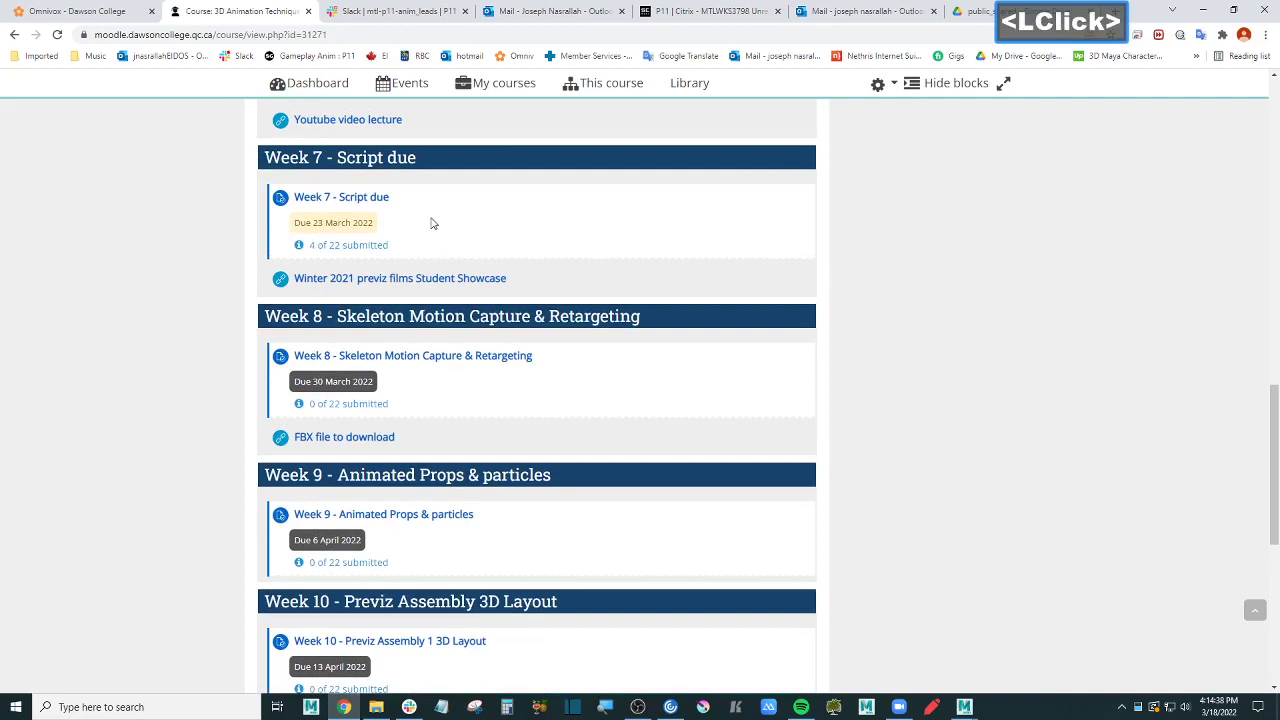
Step: Review the Week 7 script assignment and the Week 8 Skeleton Motion Capture & Retargeting section on the course page
click(368, 157)
double_click(401, 157)
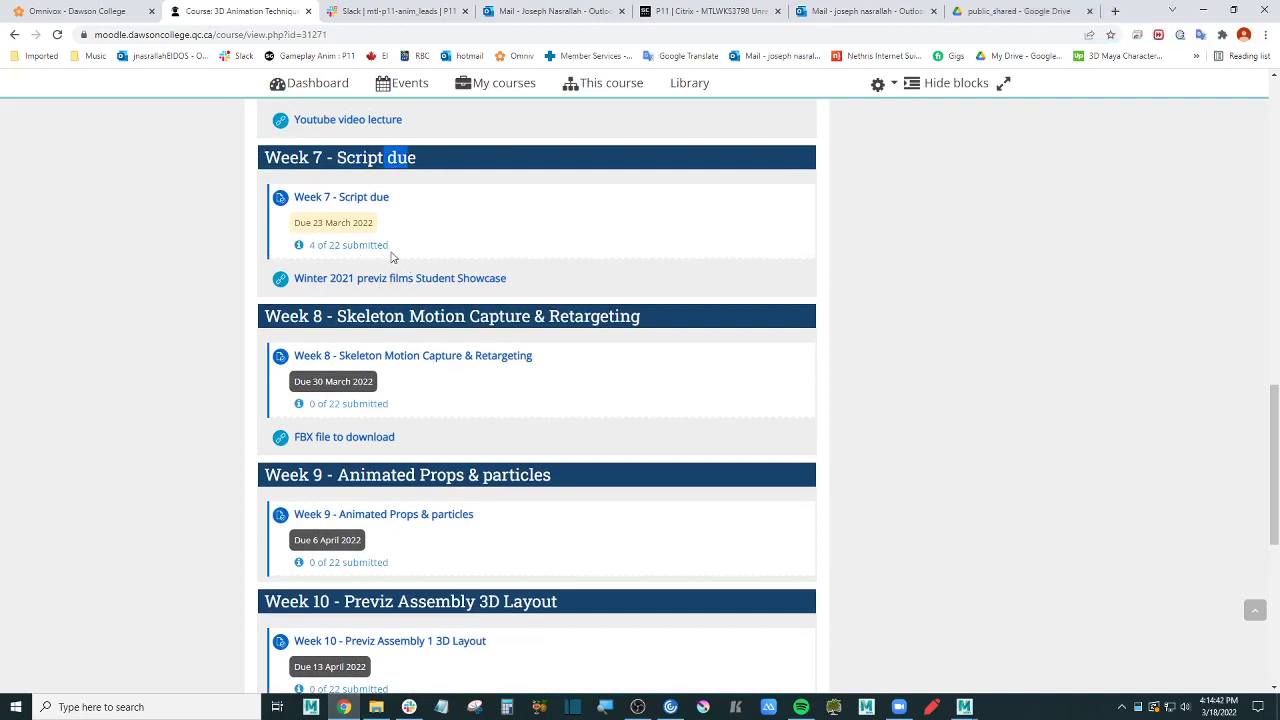
double_click(402, 157)
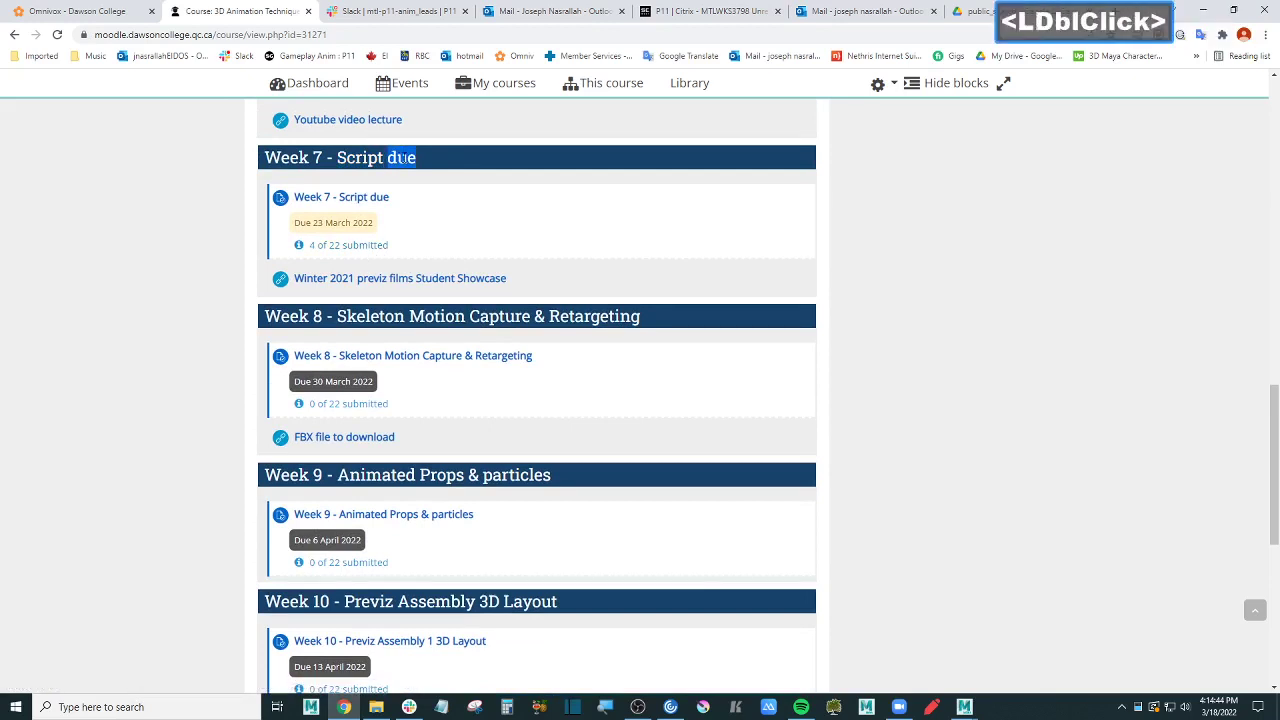
drag(355, 157, 382, 158)
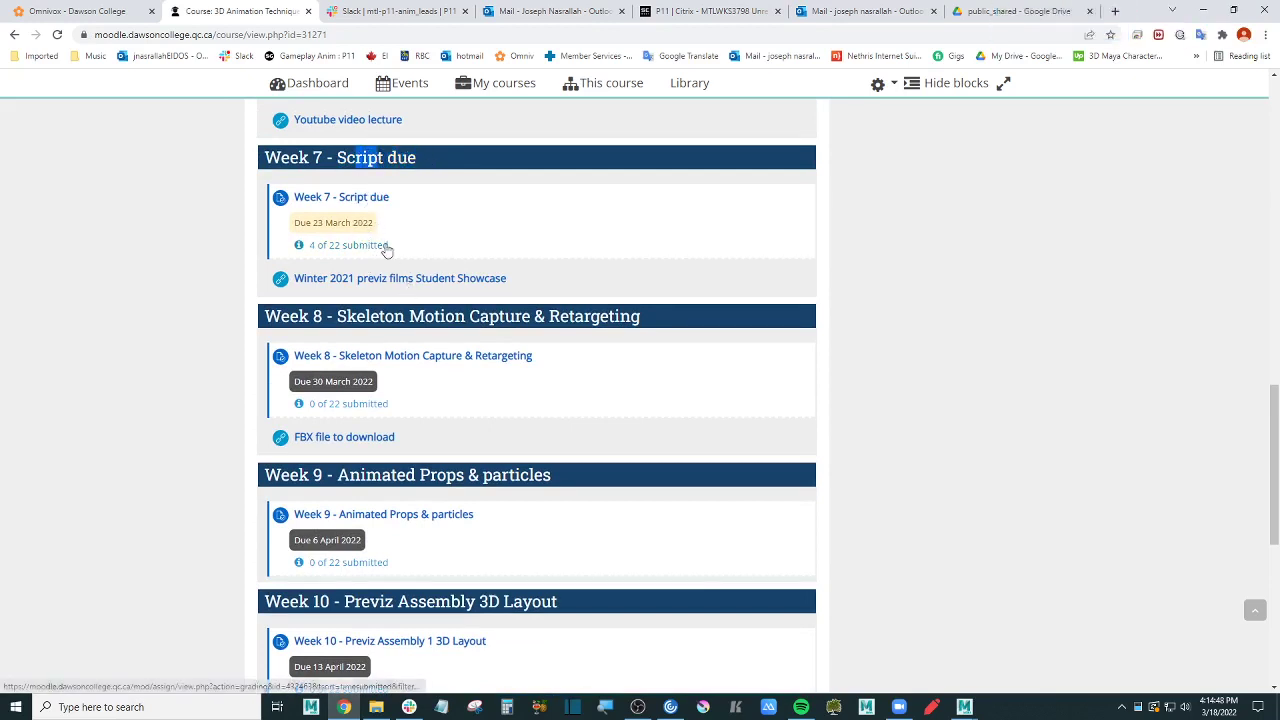
scroll(395, 253, down, 3)
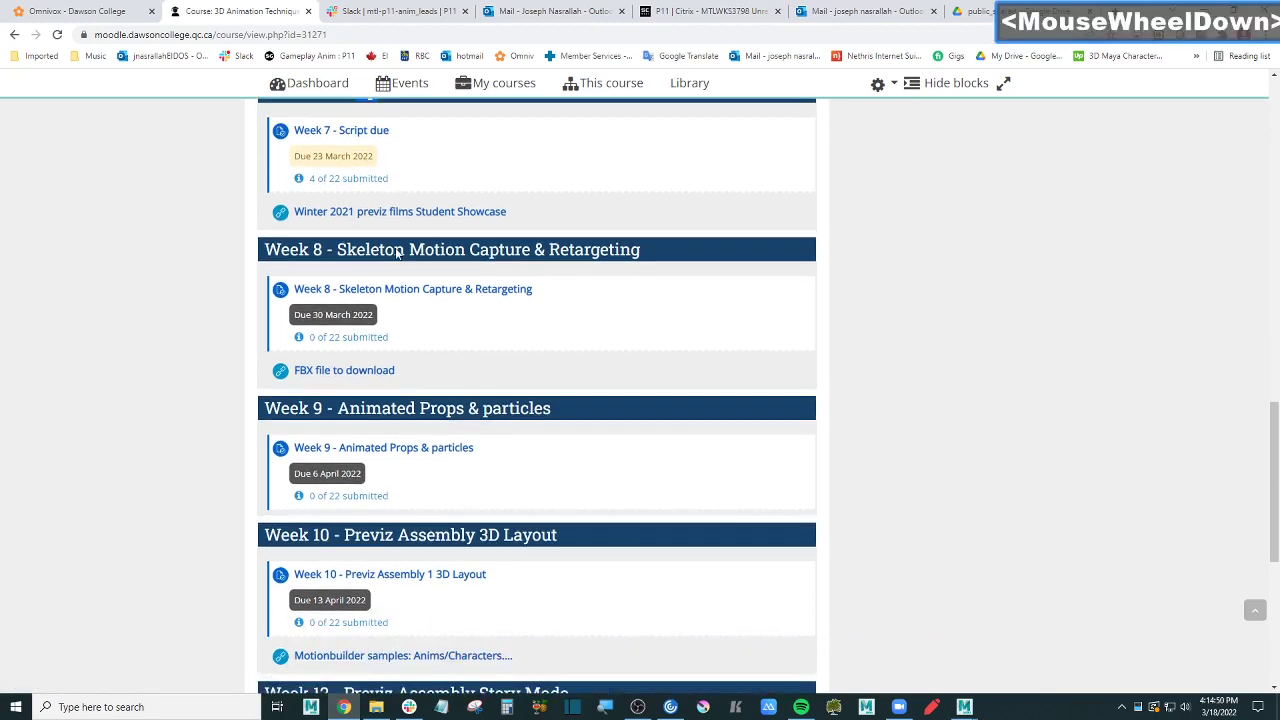
scroll(395, 253, up, 1)
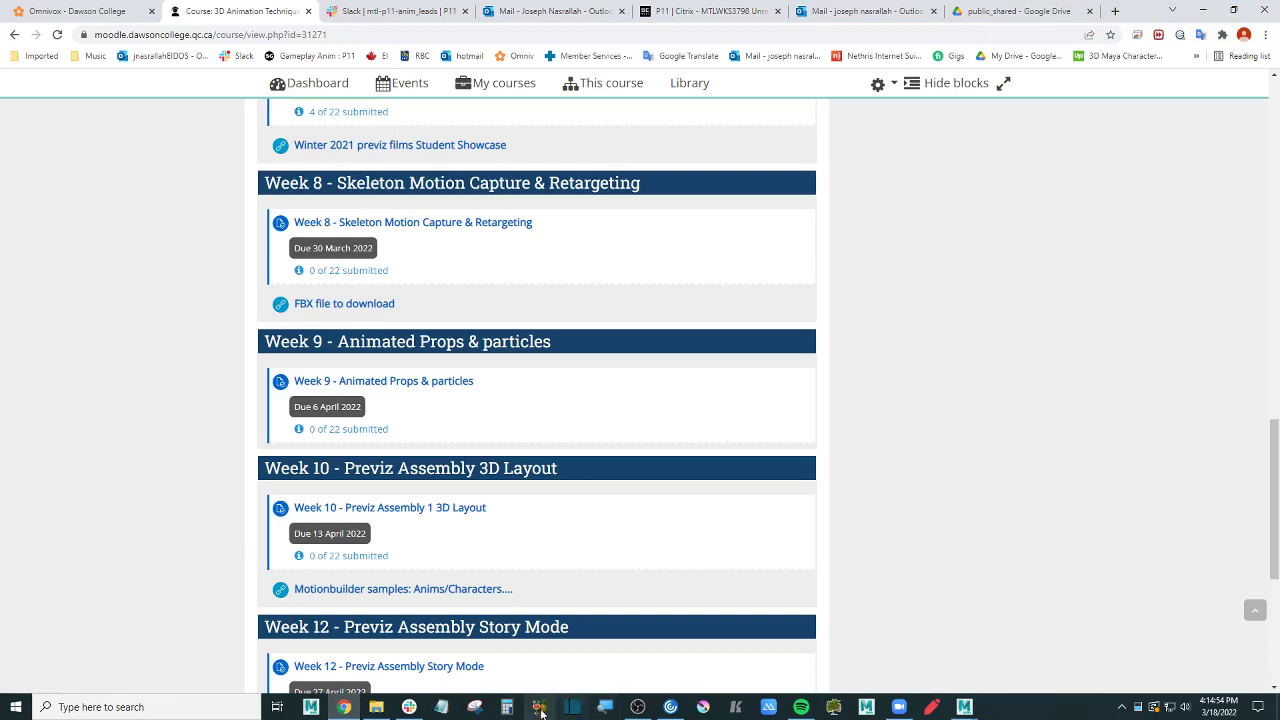
click(639, 707)
click(639, 707)
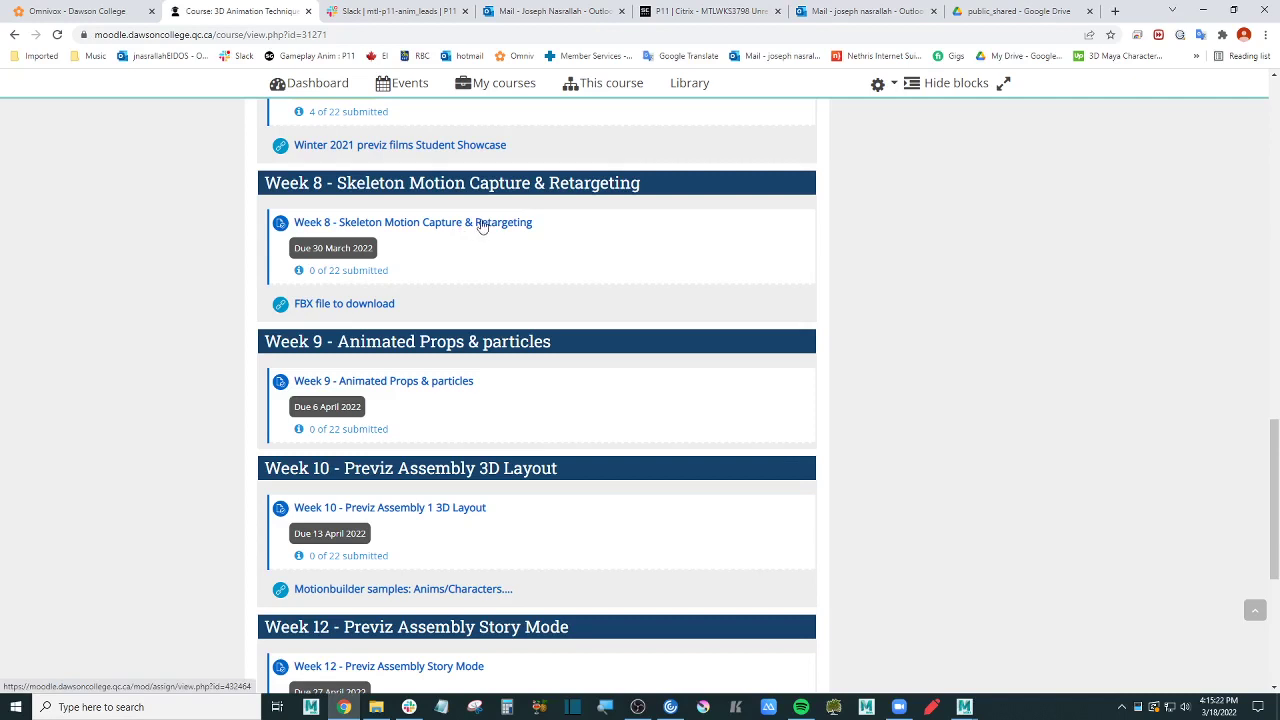
drag(548, 183, 640, 188)
double_click(585, 183)
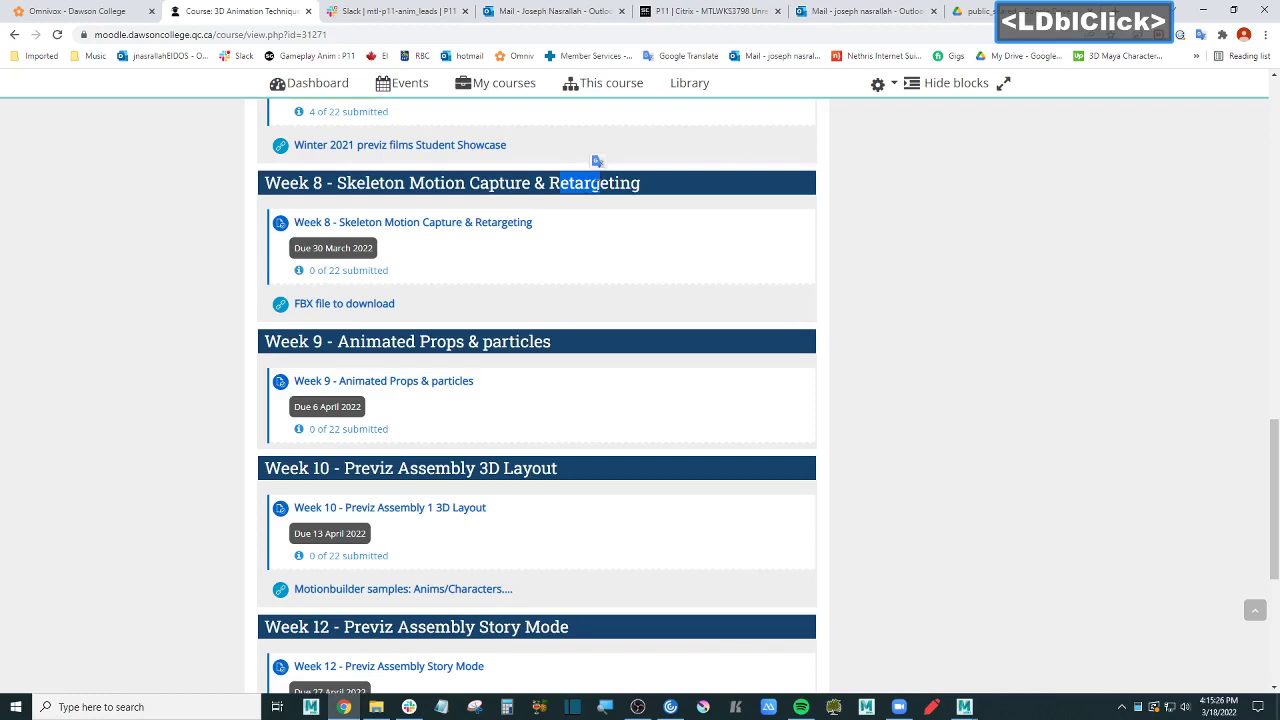
click(590, 183)
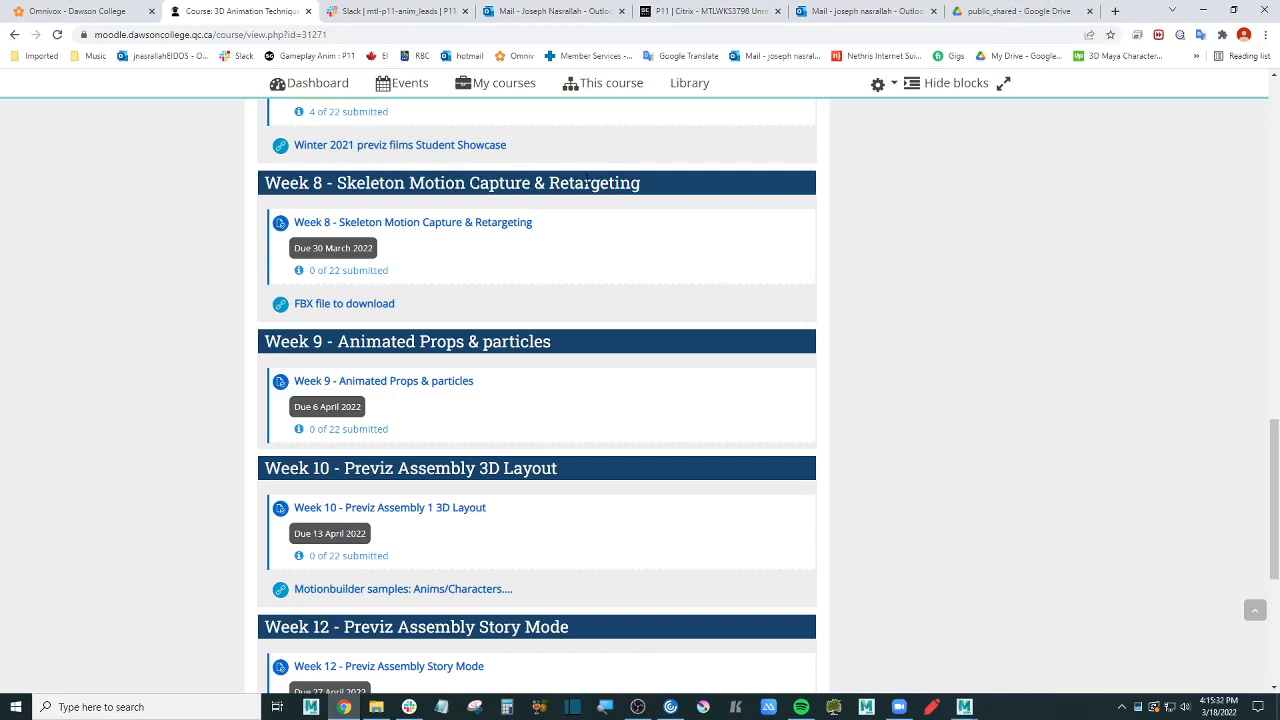
drag(600, 183, 560, 183)
click(528, 290)
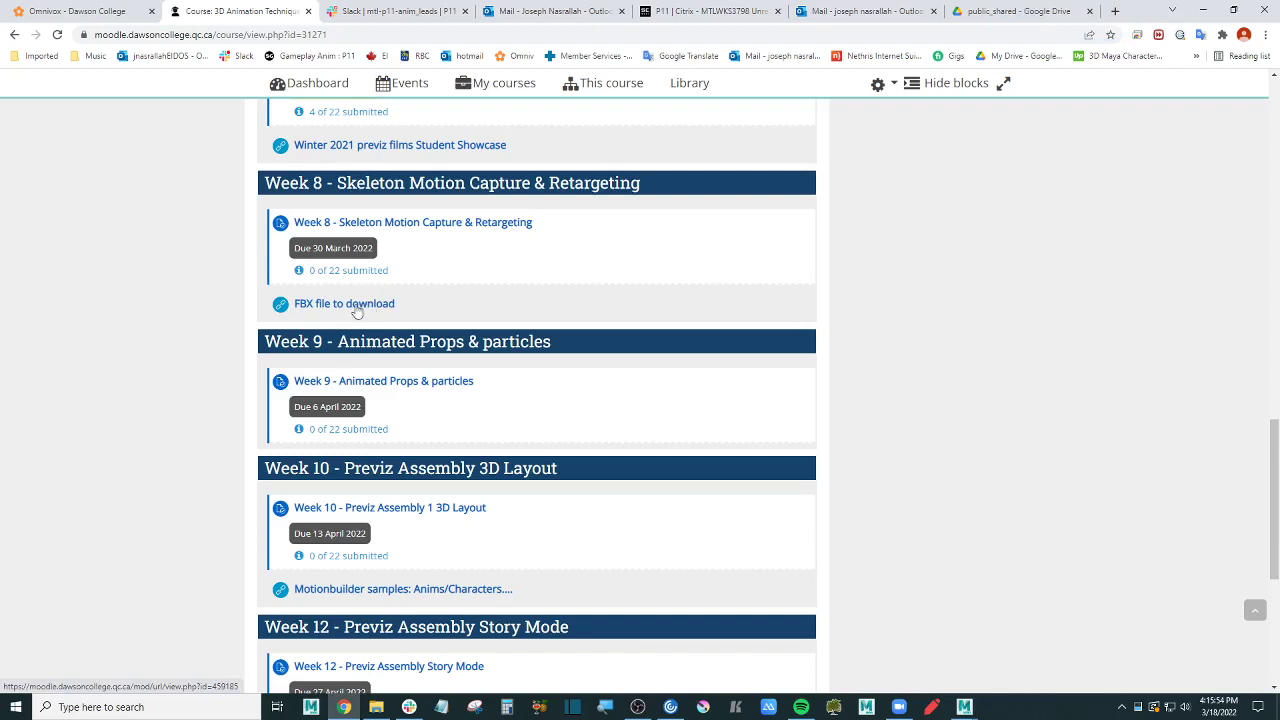
Step: Download Jeremy_carry_001.fbx from Google Drive through the Week 8 FBX file link
click(350, 303)
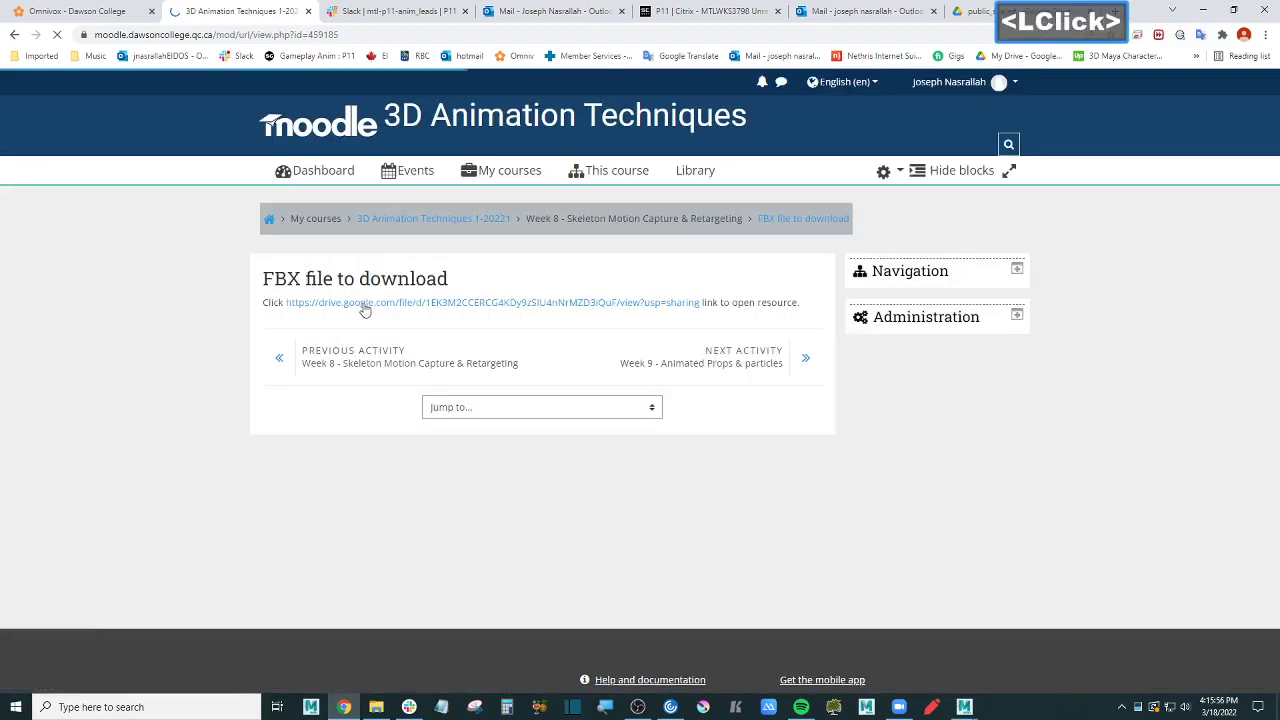
click(438, 303)
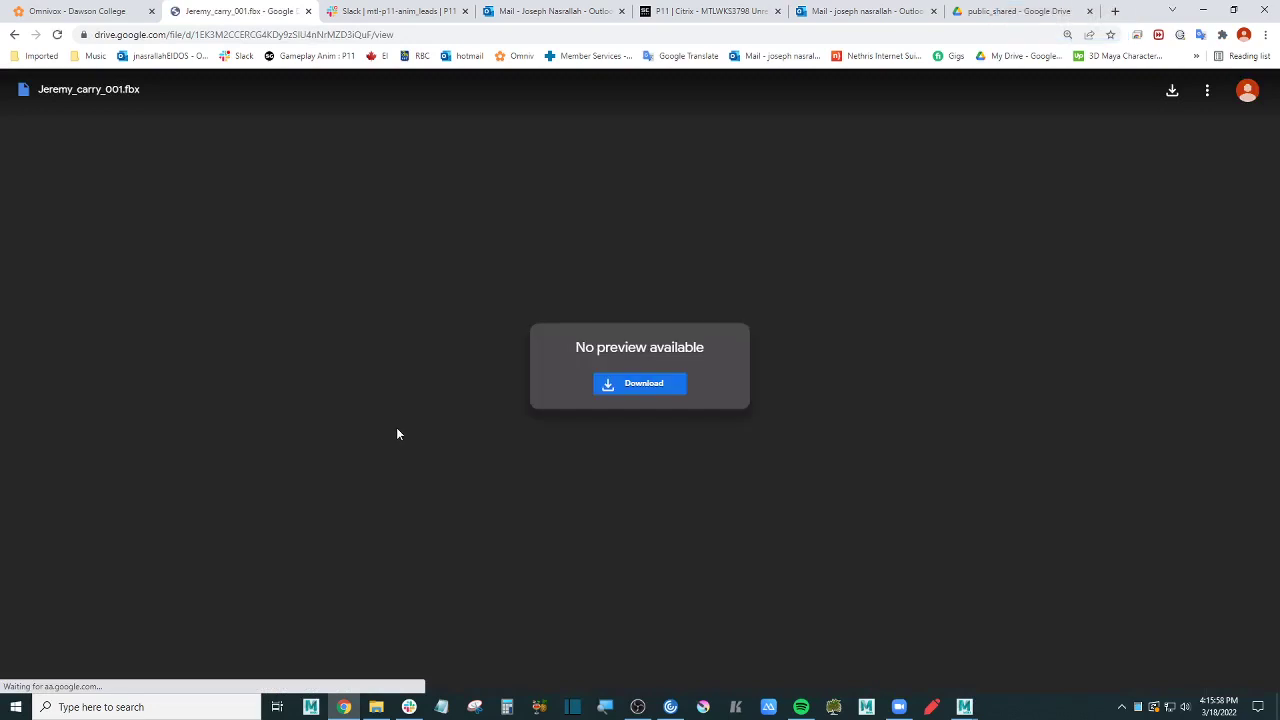
click(647, 388)
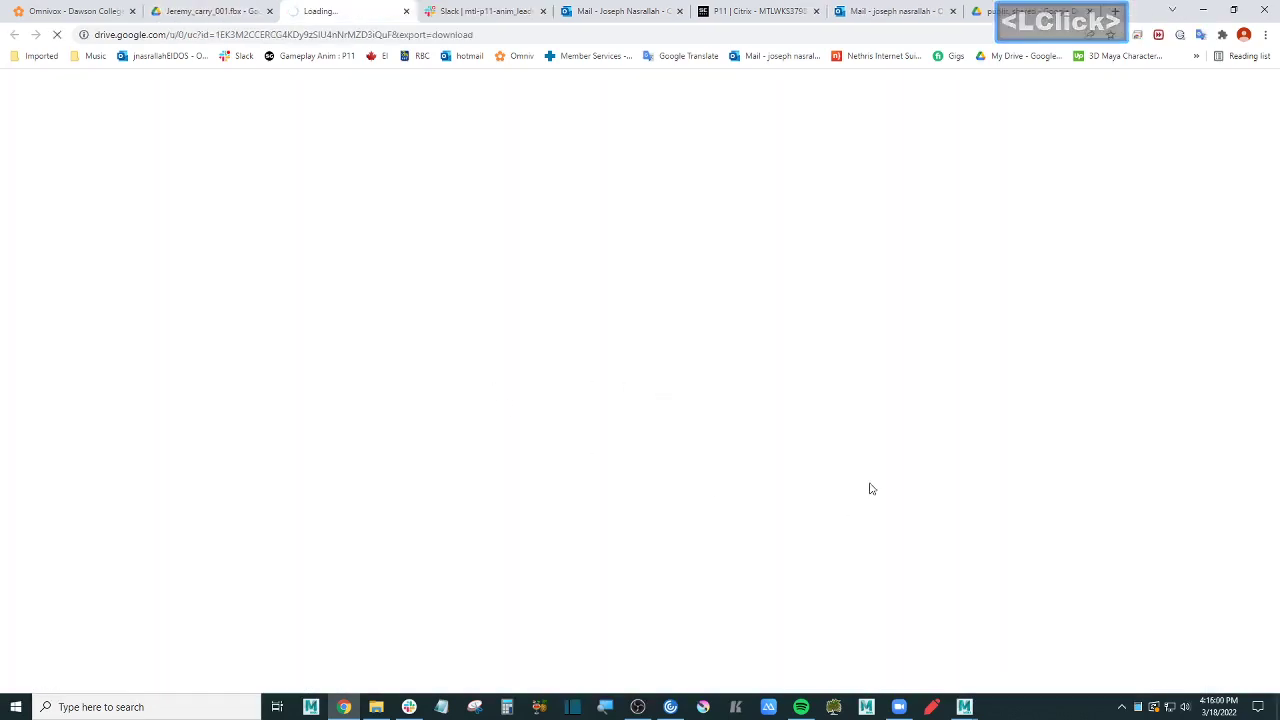
Step: Switch to the week 6 mocap scene in MotionBuilder, play the actor's animation in models-only display and return it to frame 0
click(964, 707)
click(890, 640)
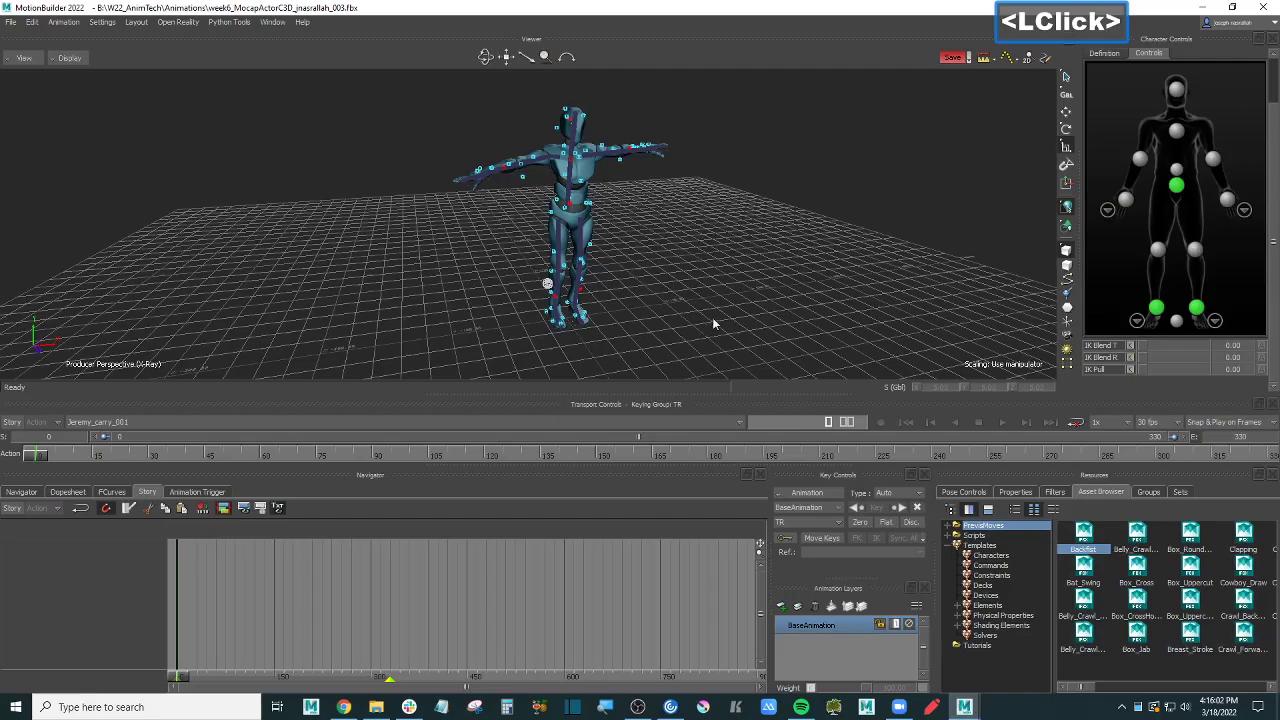
mouse_move(713, 319)
ctrl+shift+mouse_down()
mouse_move(697, 270)
mouse_move(698, 299)
ctrl+shift+mouse_up()
key(ctrl+space)
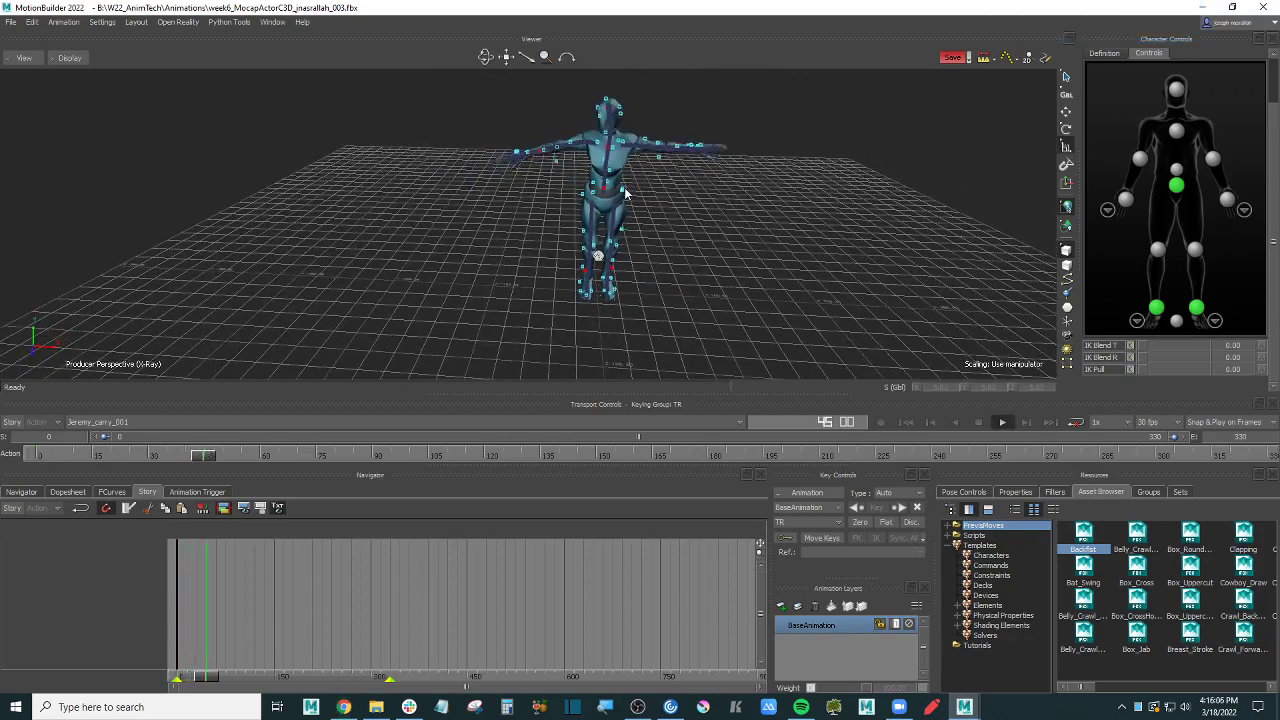
ctrl+drag(643, 198, 659, 243)
key(ctrl+a)
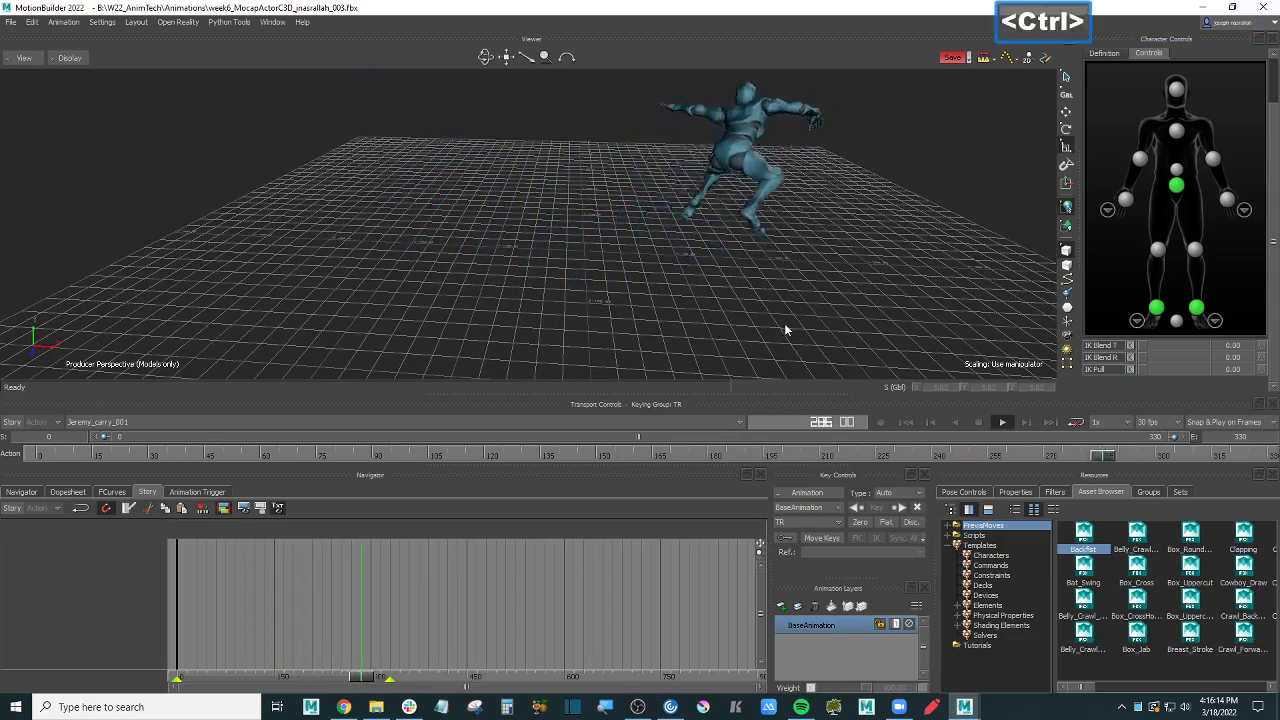
key(ctrl+space)
drag(110, 455, 35, 457)
click(756, 275)
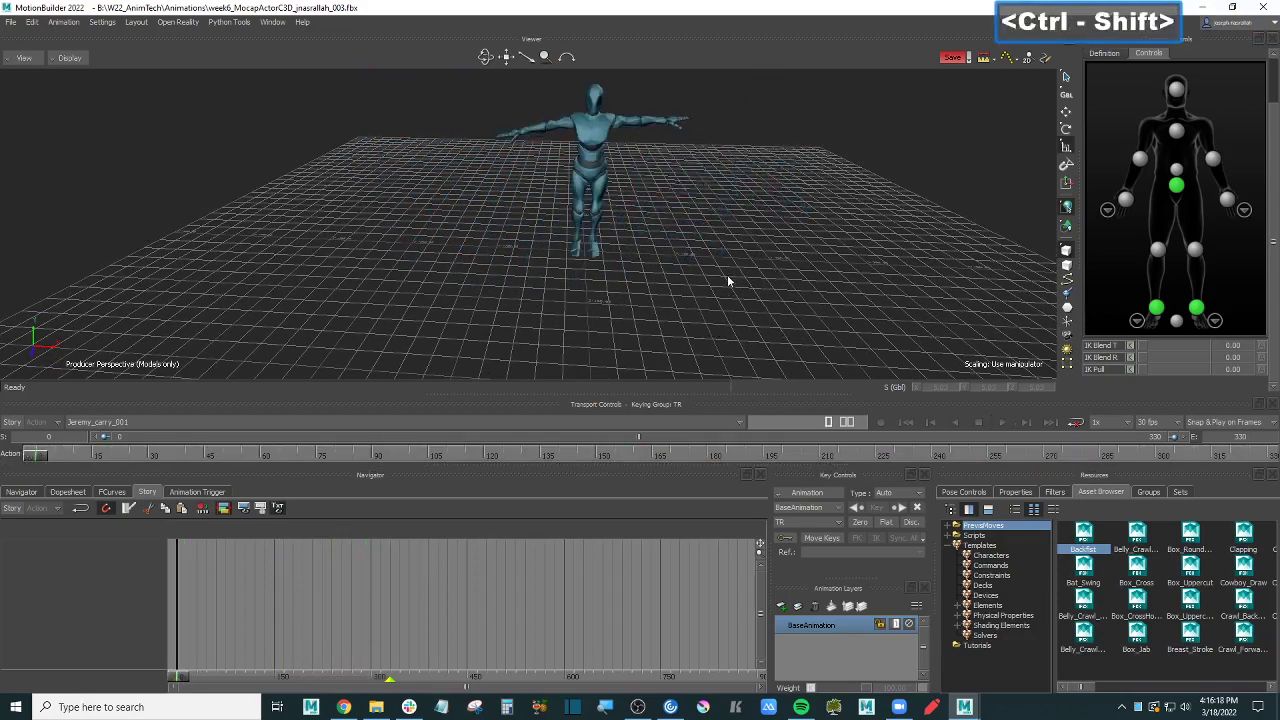
mouse_move(727, 274)
ctrl+shift+mouse_down()
mouse_move(728, 251)
mouse_move(714, 266)
ctrl+shift+mouse_up()
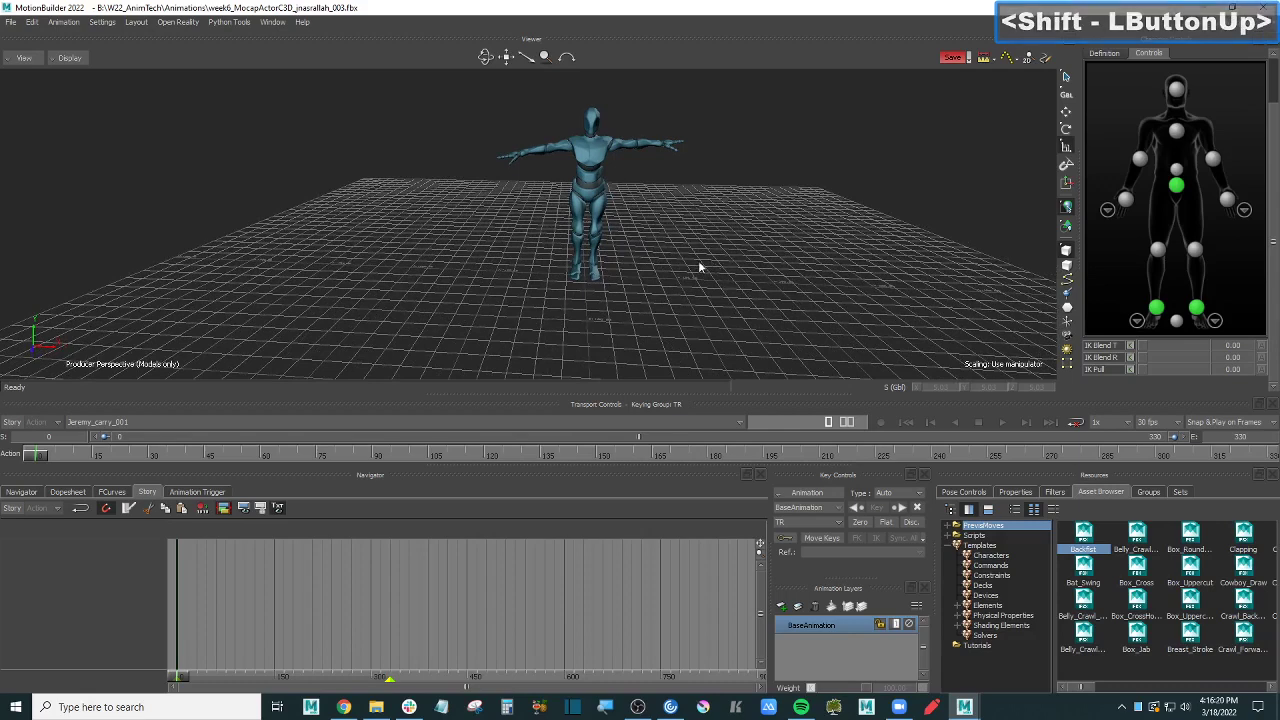
click(687, 264)
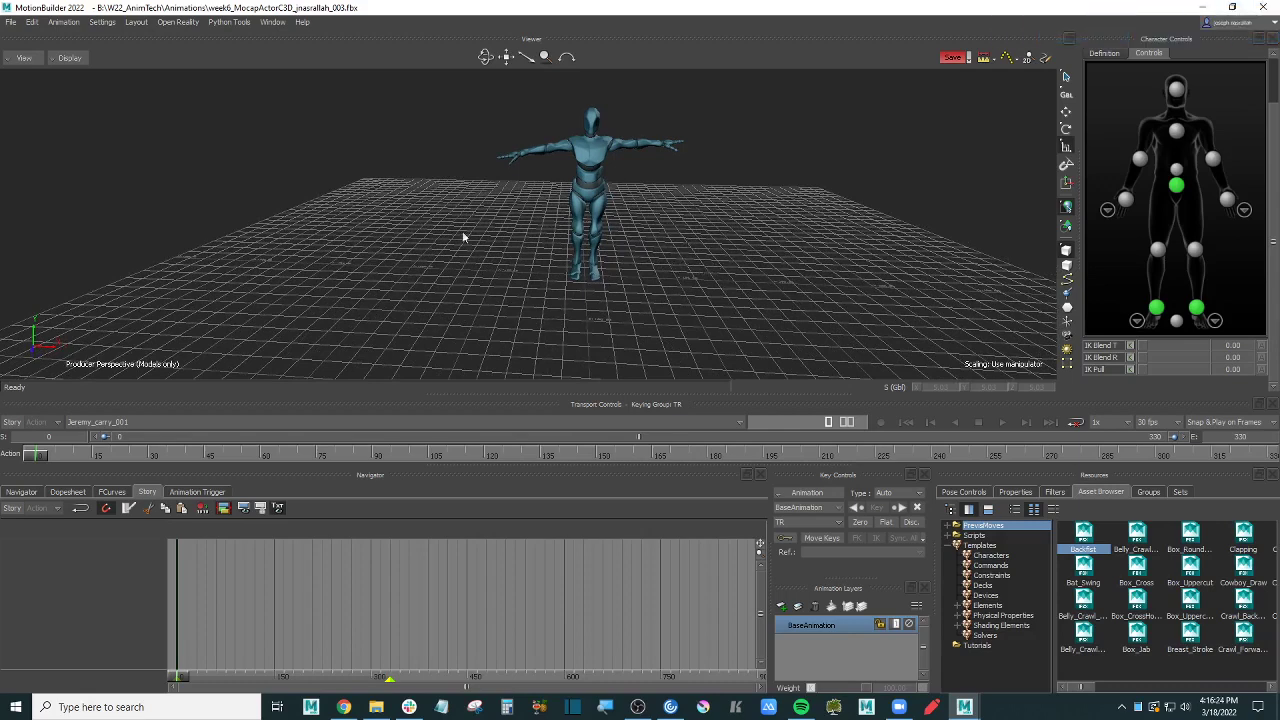
Step: Cut the downloaded Jeremy_carry_001.fbx from the Downloads folder in File Explorer
click(376, 707)
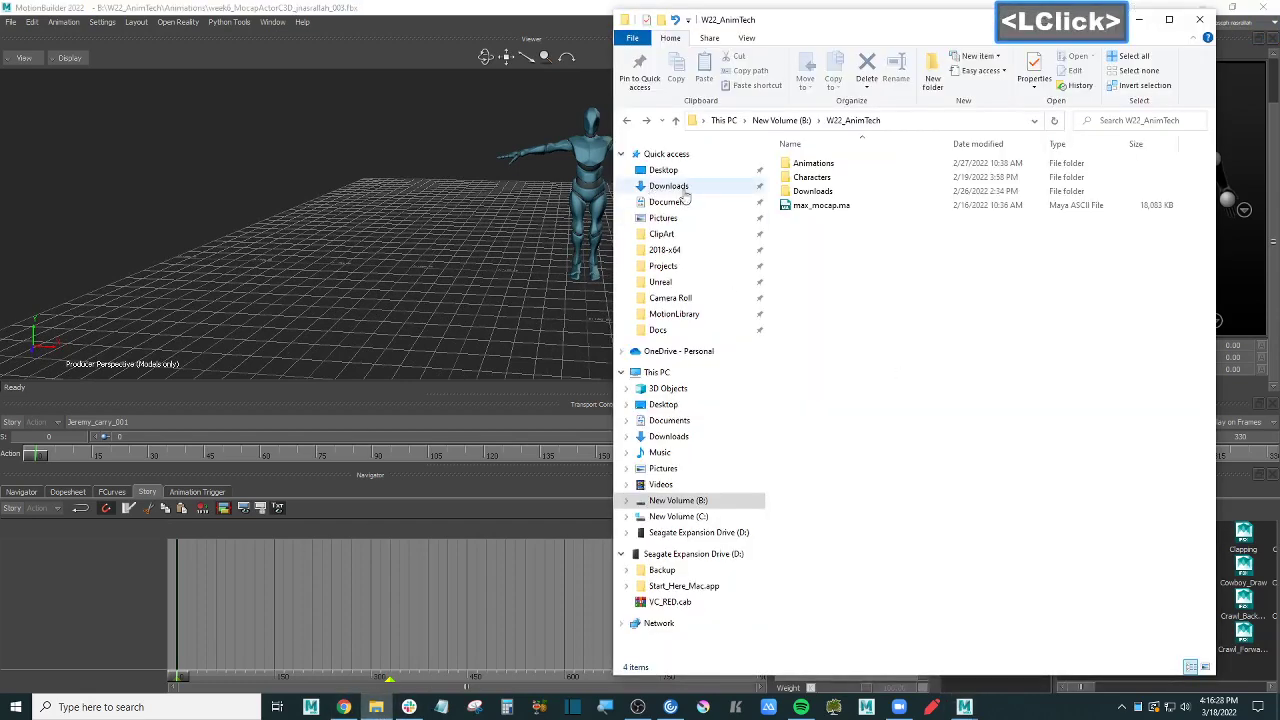
click(343, 707)
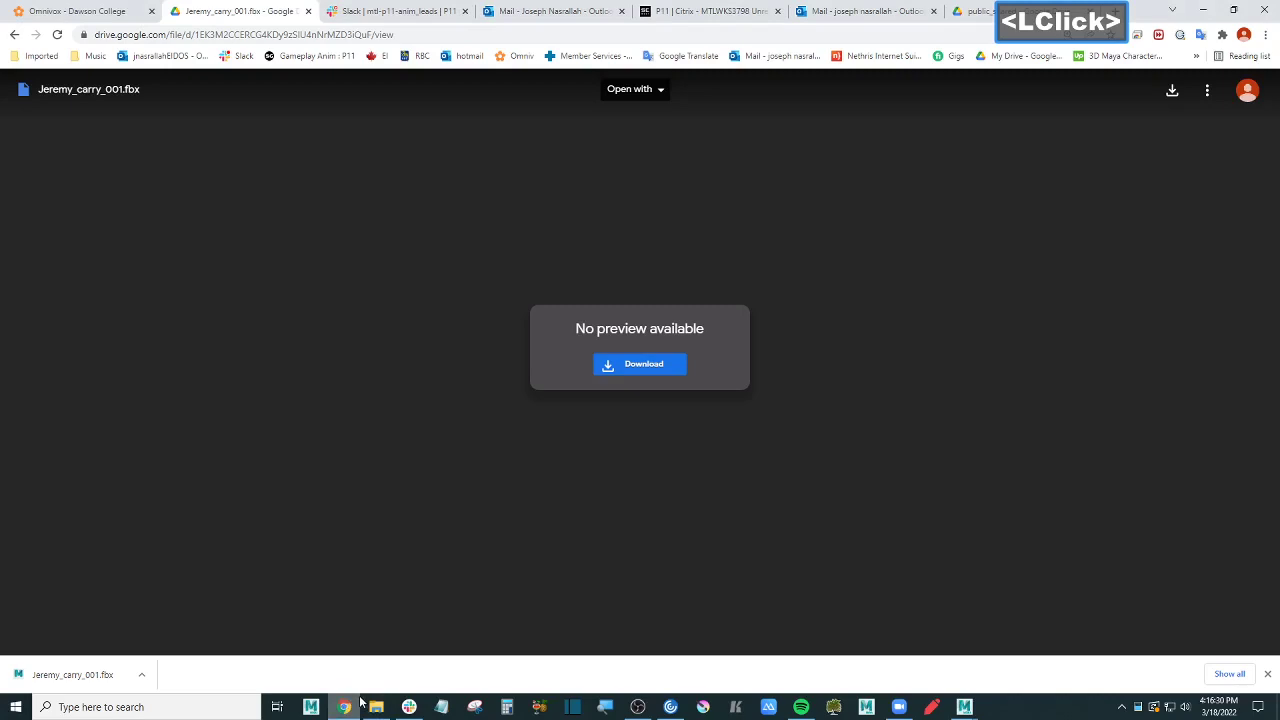
click(344, 707)
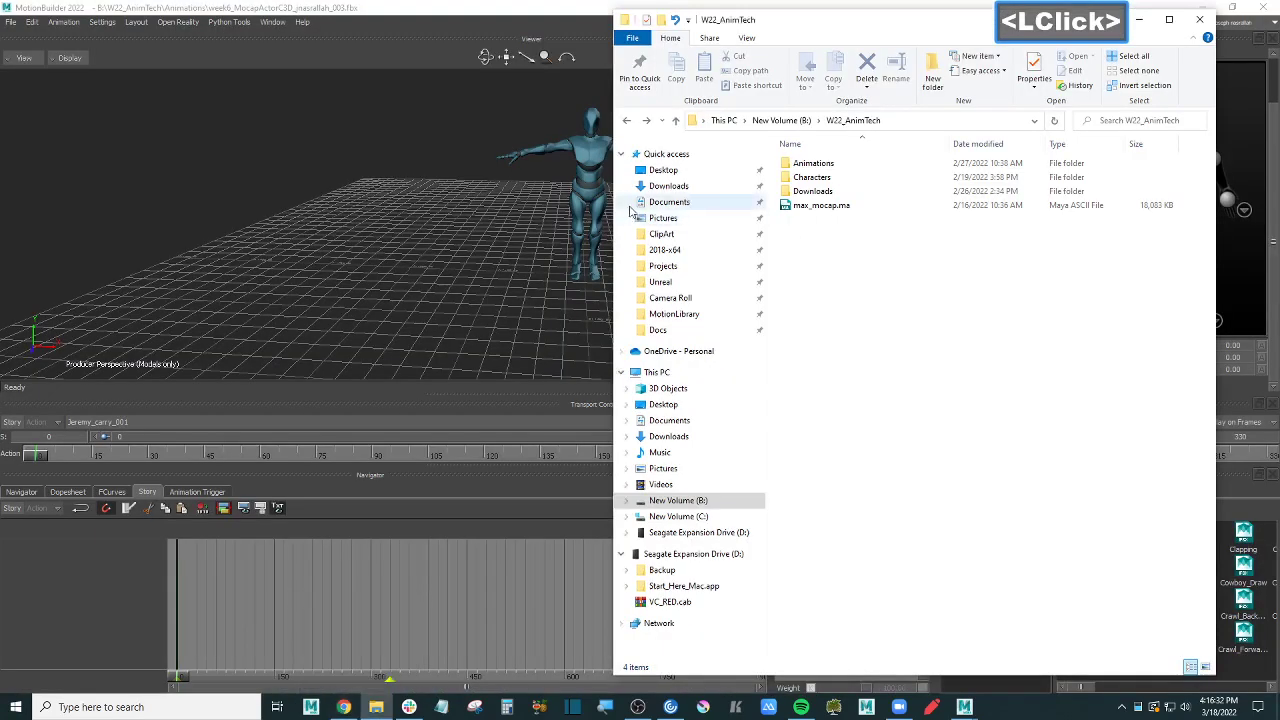
click(668, 186)
click(898, 164)
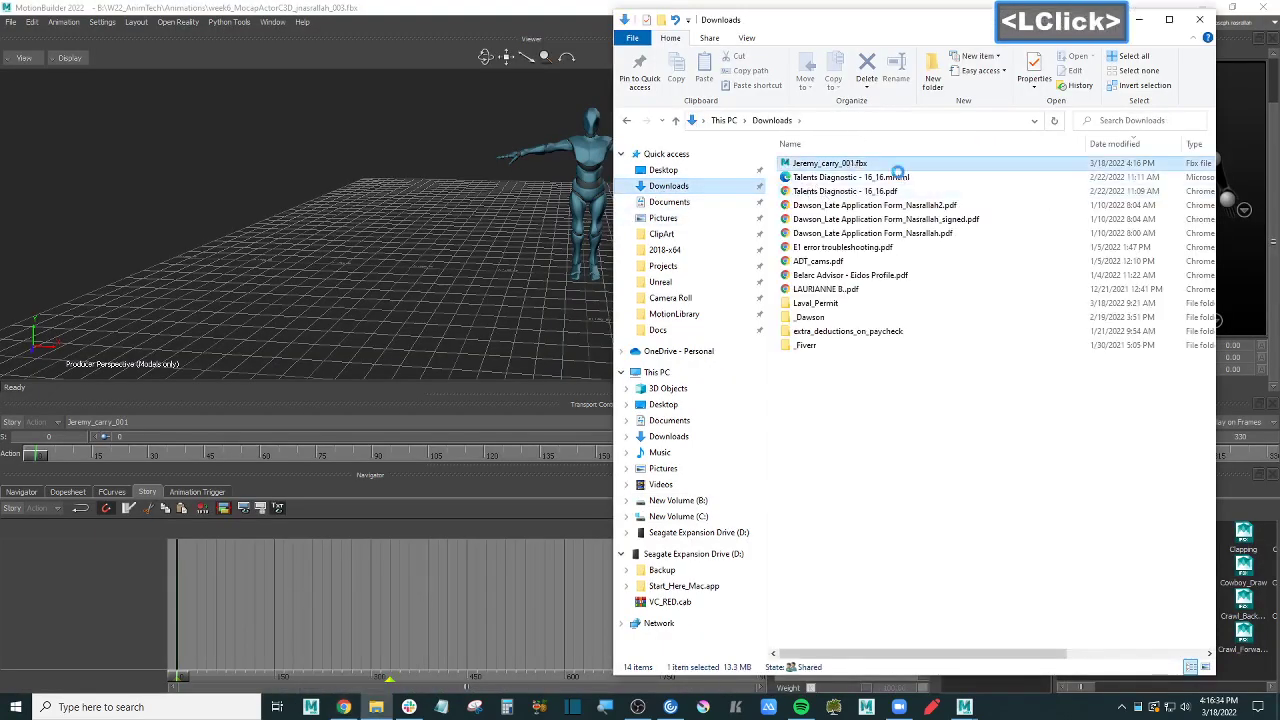
key(ctrl+x)
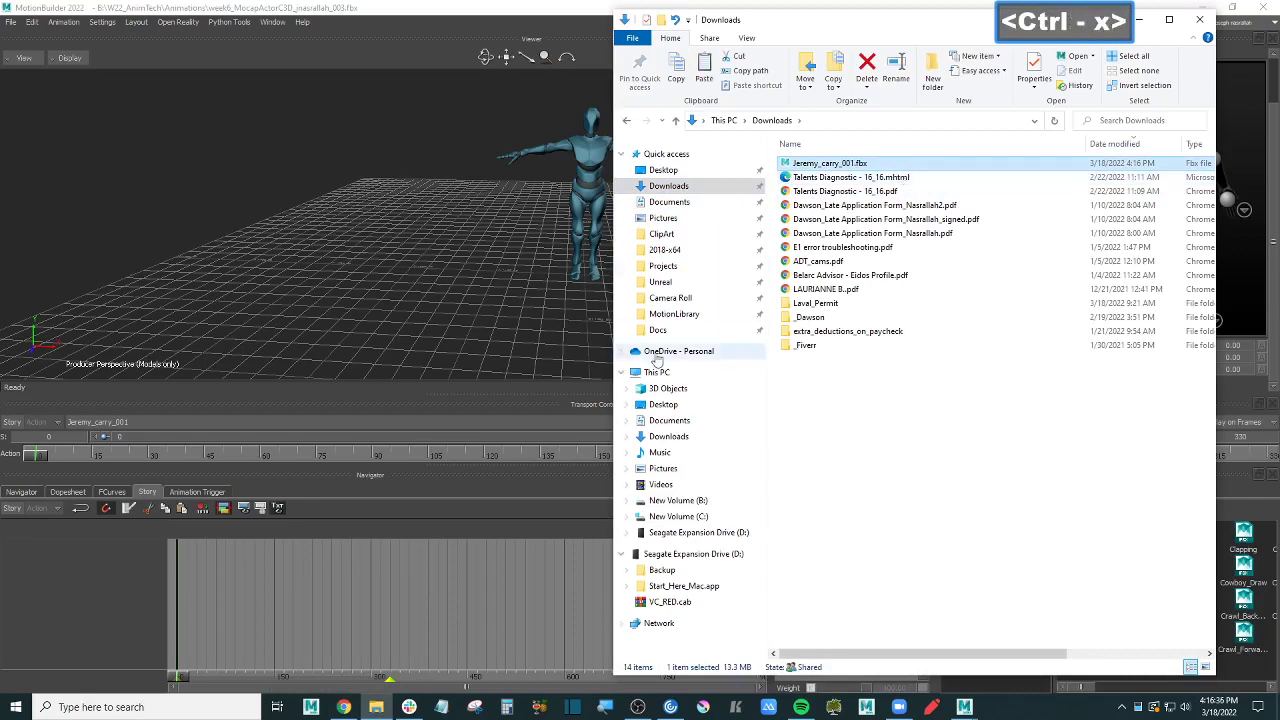
Step: Paste the cut FBX file into the Downloads folder inside W22_AnimTech on the B: drive
click(626, 120)
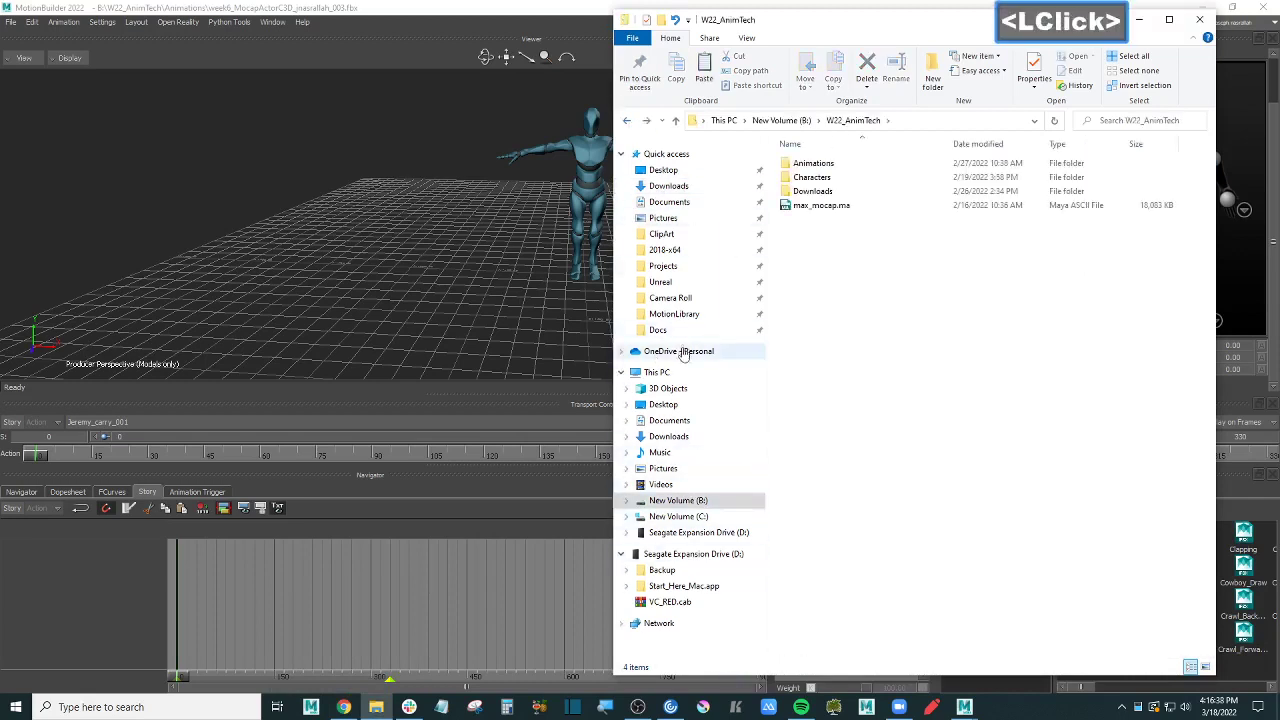
click(651, 371)
click(890, 343)
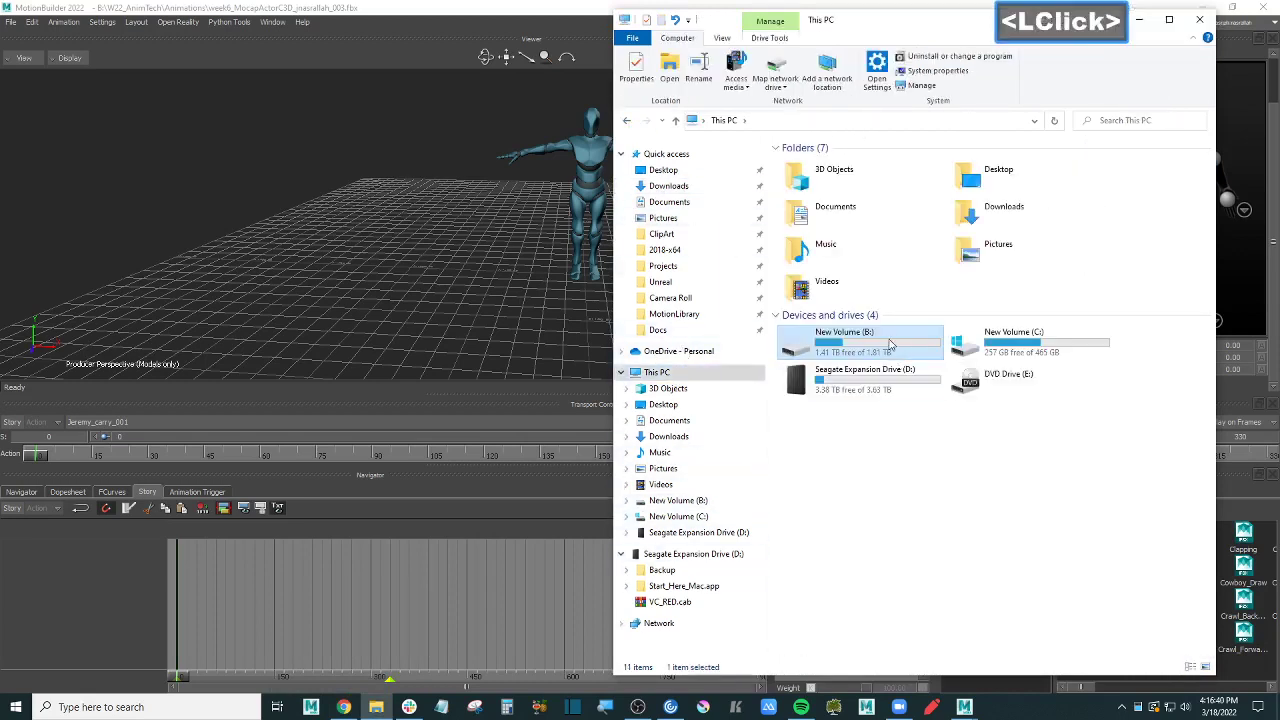
double_click(890, 343)
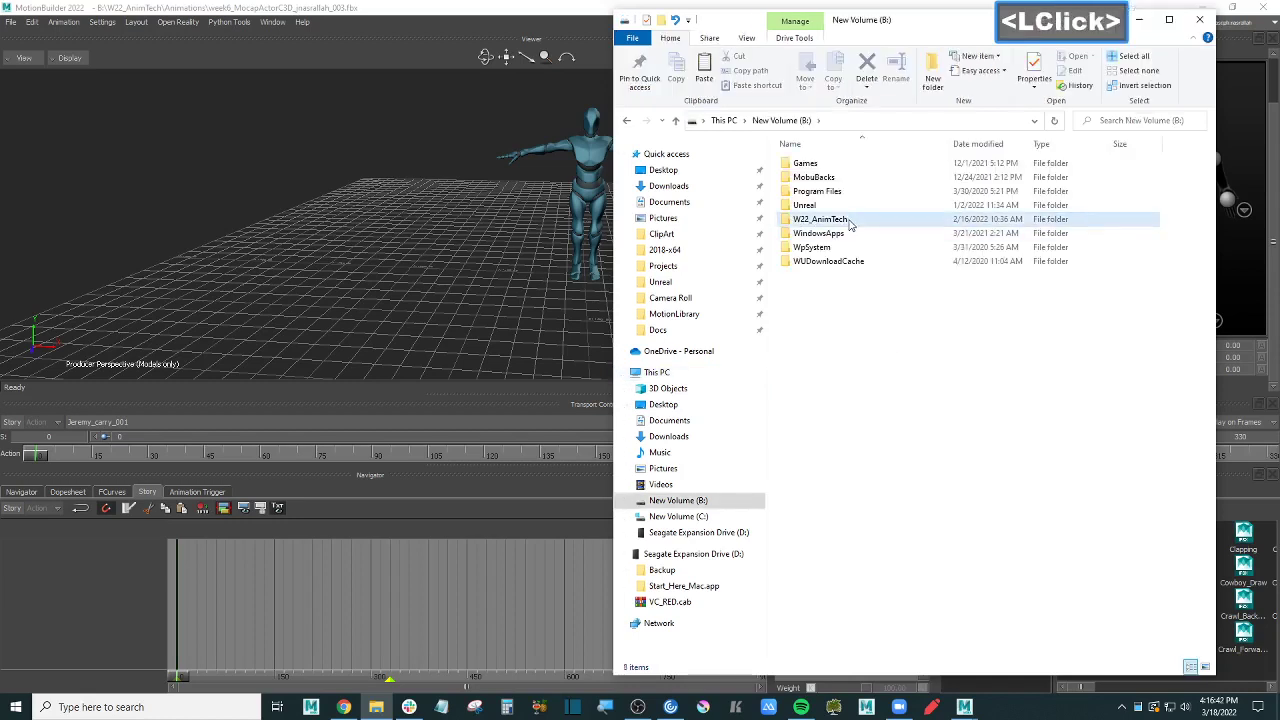
double_click(849, 220)
click(835, 192)
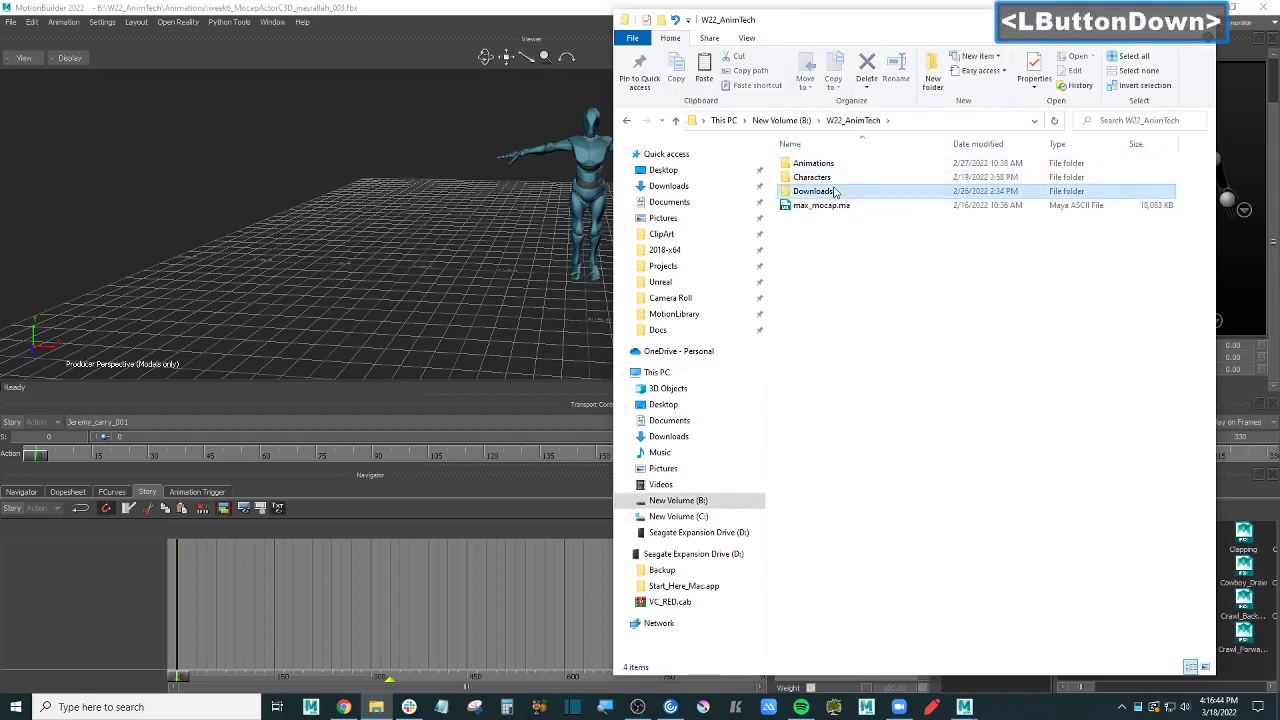
double_click(835, 192)
key(ctrl+v)
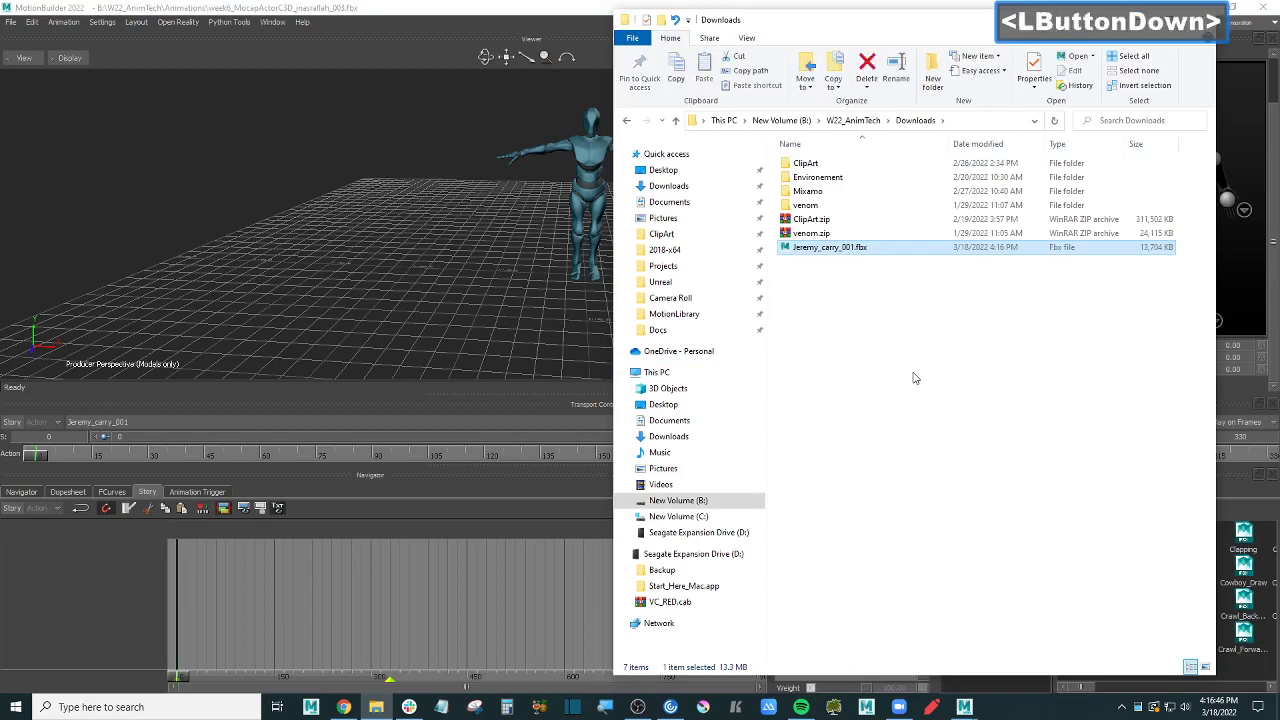
click(913, 378)
Step: Open Jeremy_carry_001.fbx with all takes in the untitled MotionBuilder scene, using FBX Open
click(273, 155)
mouse_move(975, 703)
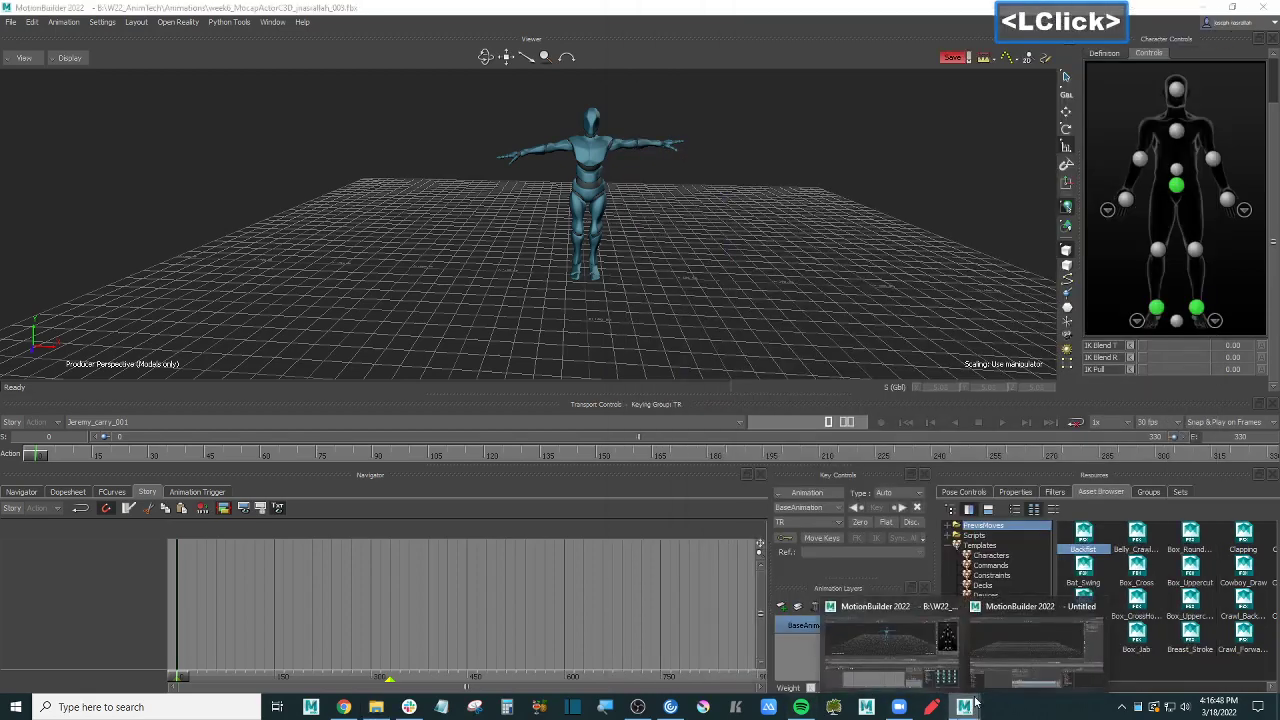
click(1001, 661)
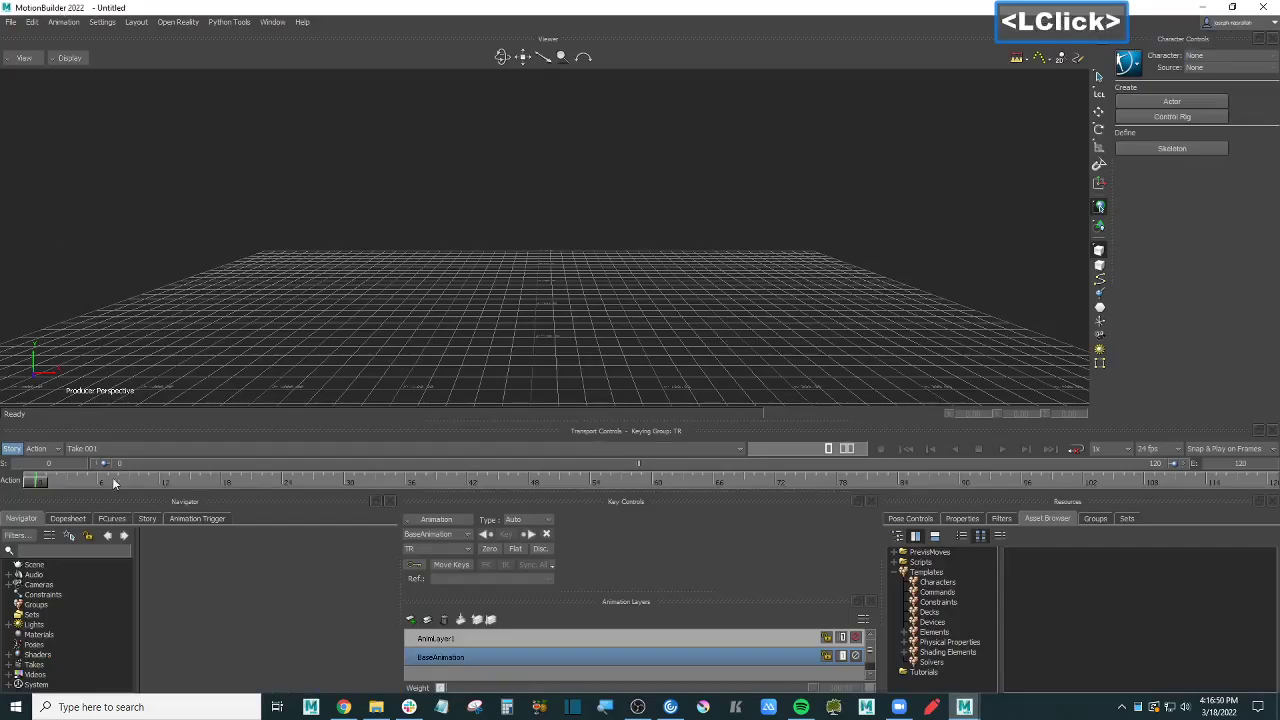
click(376, 707)
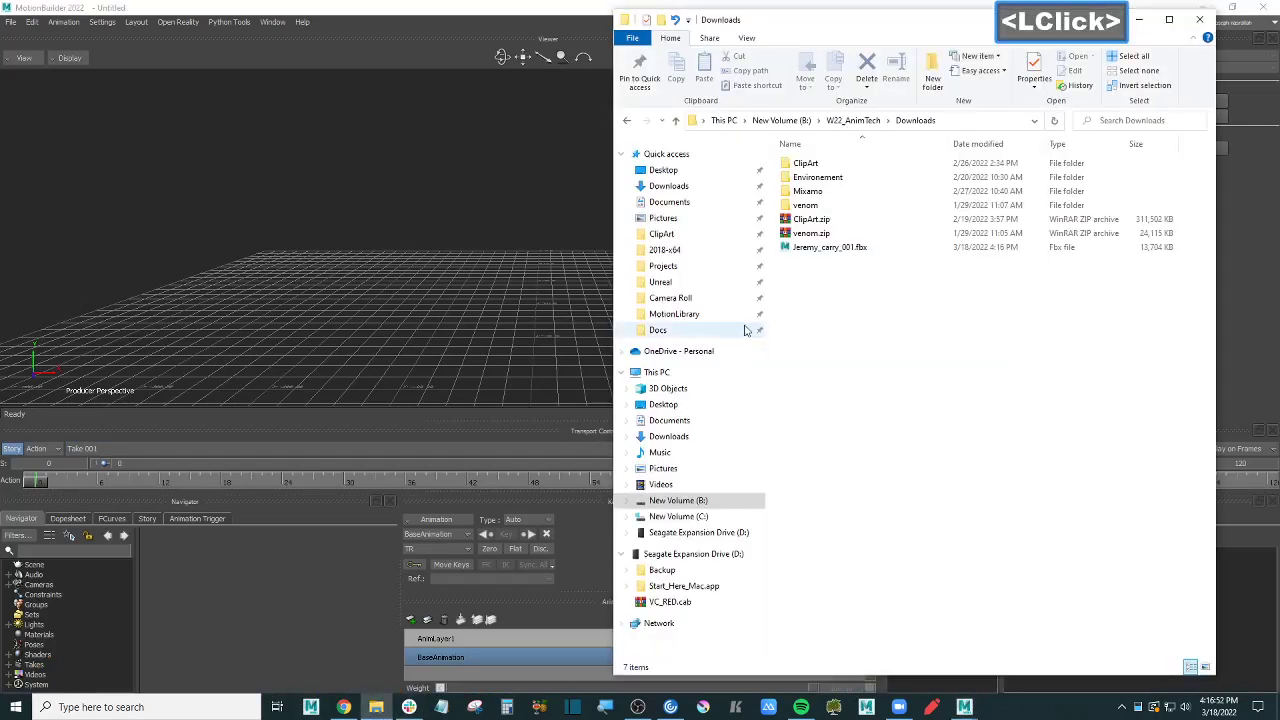
click(840, 248)
drag(840, 248, 397, 213)
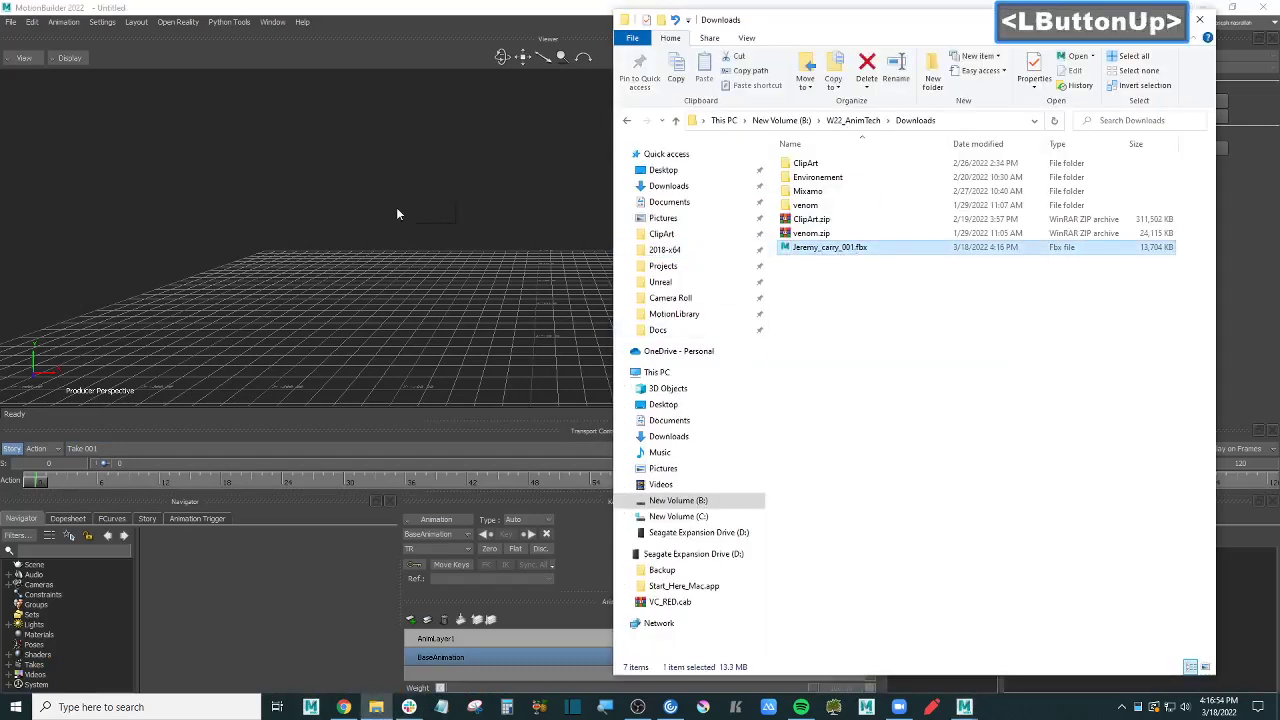
mouse_move(430, 216)
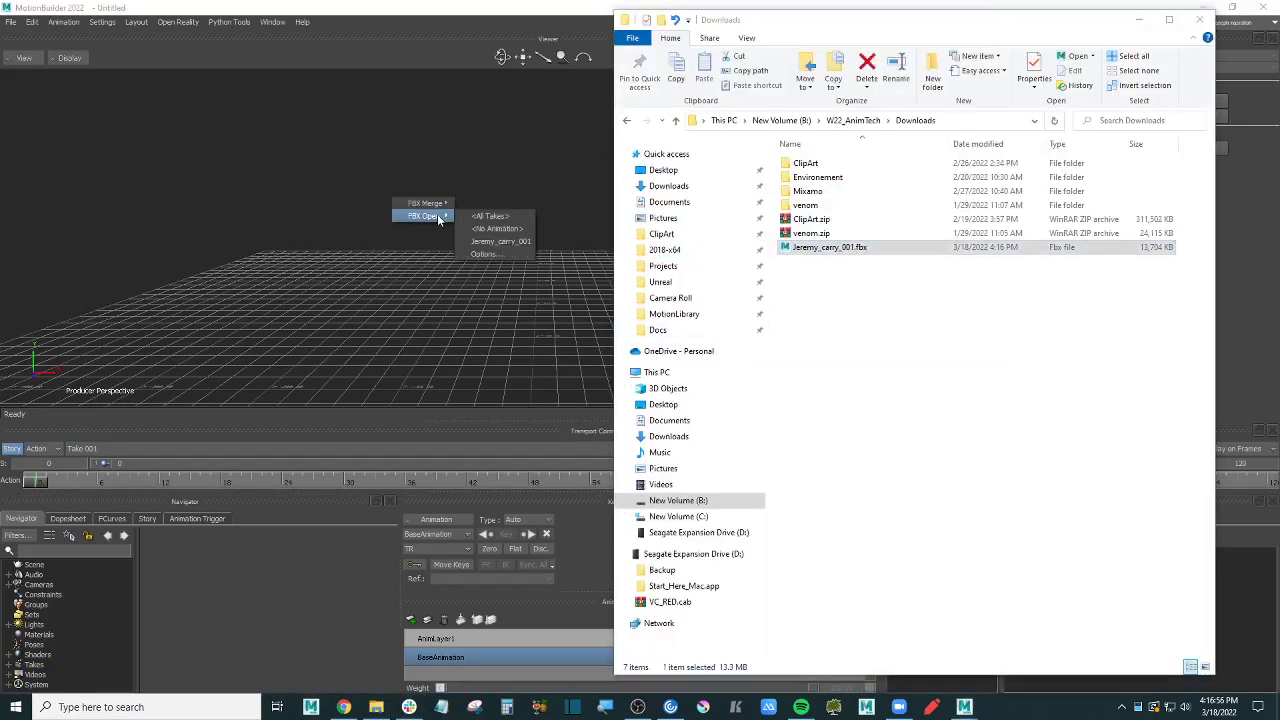
click(489, 217)
click(639, 392)
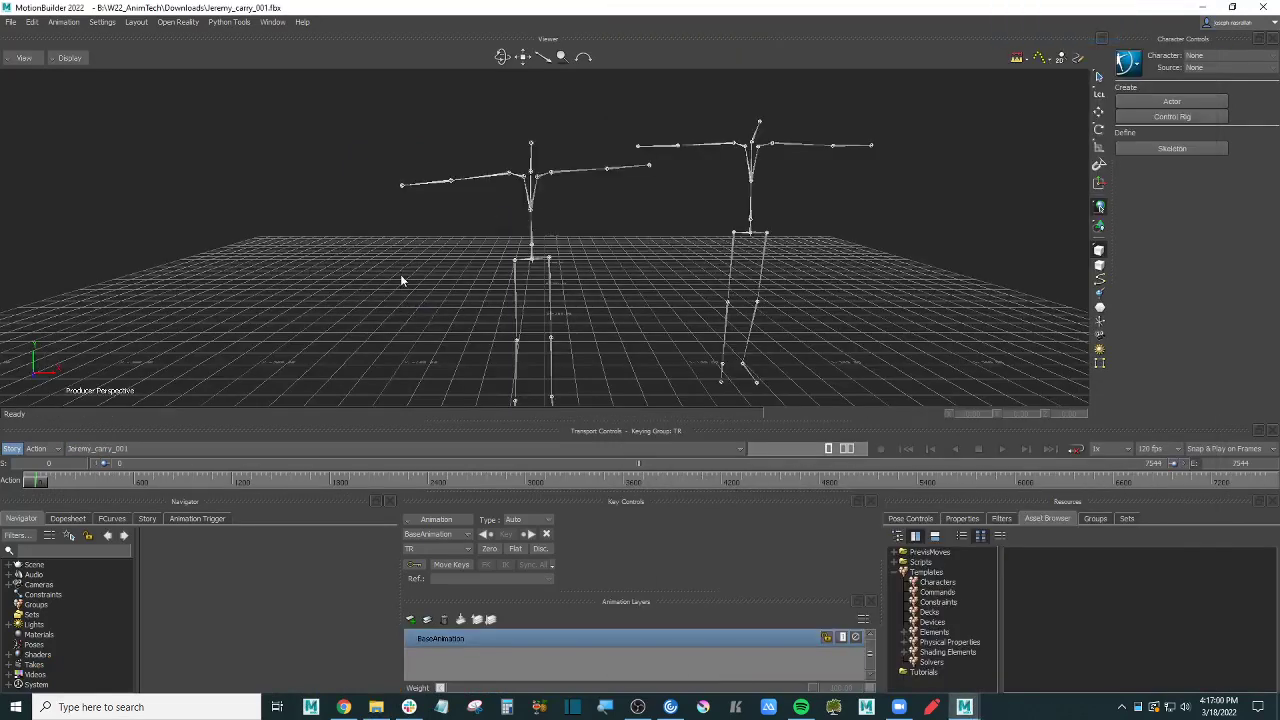
click(347, 275)
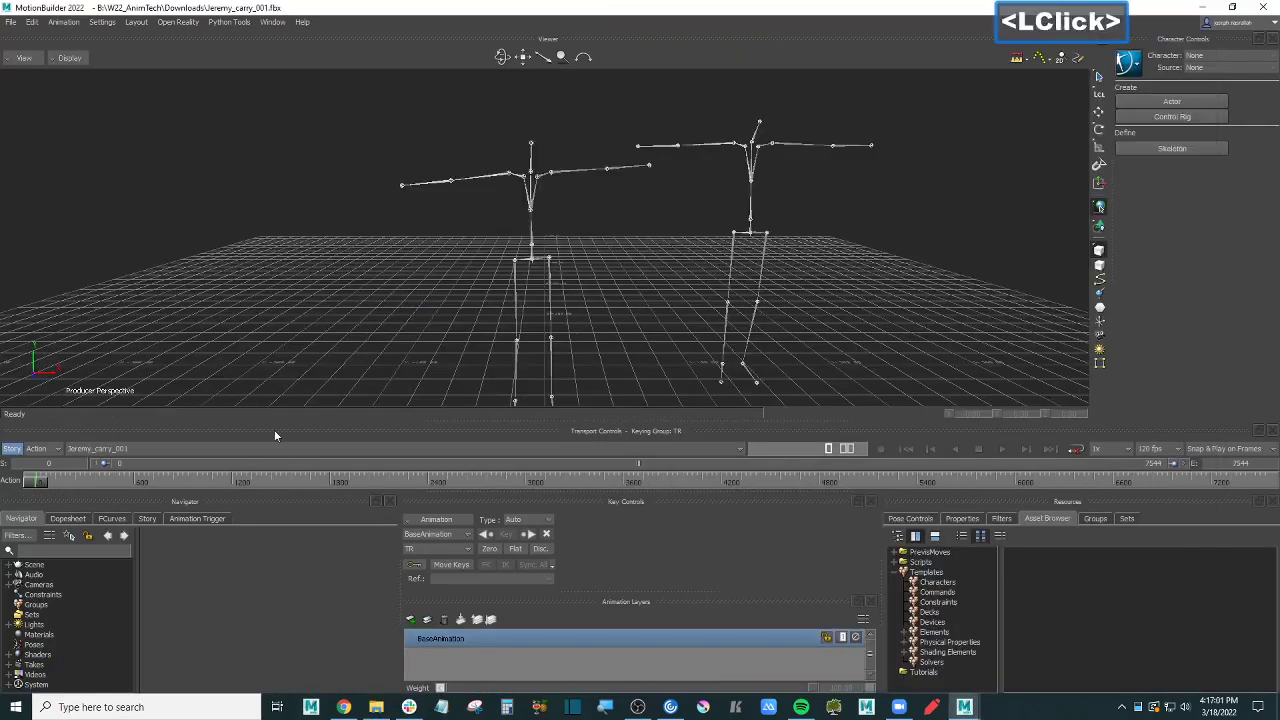
Step: Keep the Jeremy_carry_001 take active, play the animation of both skeletons and return to frame 0
click(106, 449)
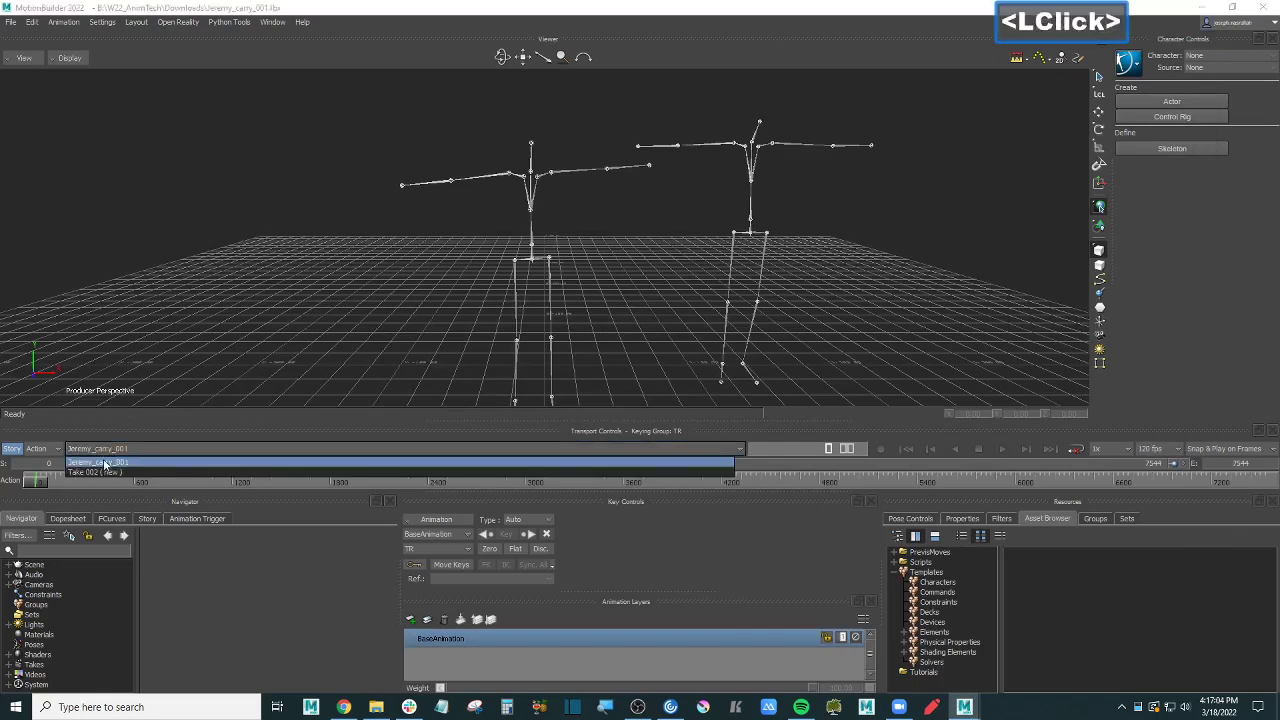
click(142, 455)
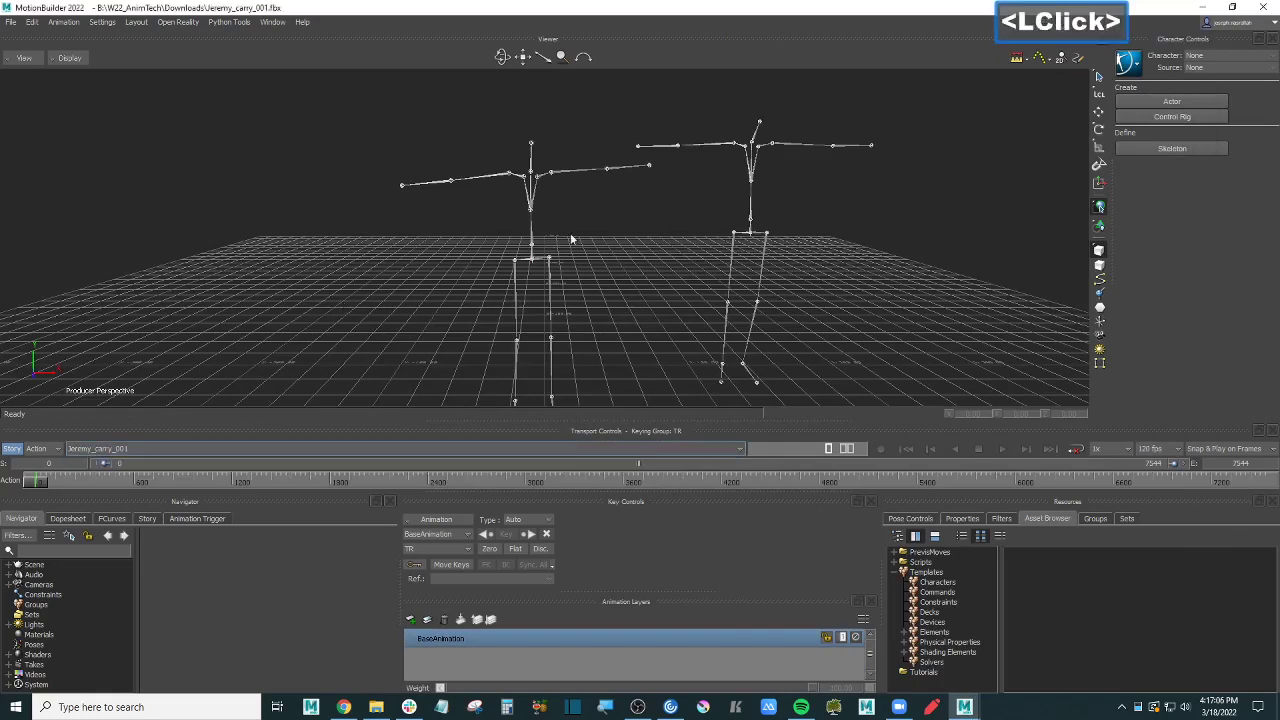
ctrl+drag(571, 240, 521, 259)
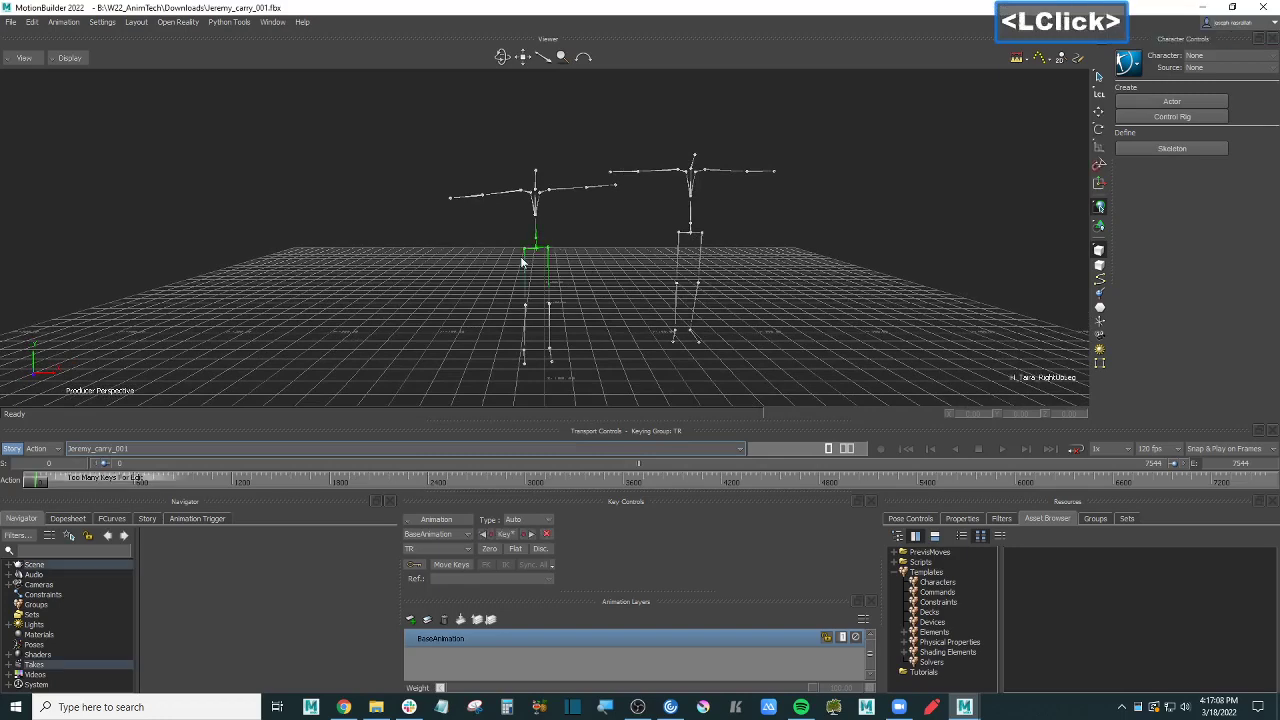
ctrl+shift+drag(428, 240, 425, 268)
shift+drag(425, 268, 518, 255)
click(472, 264)
key(ctrl+space)
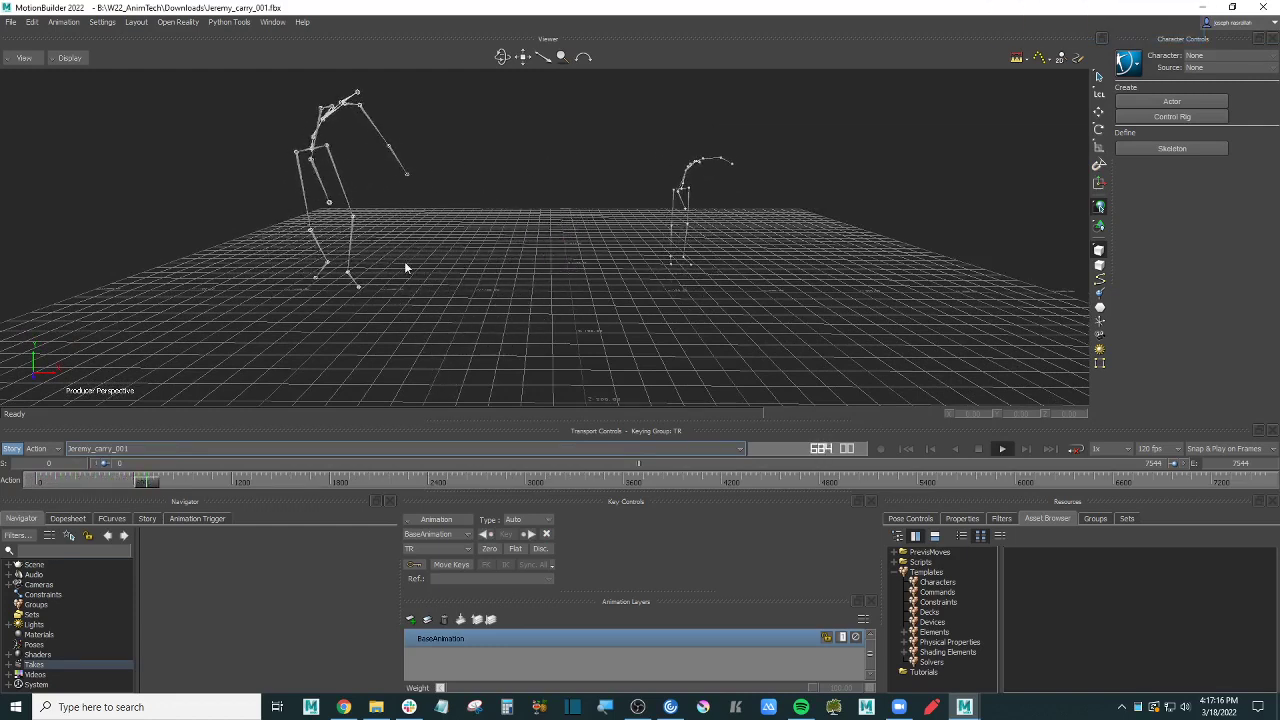
key(ctrl+space)
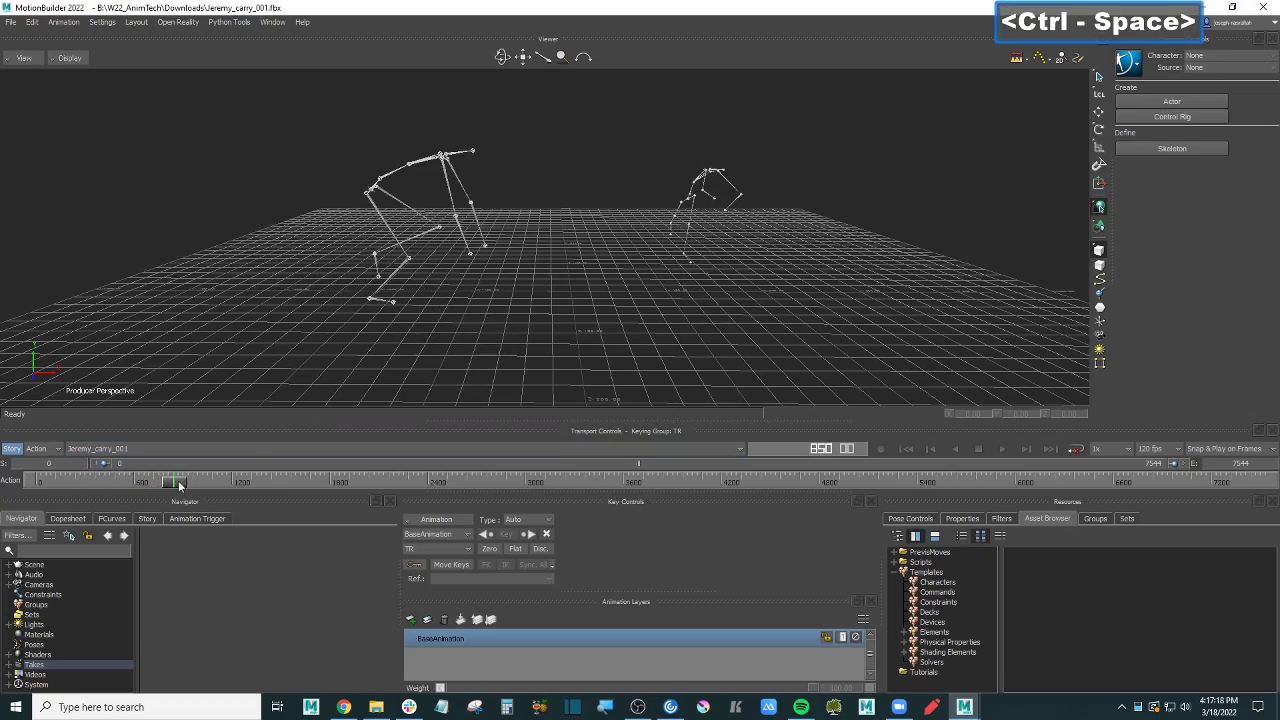
drag(180, 485, 36, 482)
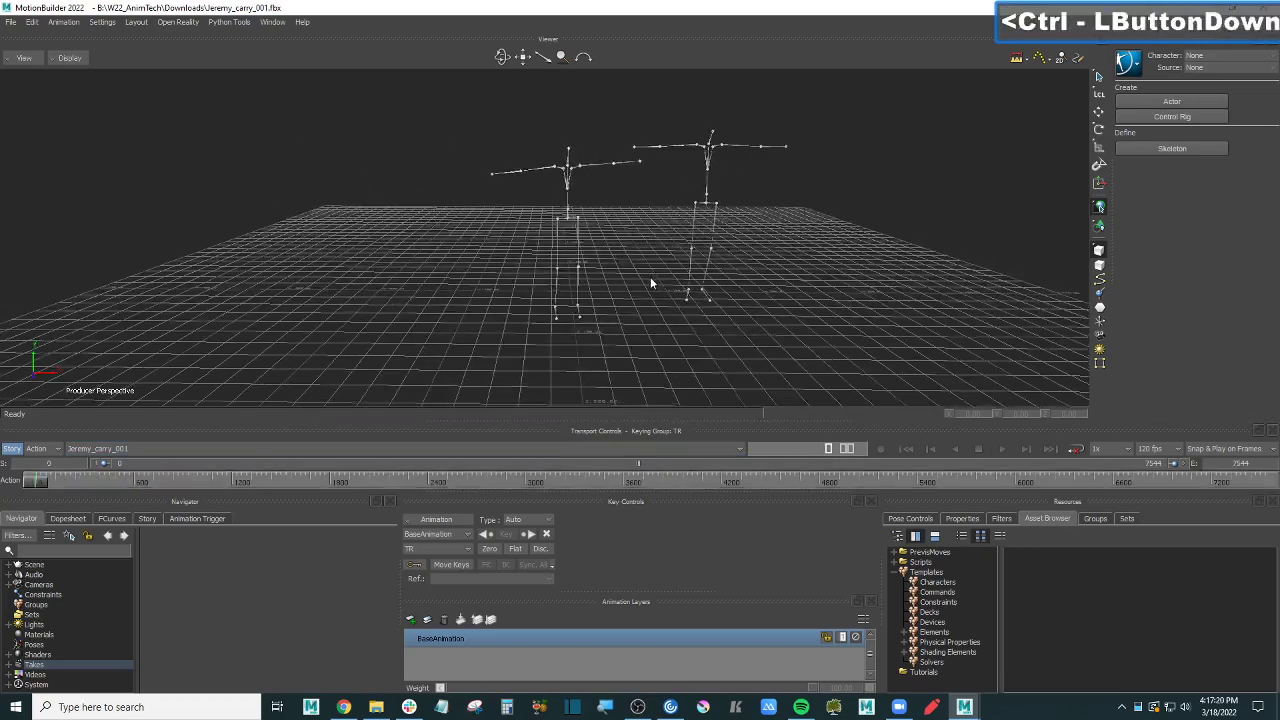
Step: Set the scene's playback frame rate to 30 fps
mouse_move(650, 282)
ctrl+shift+mouse_down()
mouse_move(688, 266)
mouse_move(645, 283)
ctrl+shift+mouse_up()
shift+drag(510, 297, 540, 290)
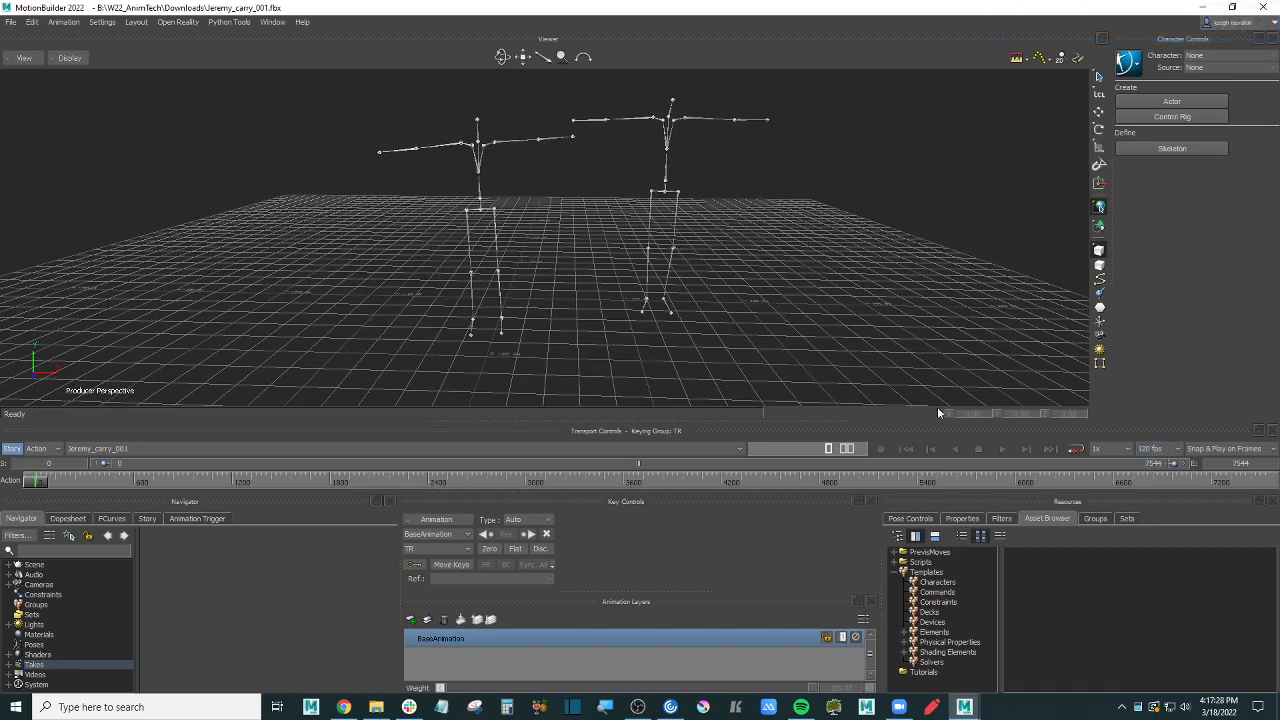
click(1164, 450)
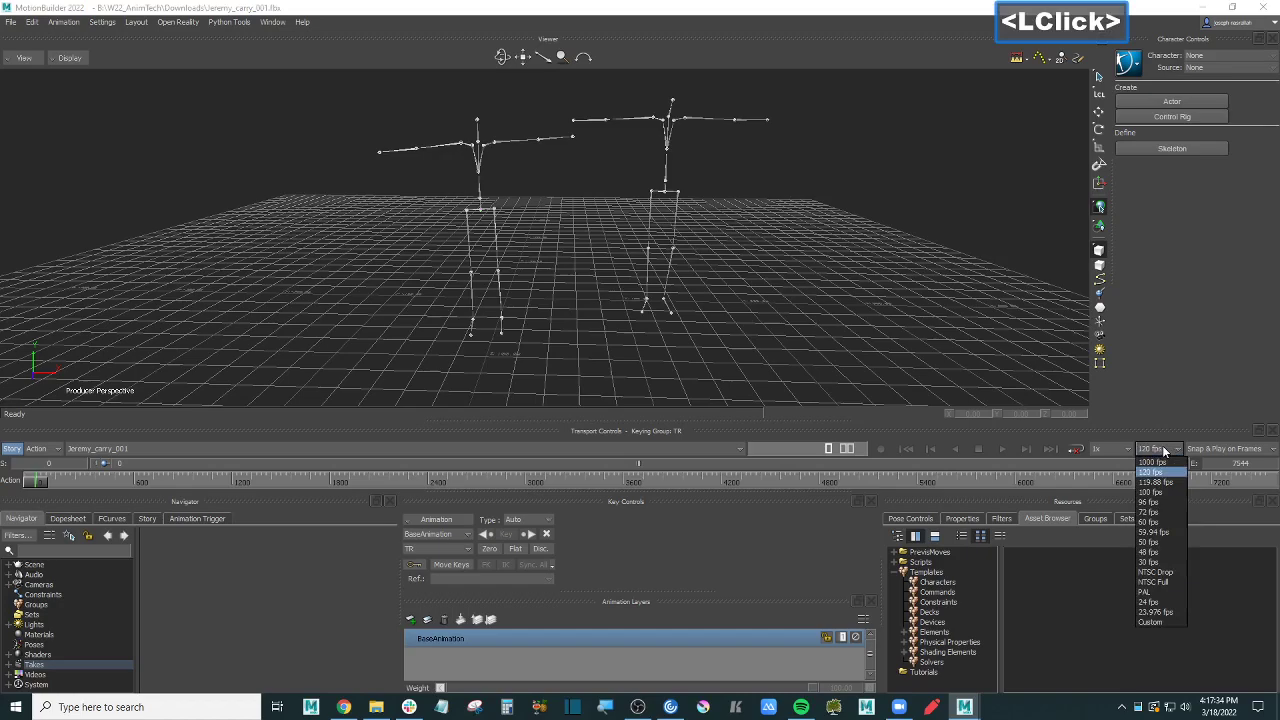
click(1158, 562)
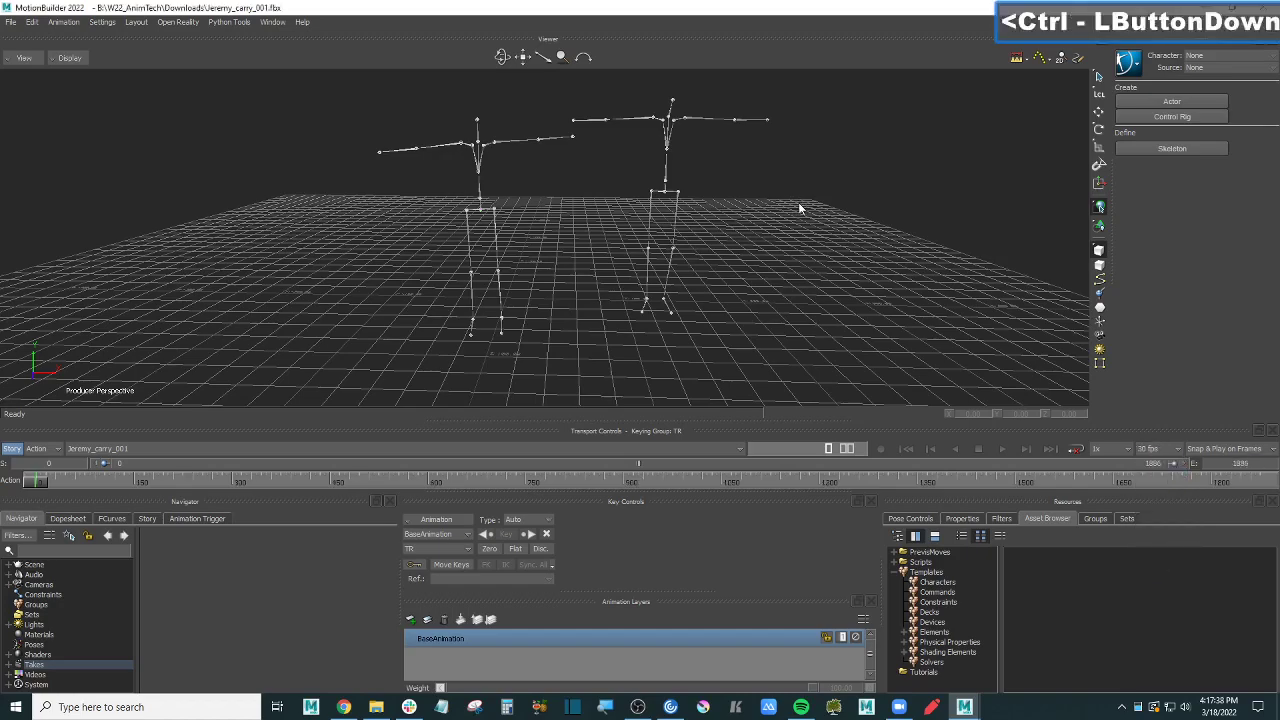
Step: Play both skeletons' animation at 30 fps, stop it and return to the first frame
ctrl+drag(800, 206, 790, 275)
ctrl+click(801, 257)
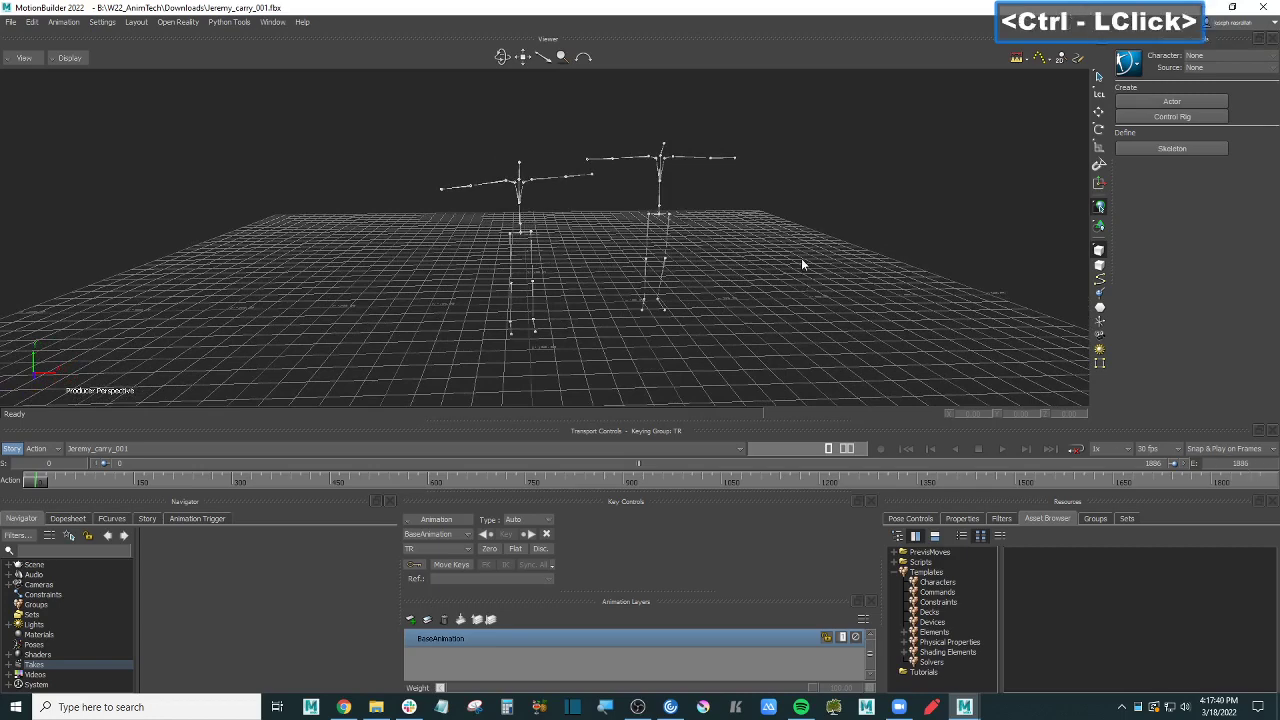
key(ctrl+space)
ctrl+click(812, 255)
ctrl+click(815, 280)
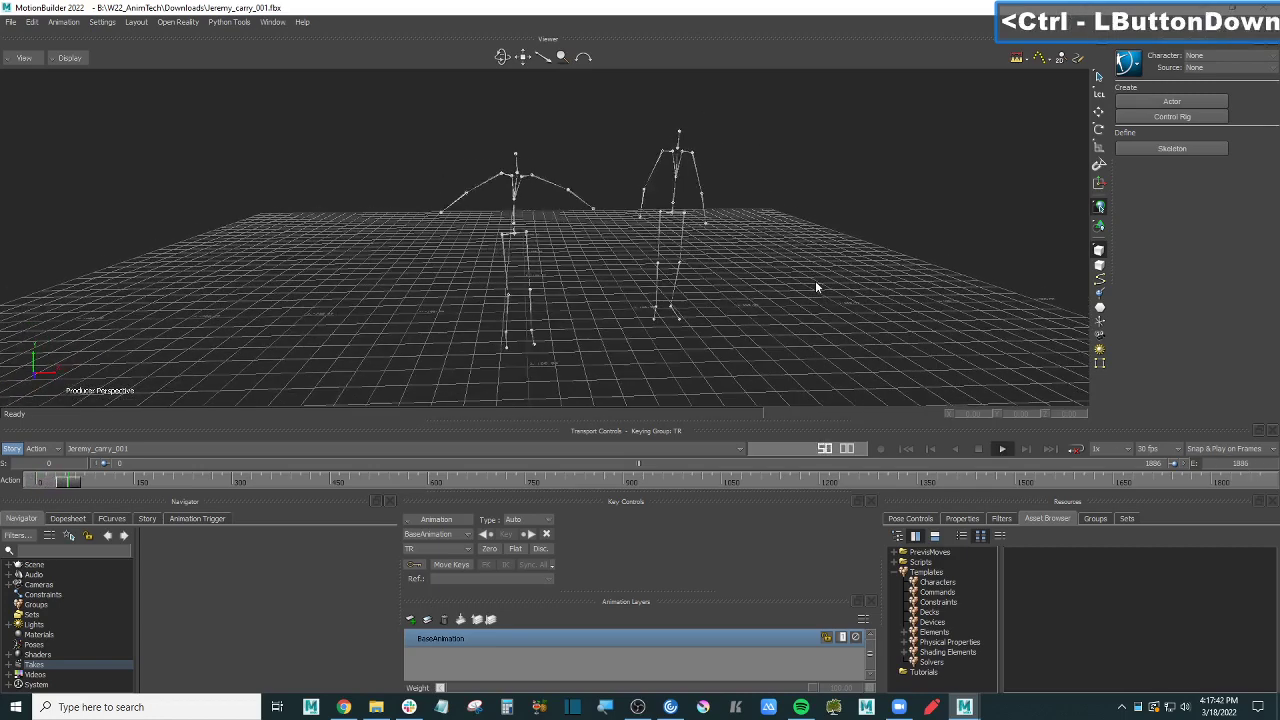
key(ctrl+space)
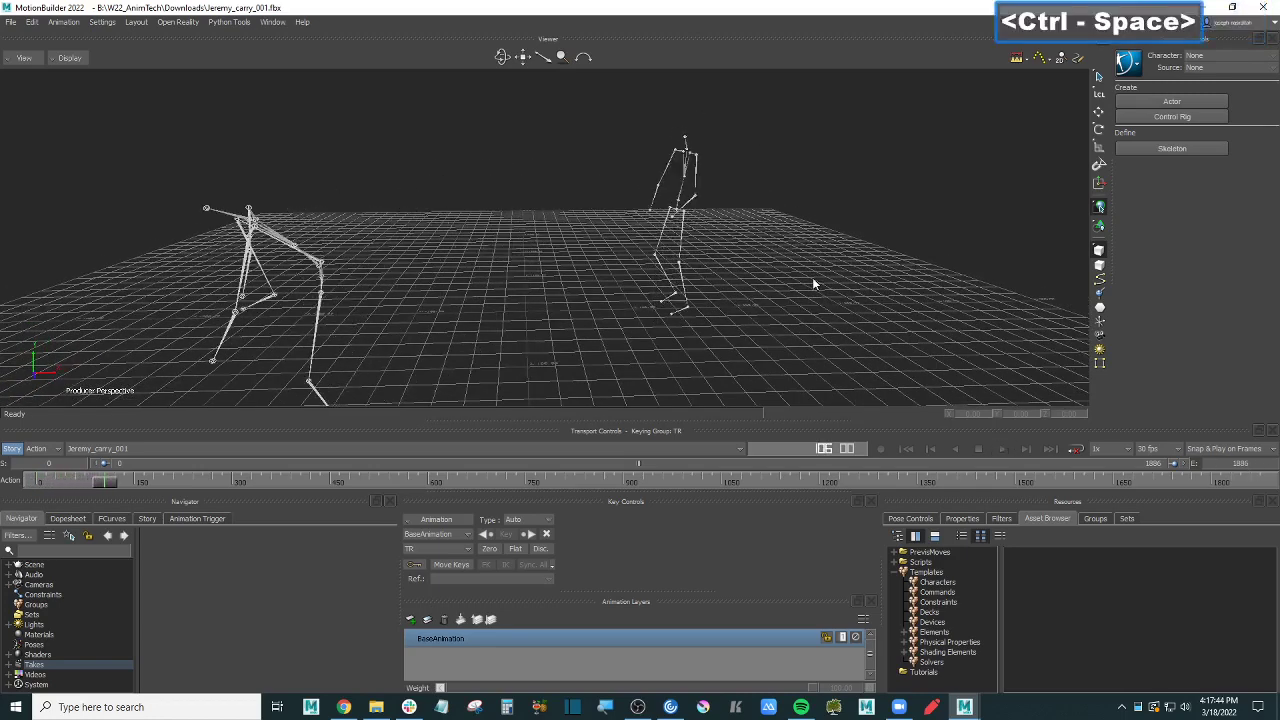
key(ctrl+Home)
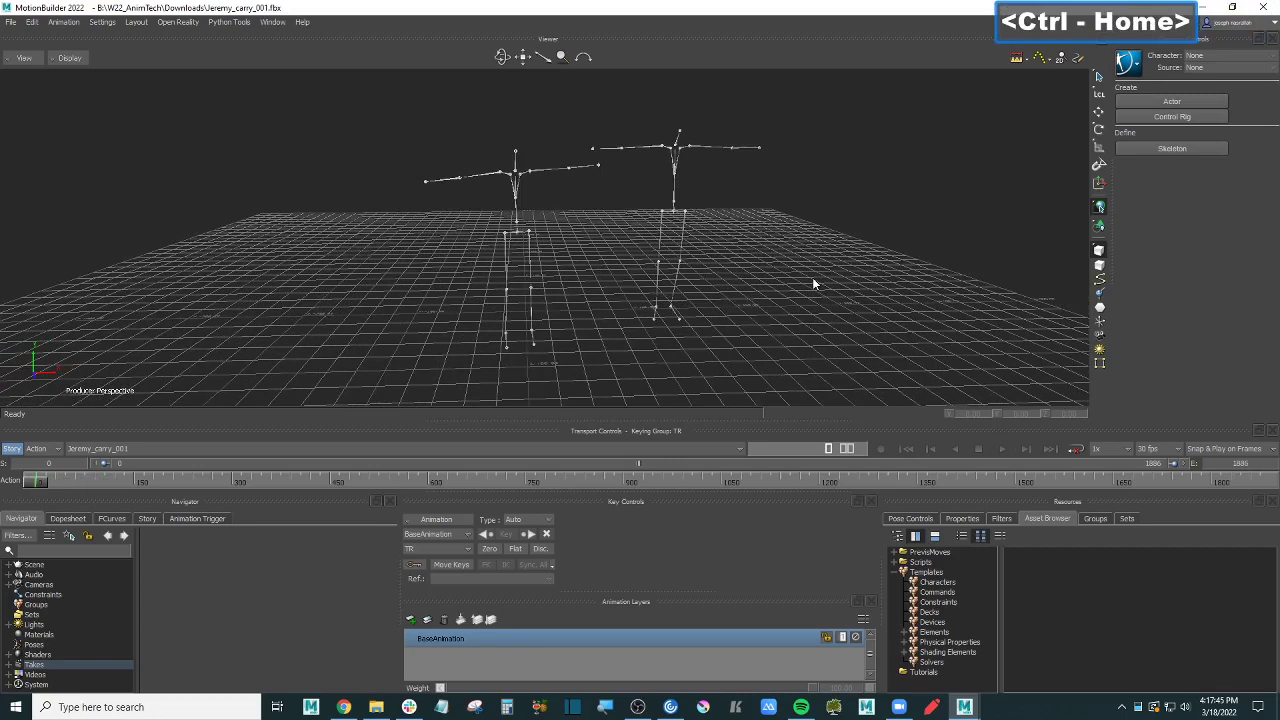
Step: Start saving the scene as a new file and browse to the Animations folder inside W22_AnimTech
click(9, 22)
click(494, 275)
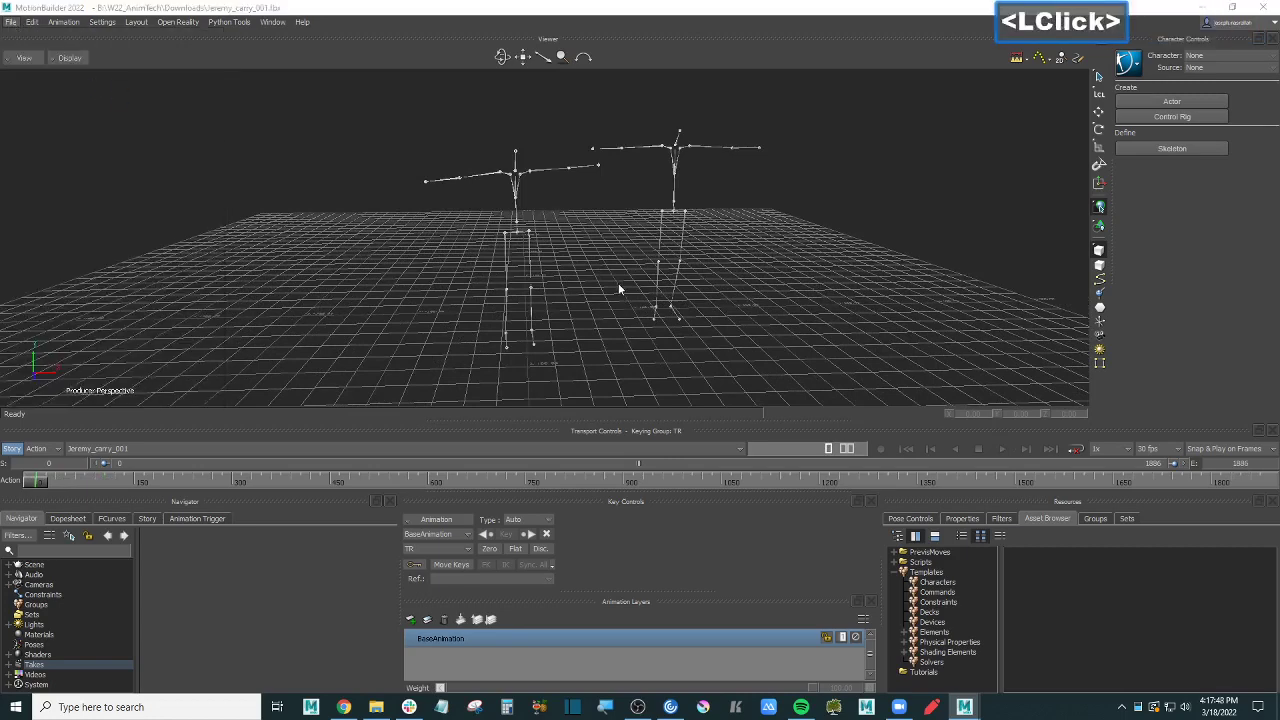
click(461, 325)
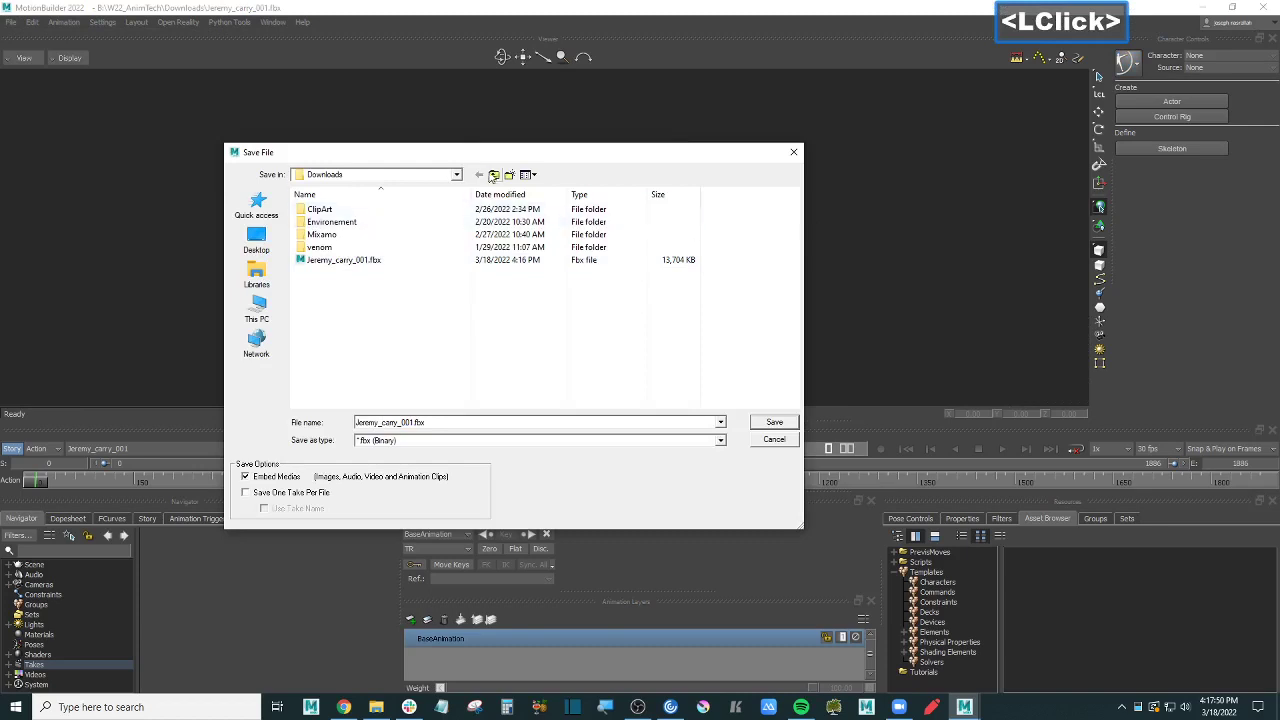
click(494, 175)
double_click(341, 209)
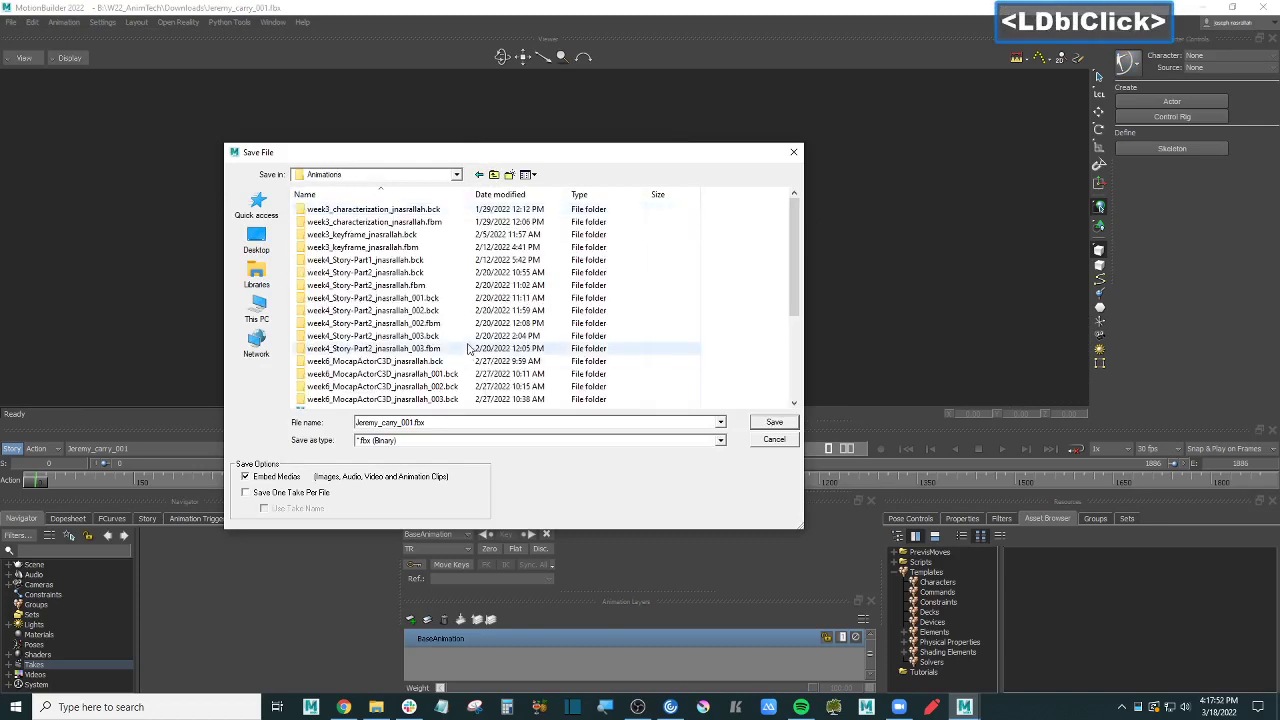
scroll(467, 348, down, 4)
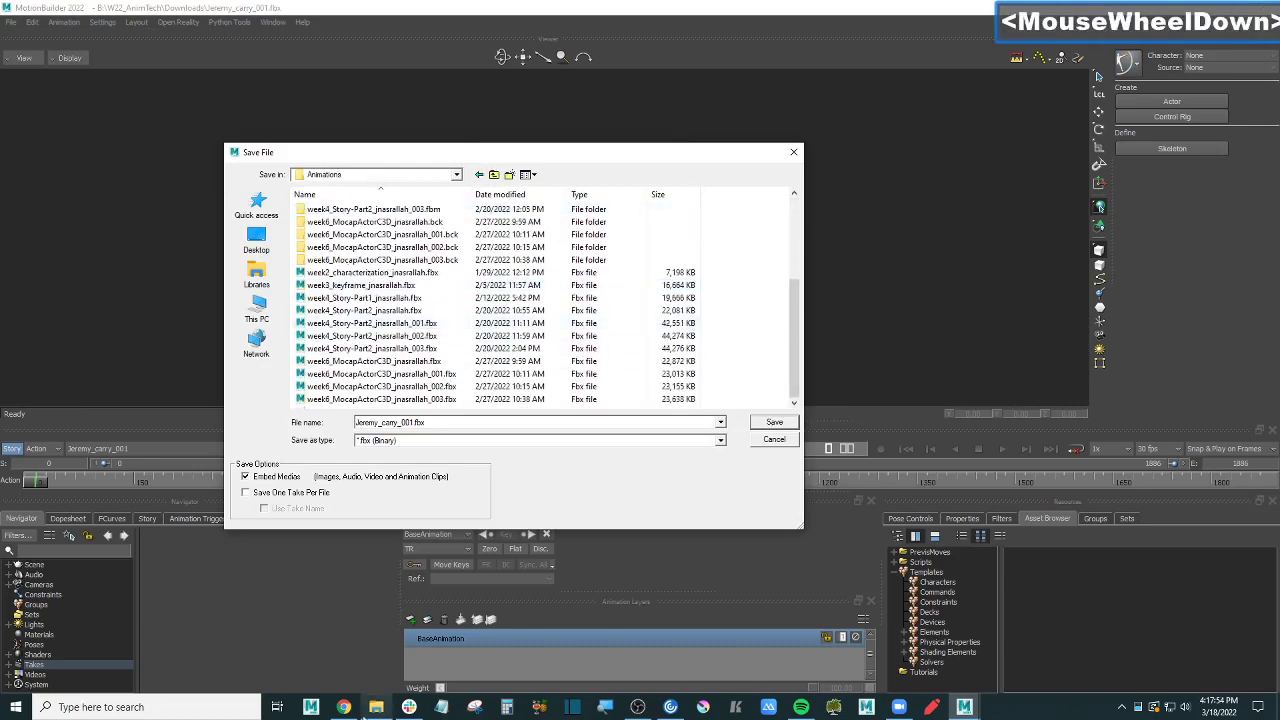
Step: Switch to Chrome, go back to the course page to check the Week 8 assignment, and return to MotionBuilder's save dialog
click(343, 707)
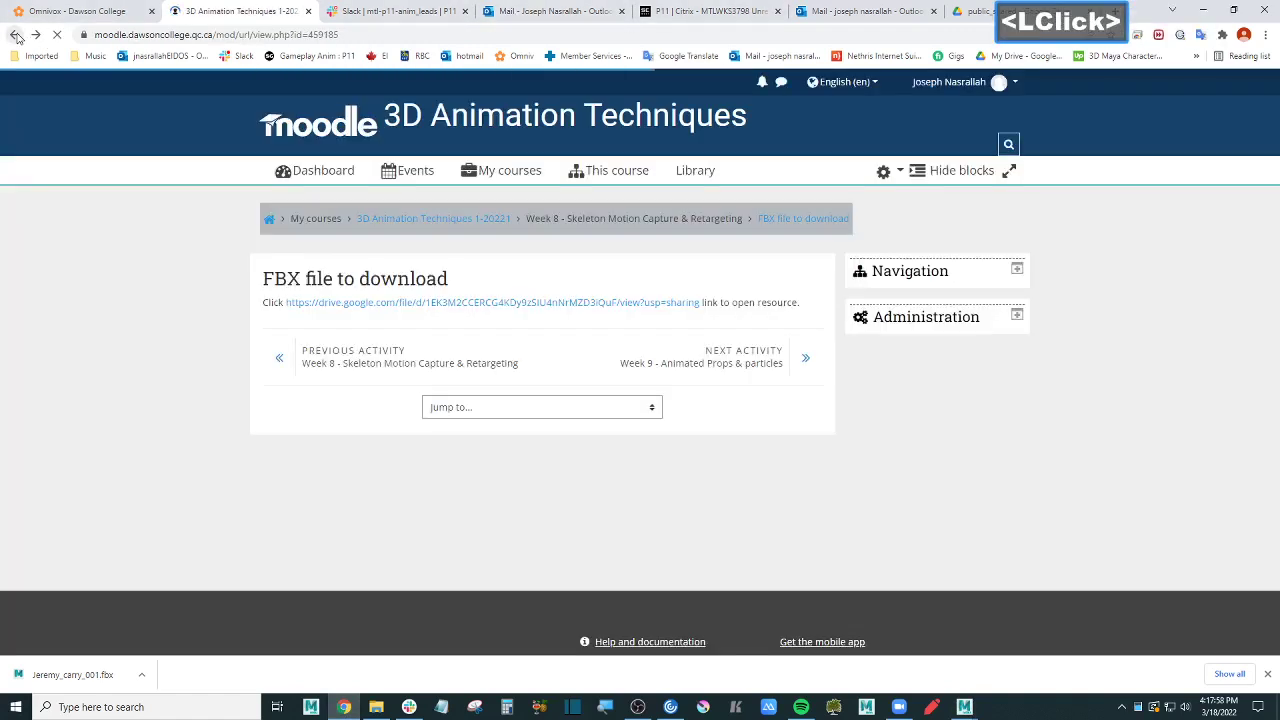
click(16, 35)
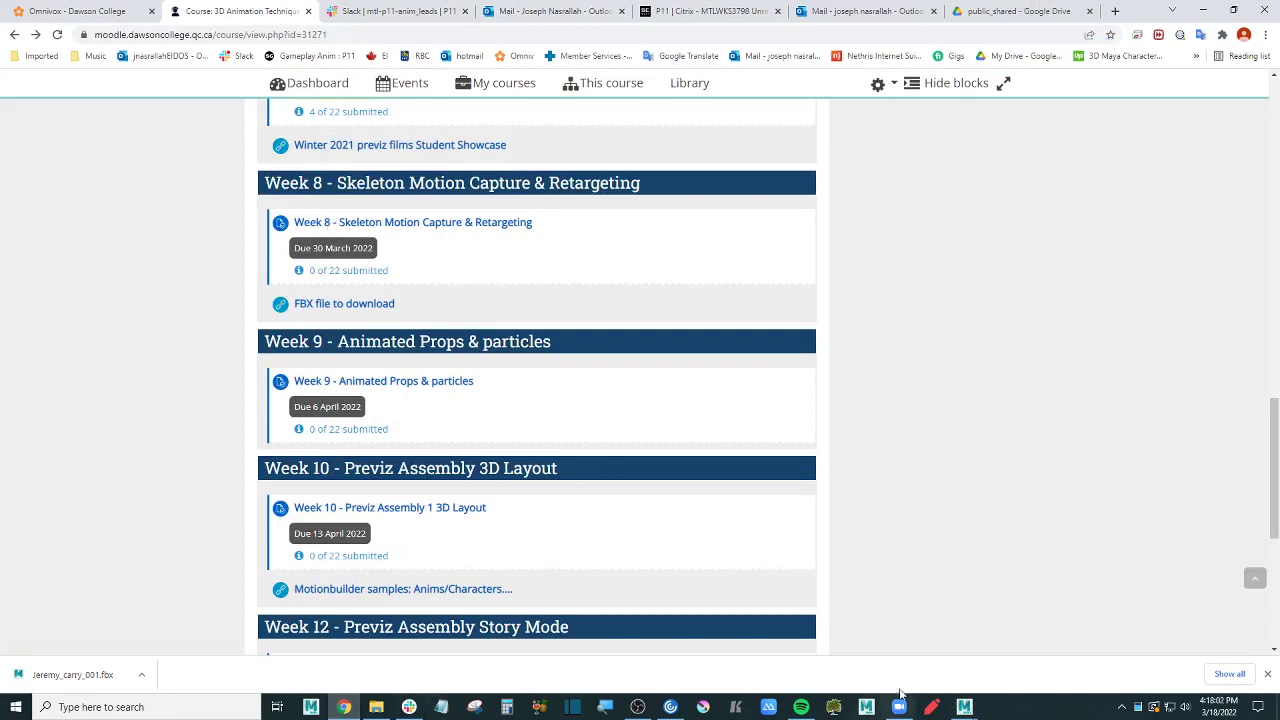
click(964, 707)
click(885, 635)
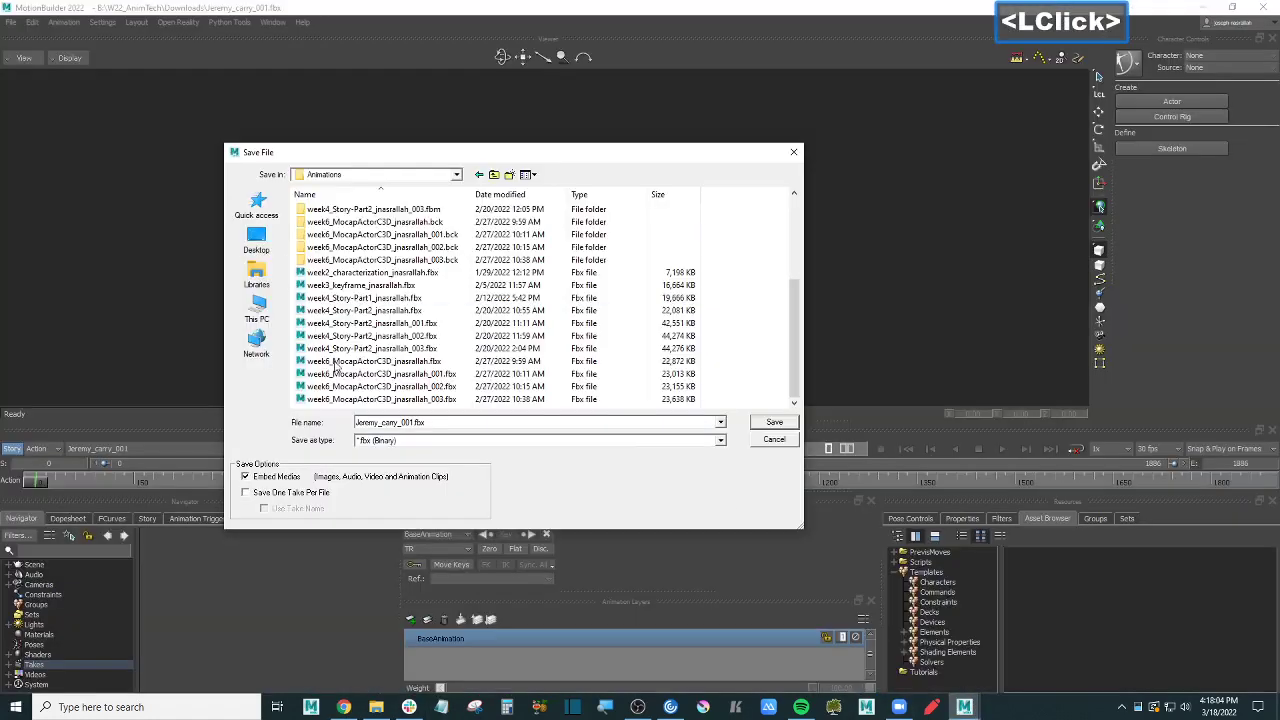
Step: Base the file name on the existing week6_MocapActorC3D version 003 file, replacing "ActorC3D" with "Skeleton"
scroll(412, 378, down, 2)
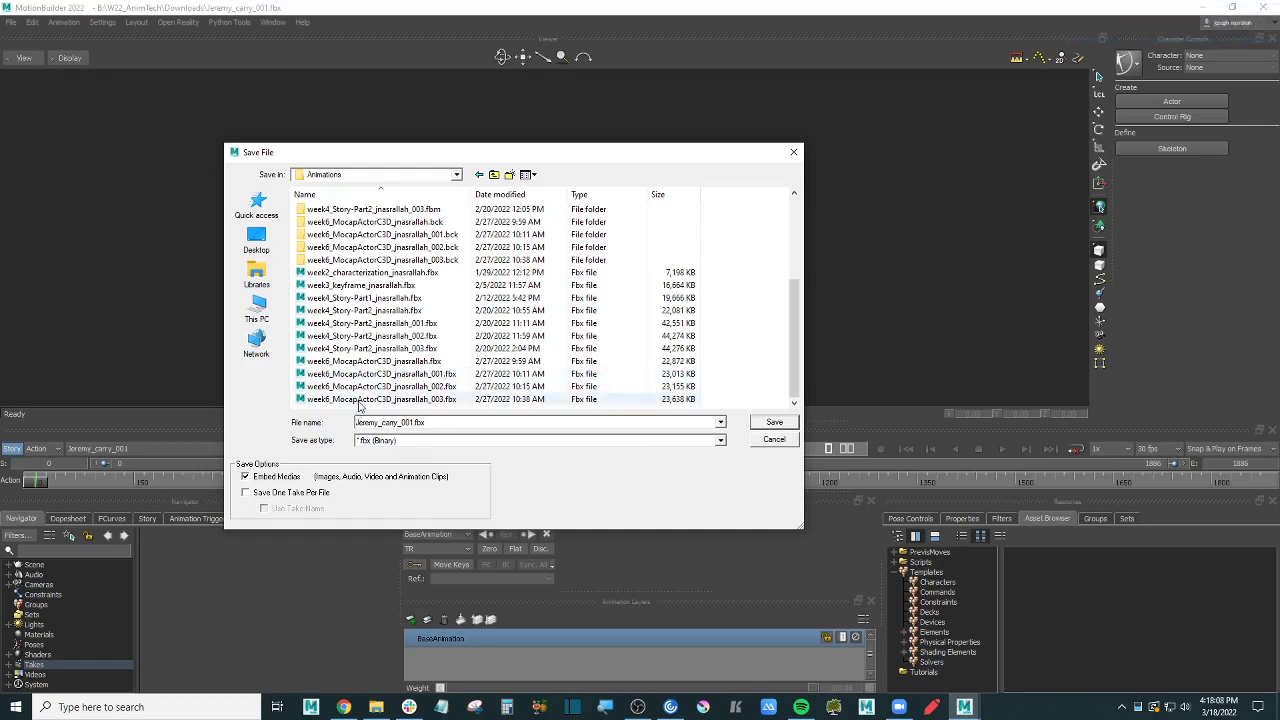
click(362, 399)
click(380, 422)
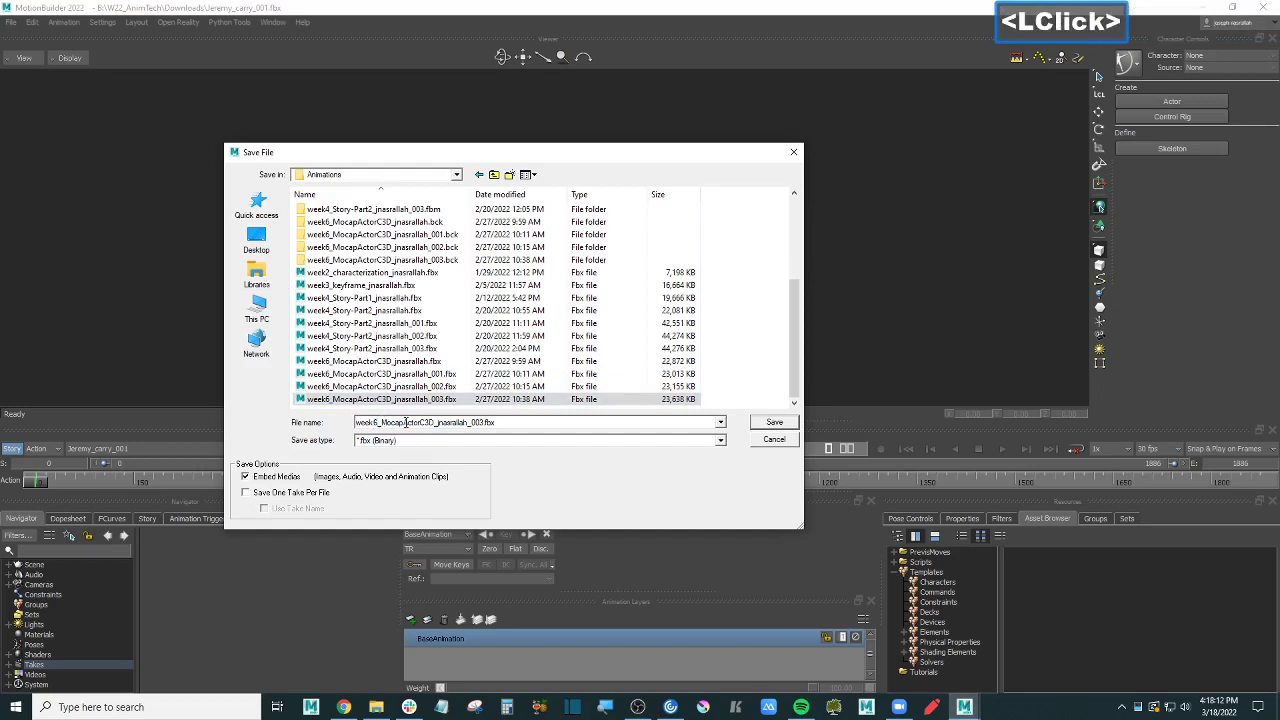
key(BackSpace)
text(6)
key(Right)
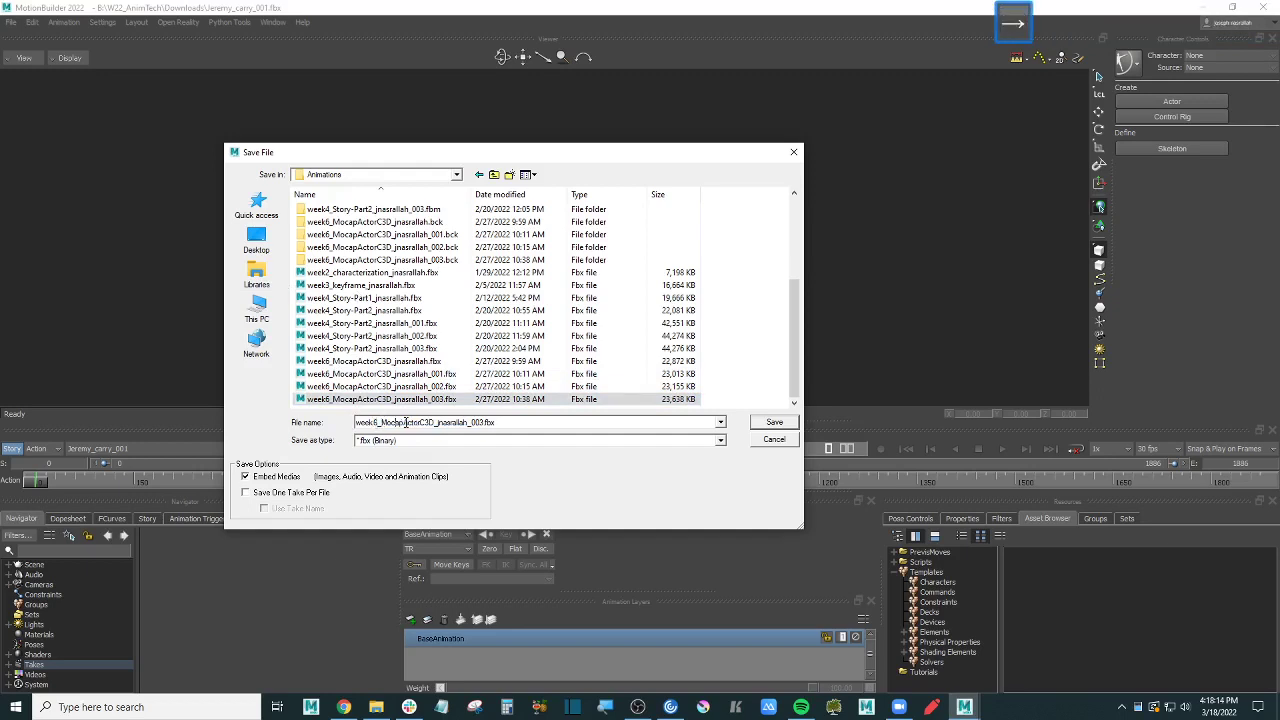
key(BackSpace)
key(BackSpace)
key(BackSpace)
key(BackSpace)
key(BackSpace)
key(BackSpace)
key(BackSpace)
key(BackSpace)
key(BackSpace)
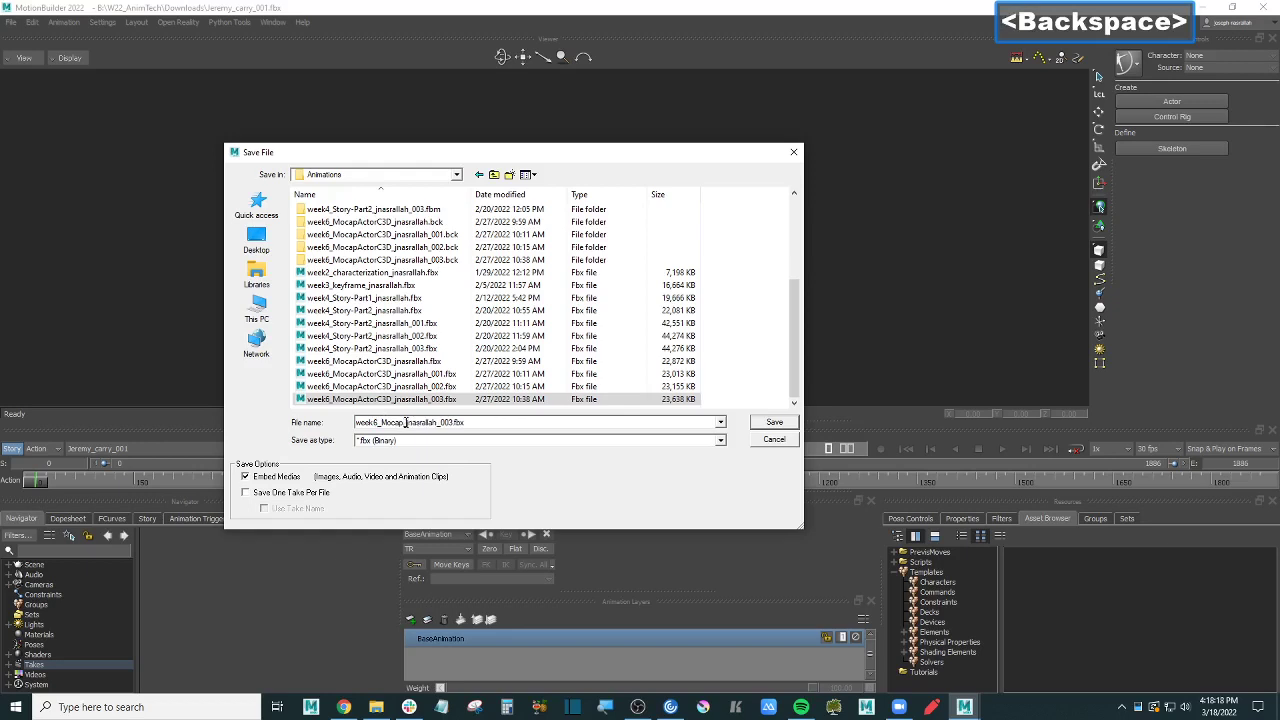
text(Skeleton)
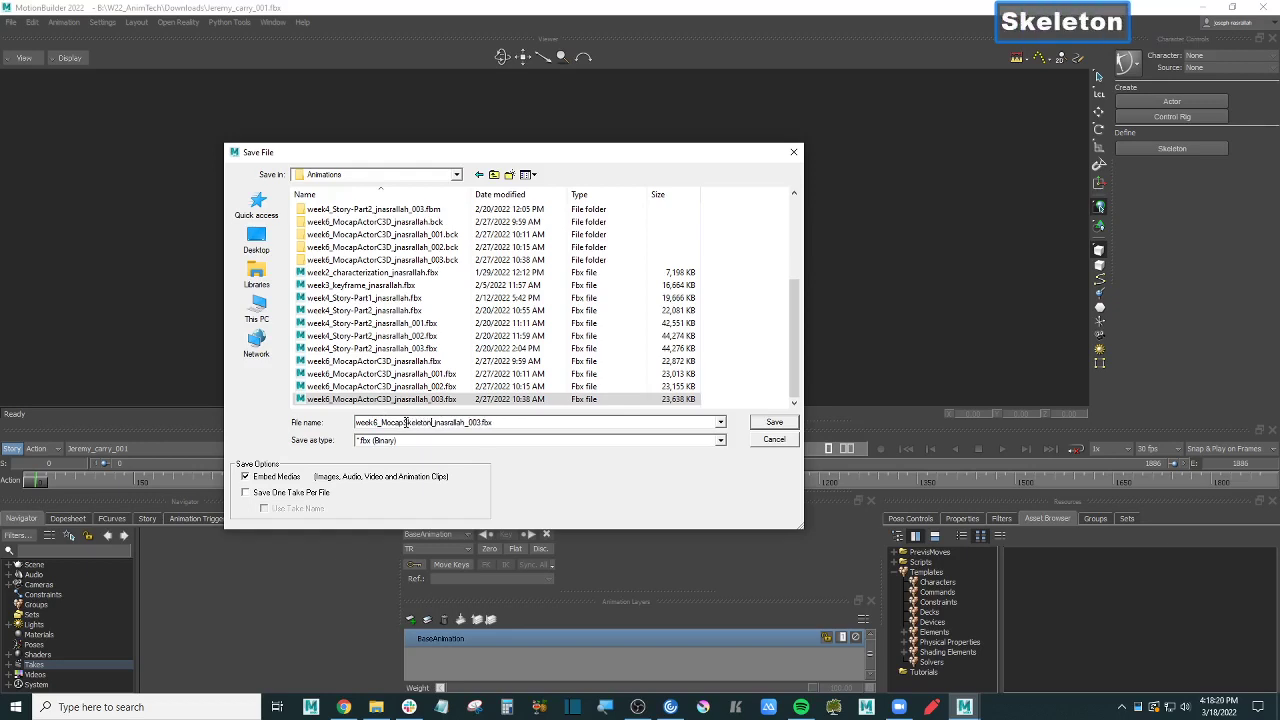
Step: Change the file name's version suffix to 001 and save the scene with the Jeremy_carry_001 take included
key(Right)
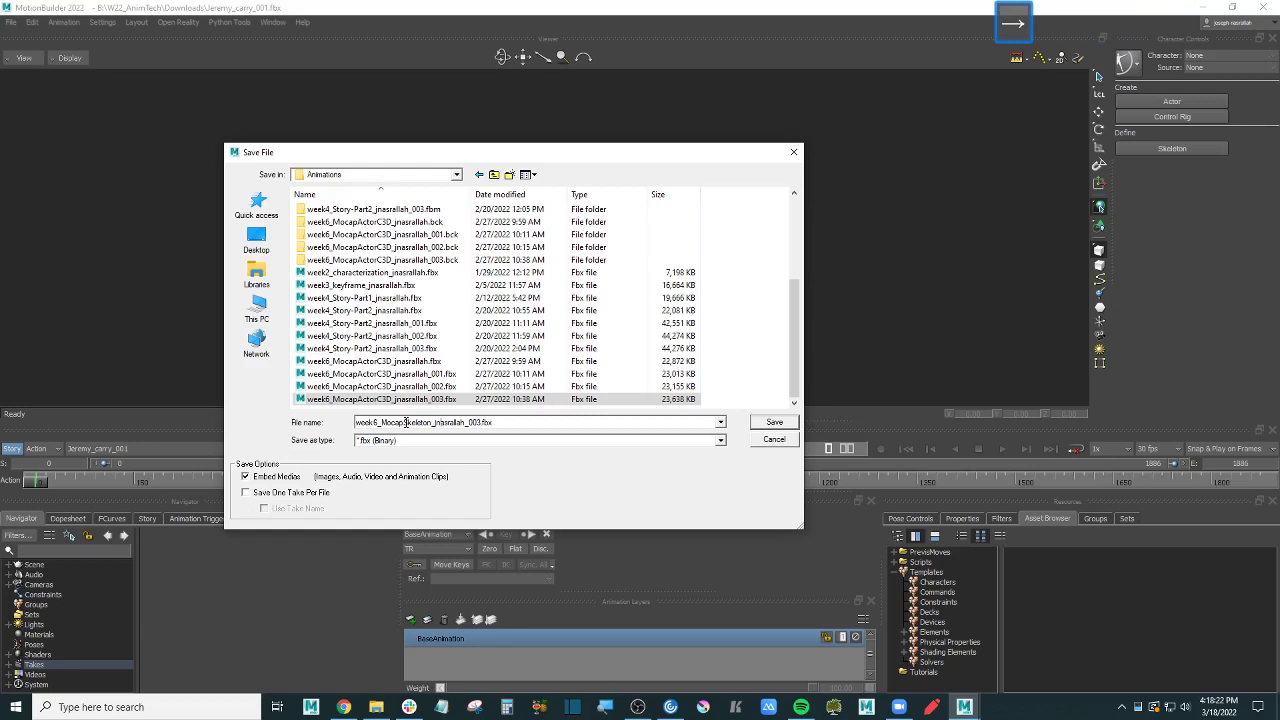
key(BackSpace)
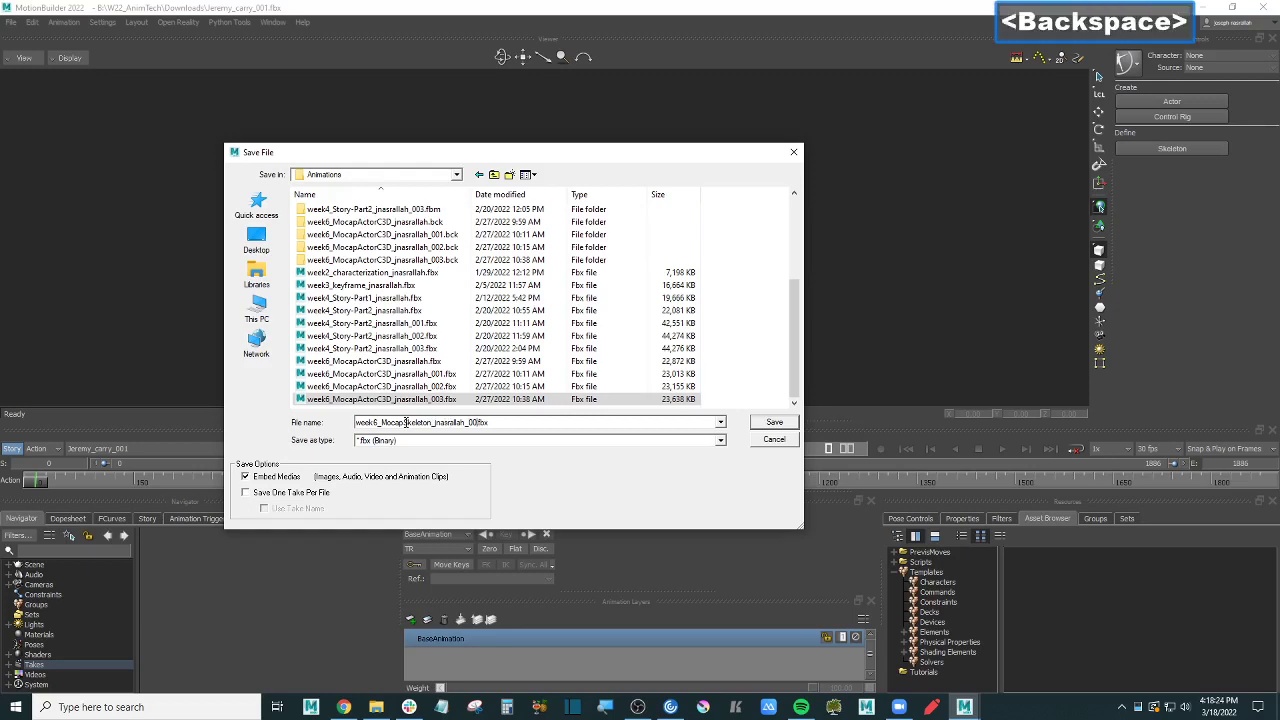
text(1)
key(Return)
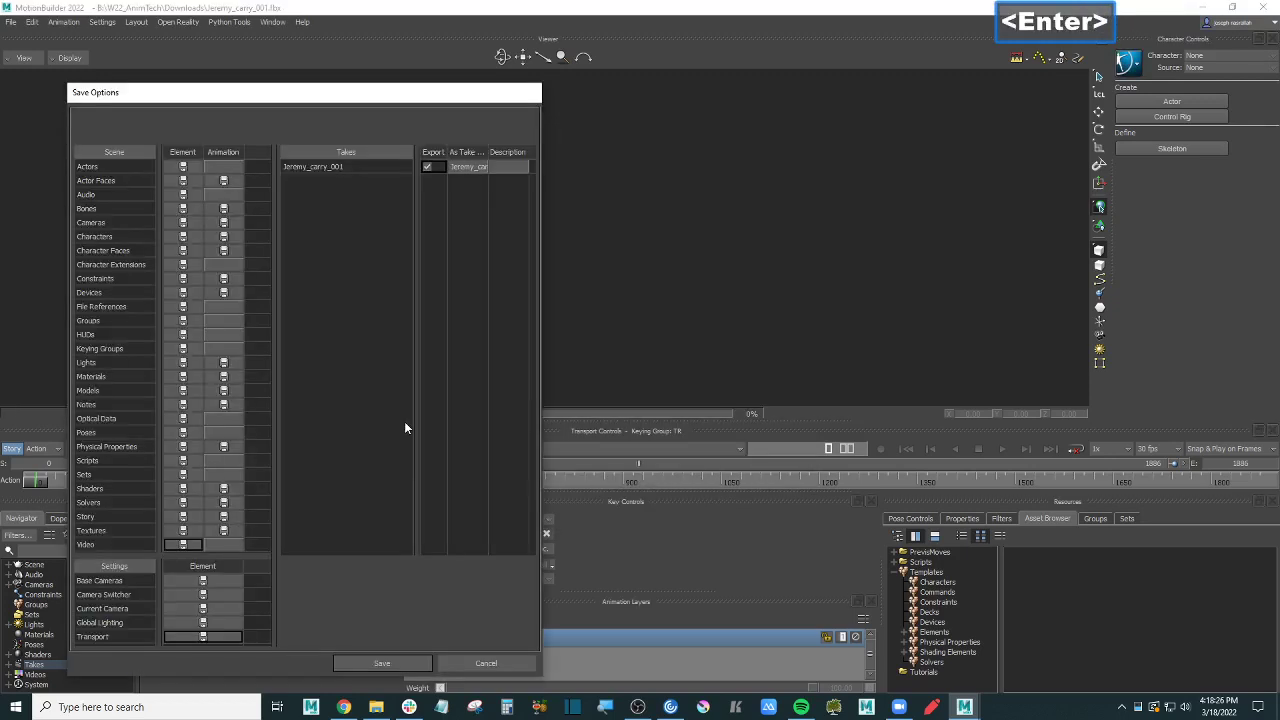
click(409, 665)
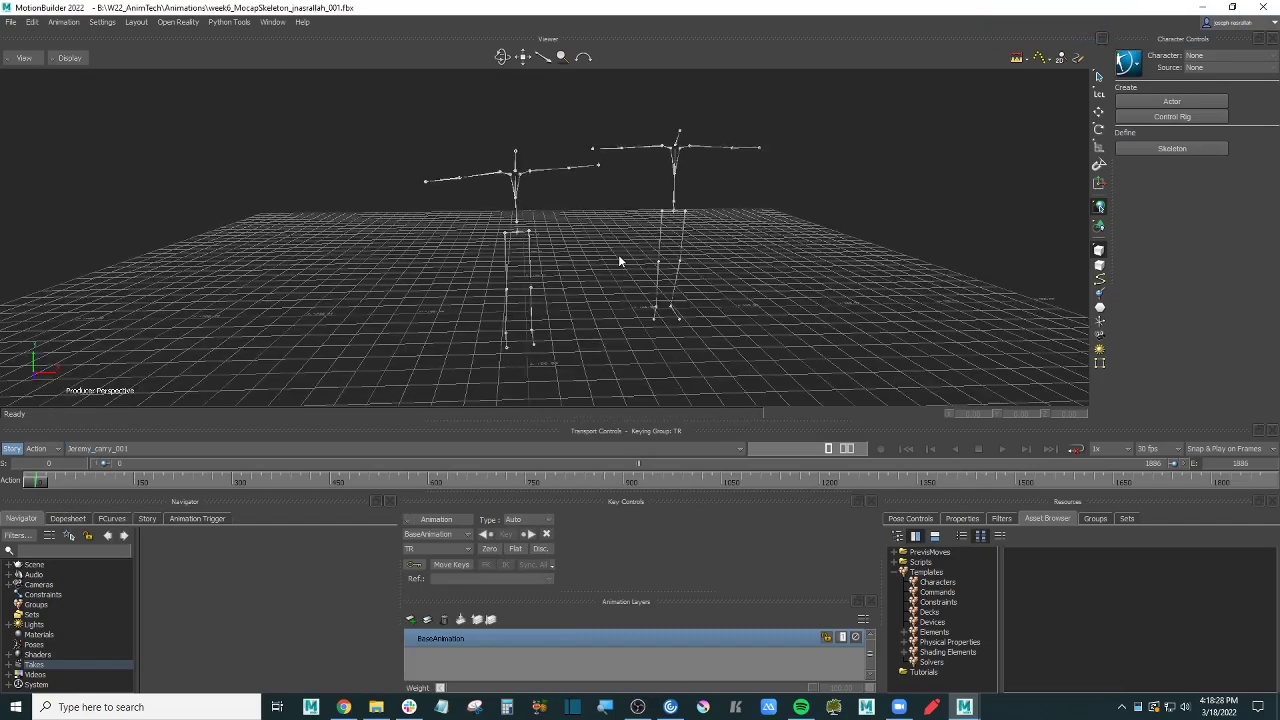
Step: Select all joints of the Jeremy skeleton in the viewer with a selection box
ctrl+shift+drag(580, 265, 688, 242)
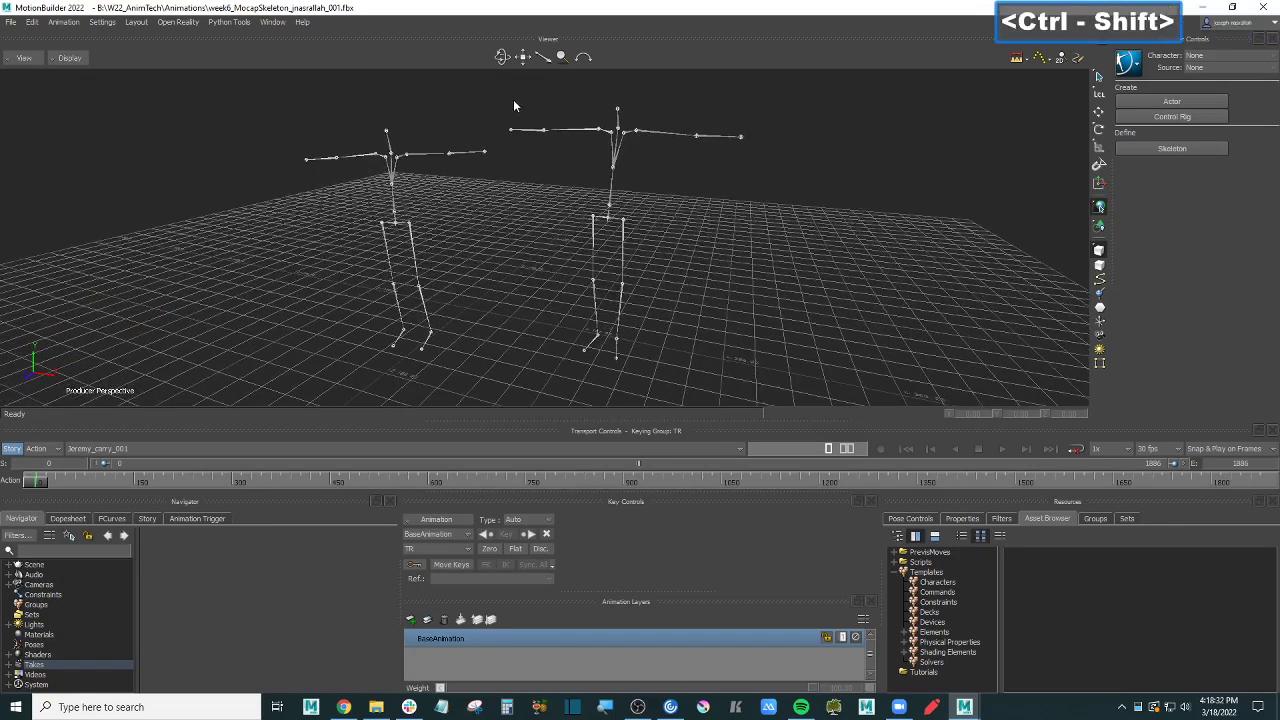
drag(514, 100, 739, 293)
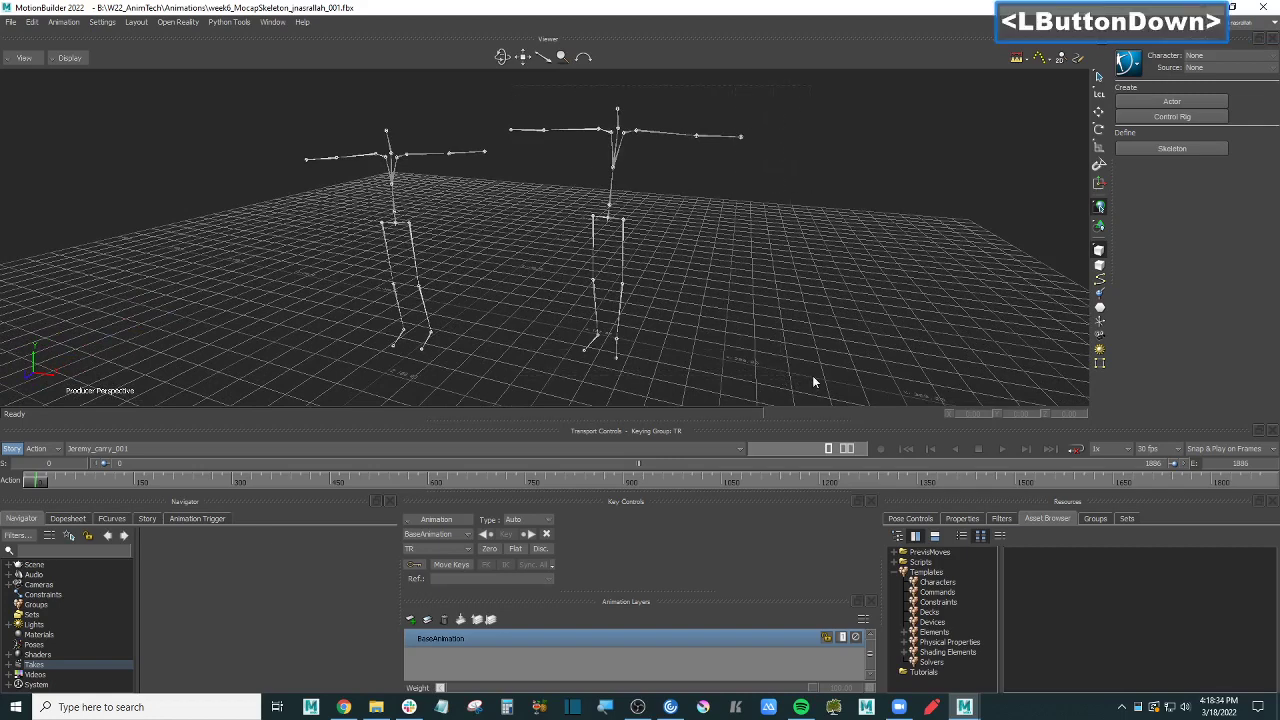
drag(813, 379, 813, 379)
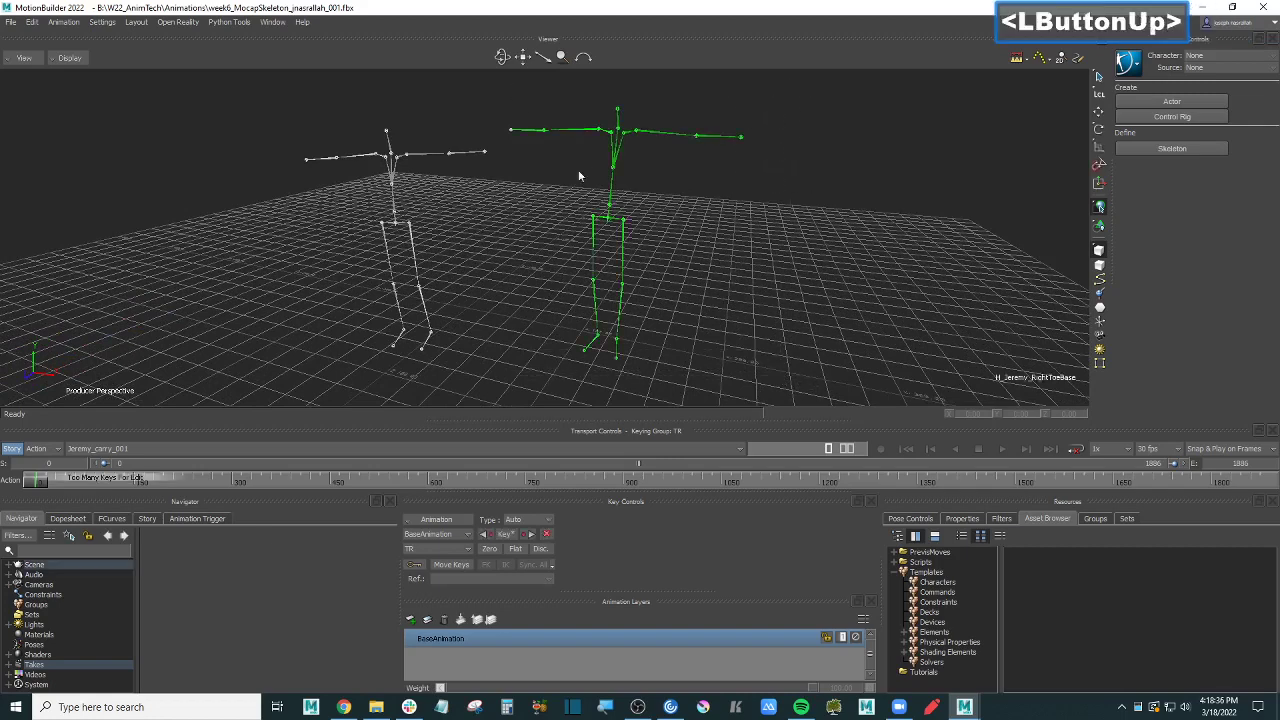
Step: Expand the Scene hierarchy and select H_Jeremy_Hips together with all of its child joints
click(8, 565)
click(68, 579)
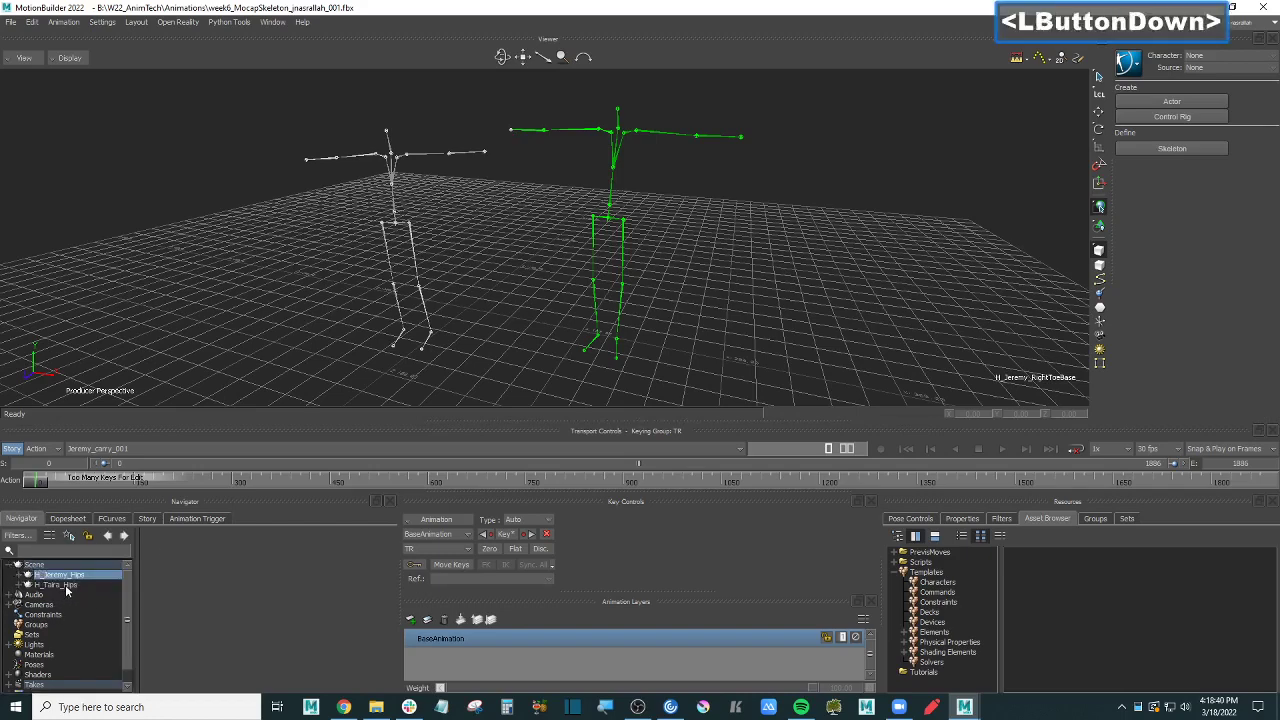
click(72, 580)
right_click(76, 578)
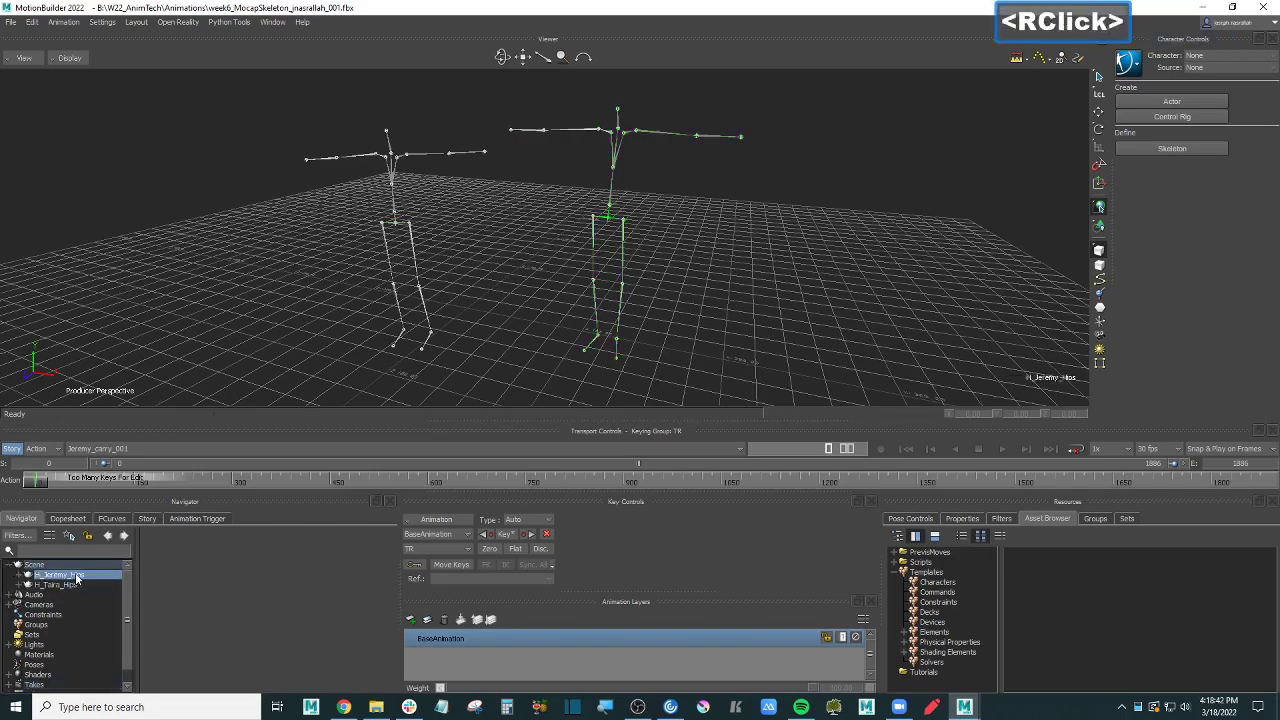
click(155, 555)
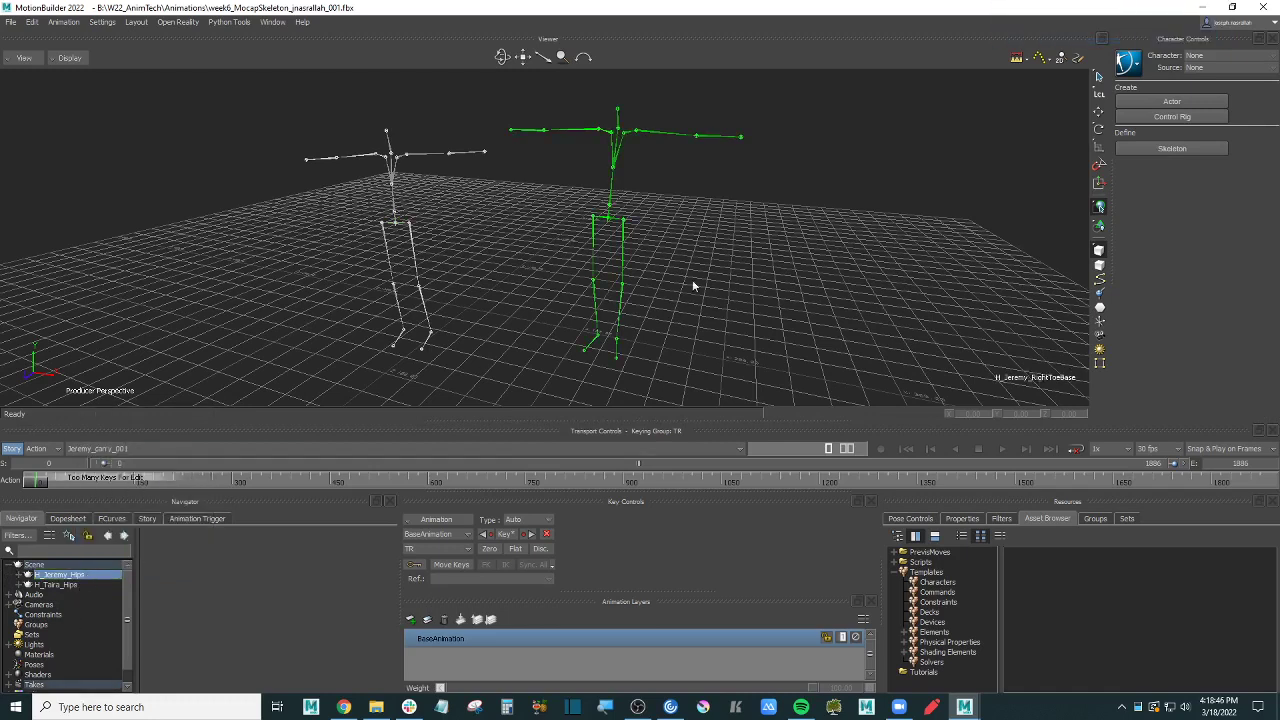
Step: Hide the selected H_Jeremy_Hips skeleton from the viewer
click(743, 276)
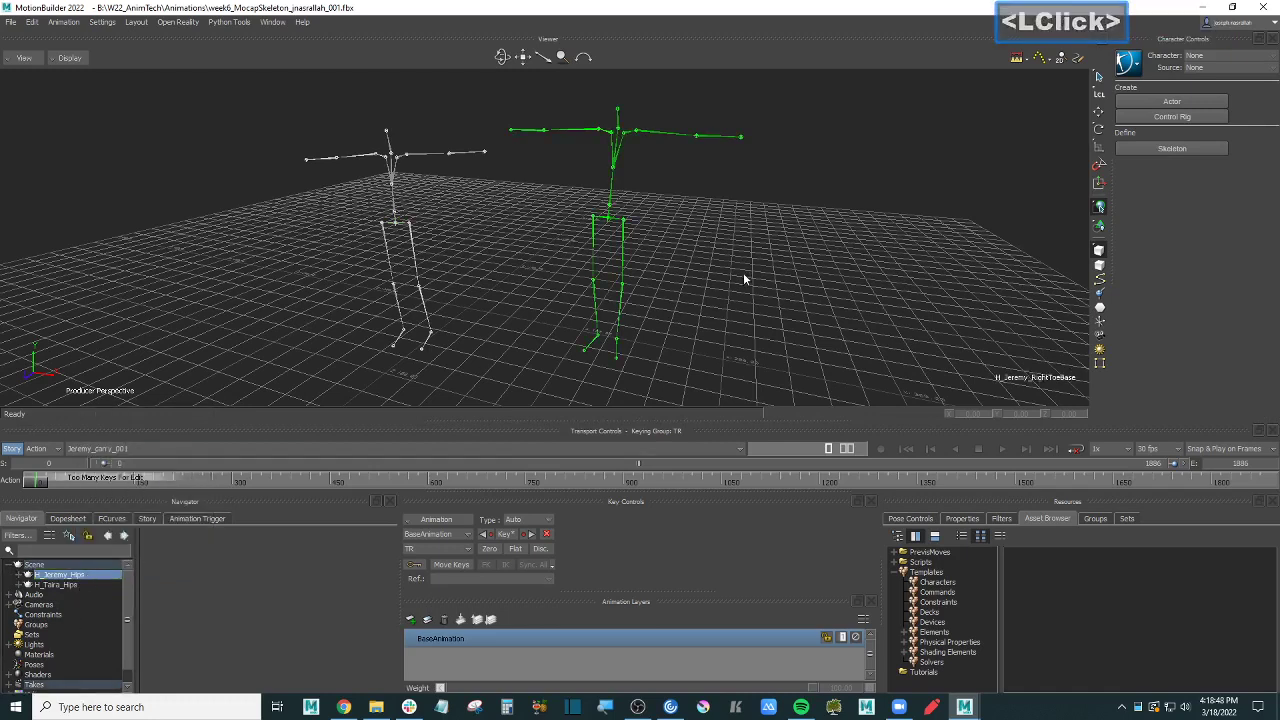
click(739, 258)
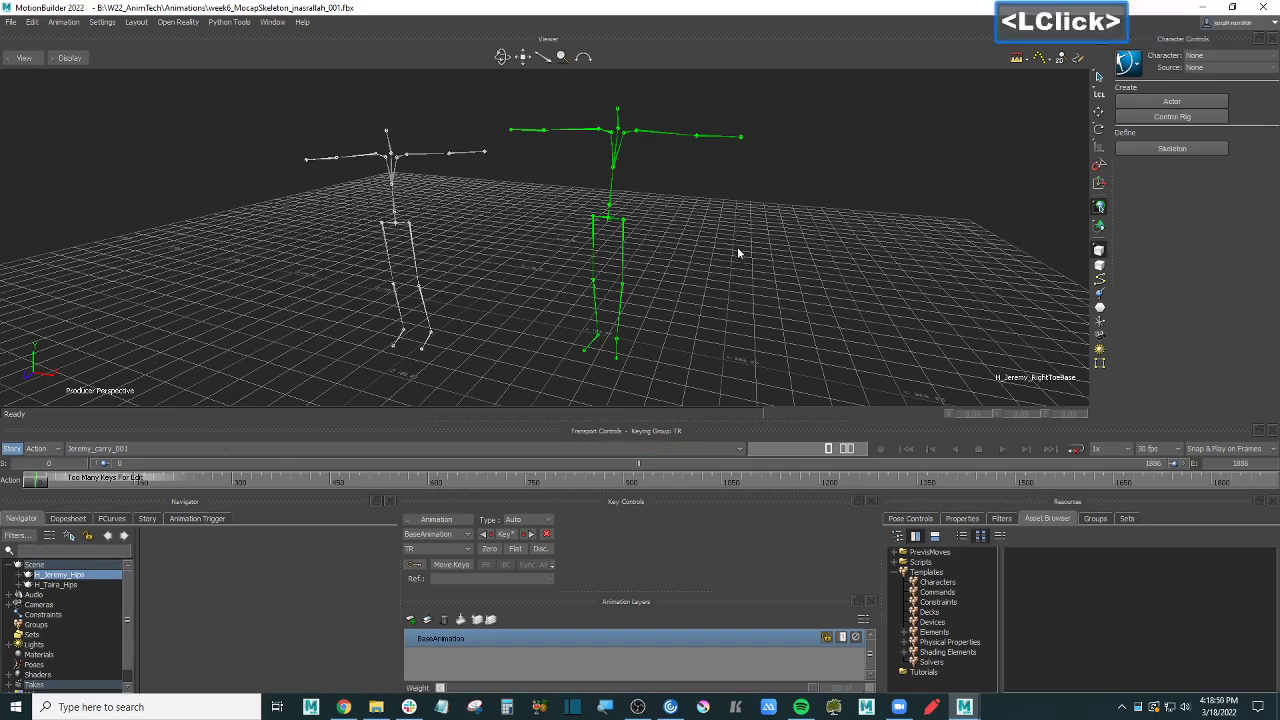
key(ctrl)
key(ctrl+h)
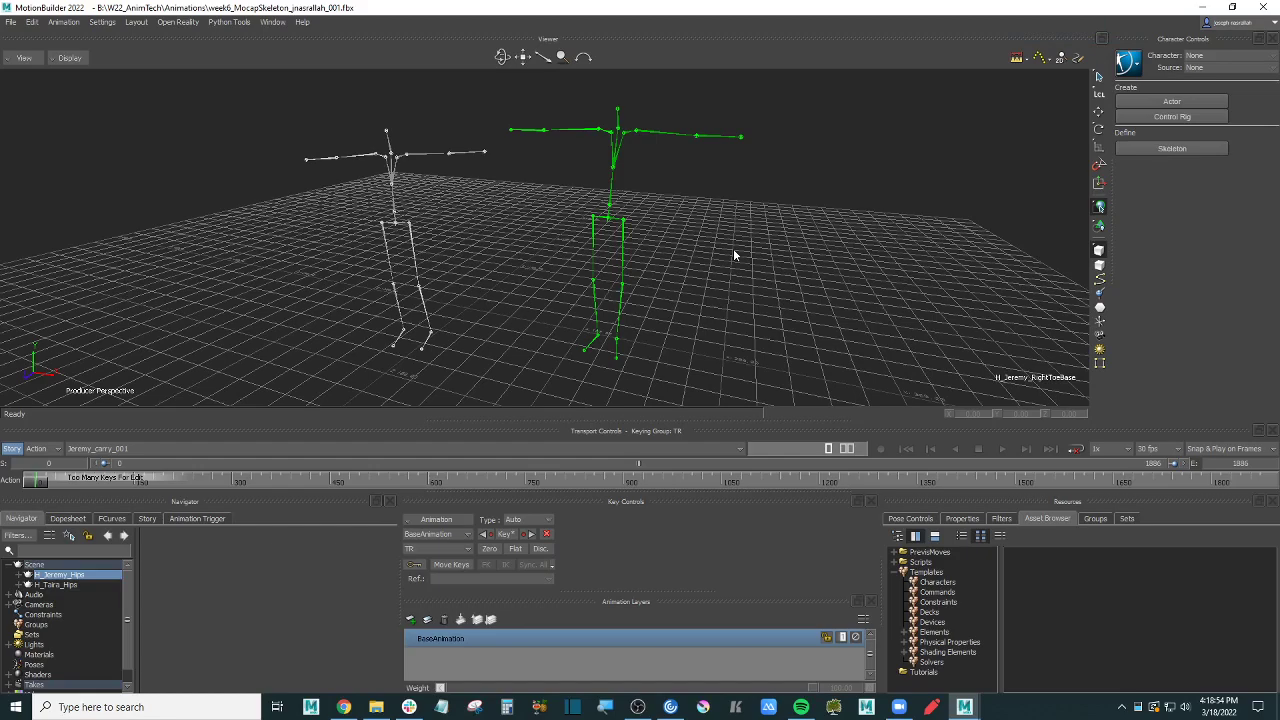
key(h)
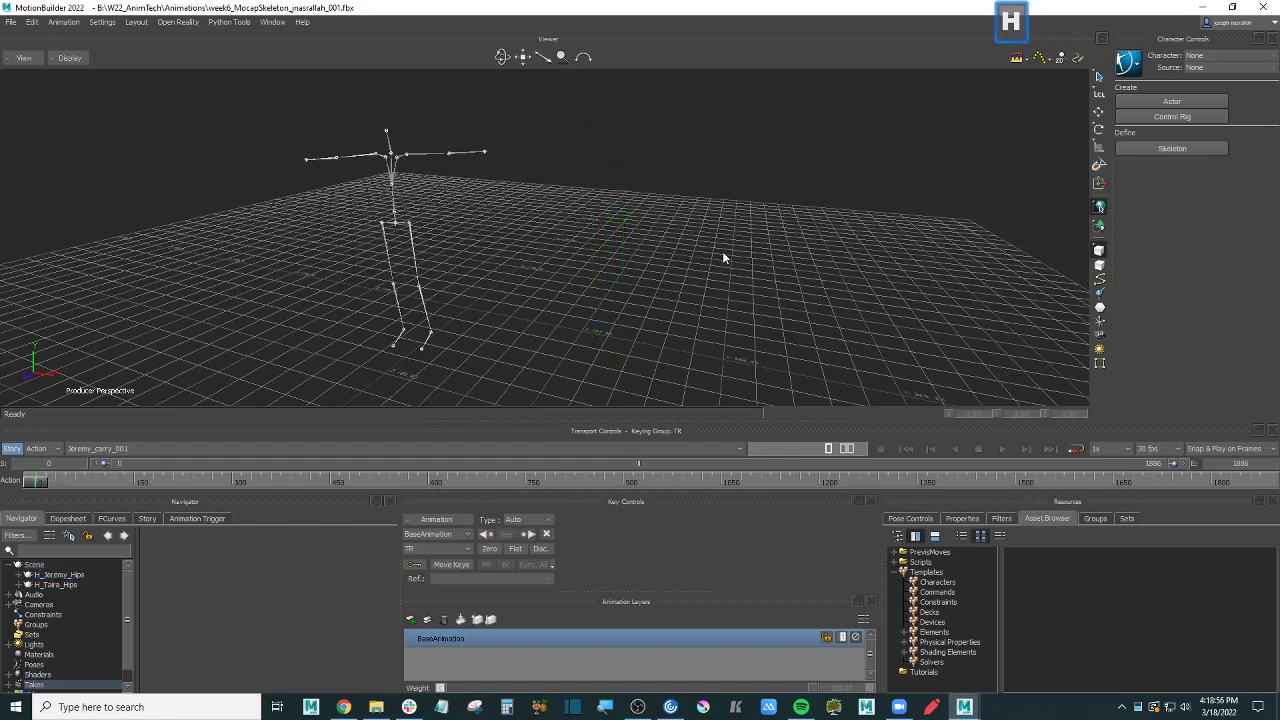
Step: Set the end frame of the take's timeline to 300
click(420, 380)
shift+drag(420, 380, 601, 275)
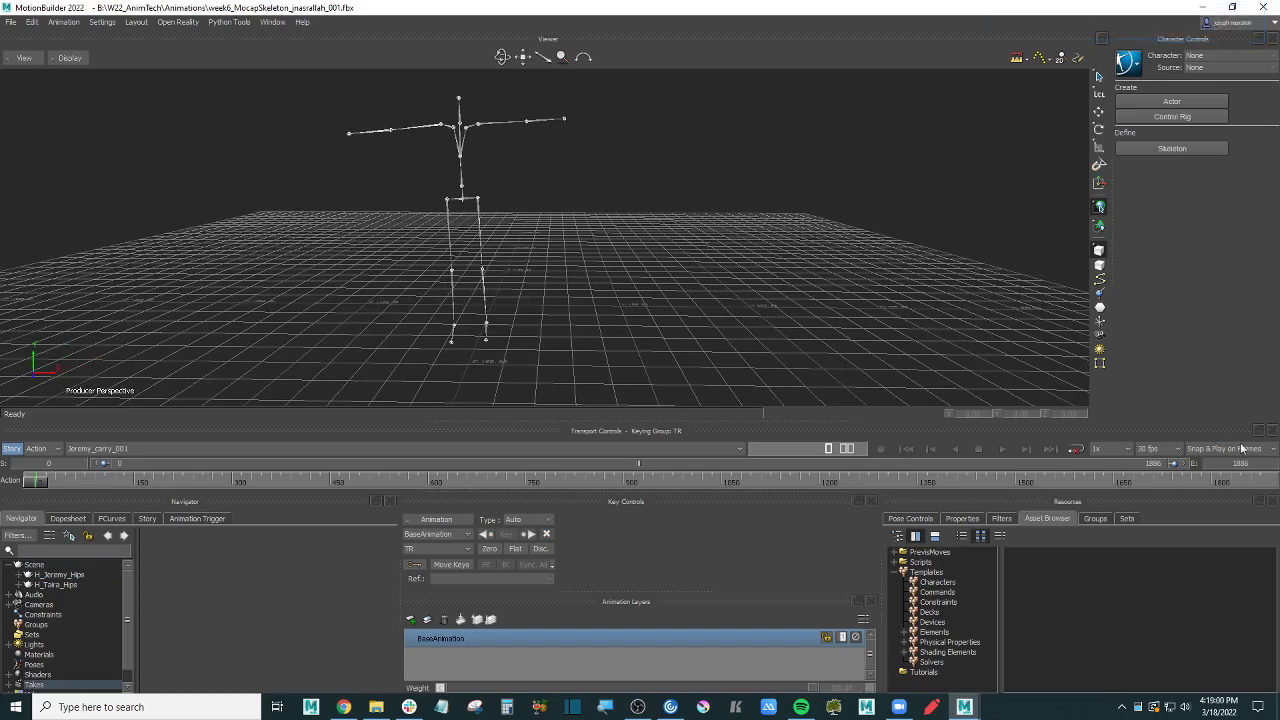
double_click(1212, 463)
text(300)
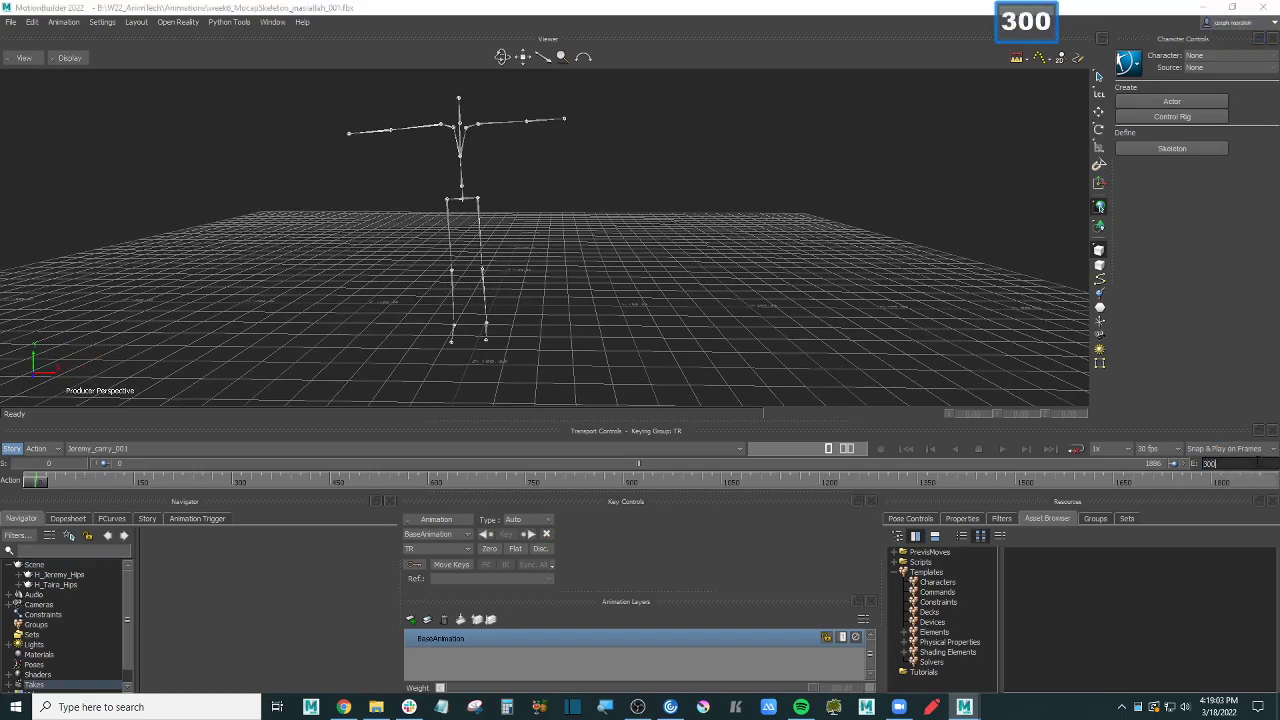
key(Return)
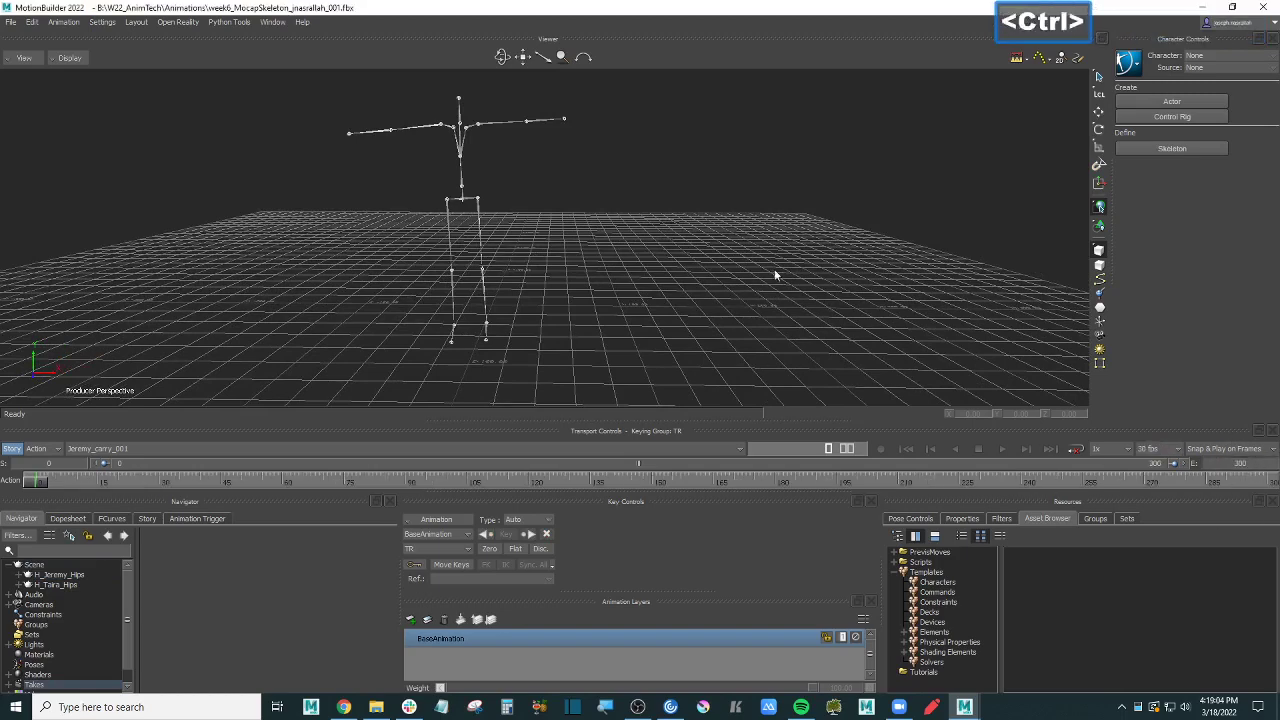
Step: Play the remaining skeleton's animation over the timeline range and return to the first frame
key(ctrl+space)
ctrl+double_click(689, 265)
shift+click(741, 272)
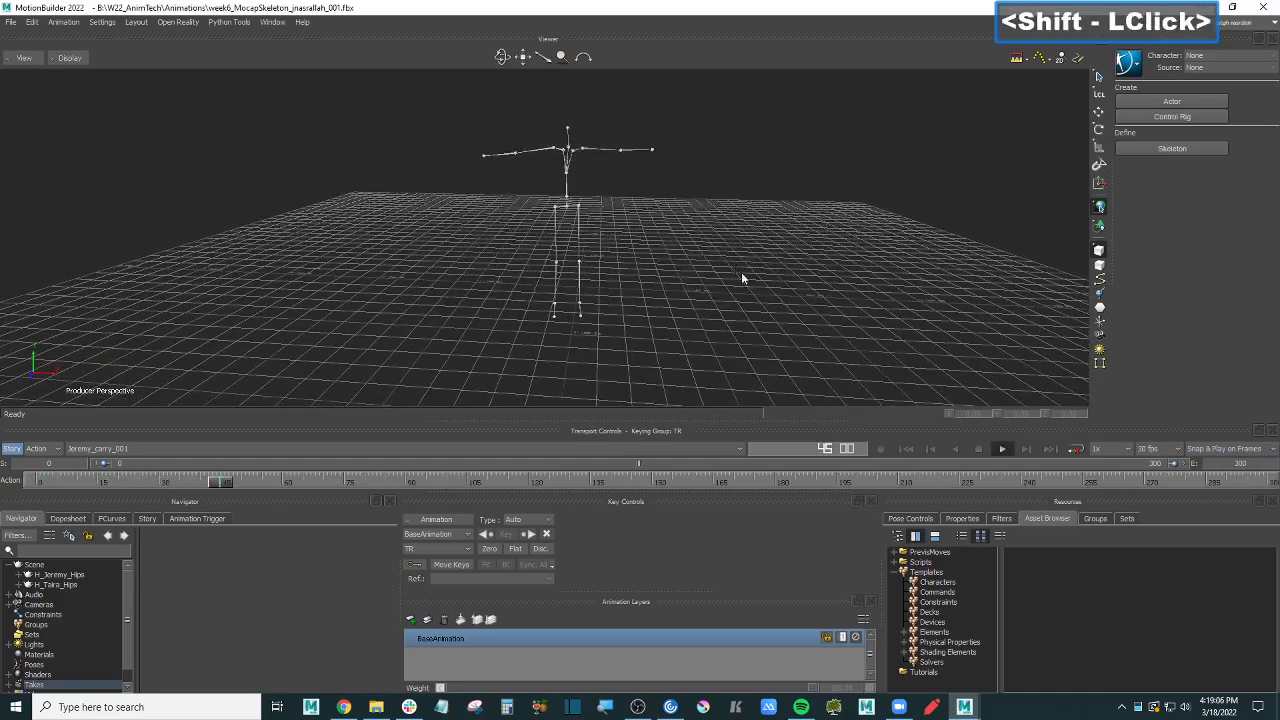
ctrl+double_click(752, 267)
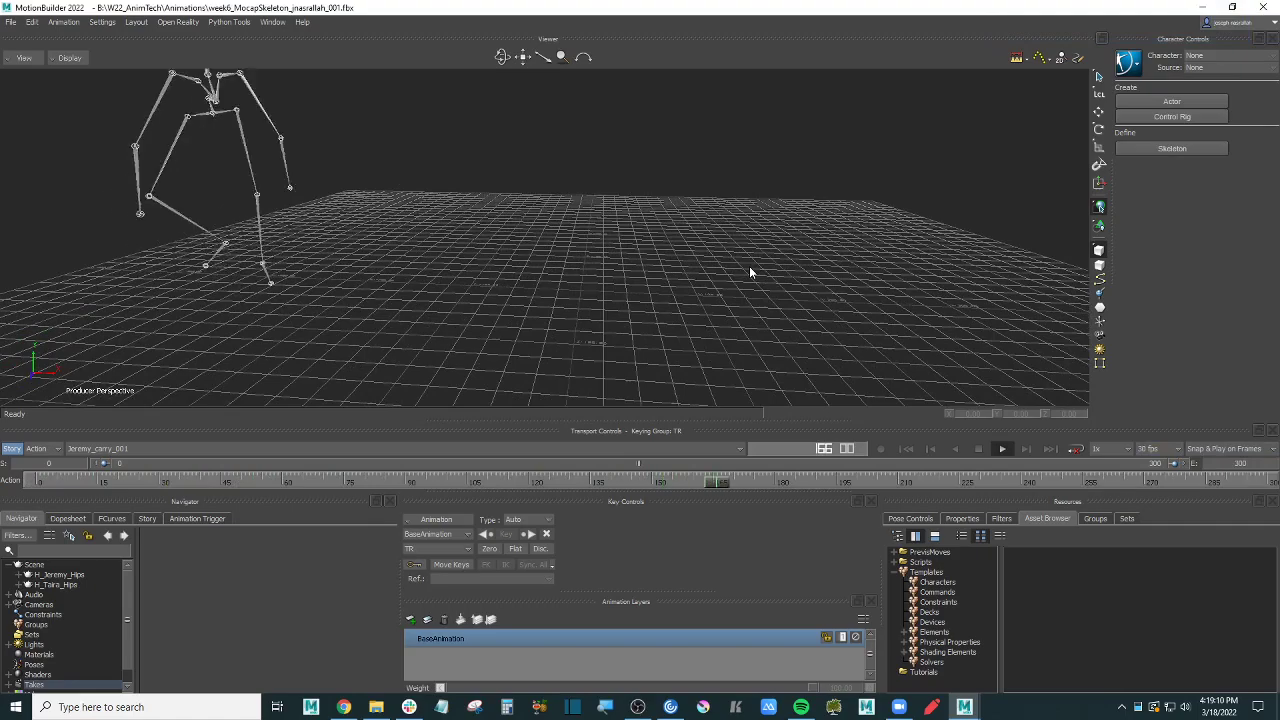
key(ctrl+Home)
ctrl+click(755, 272)
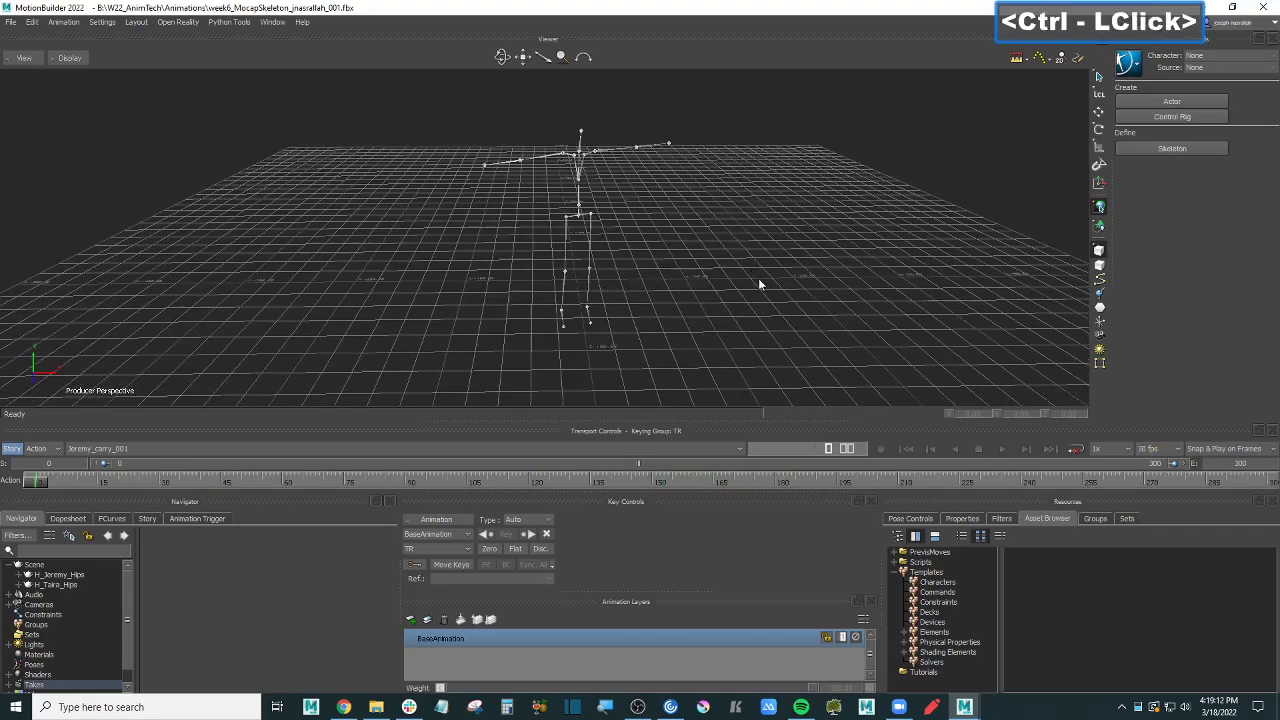
Step: Save the scene with the hidden skeleton and the new frame range
shift+double_click(751, 282)
mouse_move(751, 283)
ctrl+mouse_down()
mouse_move(760, 300)
mouse_move(754, 282)
ctrl+mouse_up()
shift+double_click(766, 278)
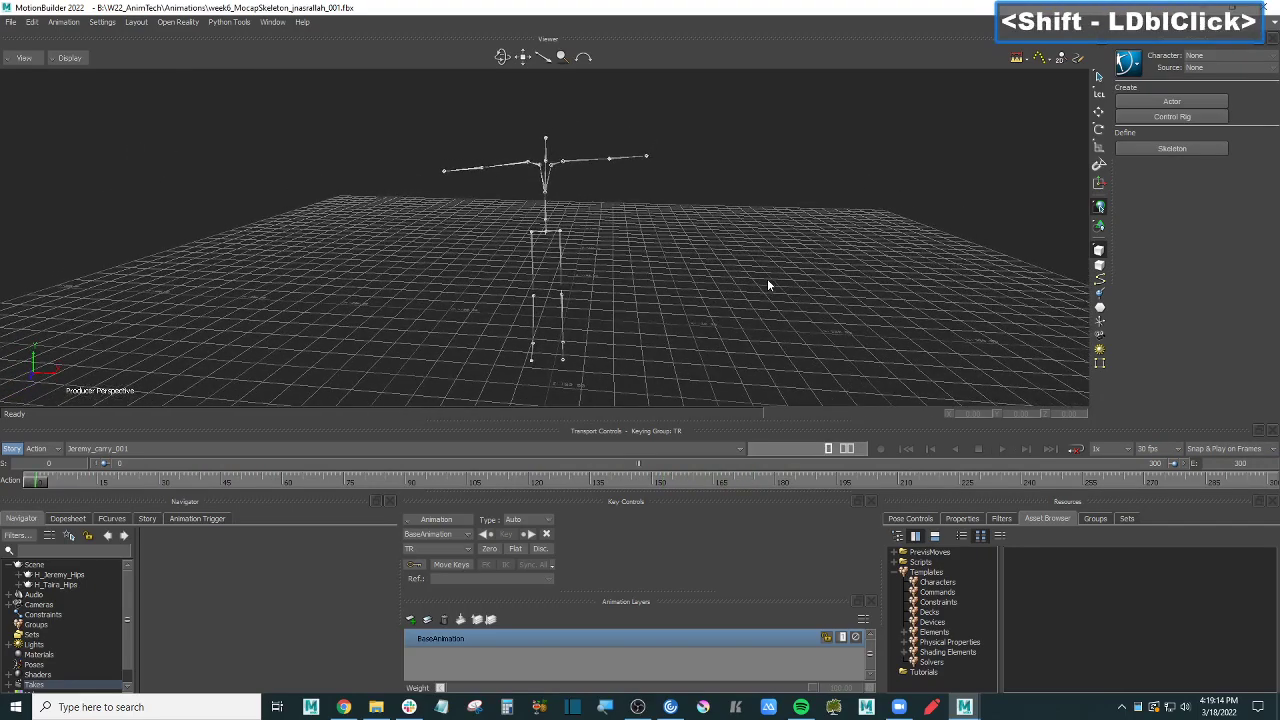
key(ctrl+s)
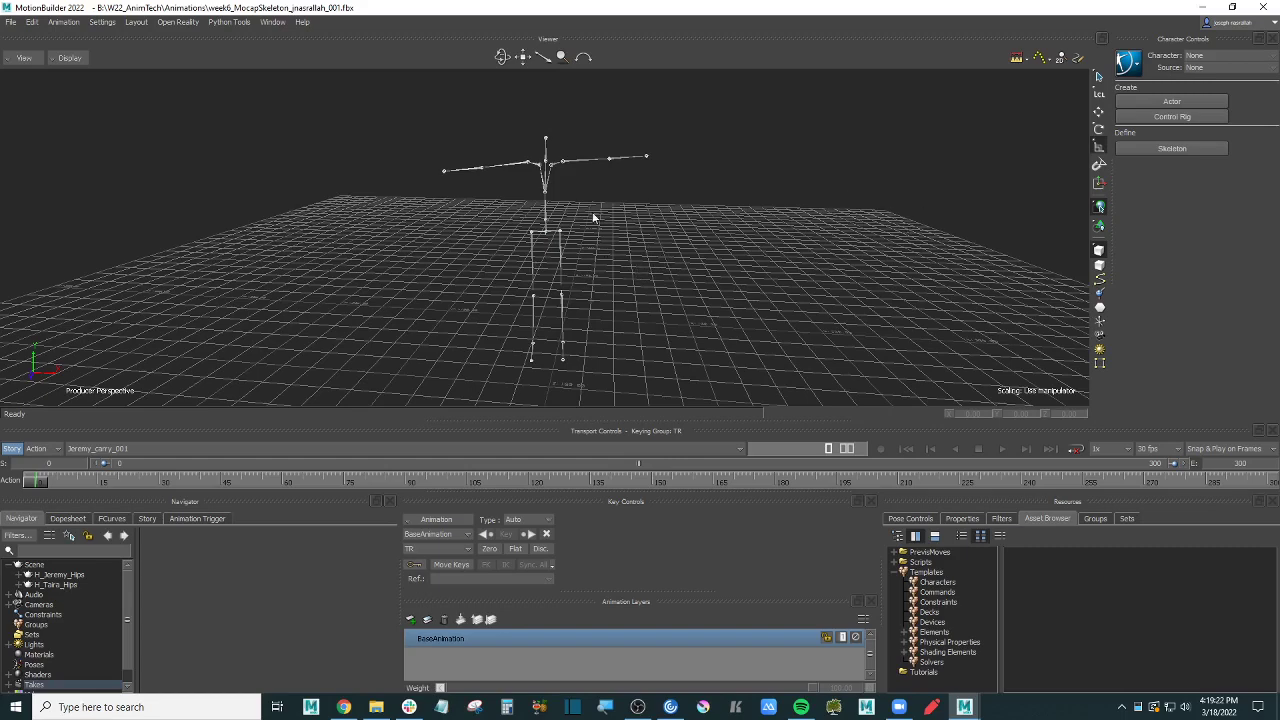
Step: Apply the Character template to the hips of the visible skeleton and characterize it as a biped
click(545, 207)
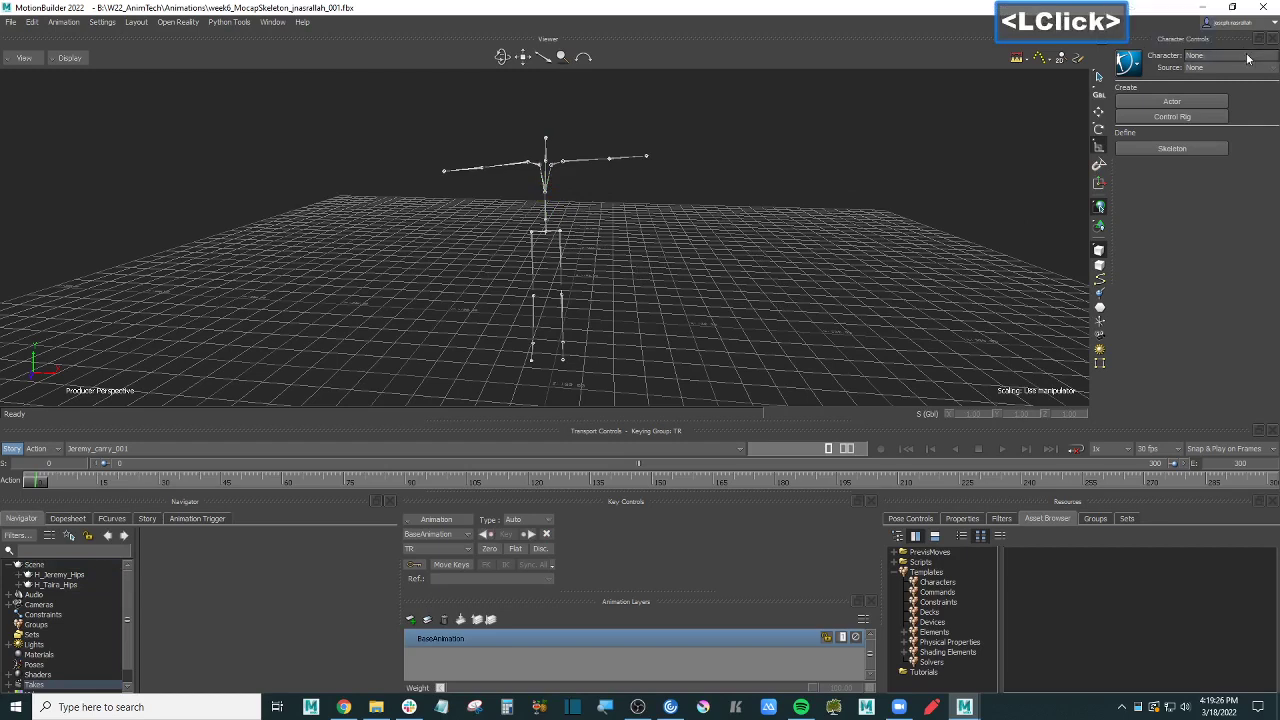
click(945, 582)
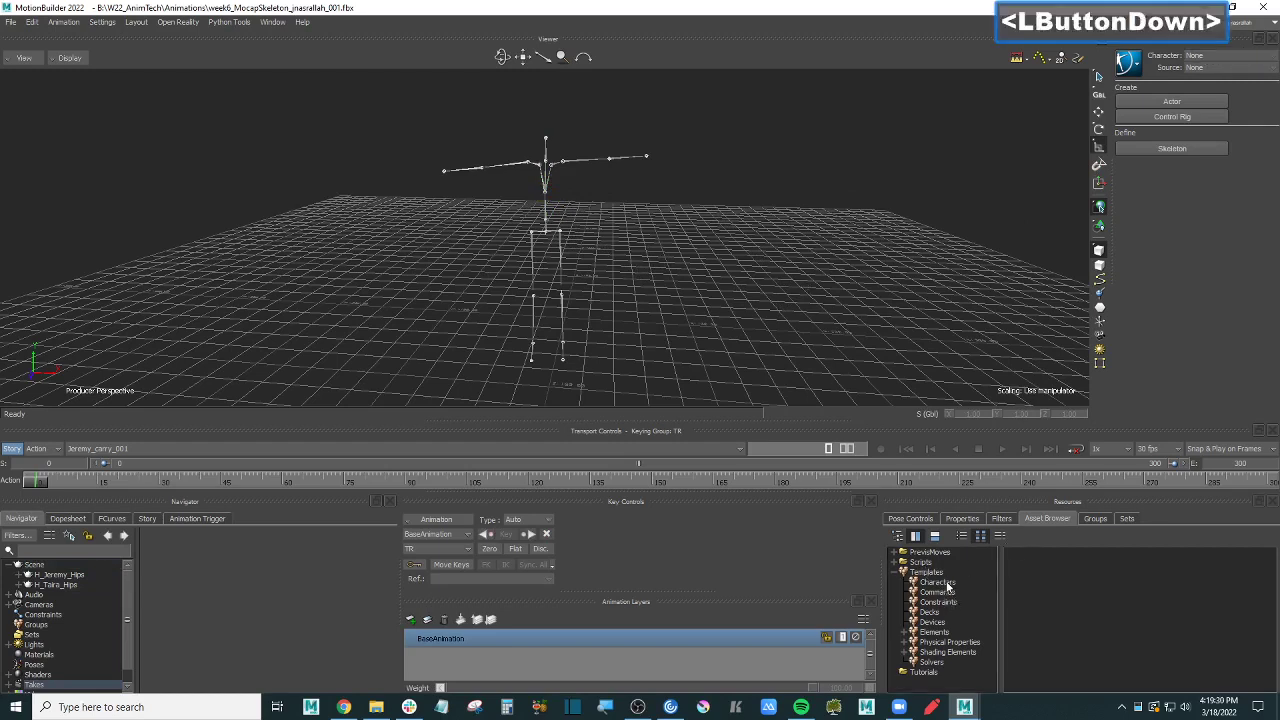
click(1040, 640)
drag(1040, 640, 552, 236)
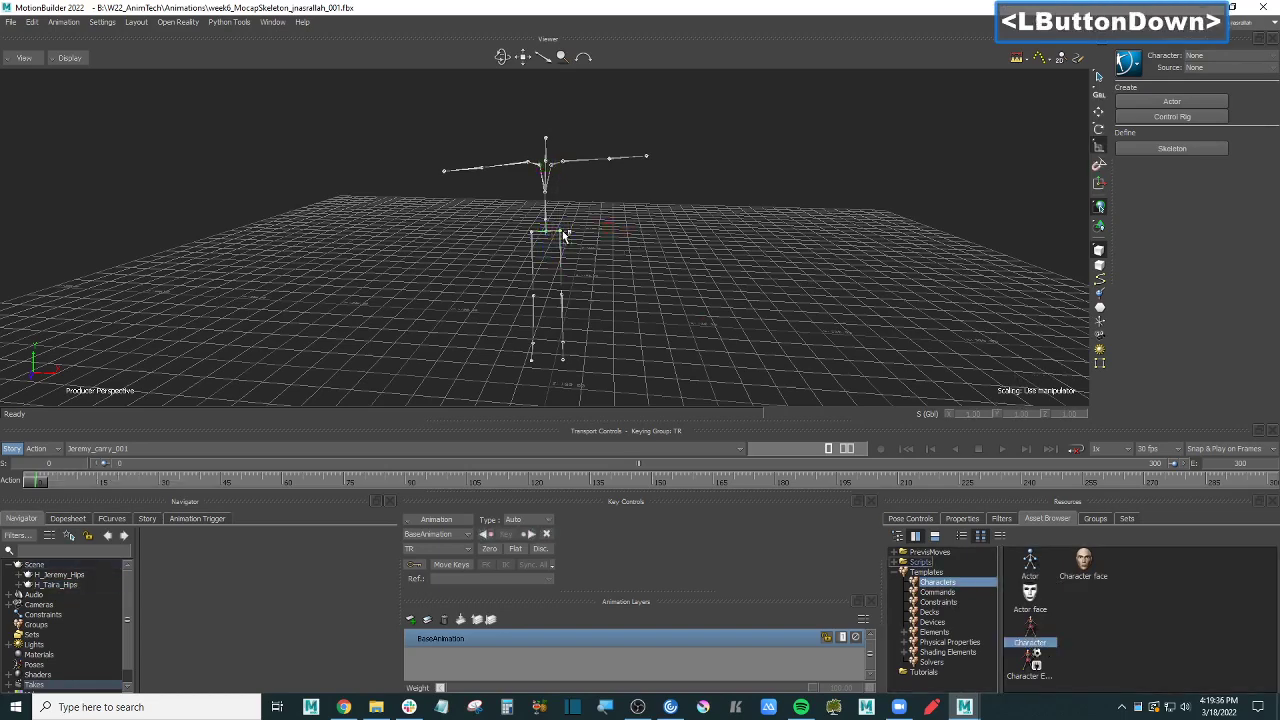
click(561, 234)
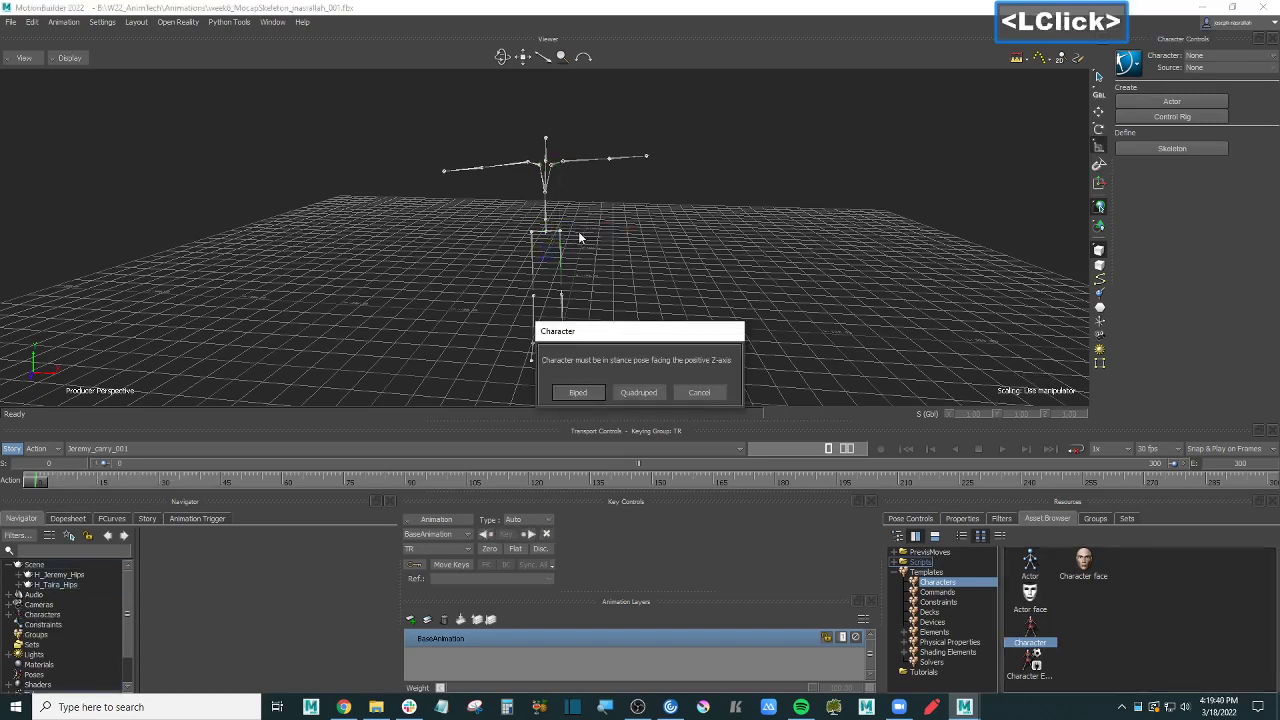
click(588, 392)
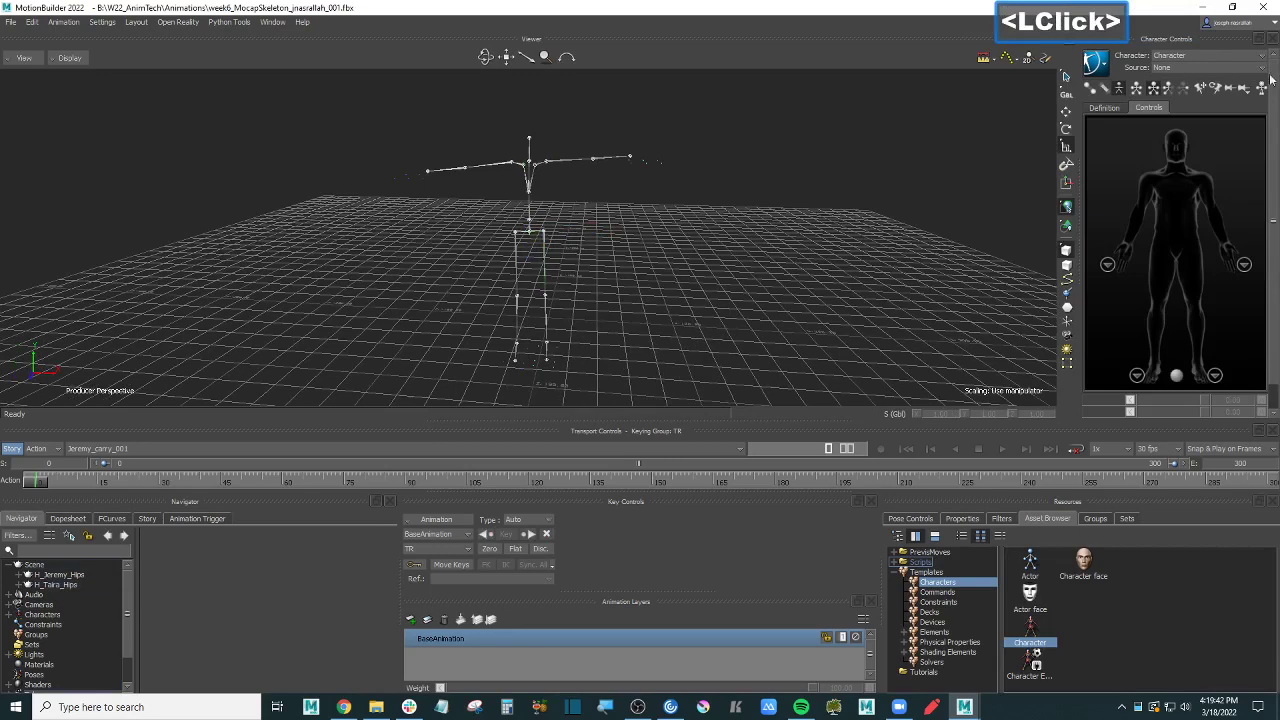
Step: Check the new character's available input sources and display its bone-mapping definition
click(1195, 58)
click(1180, 70)
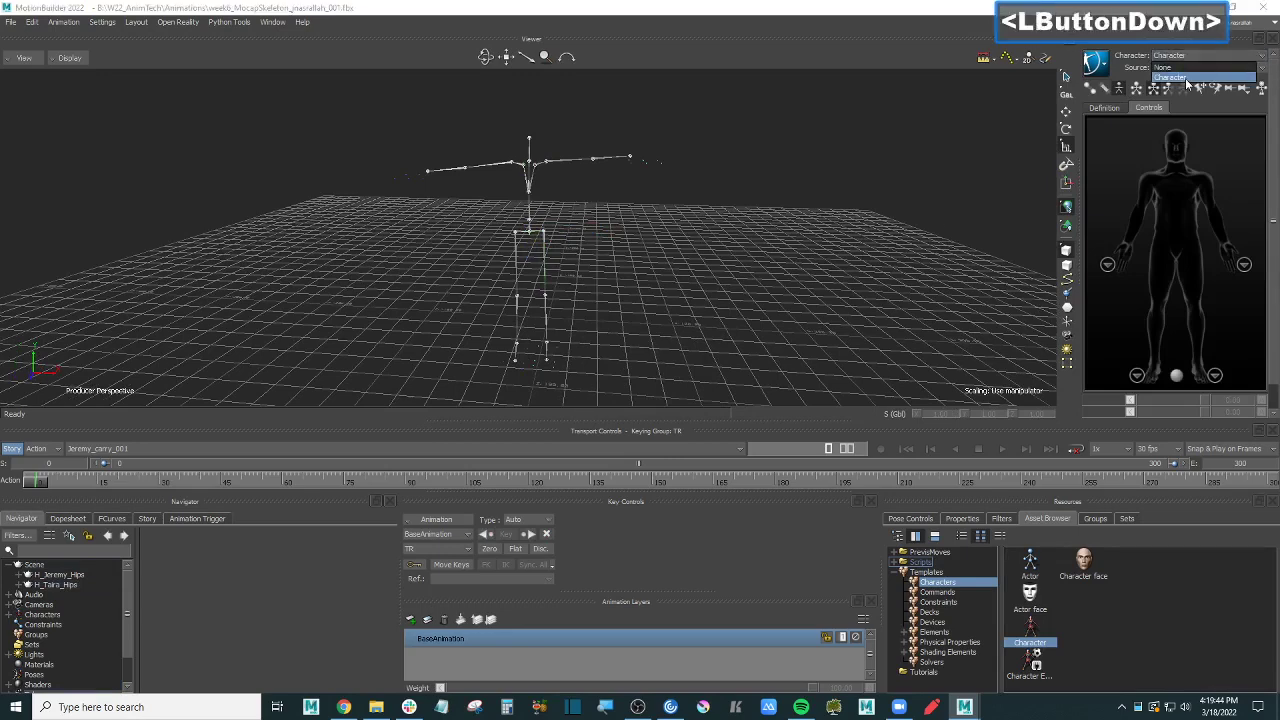
click(1110, 108)
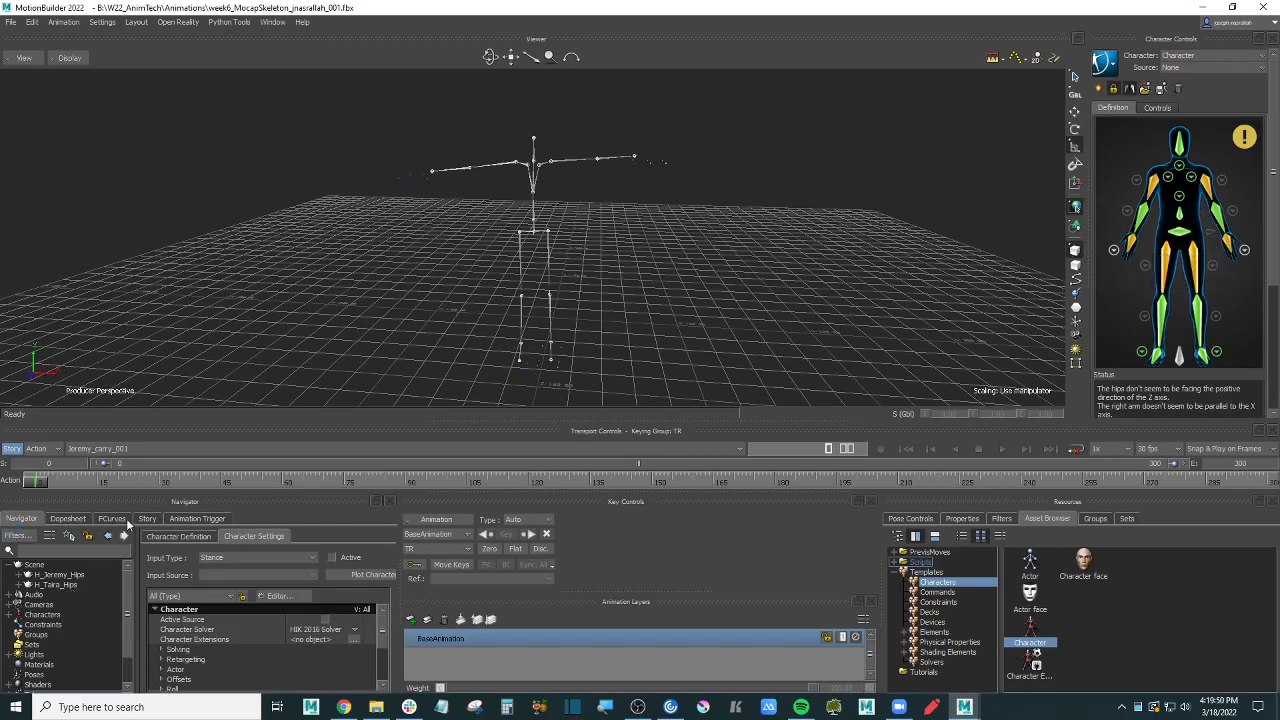
Step: Expand Characters in the scene hierarchy and rename the new character as mocap
double_click(55, 618)
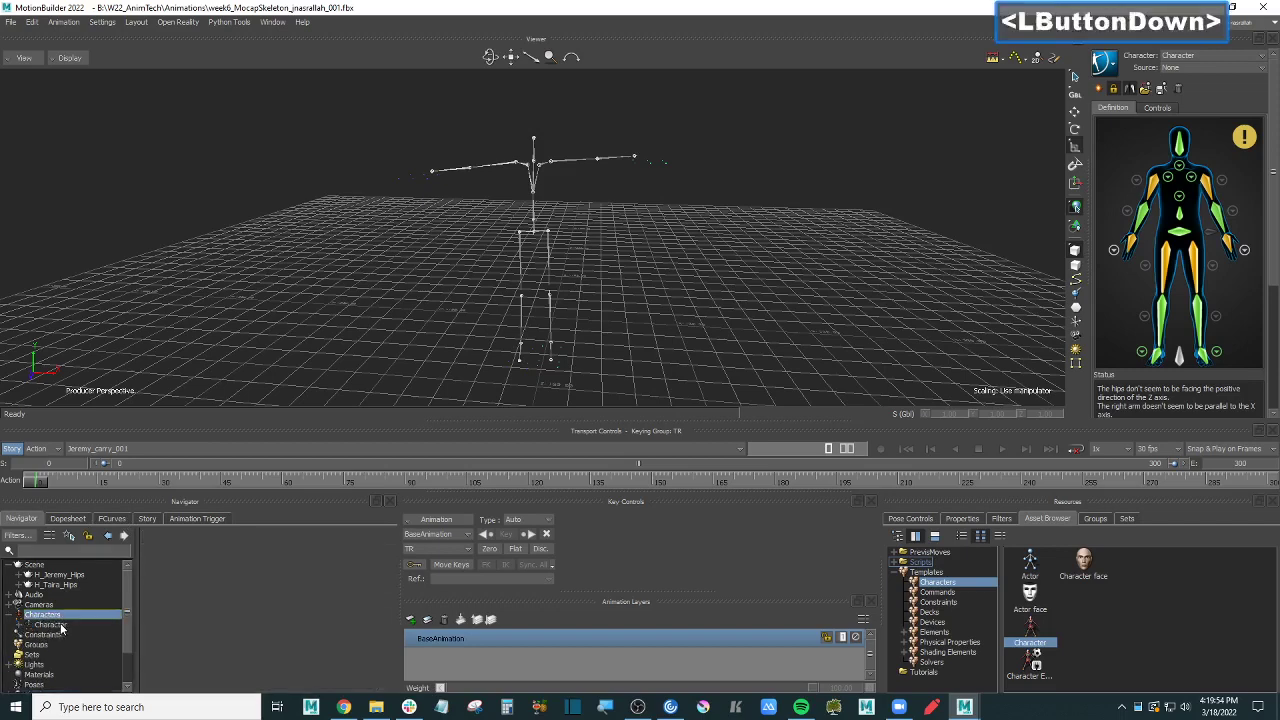
double_click(67, 627)
right_click(69, 627)
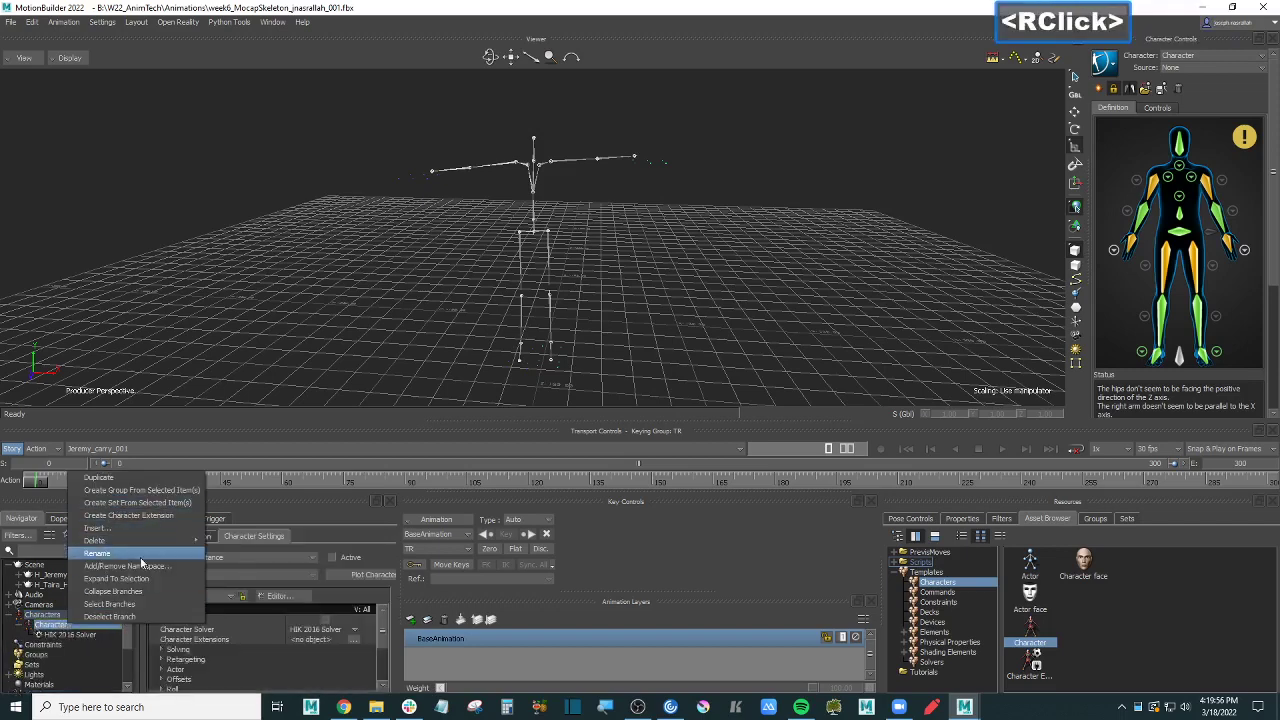
click(146, 558)
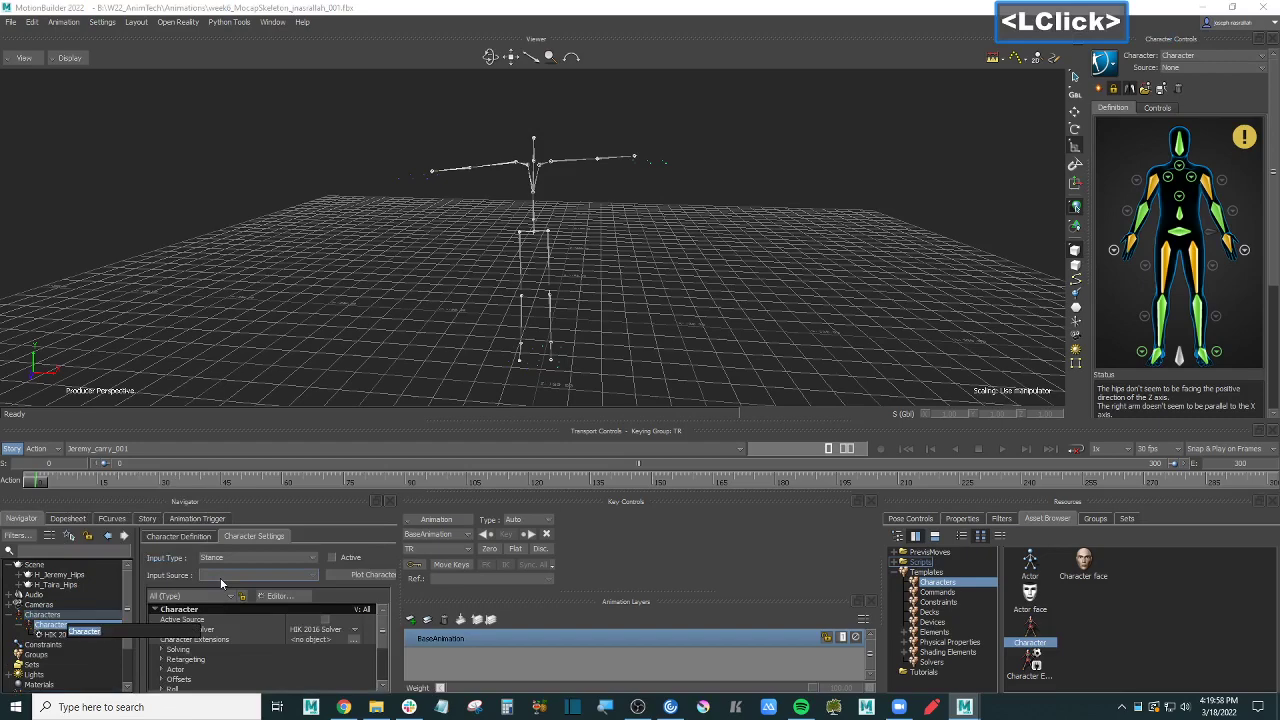
text(mocap)
key(Return)
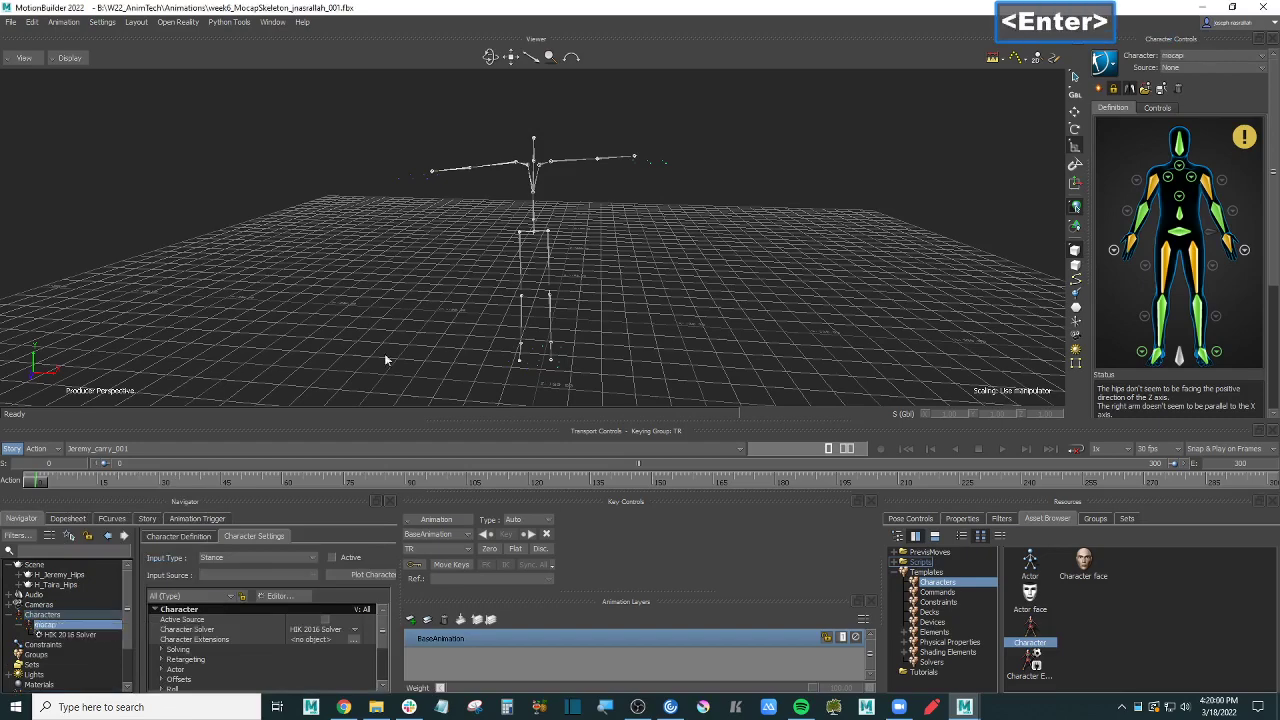
Step: Turn off the Floor Contact display for the mocap character
click(712, 324)
ctrl+drag(646, 284, 676, 276)
click(677, 300)
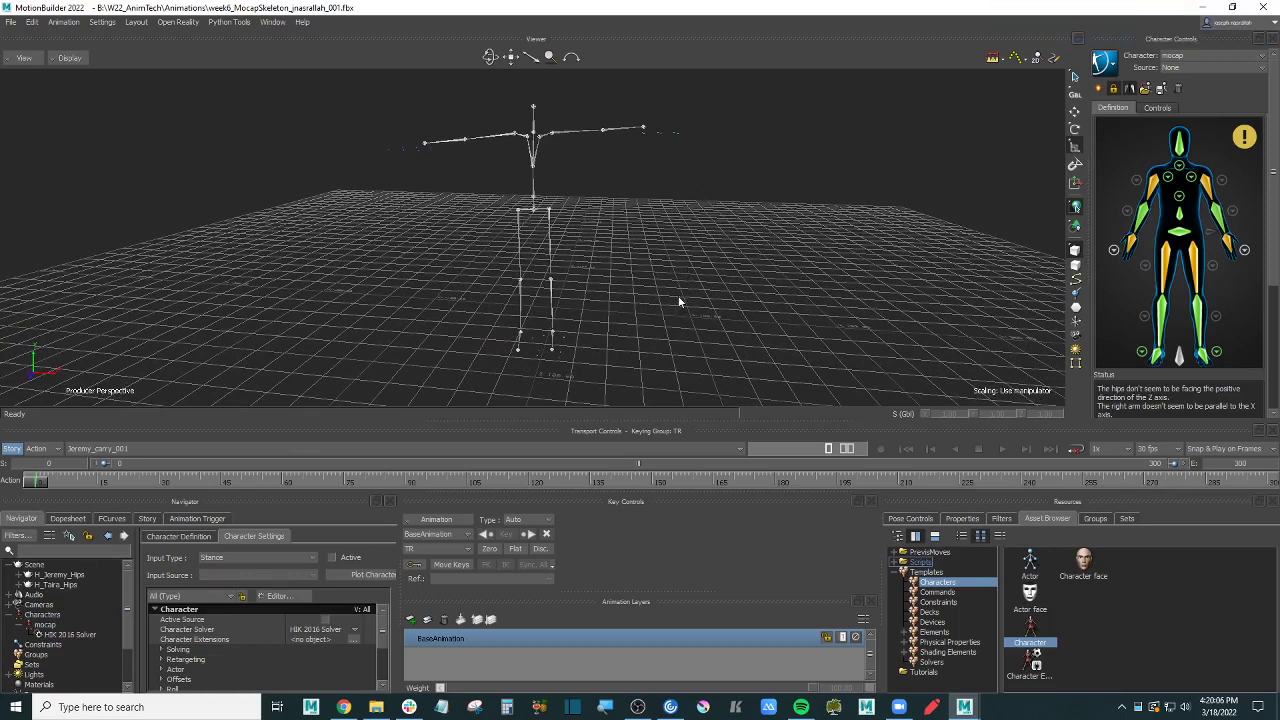
click(792, 230)
click(1110, 66)
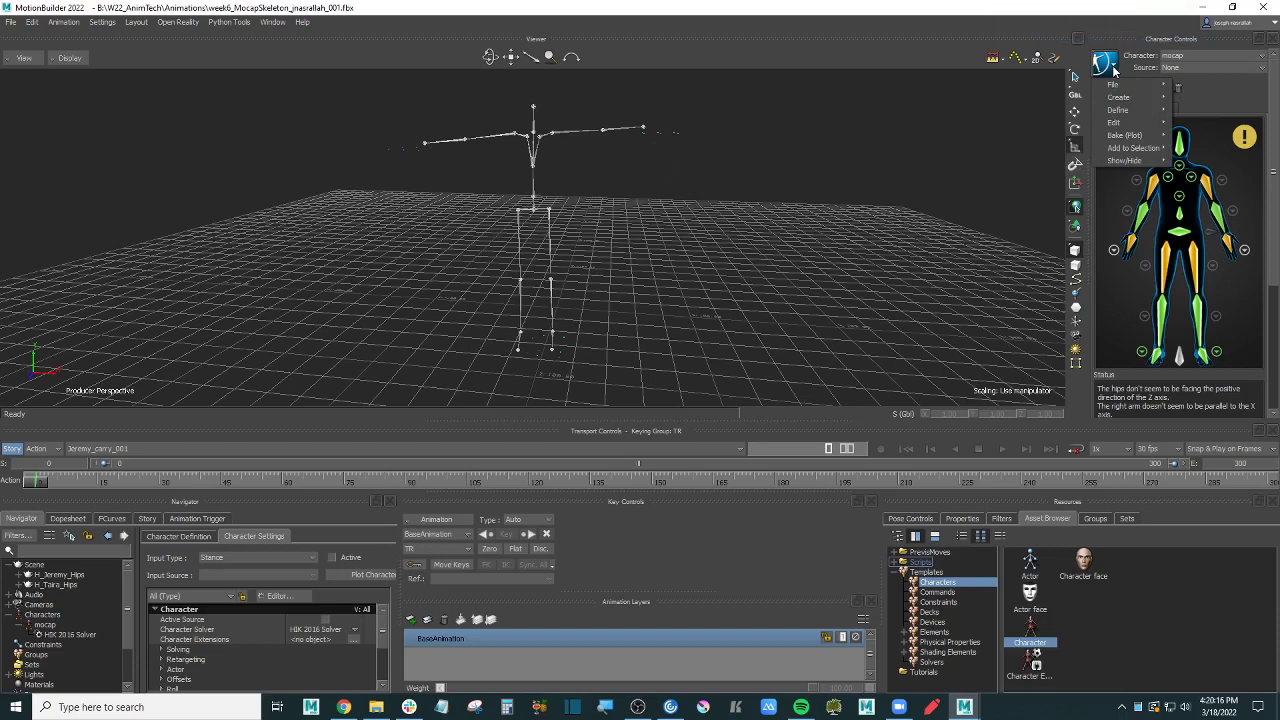
mouse_move(1150, 162)
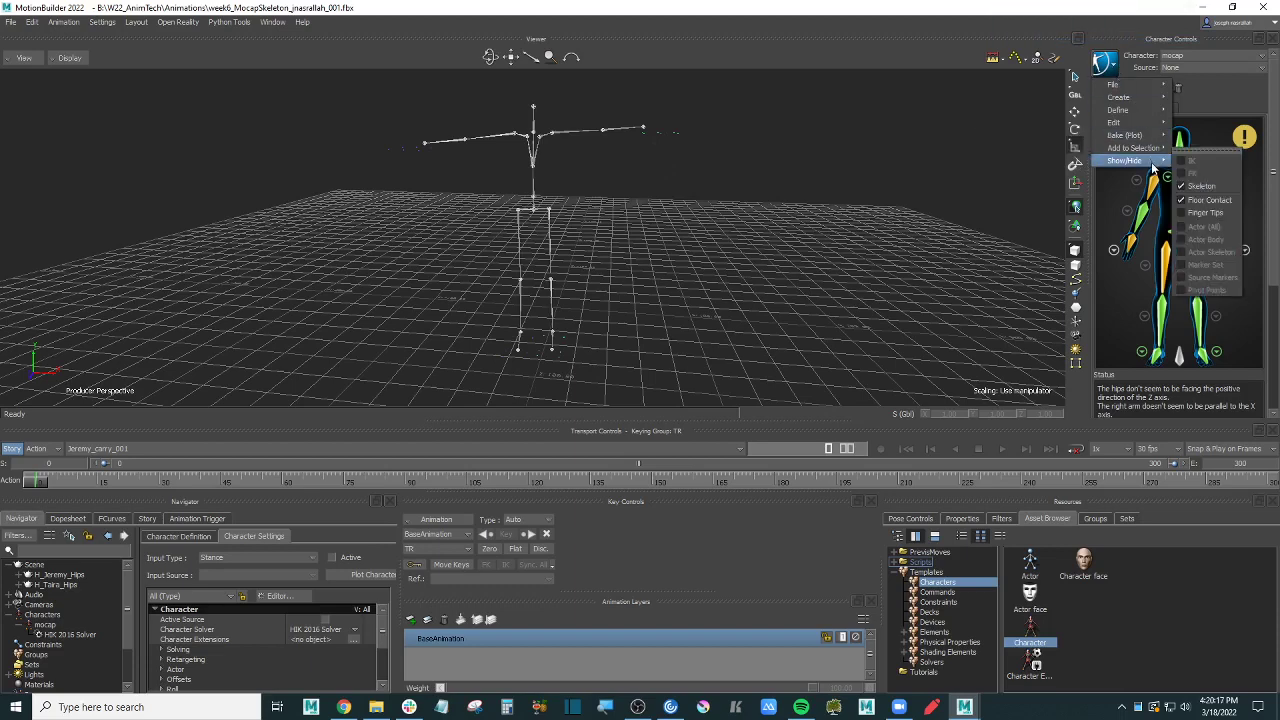
click(1227, 202)
double_click(688, 193)
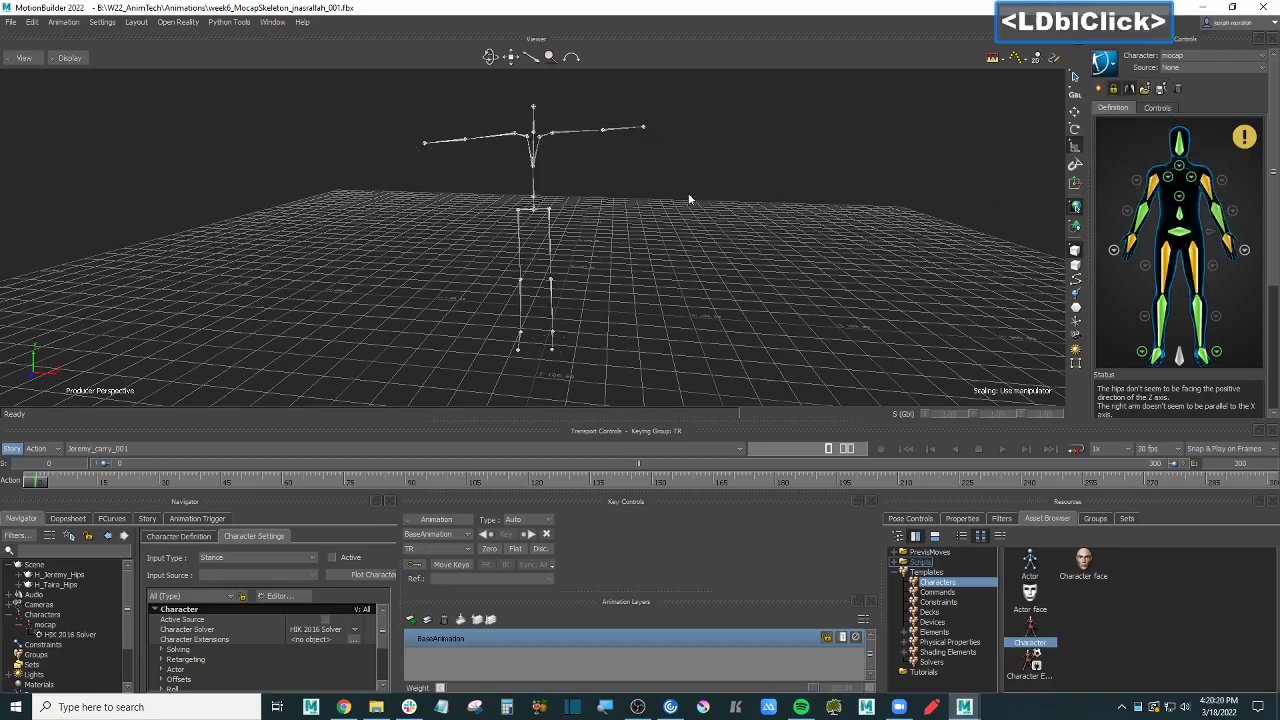
Step: Widen the Navigator pane to give the character settings more room
mouse_move(688, 193)
ctrl+mouse_down()
mouse_move(721, 186)
mouse_move(699, 186)
ctrl+mouse_up()
ctrl+shift+drag(590, 162, 652, 181)
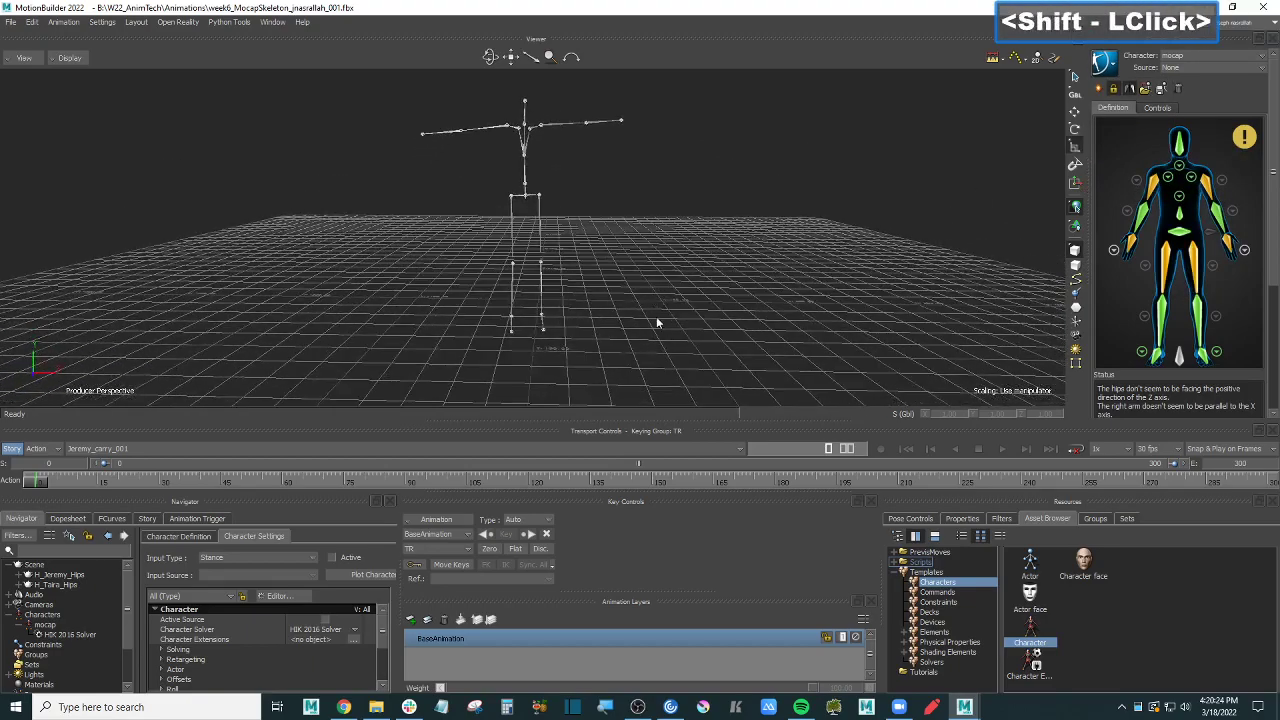
ctrl+drag(620, 316, 647, 256)
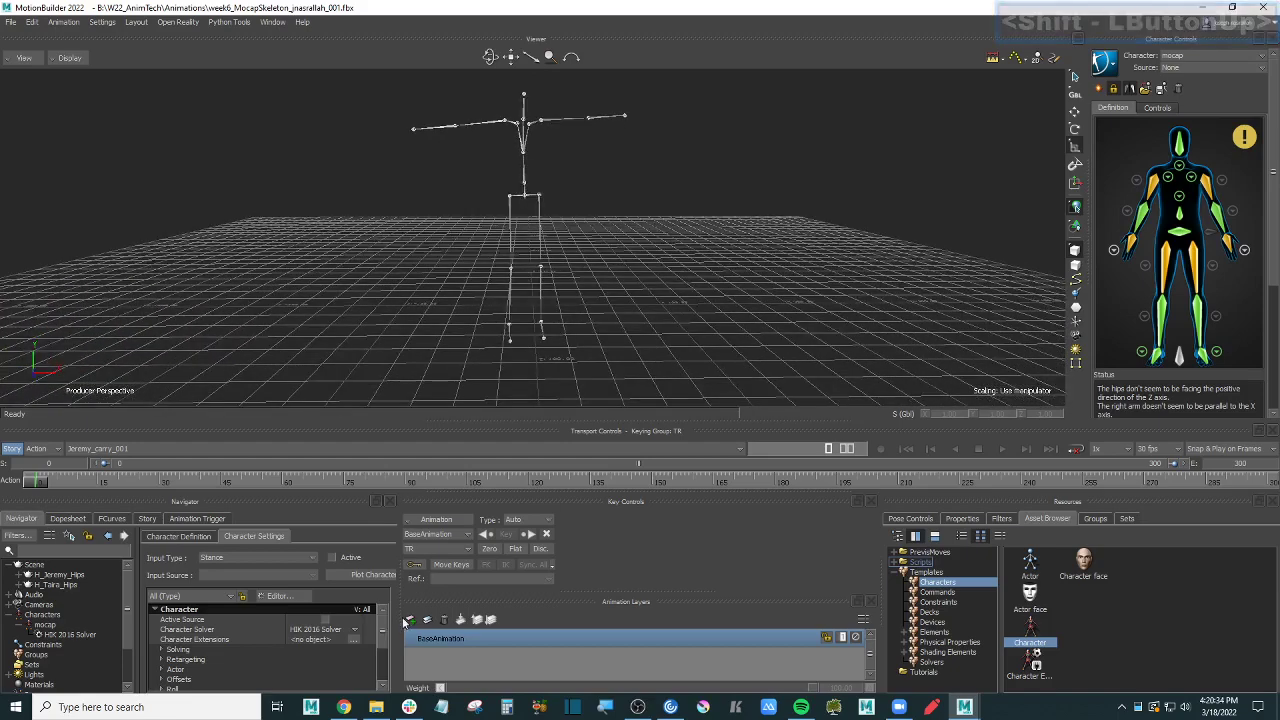
drag(395, 627, 727, 613)
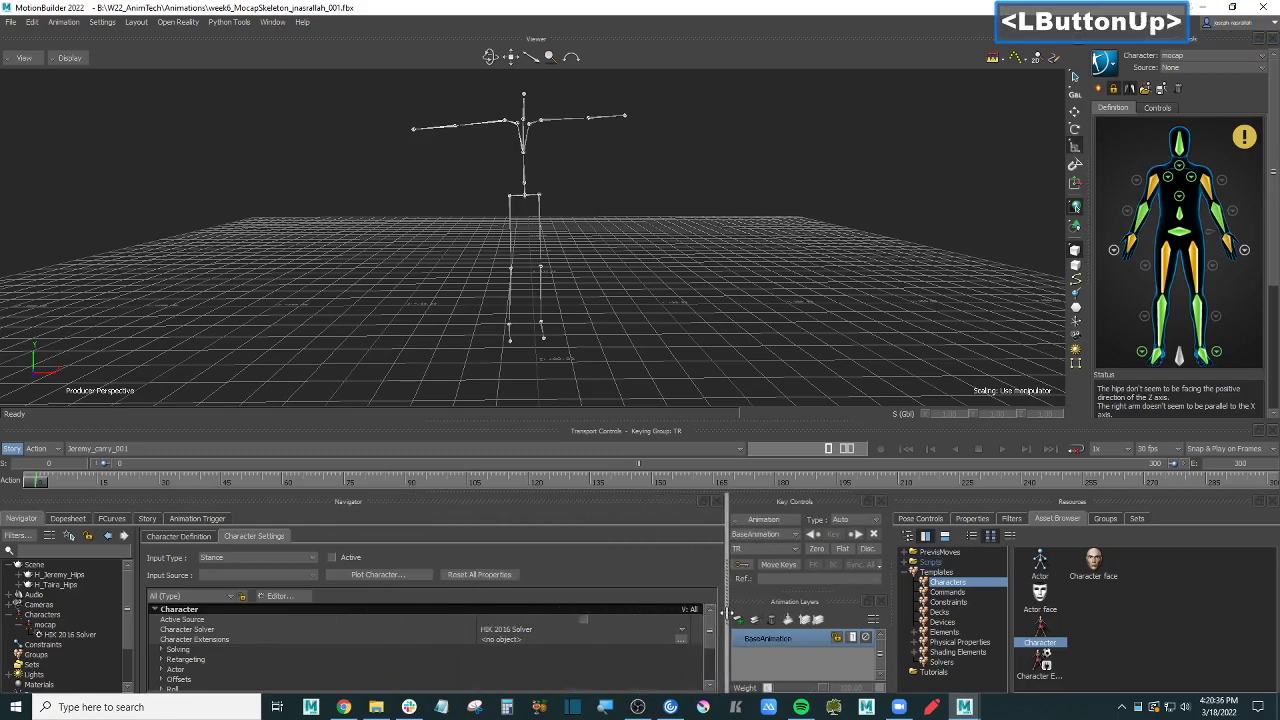
Step: Save the scene with the characterized mocap skeleton
click(751, 254)
ctrl+shift+drag(722, 250, 720, 257)
ctrl+drag(720, 255, 726, 261)
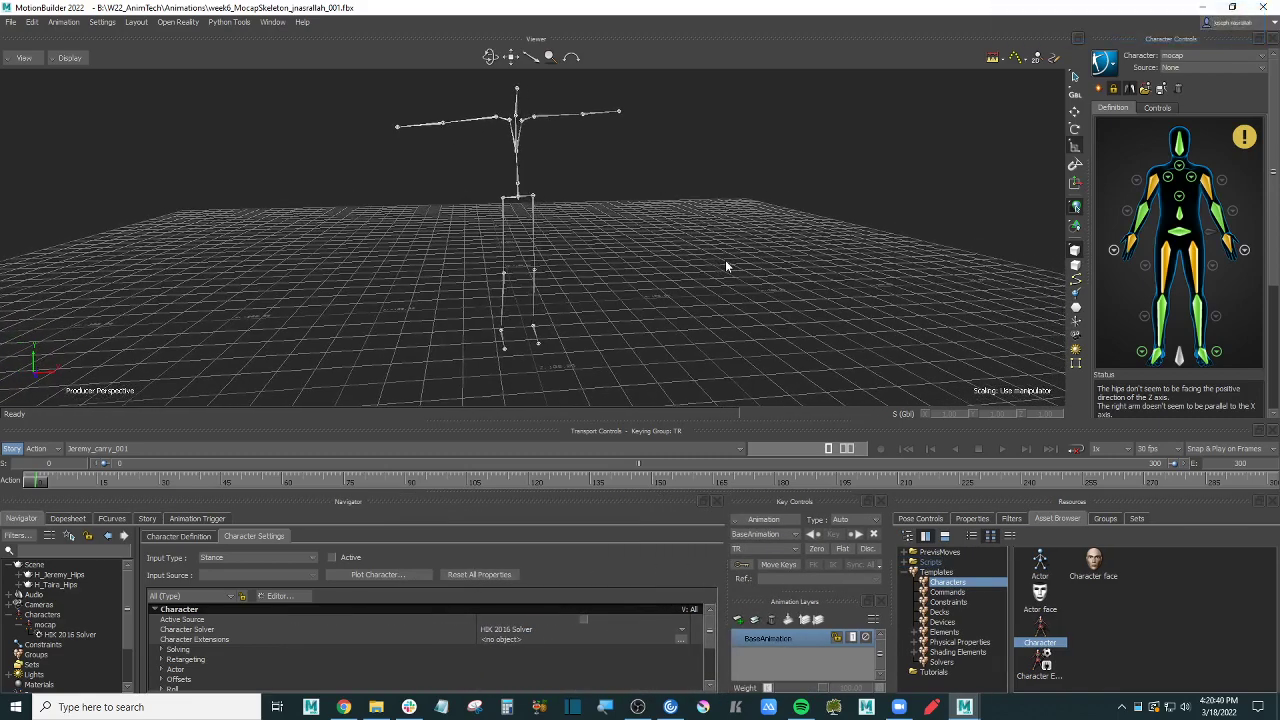
key(ctrl+s)
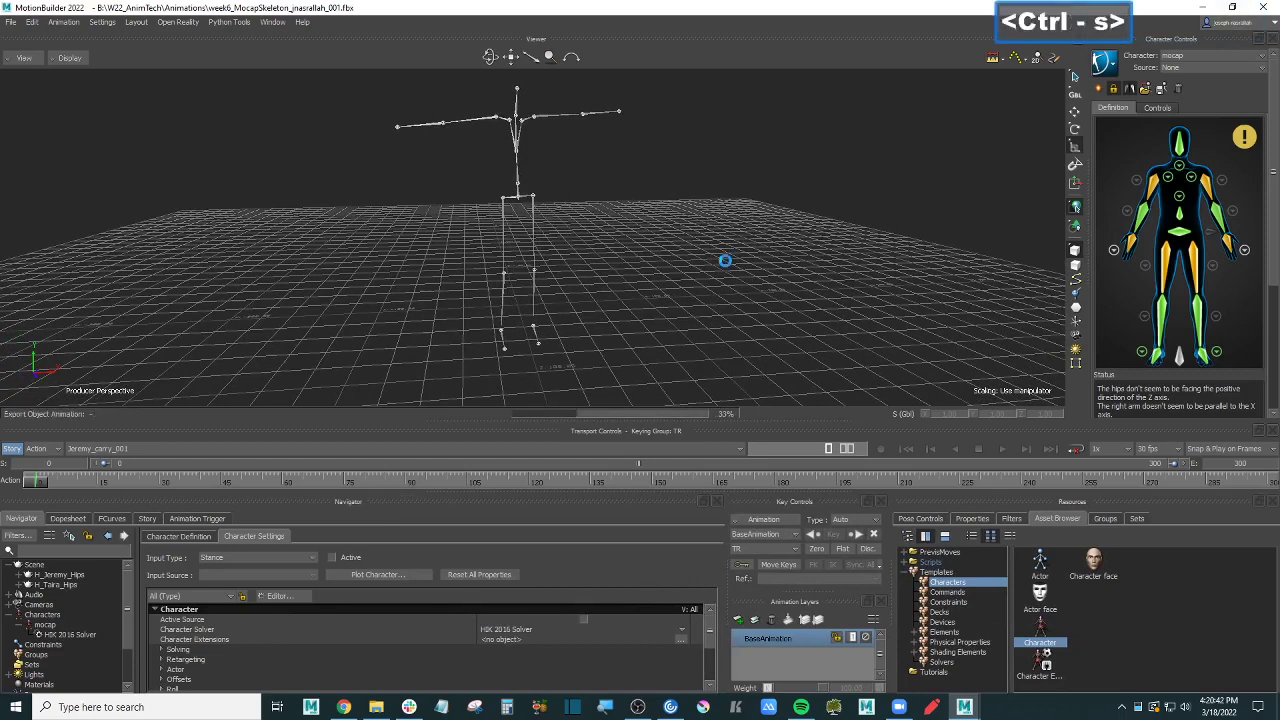
click(629, 293)
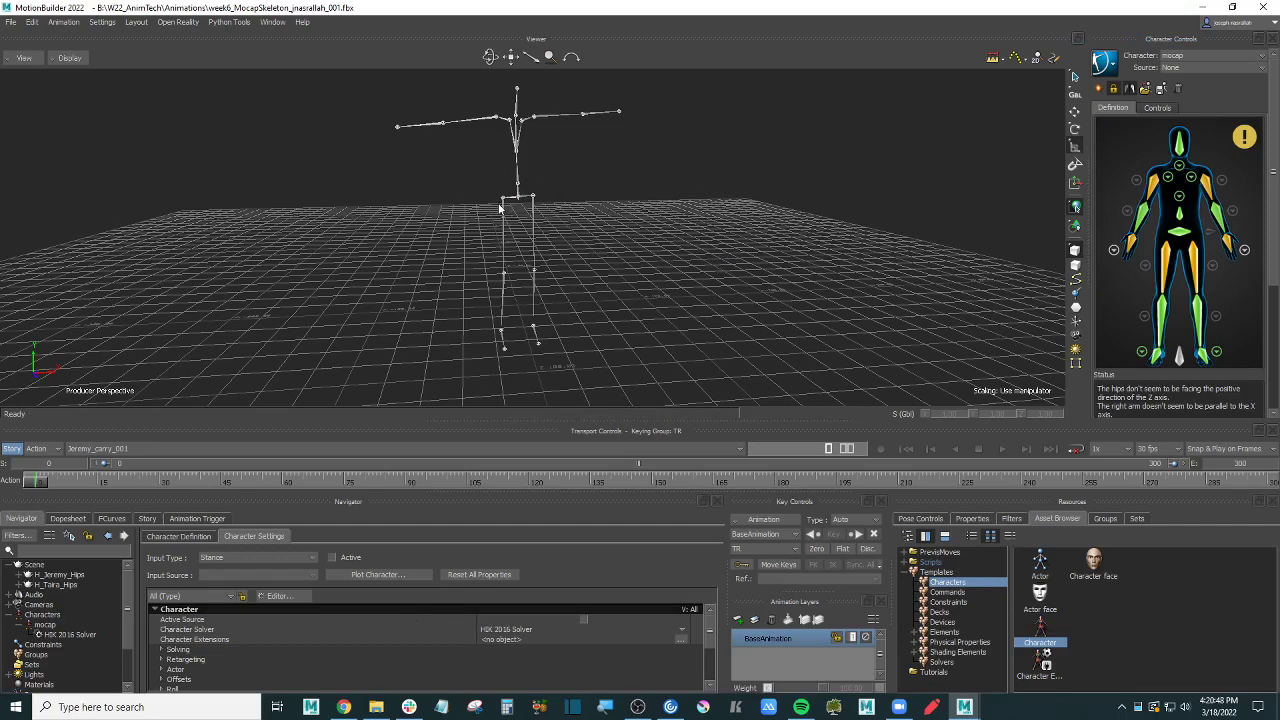
click(607, 237)
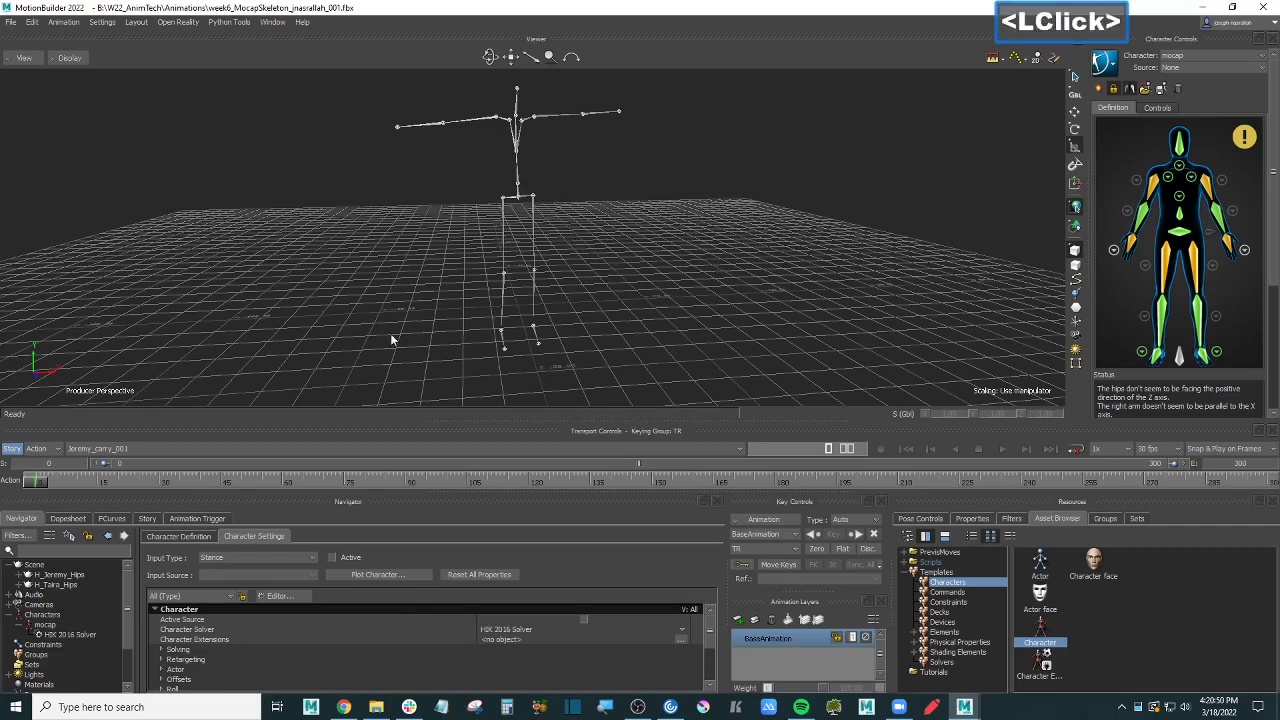
Step: Switch to File Explorer and look through the character files in the W22_AnimTech Characters folder
click(376, 707)
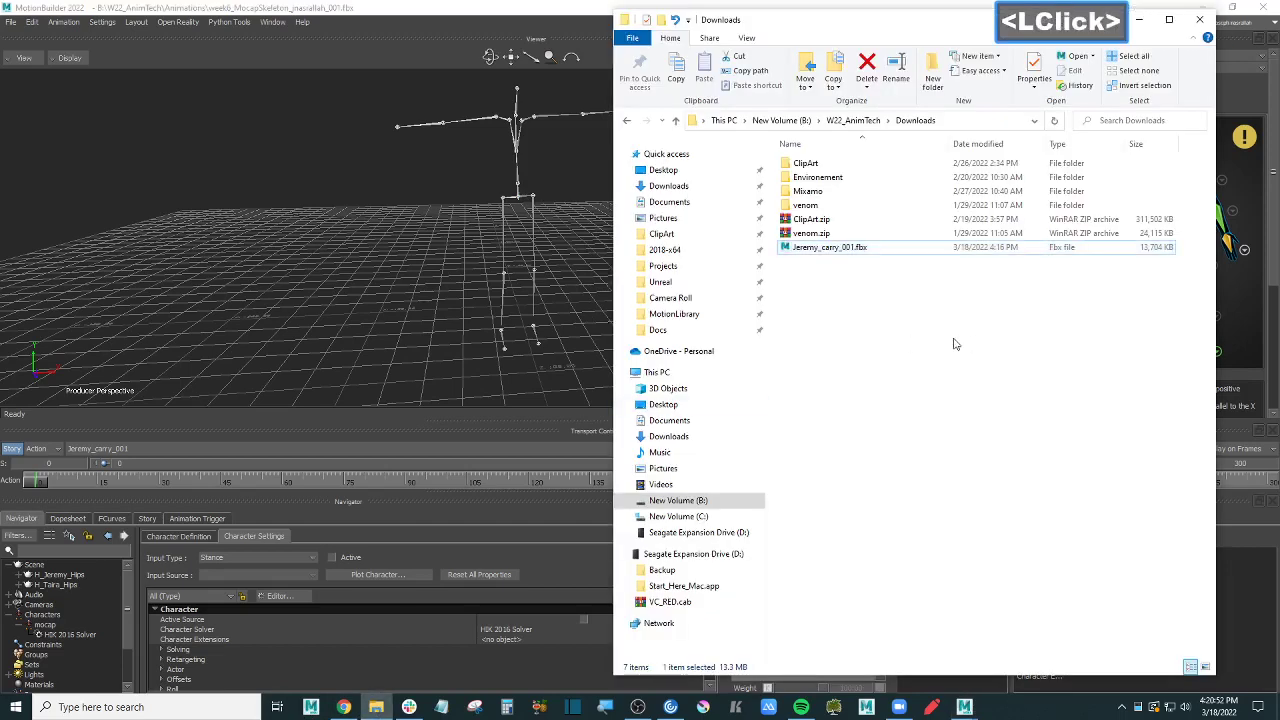
click(858, 314)
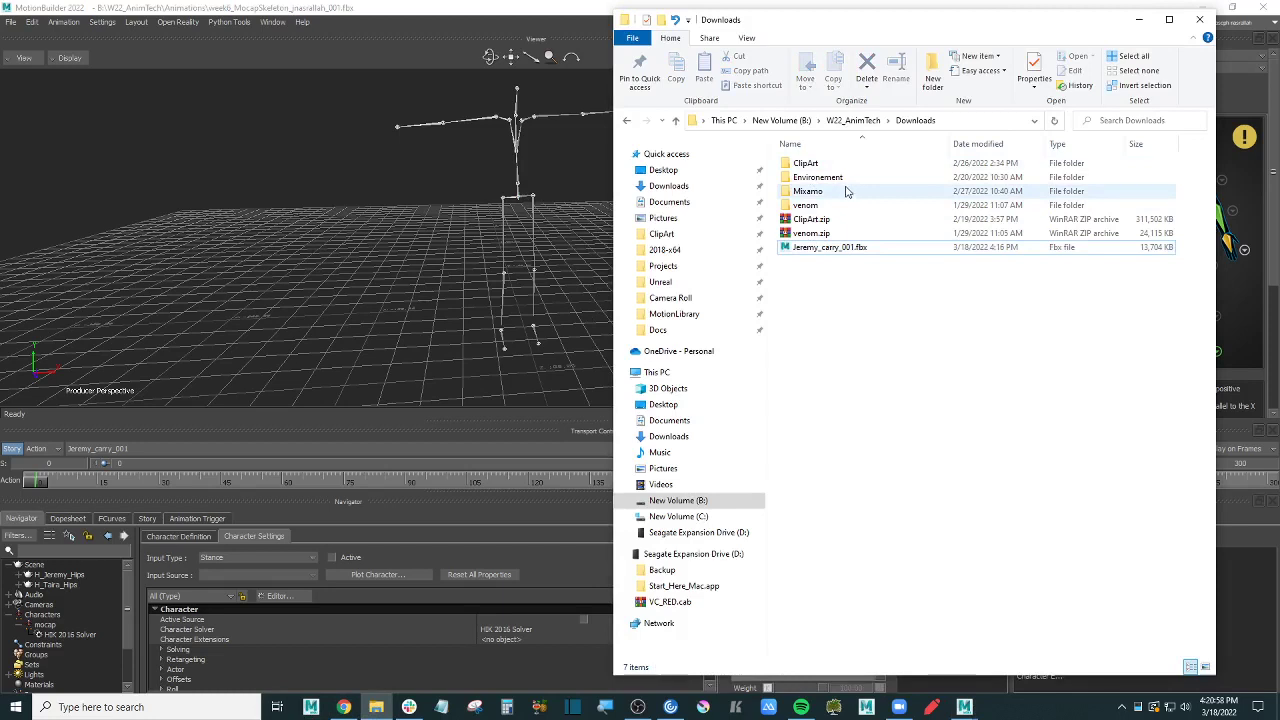
click(846, 314)
click(866, 121)
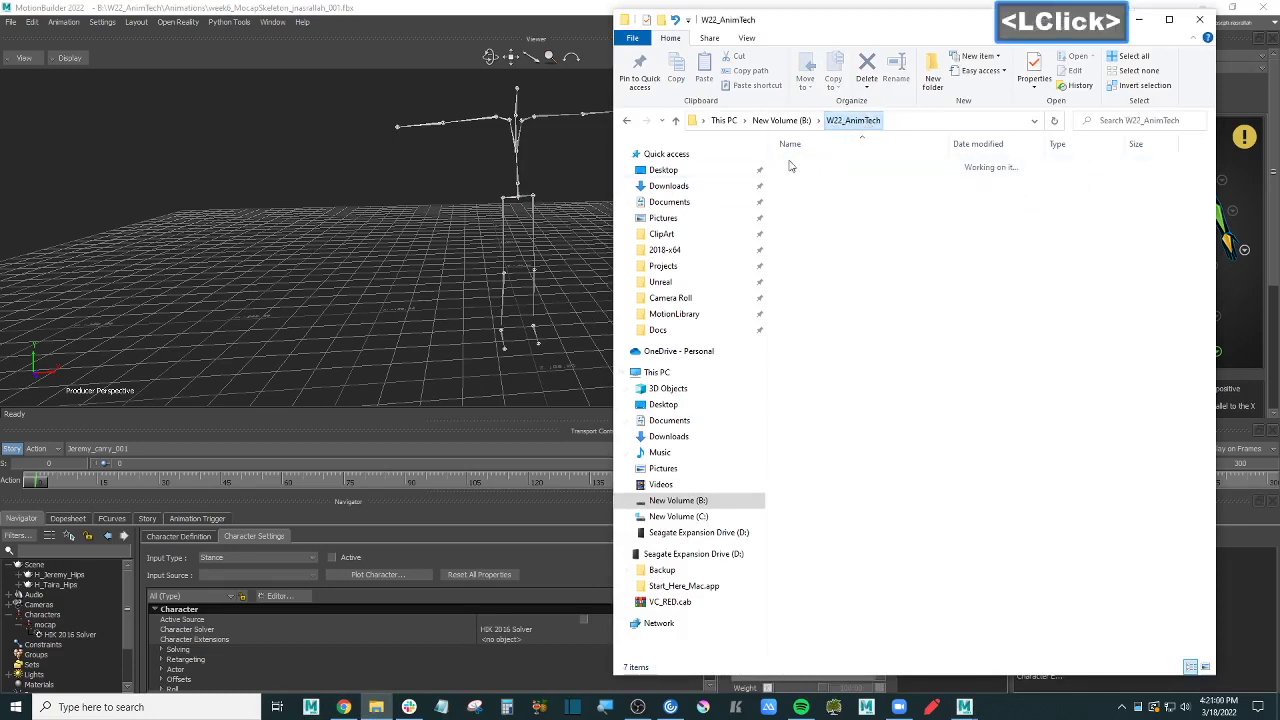
double_click(826, 177)
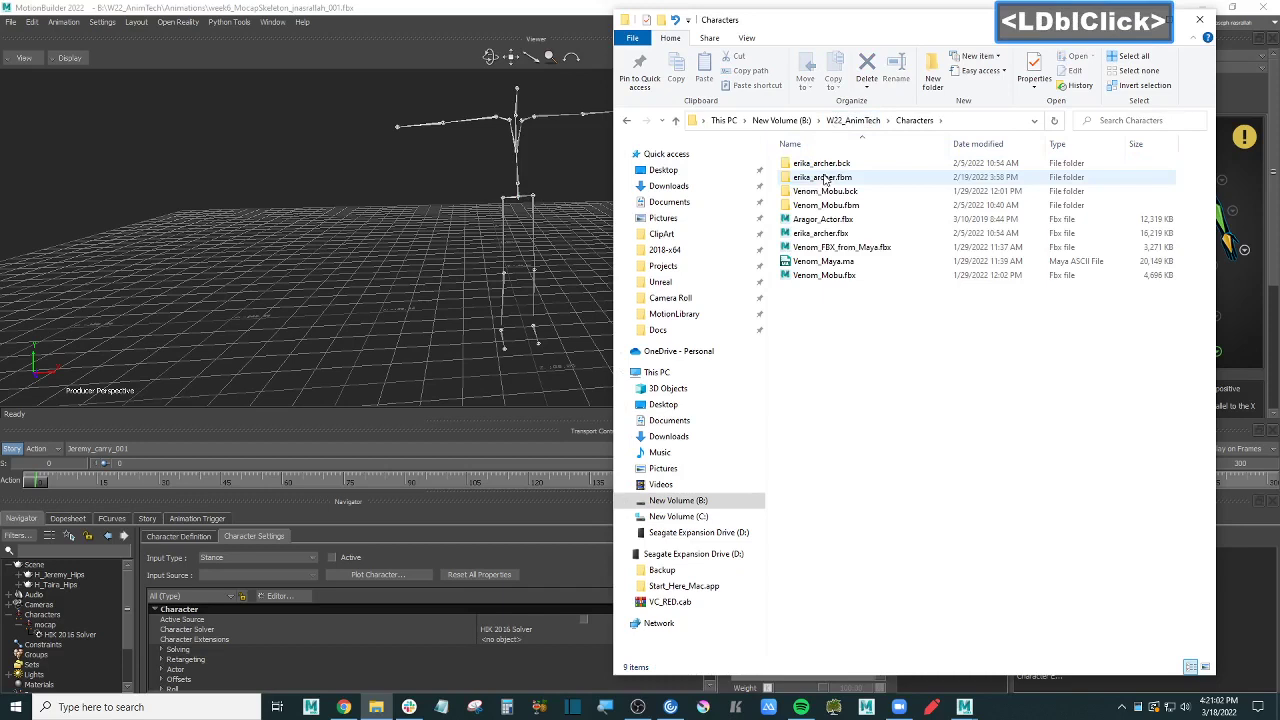
click(884, 328)
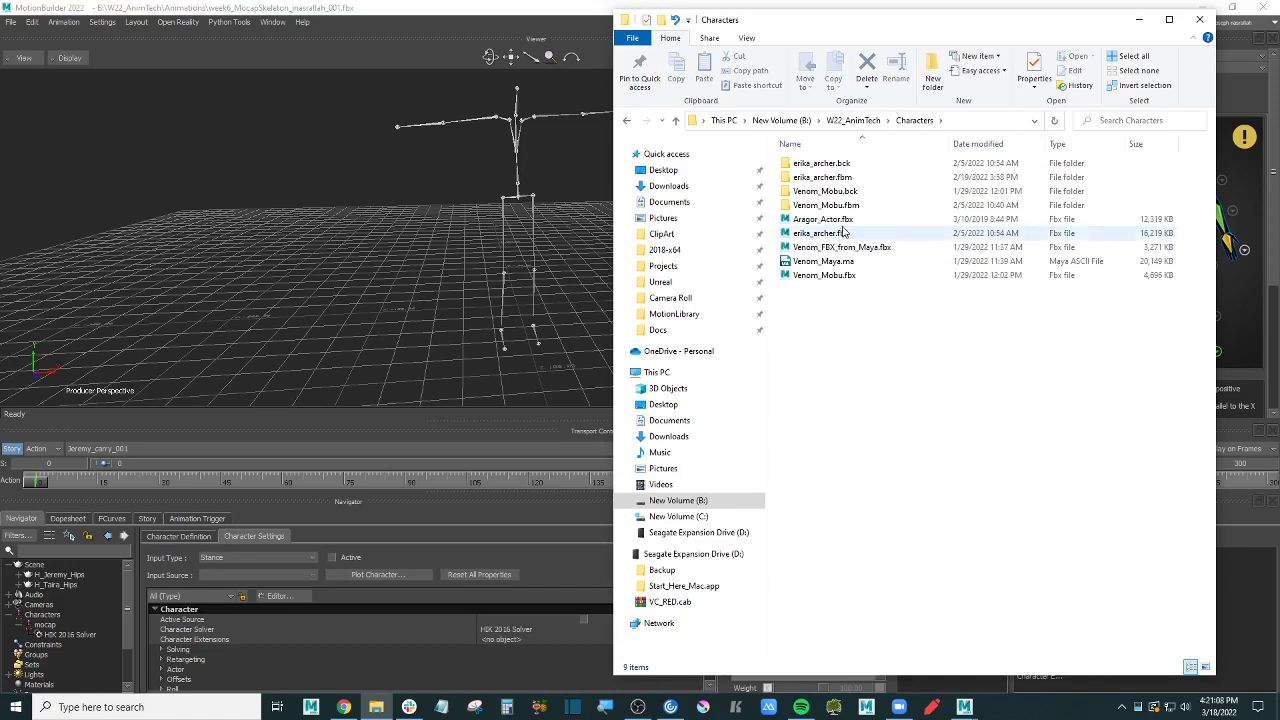
click(888, 342)
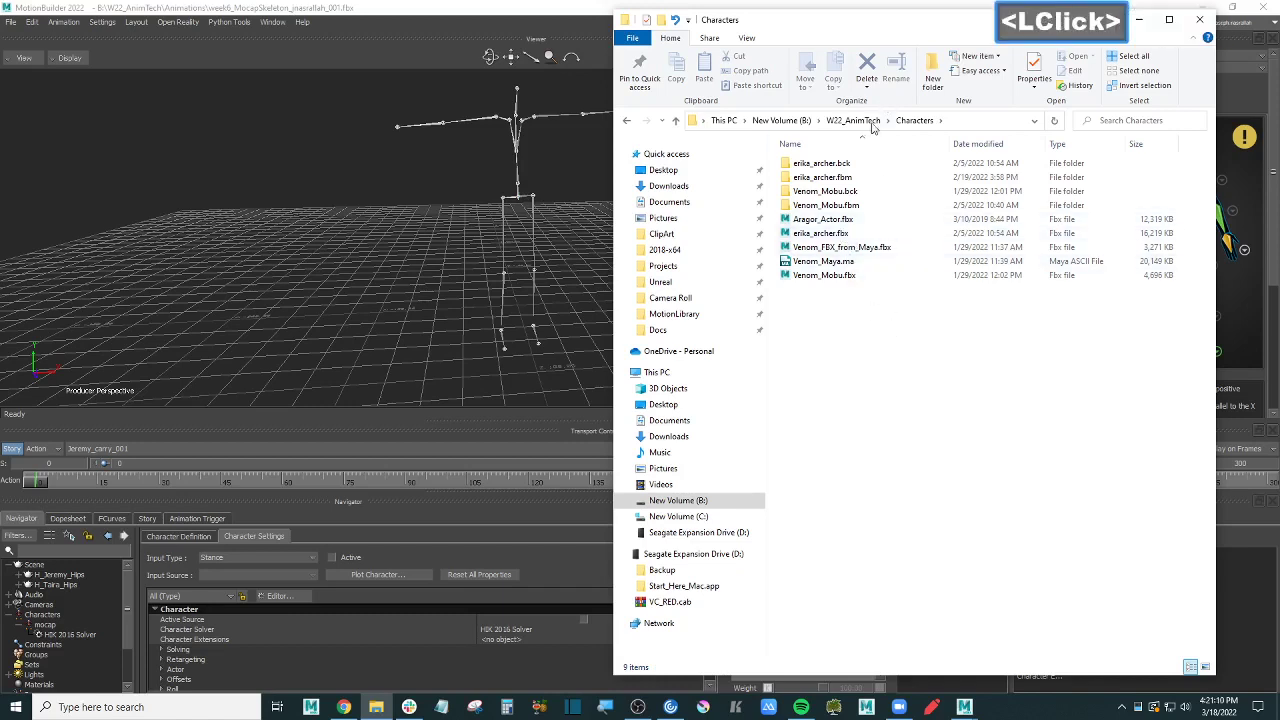
Step: Bring ybot.fbx from the Mixamo folder in W22_AnimTech Downloads into the MotionBuilder scene, using FBX Merge with options
click(870, 122)
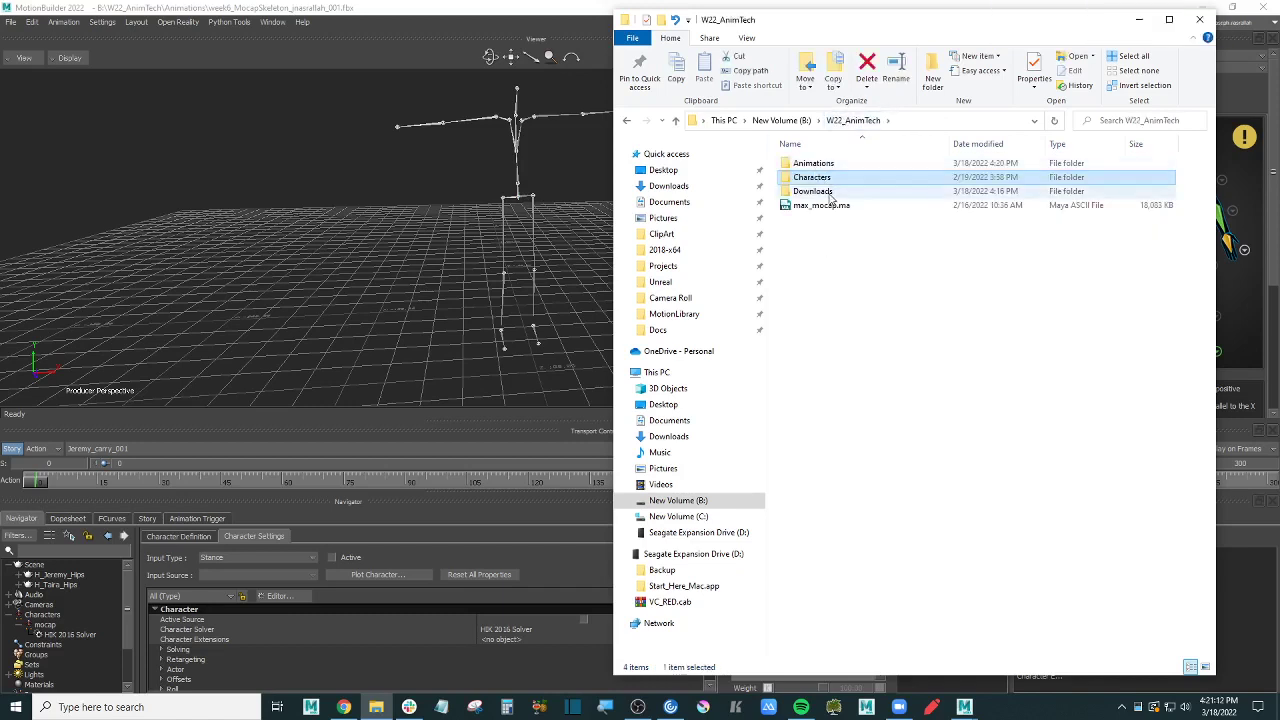
double_click(830, 193)
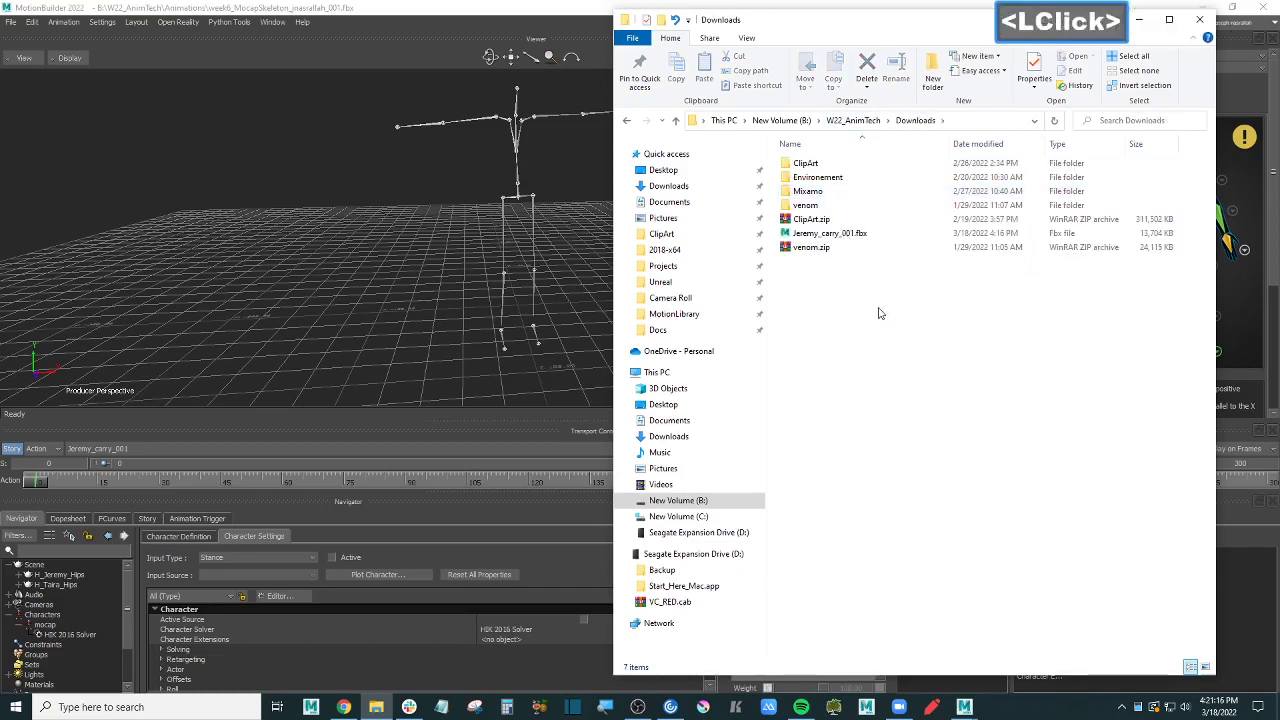
double_click(827, 191)
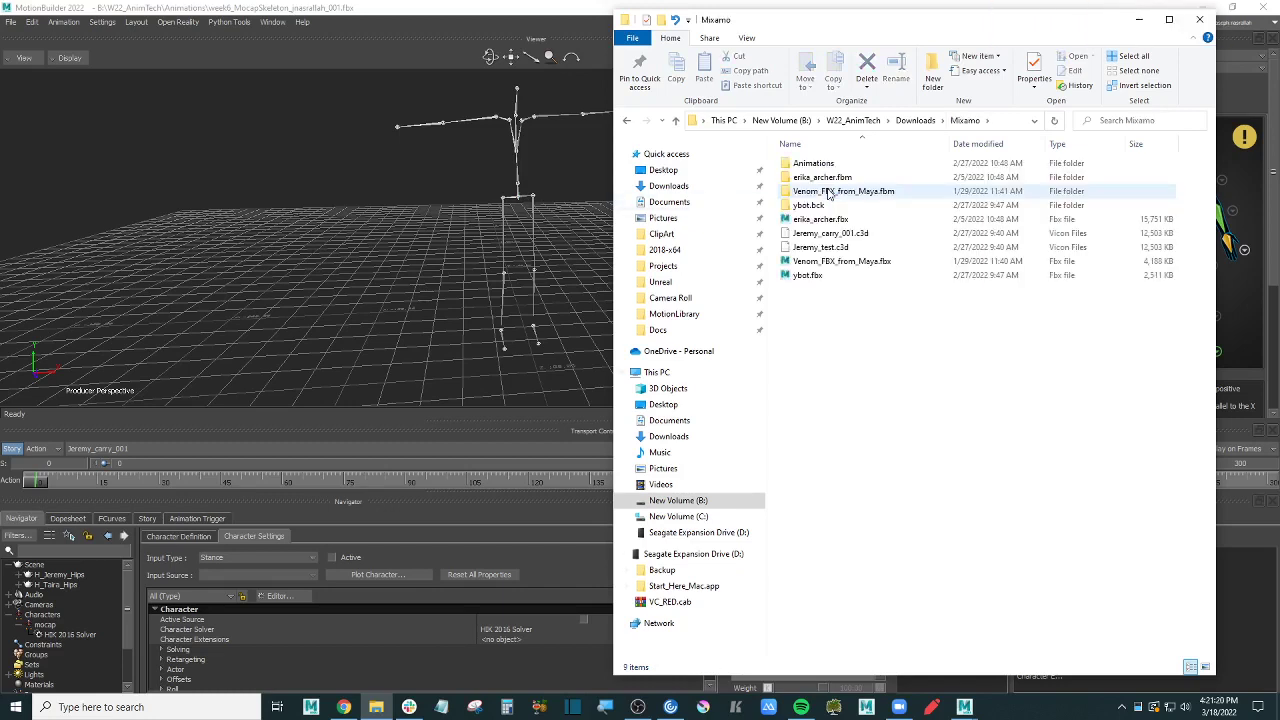
click(824, 276)
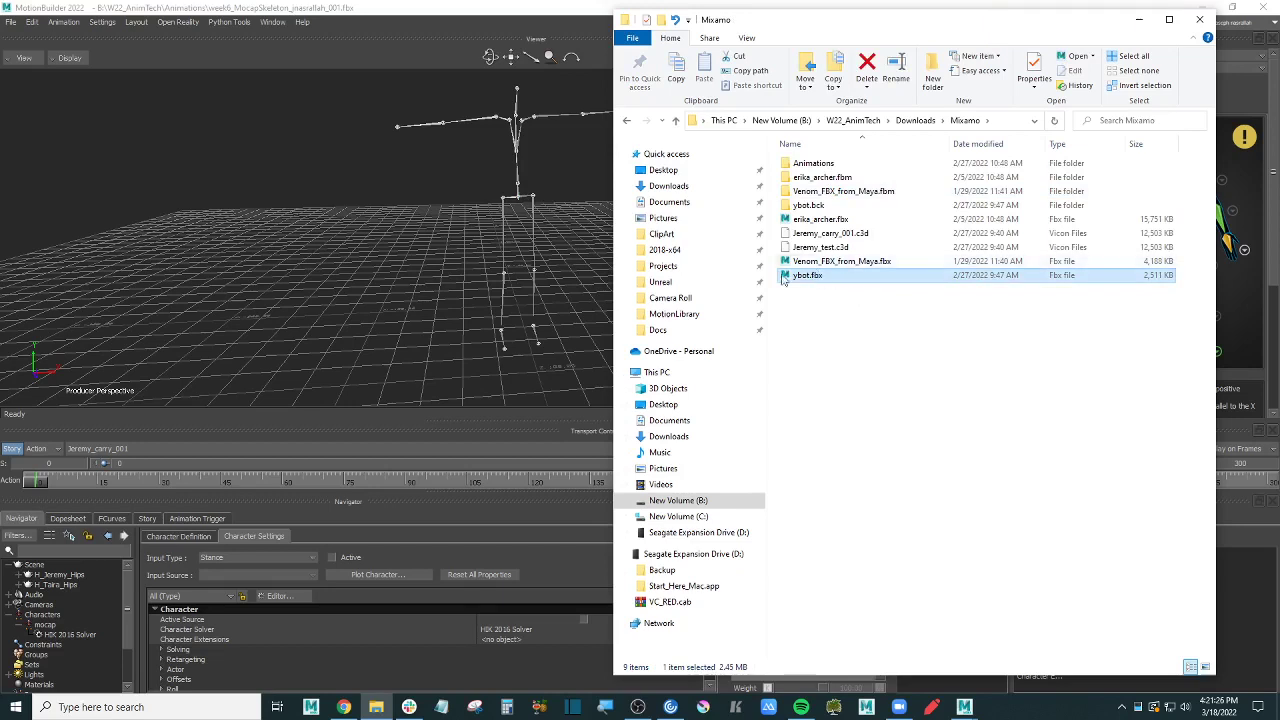
drag(813, 278, 334, 164)
mouse_move(360, 161)
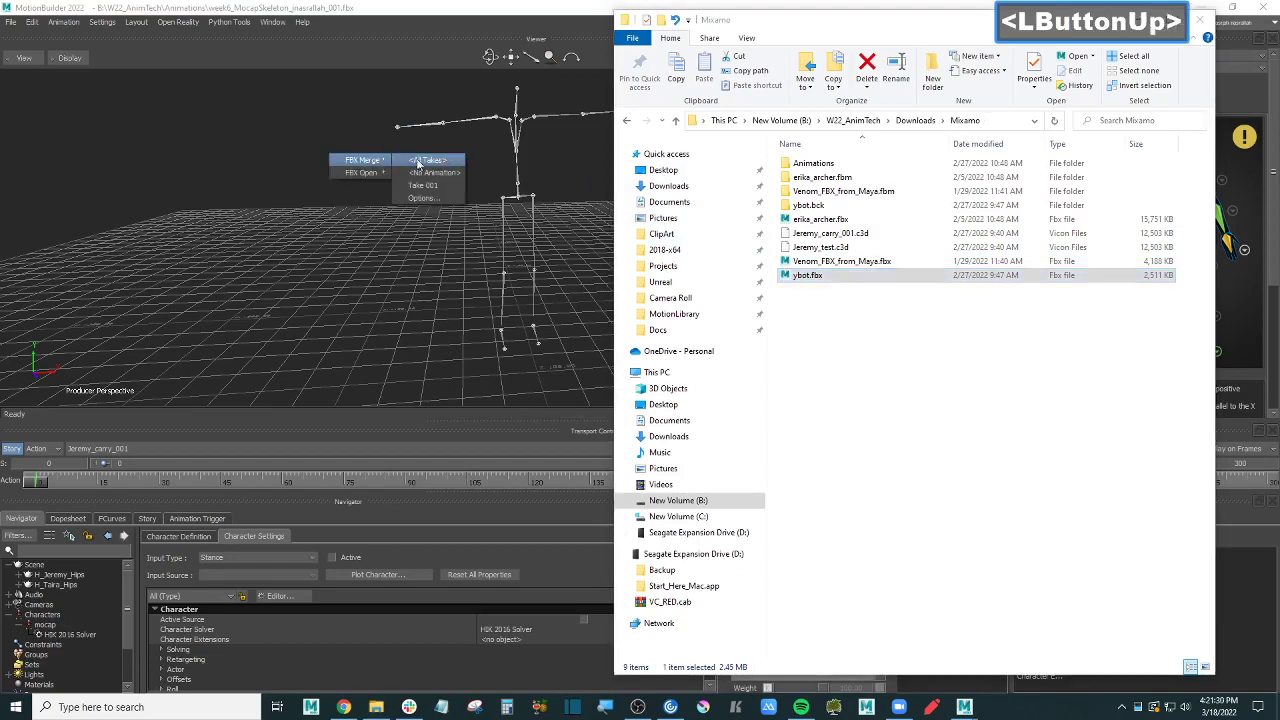
click(446, 200)
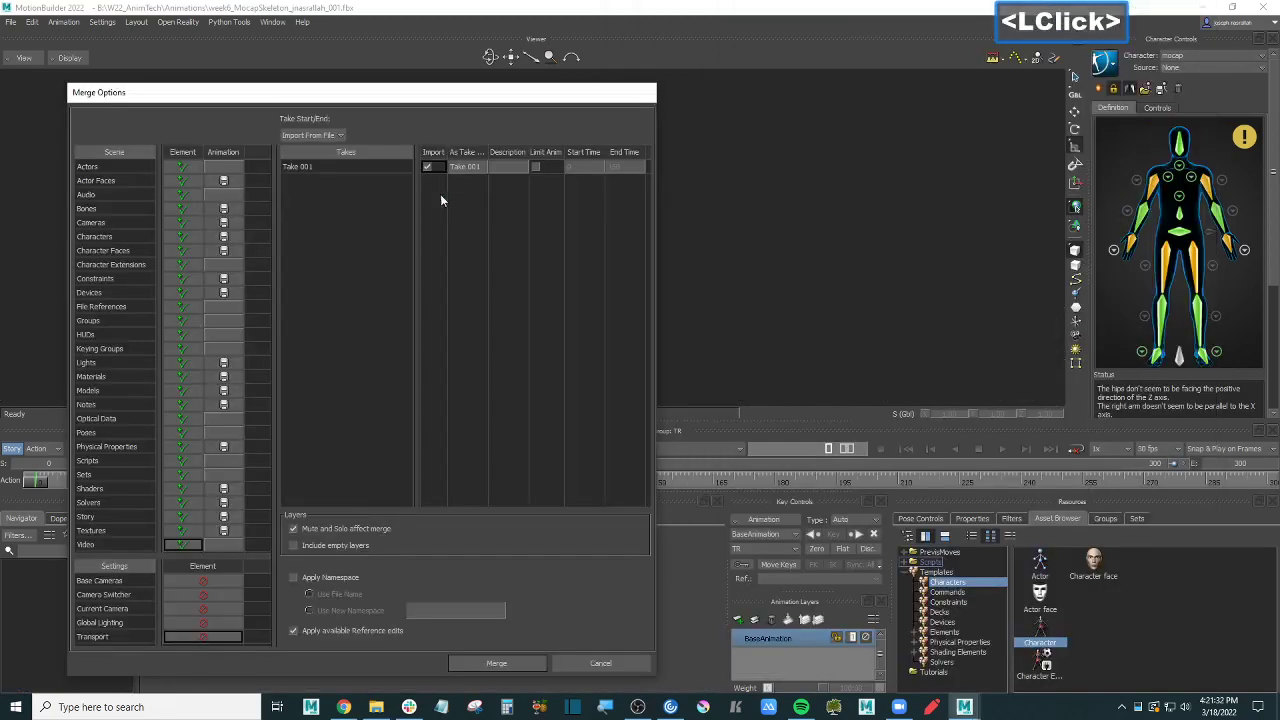
Step: Exclude Take 001 from the import and merge the YBot file into the scene
drag(228, 96, 444, 65)
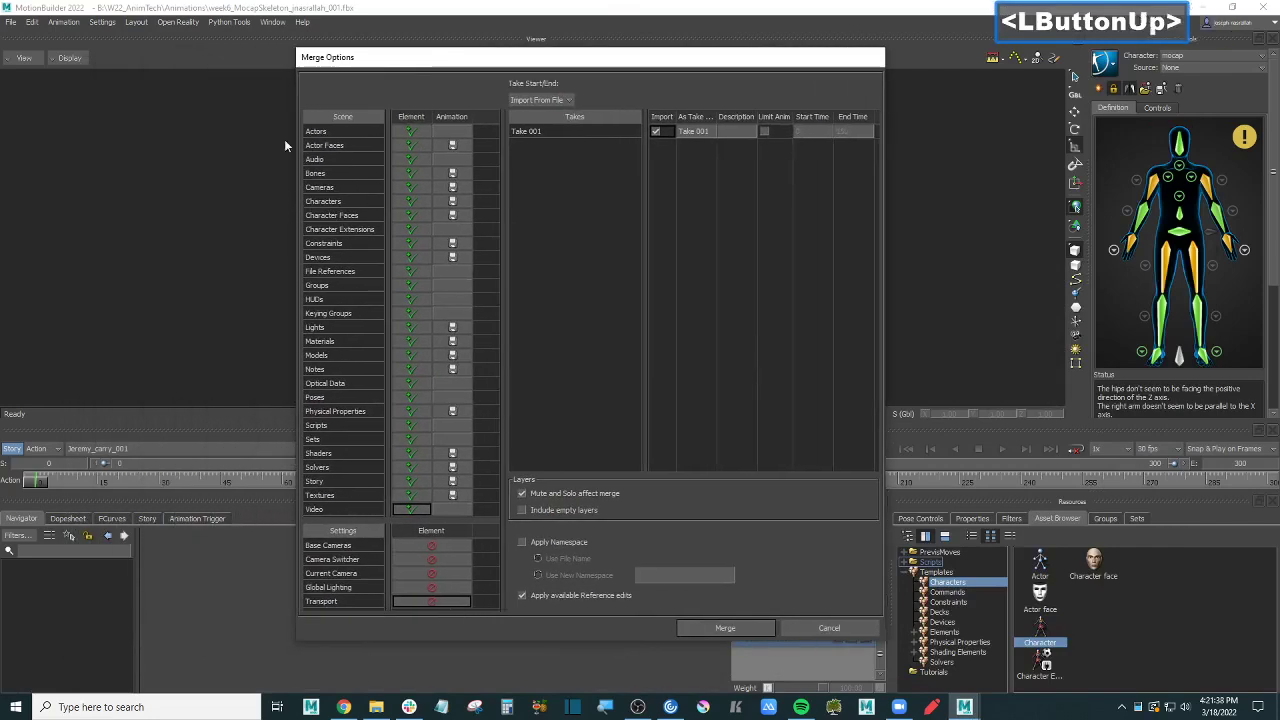
click(656, 131)
click(674, 130)
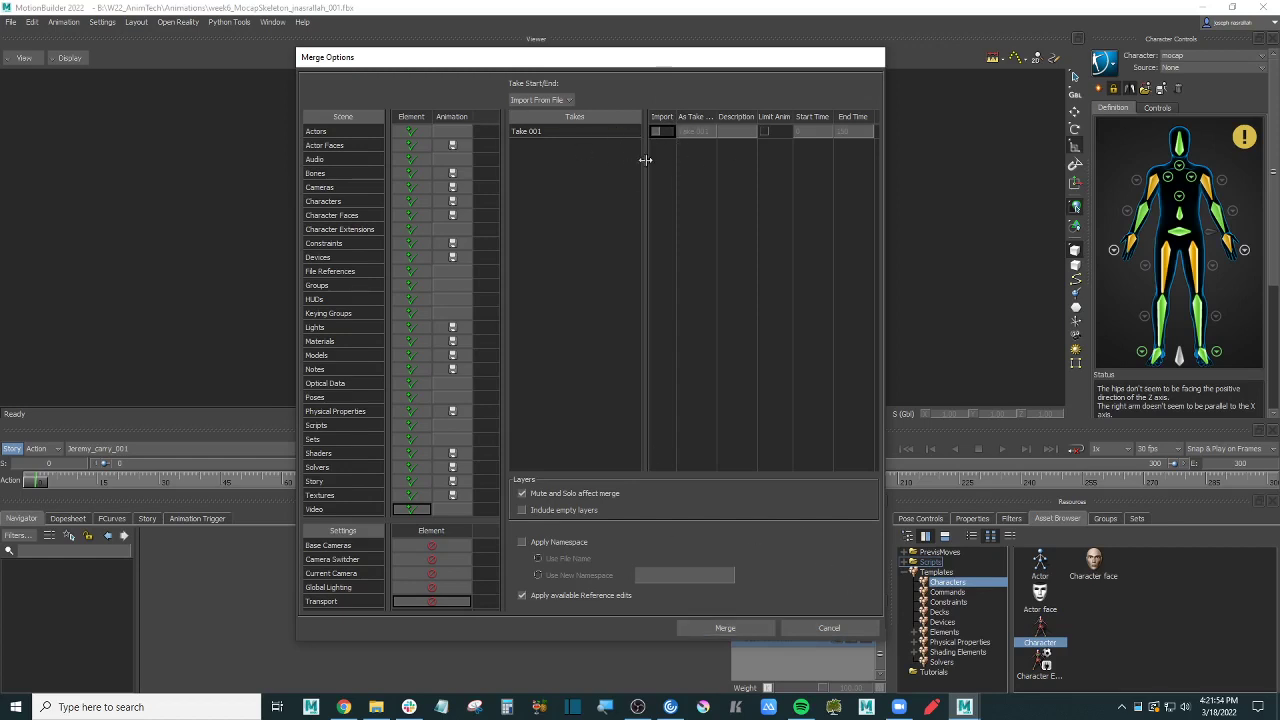
click(726, 628)
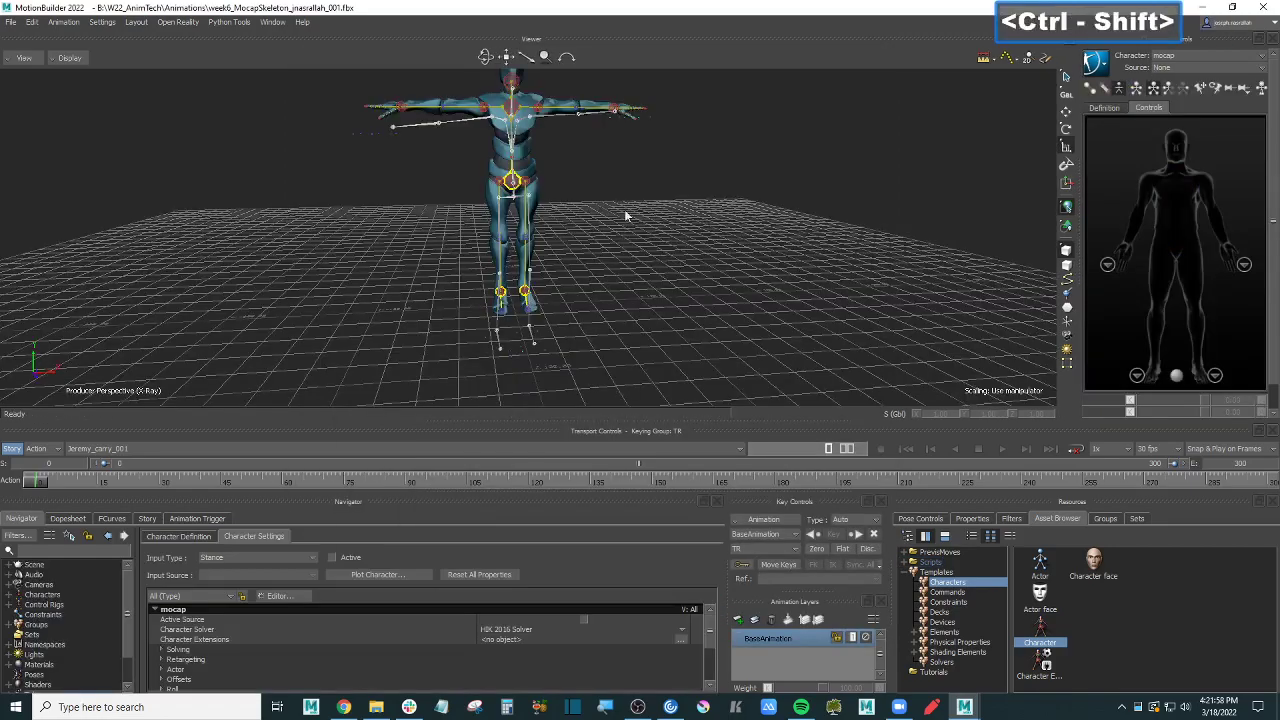
Step: Make the newly merged Character the current character in the Character Controls
mouse_move(624, 209)
ctrl+shift+mouse_down()
mouse_move(672, 262)
mouse_move(740, 235)
mouse_move(728, 219)
mouse_move(769, 222)
mouse_move(713, 233)
mouse_move(713, 215)
mouse_move(694, 231)
mouse_move(518, 138)
mouse_move(677, 205)
mouse_move(694, 198)
mouse_move(620, 220)
ctrl+shift+mouse_up()
ctrl+shift+drag(493, 205, 552, 197)
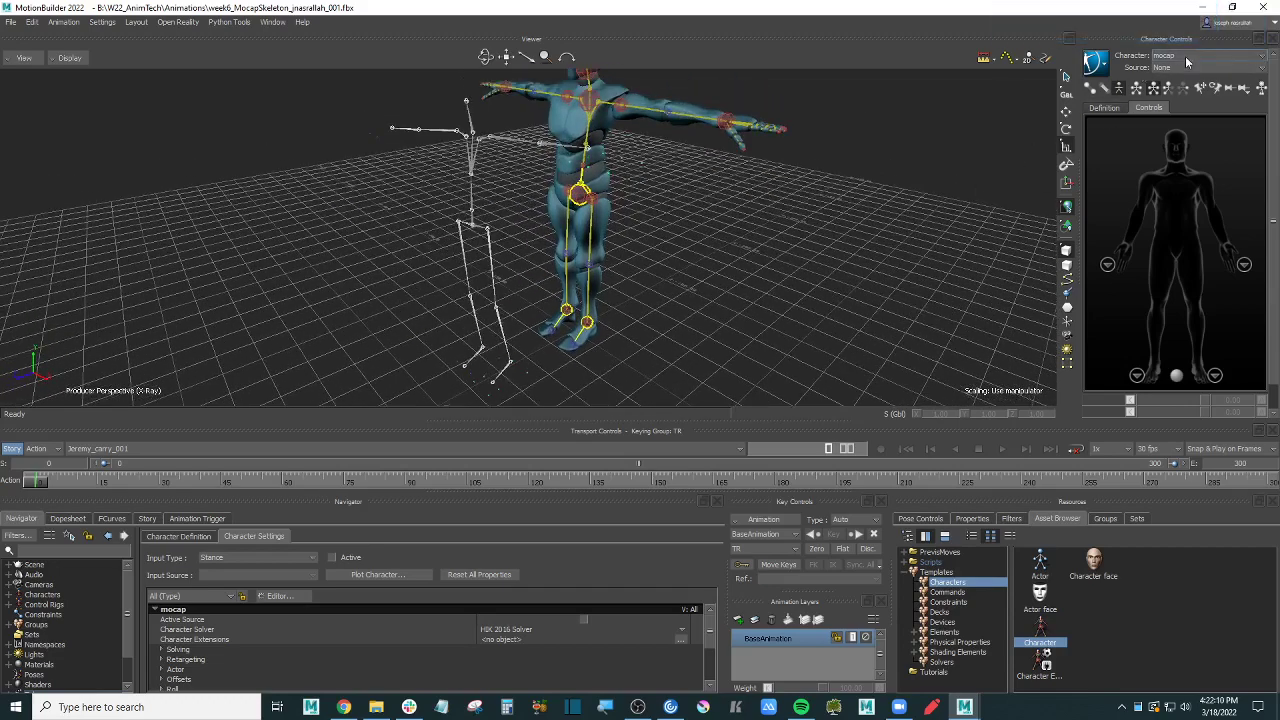
click(1189, 57)
click(1185, 88)
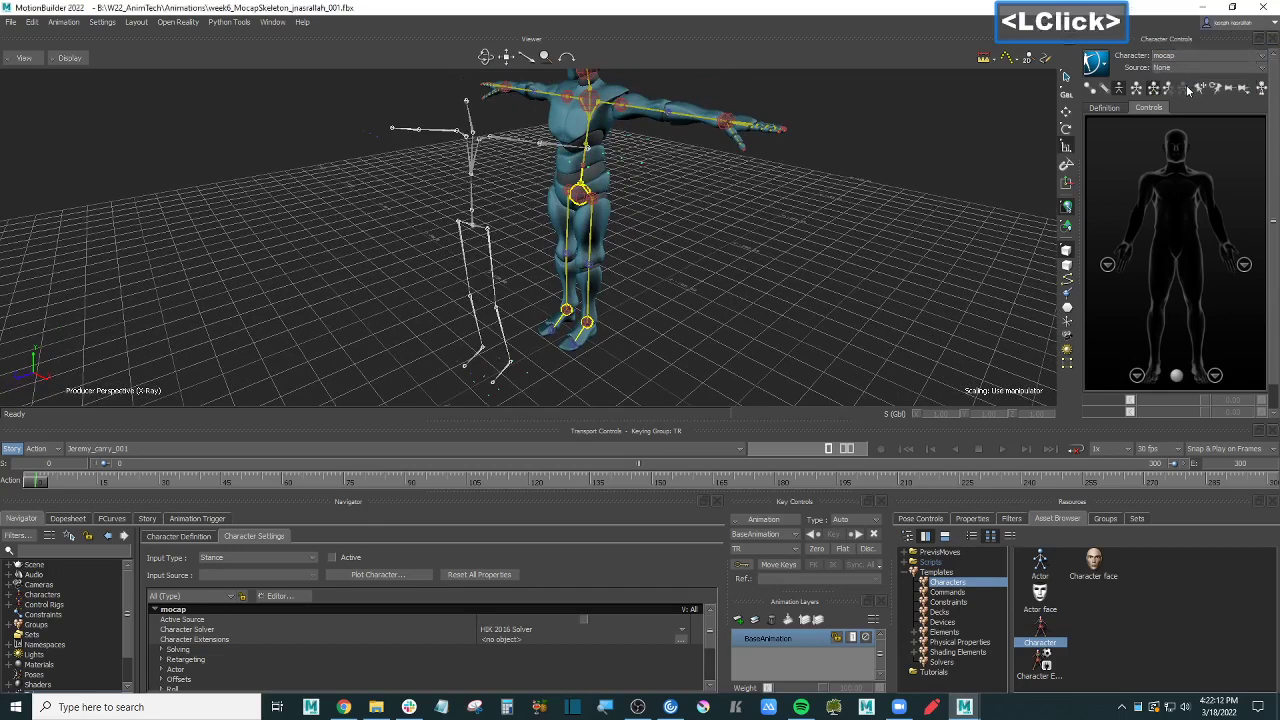
Step: Expand Characters in the scene hierarchy and rename the merged character as YBot
click(44, 595)
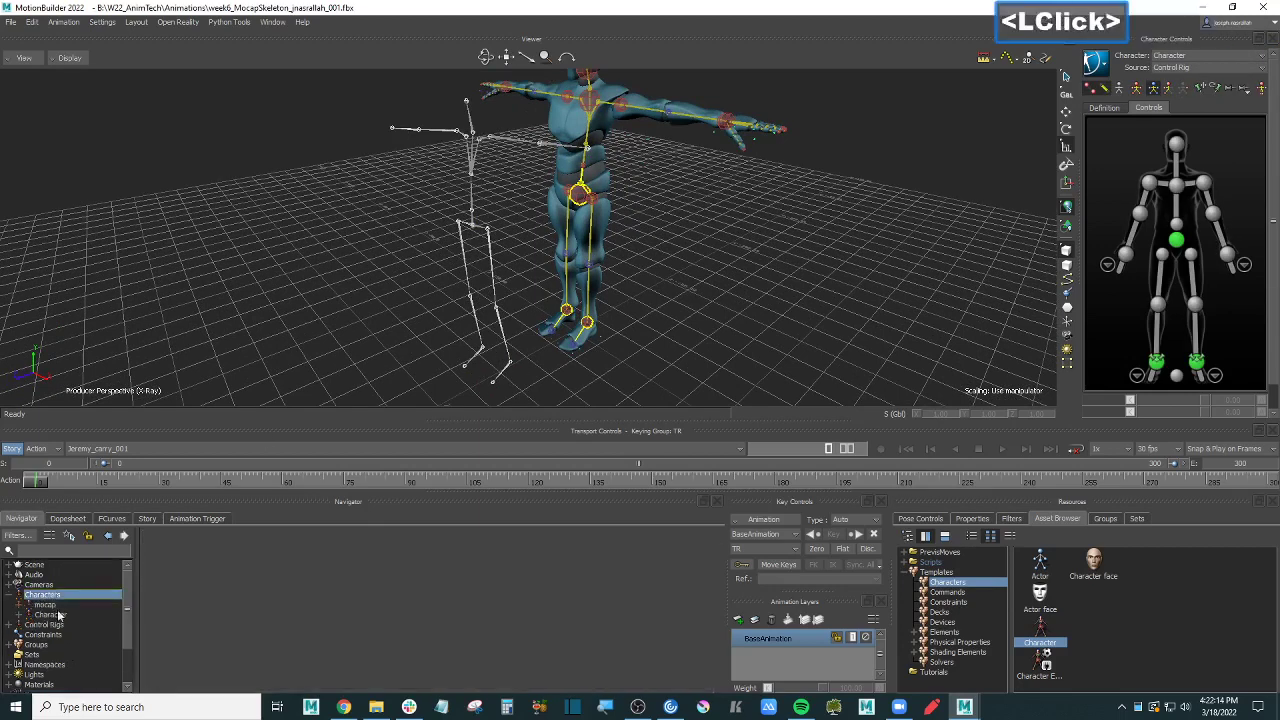
double_click(55, 613)
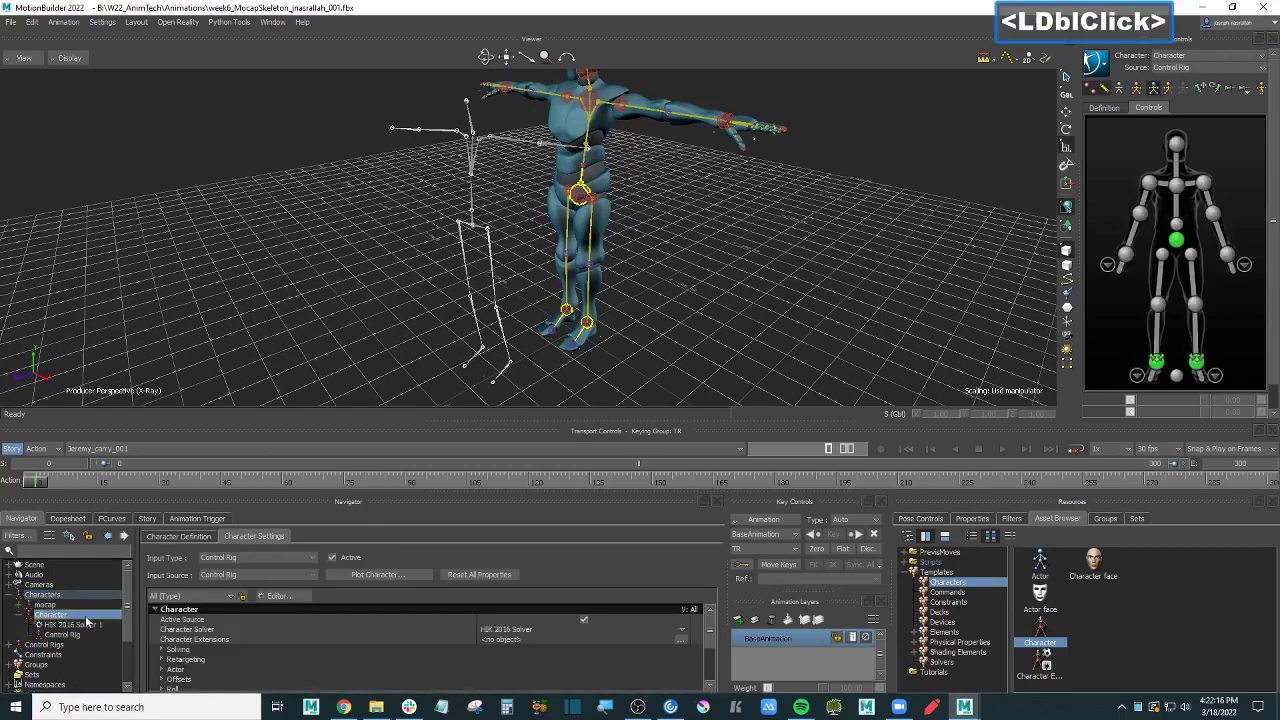
right_click(87, 622)
click(155, 550)
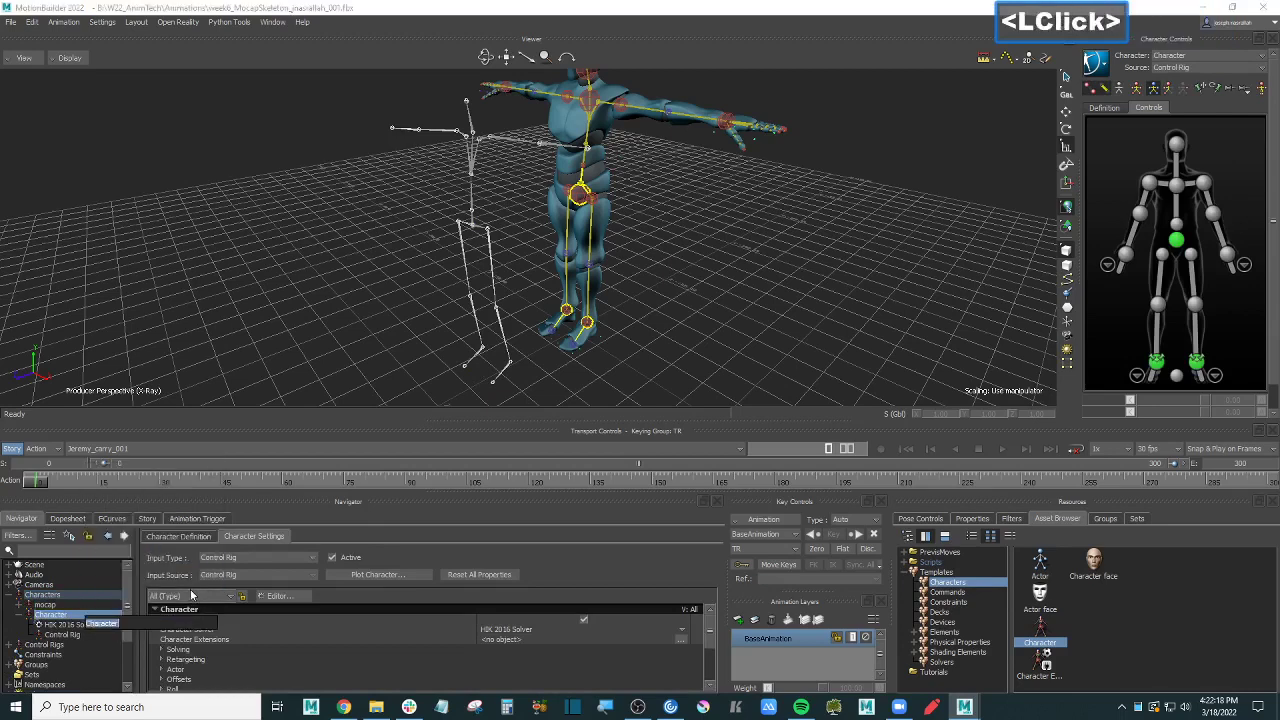
text(YB)
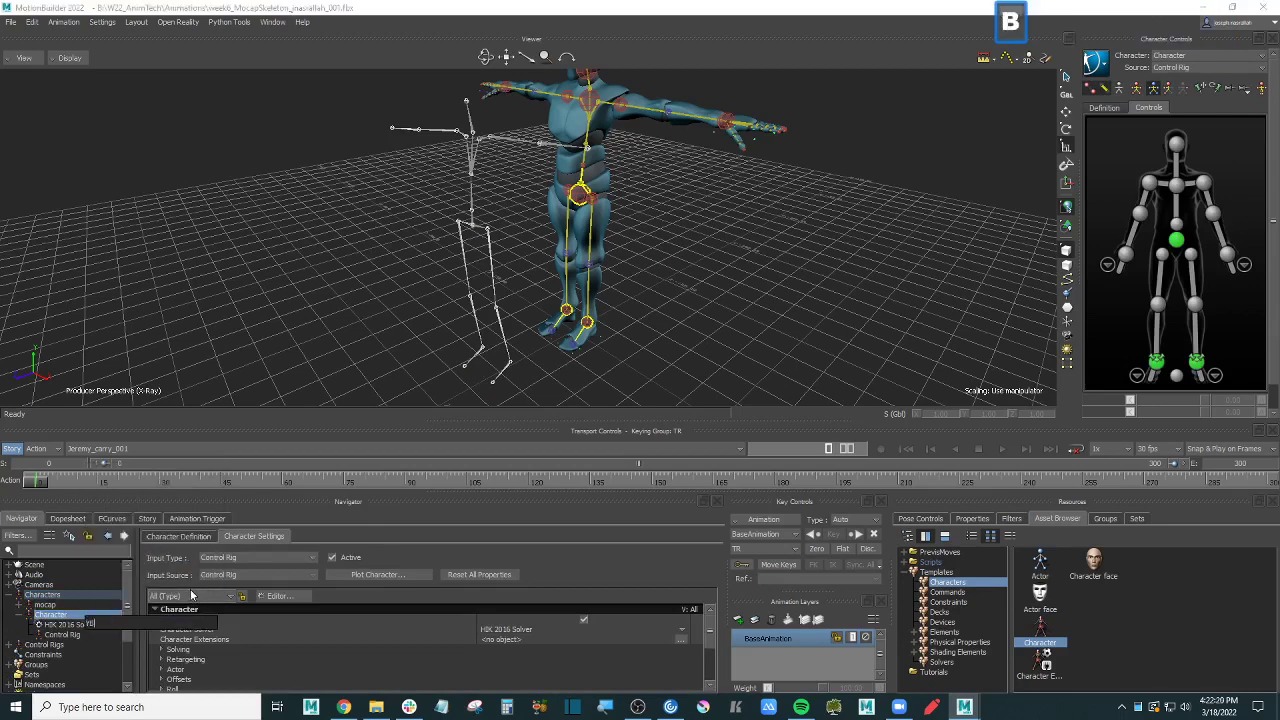
key(Return)
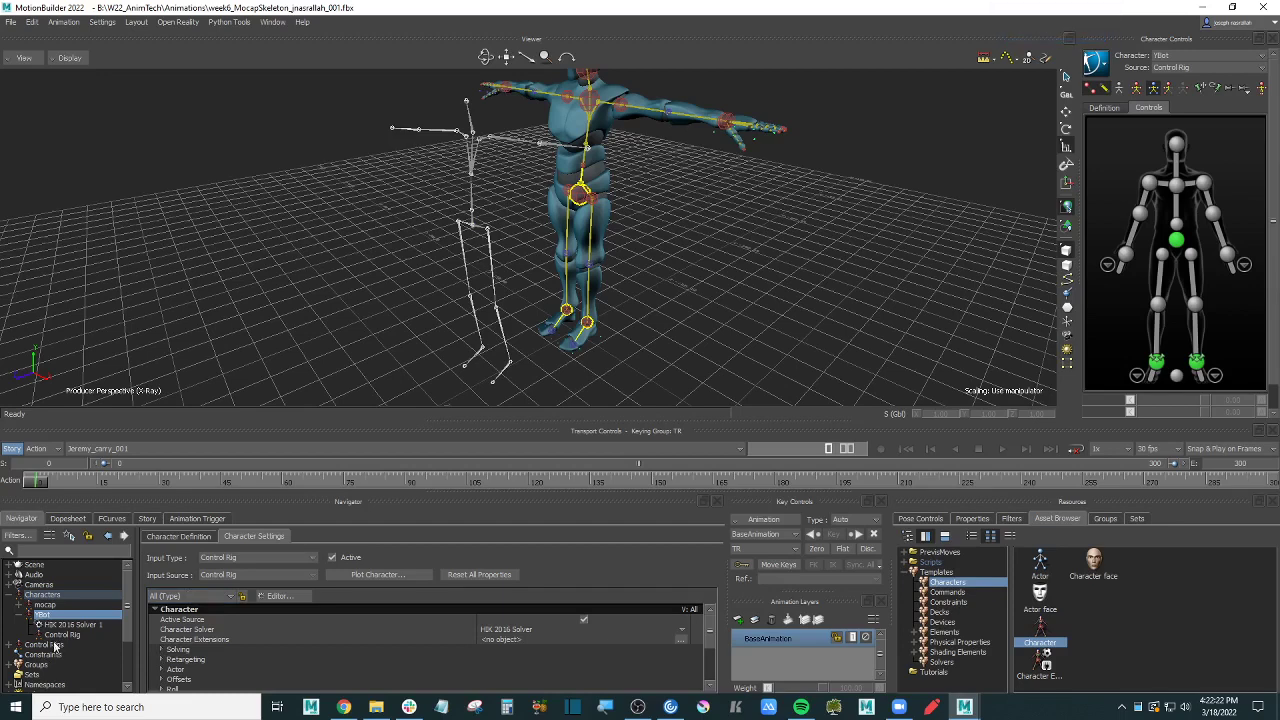
Step: Expand Control Rigs in the scene hierarchy, rename the merged character's rig as YBot Control Rig, and clear the selection
click(57, 646)
scroll(60, 648, down, 2)
click(70, 606)
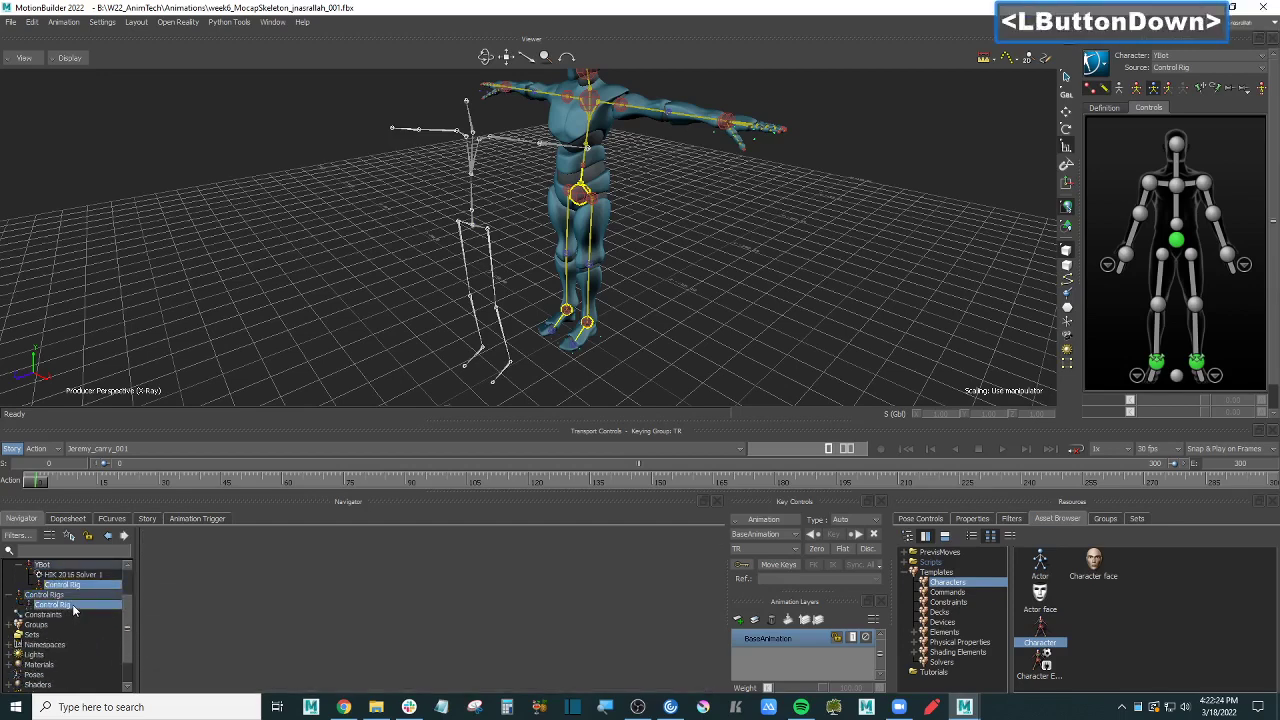
right_click(70, 606)
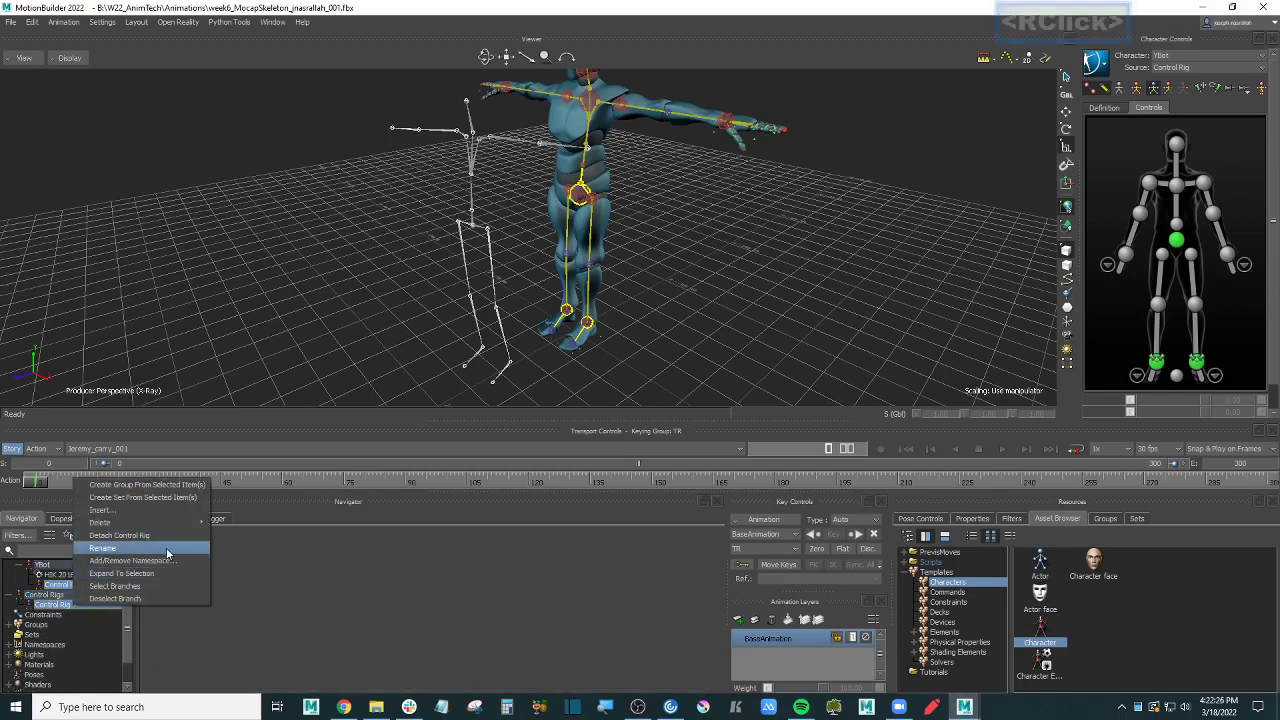
click(173, 578)
key(Home)
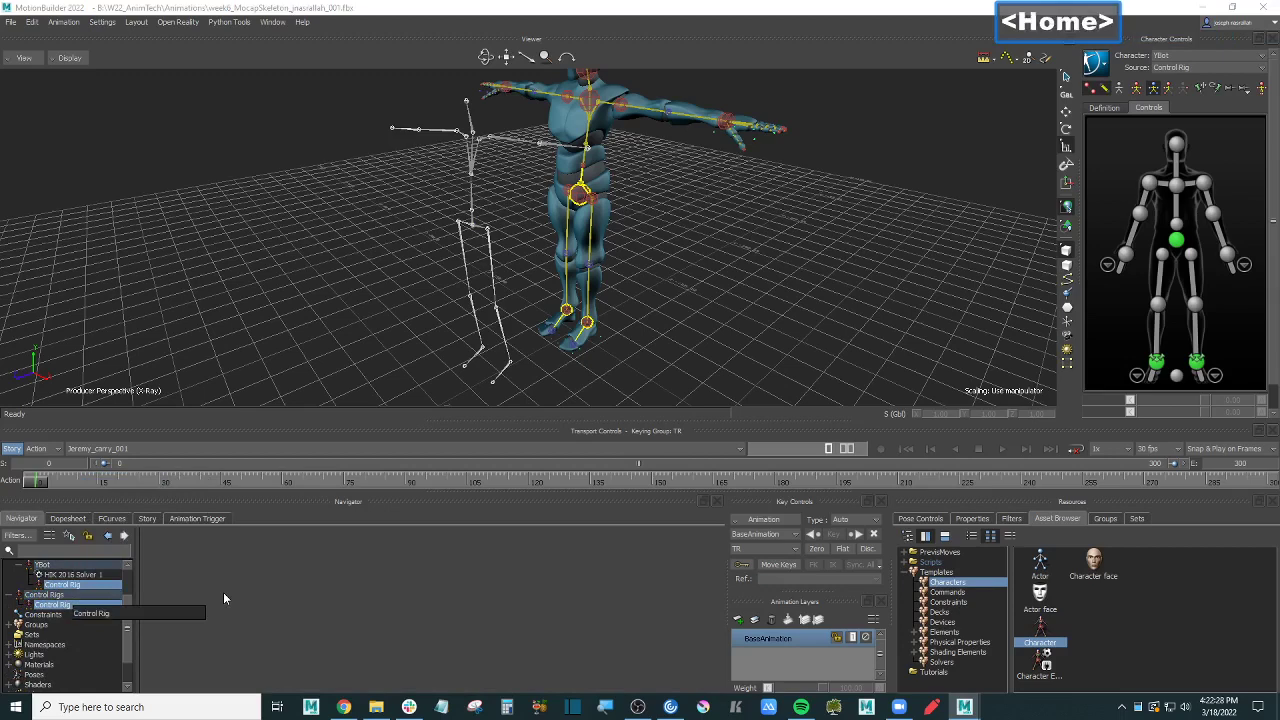
text(YBo)
key(BackSpace)
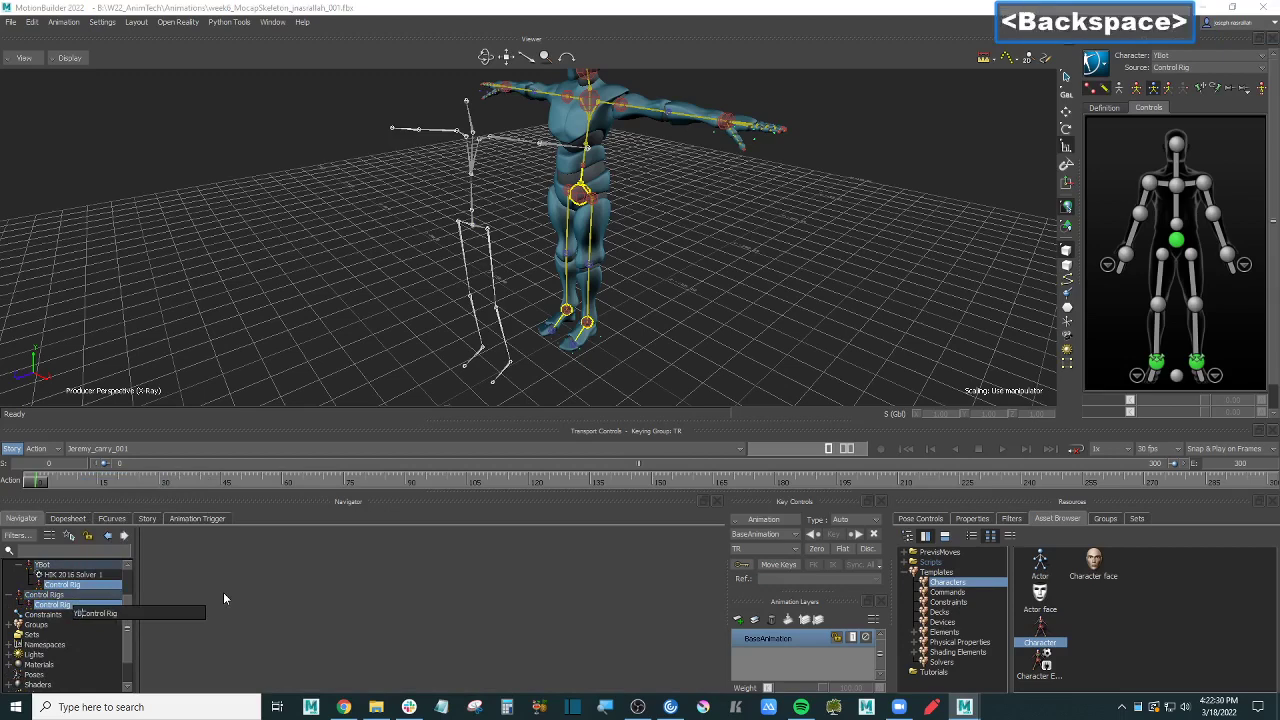
text(ot)
key(Return)
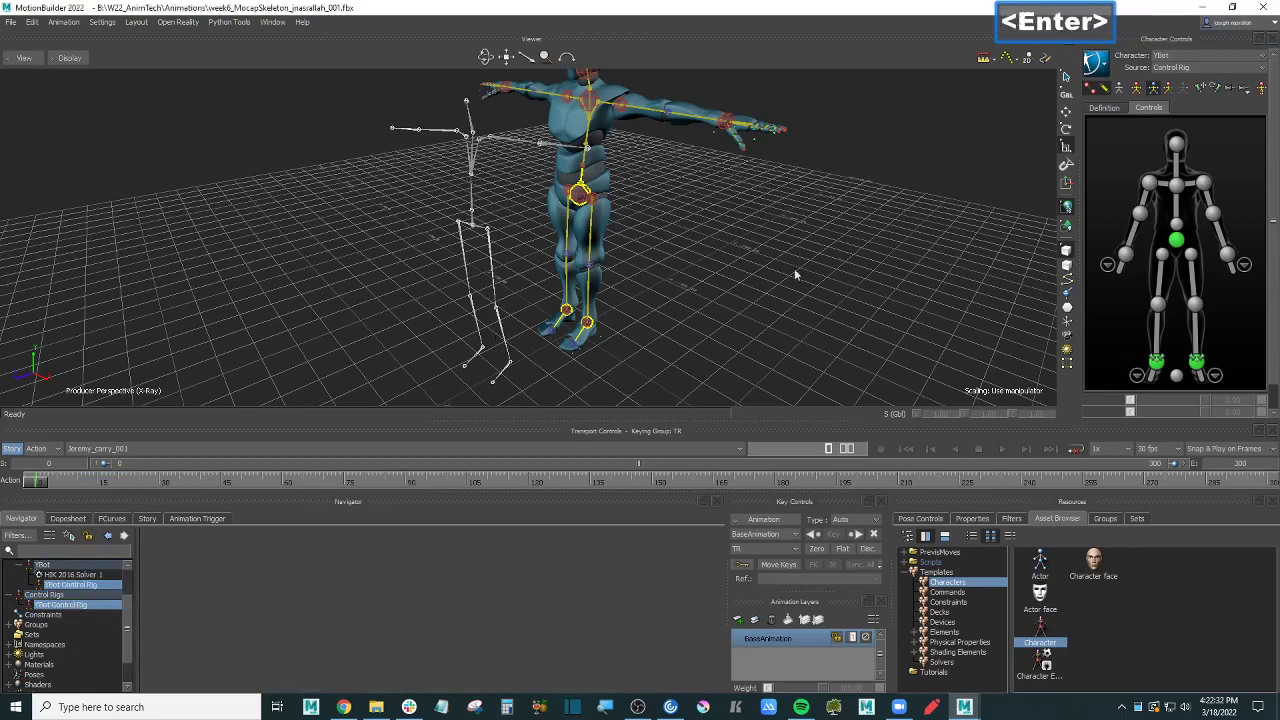
click(813, 187)
Step: Set YBot's source to the mocap character and hide YBot's skeleton display
ctrl+shift+drag(688, 313, 649, 248)
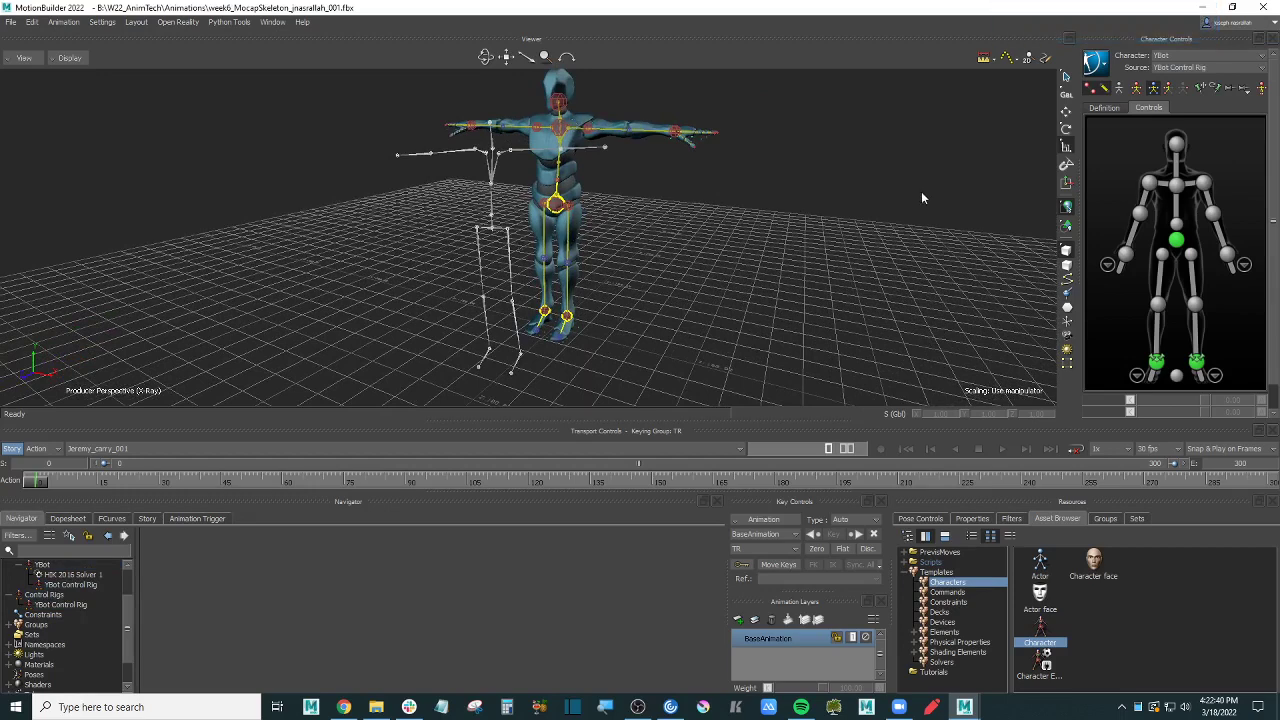
click(1176, 71)
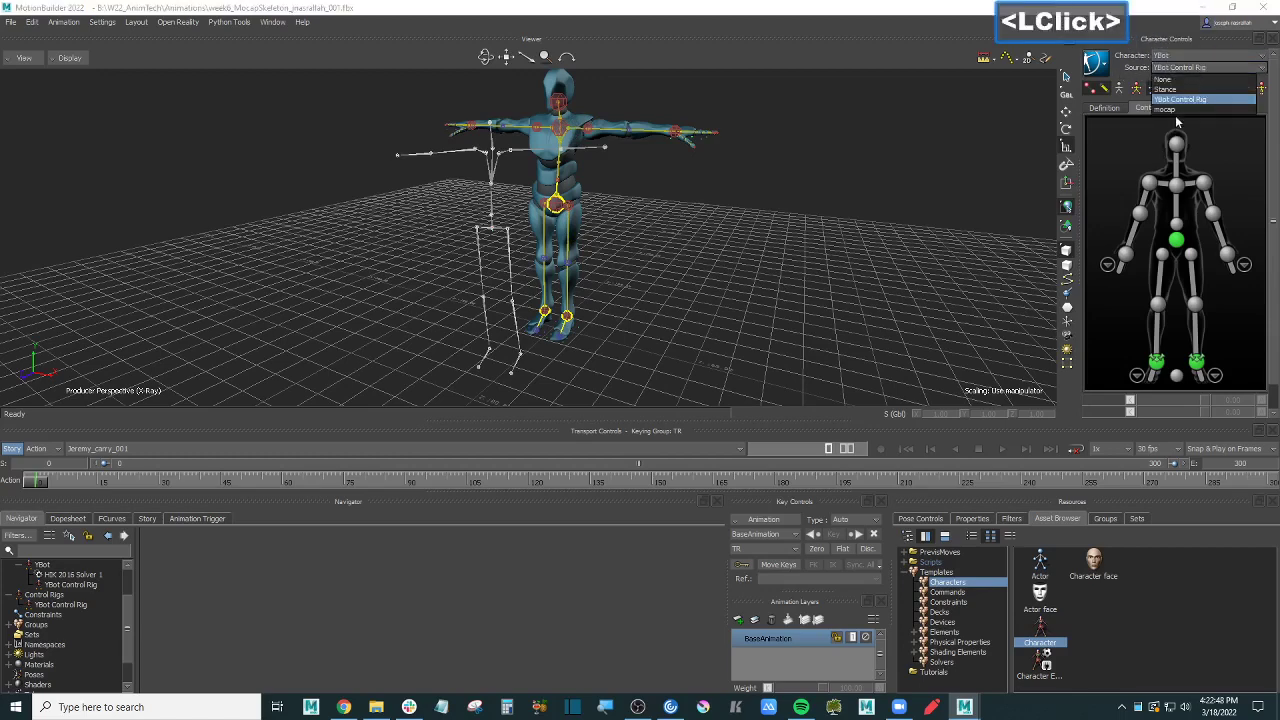
click(1166, 109)
ctrl+shift+drag(636, 314, 890, 233)
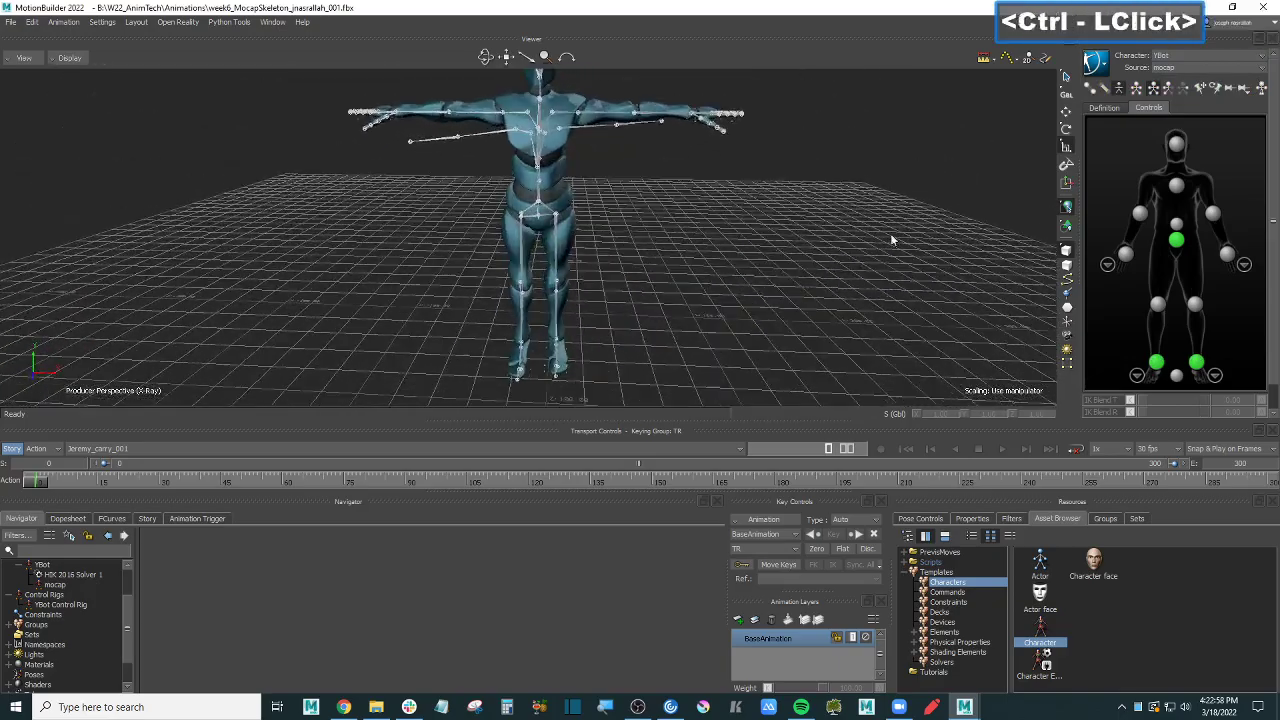
click(1121, 91)
Step: Scrub the take through to frame 155 and examine from several angles how YBot follows the mocap skeleton
ctrl+drag(880, 200, 825, 238)
shift+drag(825, 238, 822, 215)
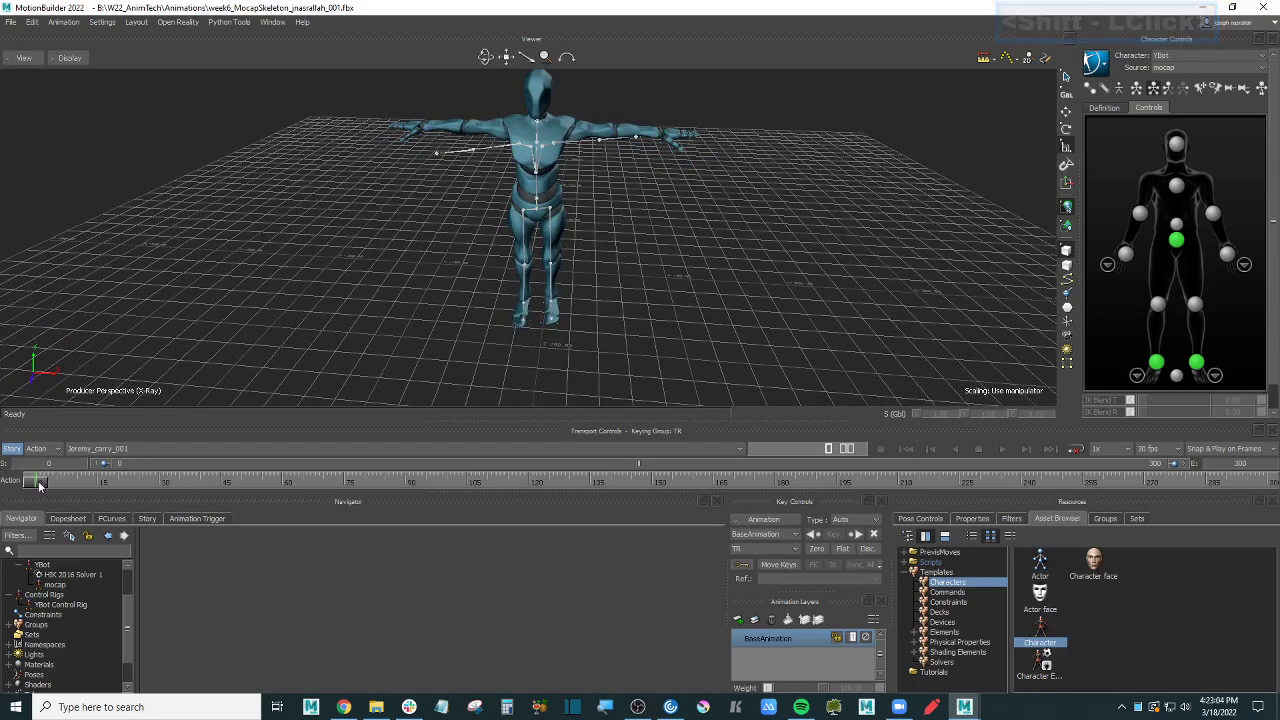
drag(42, 484, 281, 484)
ctrl+drag(712, 299, 600, 295)
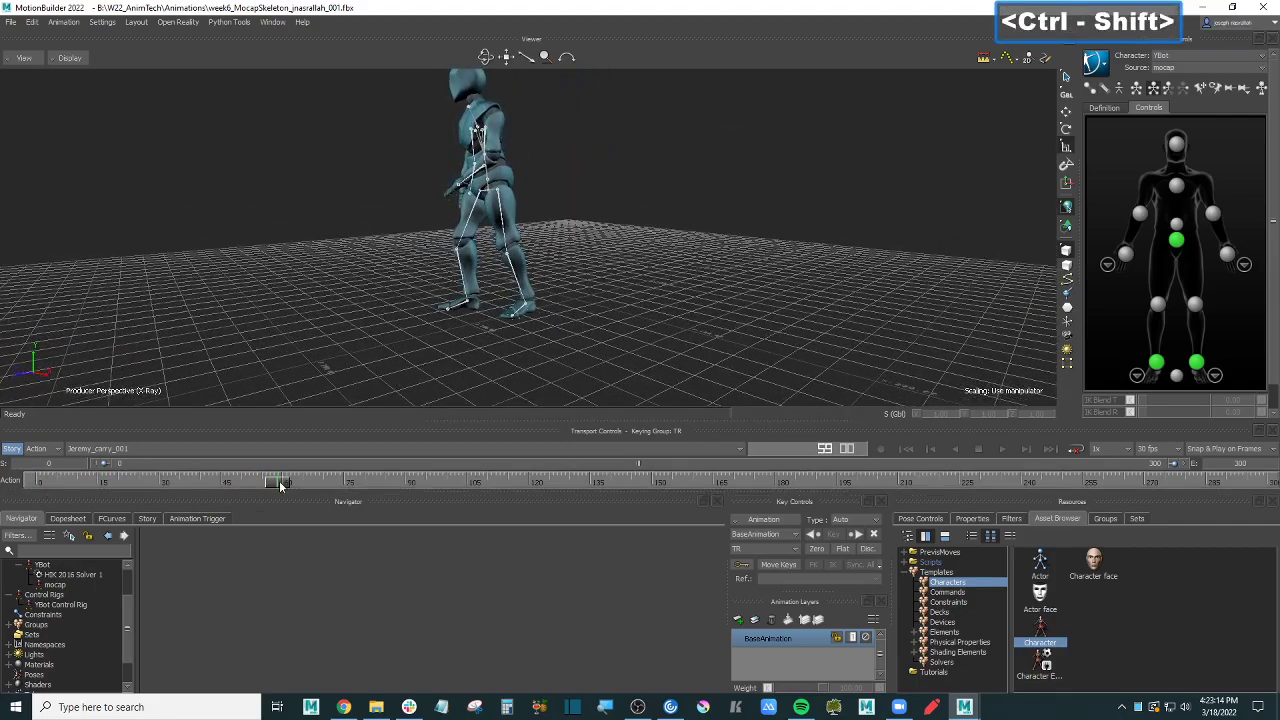
drag(283, 484, 453, 484)
ctrl+drag(455, 290, 539, 308)
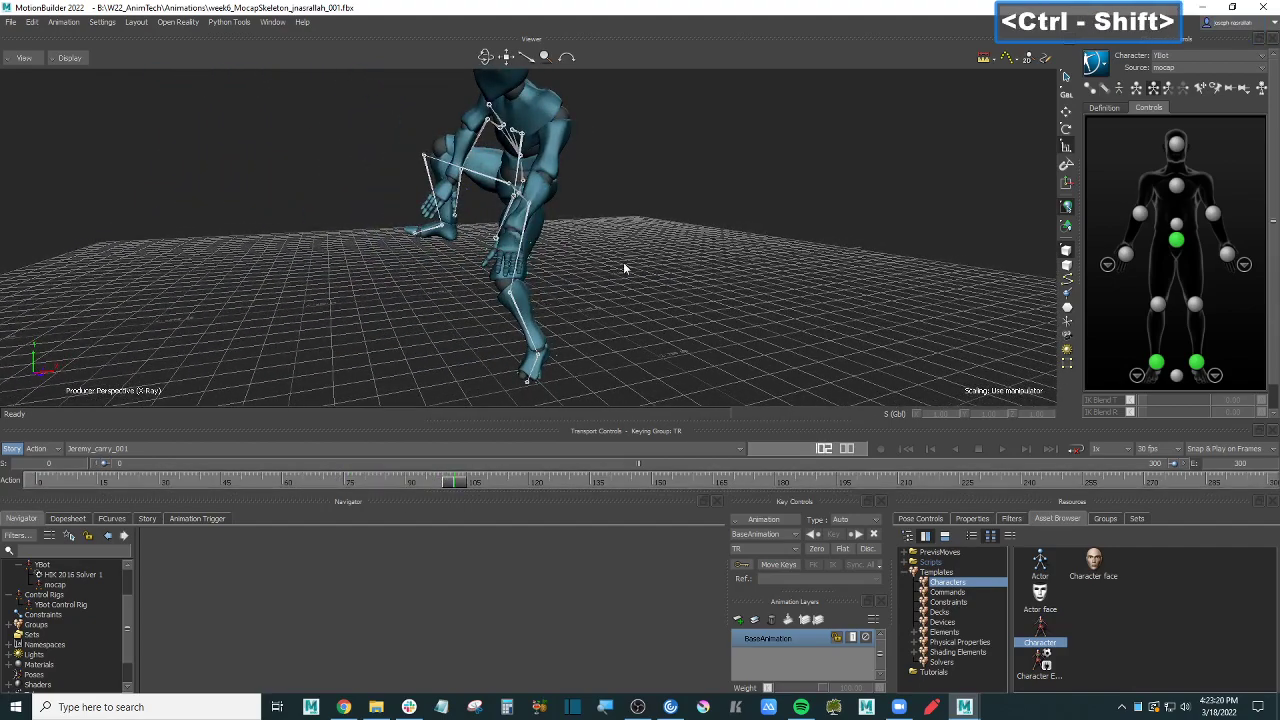
shift+drag(623, 267, 480, 374)
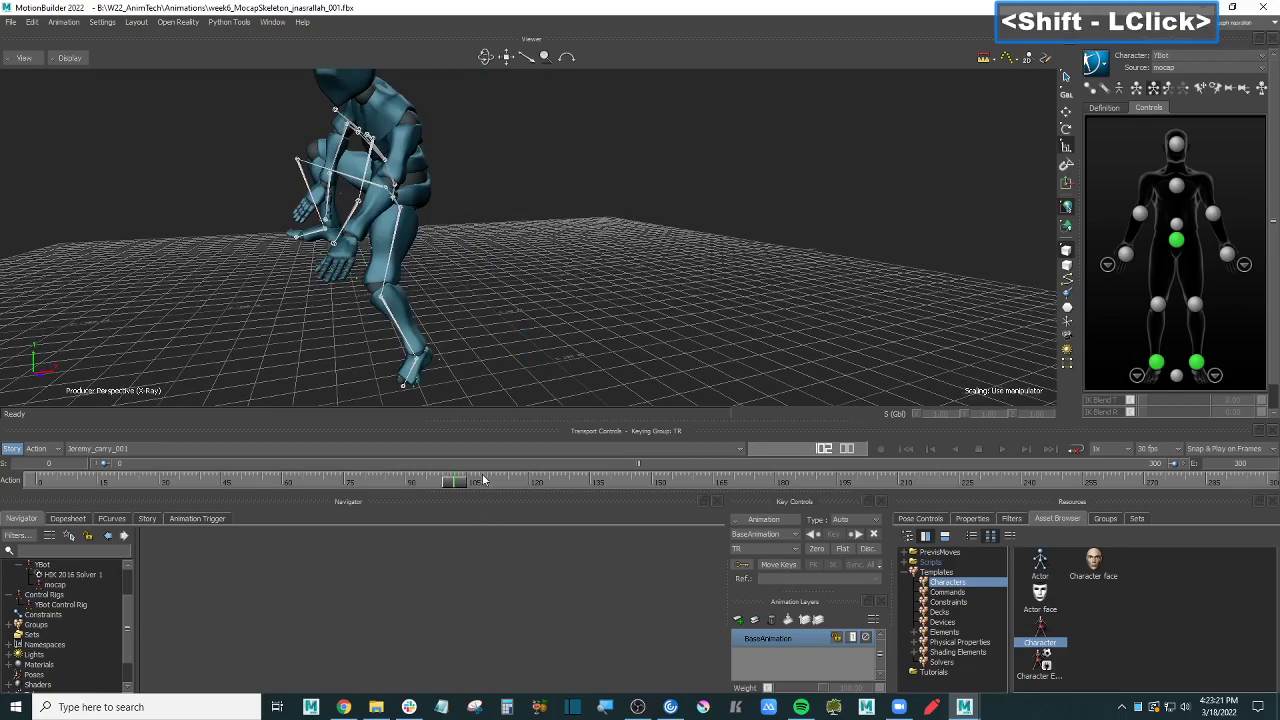
drag(483, 481, 673, 483)
ctrl+drag(530, 258, 462, 232)
shift+drag(462, 232, 485, 270)
ctrl+drag(485, 270, 521, 263)
shift+drag(521, 263, 518, 275)
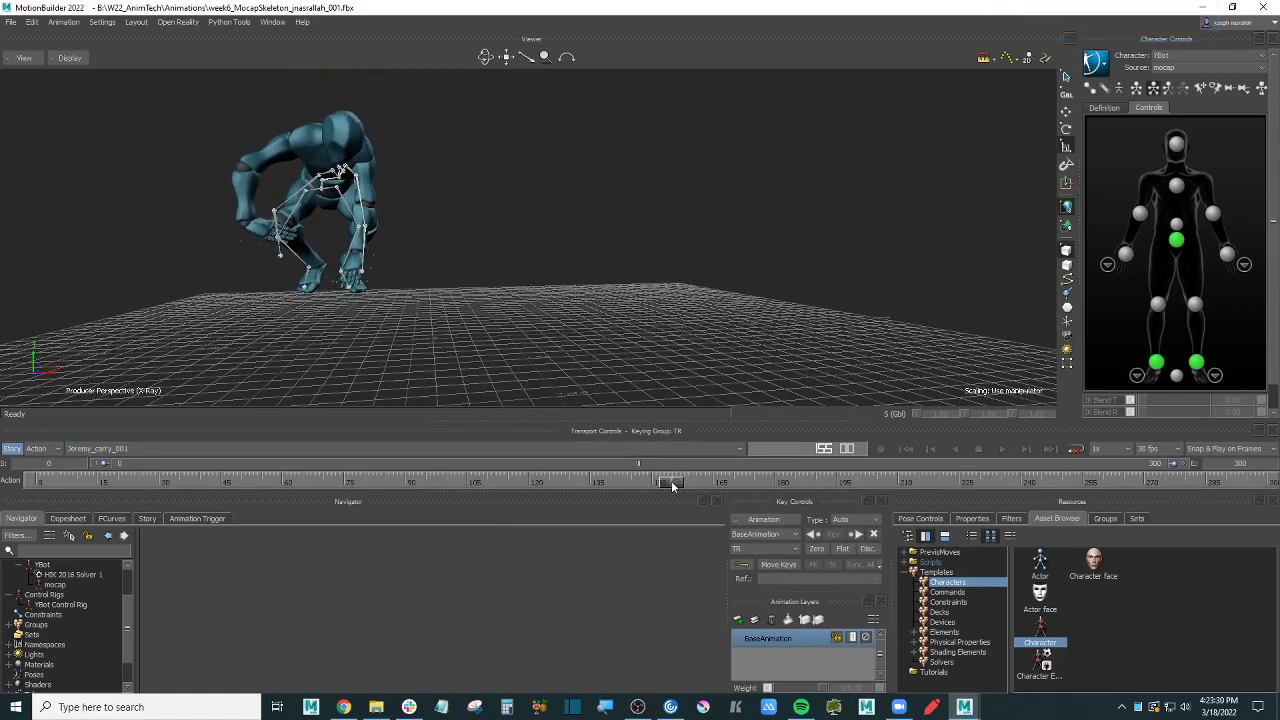
Step: Scrub the take on to frame 187 and examine from the front how YBot's pose follows the mocap skeleton
drag(672, 484, 797, 481)
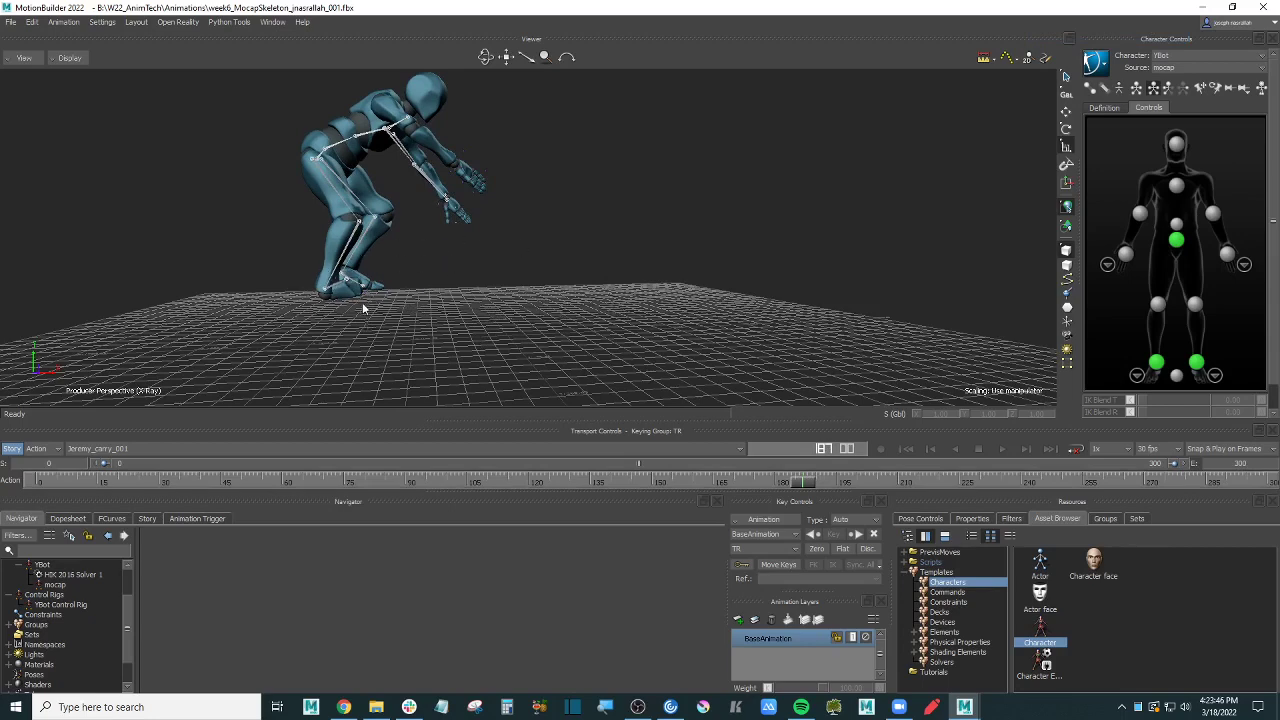
ctrl+shift+drag(380, 317, 620, 290)
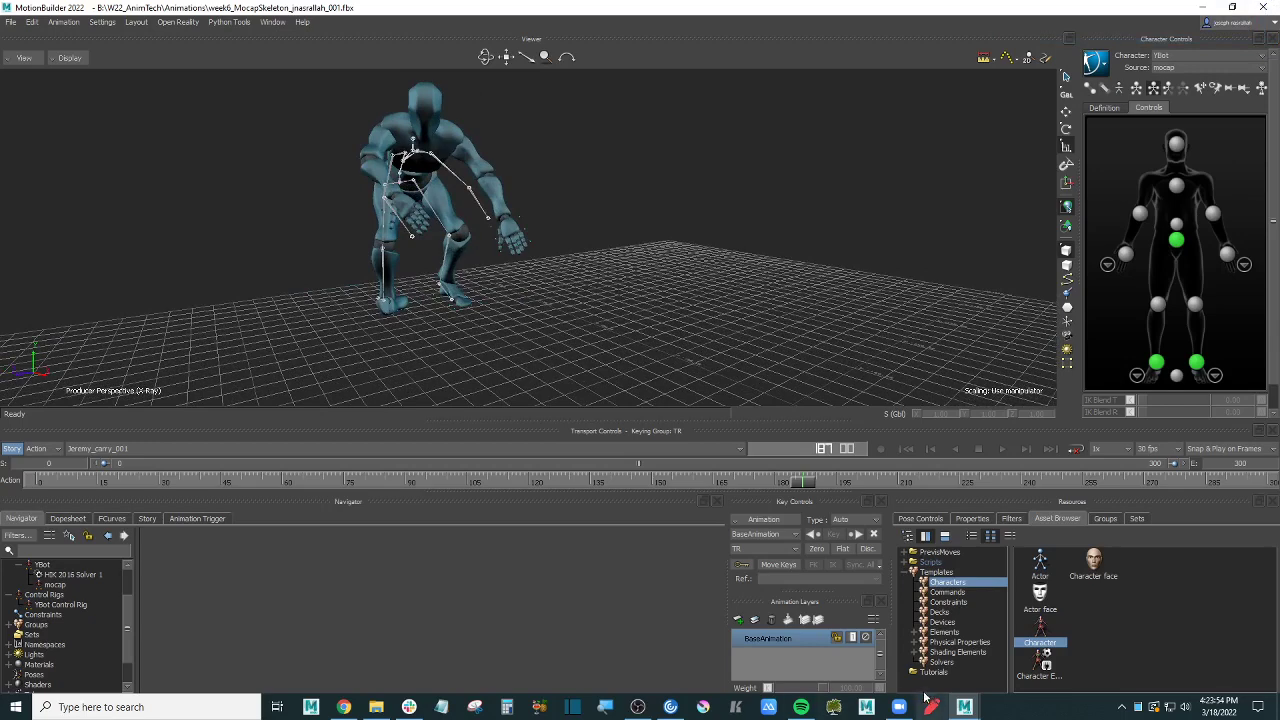
Step: Switch to the MocapActorC3D scene, show it in X-Ray display, and examine its optical rigid bodies from a waist marker, then clear the selection
click(964, 707)
click(915, 649)
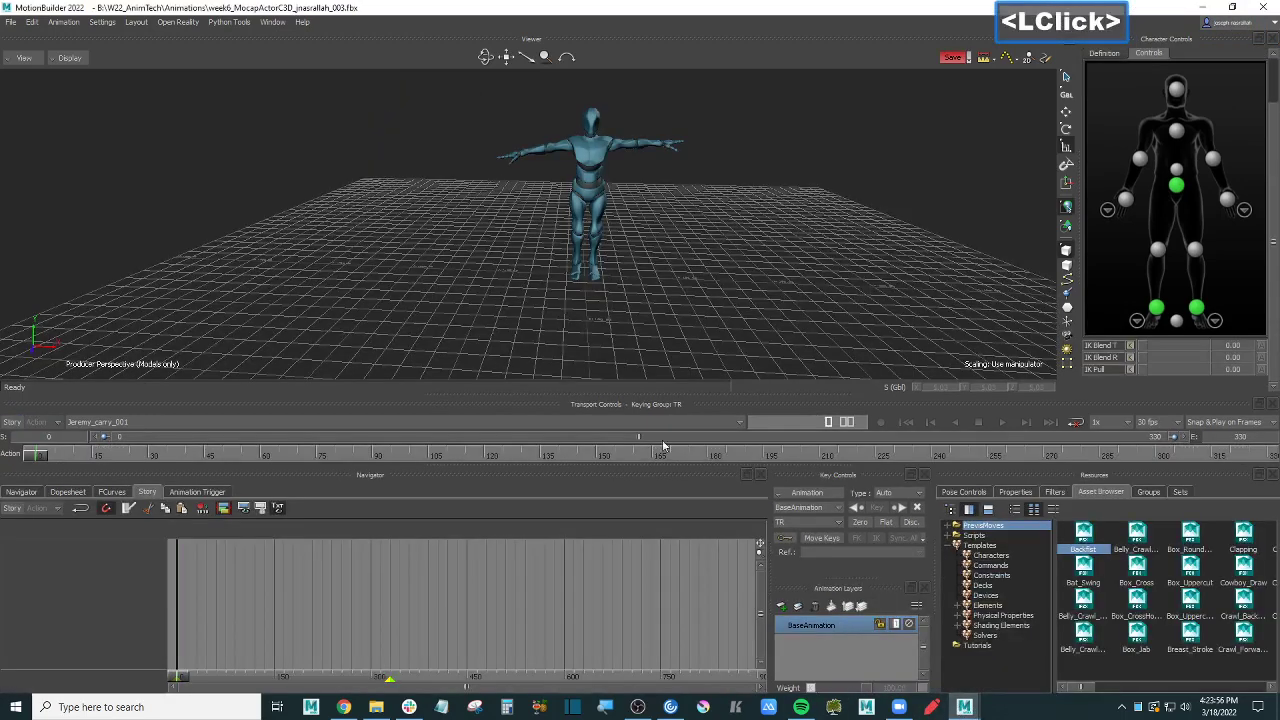
click(690, 185)
ctrl+drag(700, 190, 646, 167)
key(ctrl+a)
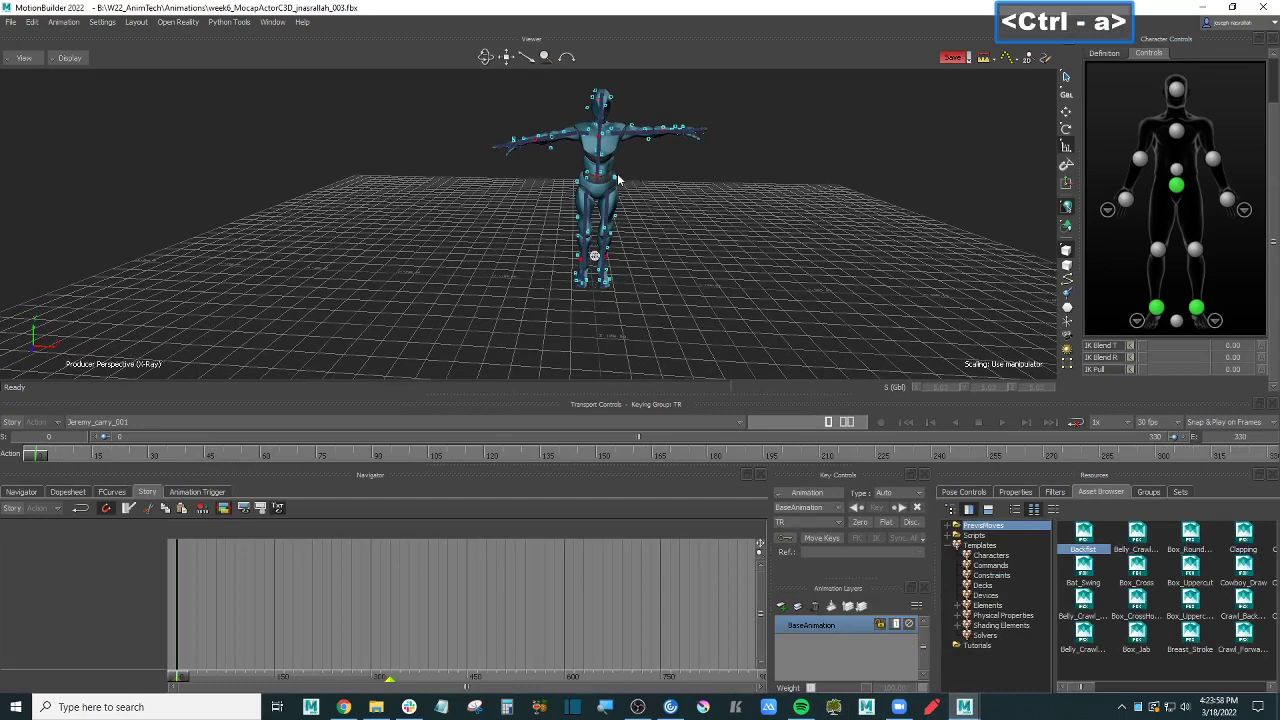
double_click(614, 177)
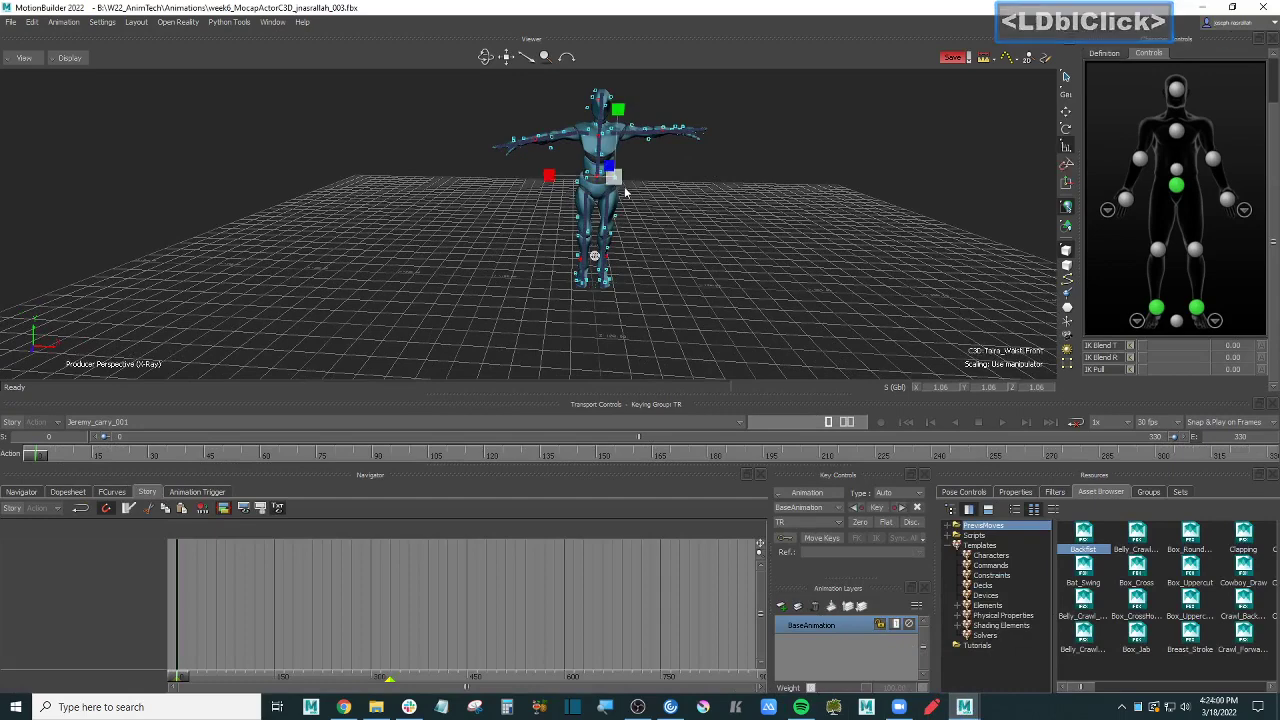
click(20, 492)
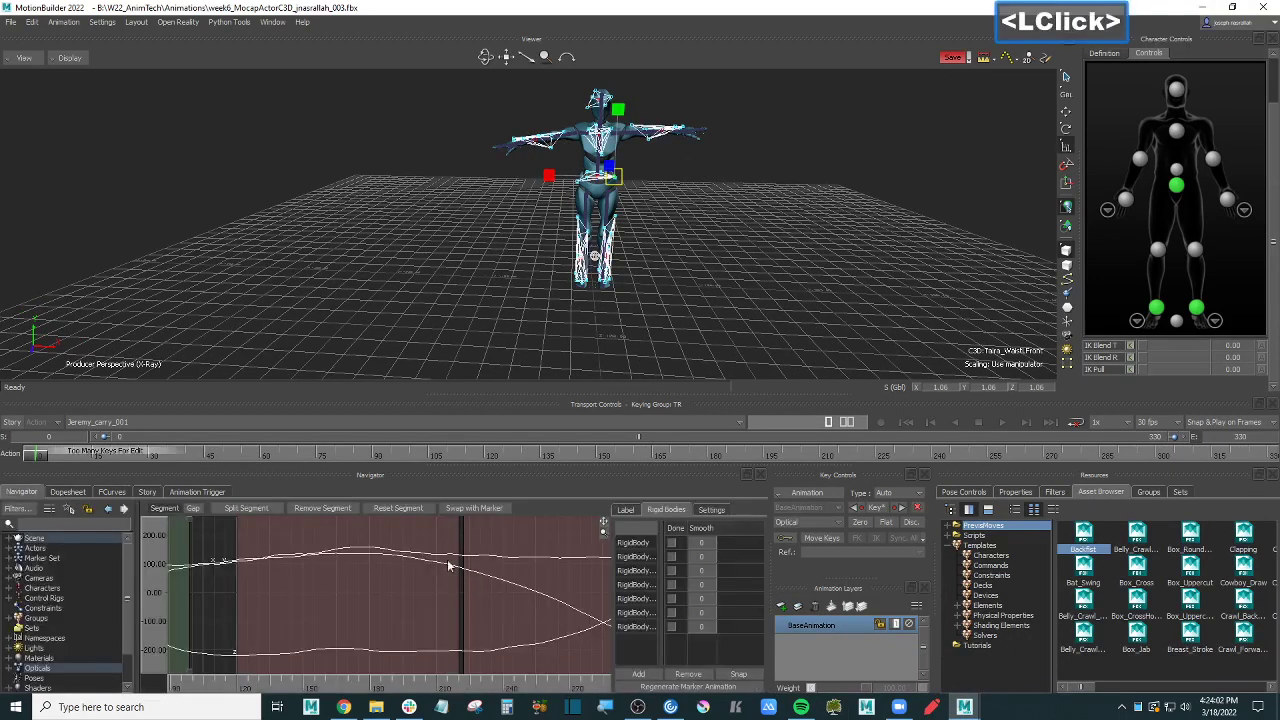
click(659, 138)
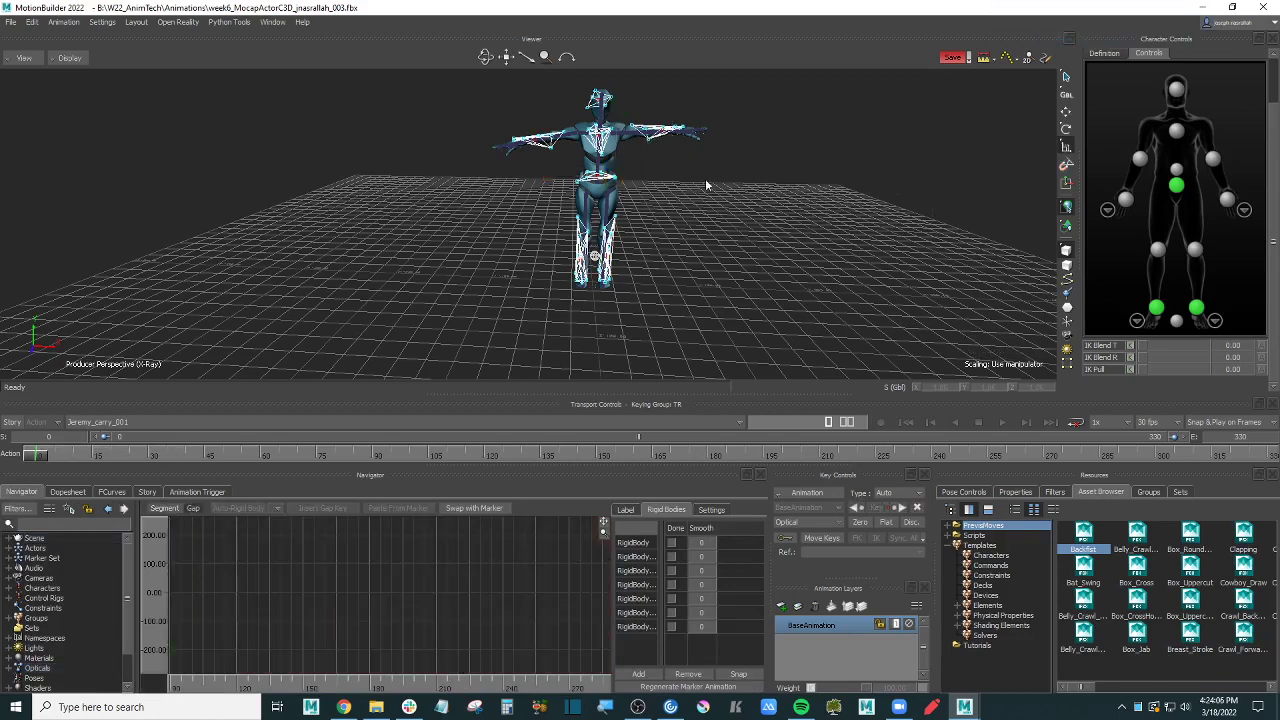
click(657, 169)
Step: Switch back to the MocapSkeleton scene, select the mocap skeleton's left forearm, examine it from the side, and clear the selection
click(974, 712)
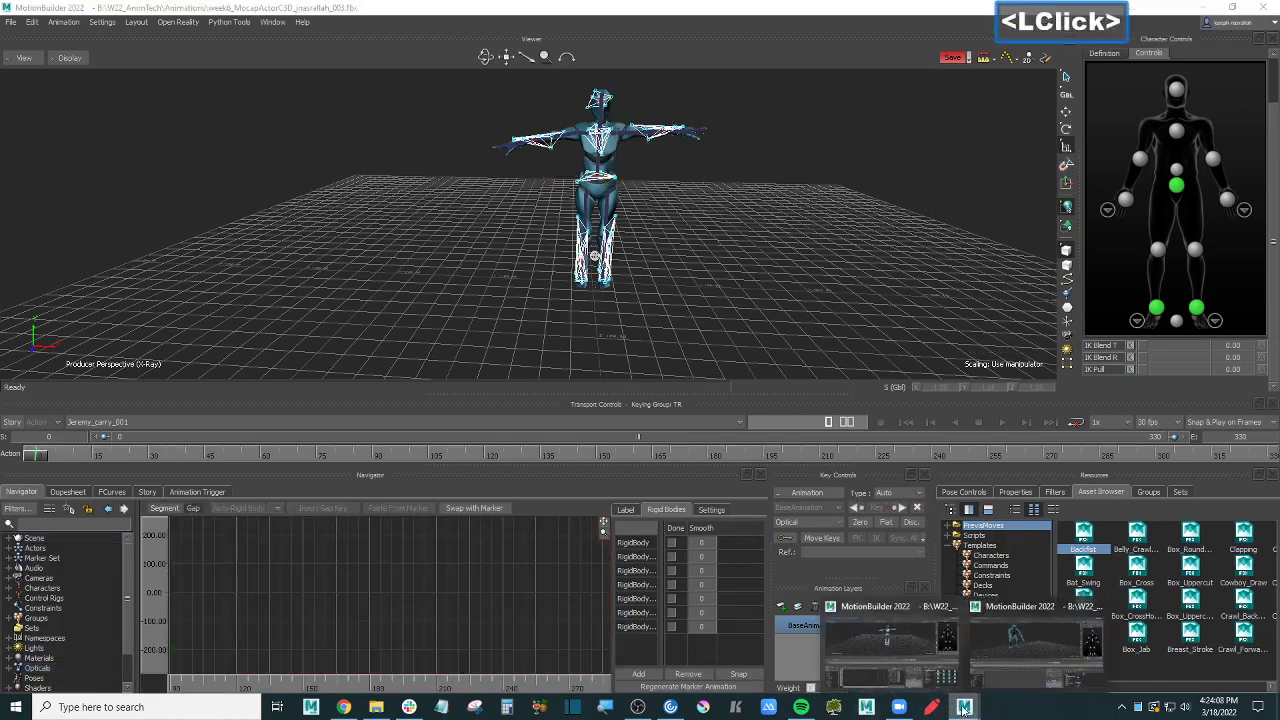
click(1012, 653)
click(467, 189)
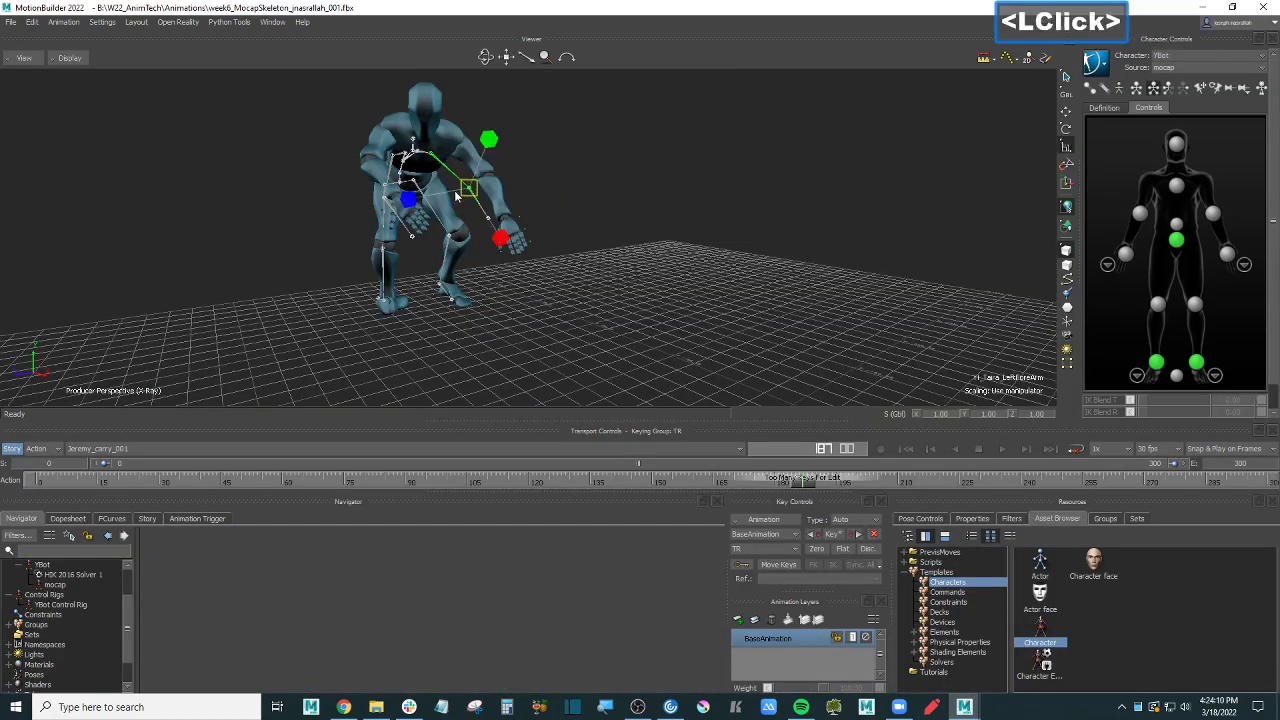
ctrl+shift+drag(603, 236, 780, 246)
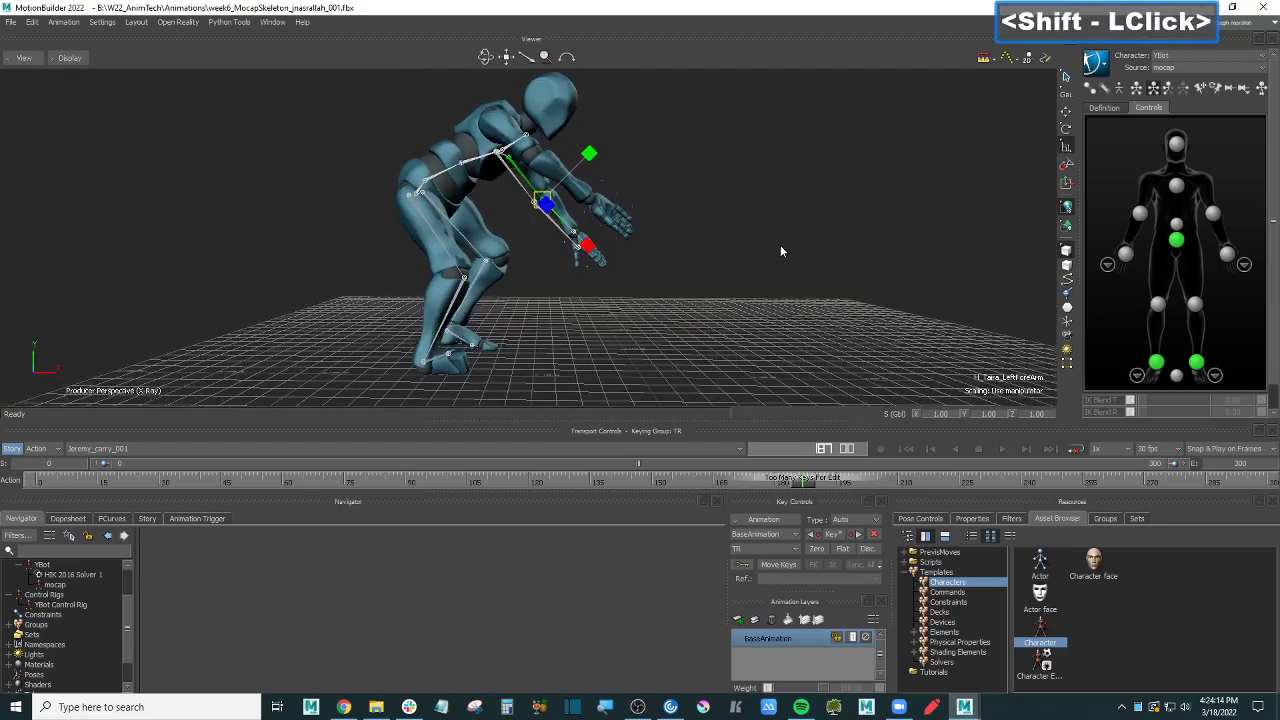
click(781, 246)
Step: Review YBot's motion from the take's start to frame 300 in Models Only display, and return to the start
click(907, 448)
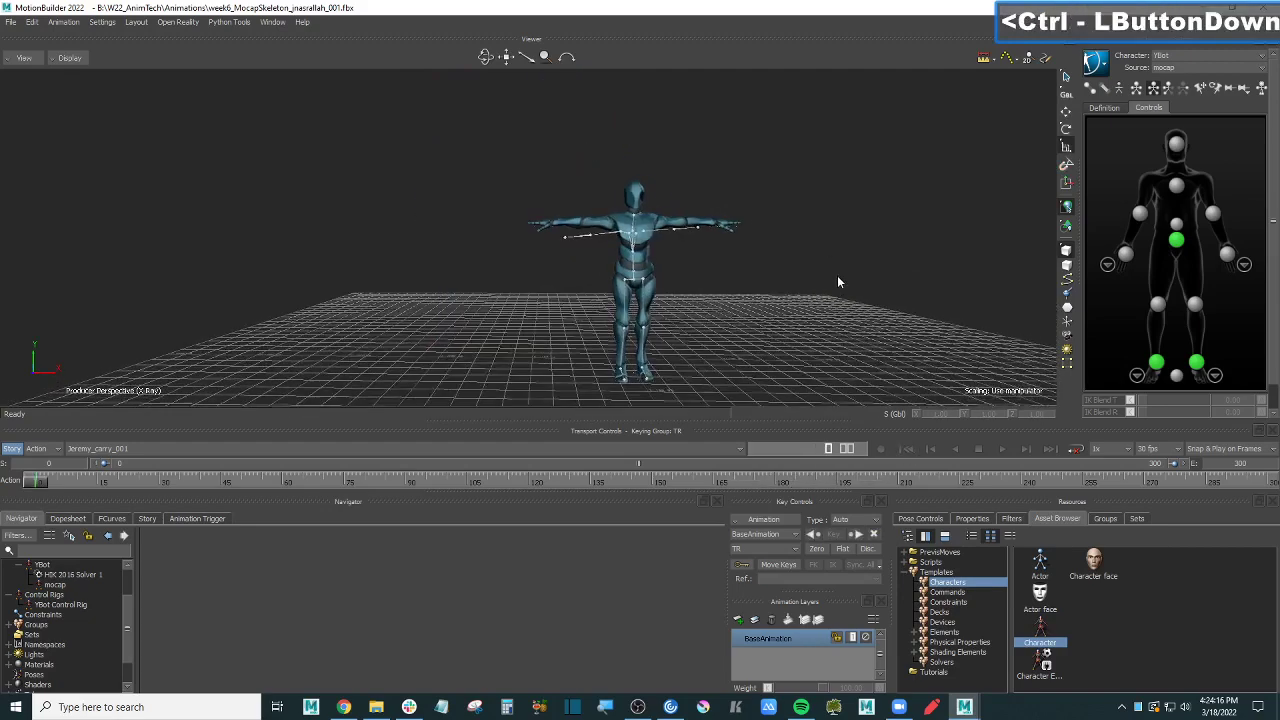
ctrl+drag(837, 275, 741, 244)
key(ctrl+space)
key(ctrl+a)
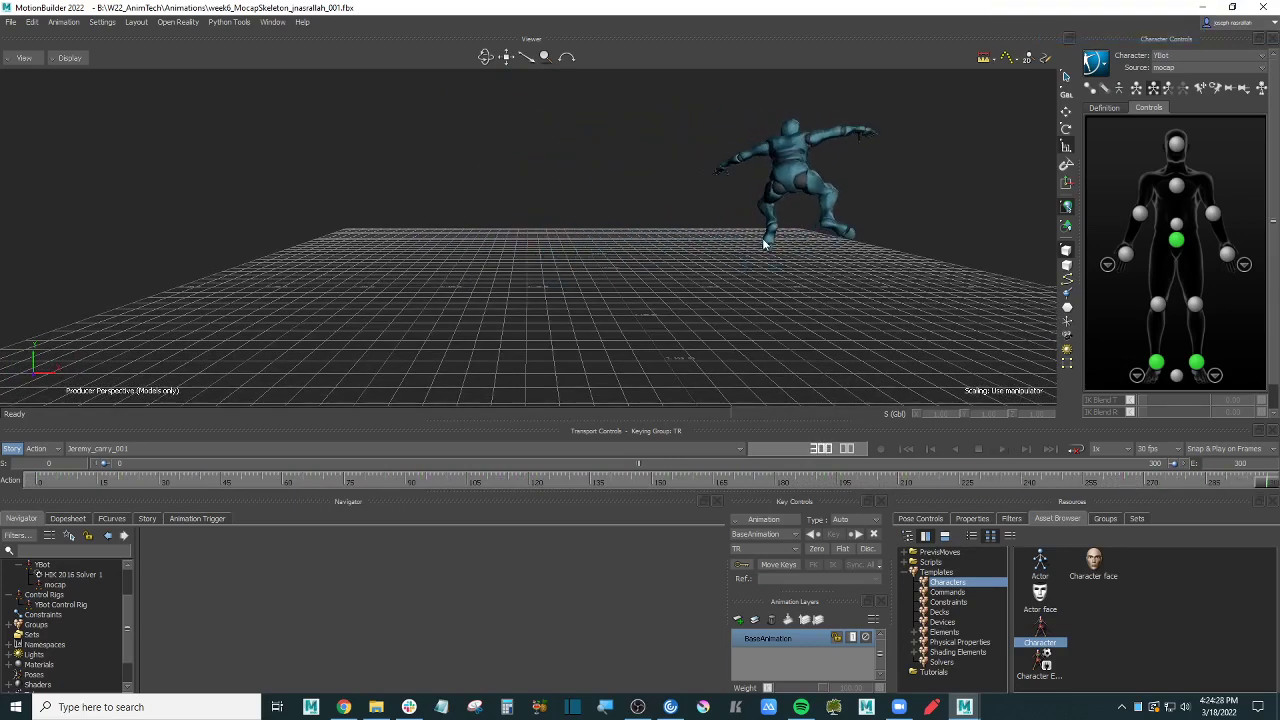
drag(354, 483, 33, 489)
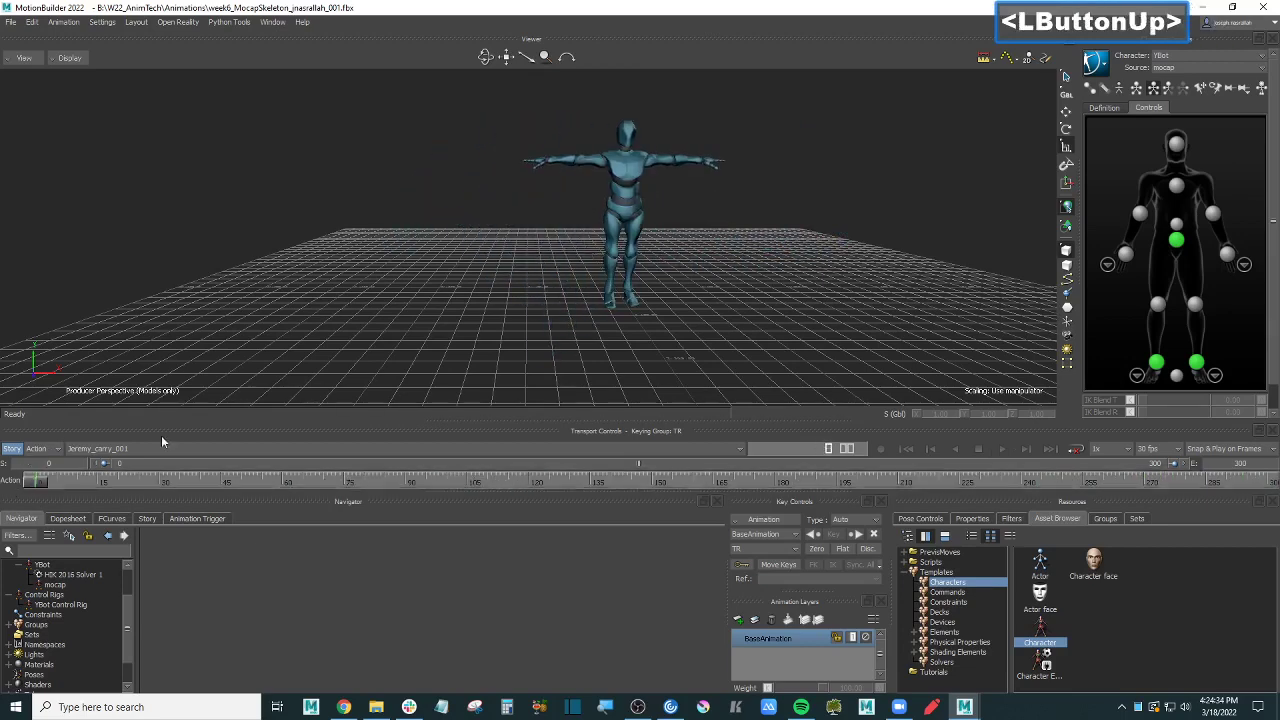
Step: Return the viewer to X-Ray display and scrub to about frame 190, examining YBot's feet against the mocap skeleton up close
ctrl+shift+drag(803, 278, 721, 241)
key(ctrl+a)
key(ctrl+a)
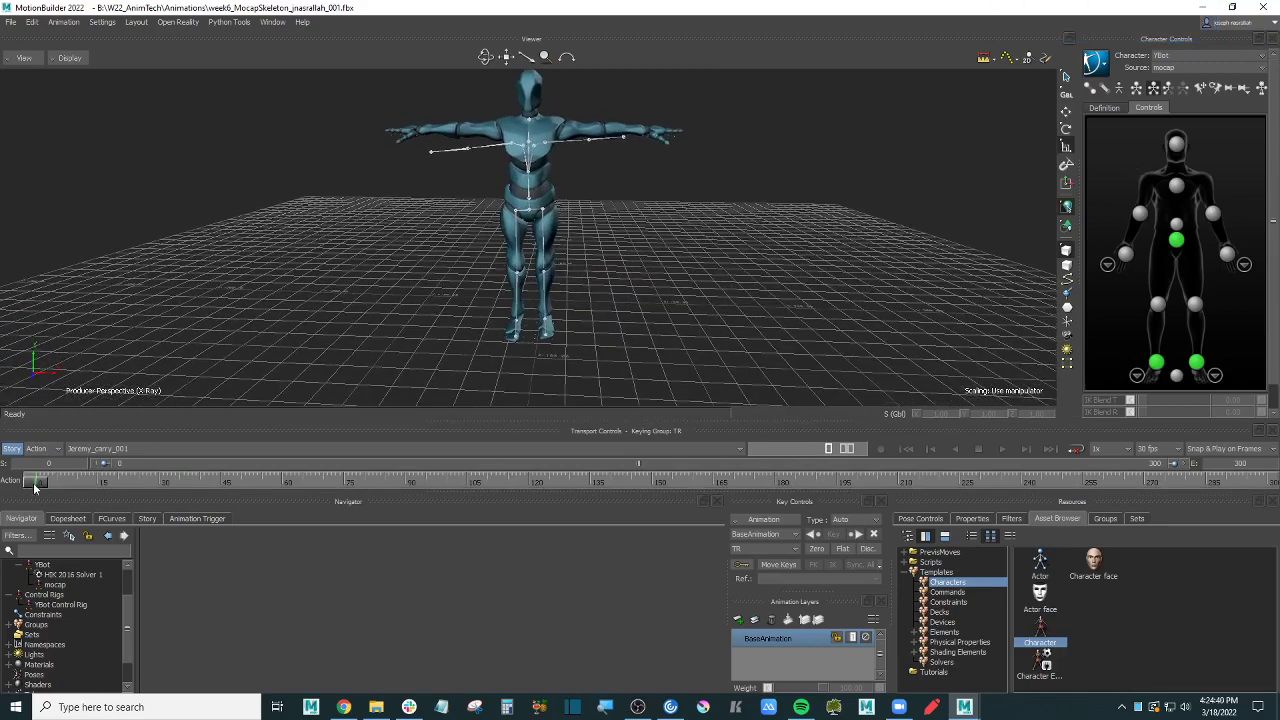
drag(34, 487, 540, 481)
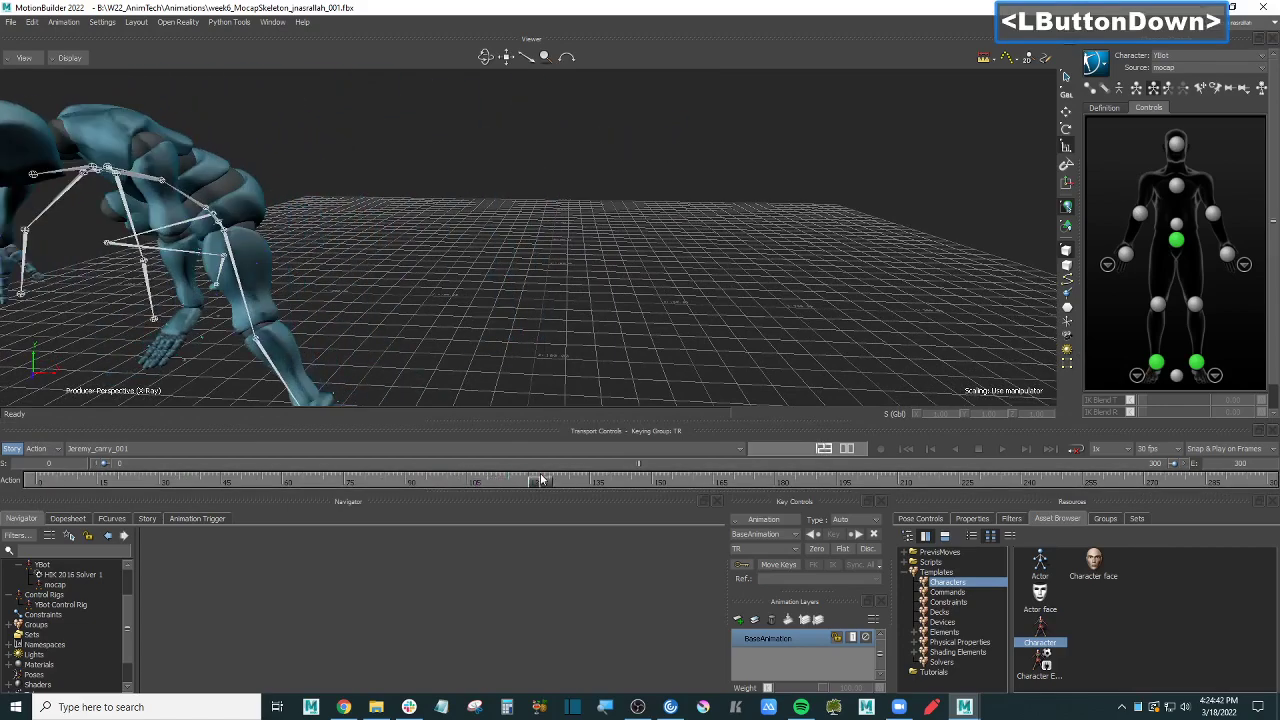
shift+drag(450, 230, 530, 290)
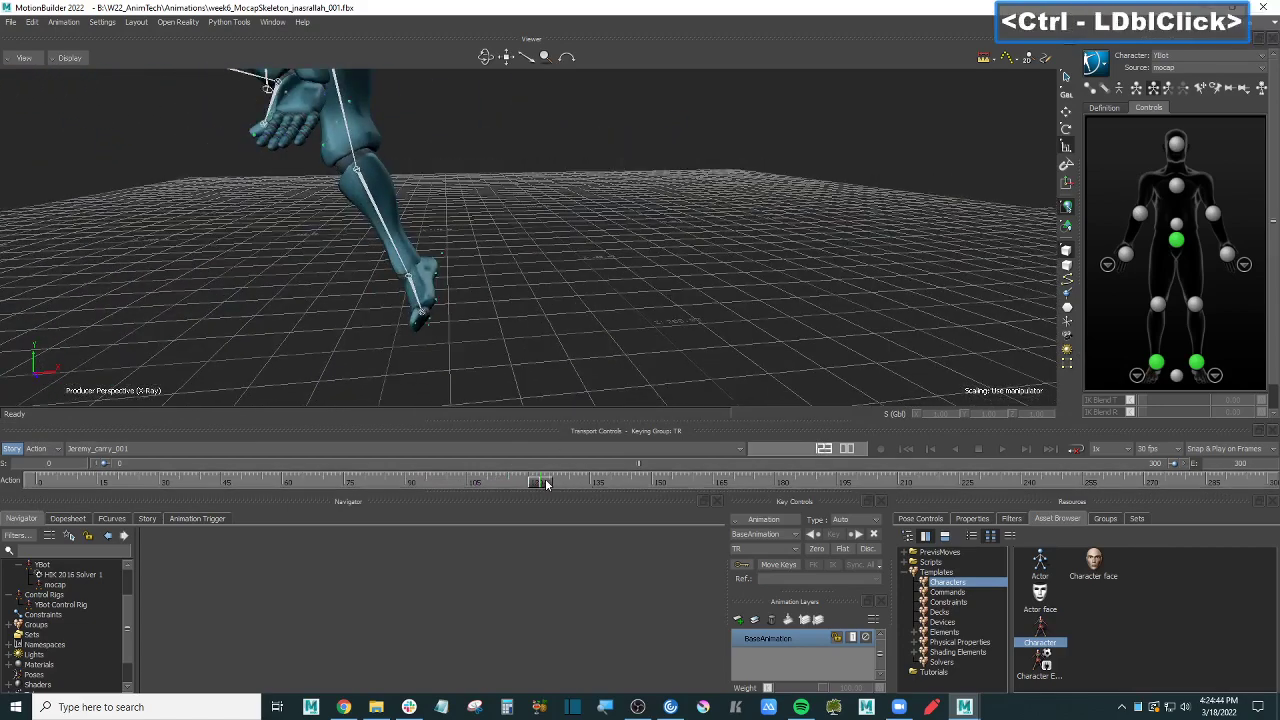
drag(546, 484, 700, 482)
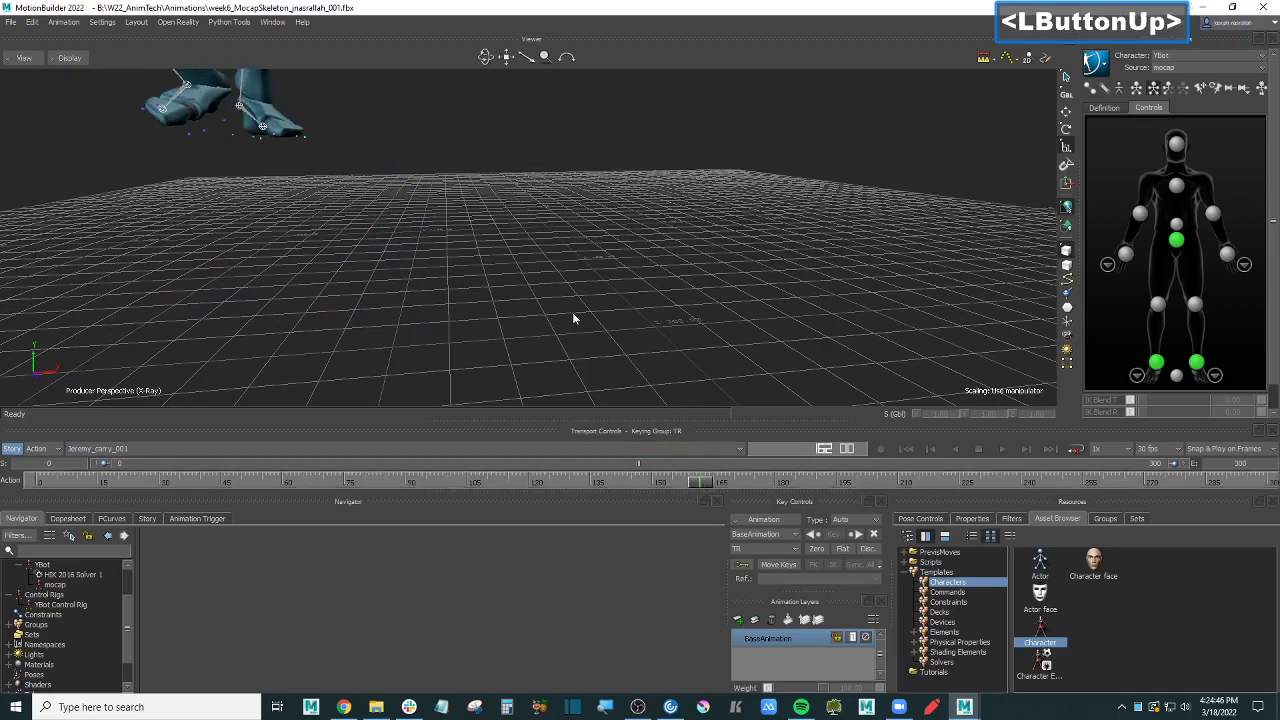
shift+drag(573, 318, 552, 270)
drag(703, 483, 822, 484)
shift+drag(446, 297, 492, 320)
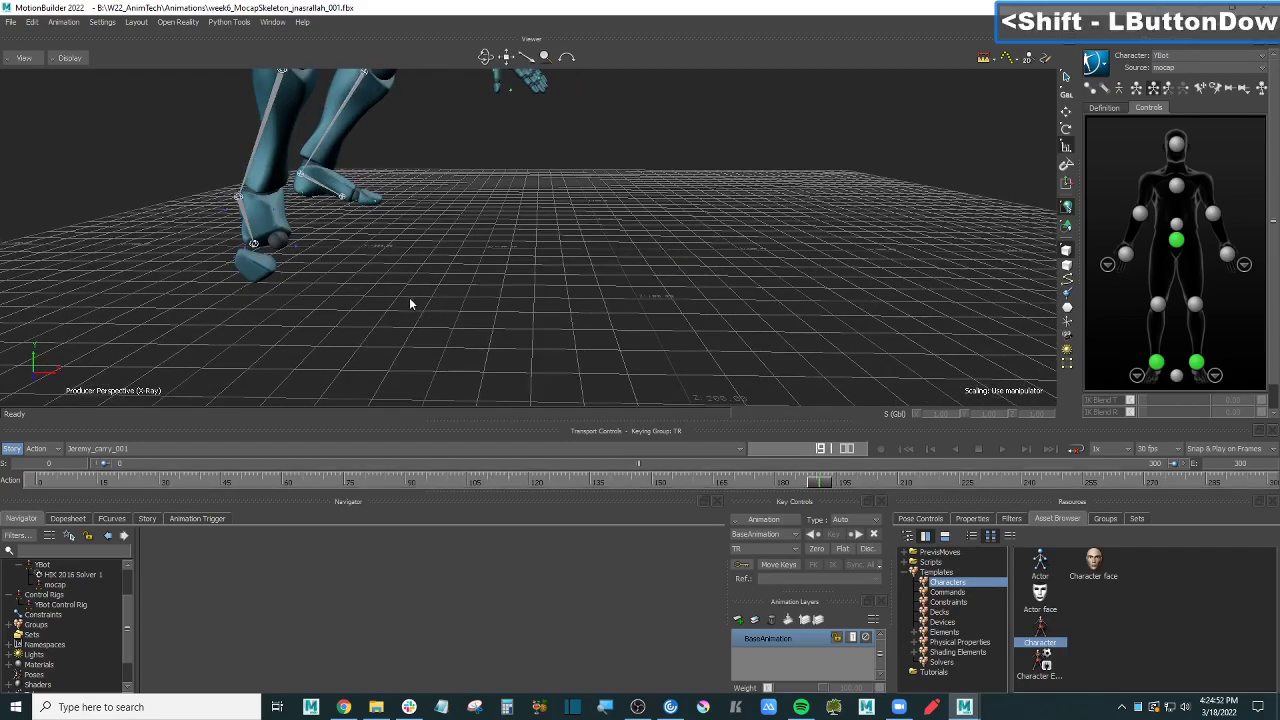
Step: Try the right ankle effector with IK Blend T at 0 and scrub back to compare the foot with the mocap skeleton
click(1156, 364)
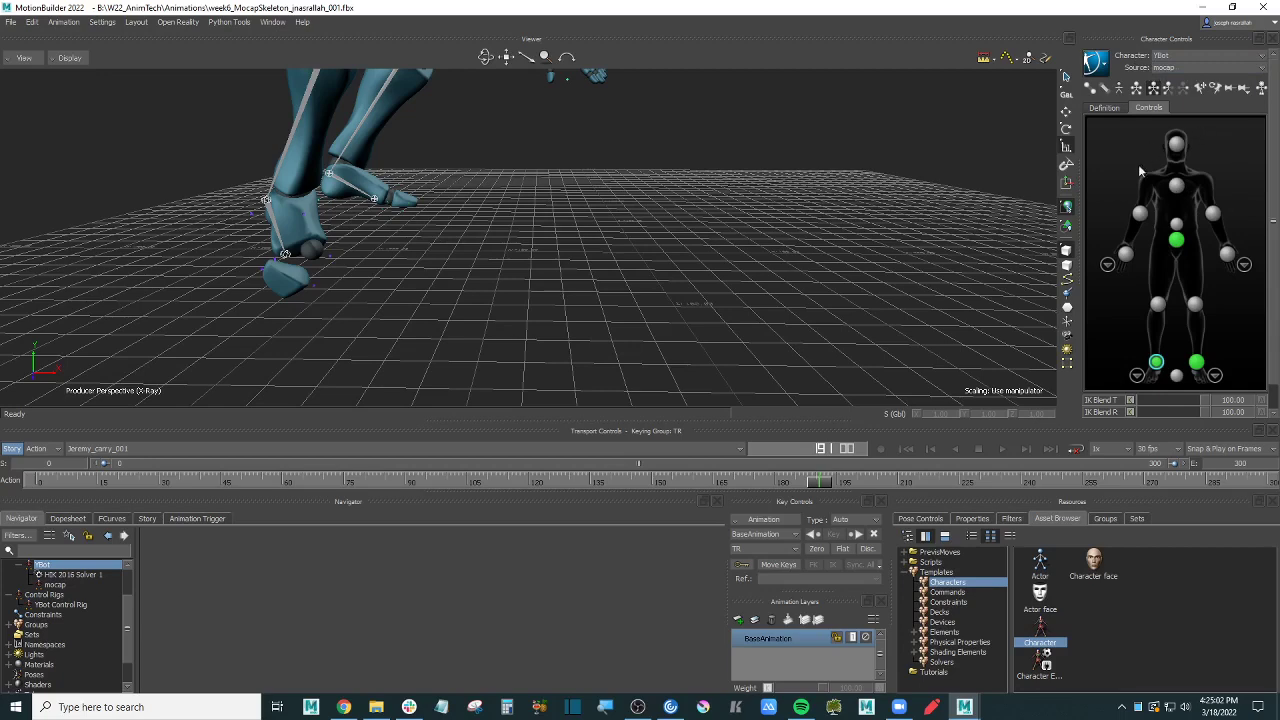
click(1276, 258)
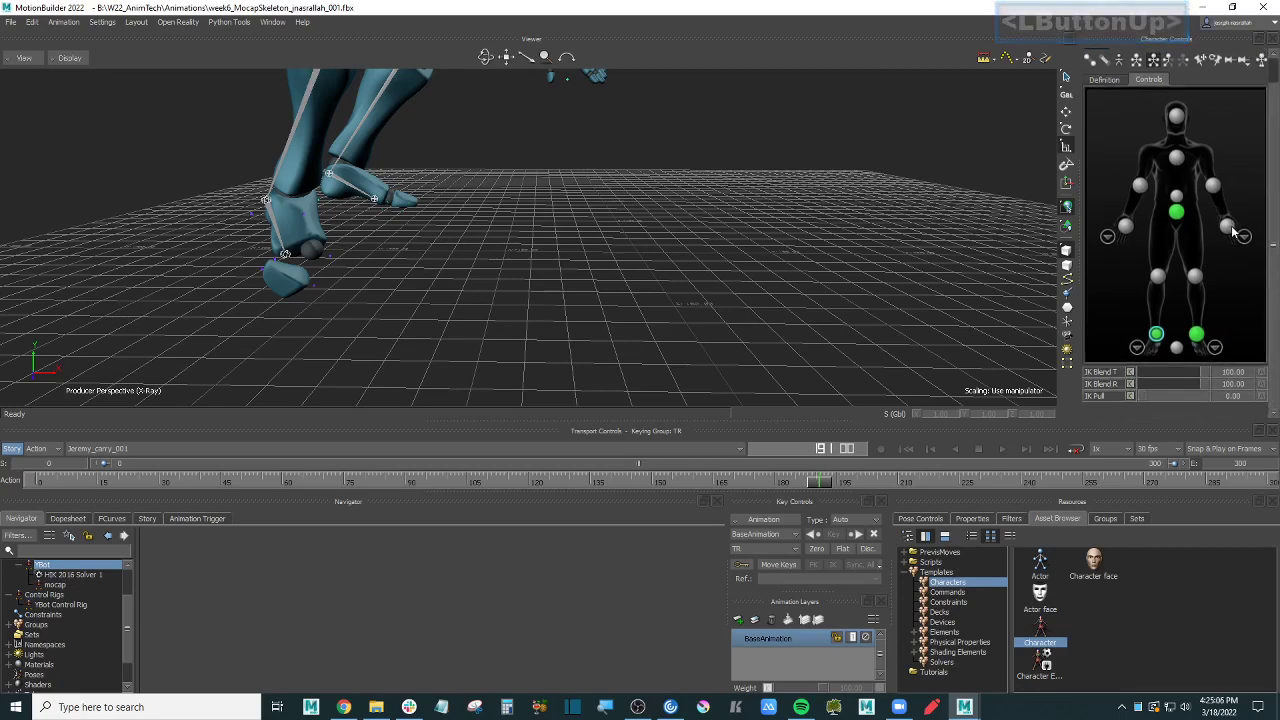
drag(1197, 377, 1138, 378)
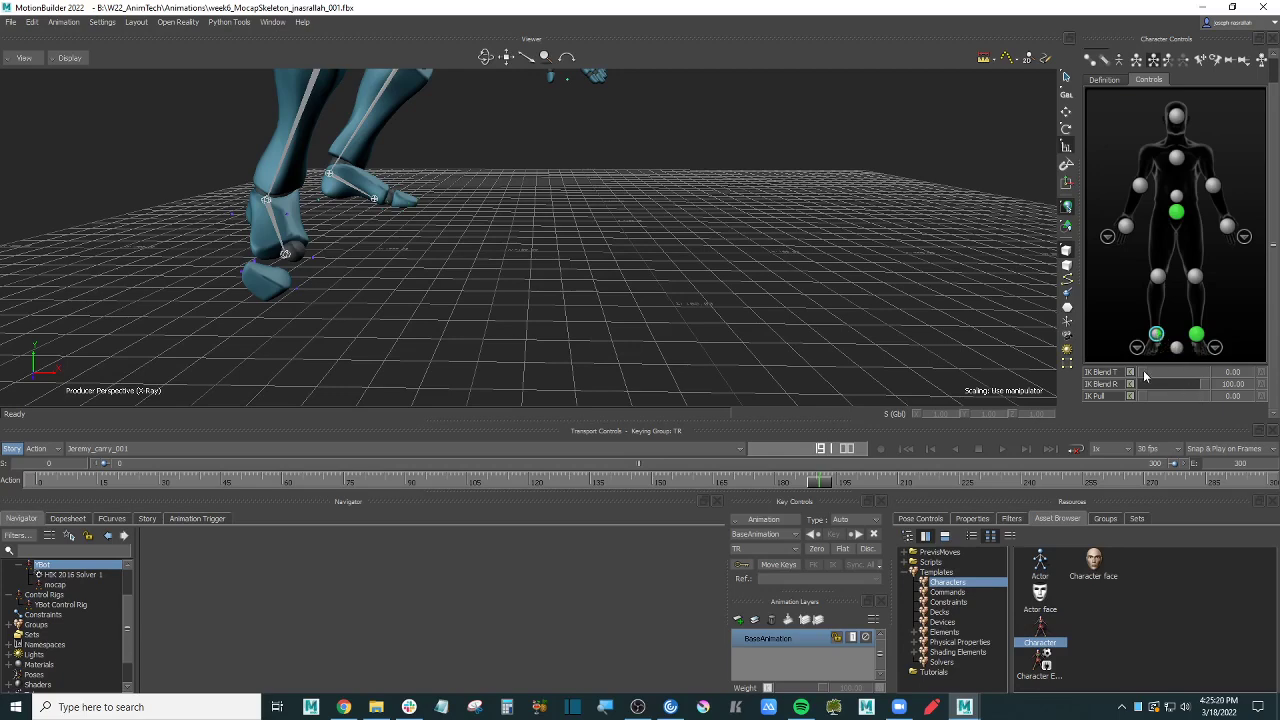
drag(1145, 370, 1128, 370)
mouse_move(1145, 372)
mouse_down()
mouse_move(1191, 381)
mouse_move(1132, 378)
mouse_up()
drag(836, 481, 774, 458)
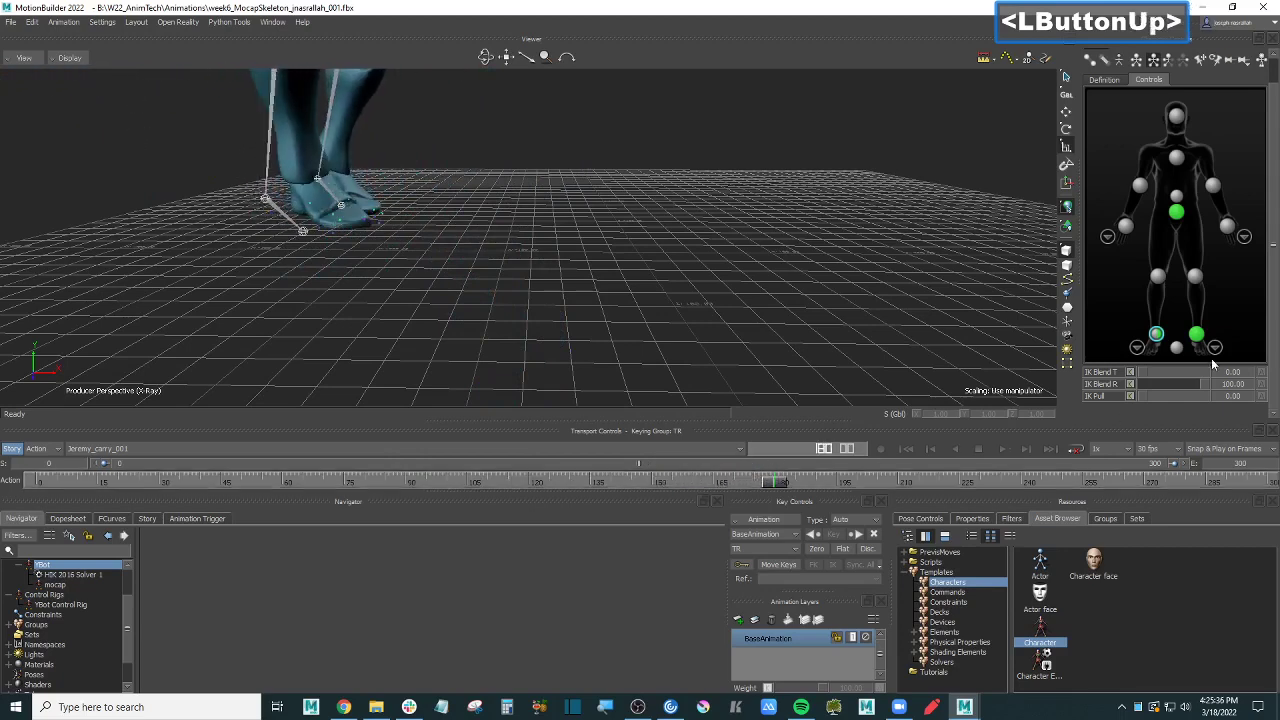
Step: Restore the right ankle's IK Blend T to 100 and check both feet against the mocap skeleton
drag(1177, 372, 1228, 371)
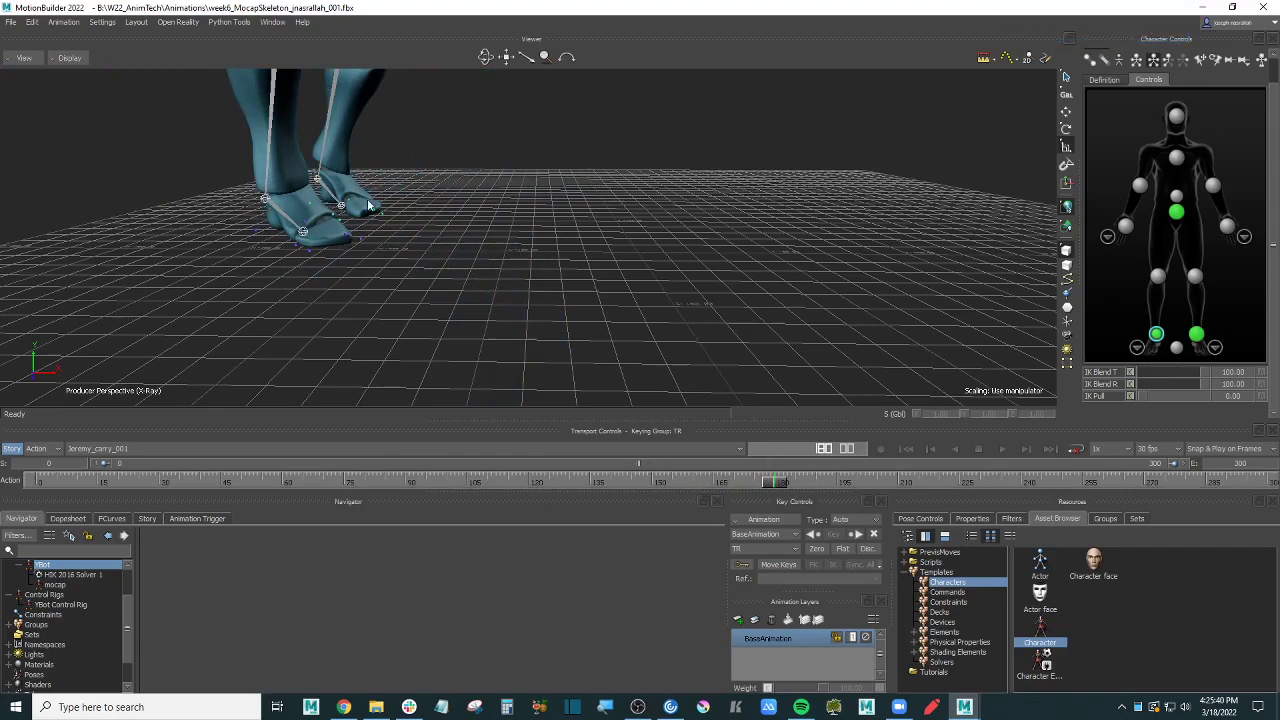
shift+drag(367, 198, 433, 234)
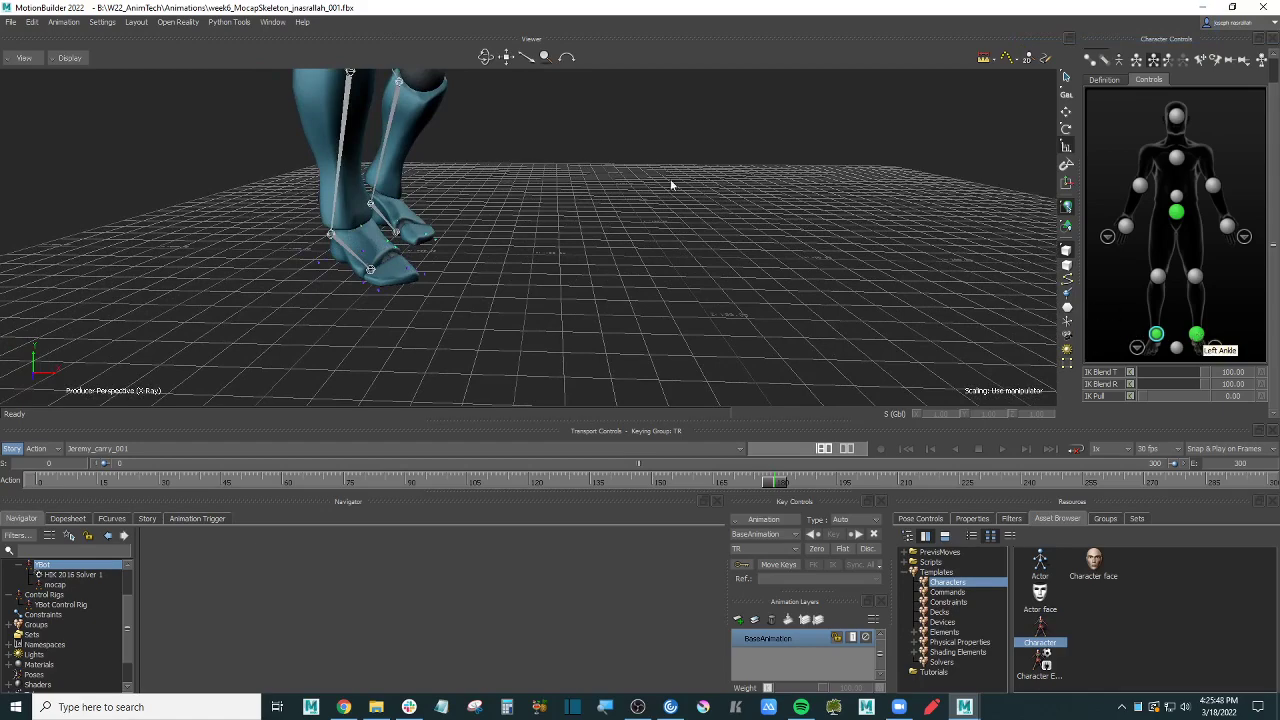
ctrl+drag(671, 181, 690, 249)
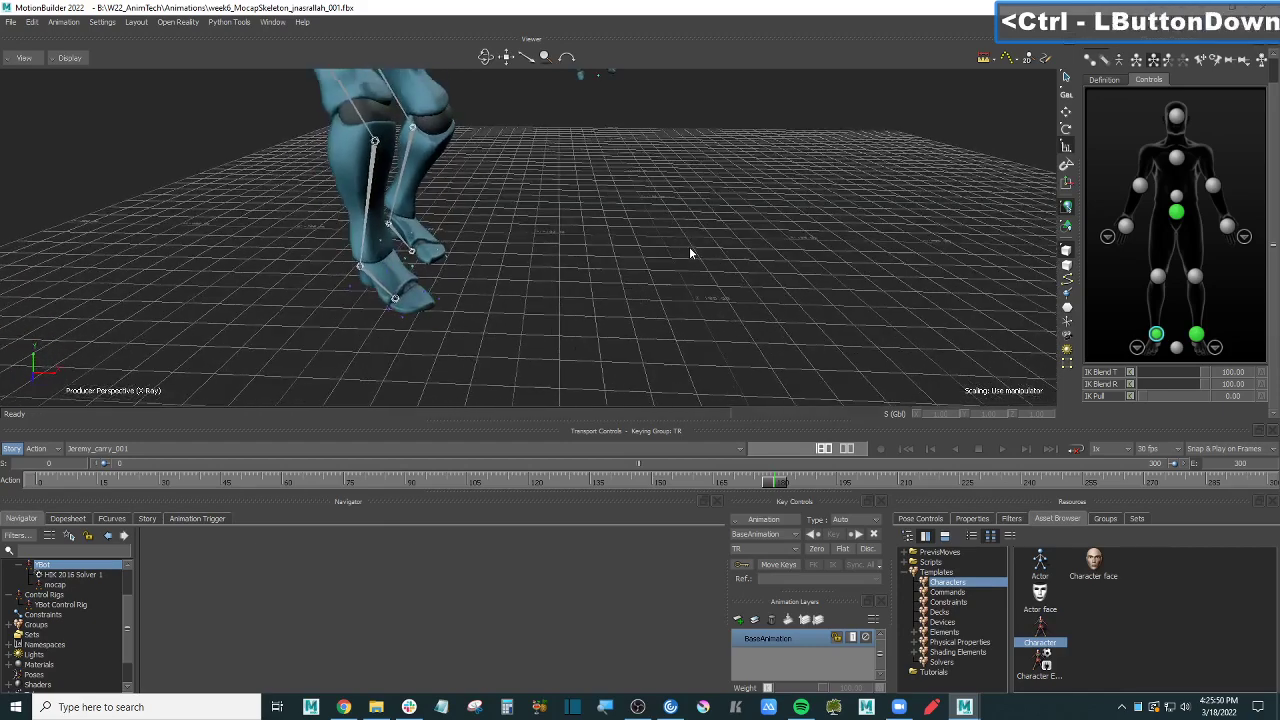
Step: Select YBot's hips and both ankle effectors together and scrub to frame 185 to examine the feet
shift+click(1190, 334)
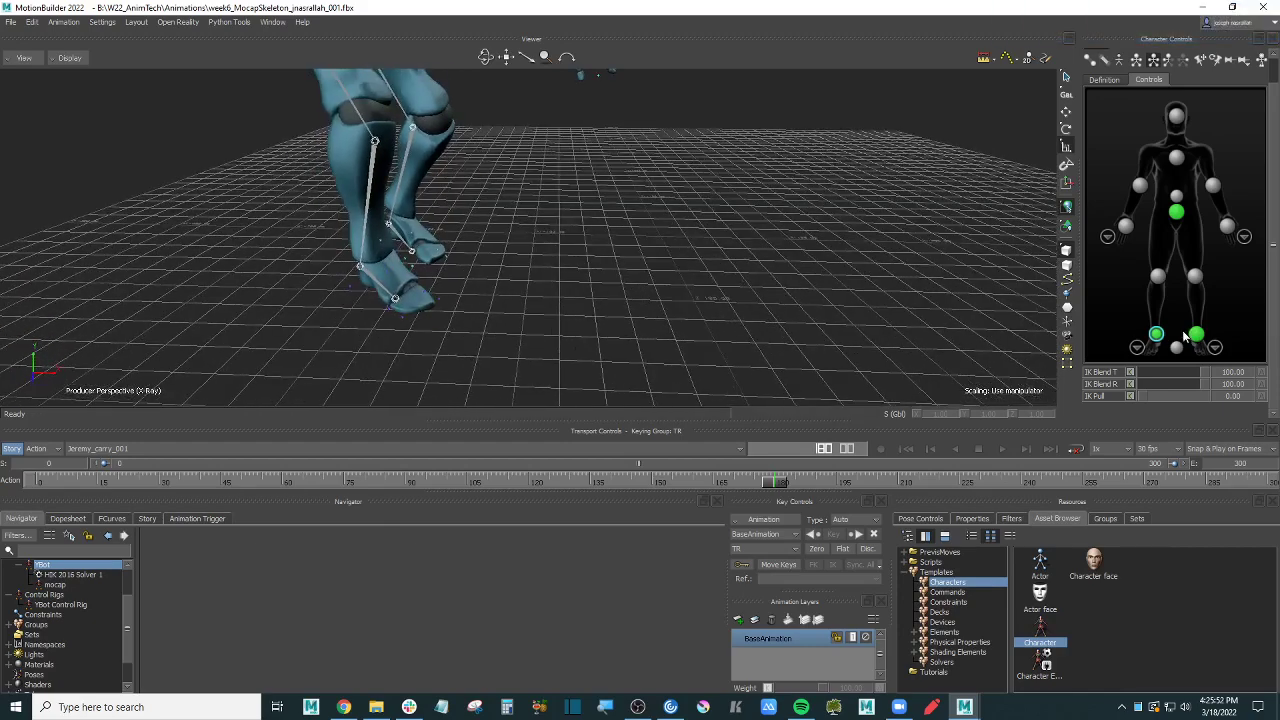
click(1178, 213)
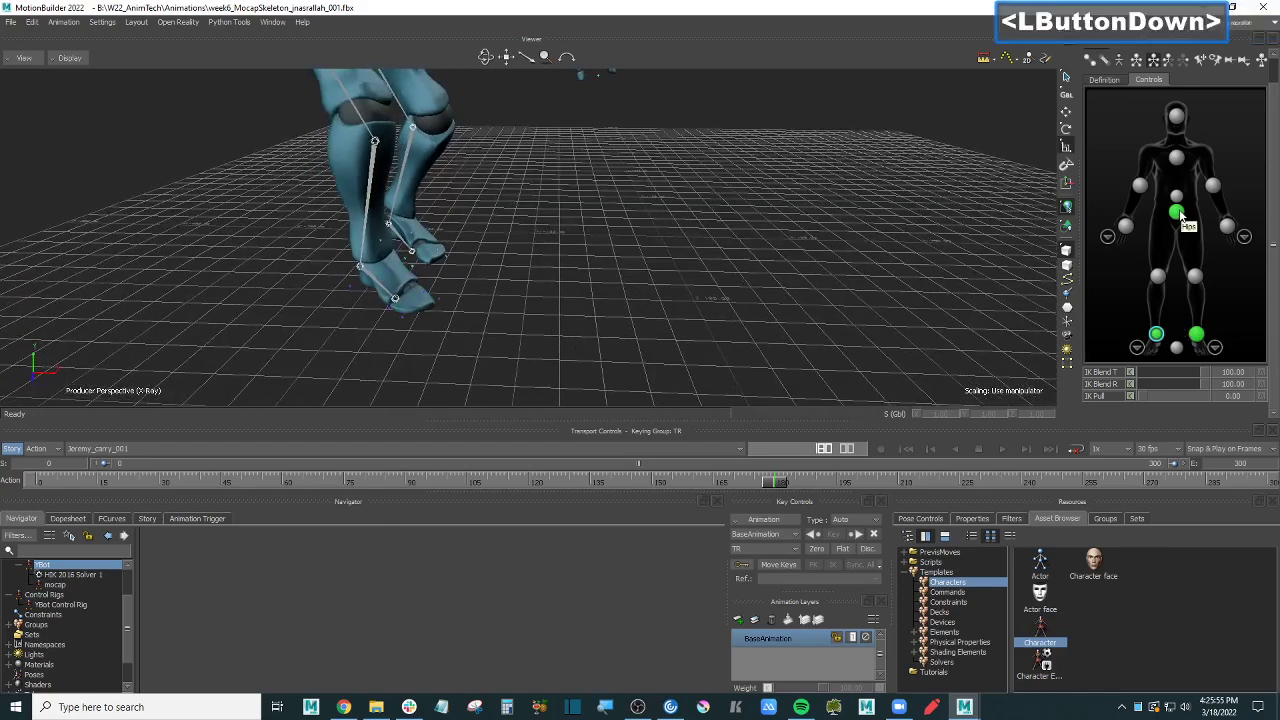
ctrl+click(1156, 334)
ctrl+click(1197, 334)
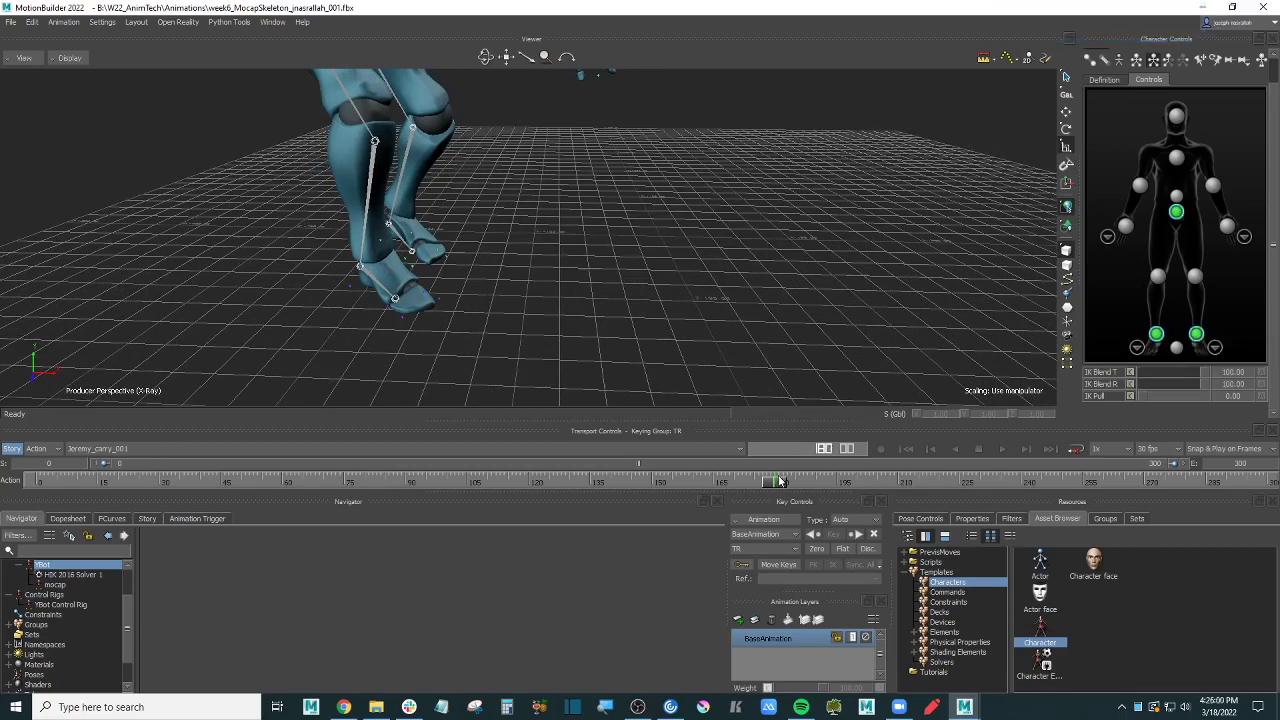
mouse_move(775, 485)
mouse_down()
mouse_move(837, 485)
mouse_move(799, 485)
mouse_up()
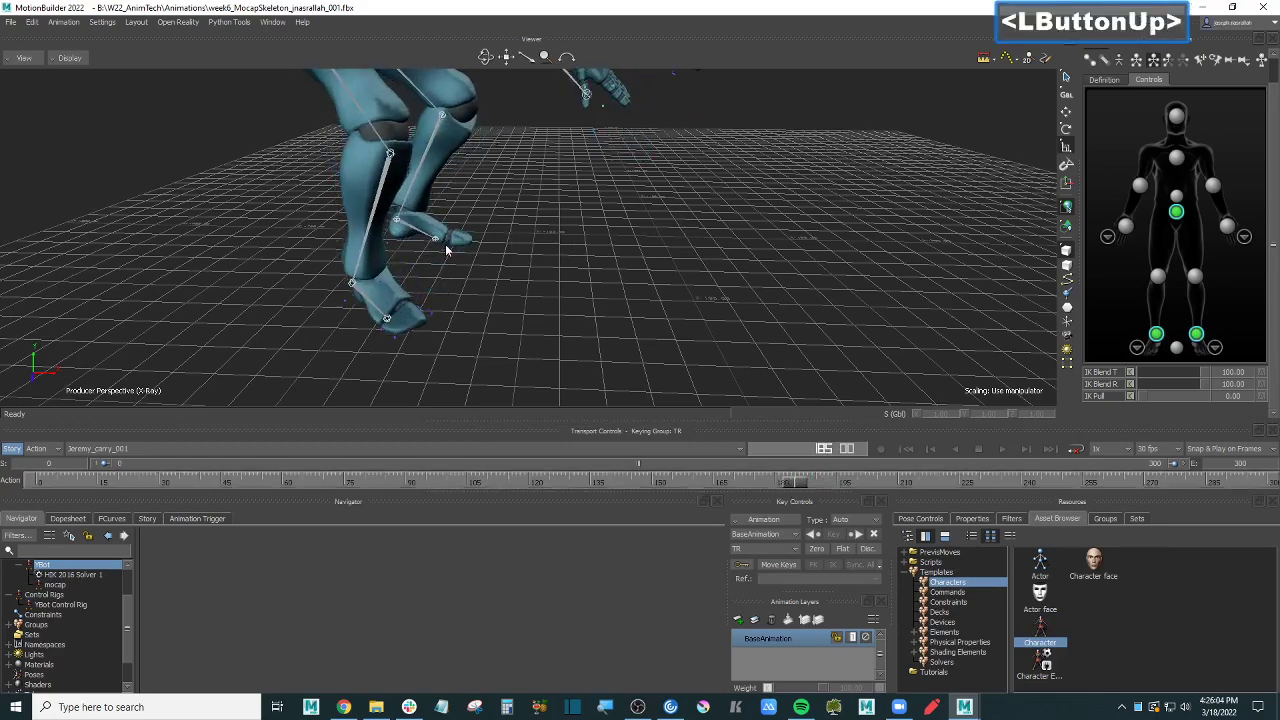
ctrl+drag(447, 250, 625, 260)
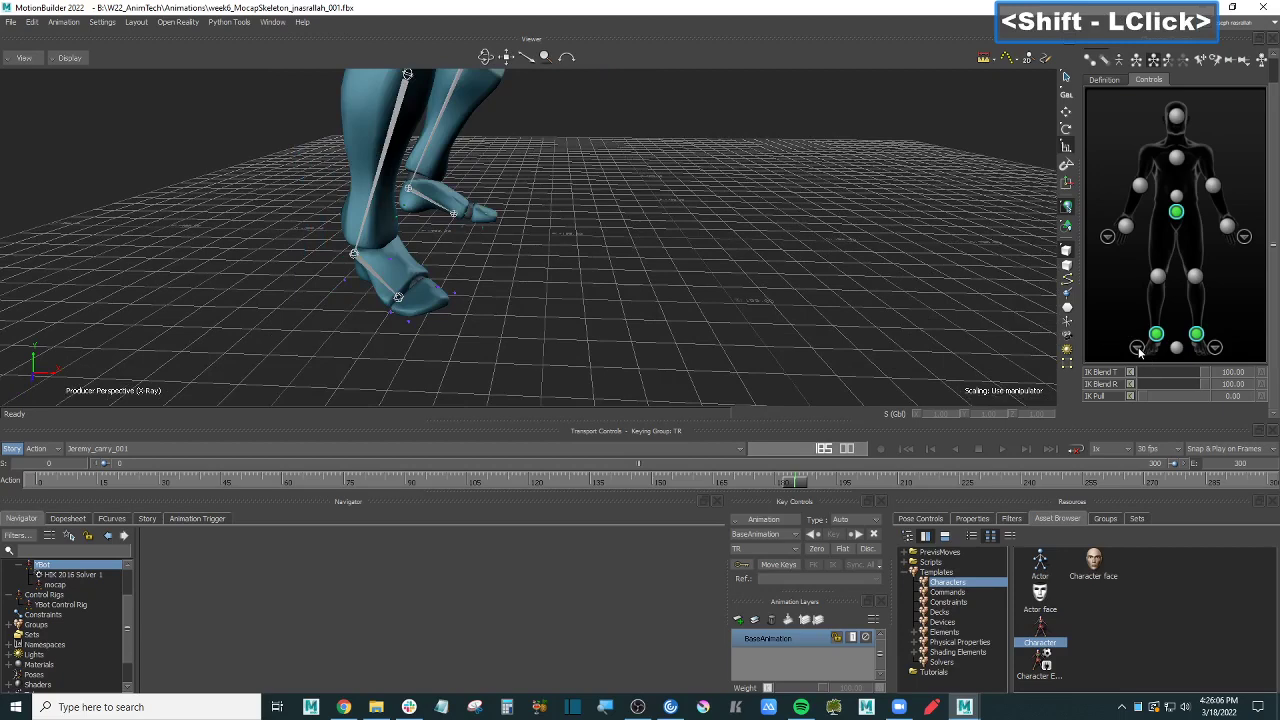
Step: Open the right foot's controls, select the effector at the ball of the foot, and try its IK Blend T a few frames further on
click(1138, 348)
click(1180, 230)
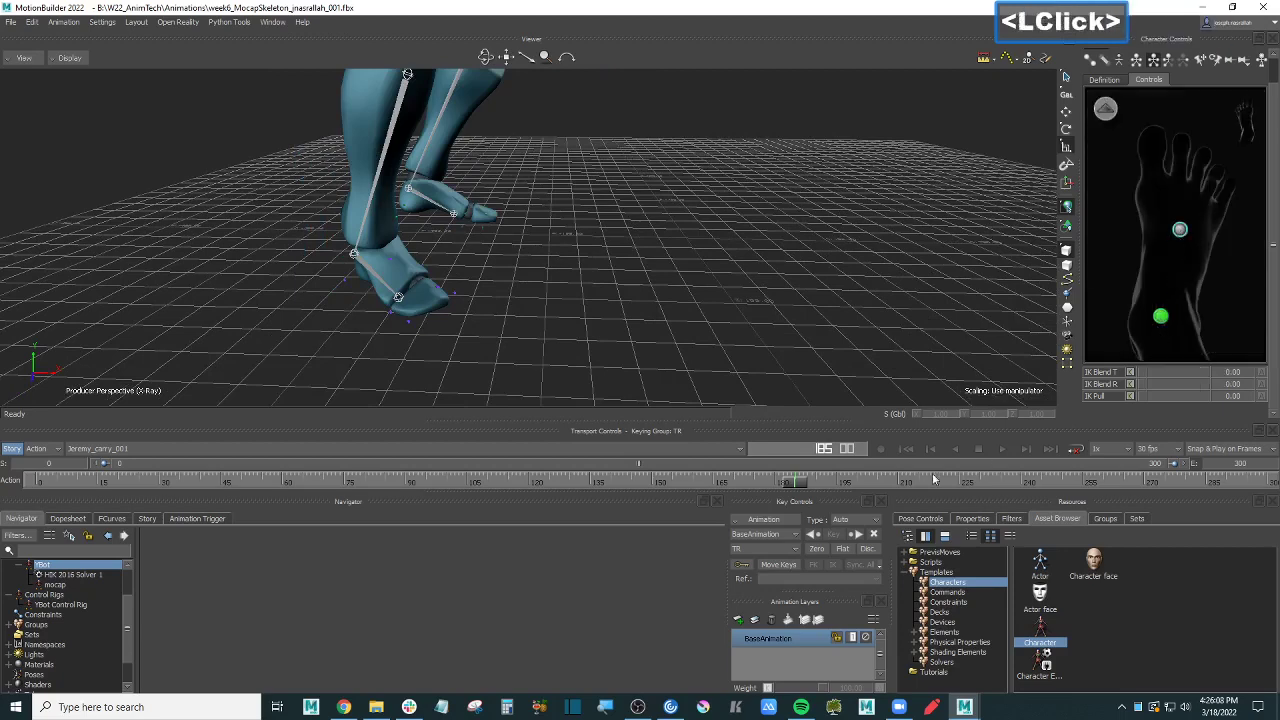
mouse_move(793, 486)
mouse_down()
mouse_move(758, 486)
mouse_move(810, 482)
mouse_up()
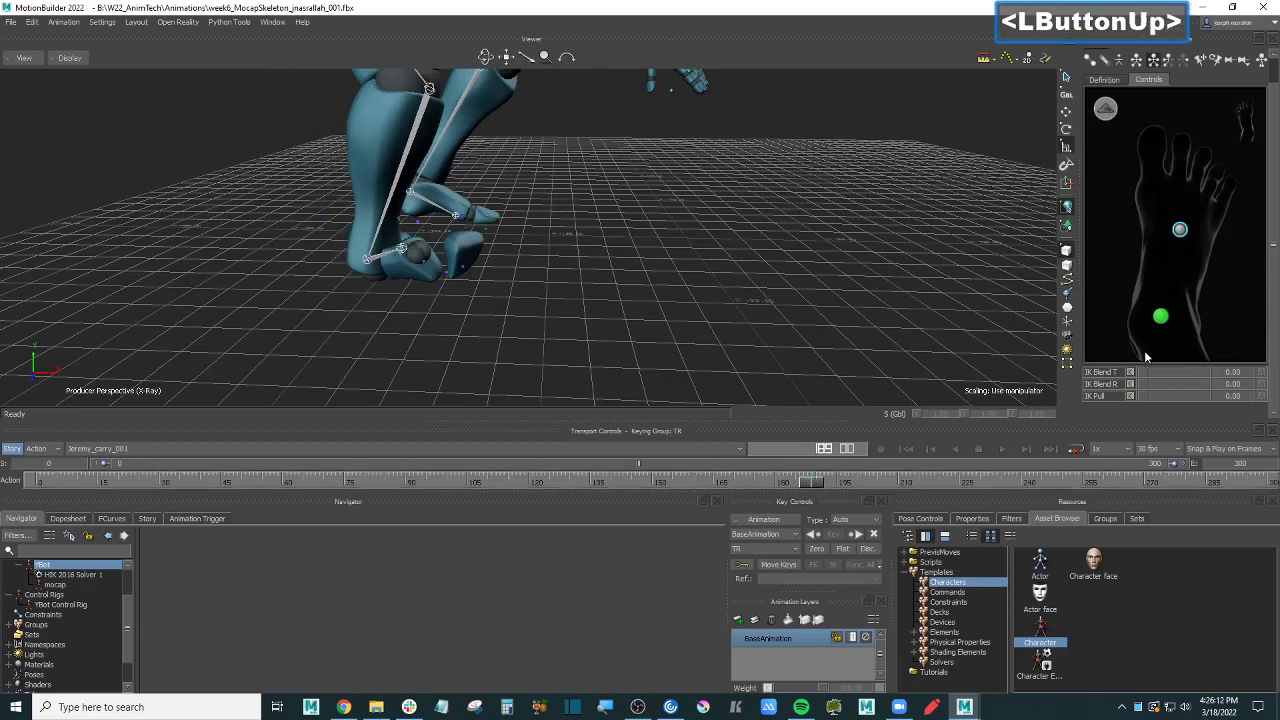
drag(1160, 371, 1128, 378)
Step: Return to YBot's full-body controls and bring its character and source settings back into view
click(1105, 109)
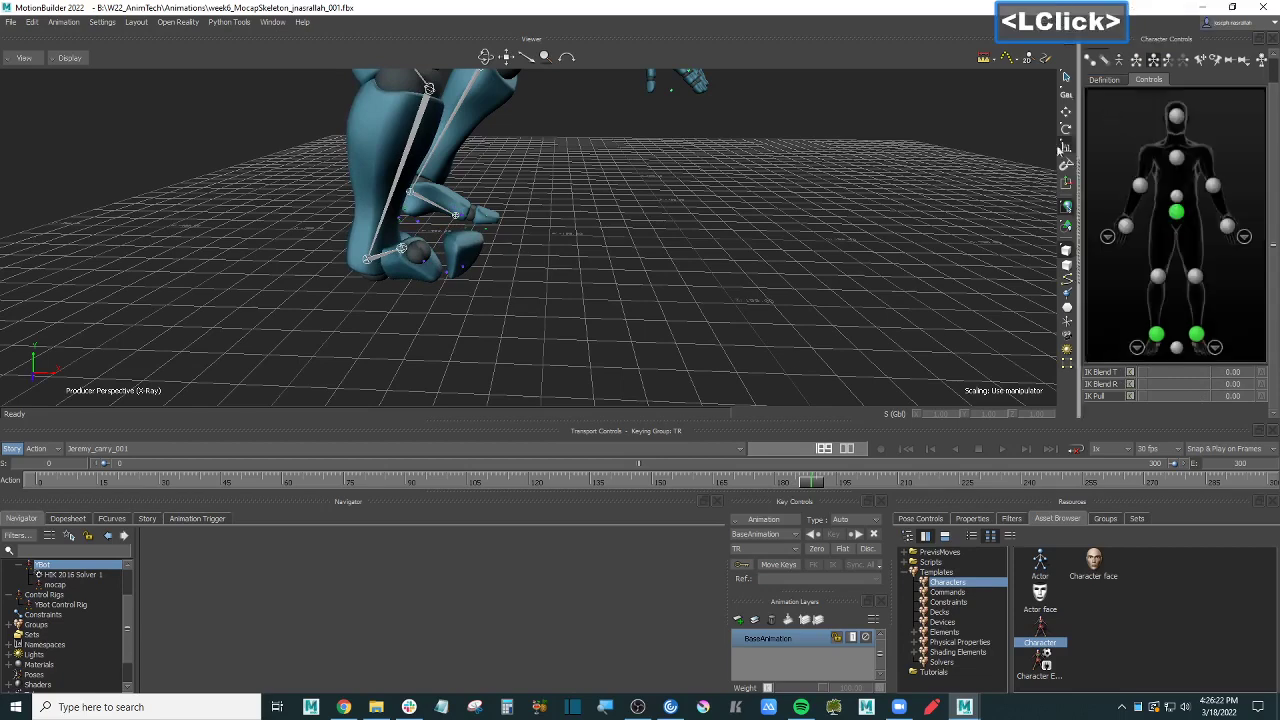
scroll(876, 207, down, 2)
scroll(878, 207, up, 2)
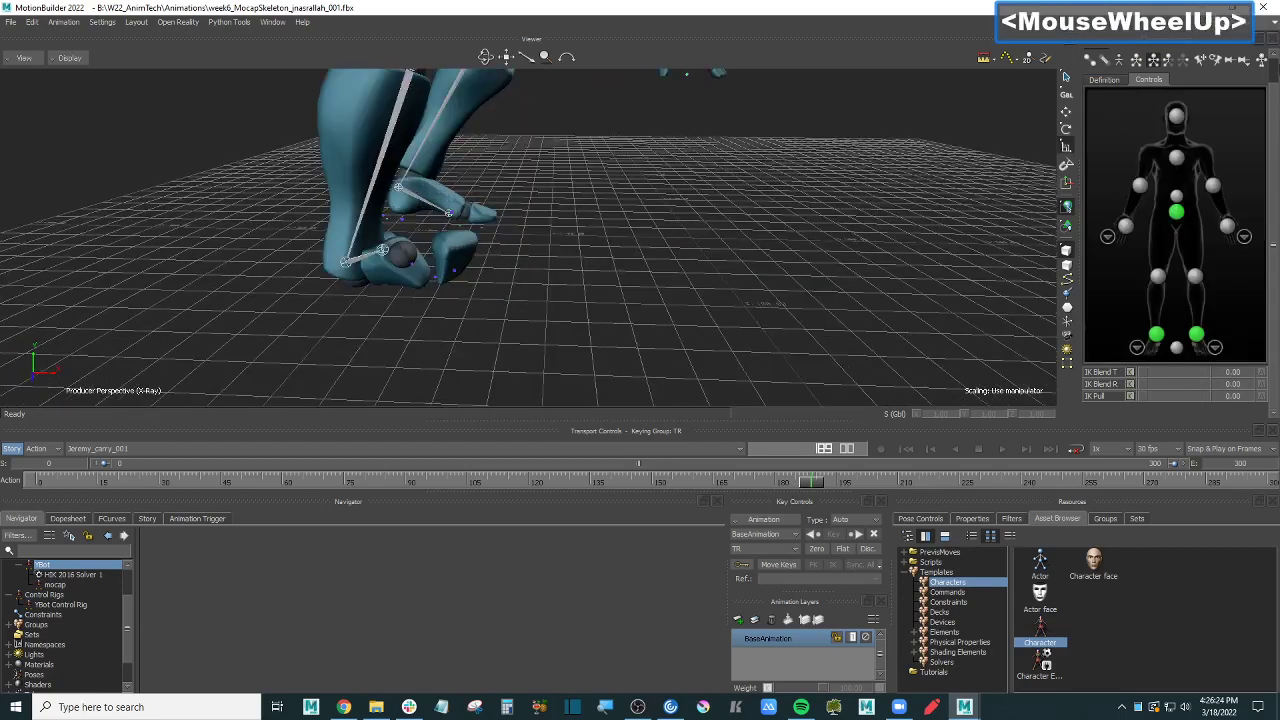
click(1273, 76)
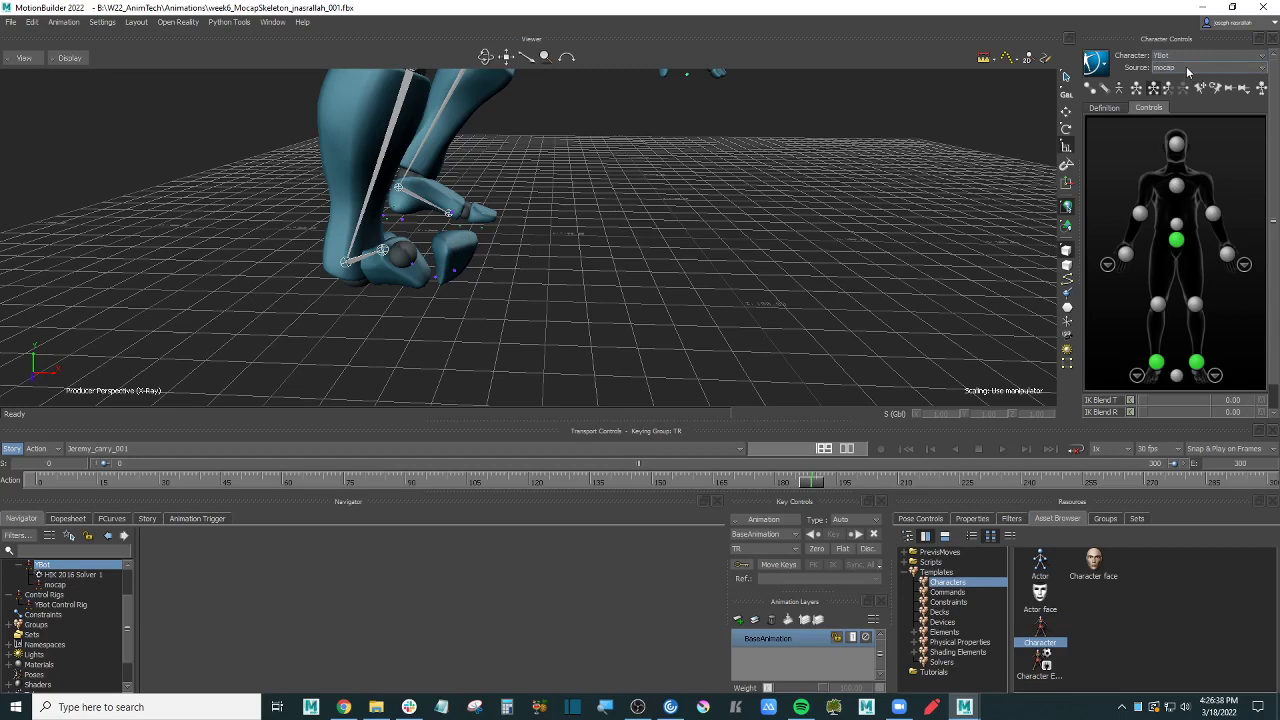
Step: Bake the retargeted mocap motion onto YBot's control rig
click(1097, 66)
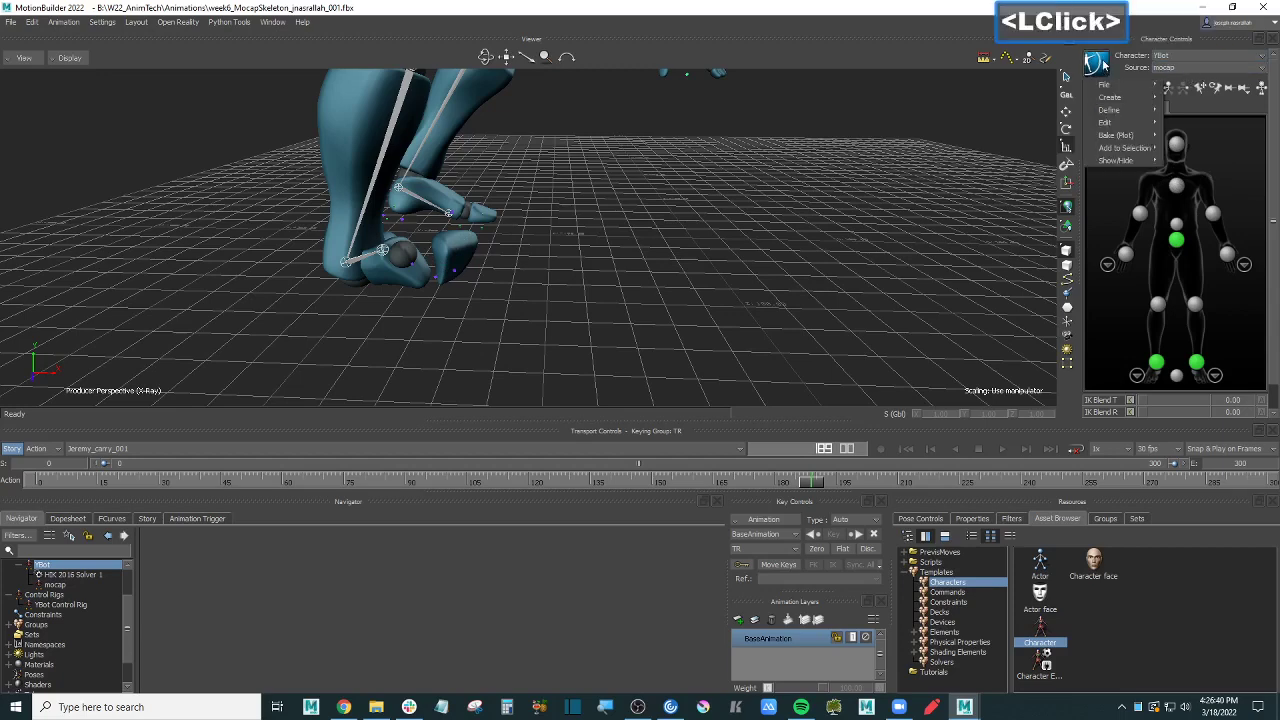
mouse_move(1125, 135)
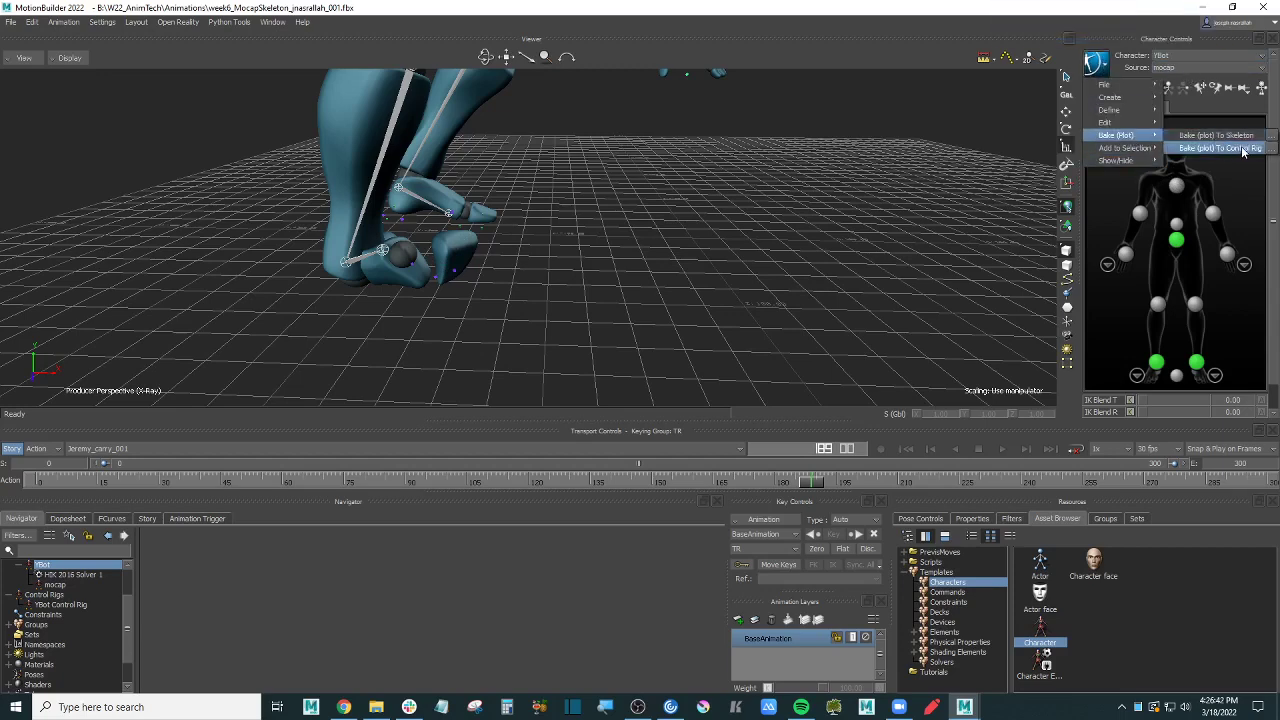
click(1243, 149)
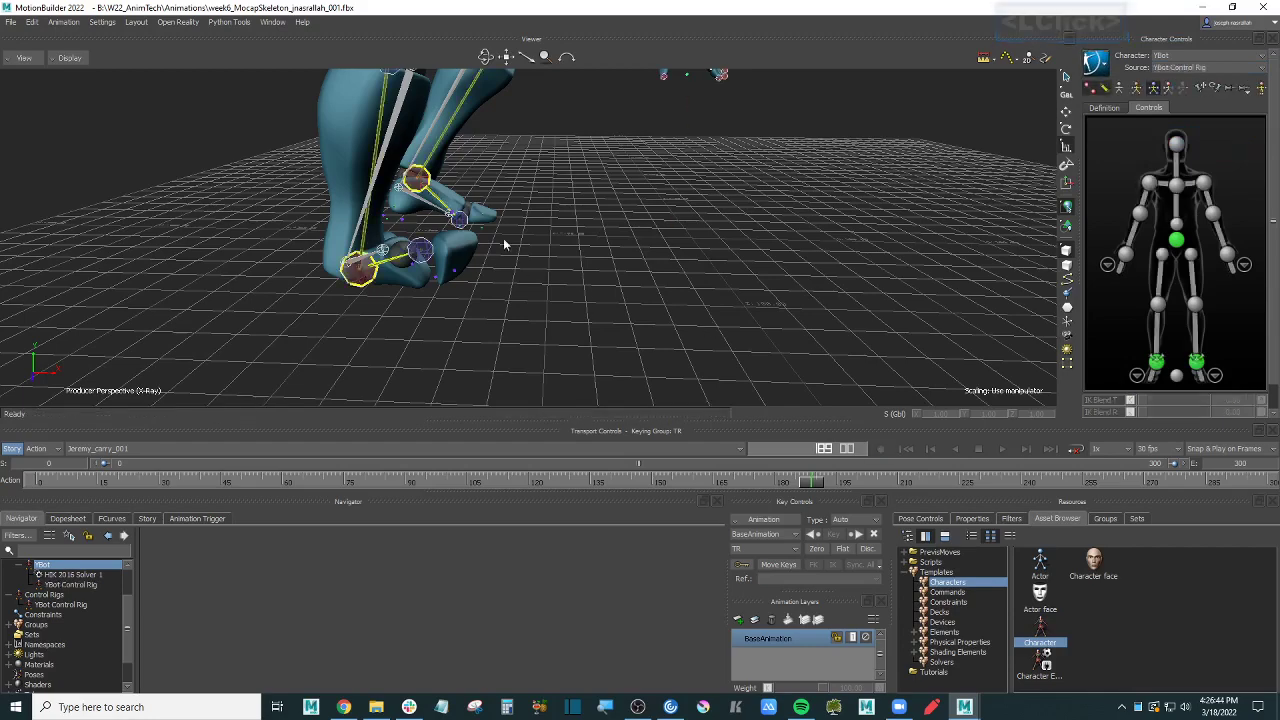
ctrl+click(607, 261)
shift+drag(607, 261, 682, 207)
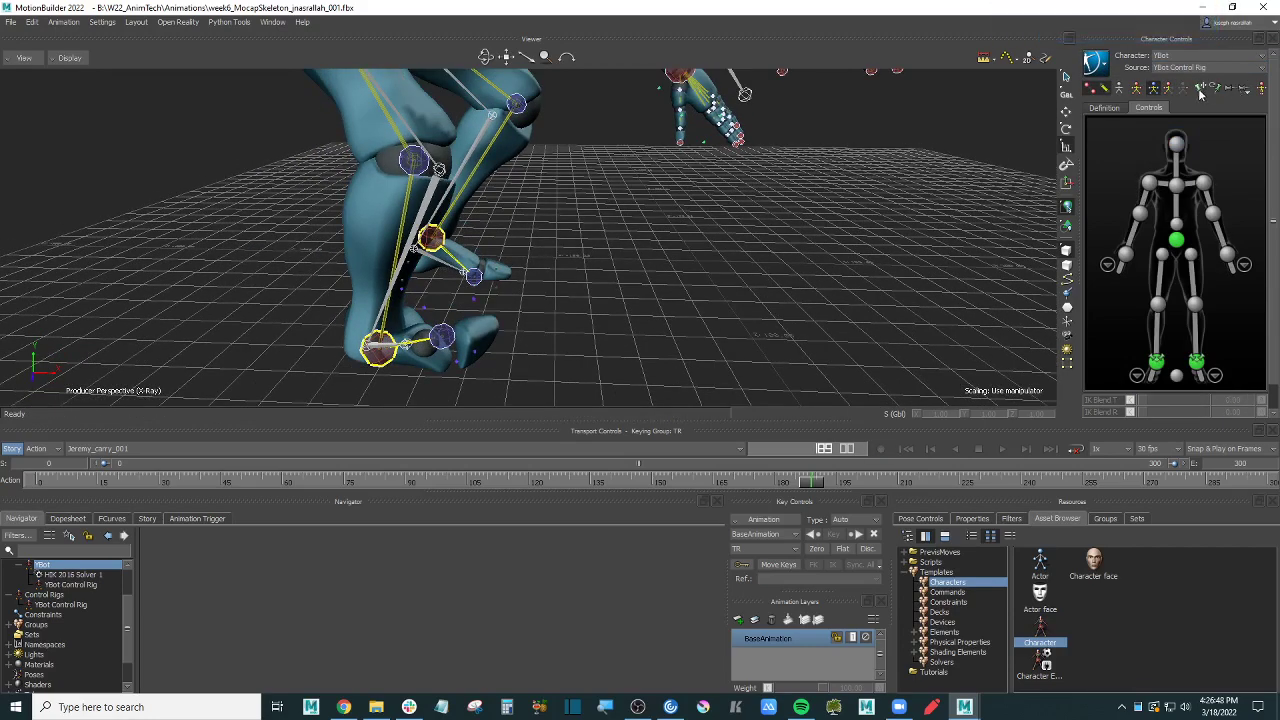
Step: Make mocap the active character and hide its skeleton
click(1185, 55)
click(1166, 77)
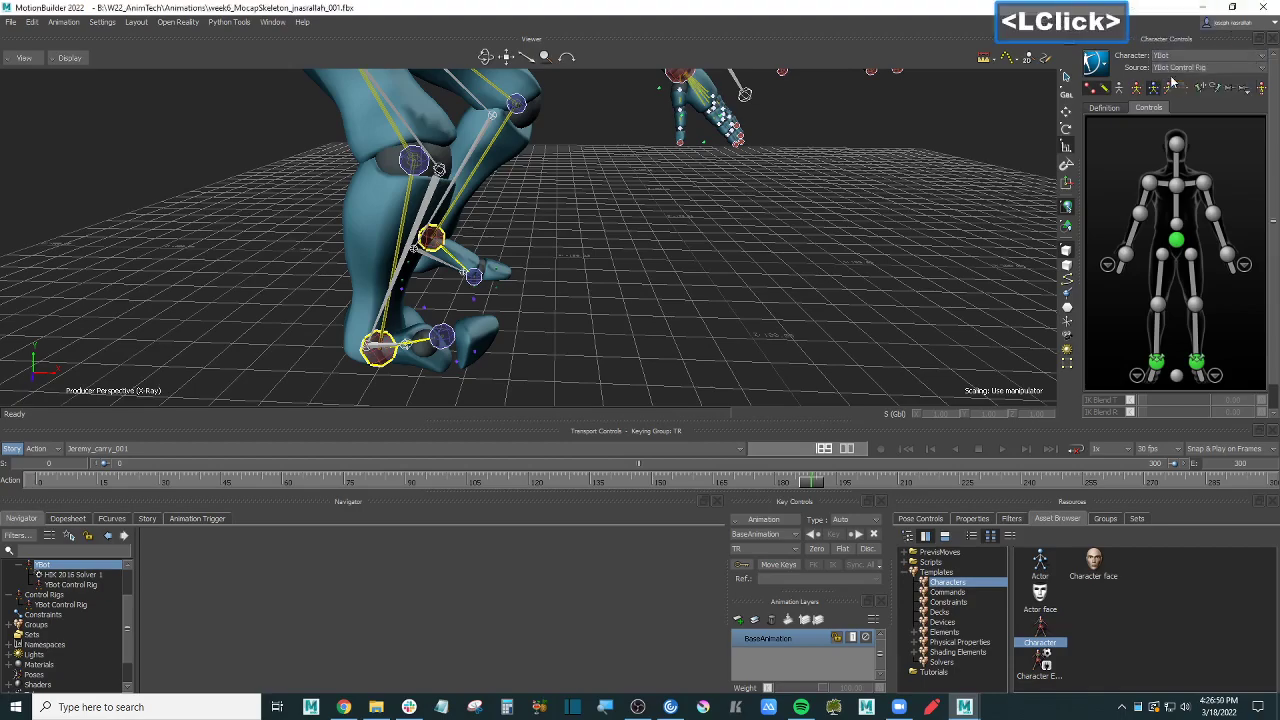
click(1120, 88)
mouse_move(740, 288)
ctrl+mouse_down()
mouse_move(708, 286)
mouse_move(706, 261)
mouse_move(706, 278)
mouse_move(740, 259)
mouse_move(755, 272)
ctrl+mouse_up()
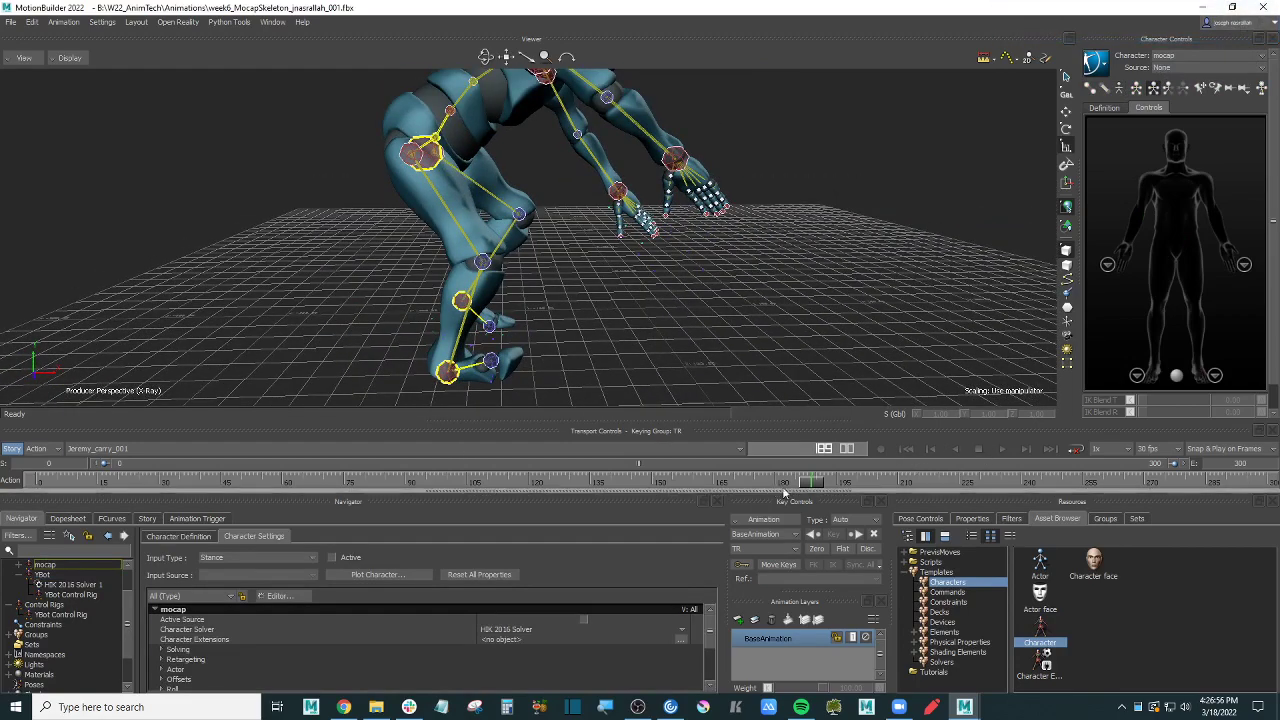
Step: Return to the first frame, switch the viewer to Models Only, and play back YBot's baked motion
click(42, 482)
scroll(794, 279, down, 2)
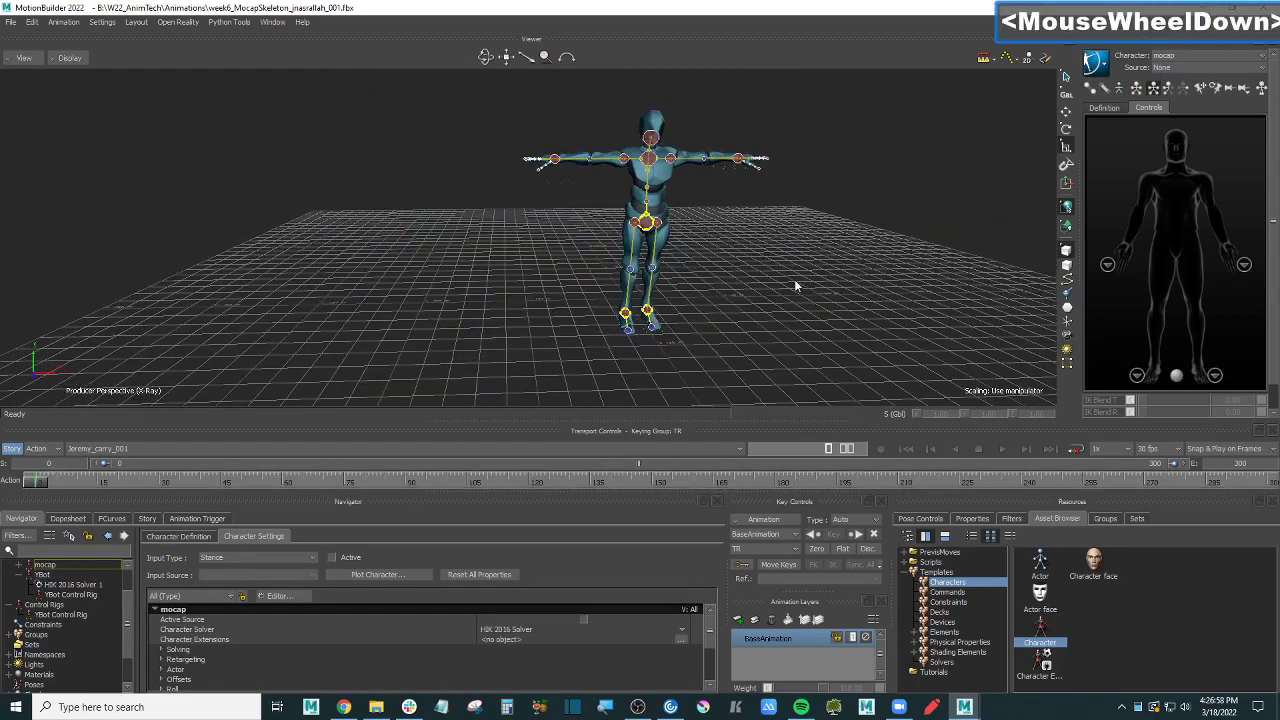
ctrl+double_click(814, 271)
key(ctrl+a)
key(ctrl+space)
key(ctrl+a)
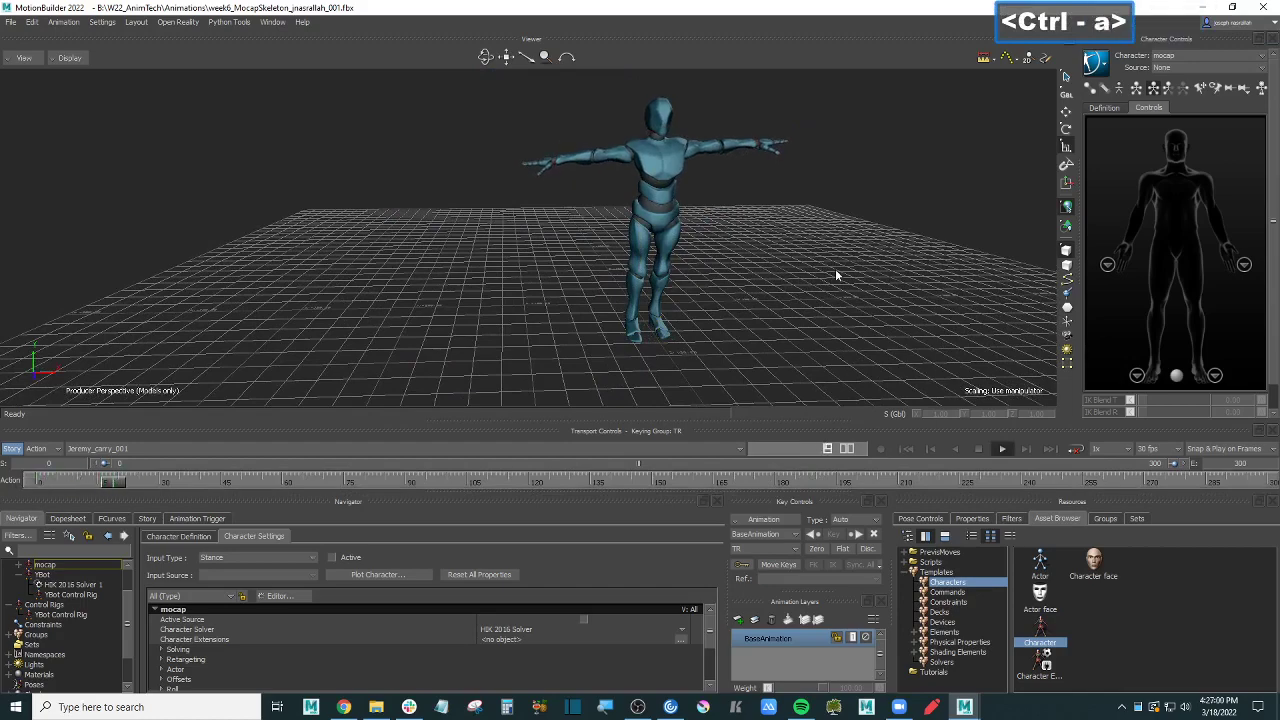
ctrl+click(835, 268)
mouse_move(824, 279)
shift+mouse_down()
mouse_move(851, 267)
mouse_move(803, 273)
shift+mouse_up()
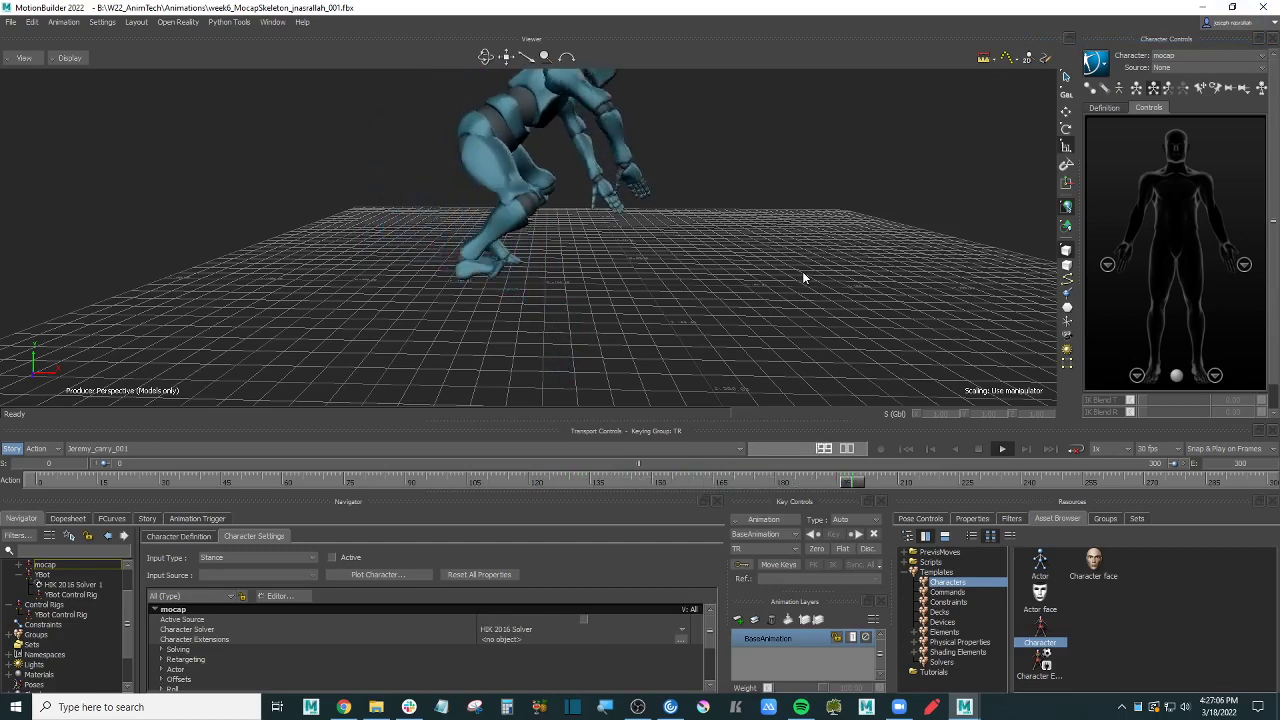
key(ctrl+space)
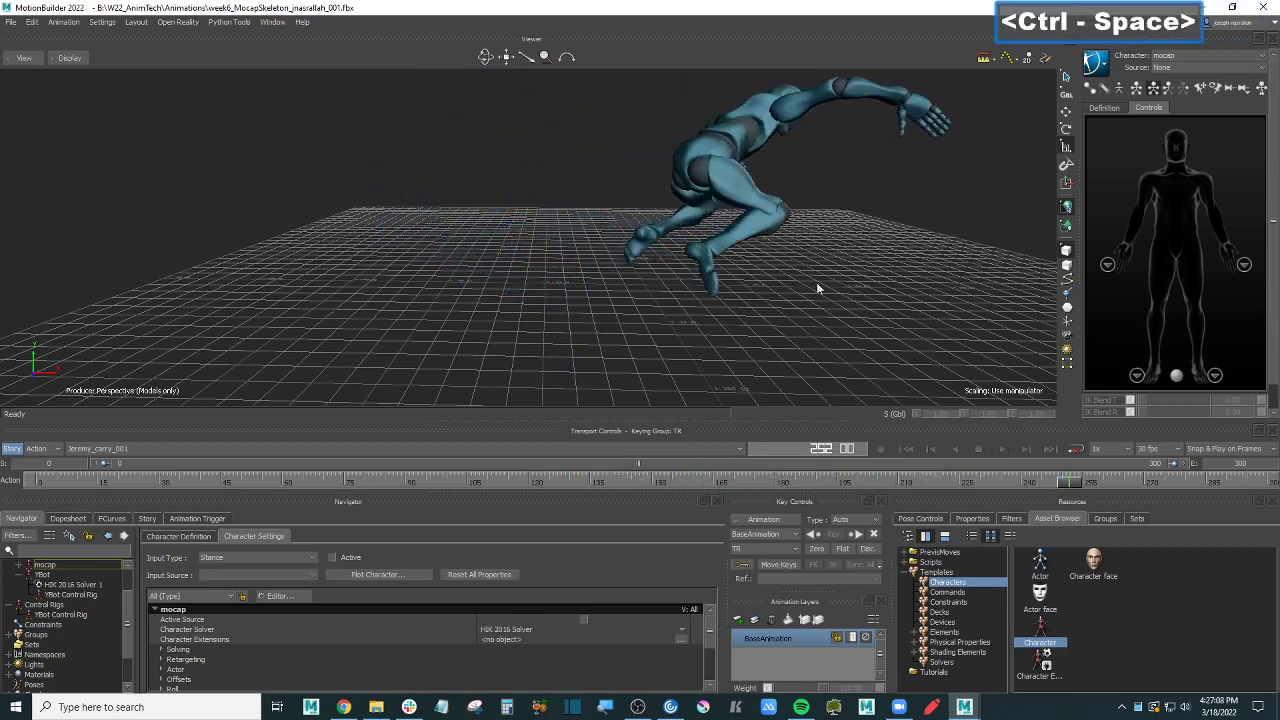
ctrl+drag(816, 286, 1082, 243)
Step: Make YBot the active character again and select its hips effector
click(1200, 56)
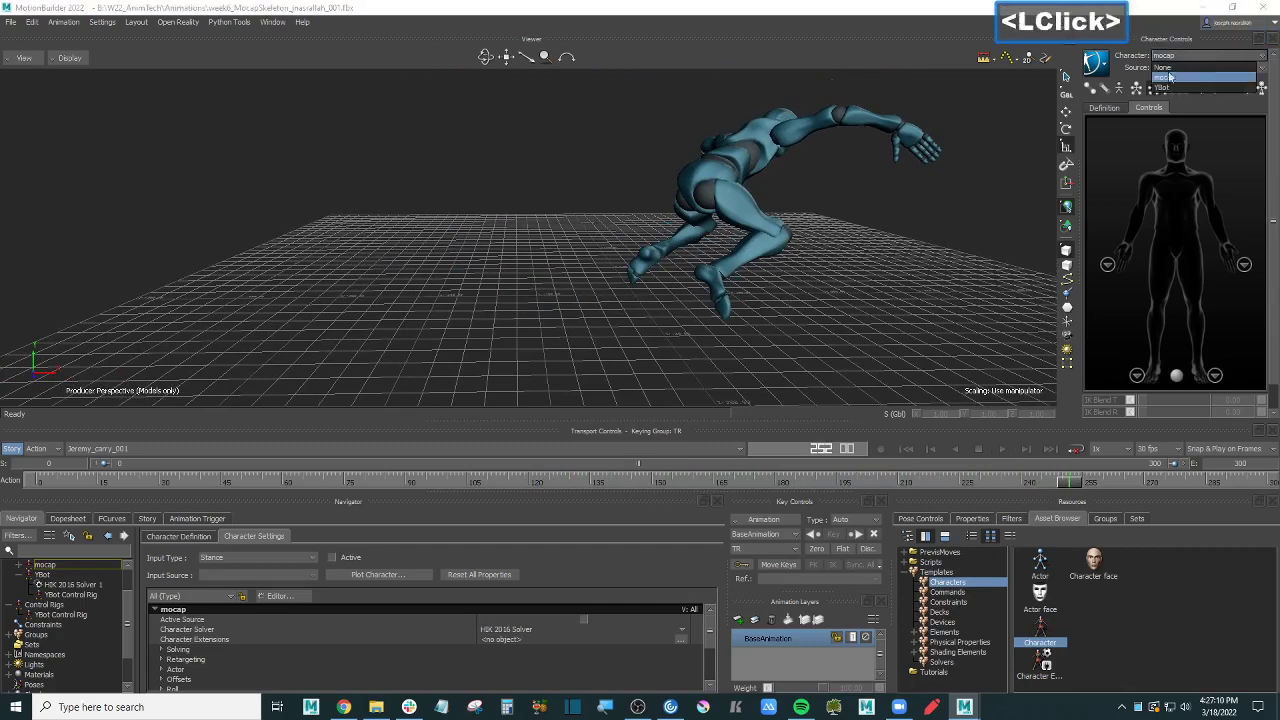
click(1170, 86)
click(1176, 244)
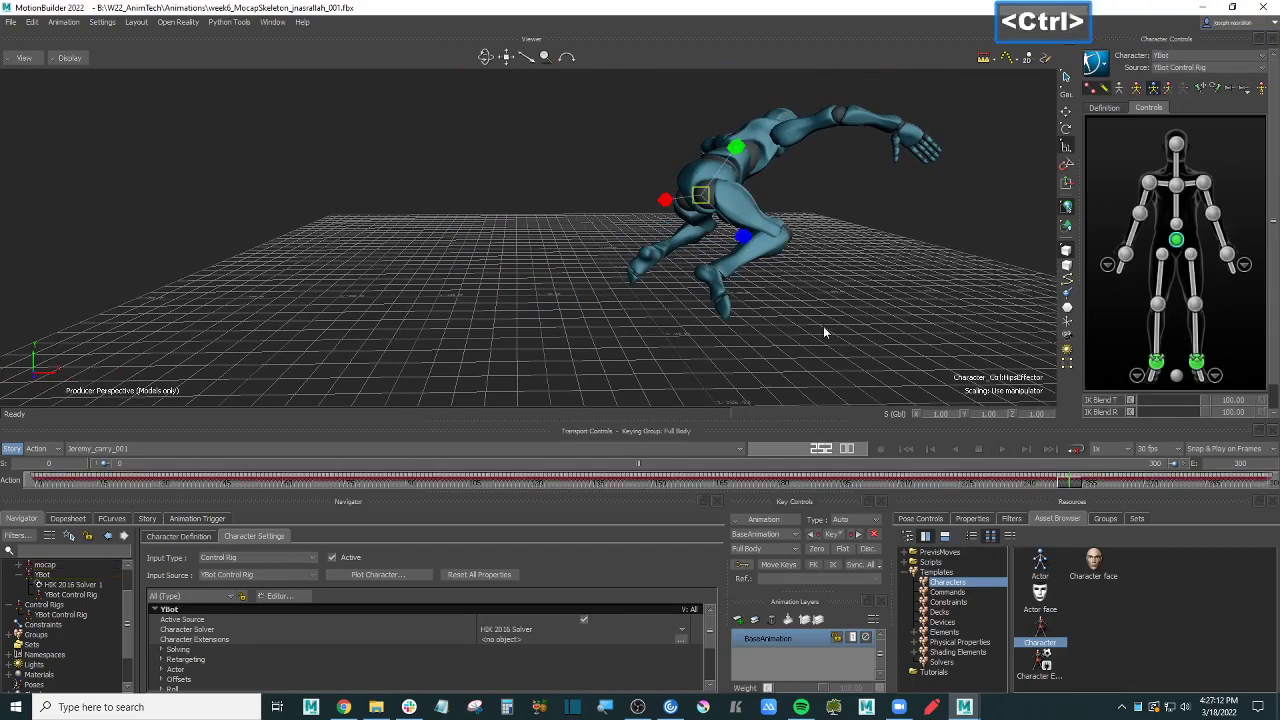
ctrl+drag(826, 331, 848, 288)
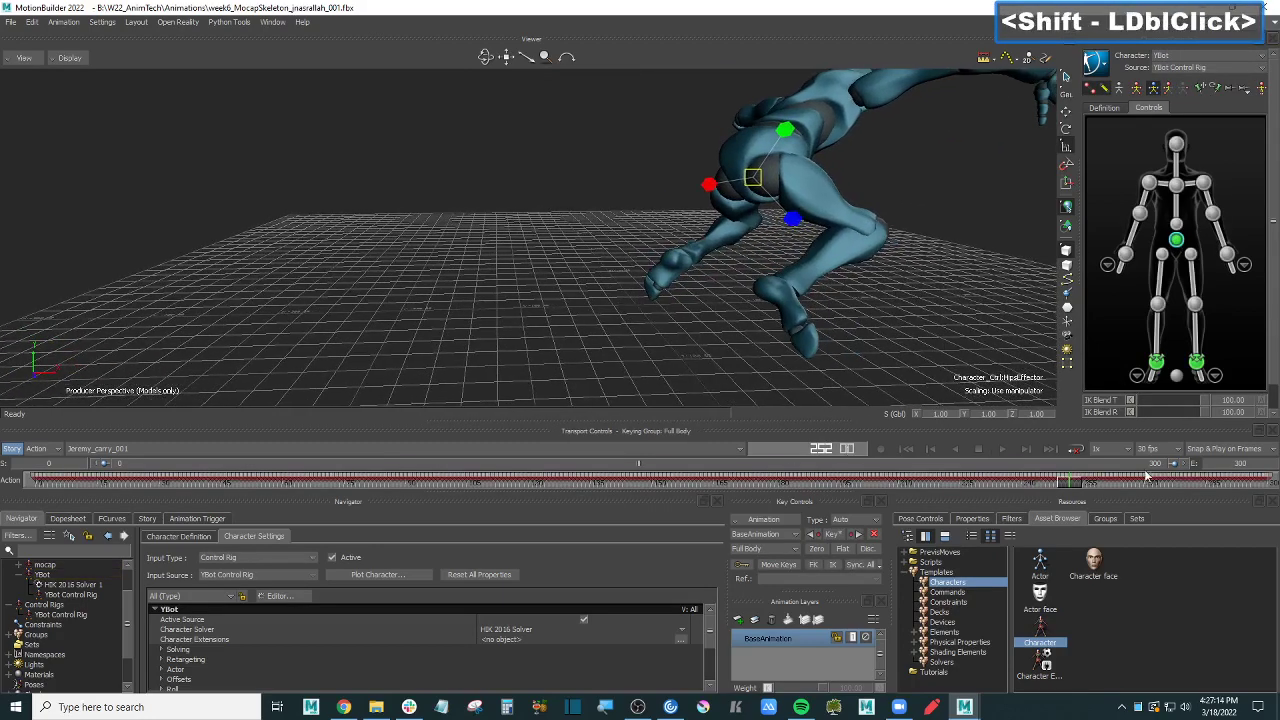
Step: Inspect the hips effector's baked keys along the timeline and scrub to frame 248
click(1147, 478)
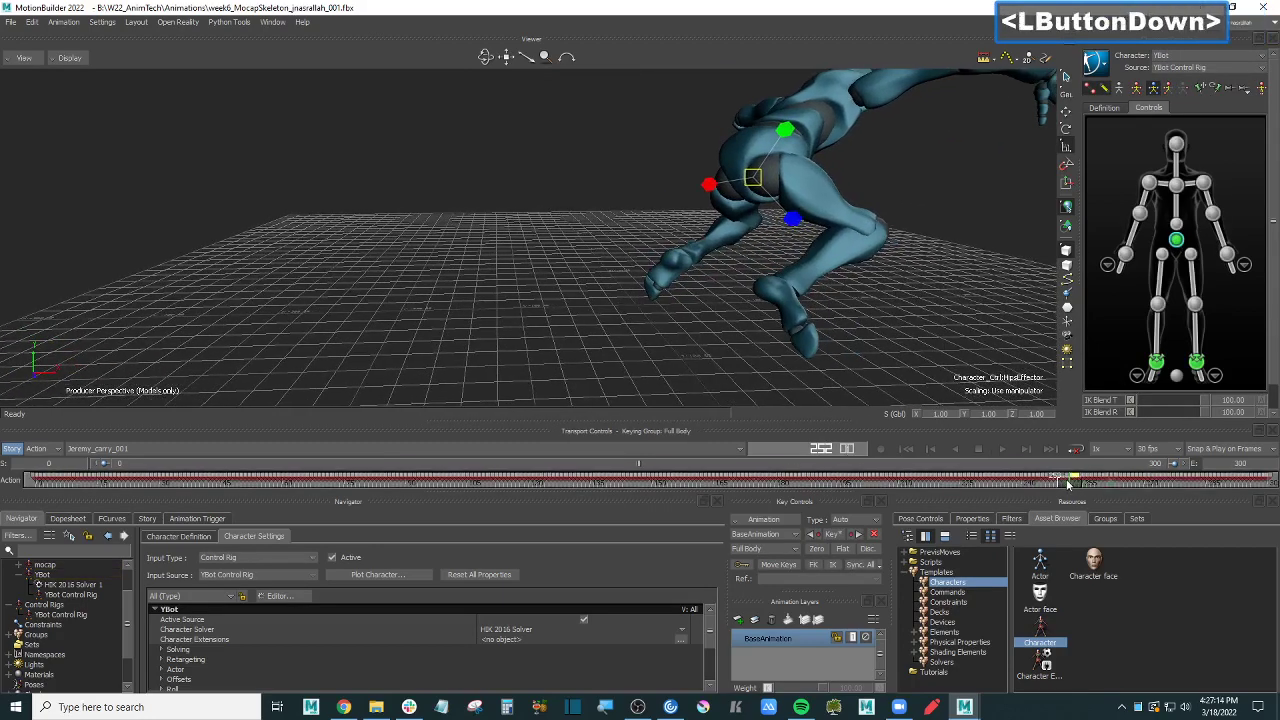
key(ctrl+z)
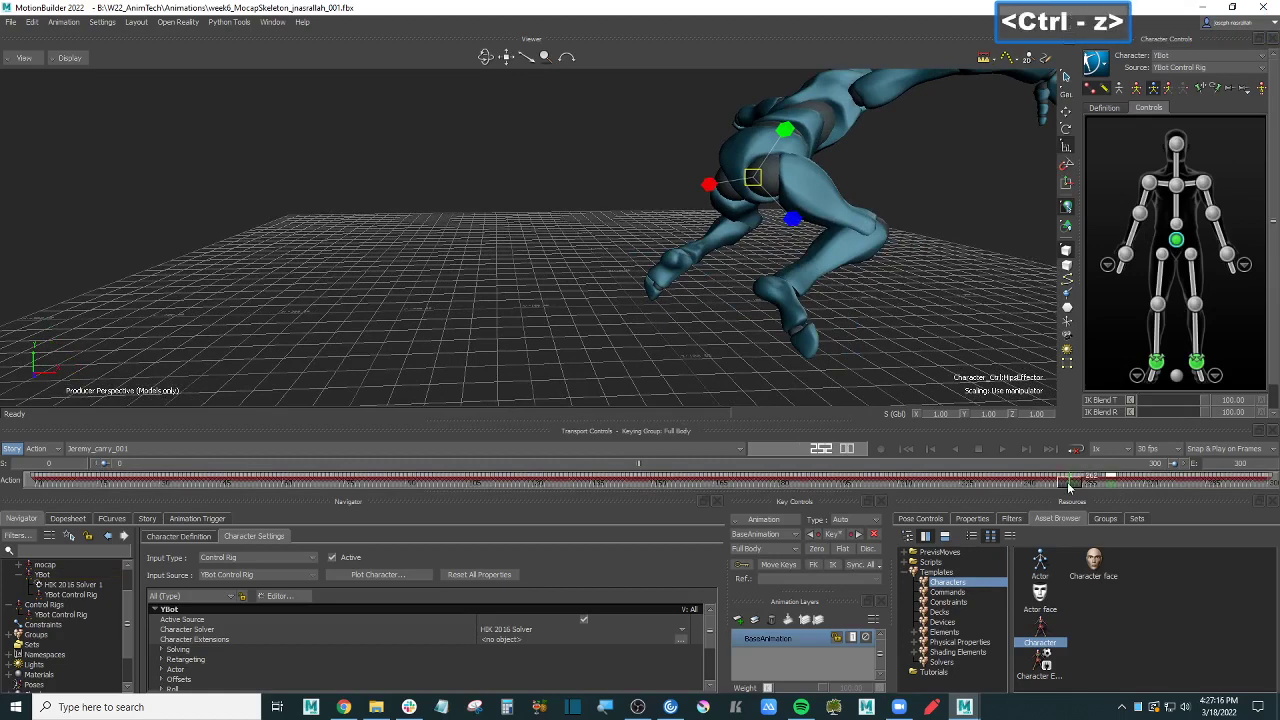
double_click(1276, 484)
drag(1078, 484, 1034, 485)
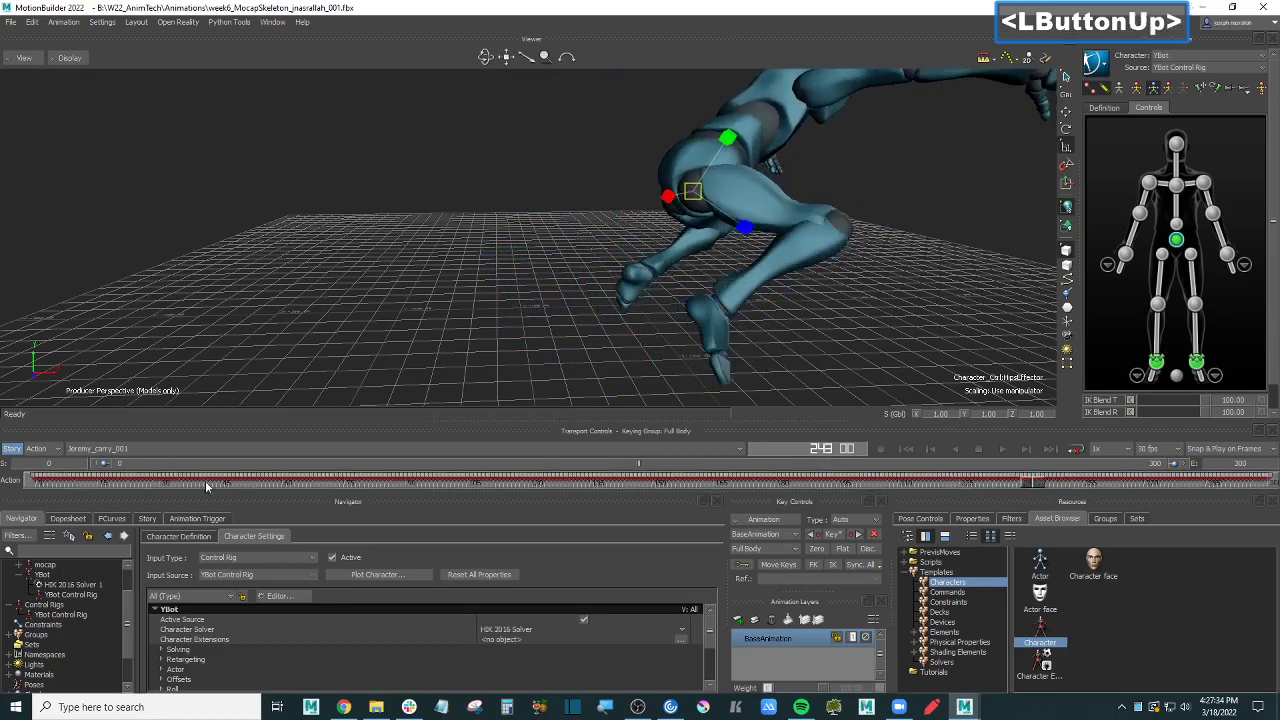
Step: Display the hips effector's translation function curves and frame them in full
drag(440, 418, 446, 384)
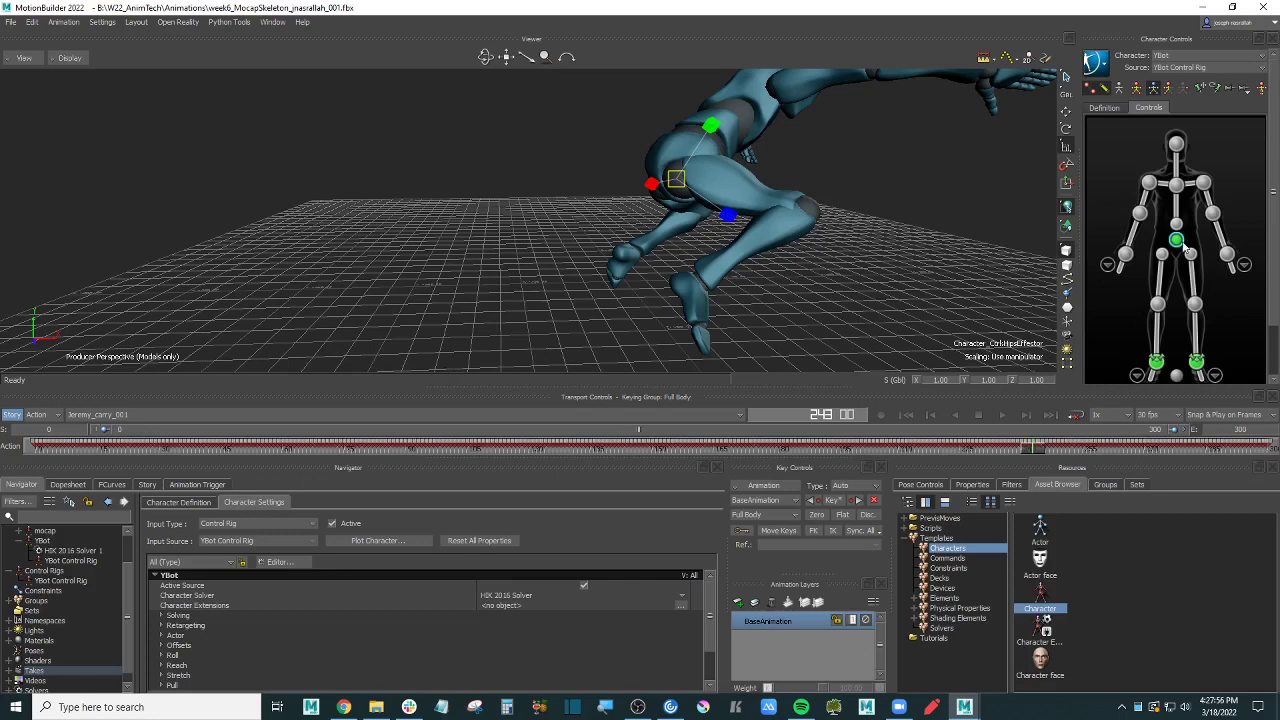
click(112, 485)
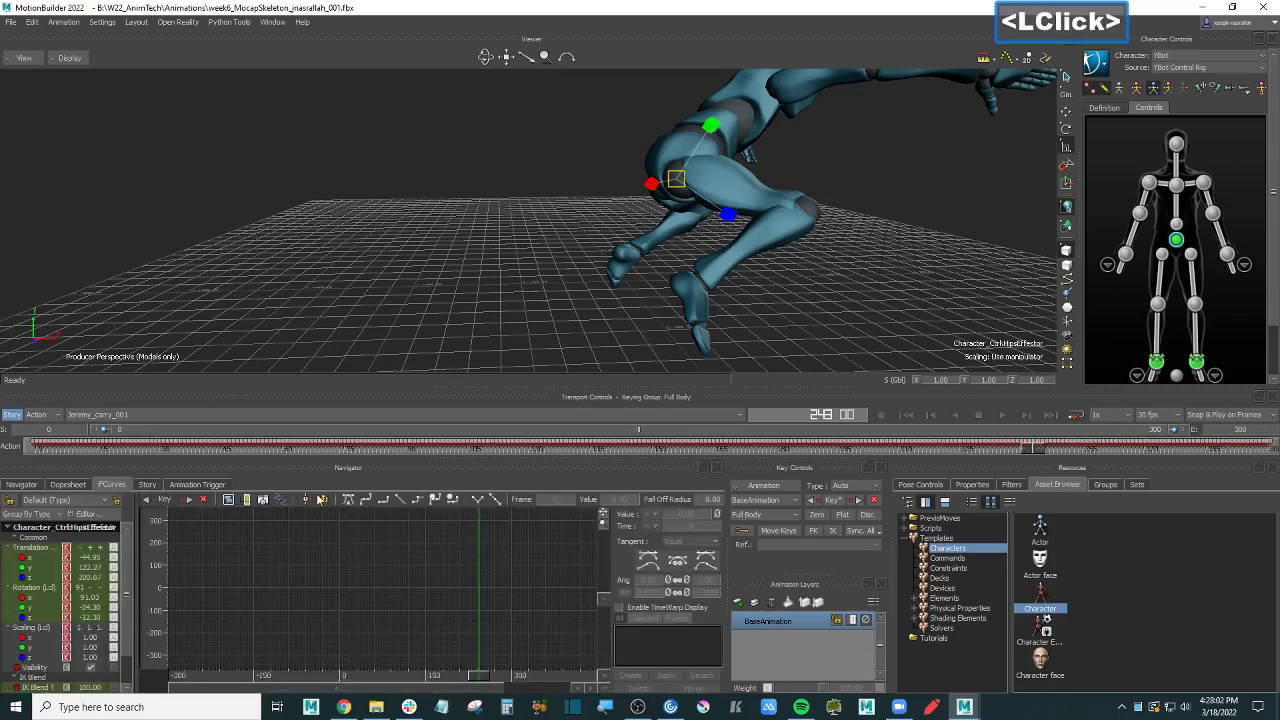
click(44, 549)
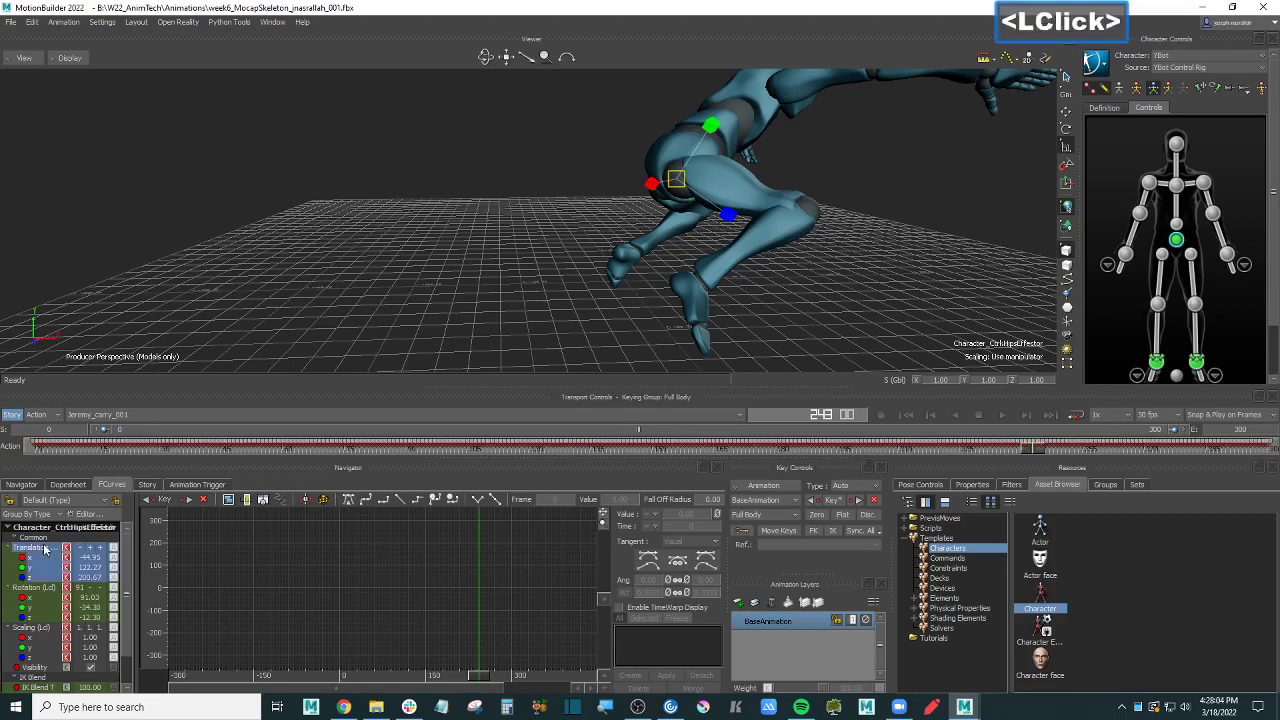
key(f)
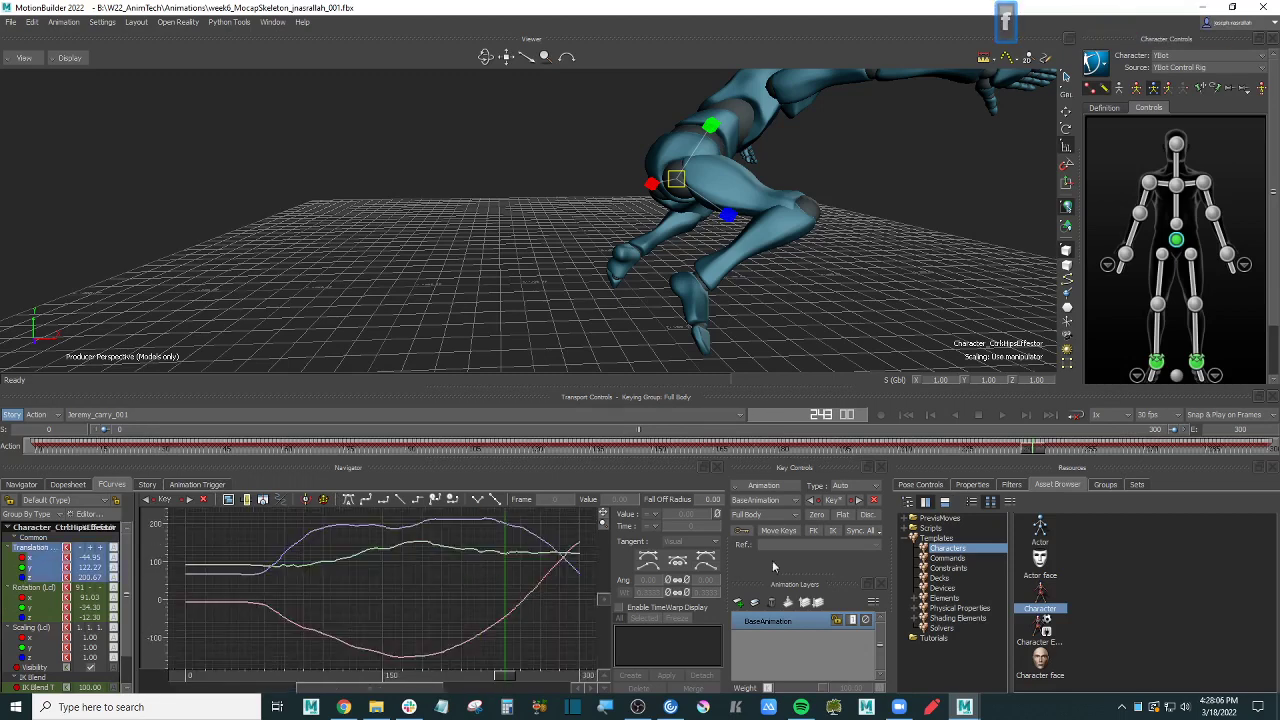
Step: Enlarge the curve editor in both width and height and examine the hips' translation keys up close
drag(890, 550, 1056, 544)
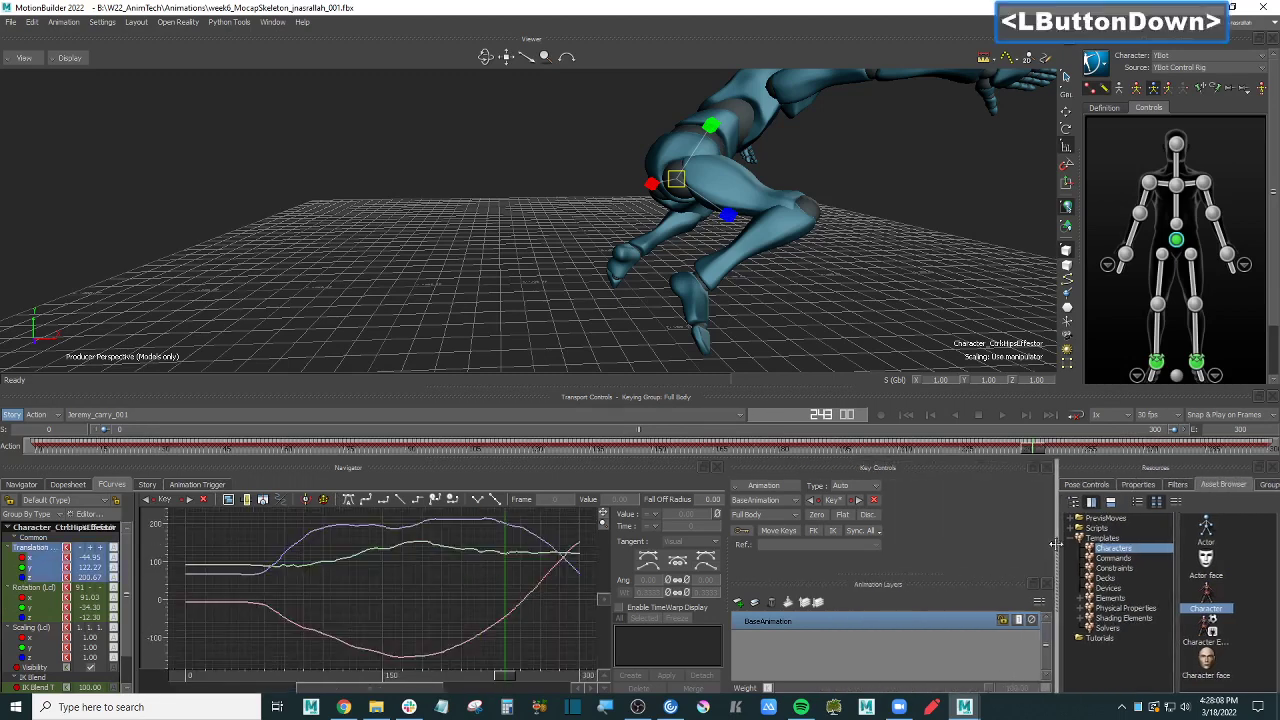
drag(730, 560, 915, 554)
ctrl+click(630, 588)
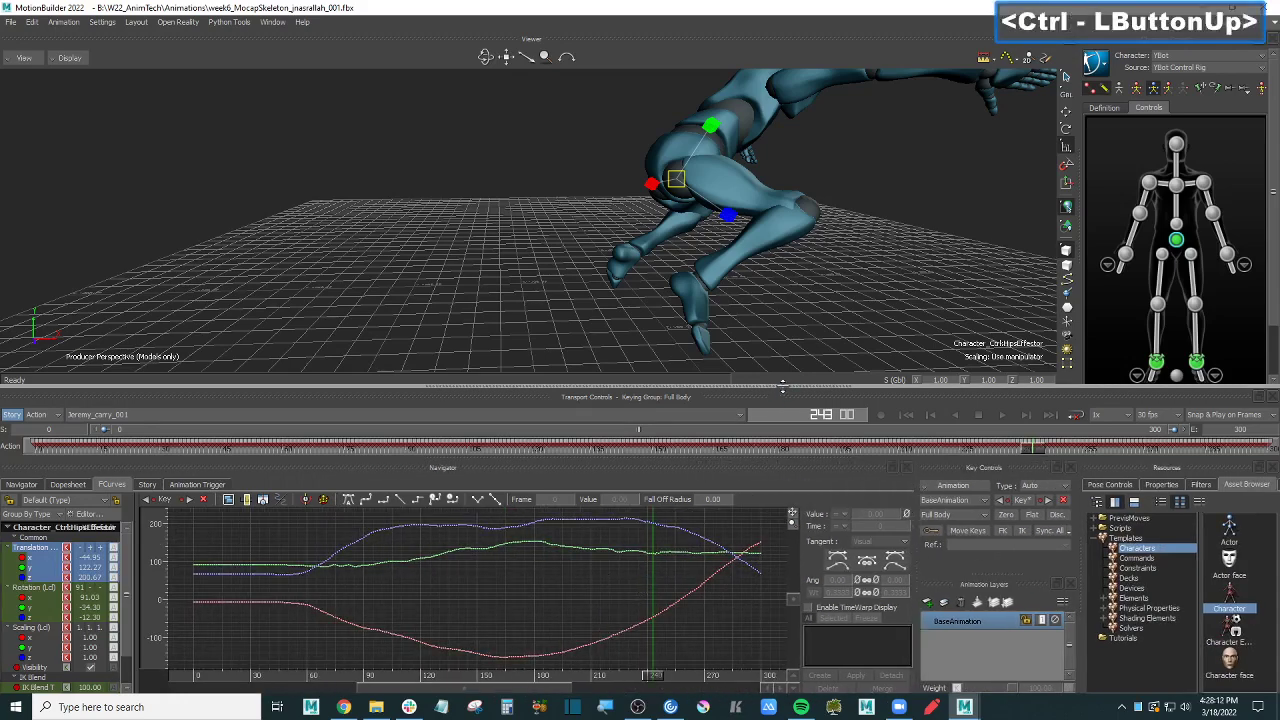
drag(767, 400, 786, 303)
ctrl+drag(640, 488, 668, 462)
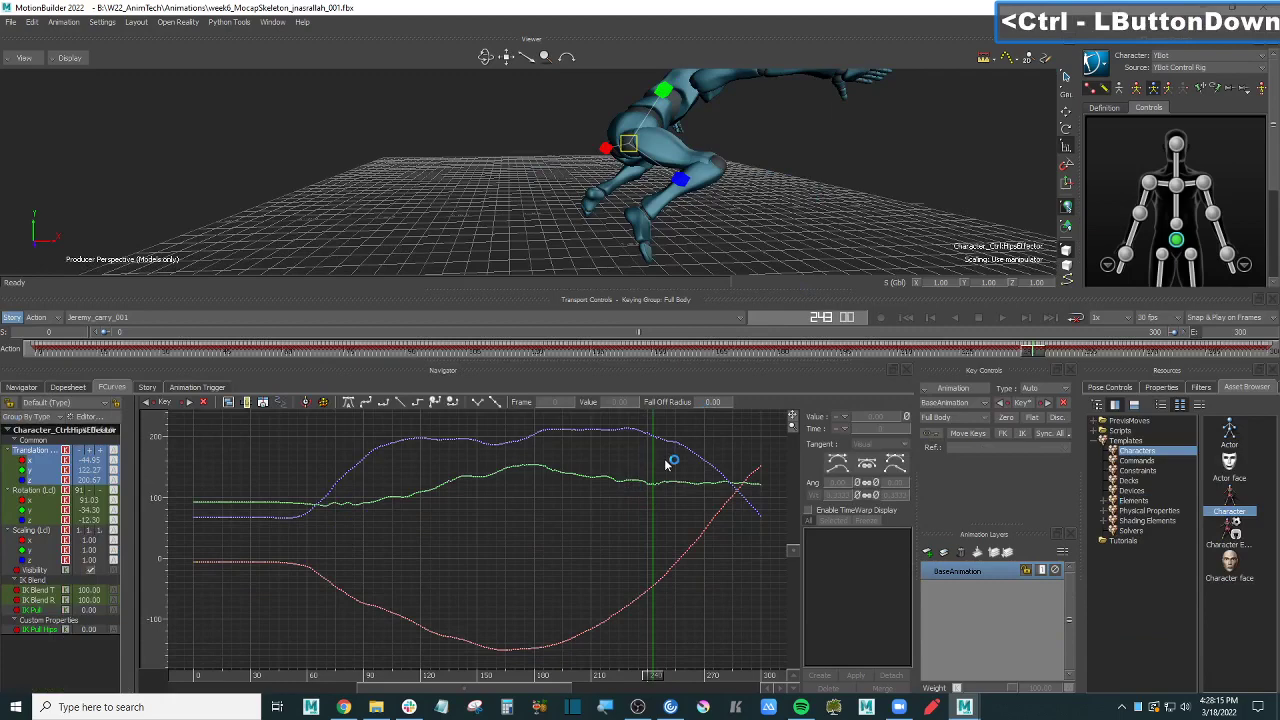
ctrl+drag(668, 462, 506, 621)
shift+drag(548, 515, 460, 587)
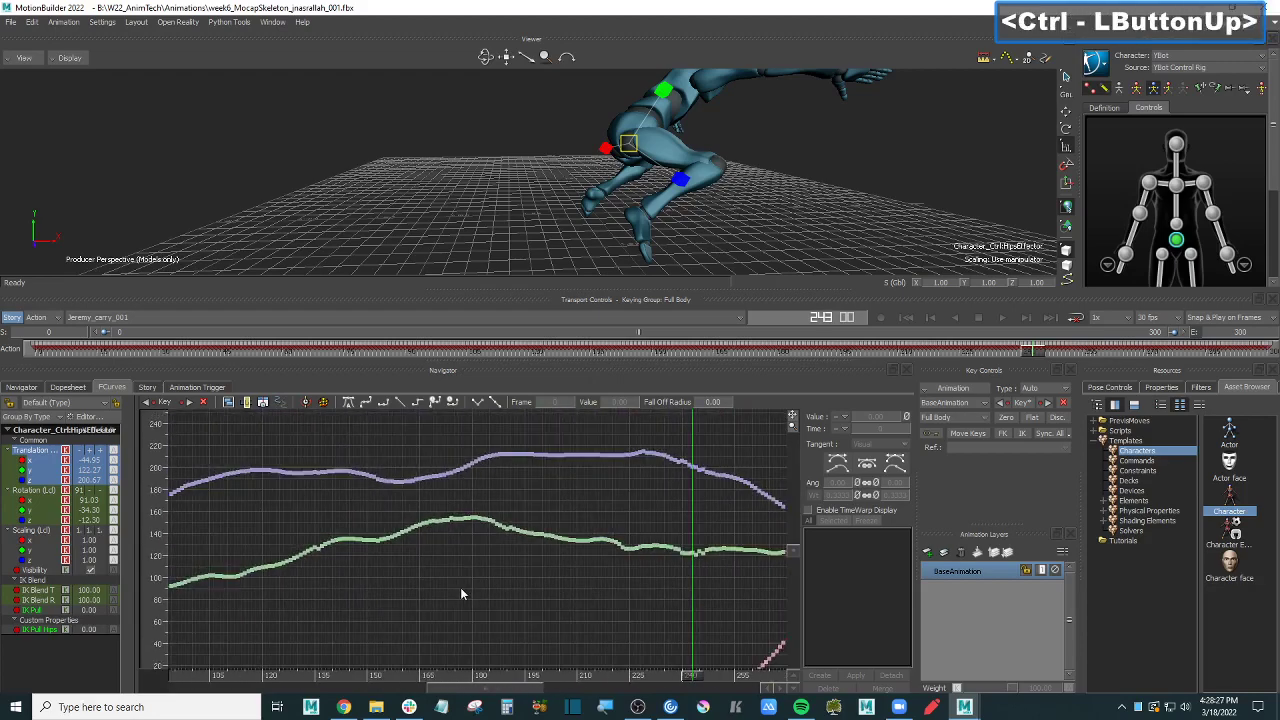
Step: Compare the hips' rotation curves with the translation curves, leaving only the translation curves displayed
ctrl+click(42, 492)
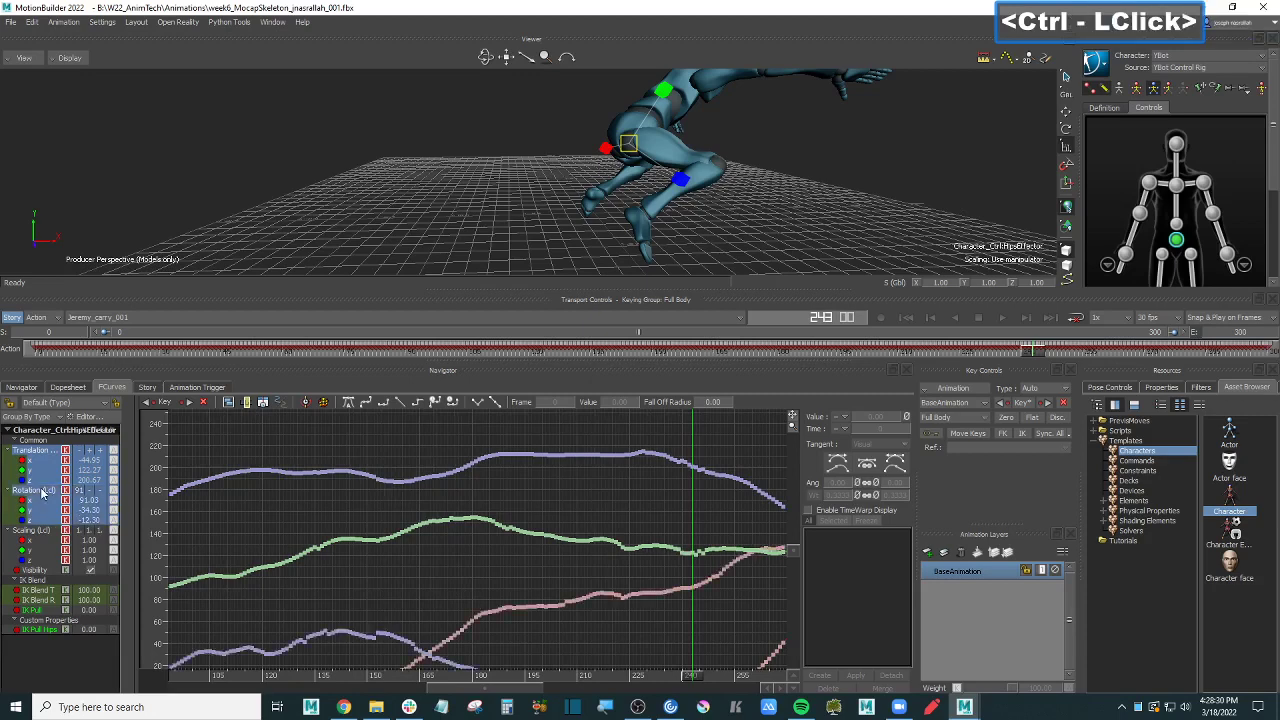
click(40, 452)
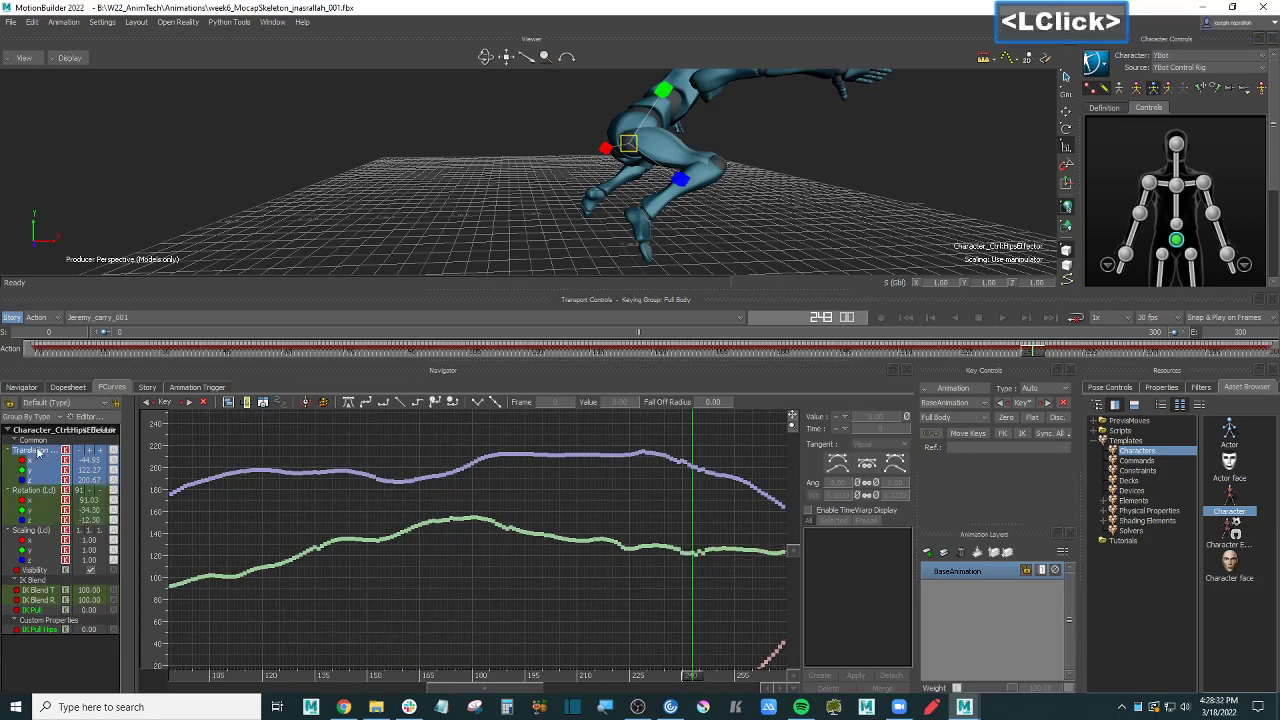
ctrl+drag(562, 539, 609, 489)
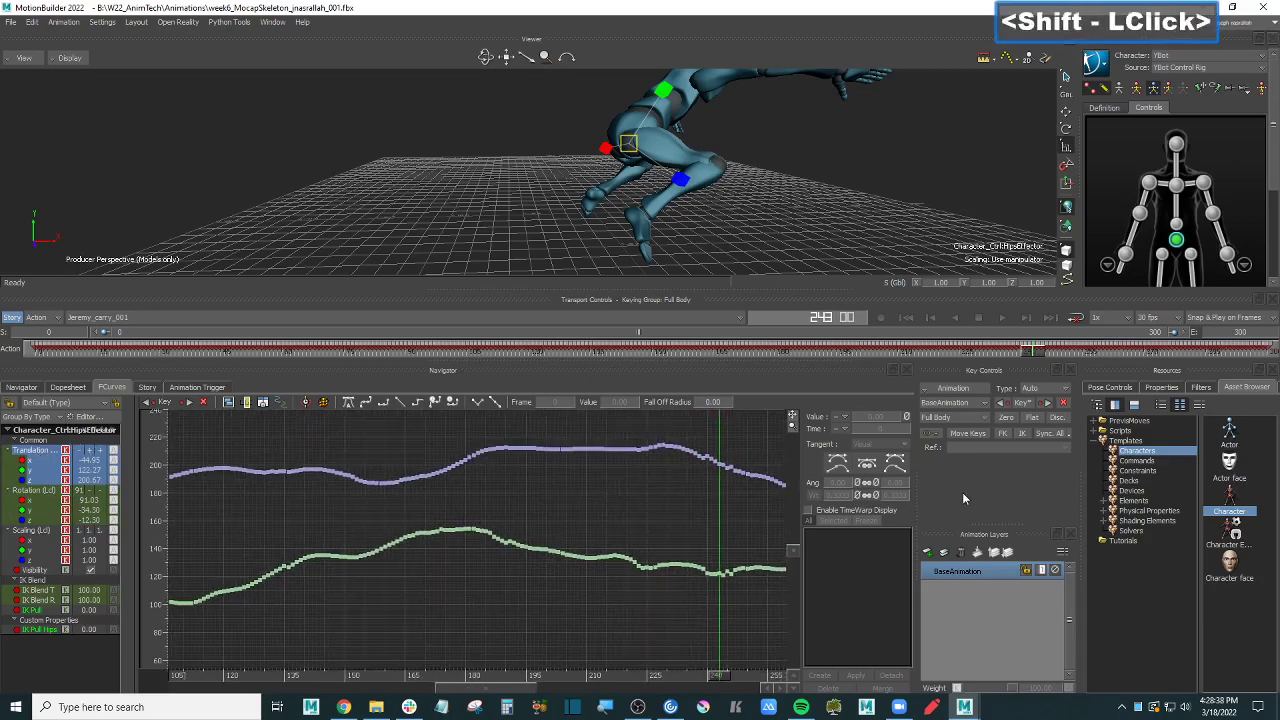
Step: Widen the resources area and bring up the list of animation filters beside the curves
drag(1081, 444, 999, 450)
click(1119, 387)
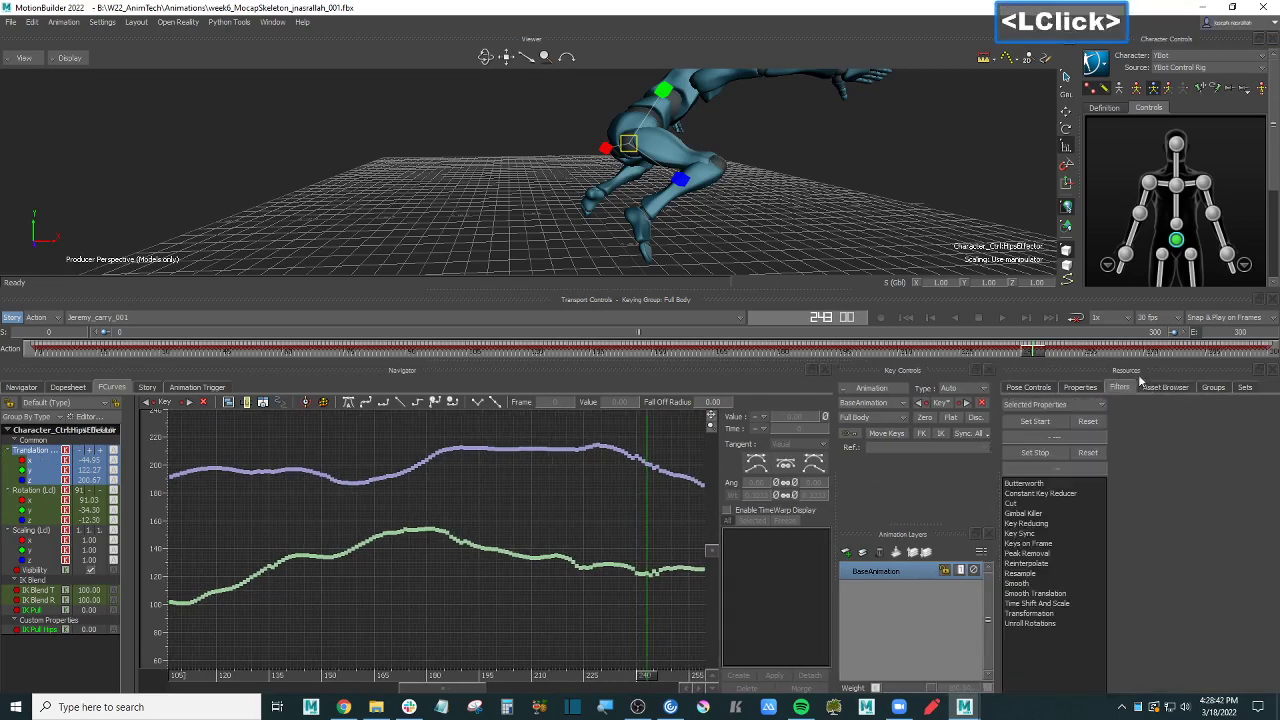
click(1162, 387)
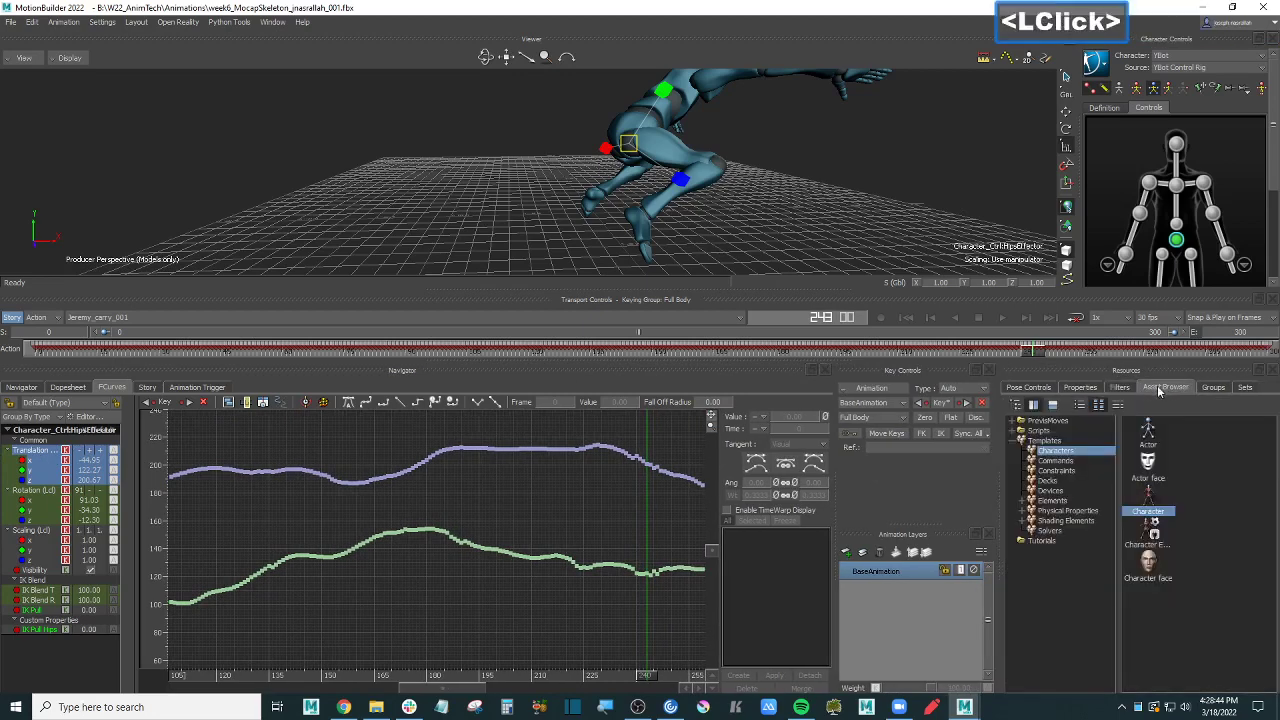
click(1118, 388)
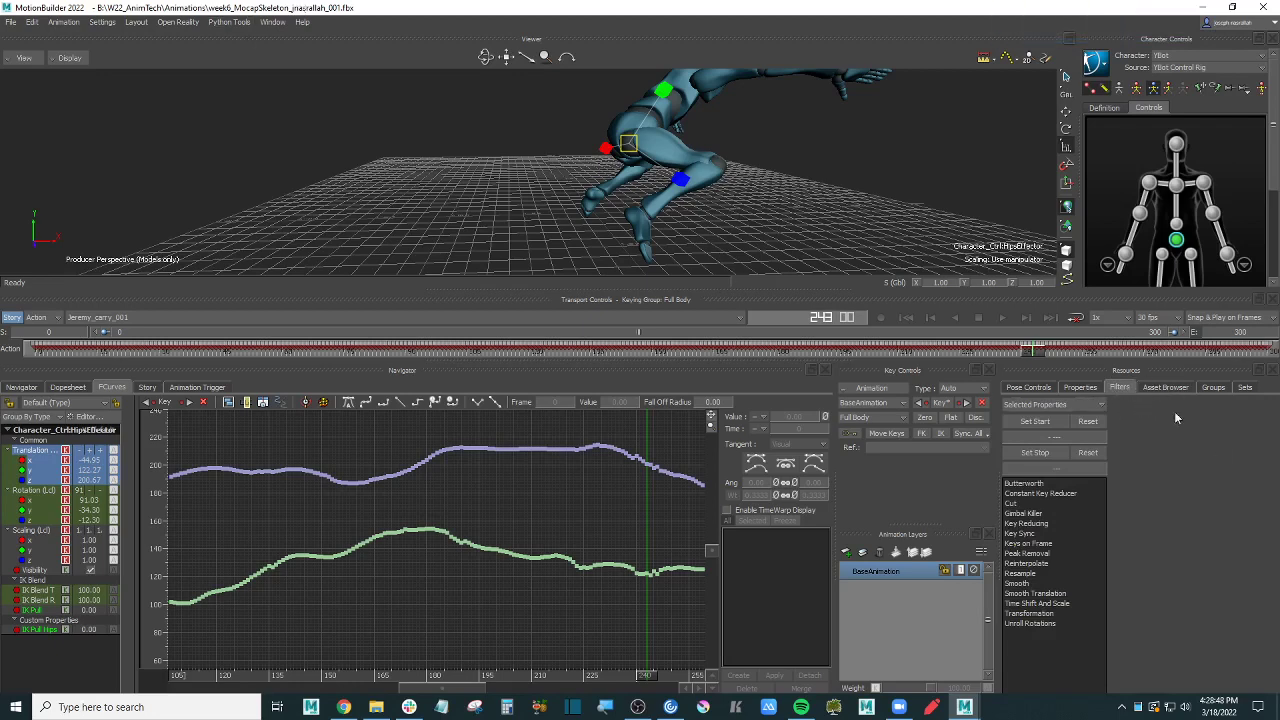
click(275, 24)
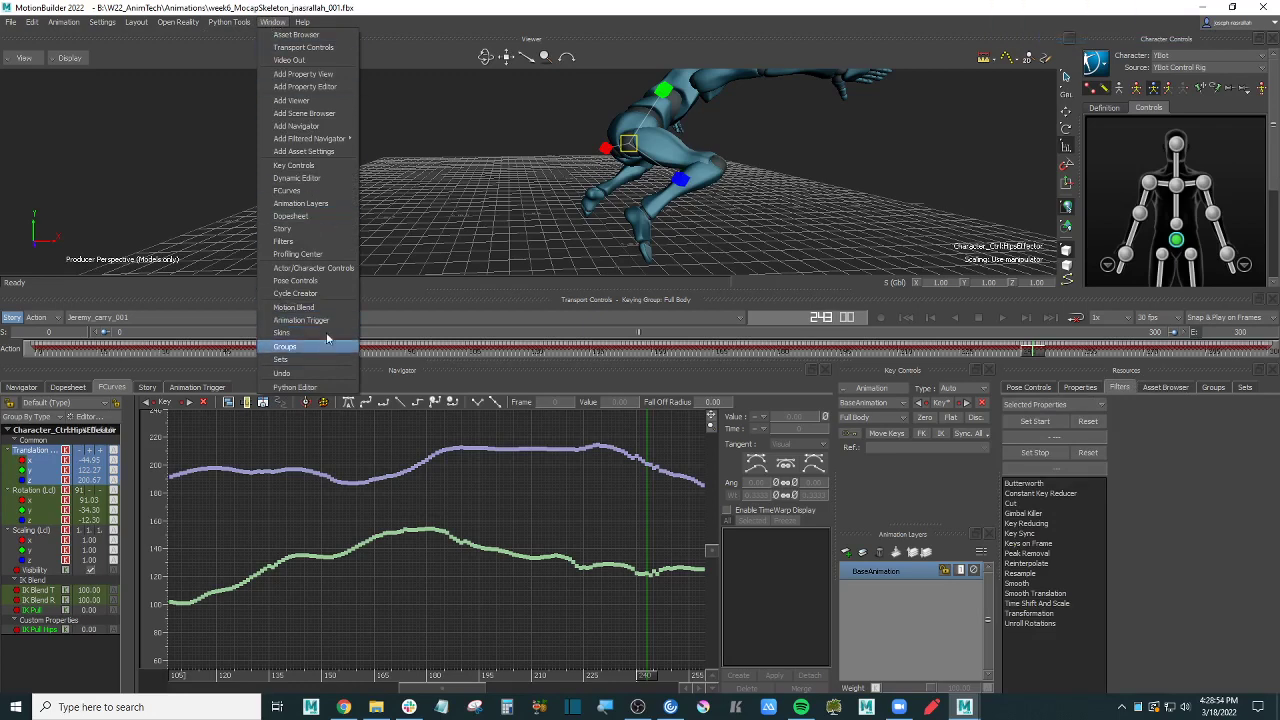
click(318, 241)
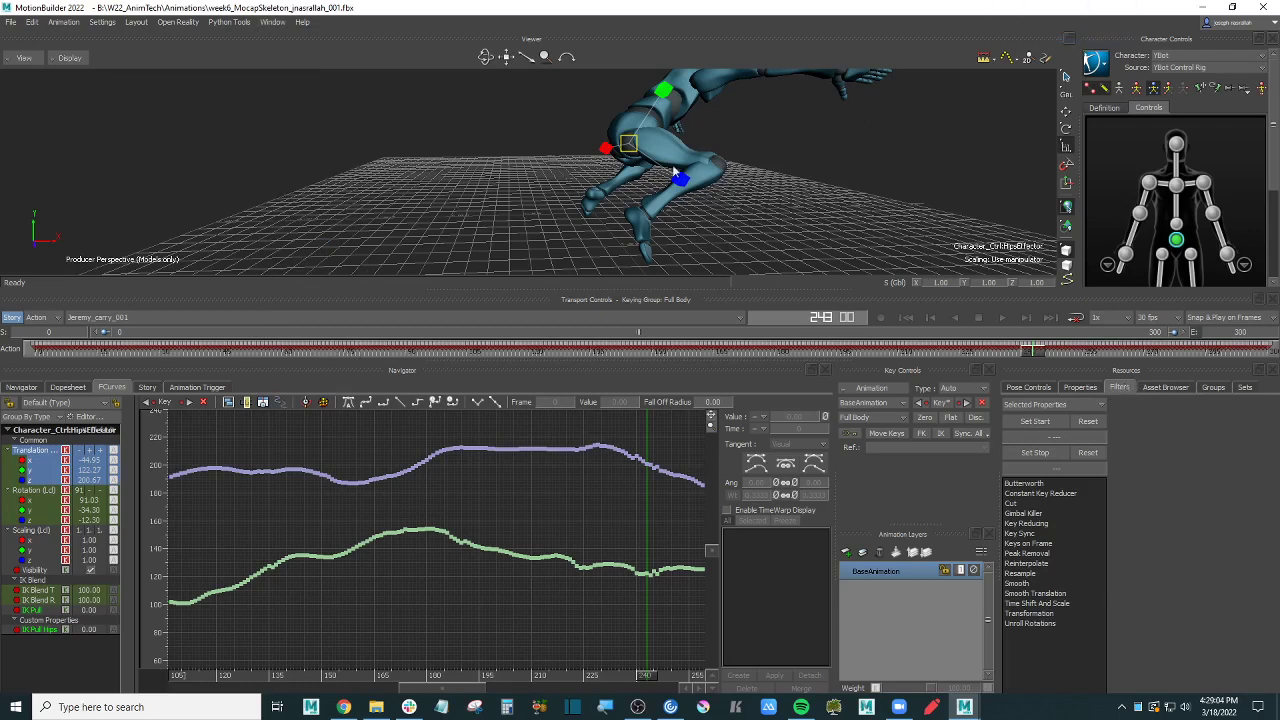
click(1179, 386)
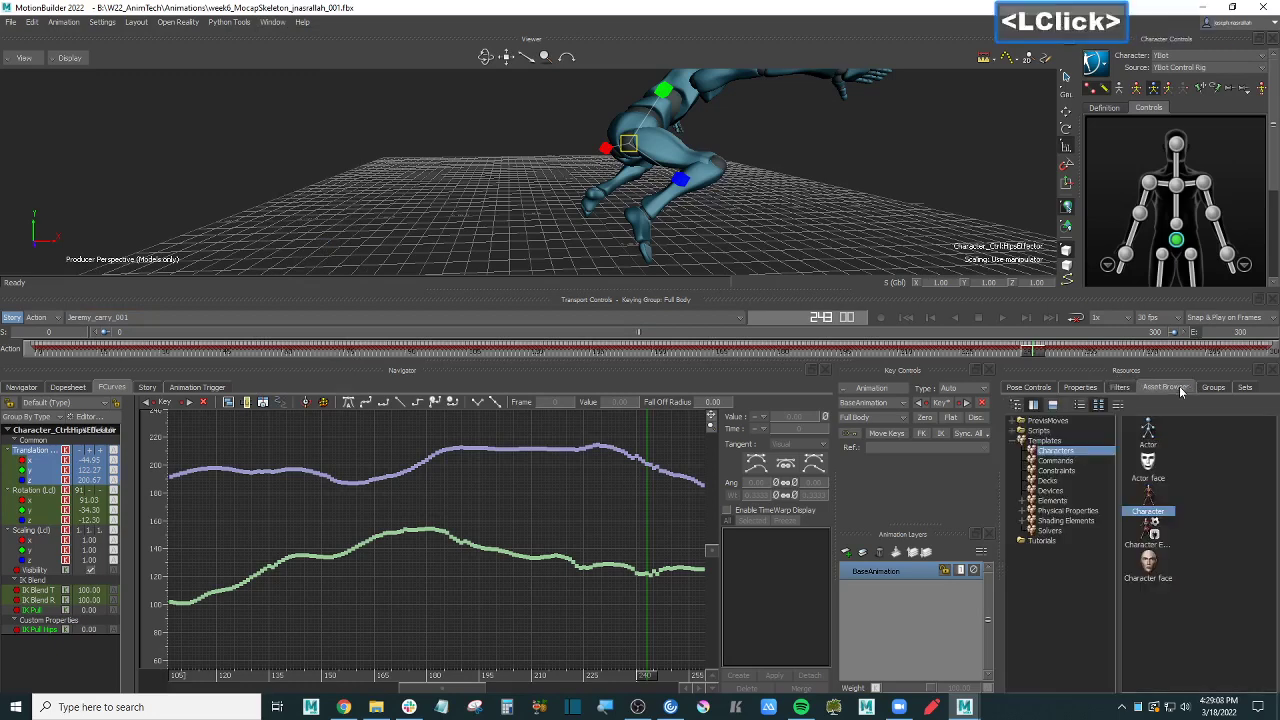
click(1120, 390)
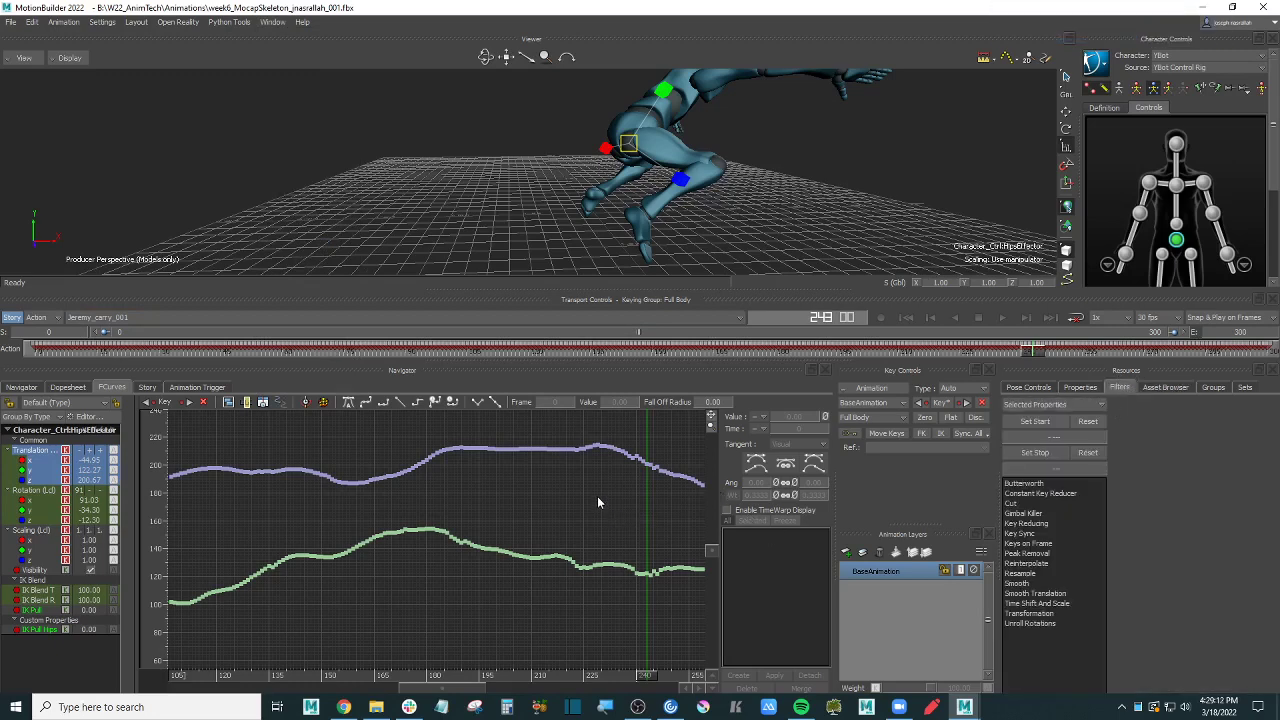
Step: Target the filters at Selected Properties and examine the hips' translation keys around frame 240
click(1078, 406)
click(1058, 415)
mouse_move(416, 494)
ctrl+mouse_down()
mouse_move(411, 511)
mouse_move(329, 557)
mouse_move(368, 552)
mouse_move(306, 618)
mouse_move(512, 497)
mouse_move(462, 501)
mouse_move(462, 490)
mouse_move(556, 489)
ctrl+mouse_up()
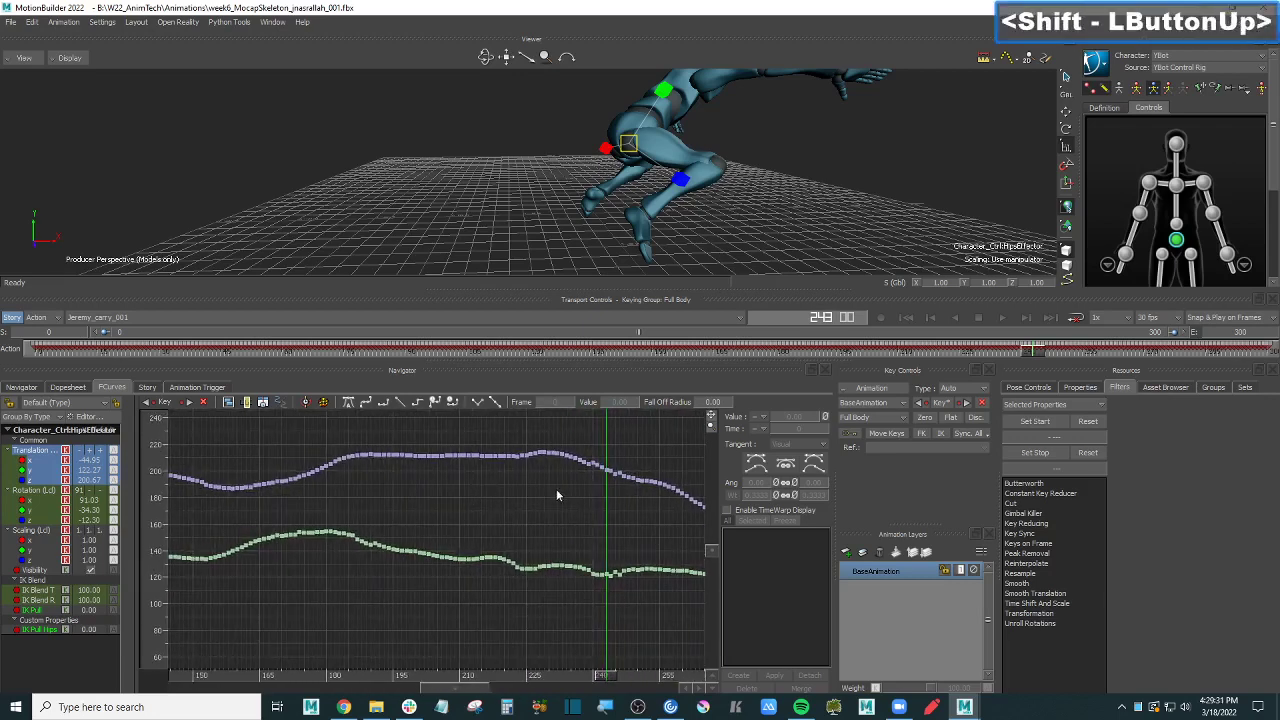
Step: Apply the Butterworth filter to the hips' translation curves with a 7 Hz cut-off frequency and a 30 fps sampling rate
click(31, 452)
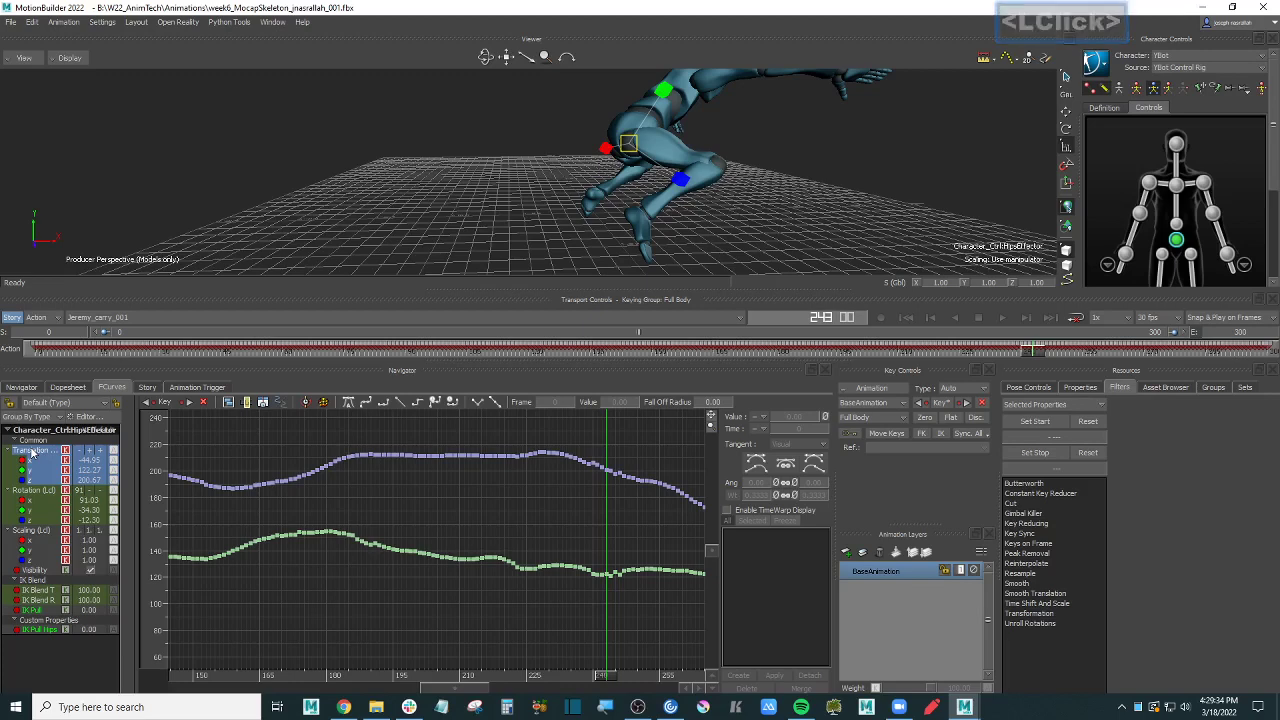
shift+drag(453, 516, 479, 520)
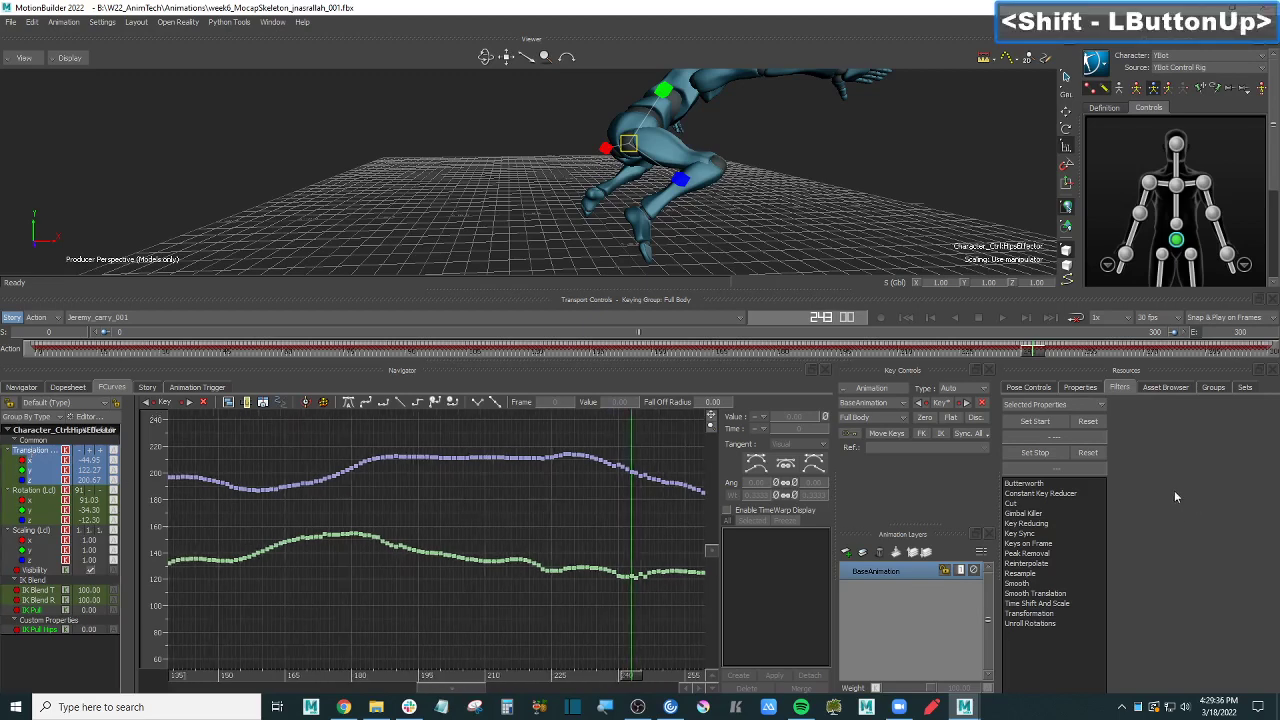
click(1030, 483)
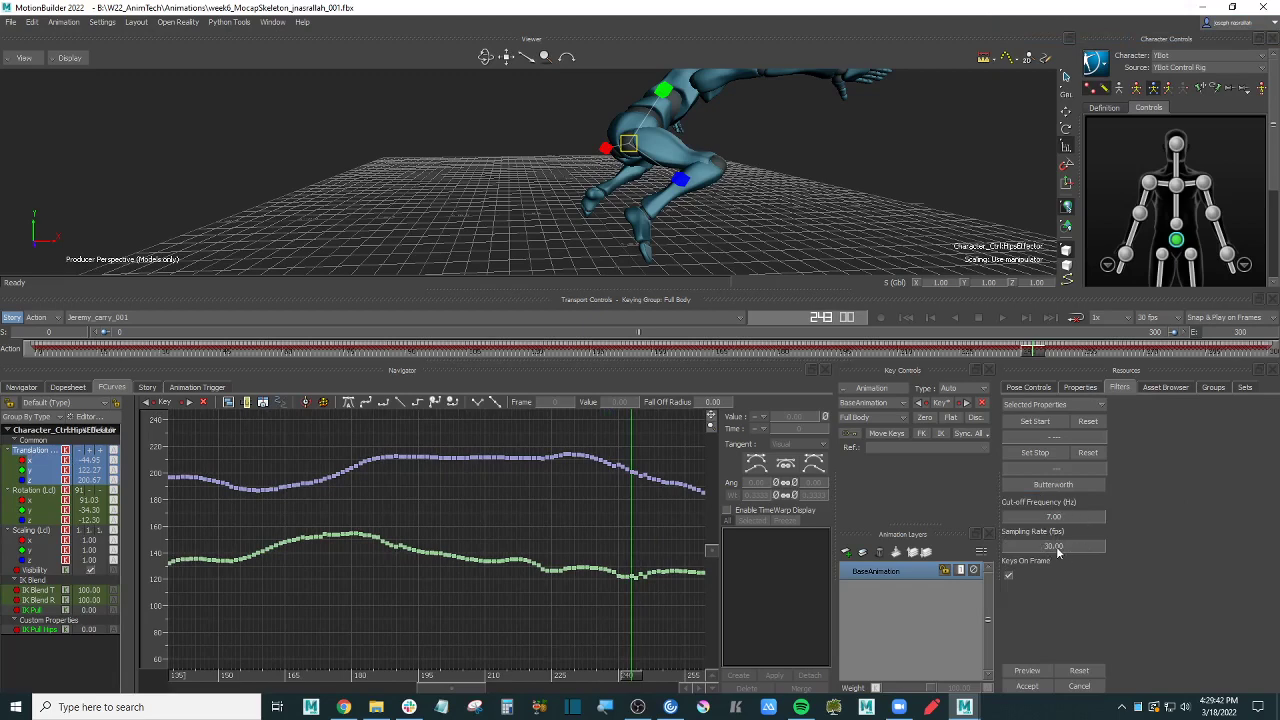
click(1028, 671)
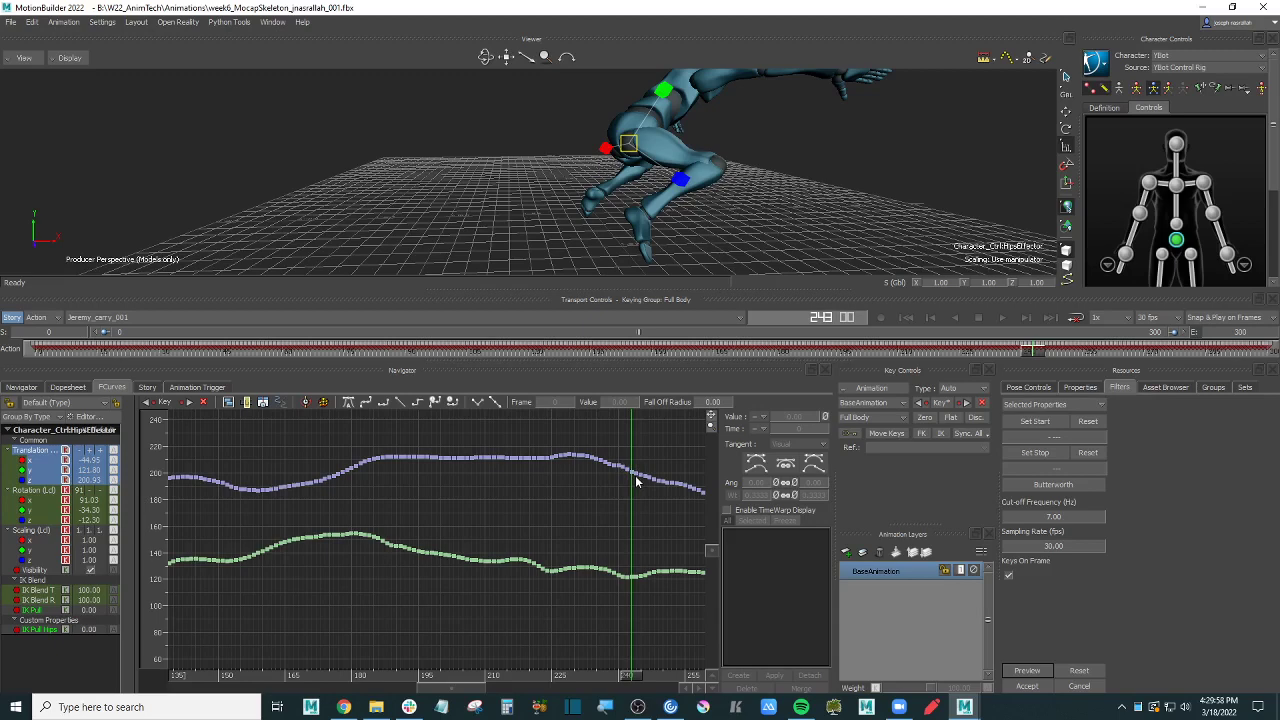
click(1037, 690)
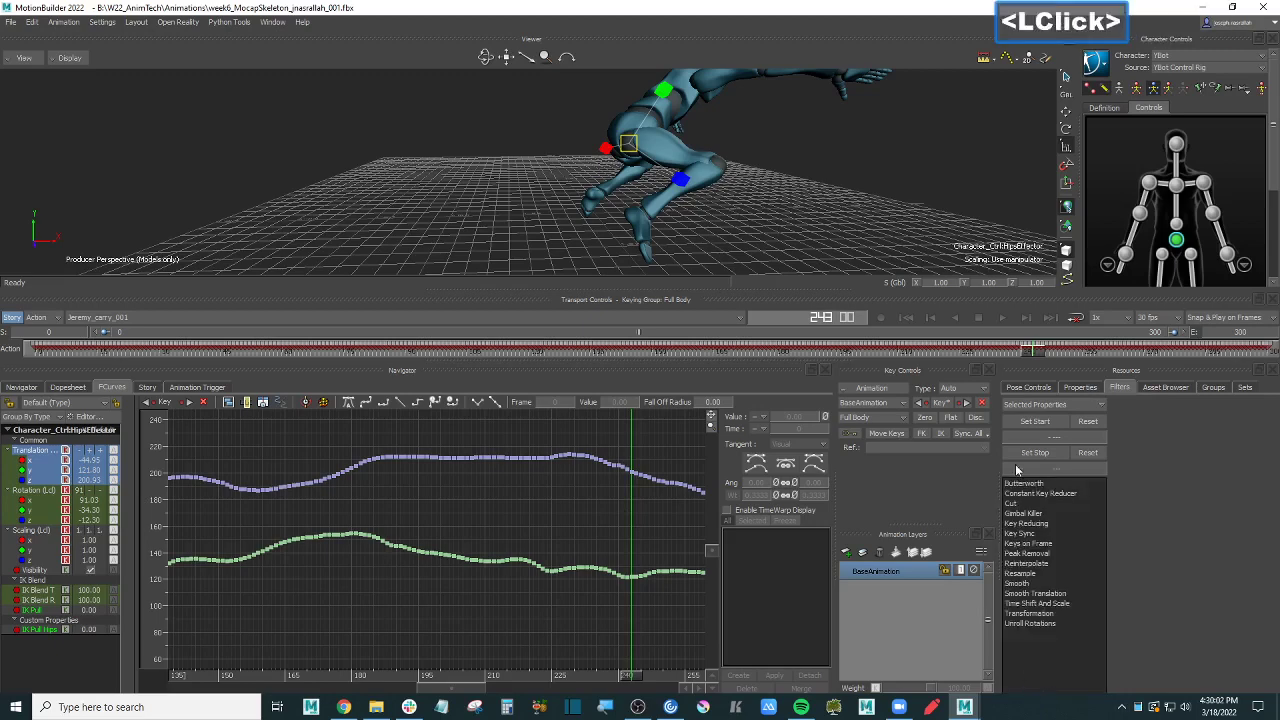
Step: Preview the Butterworth filter at a 15 fps sampling rate on the hips' translation curves and cancel it
click(1040, 484)
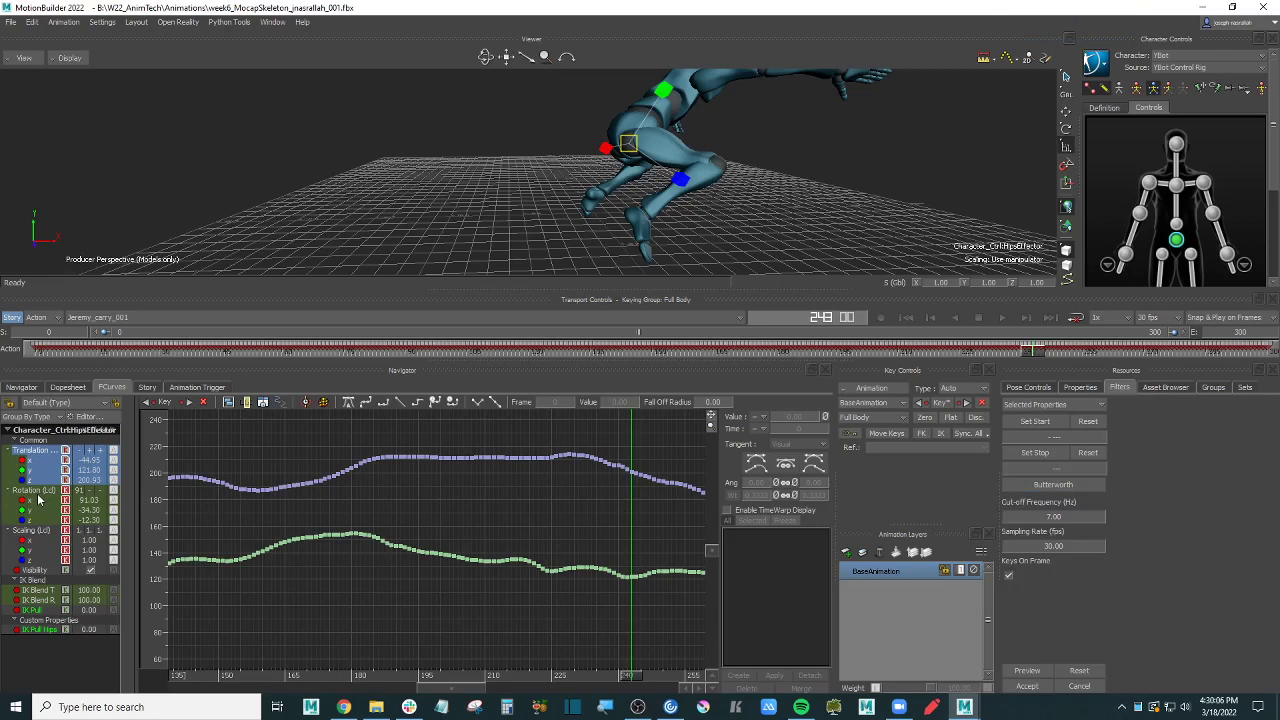
drag(935, 351, 972, 352)
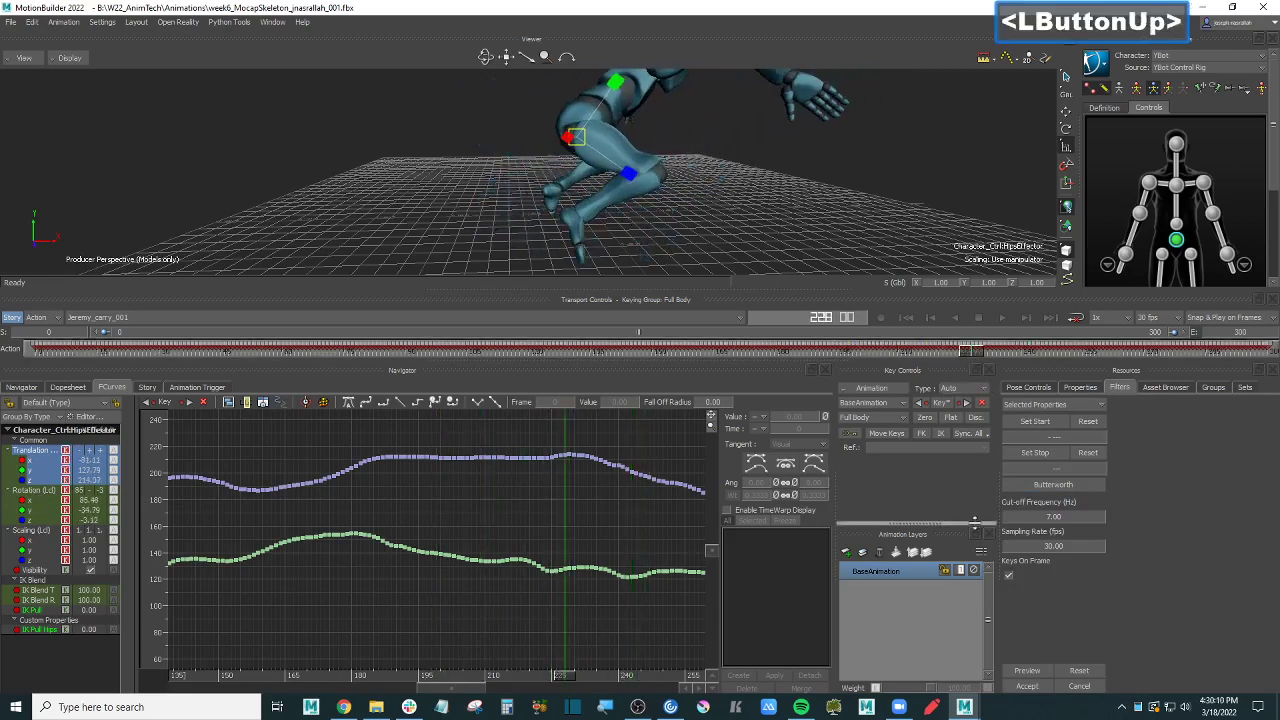
click(1057, 548)
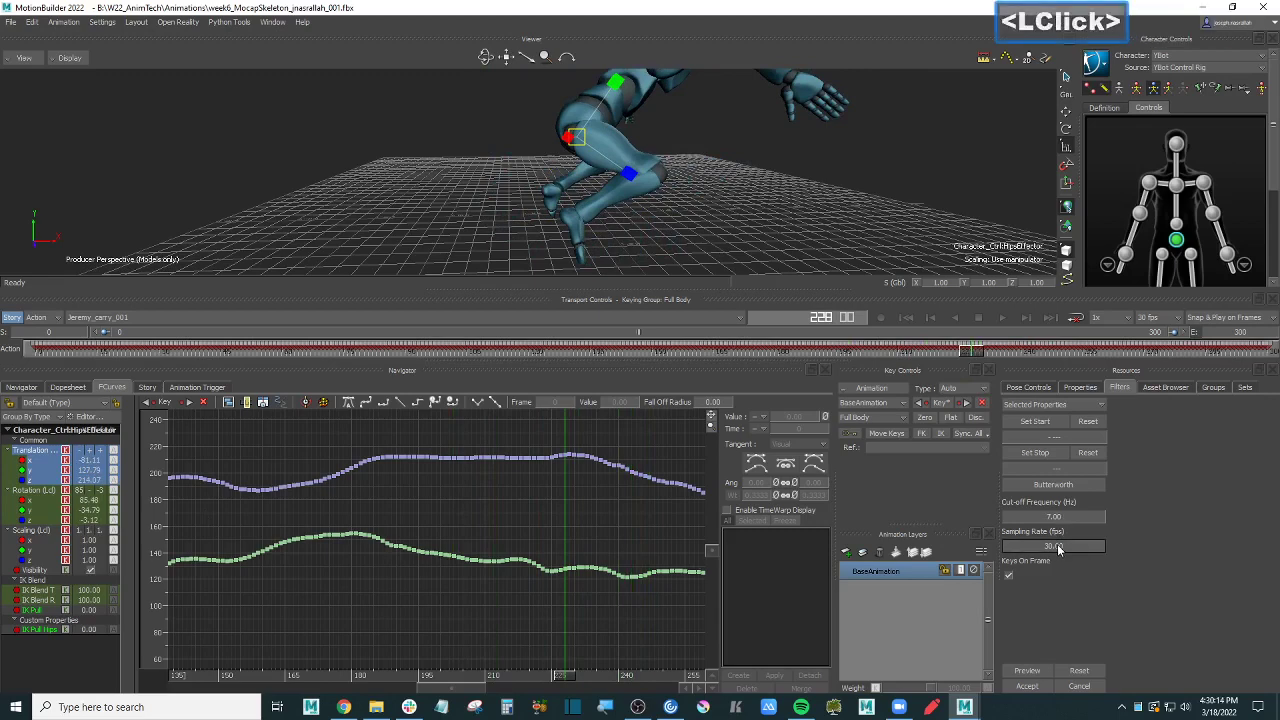
click(1061, 549)
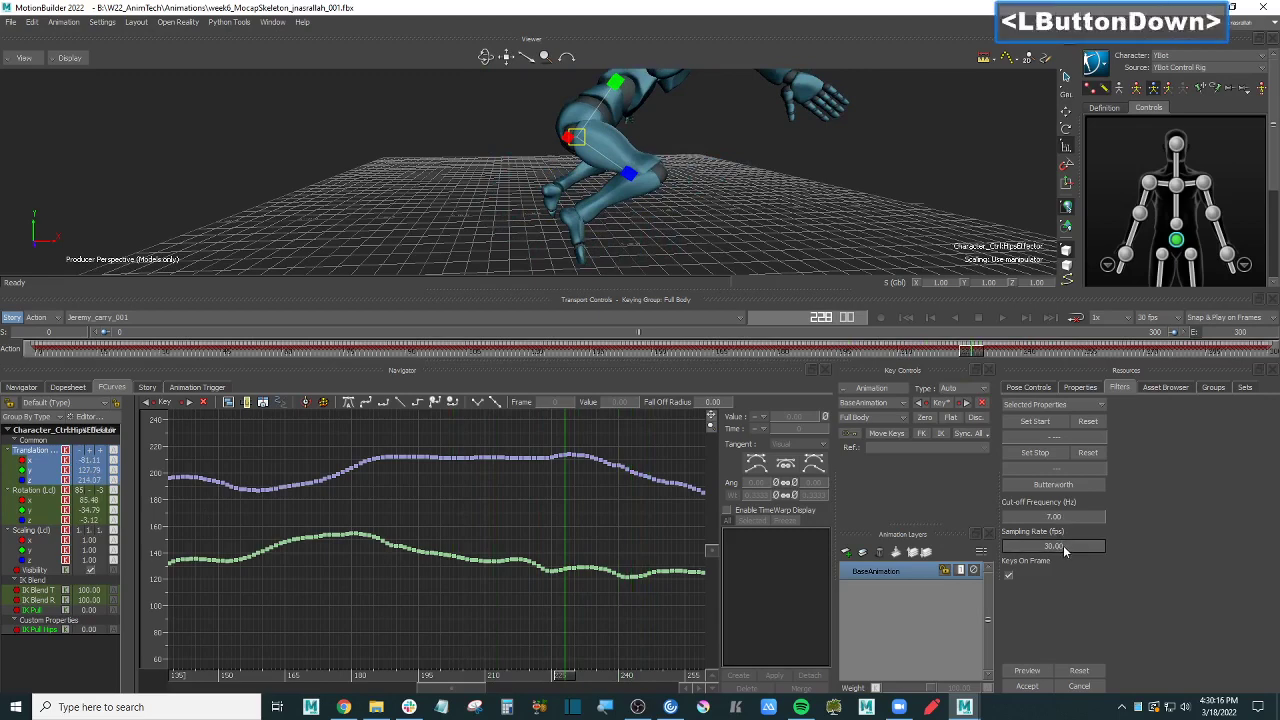
click(1061, 549)
text(15)
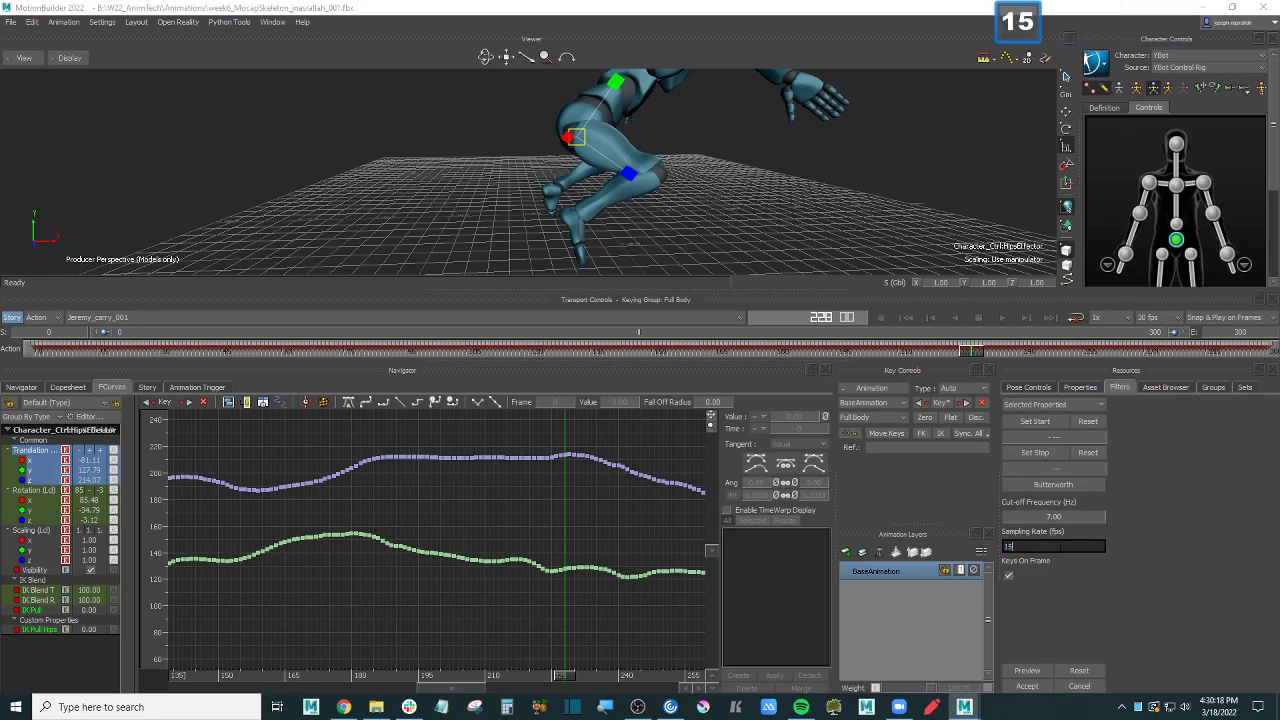
key(Return)
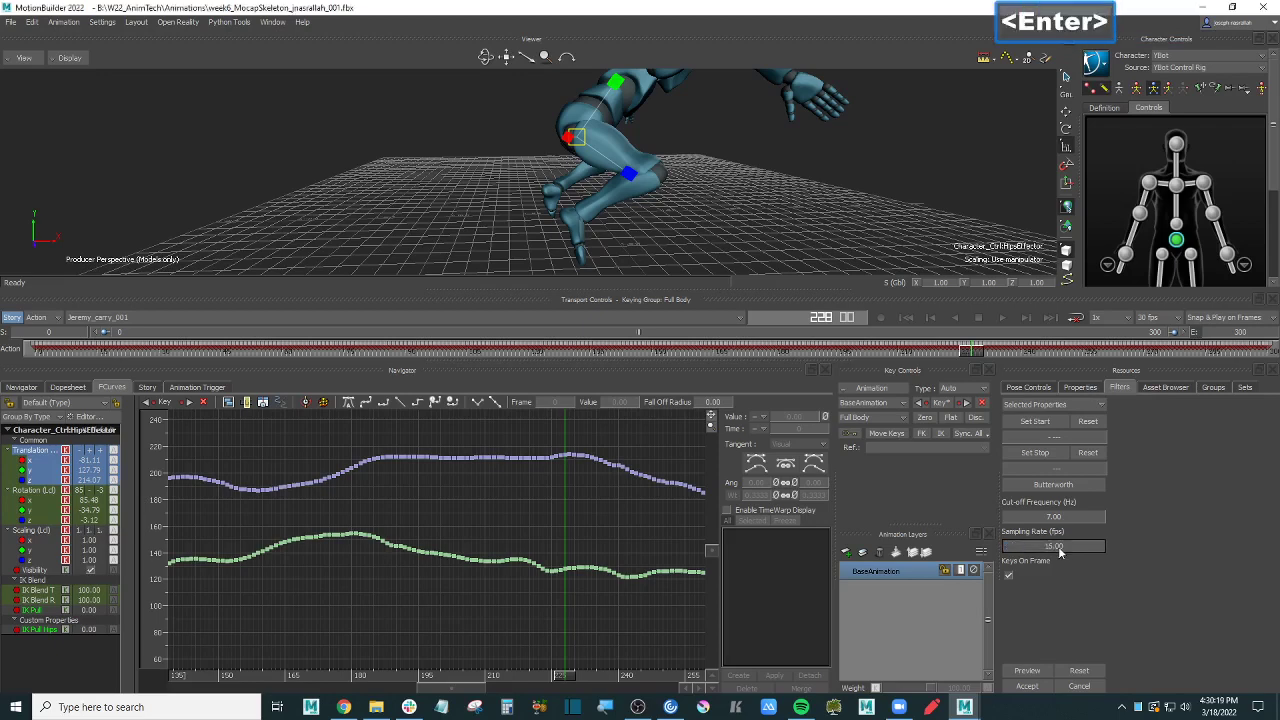
click(1028, 671)
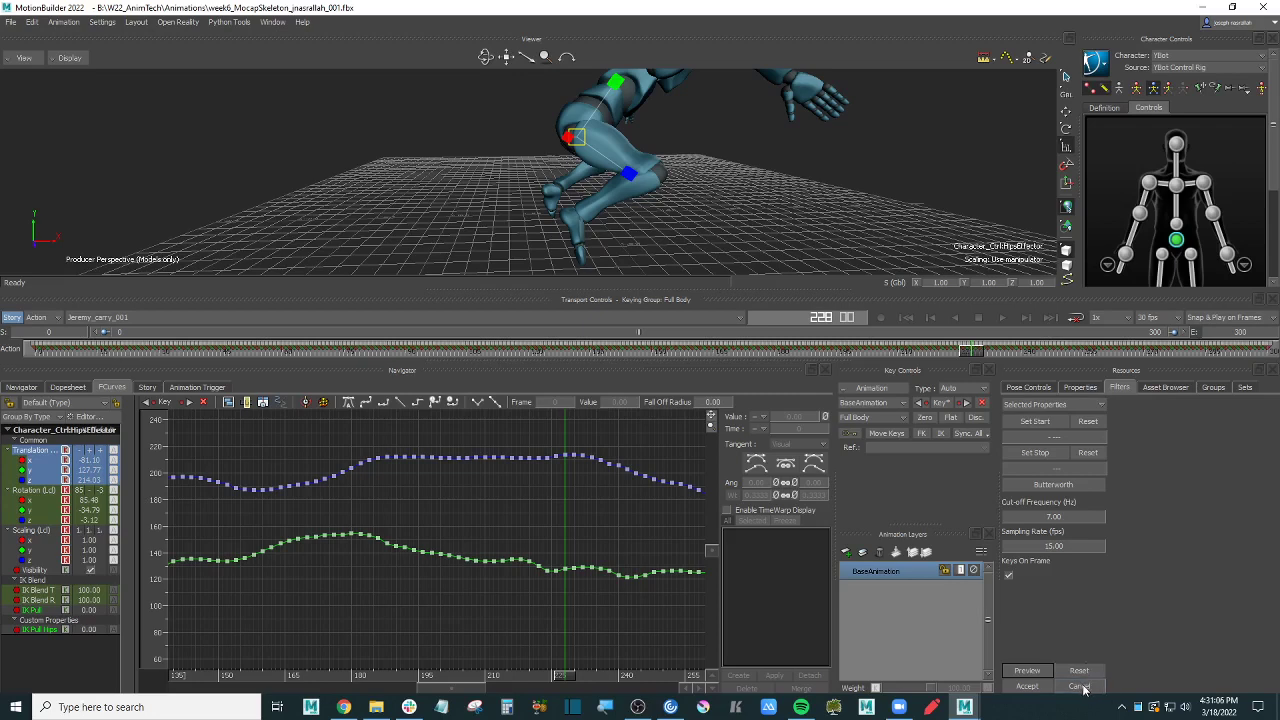
click(1080, 686)
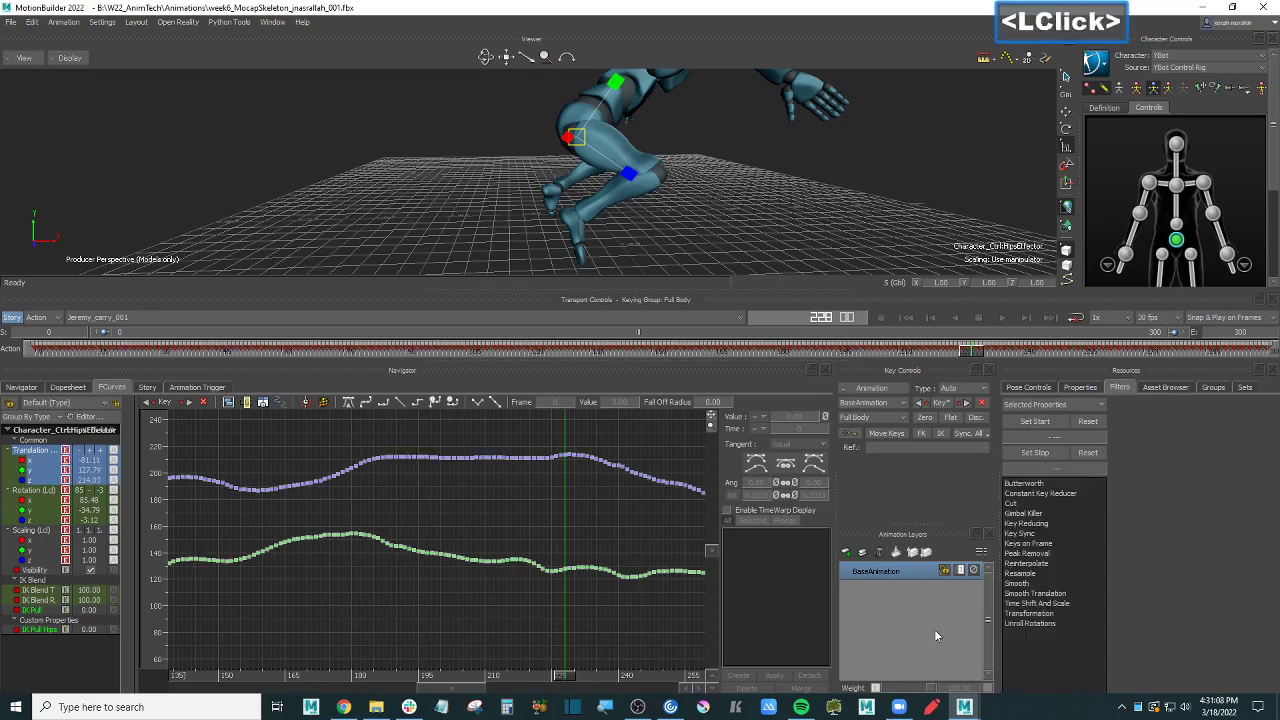
Step: Isolate the hips' rotation curves and preview the Butterworth filter on them at a 30 fps sampling rate
click(44, 490)
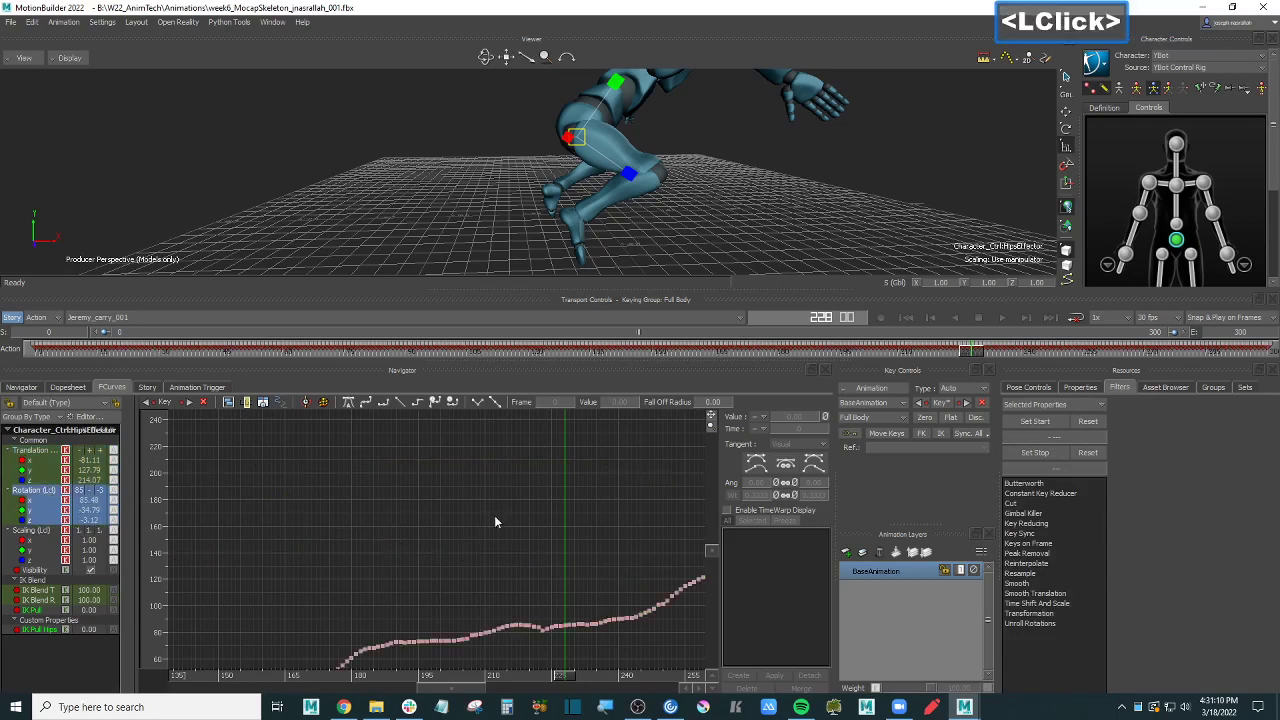
shift+drag(613, 554, 556, 492)
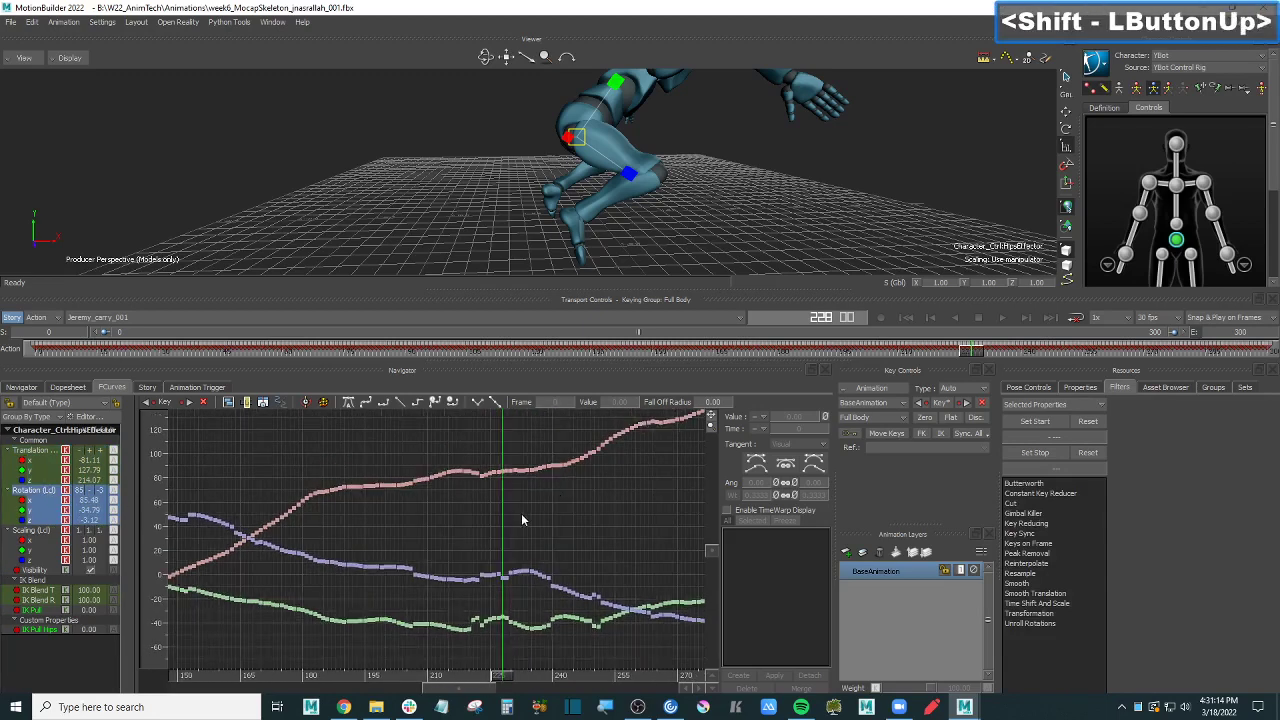
click(1048, 483)
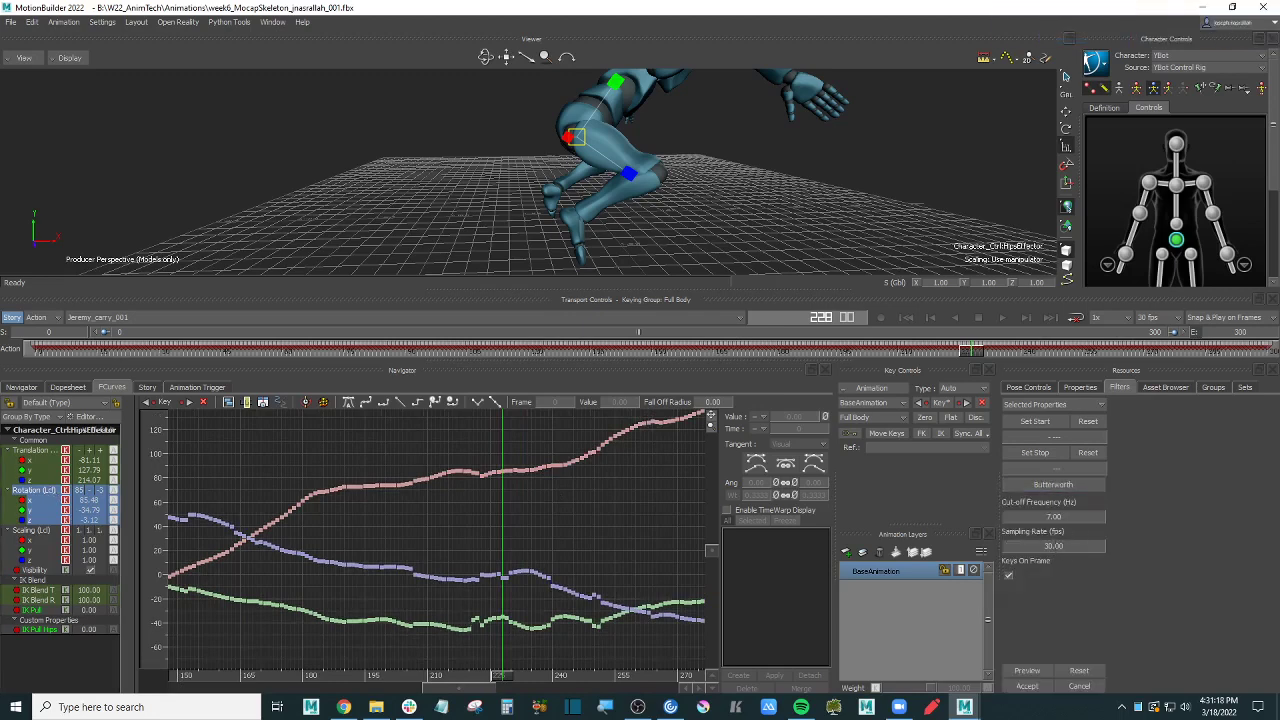
click(1035, 672)
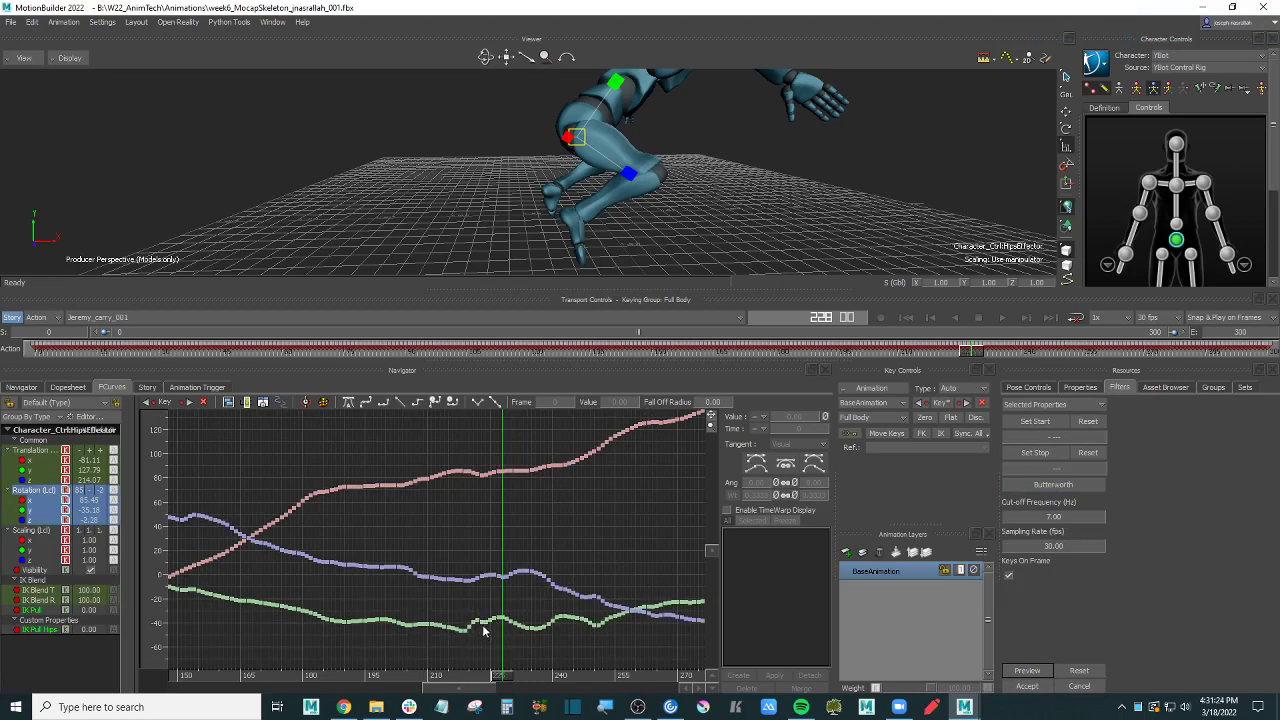
Step: Try the Butterworth filter at a 22 fps sampling rate on the hips' rotation curves and cancel it
click(1040, 545)
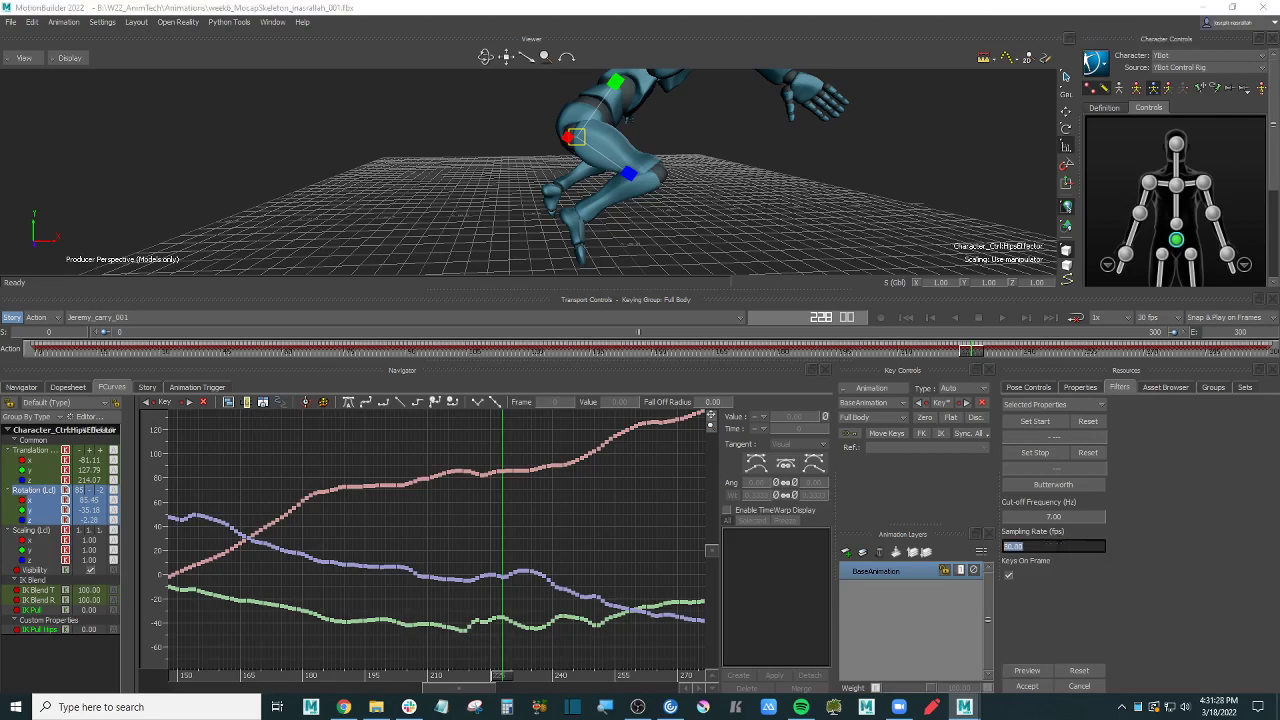
text(2)
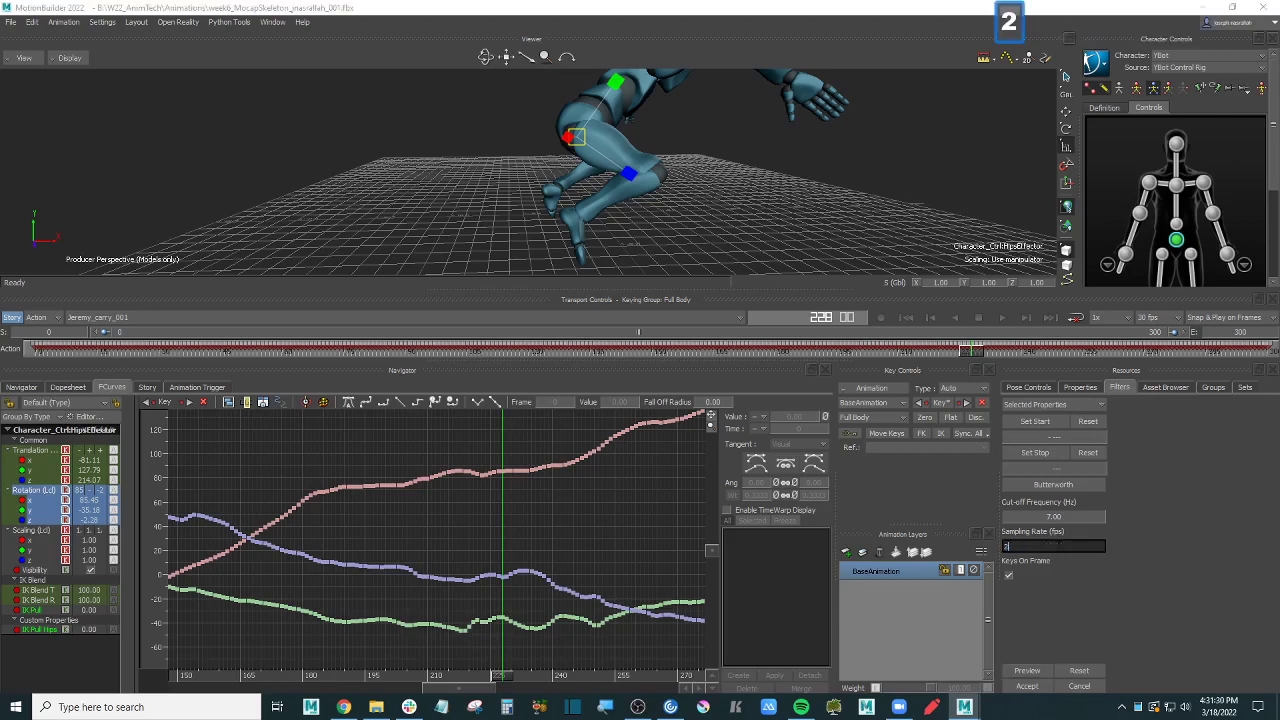
text(0)
key(Return)
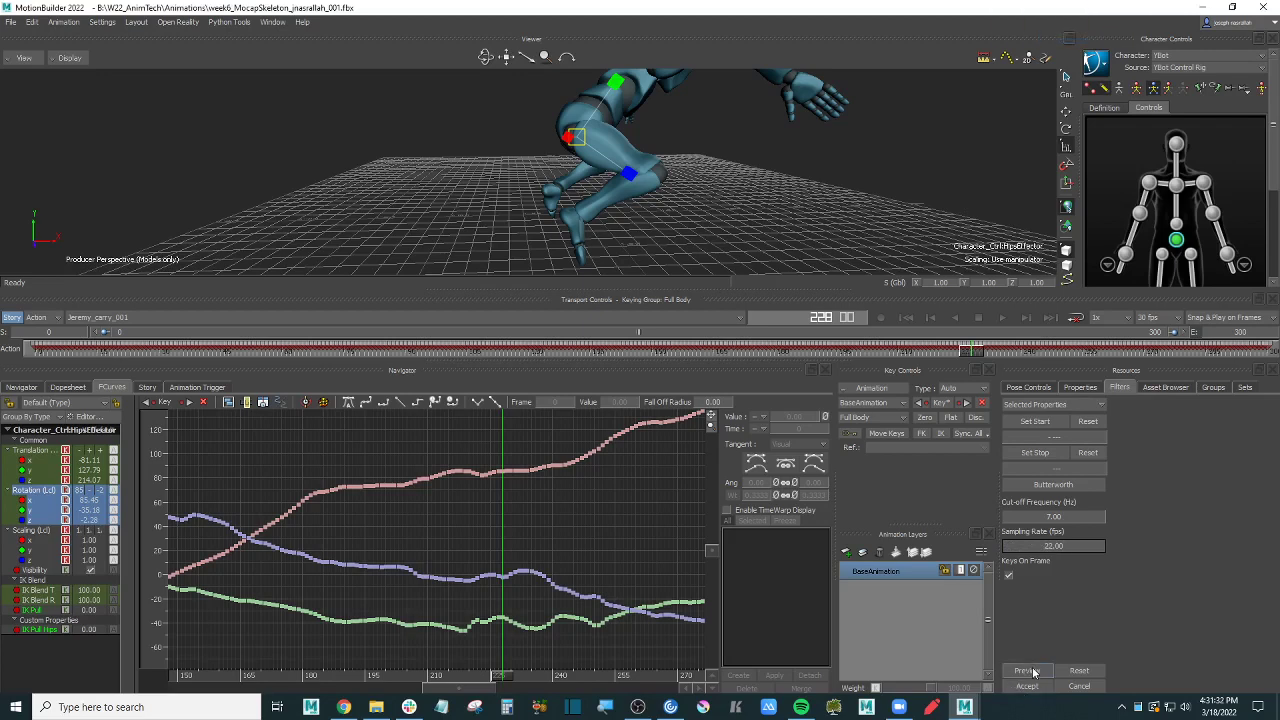
click(1033, 671)
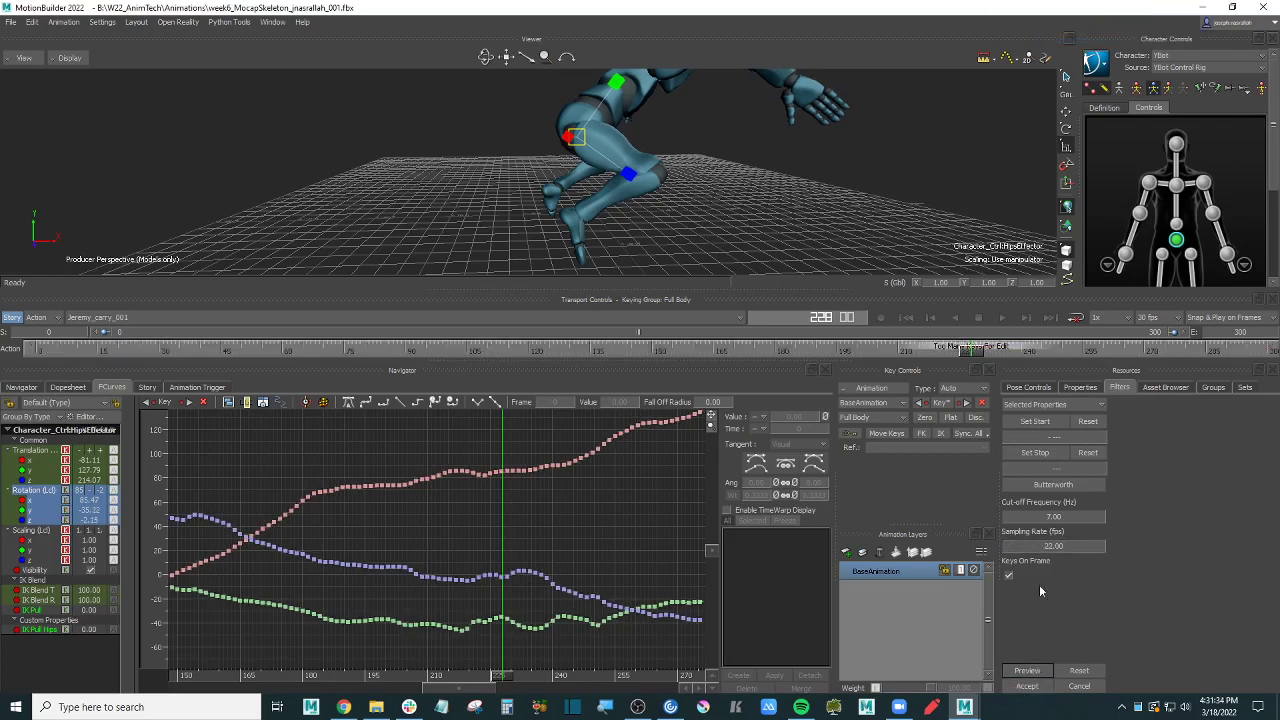
double_click(1055, 546)
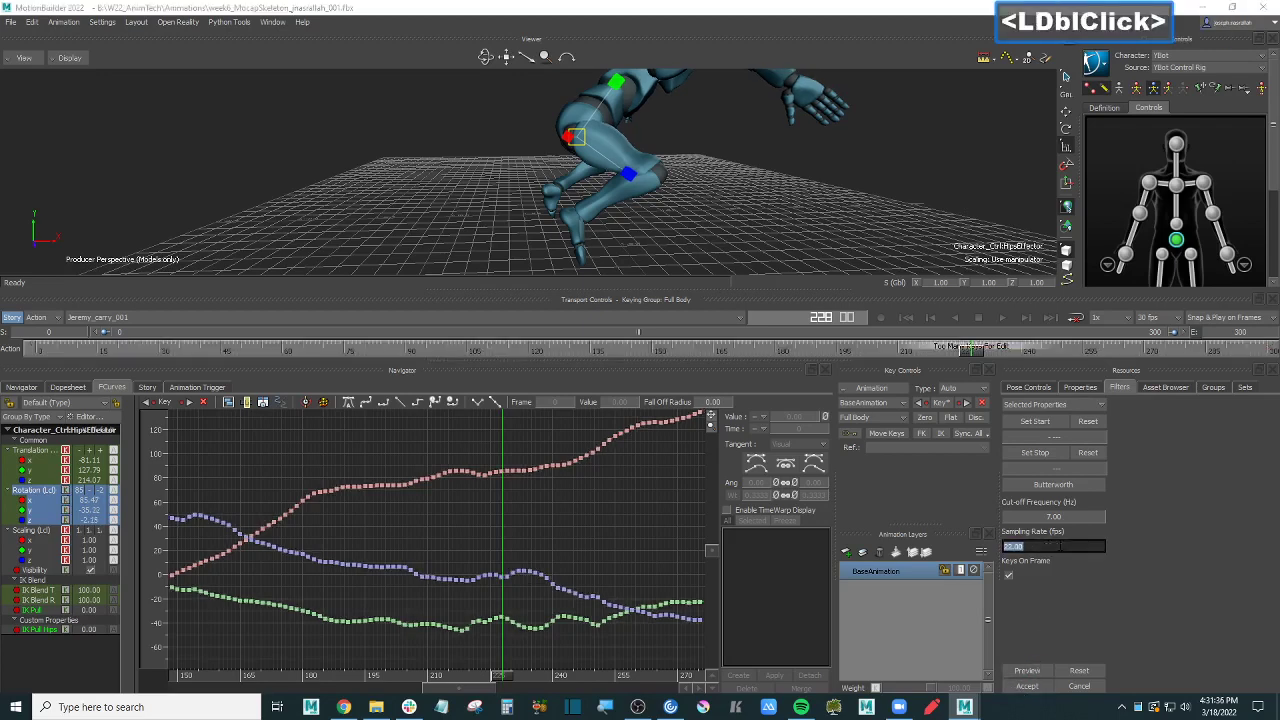
click(1097, 687)
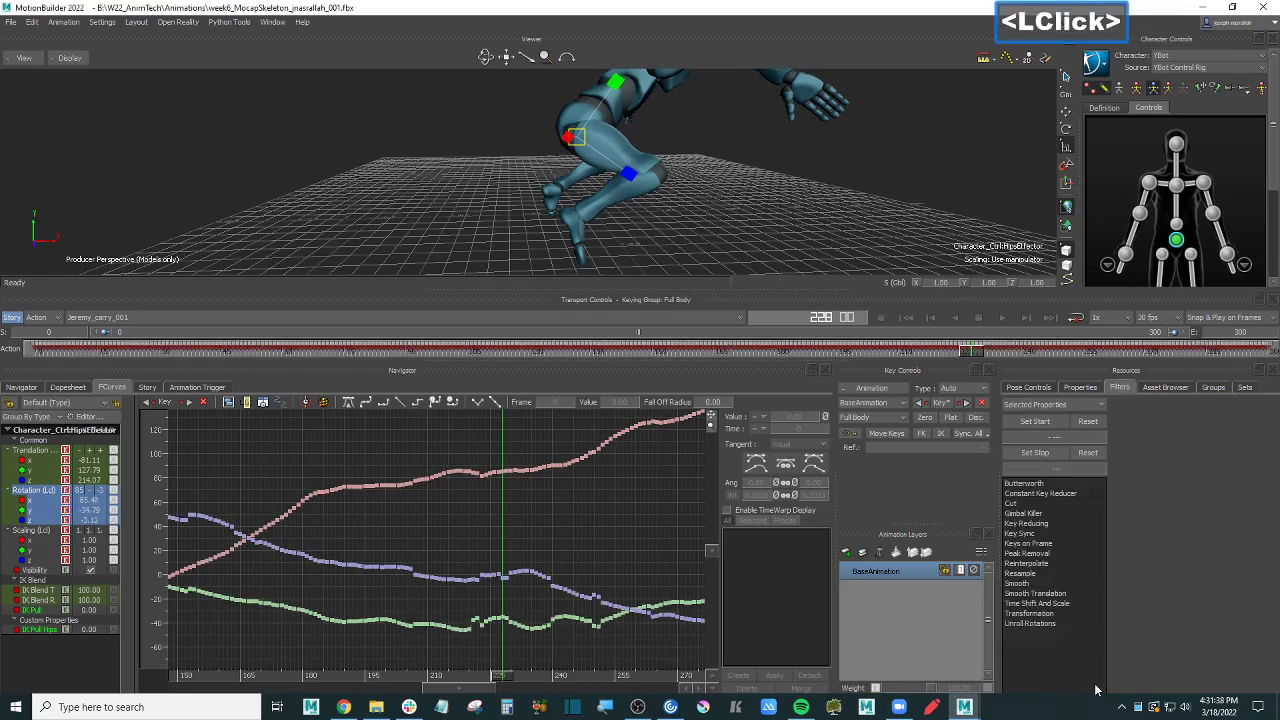
Step: Reopen the Butterworth filter for the hips' rotation curves and preview it at a 22 fps sampling rate
click(1042, 483)
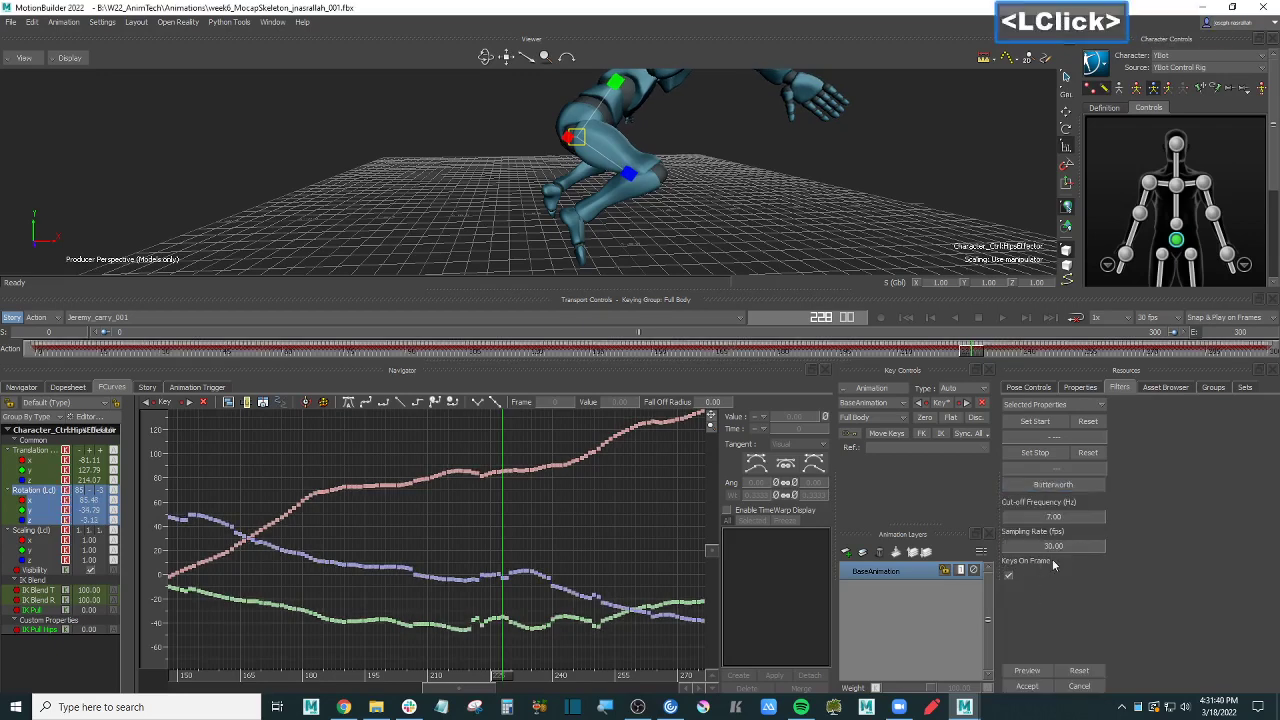
double_click(1065, 548)
text(22)
key(Return)
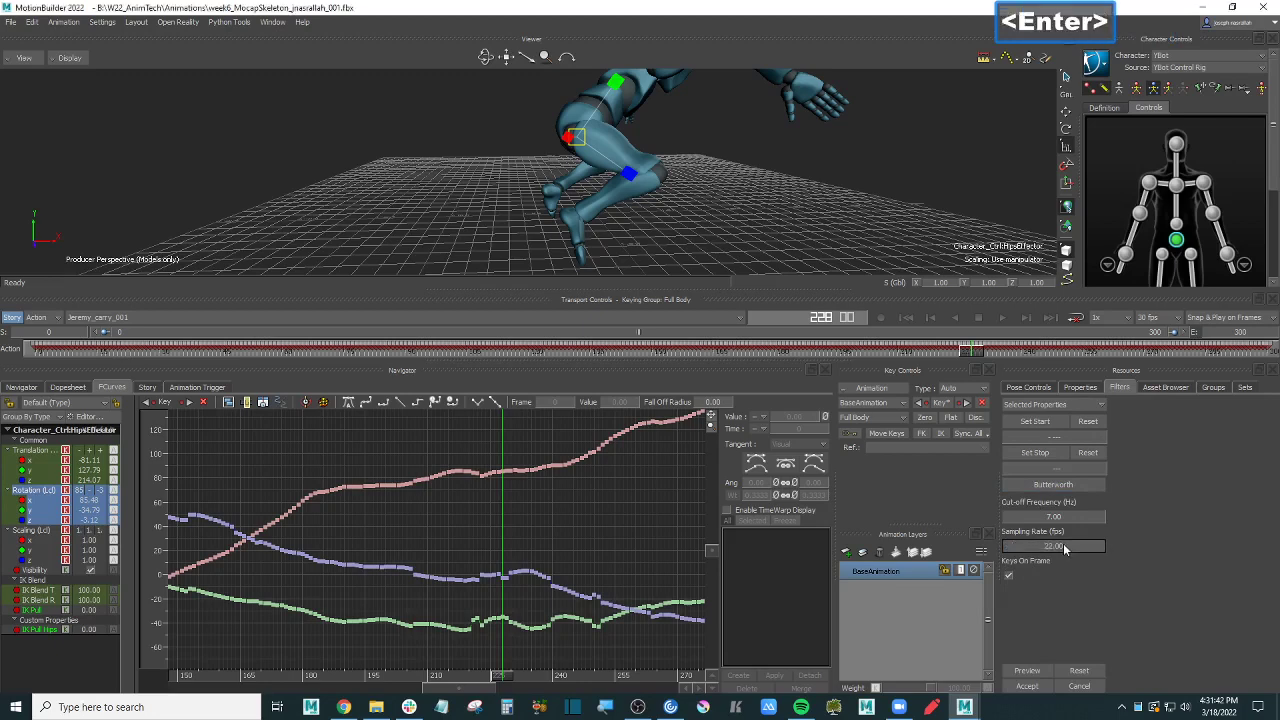
click(1029, 671)
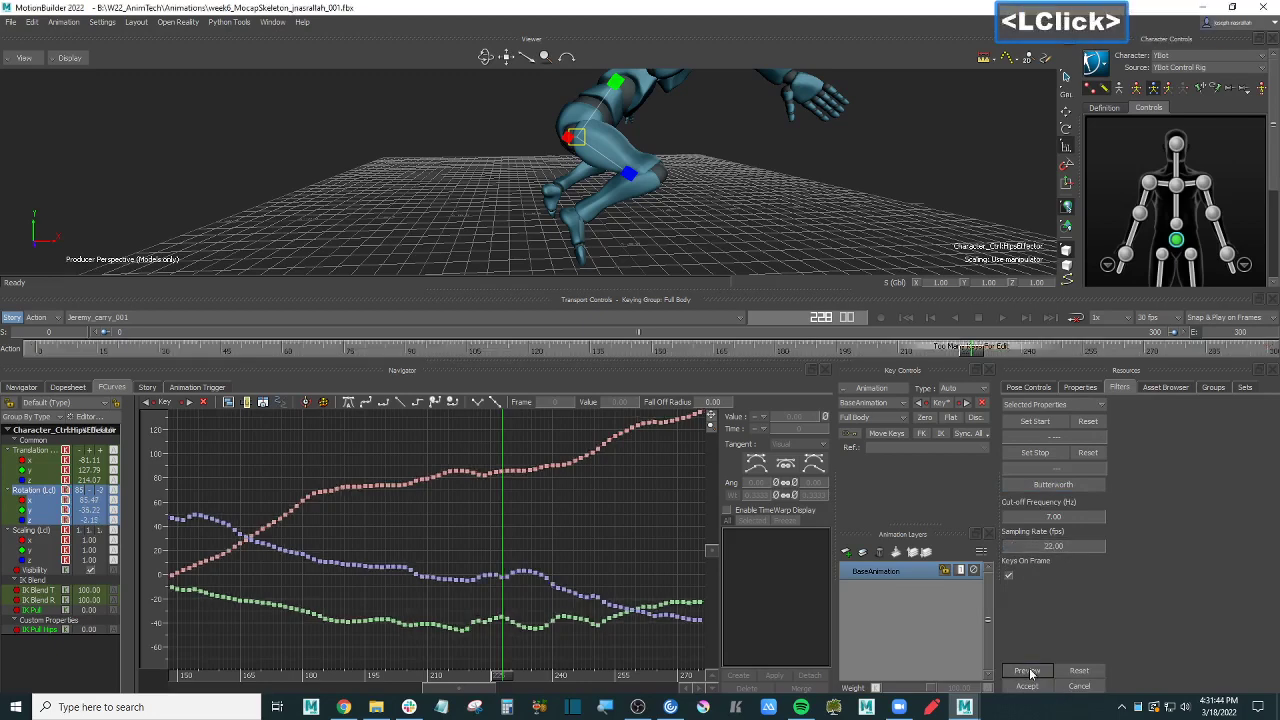
Step: Set the Butterworth sampling rate to 16 fps and preview the filter on the hips' rotation curves
click(1066, 546)
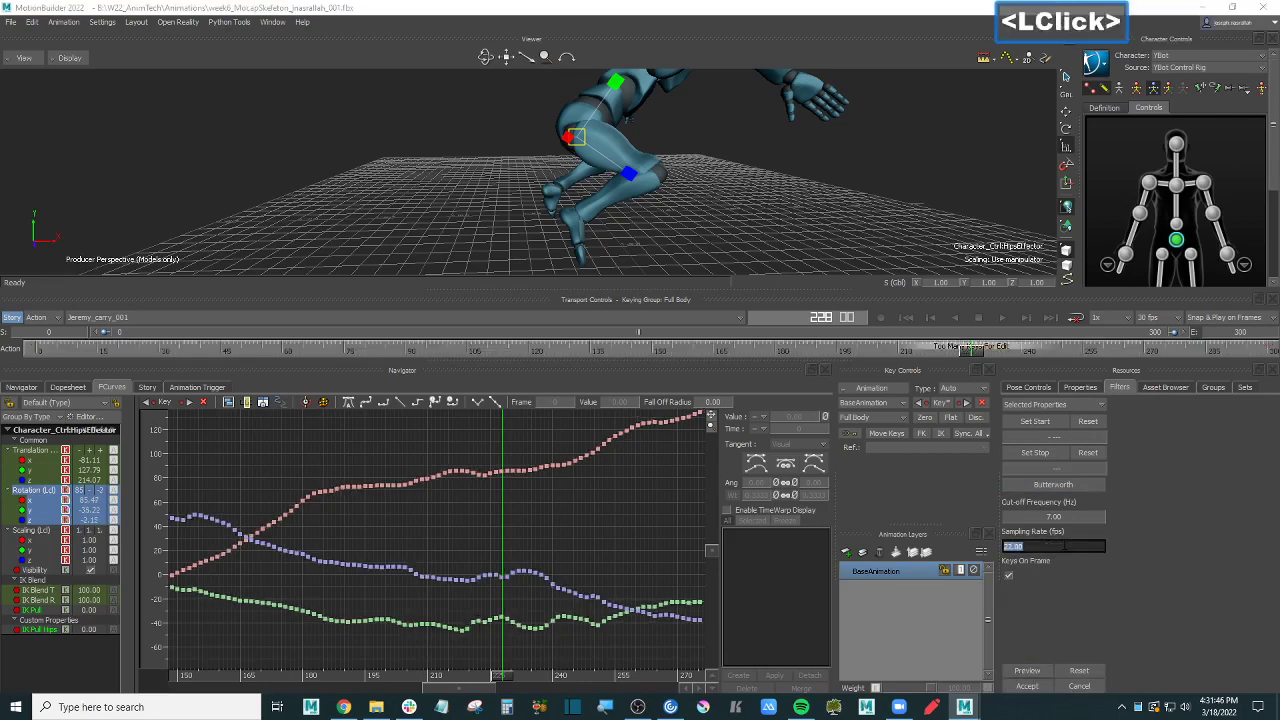
text(15)
key(Return)
click(1066, 547)
text(1)
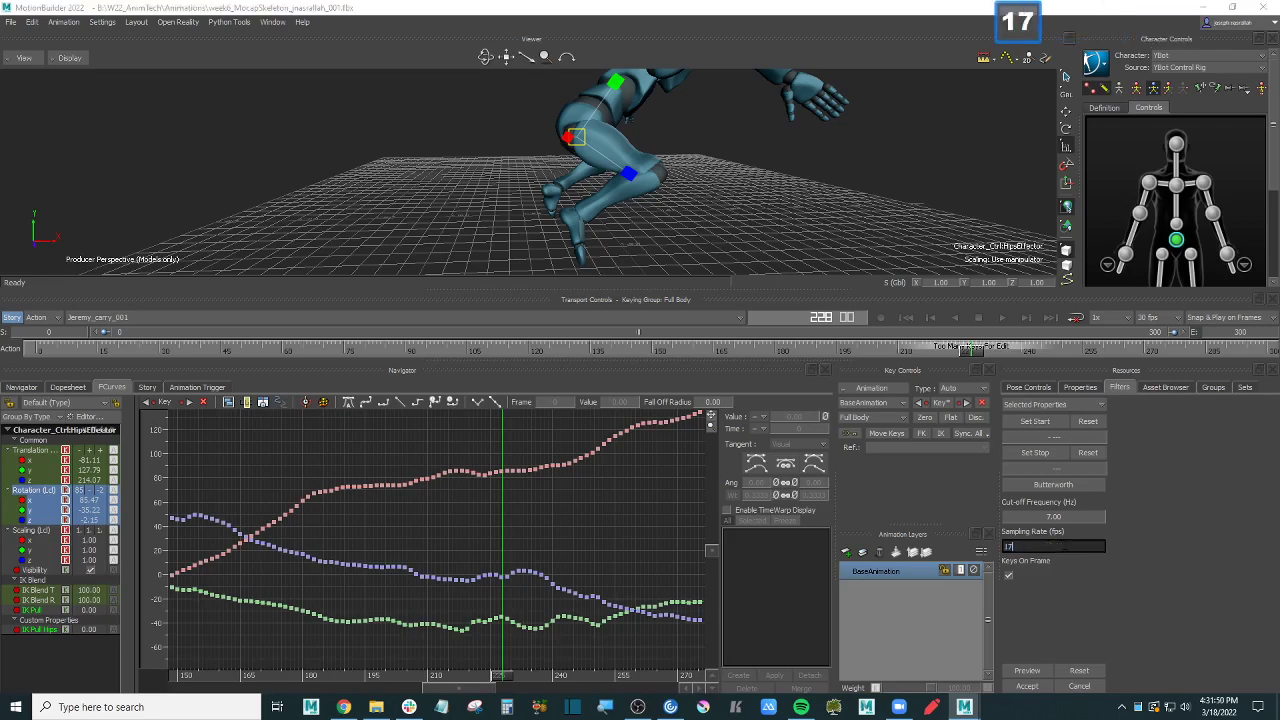
text(7)
key(BackSpace)
text(5)
key(Return)
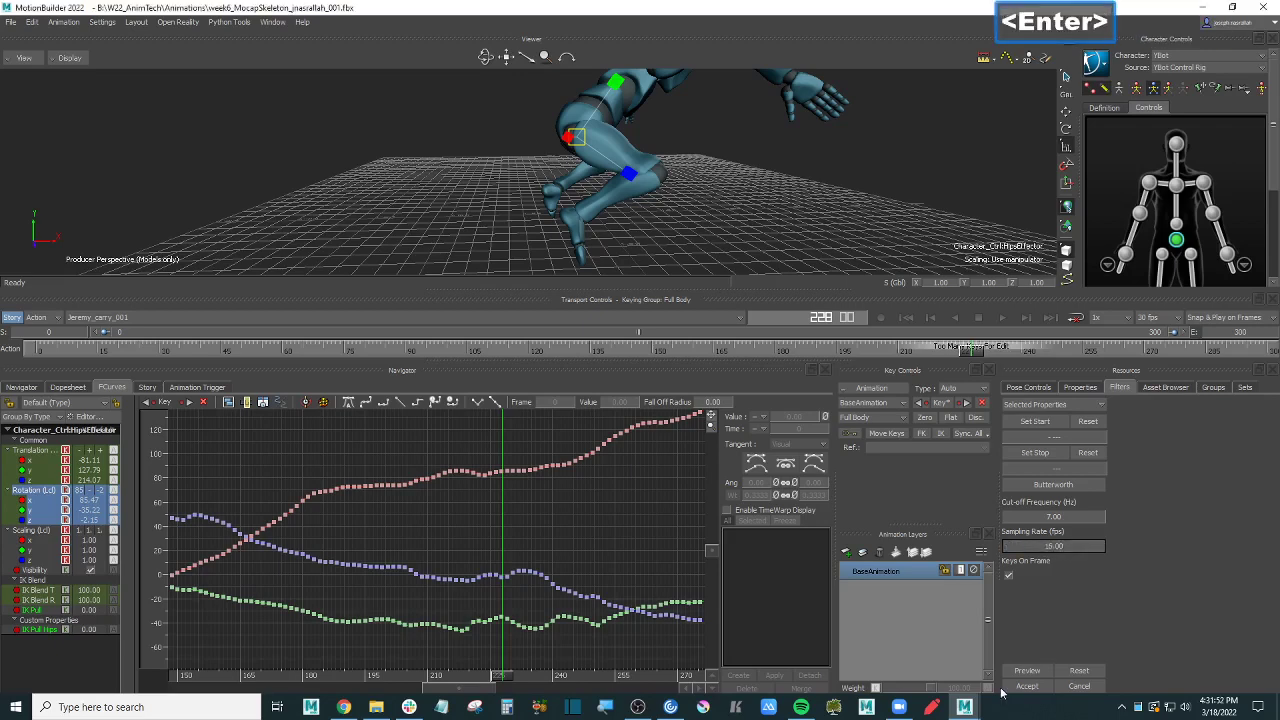
click(1037, 673)
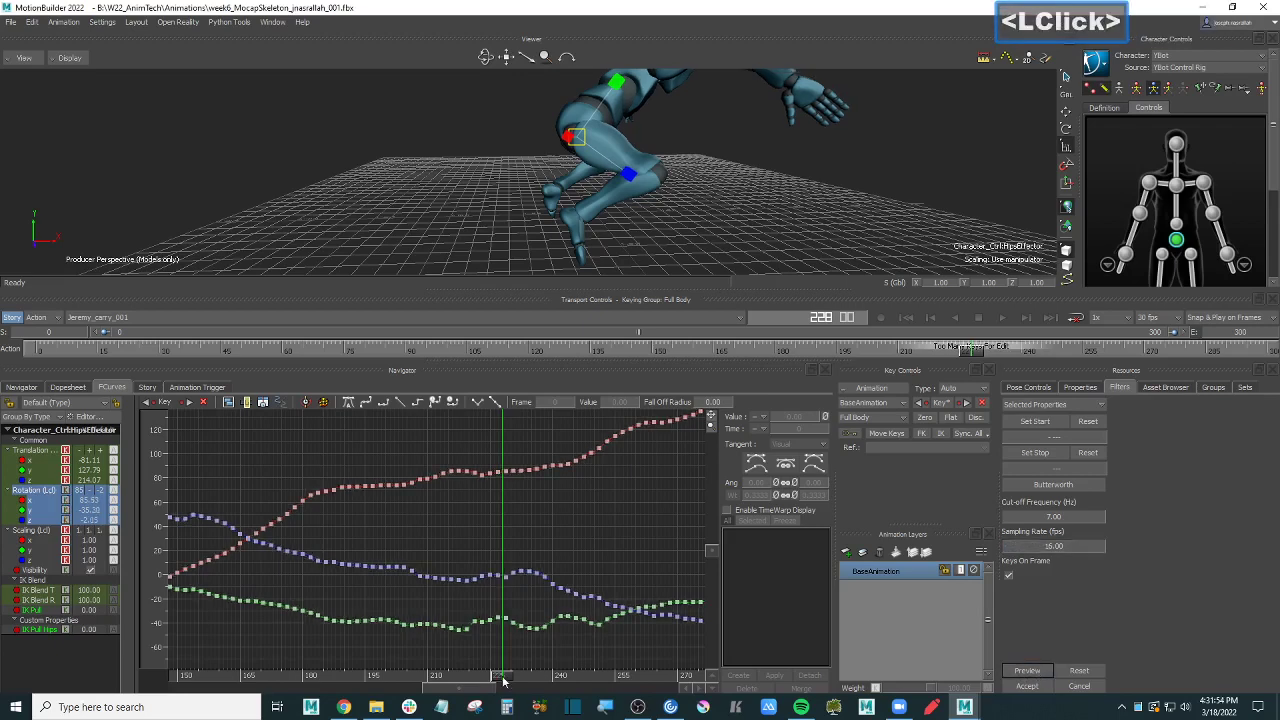
Step: Delete the key near frame 221 on the hips' Y rotation curve
drag(503, 681, 477, 678)
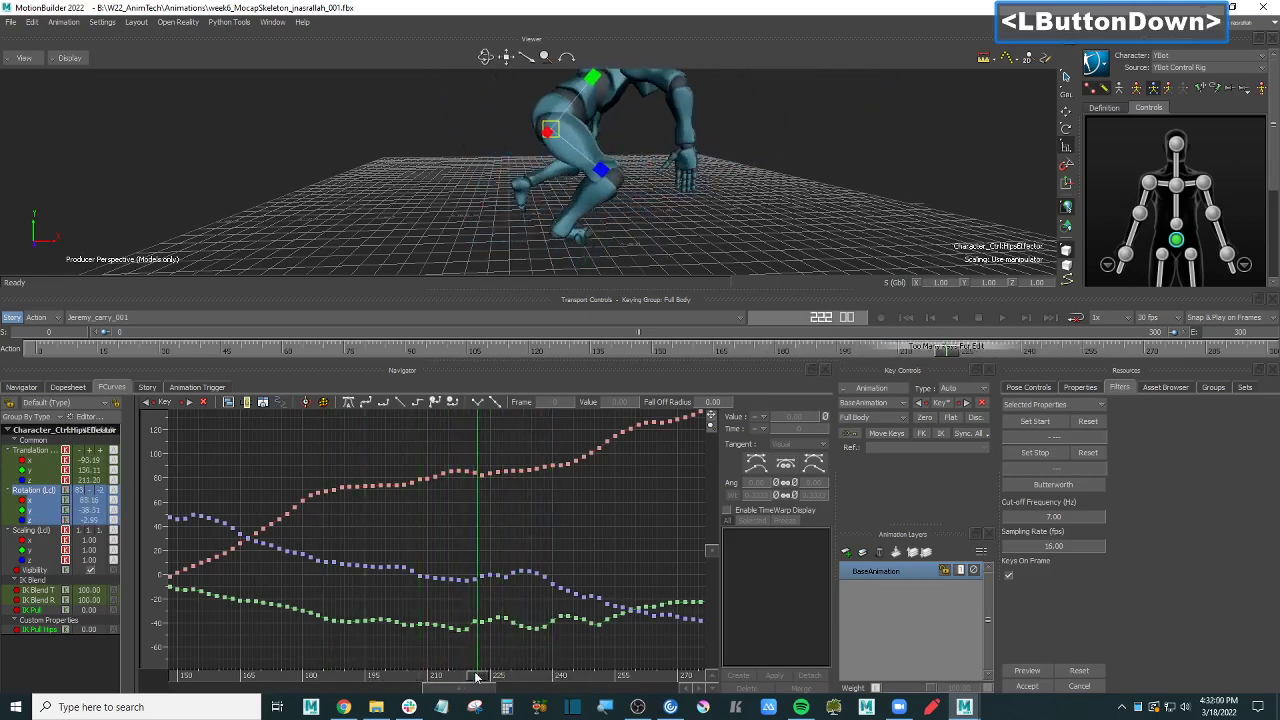
shift+drag(549, 576, 625, 562)
mouse_move(458, 586)
ctrl+mouse_down()
mouse_move(468, 576)
mouse_move(455, 562)
ctrl+mouse_up()
click(451, 557)
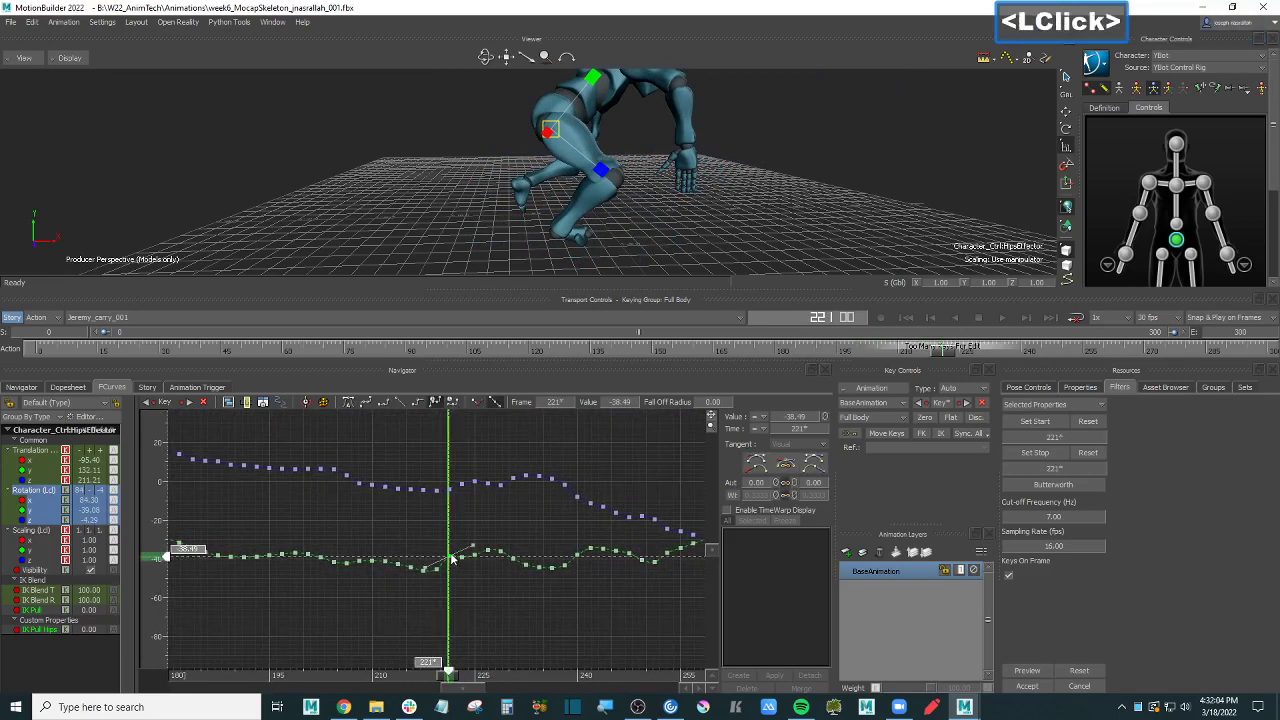
key(Delete)
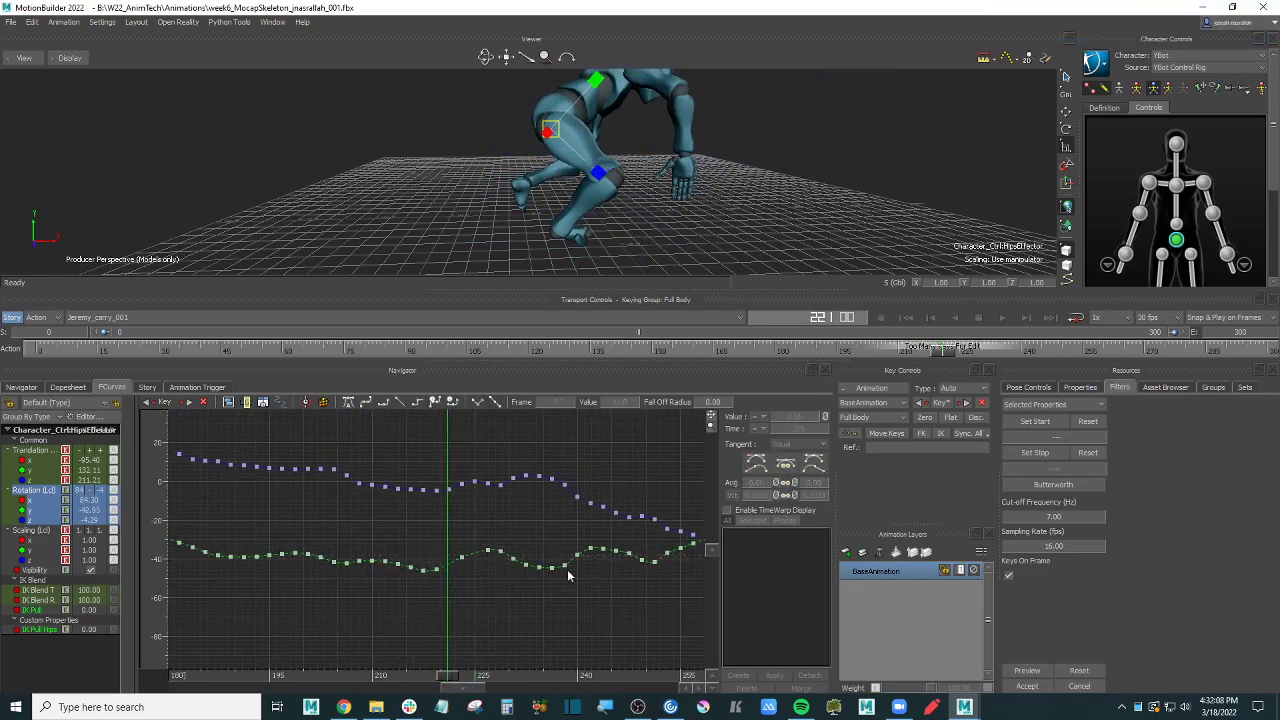
Step: Accept the previewed Butterworth filter on the hips' rotation curves and inspect the curves around frame 221
shift+drag(517, 551, 638, 540)
shift+drag(362, 530, 526, 479)
click(1029, 685)
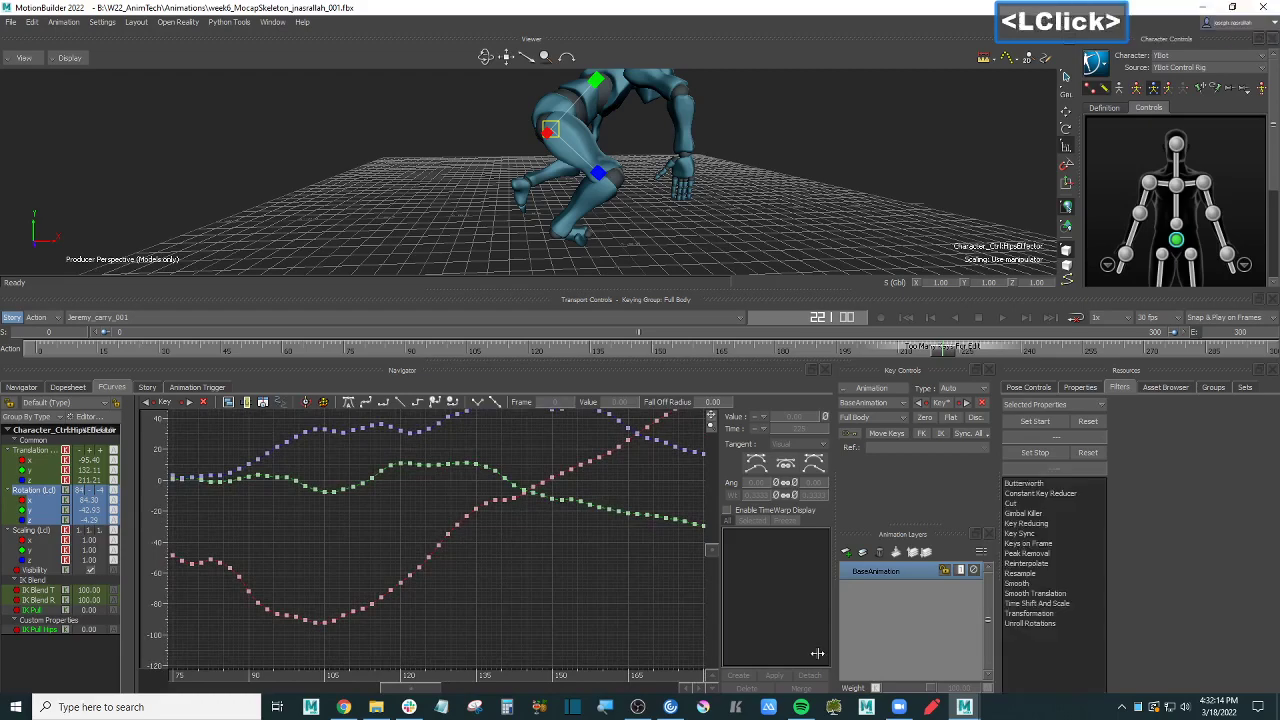
ctrl+drag(430, 560, 486, 562)
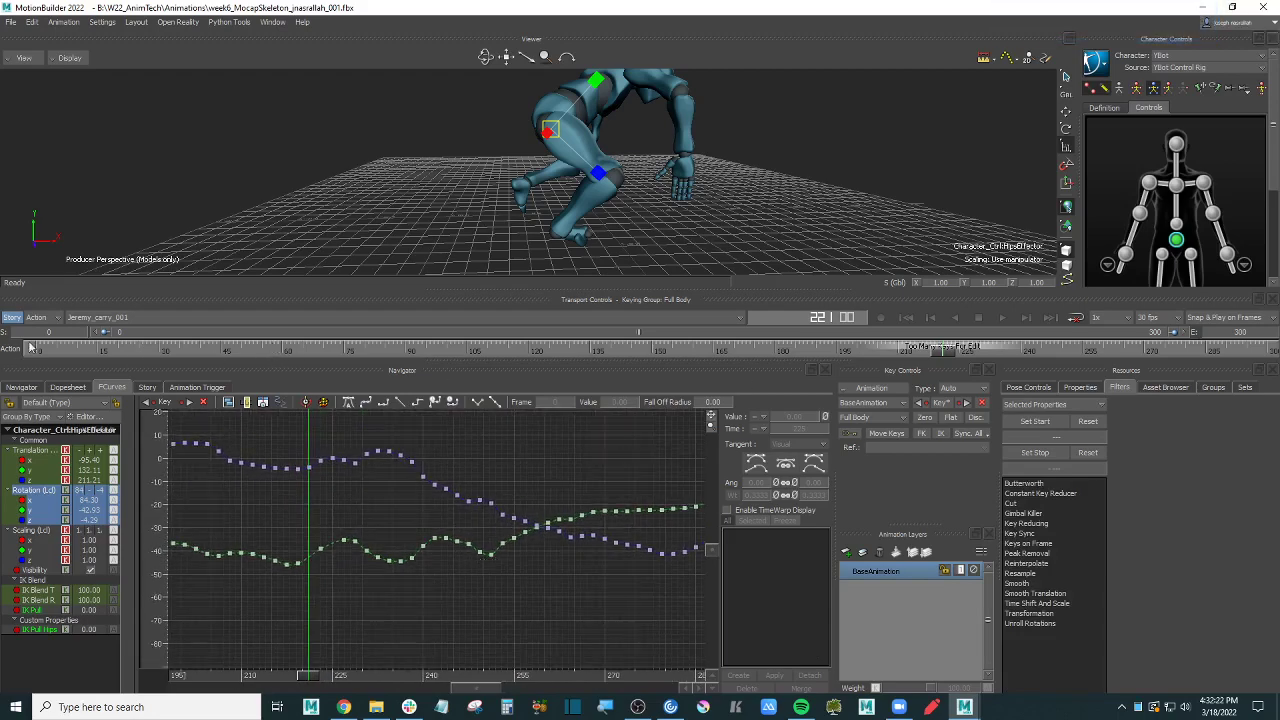
Step: Enlarge the viewer, clear the selection and play the smoothed motion to review the whole character
drag(656, 290, 660, 383)
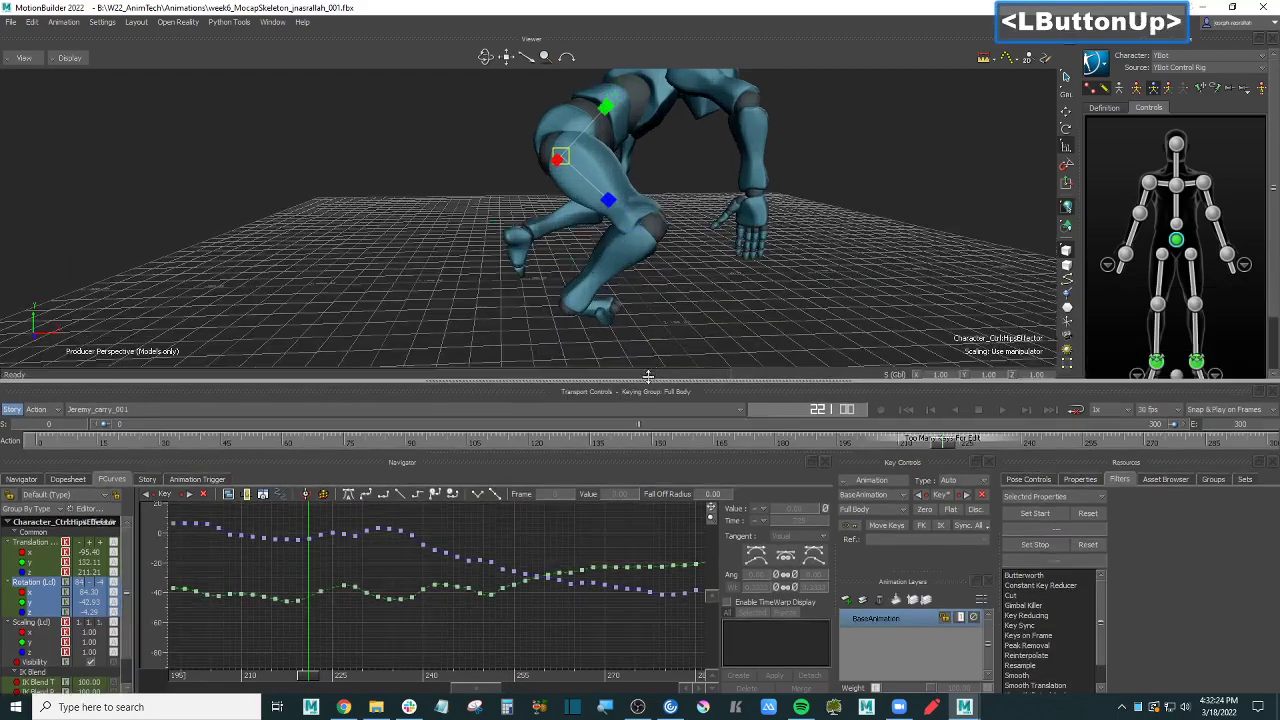
click(726, 291)
ctrl+drag(726, 291, 727, 298)
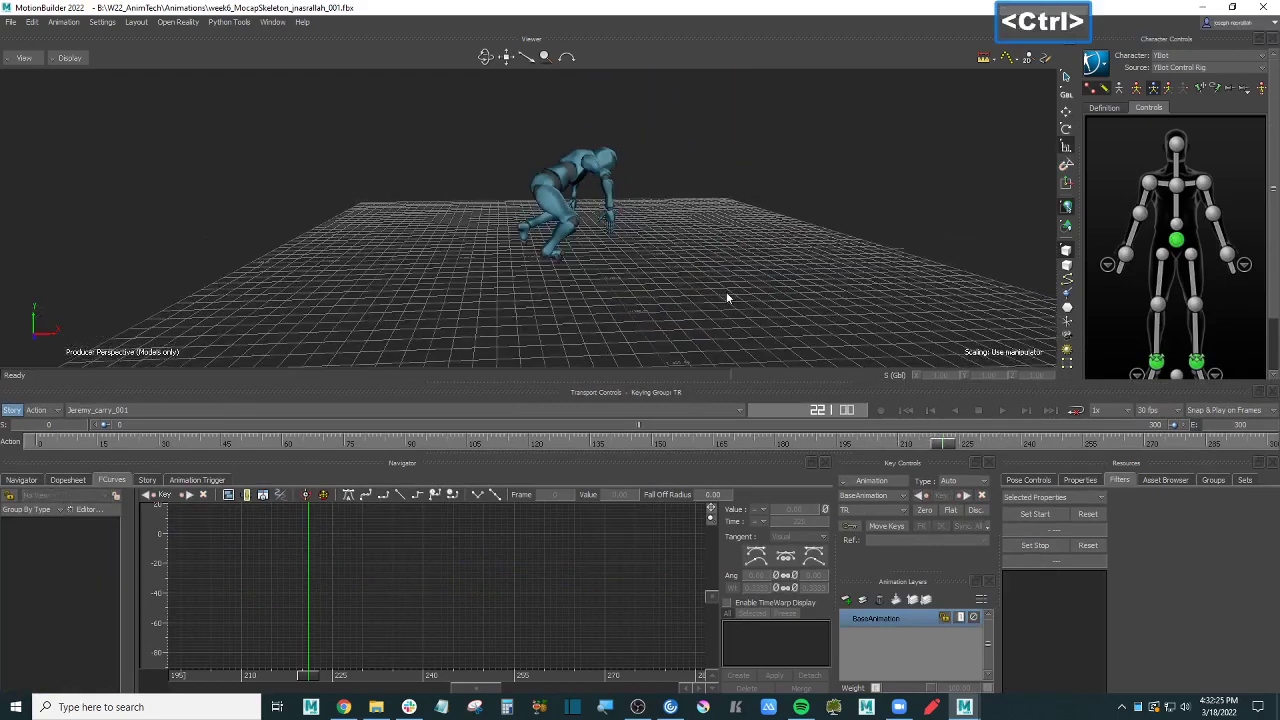
click(907, 411)
ctrl+drag(716, 215, 771, 260)
key(ctrl+space)
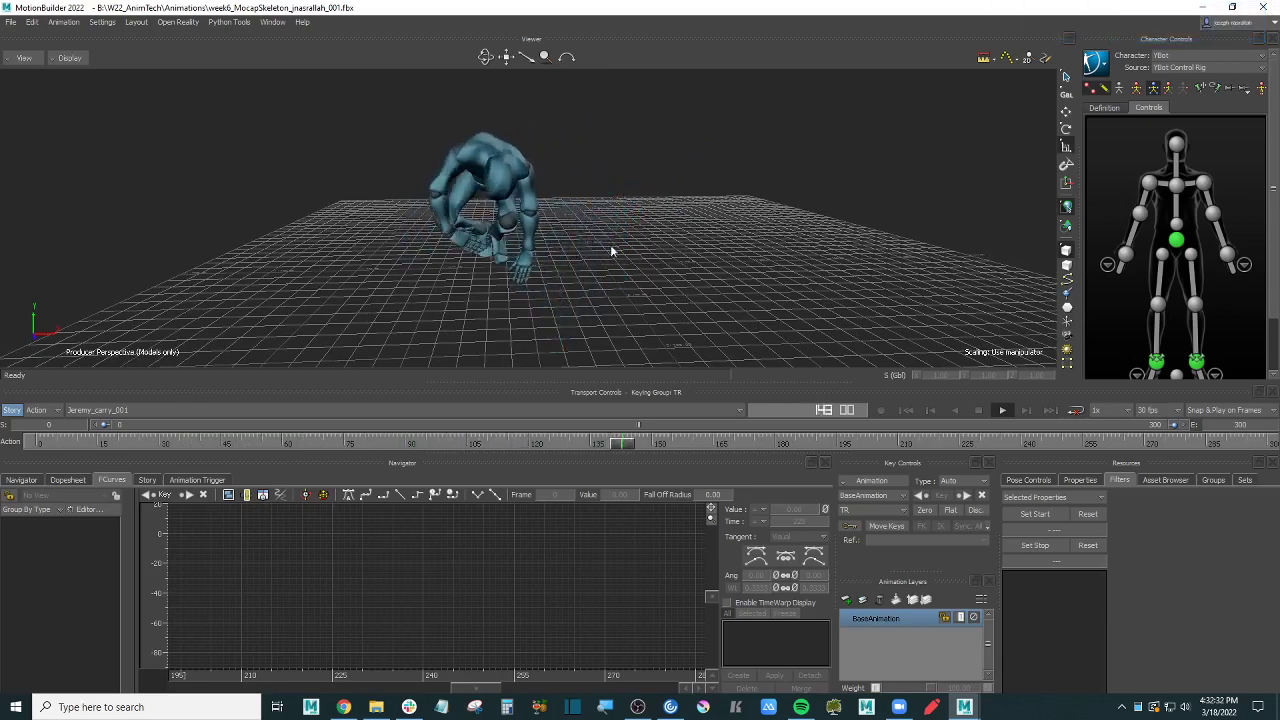
ctrl+drag(612, 251, 634, 254)
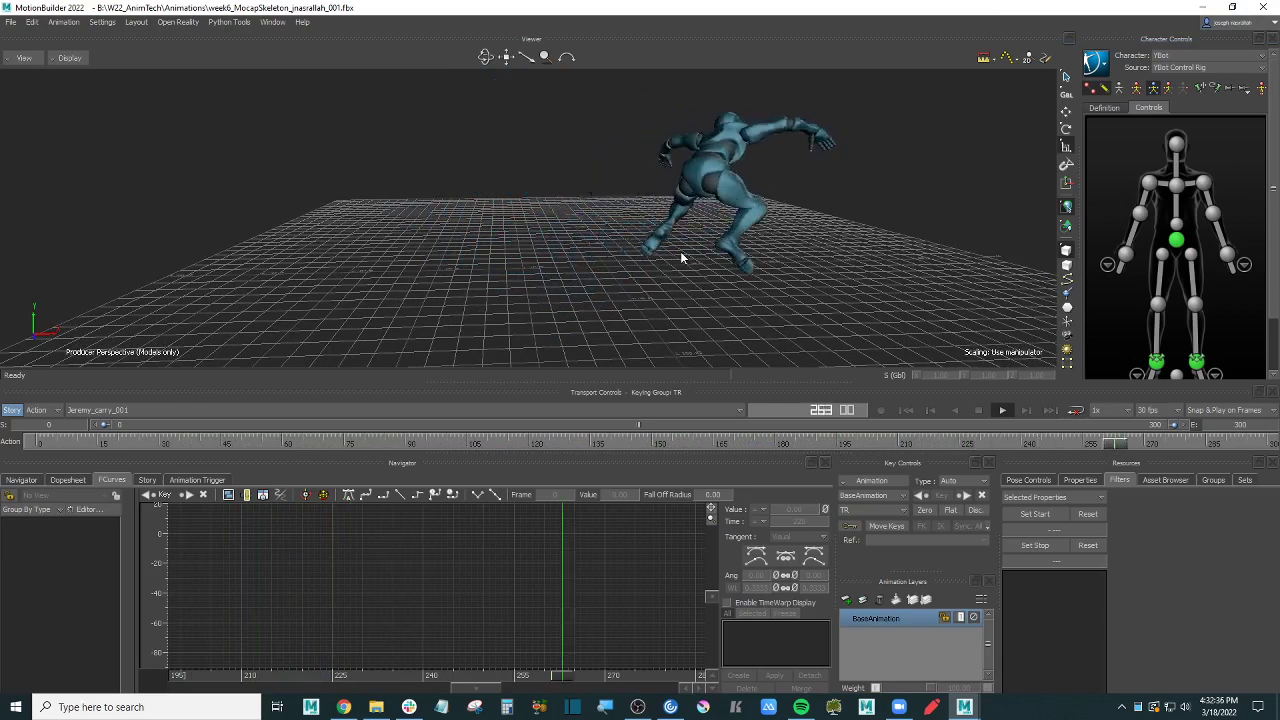
key(ctrl+space)
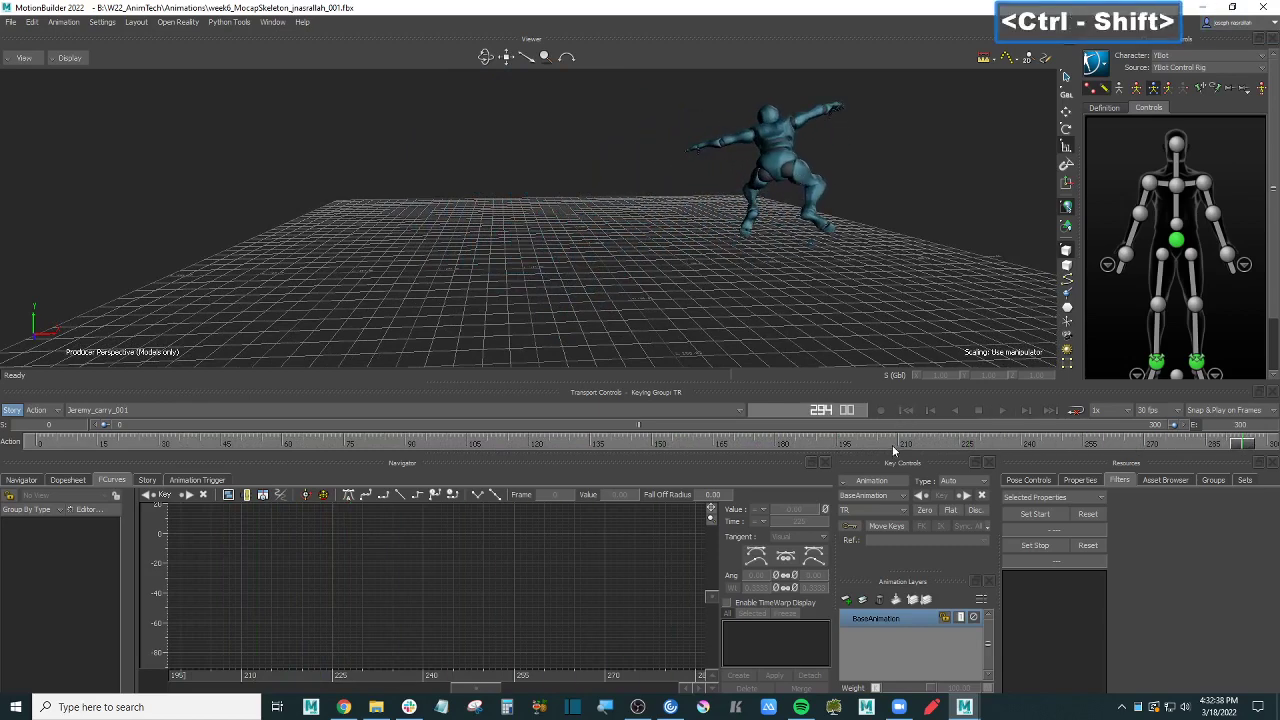
Step: Return to frame 0 and scrub to frame 116, examining the planted foot's contact with the ground
drag(892, 445, 34, 443)
shift+drag(690, 273, 653, 278)
ctrl+click(488, 335)
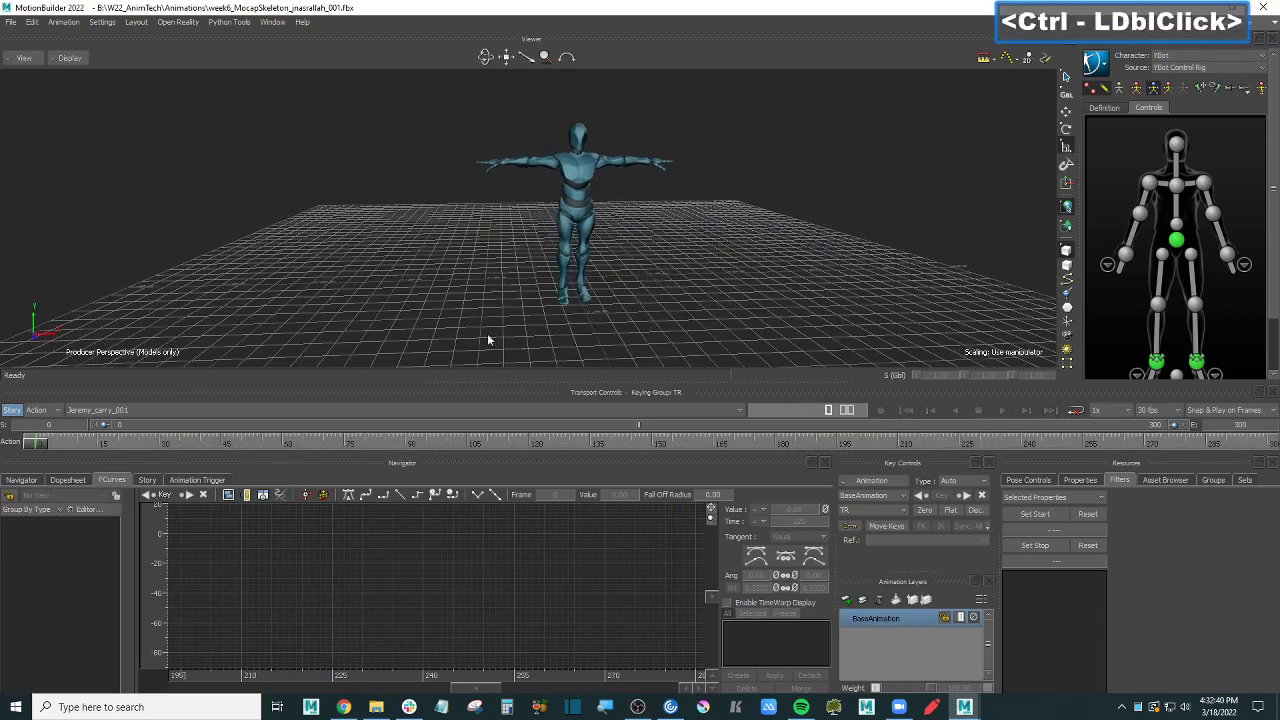
drag(34, 443, 509, 445)
mouse_move(633, 249)
shift+mouse_down()
mouse_move(636, 236)
mouse_move(640, 248)
shift+mouse_up()
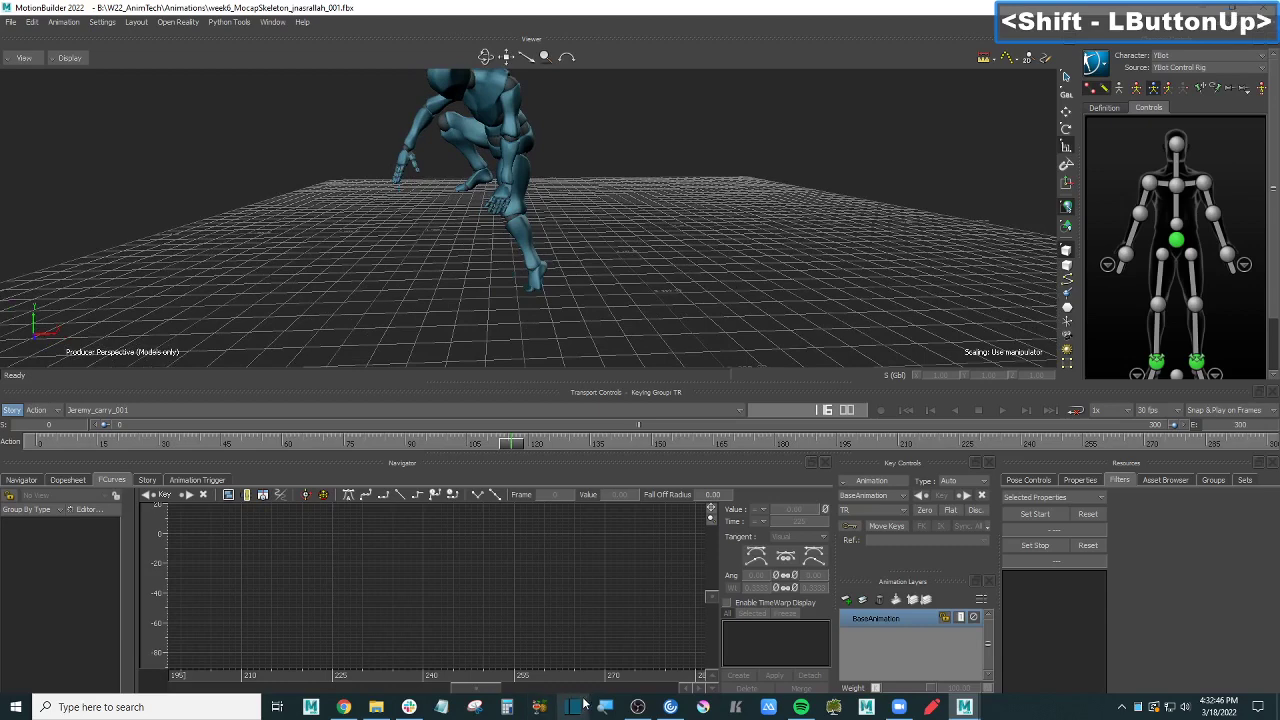
click(639, 707)
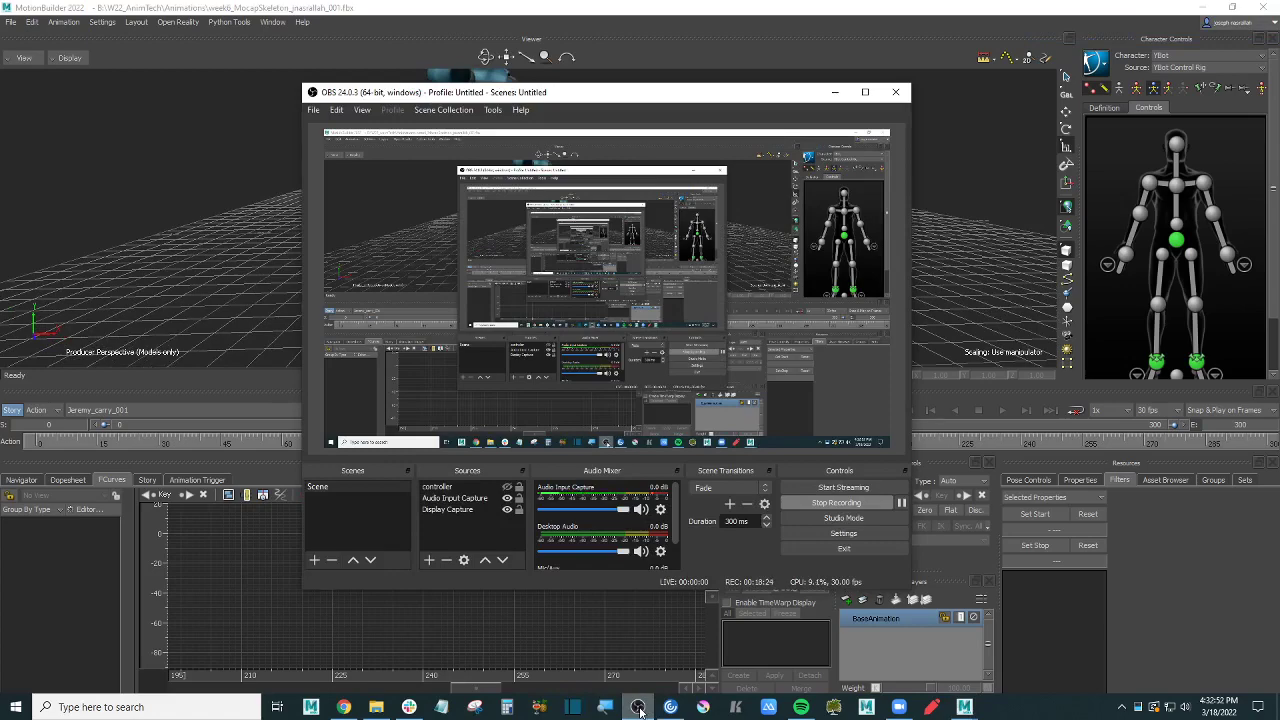
click(639, 707)
Step: Zoom in on the feet and scrub back from frame 116 to frame 95, examining the left foot's contact with the ground
ctrl+drag(651, 194, 593, 261)
shift+double_click(593, 261)
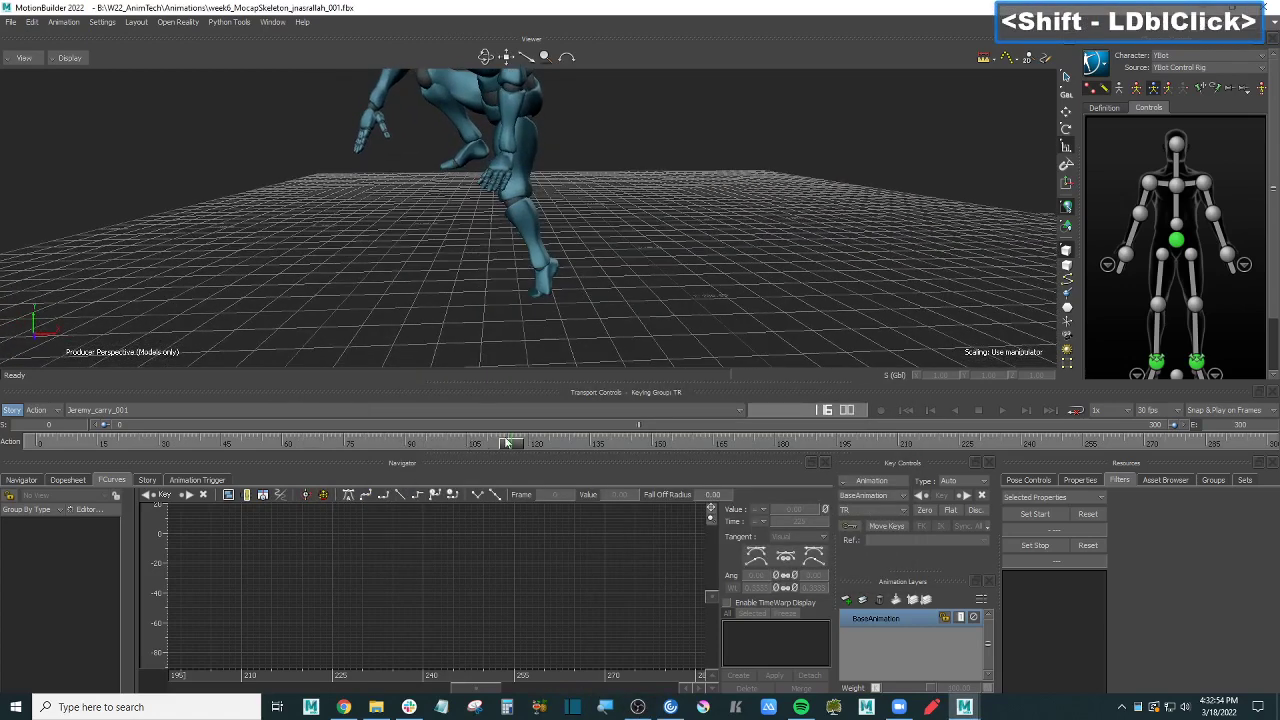
drag(507, 443, 440, 443)
ctrl+drag(652, 198, 662, 284)
mouse_move(662, 284)
shift+mouse_down()
mouse_move(654, 260)
mouse_move(638, 288)
shift+mouse_up()
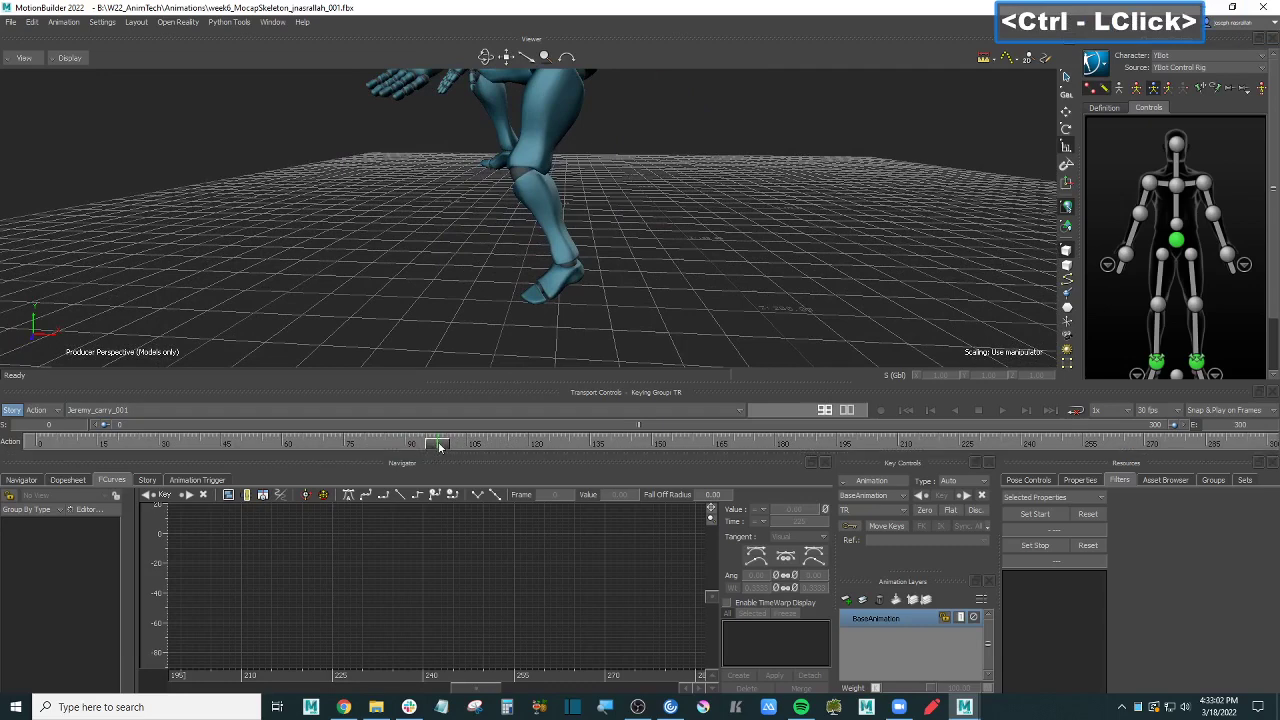
mouse_move(438, 446)
mouse_down()
mouse_move(614, 450)
mouse_move(424, 455)
mouse_up()
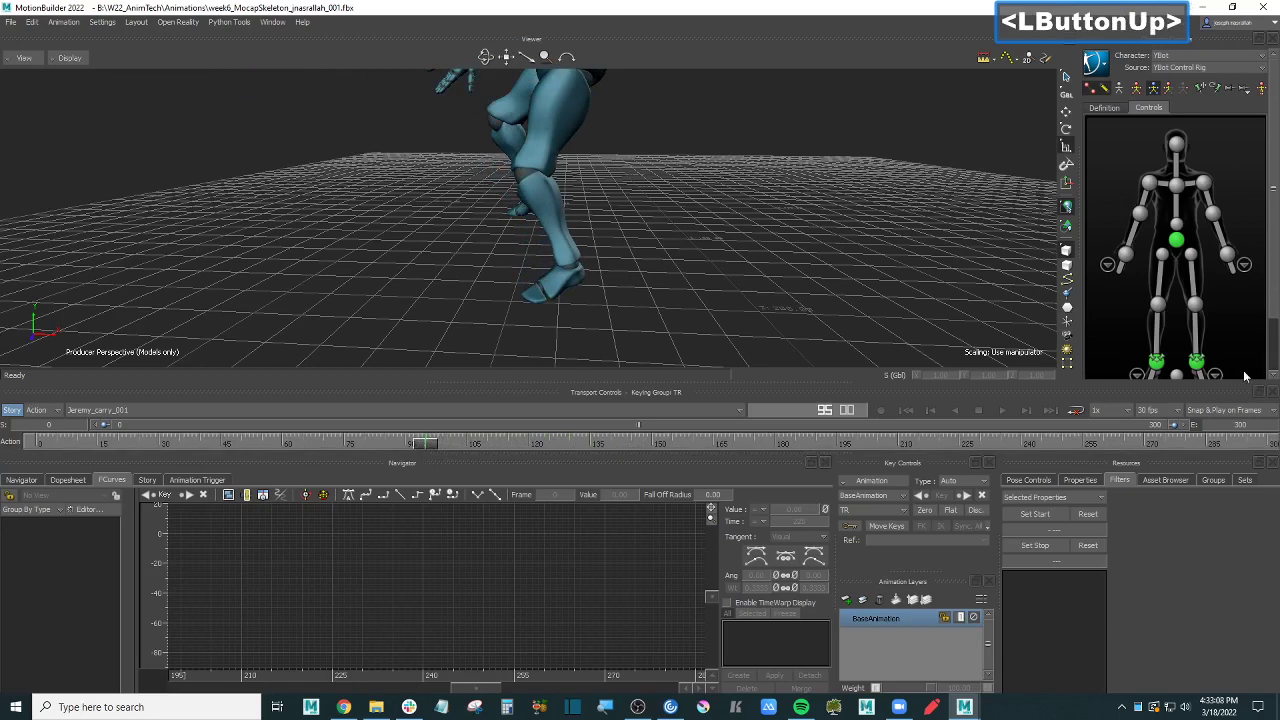
Step: Select the left ankle effector, open the left foot's detailed controls, select its foot effector and advance to frame 96
click(1196, 362)
ctrl+click(770, 214)
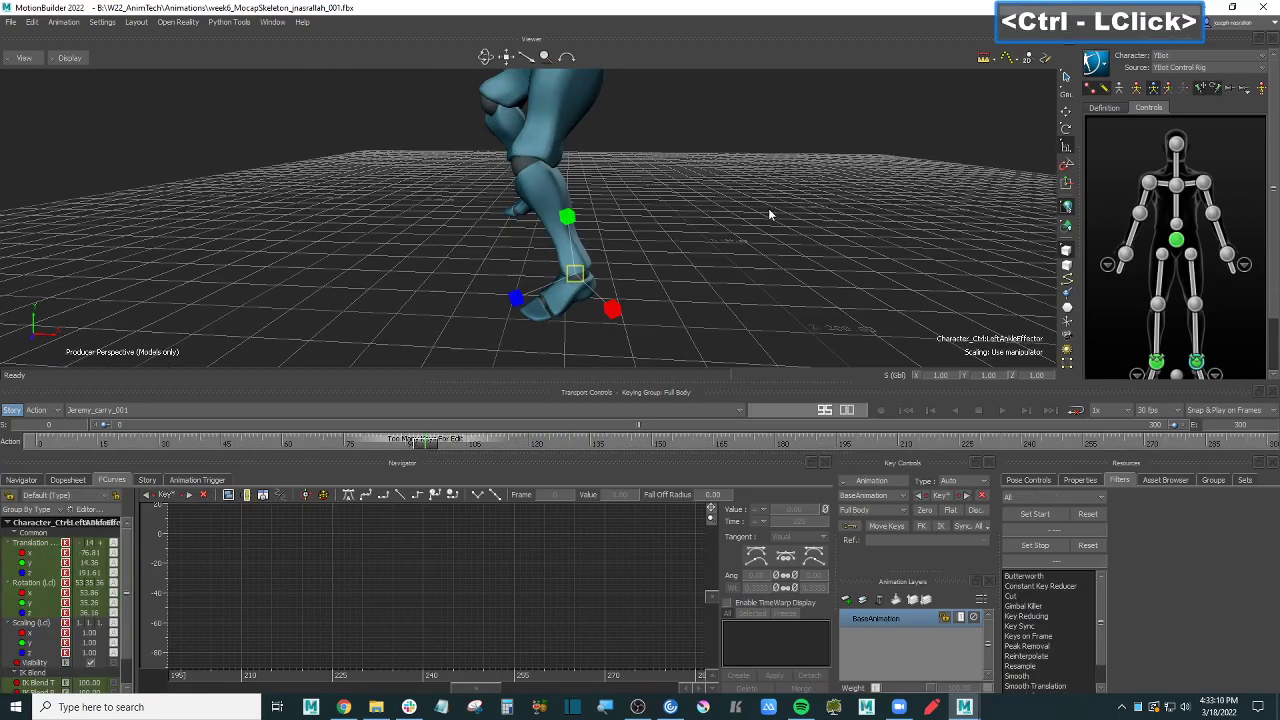
click(1216, 374)
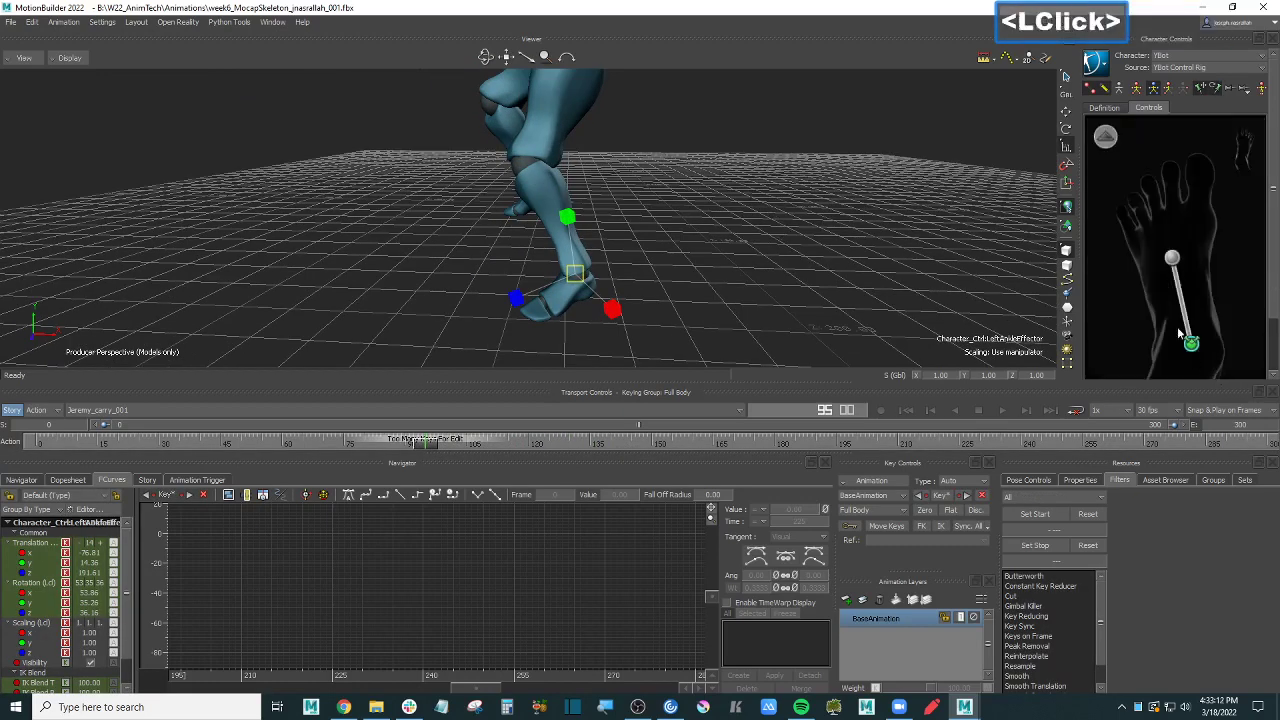
click(1174, 261)
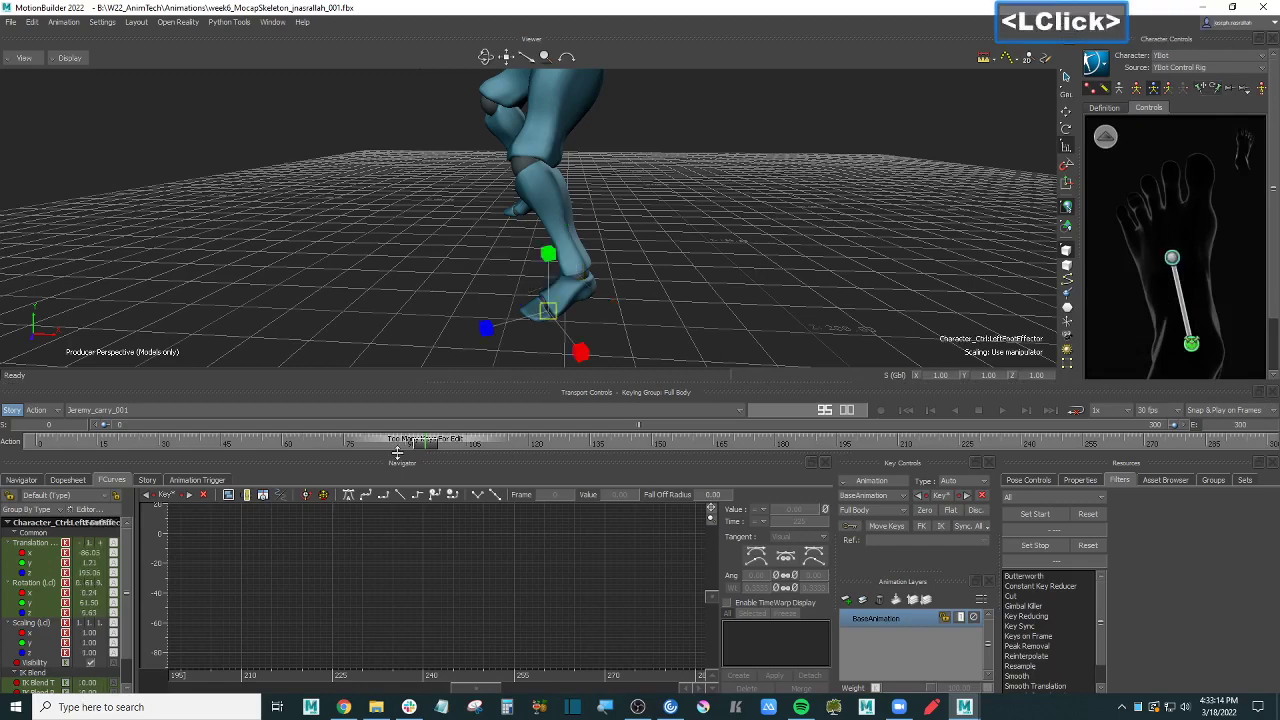
mouse_move(424, 447)
mouse_down()
mouse_move(455, 447)
mouse_move(431, 447)
mouse_up()
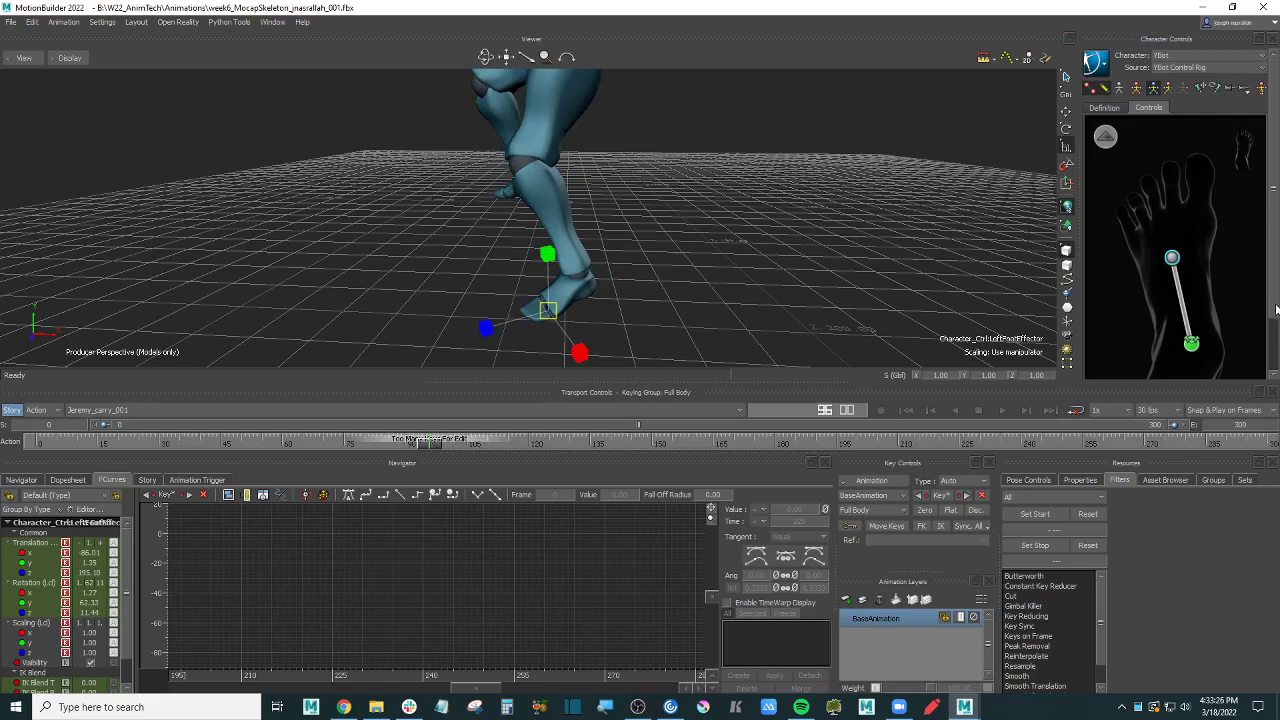
Step: Show the left foot effector's IK blend and pull values and scrub forward, examining how the planted feet behave
drag(1276, 310, 1228, 354)
drag(431, 446, 612, 446)
ctrl+shift+drag(546, 191, 608, 263)
drag(617, 444, 780, 448)
drag(1164, 338, 1092, 351)
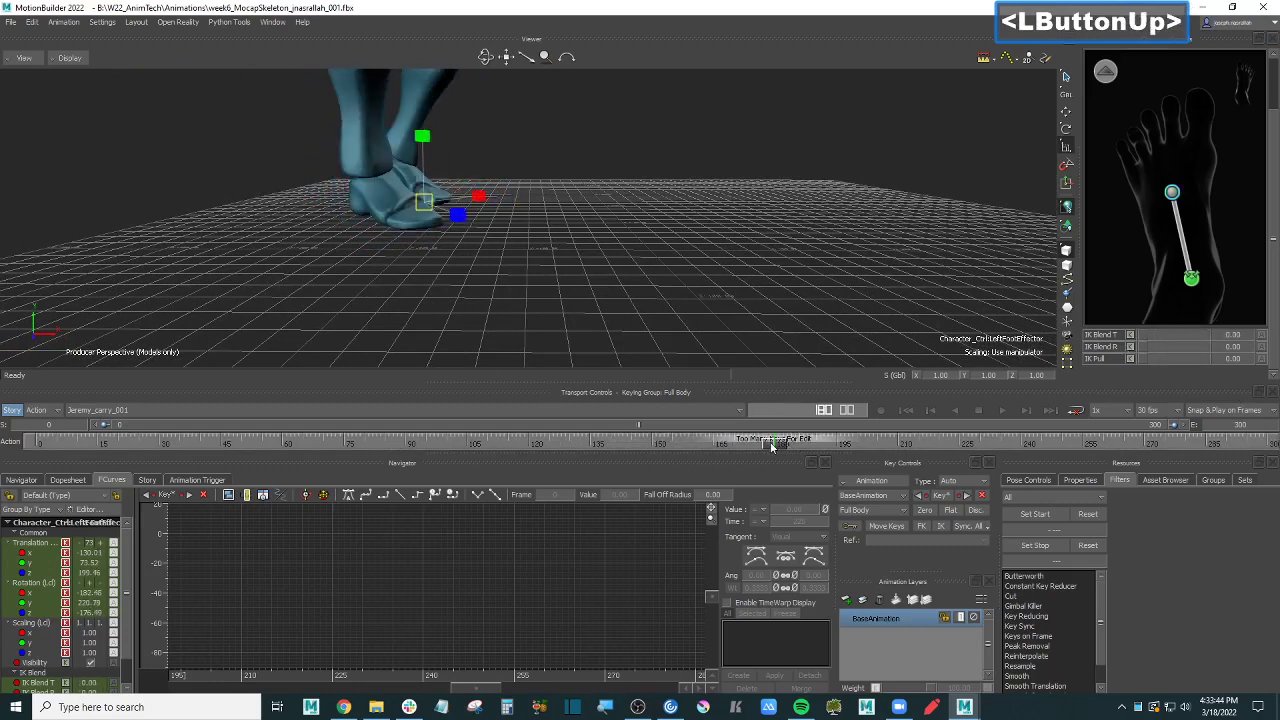
drag(771, 447, 830, 447)
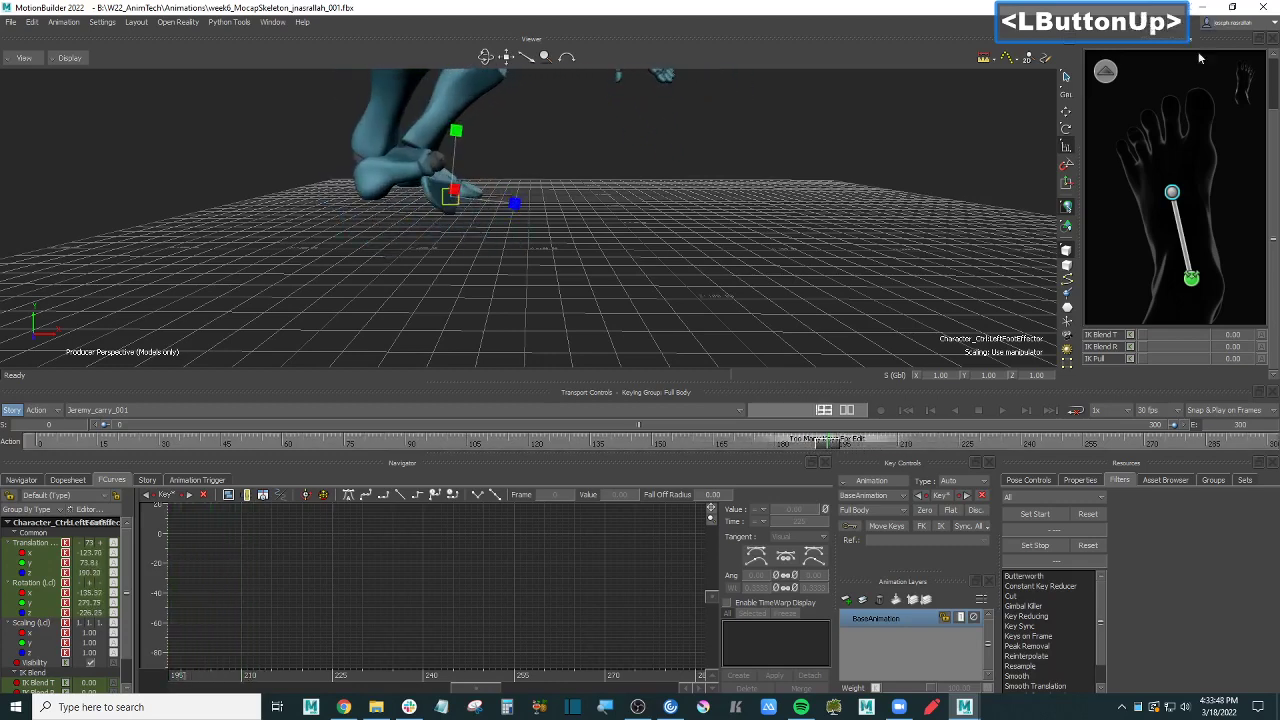
Step: Switch to the right foot's detailed controls and select its foot effector
click(1246, 90)
click(1162, 279)
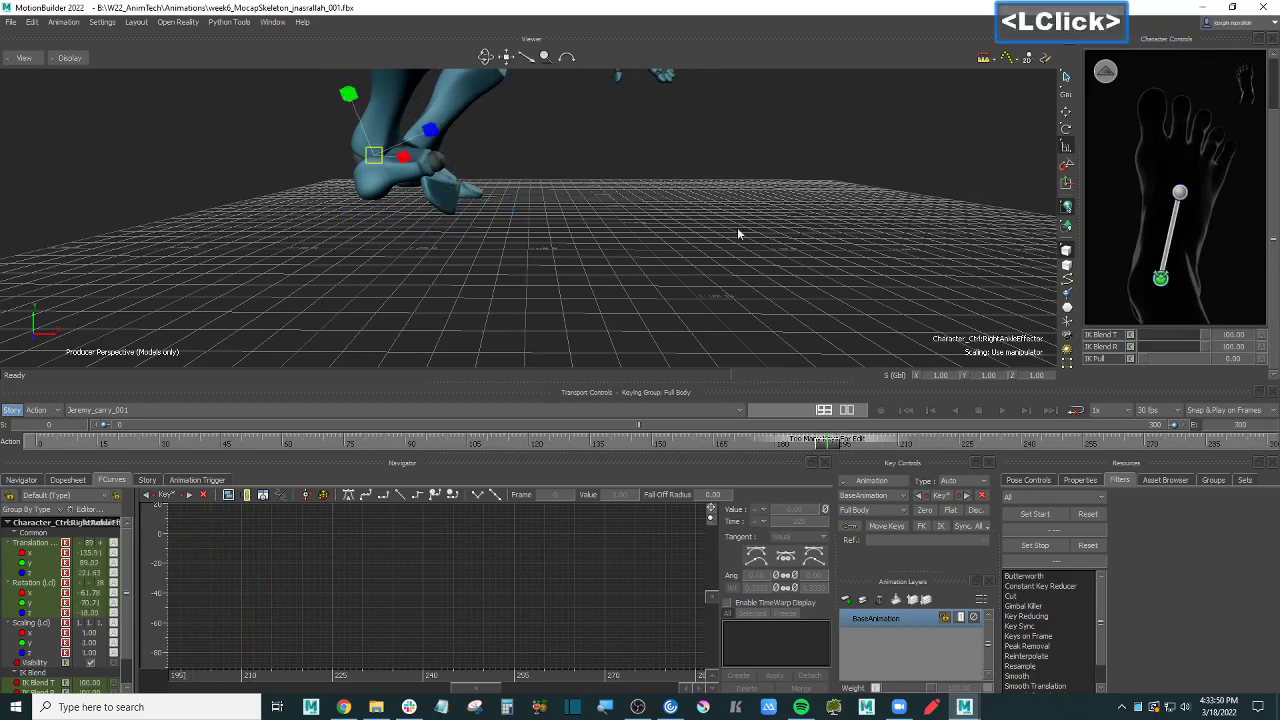
ctrl+shift+drag(737, 227, 732, 213)
shift+double_click(1181, 194)
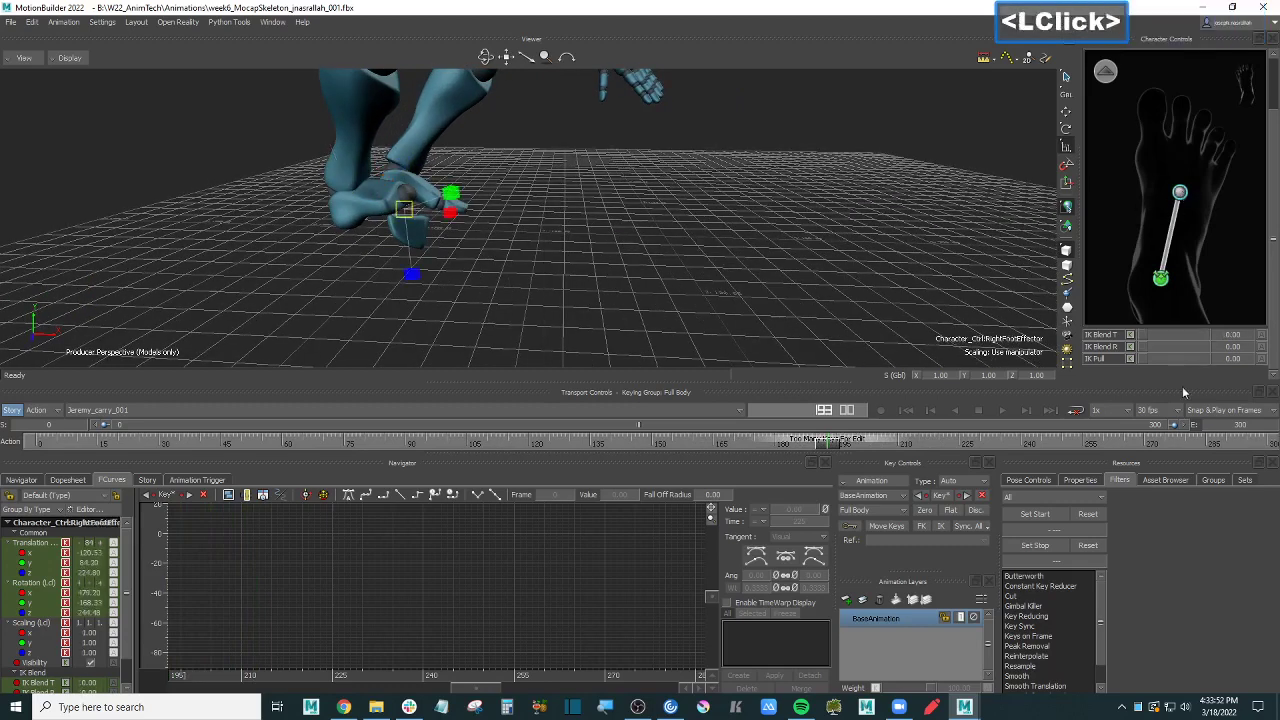
Step: Try IK Blend T, IK Blend R and IK Pull at 100 on the right foot effector while scrubbing, and reset all three to 0
drag(1172, 341, 1216, 342)
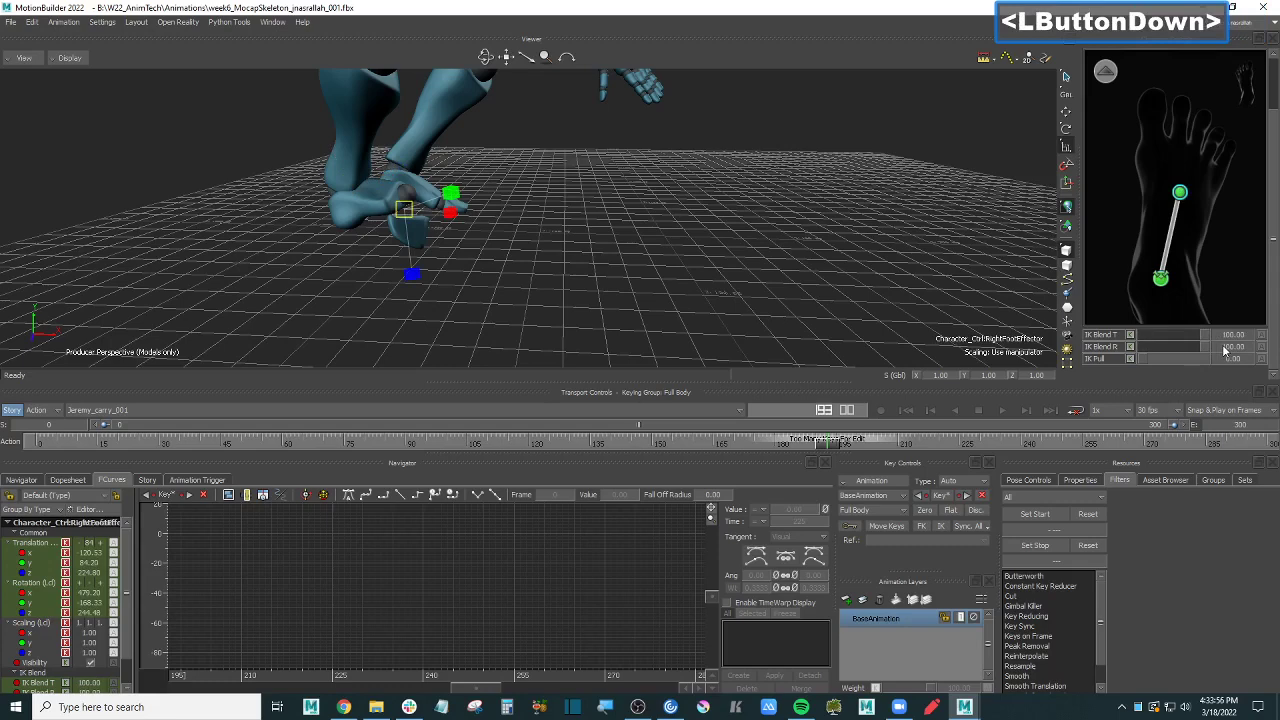
mouse_move(1270, 104)
mouse_down()
mouse_move(1270, 37)
mouse_move(1272, 103)
mouse_up()
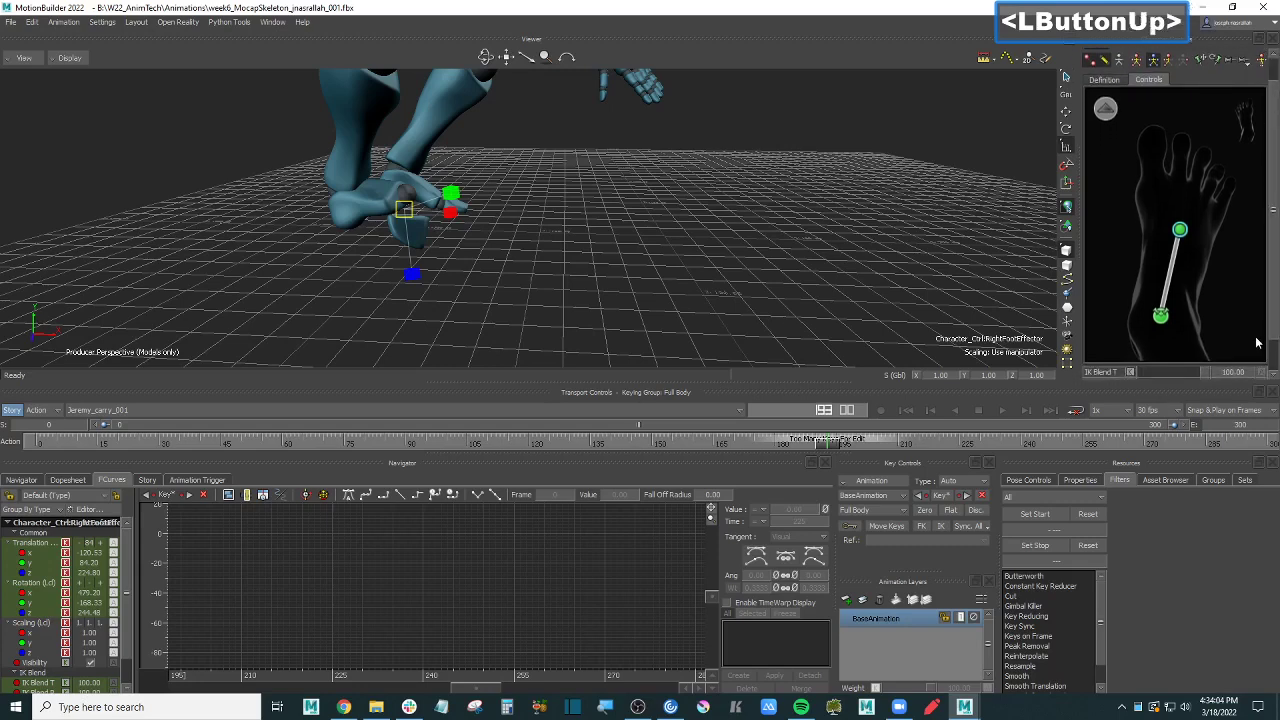
drag(1272, 336, 1272, 370)
drag(1130, 337, 690, 443)
mouse_move(830, 445)
mouse_down()
mouse_move(768, 444)
mouse_move(784, 445)
mouse_up()
double_click(1176, 334)
double_click(1166, 348)
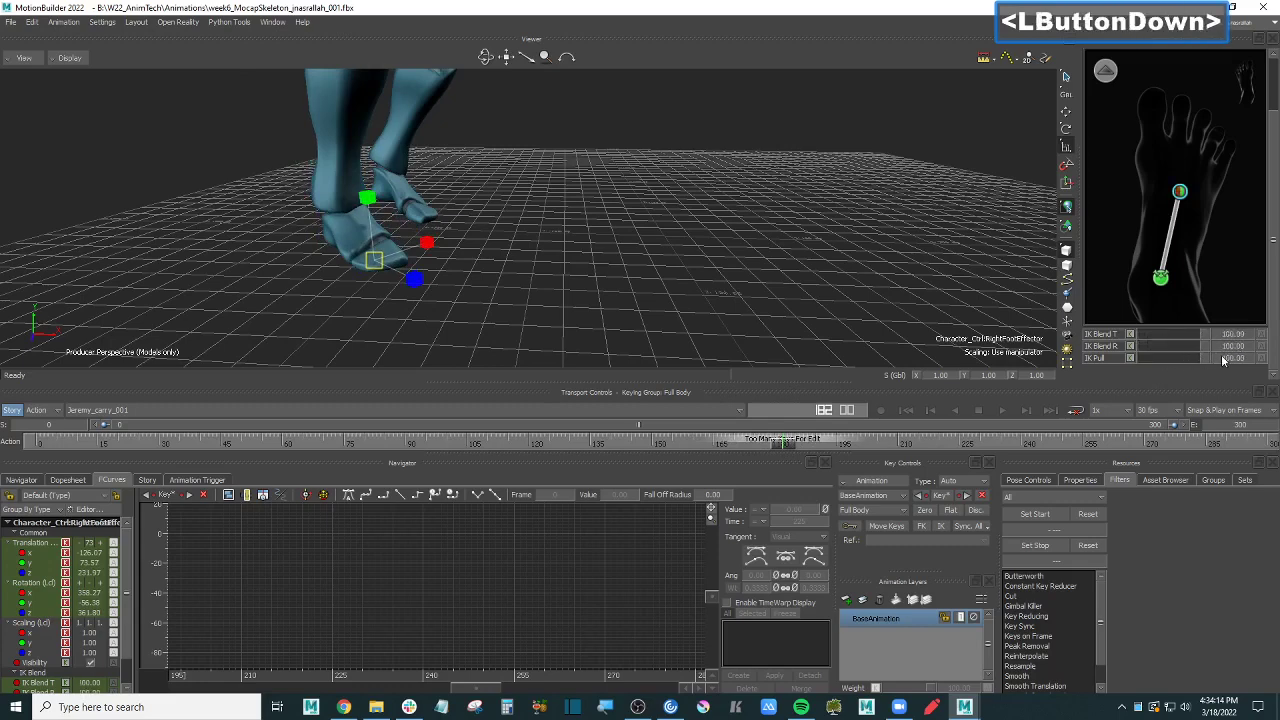
drag(780, 444, 825, 444)
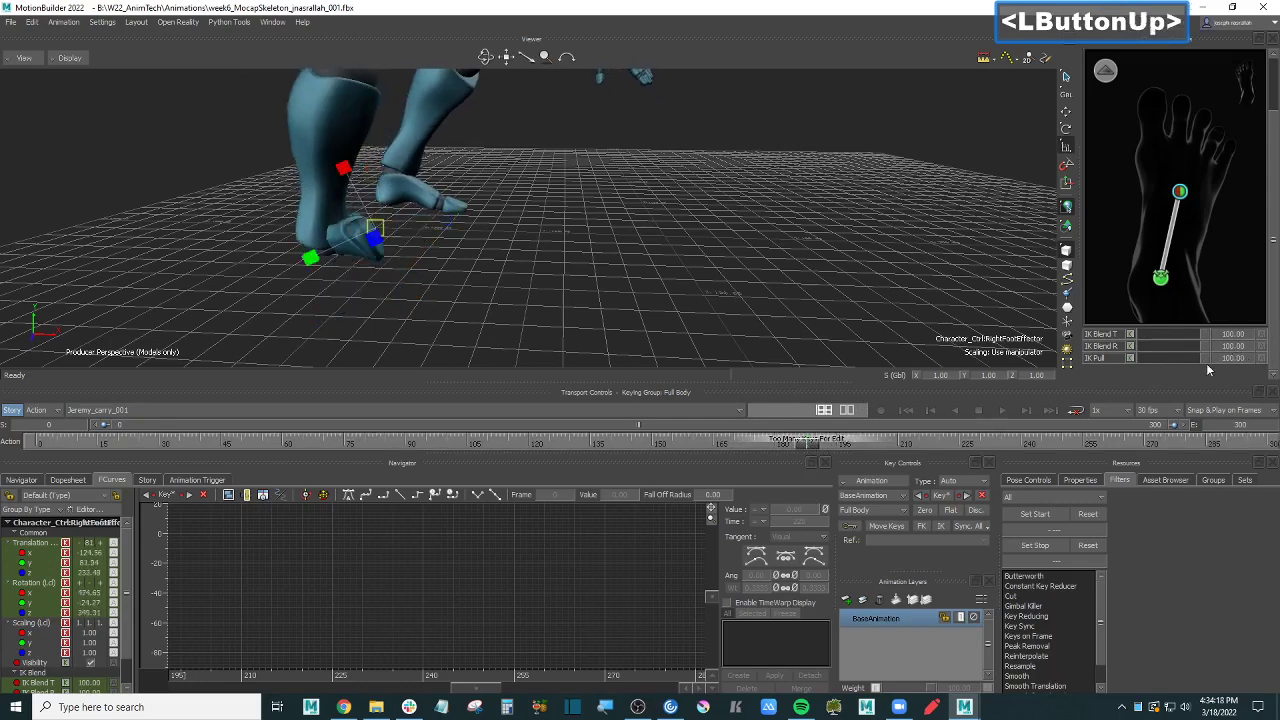
drag(1205, 359, 808, 342)
click(1172, 333)
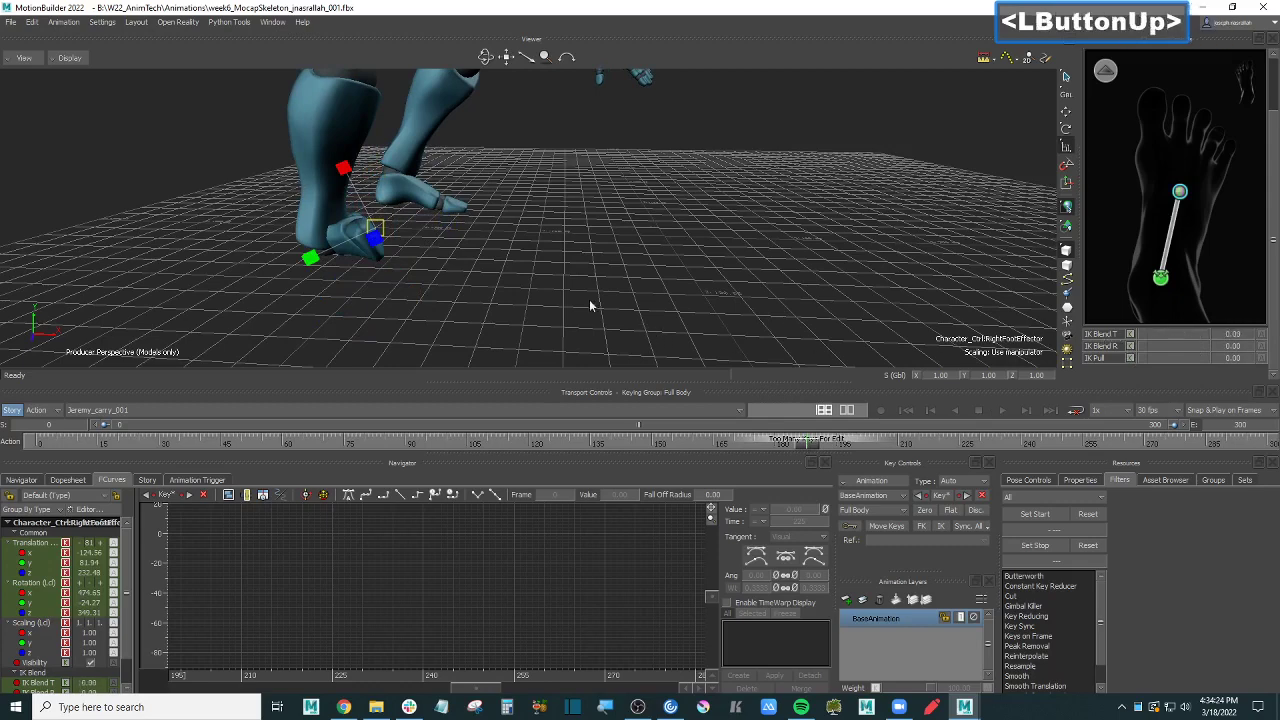
Step: Scrub through the crouching part of the motion and examine the feet and hands against the ground from several angles
drag(815, 447, 533, 439)
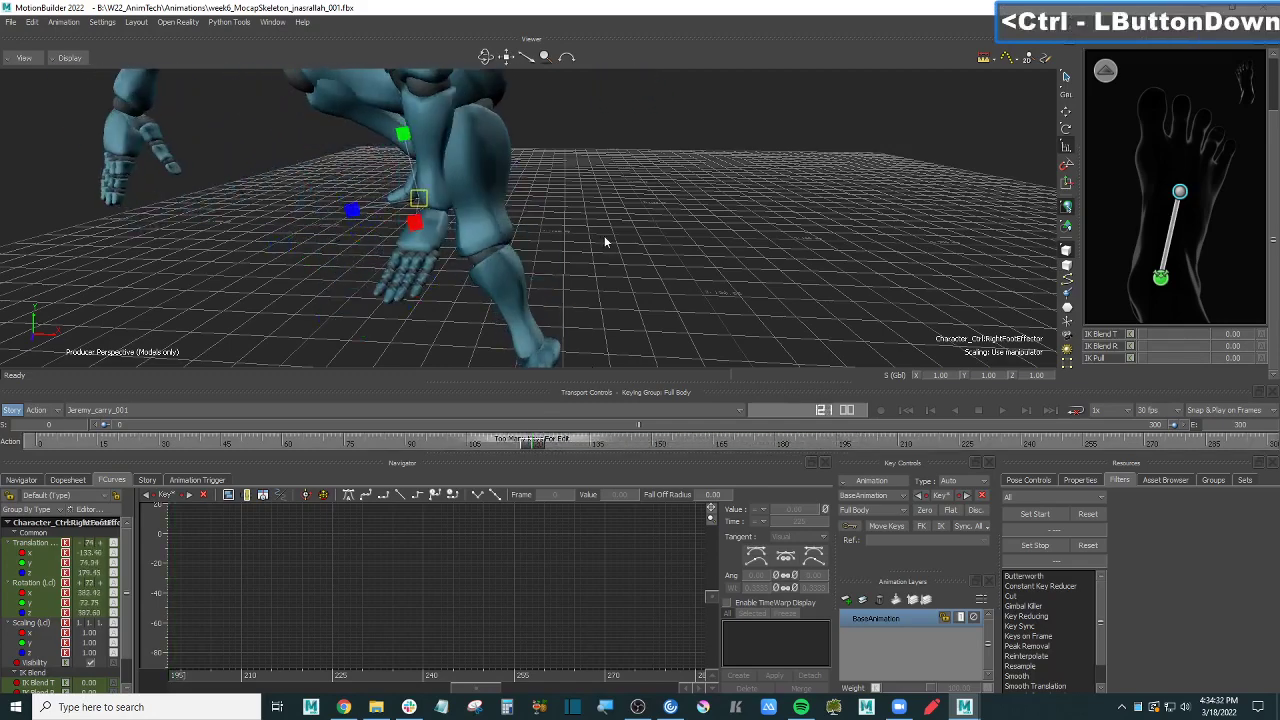
ctrl+drag(606, 240, 655, 236)
shift+drag(655, 236, 647, 250)
drag(528, 444, 457, 446)
mouse_move(447, 449)
mouse_down()
mouse_move(290, 447)
mouse_move(813, 451)
mouse_move(460, 450)
mouse_move(405, 436)
mouse_move(630, 434)
mouse_up()
ctrl+drag(678, 305, 700, 272)
shift+drag(700, 272, 695, 304)
mouse_move(630, 443)
mouse_down()
mouse_move(643, 444)
mouse_move(597, 444)
mouse_up()
mouse_move(554, 301)
shift+mouse_down()
mouse_move(617, 308)
mouse_move(606, 318)
mouse_move(617, 322)
shift+mouse_up()
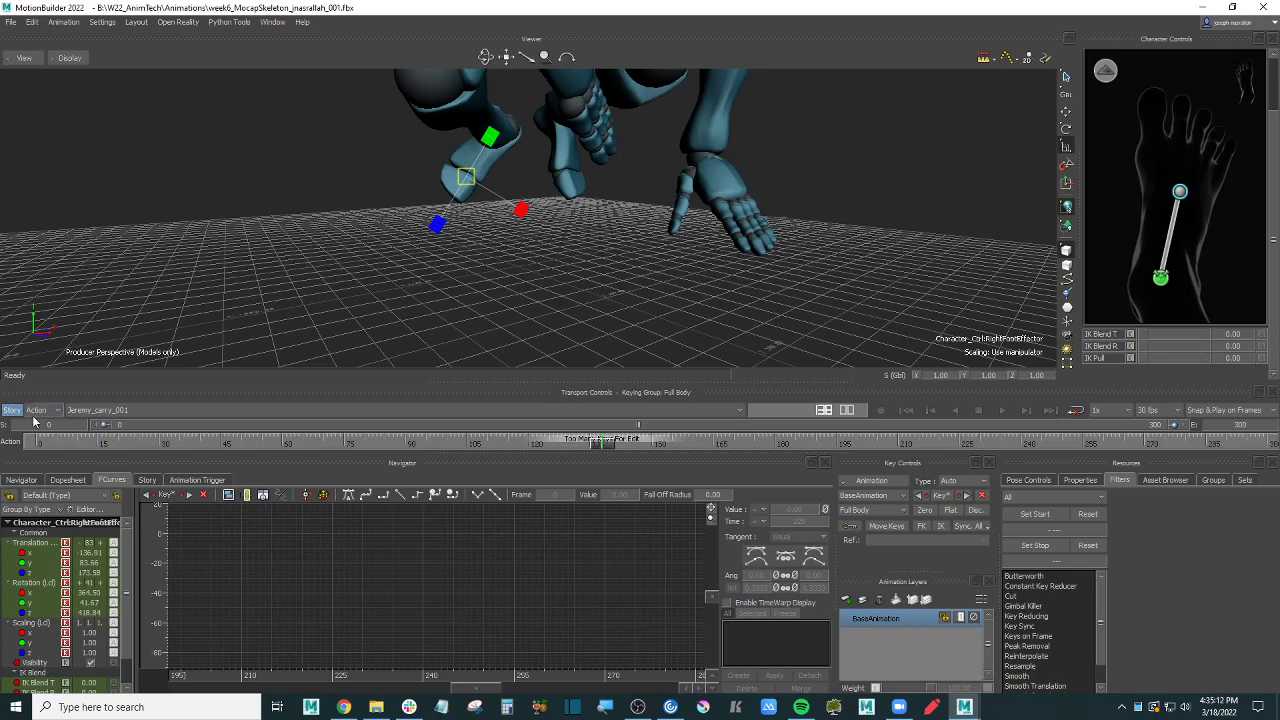
Step: Expand the Takes branch of the scene tree in the Navigator
click(153, 411)
click(151, 426)
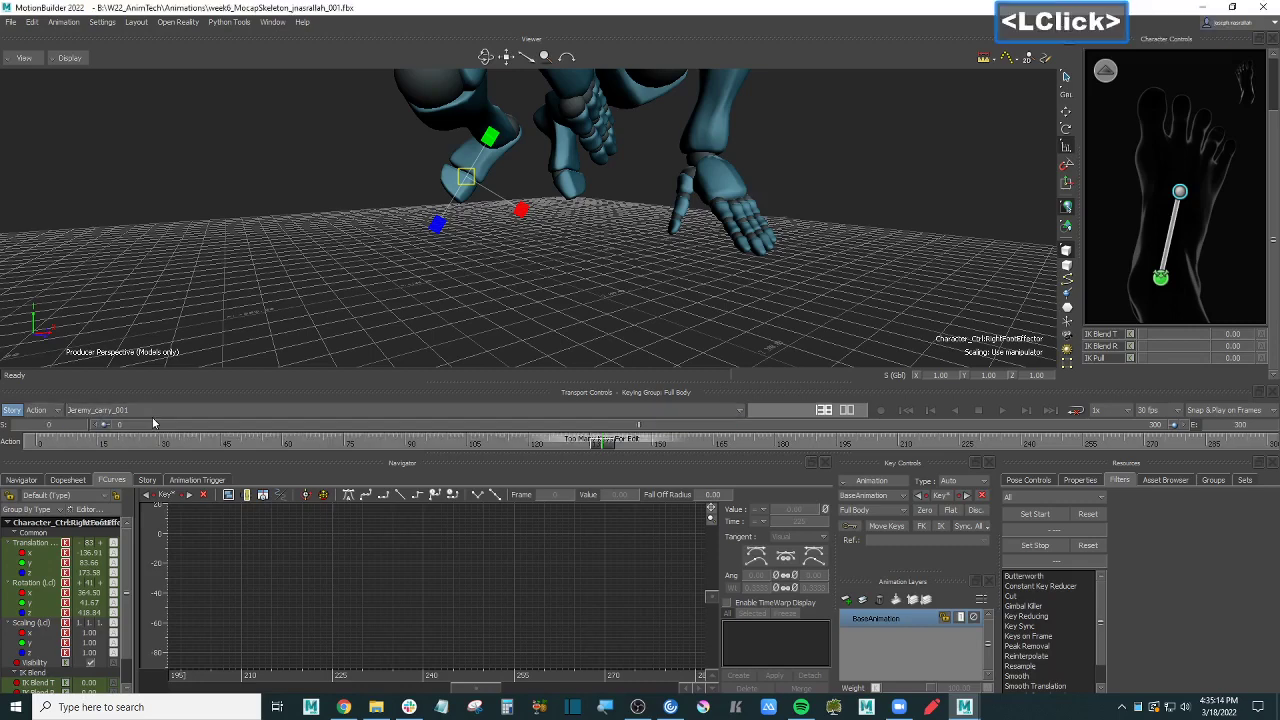
drag(138, 533, 172, 531)
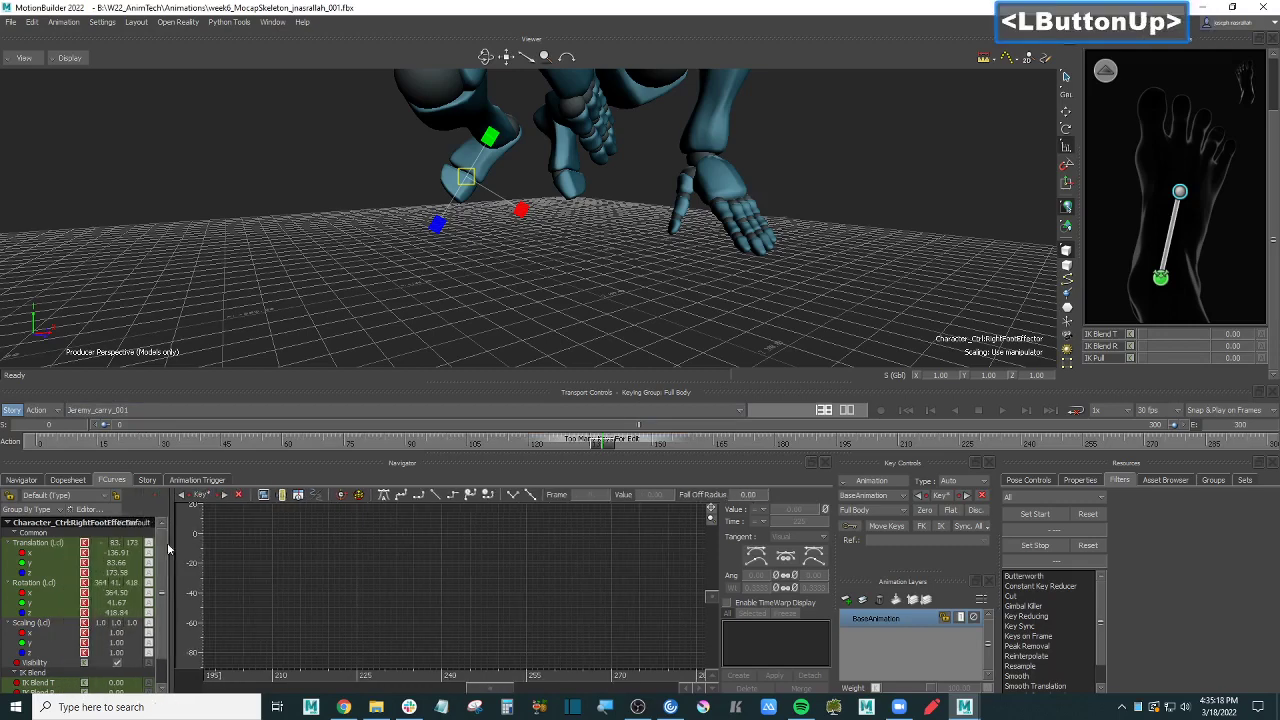
click(29, 481)
drag(139, 554, 151, 595)
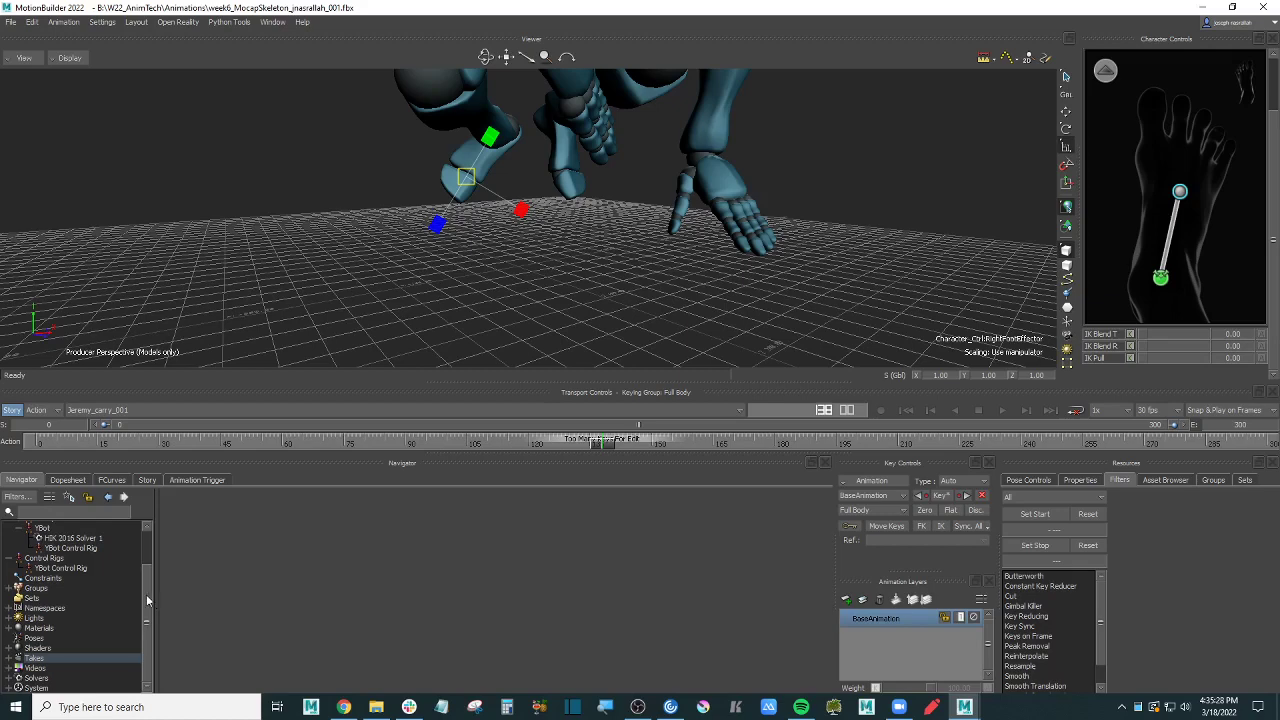
click(148, 594)
click(10, 659)
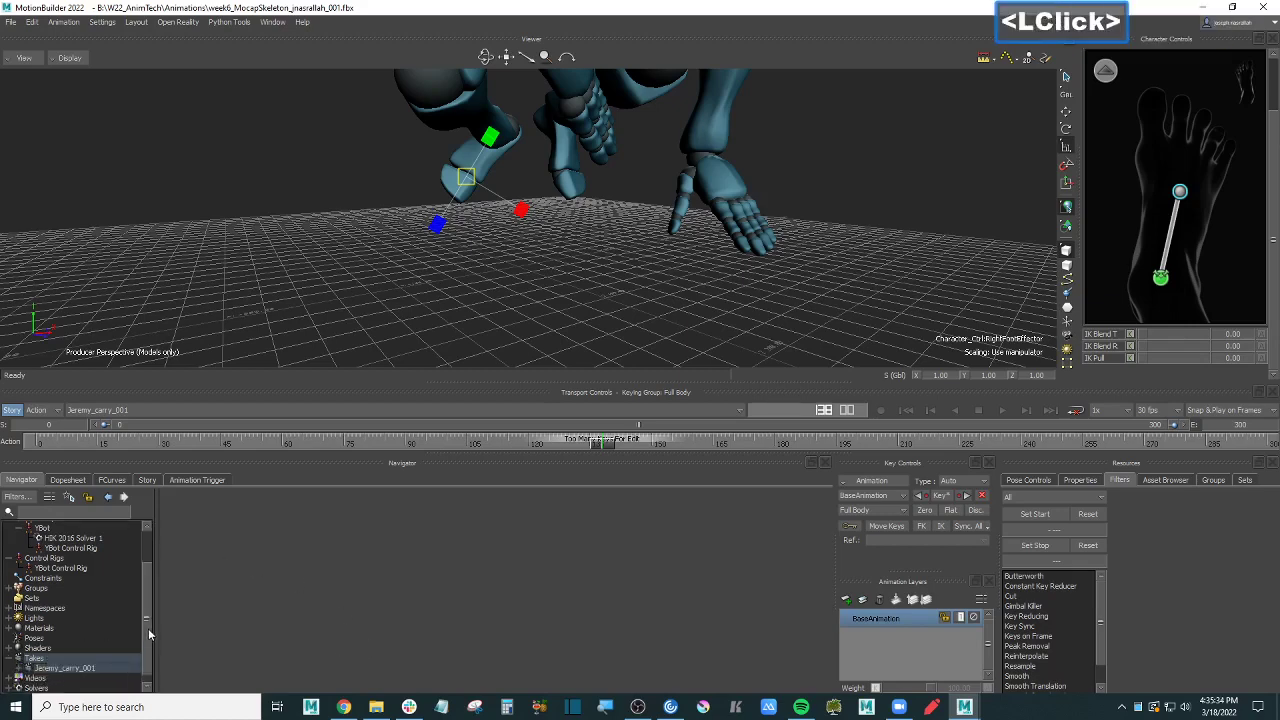
drag(148, 633, 146, 661)
Step: Duplicate the existing carry take and select the copy
click(83, 660)
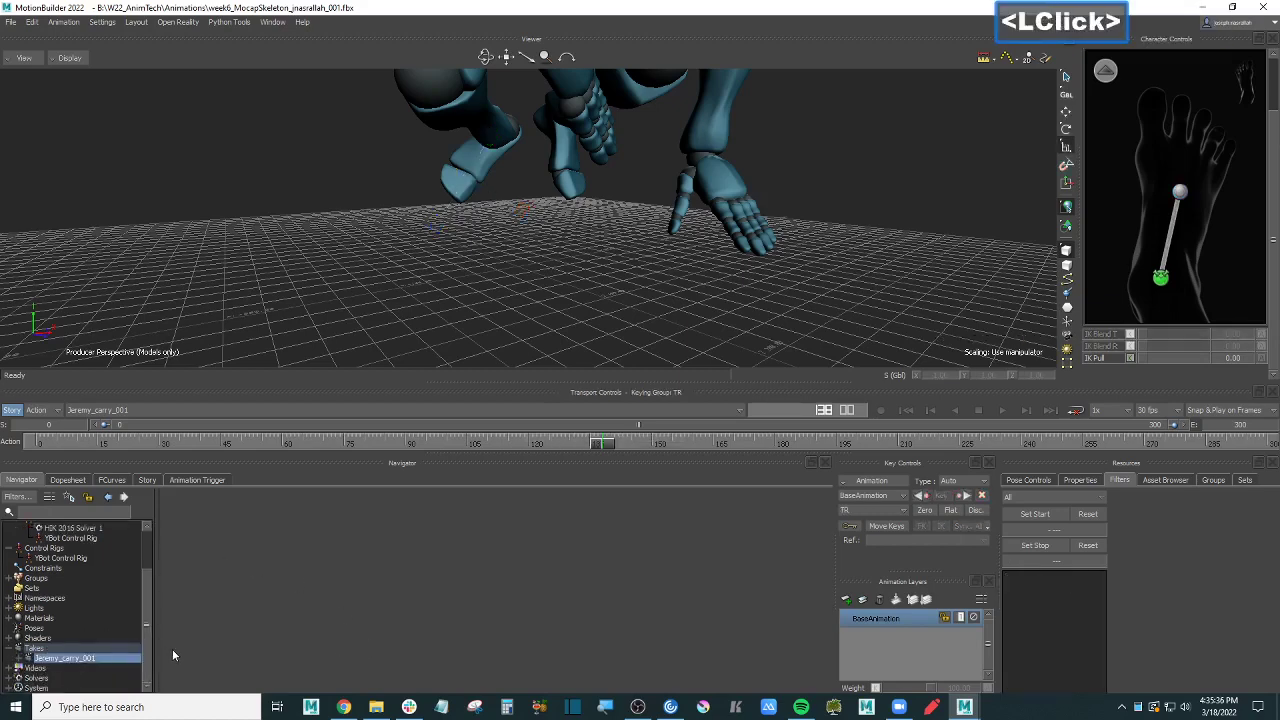
scroll(89, 665, down, 1)
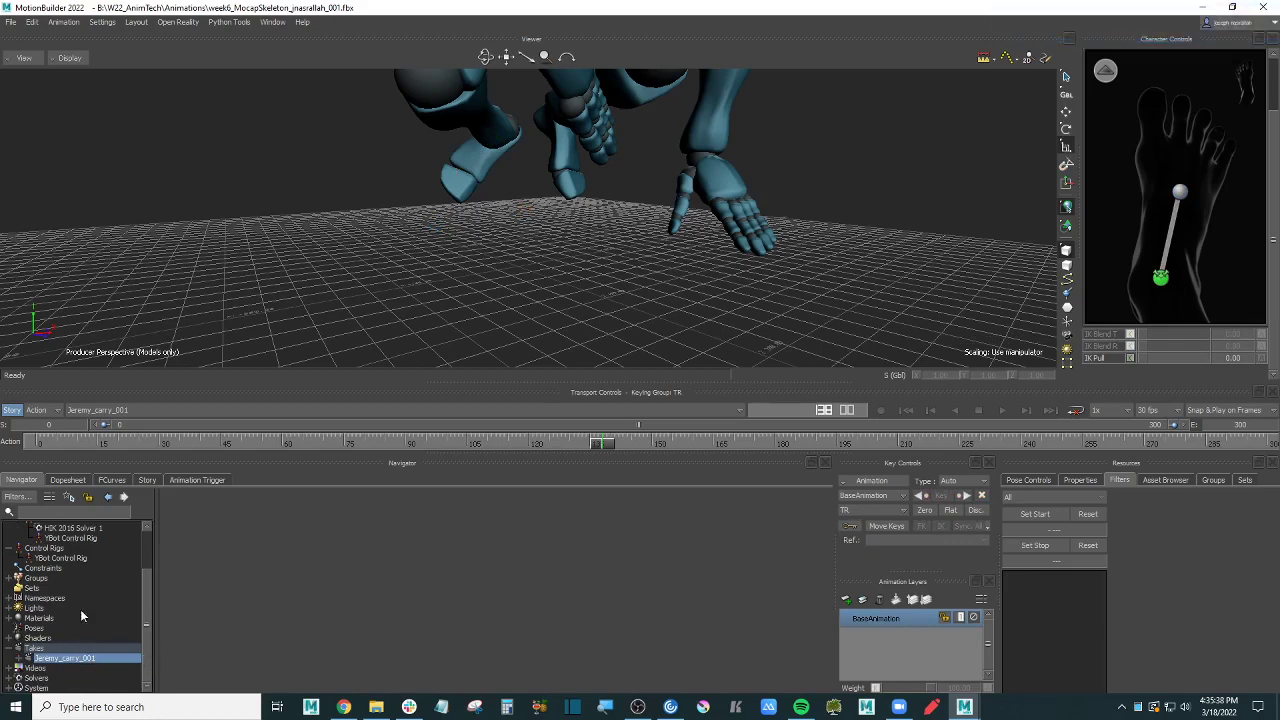
right_click(91, 665)
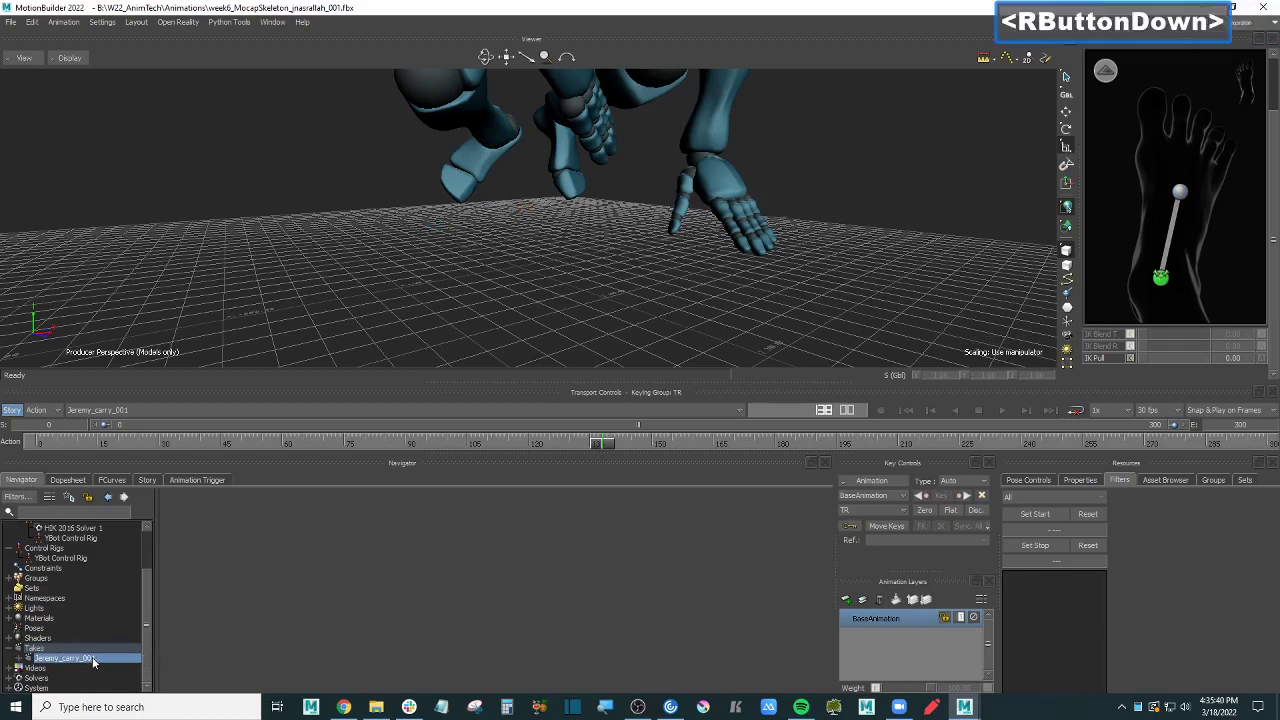
click(159, 546)
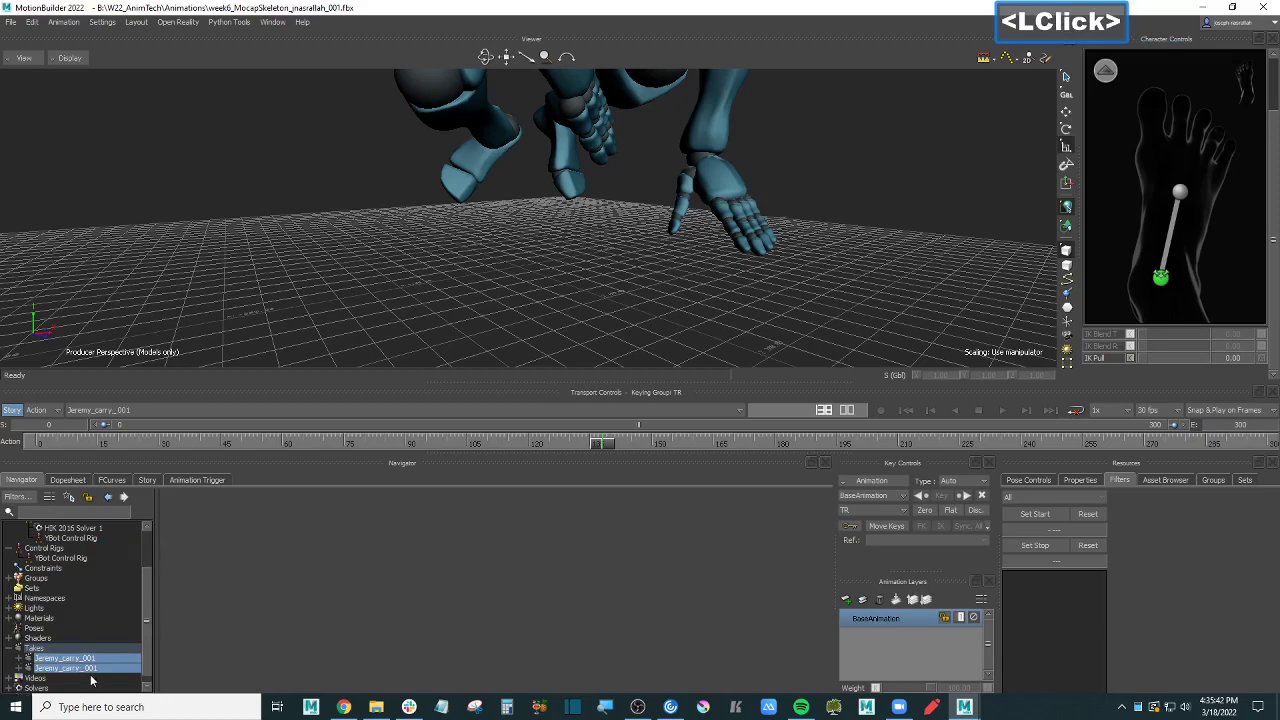
click(91, 669)
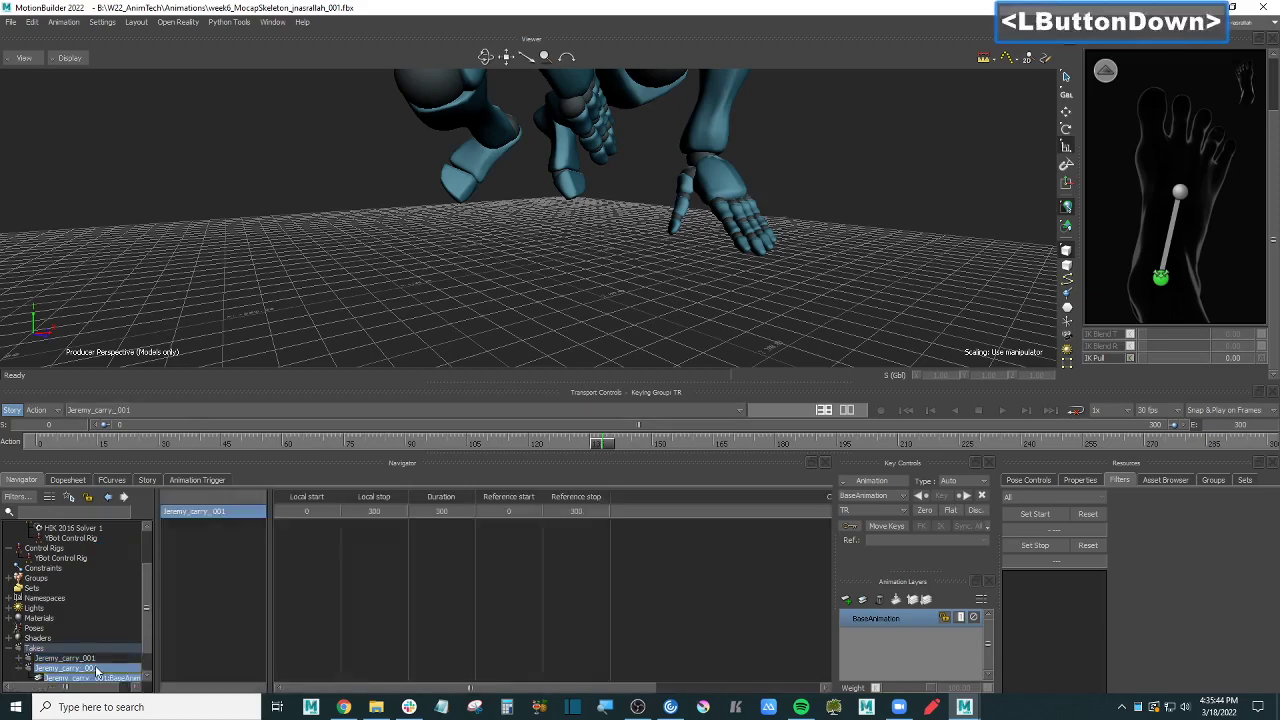
Step: Make the duplicated carry take the current take
click(160, 407)
click(137, 427)
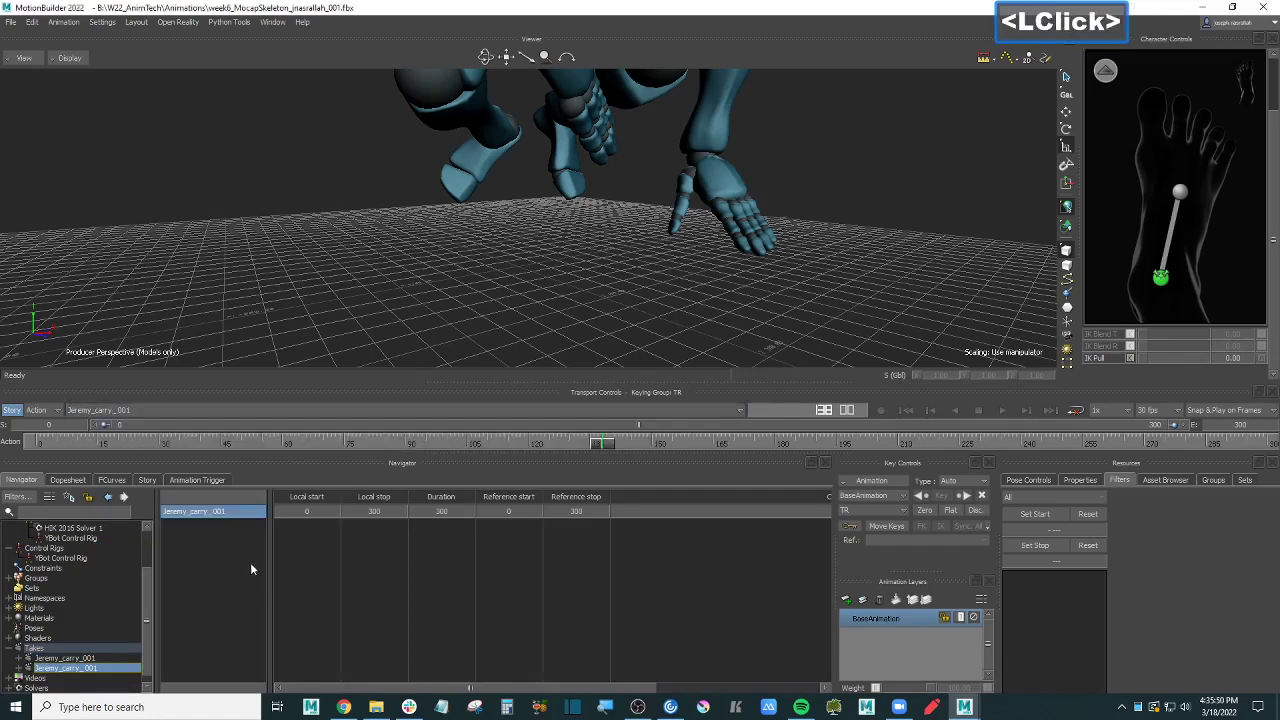
double_click(223, 512)
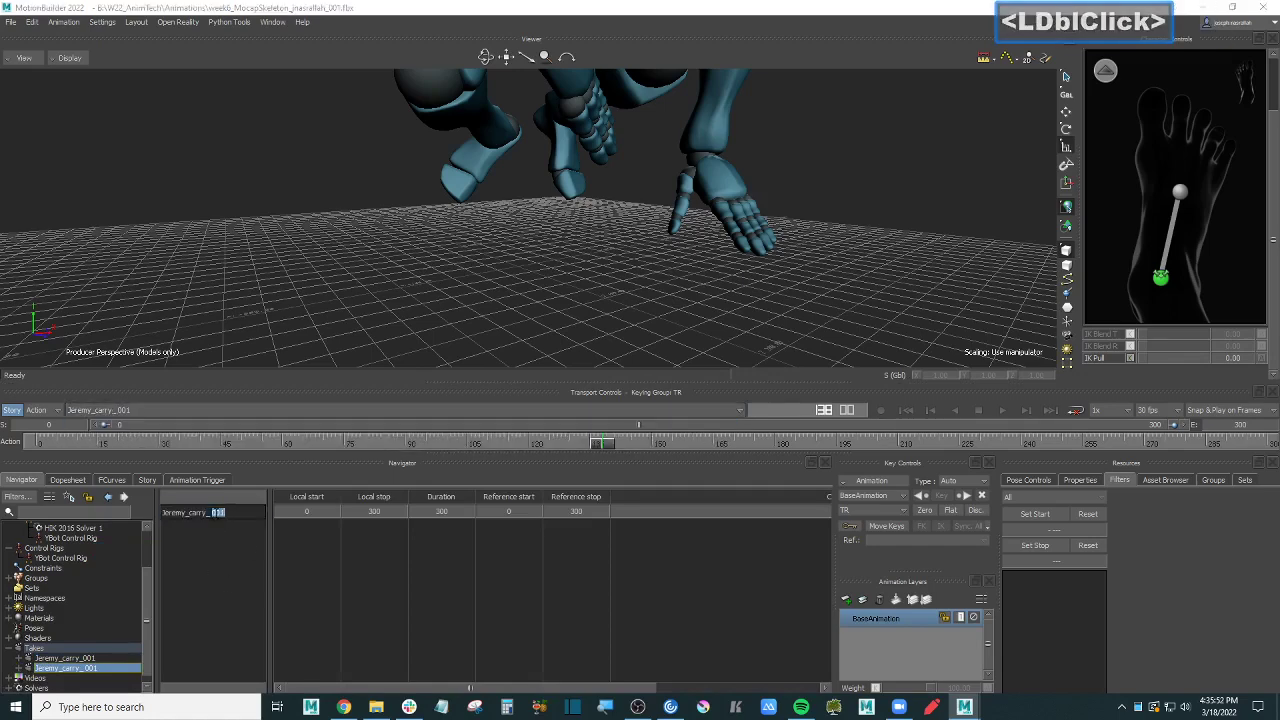
click(220, 514)
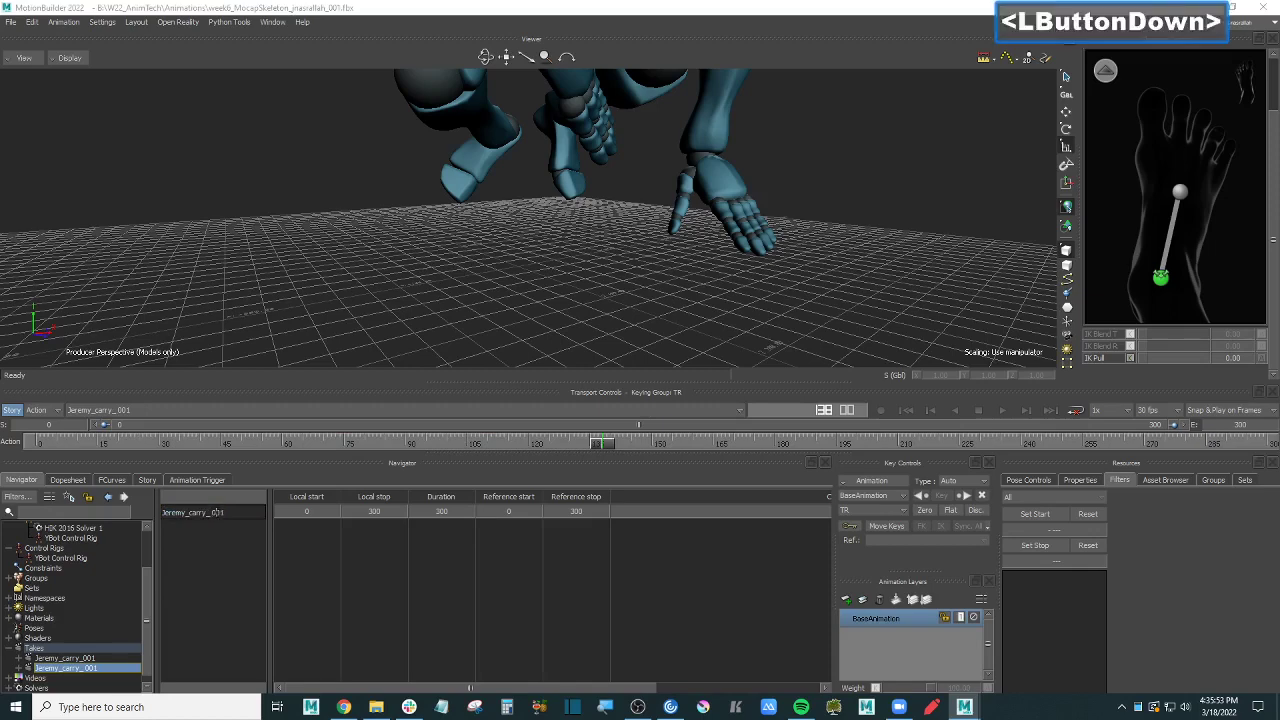
click(157, 412)
click(142, 428)
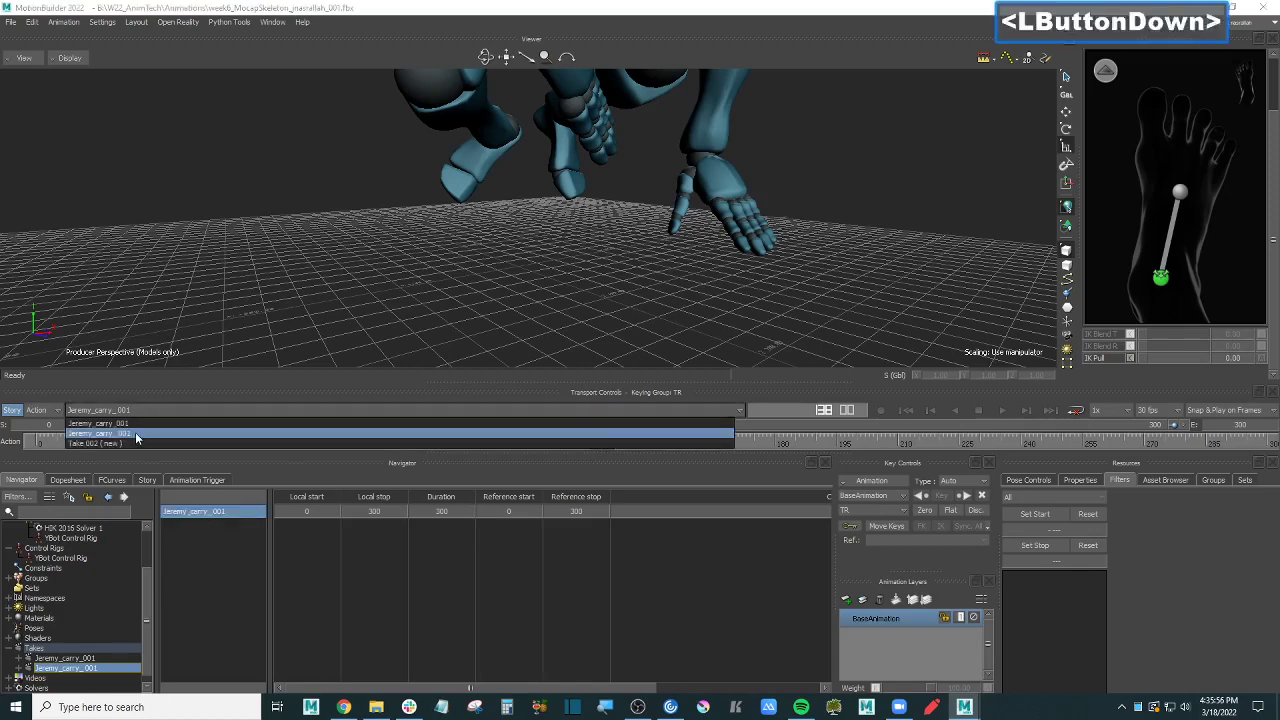
Step: Rename the duplicated take by replacing the 001 at the end of its name with "edit 1"
double_click(220, 514)
click(224, 516)
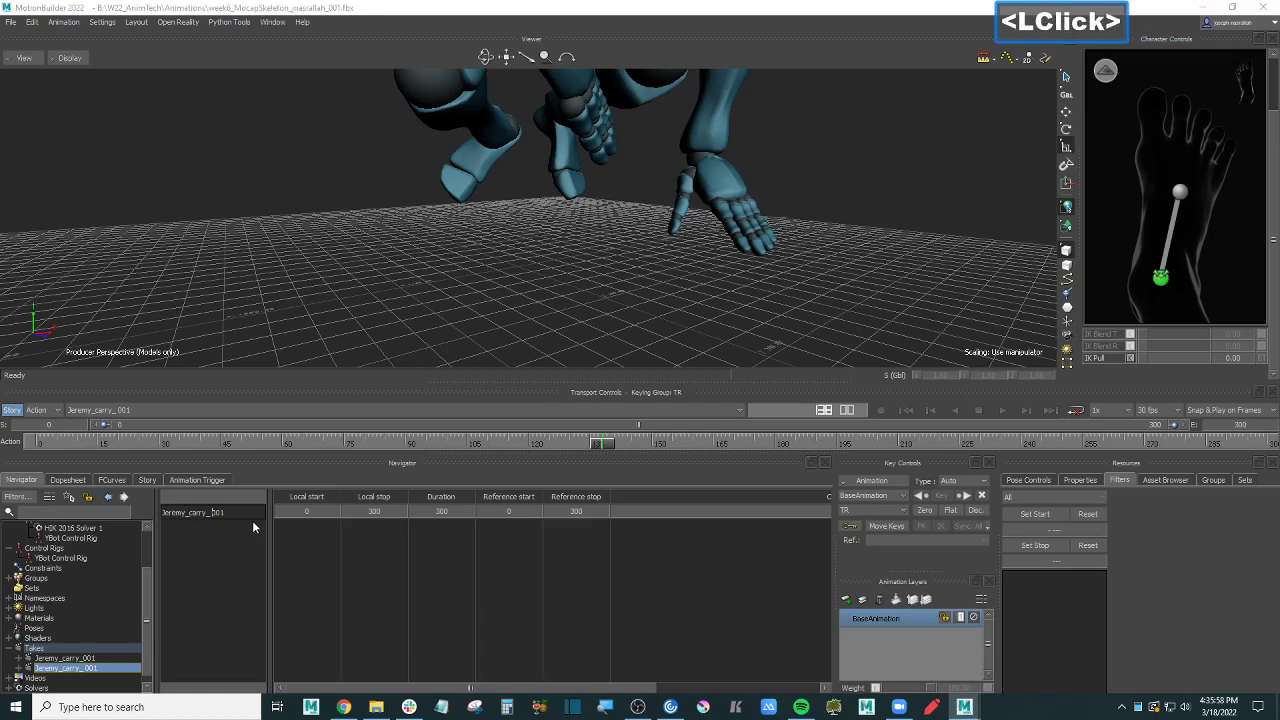
key(BackSpace)
key(BackSpace)
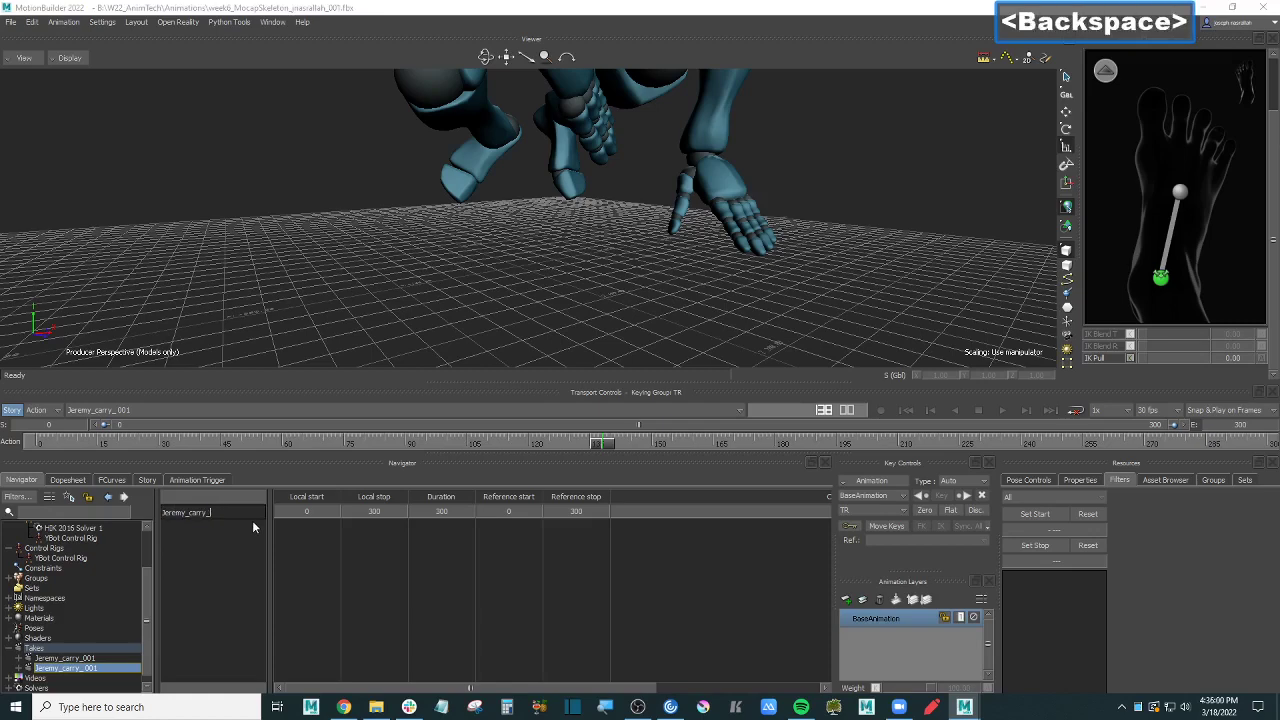
text(edit 1)
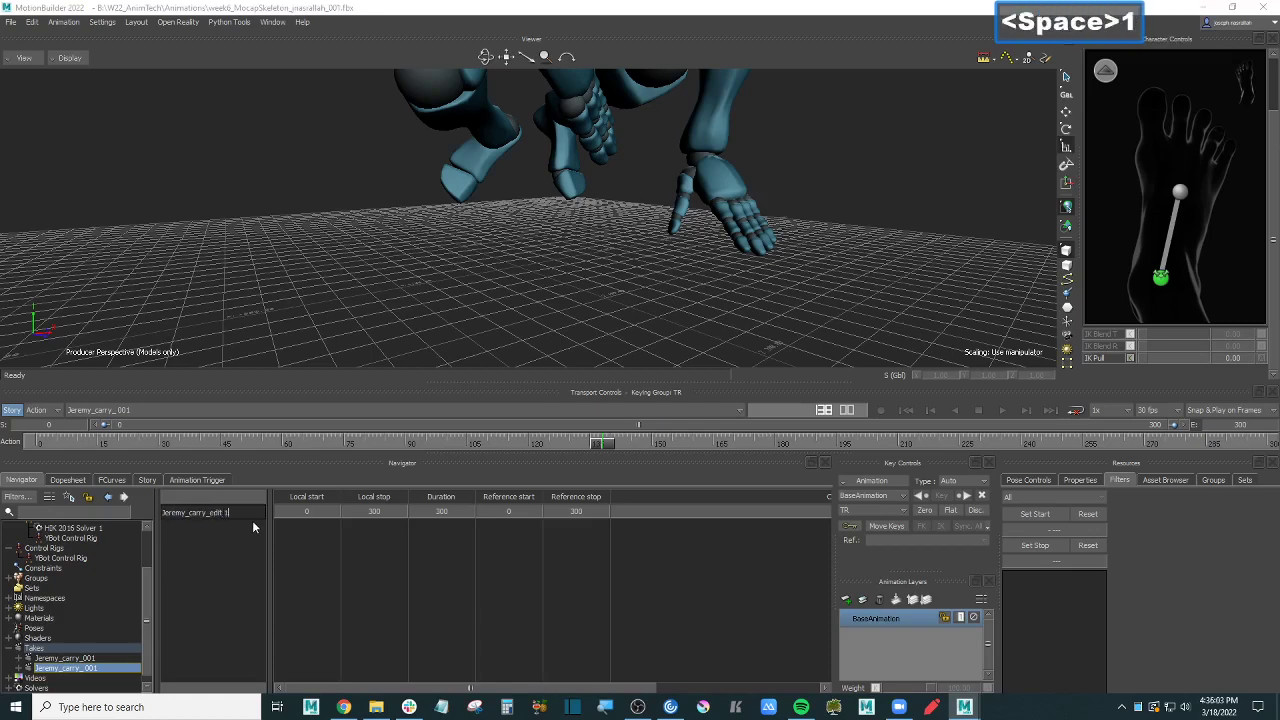
key(Return)
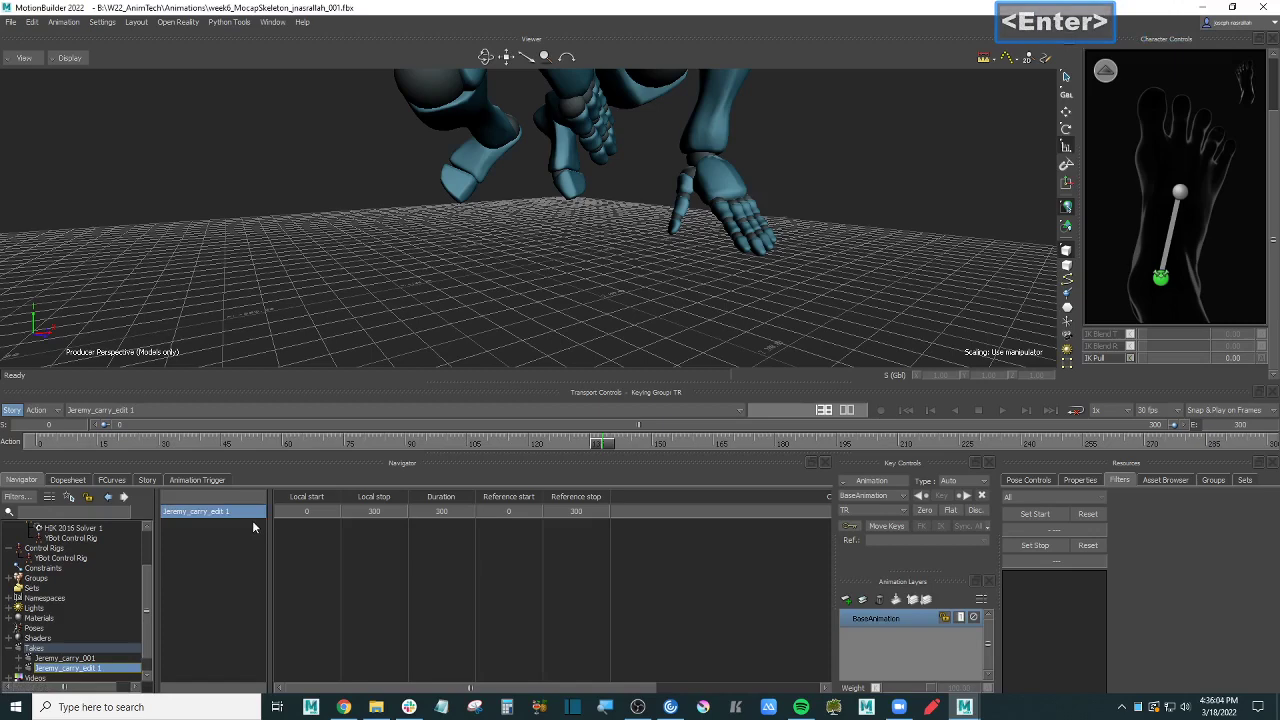
click(168, 407)
click(123, 413)
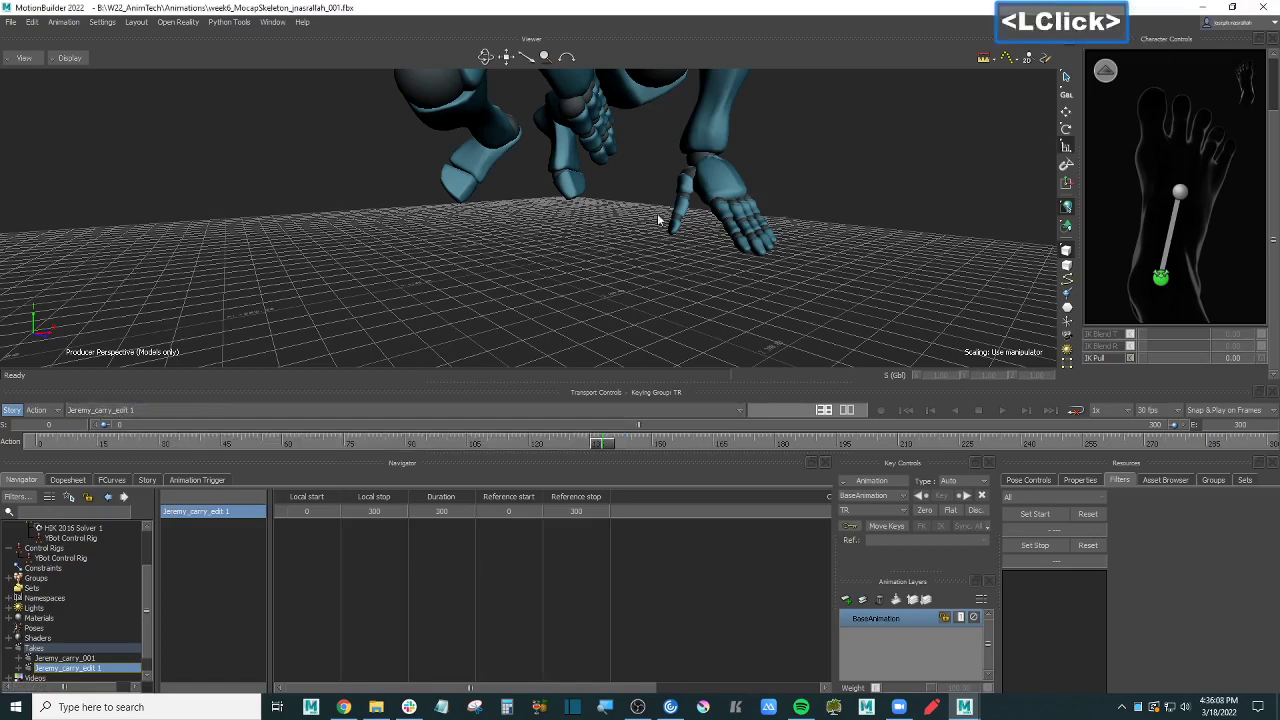
Step: Select the right ankle effector and go to frame 134 with the crouching feet and hands in view
shift+drag(626, 228, 570, 256)
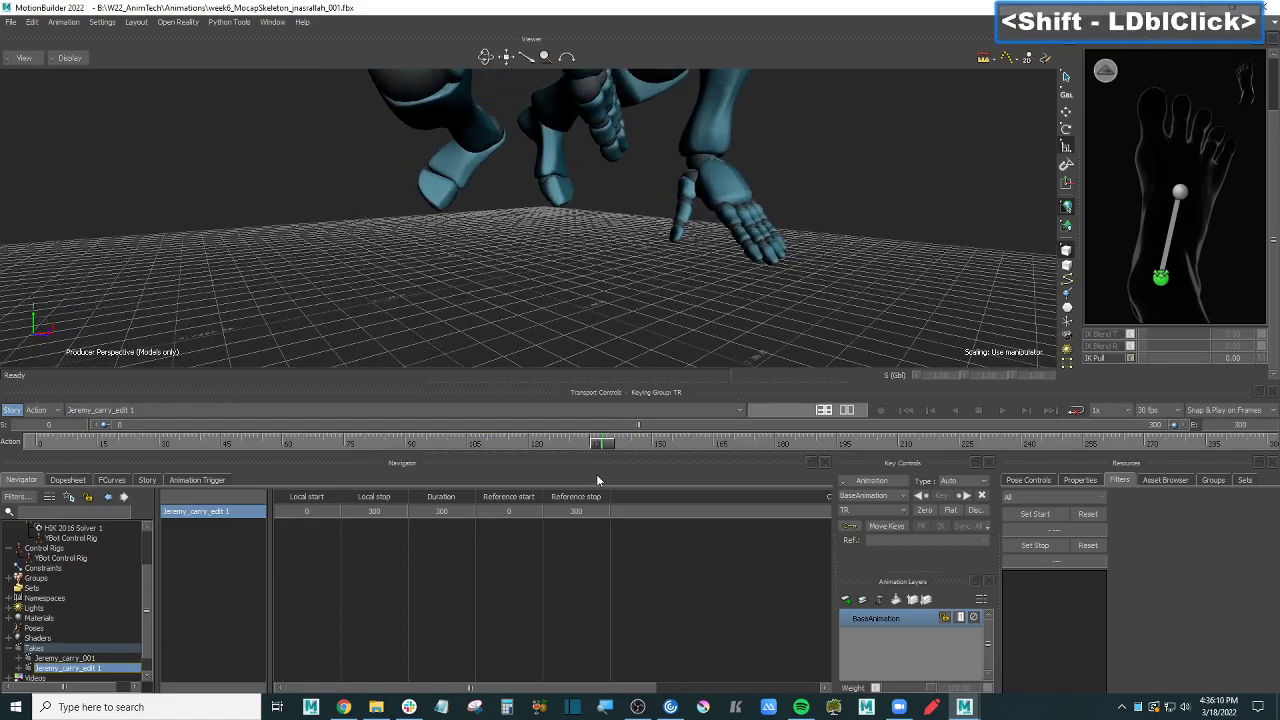
click(1162, 278)
shift+drag(680, 251, 680, 264)
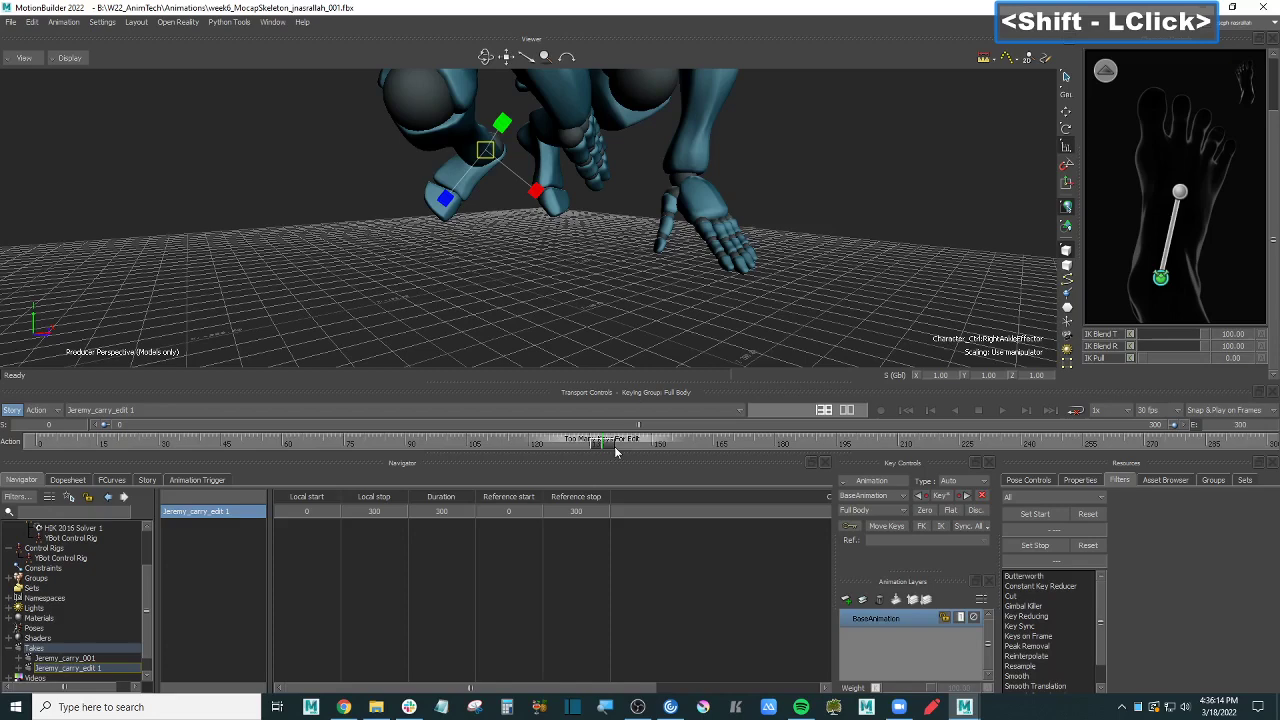
drag(615, 452, 588, 445)
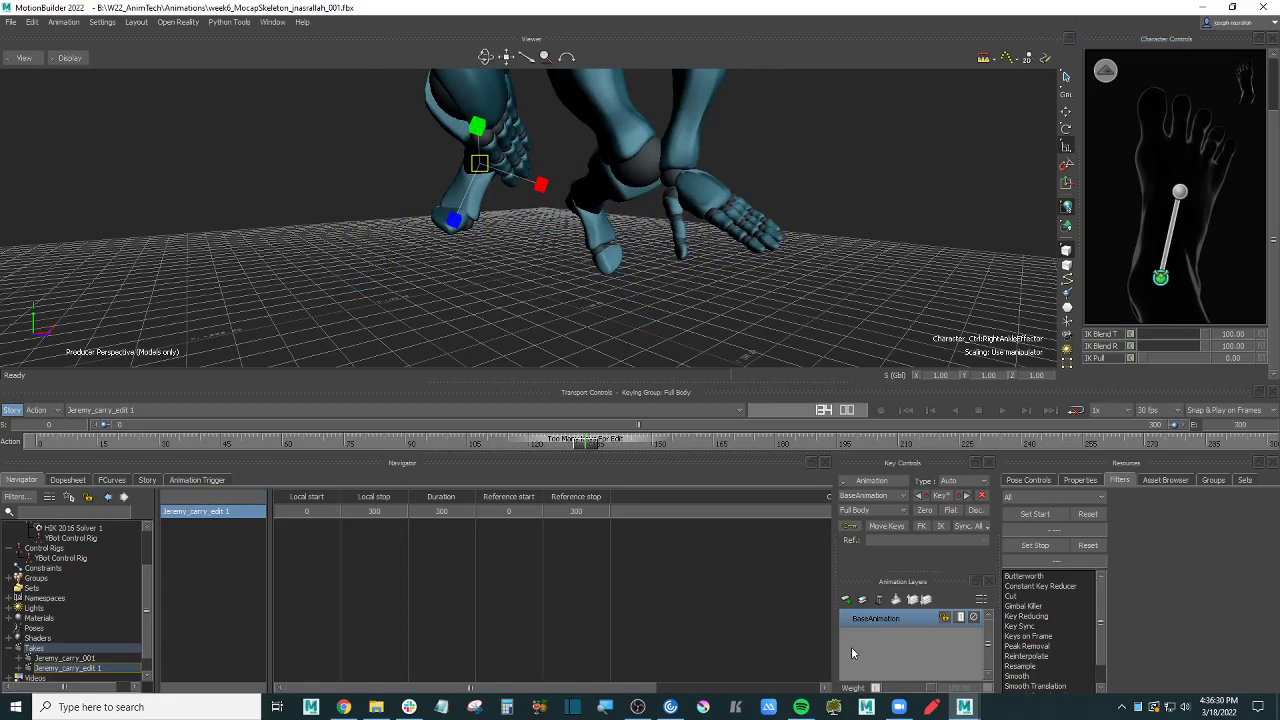
ctrl+shift+drag(524, 313, 525, 280)
Step: Display the right ankle effector's translation curves and examine their dense keys around the crouching part of the motion
click(147, 481)
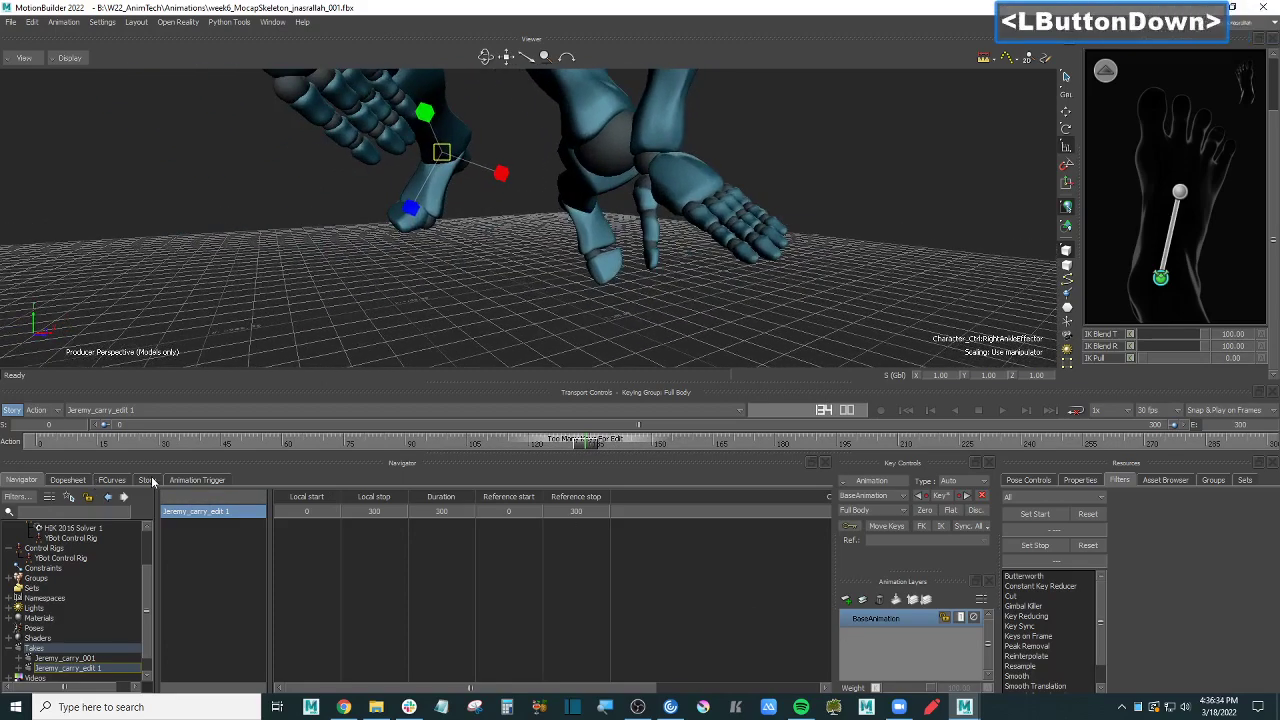
click(112, 481)
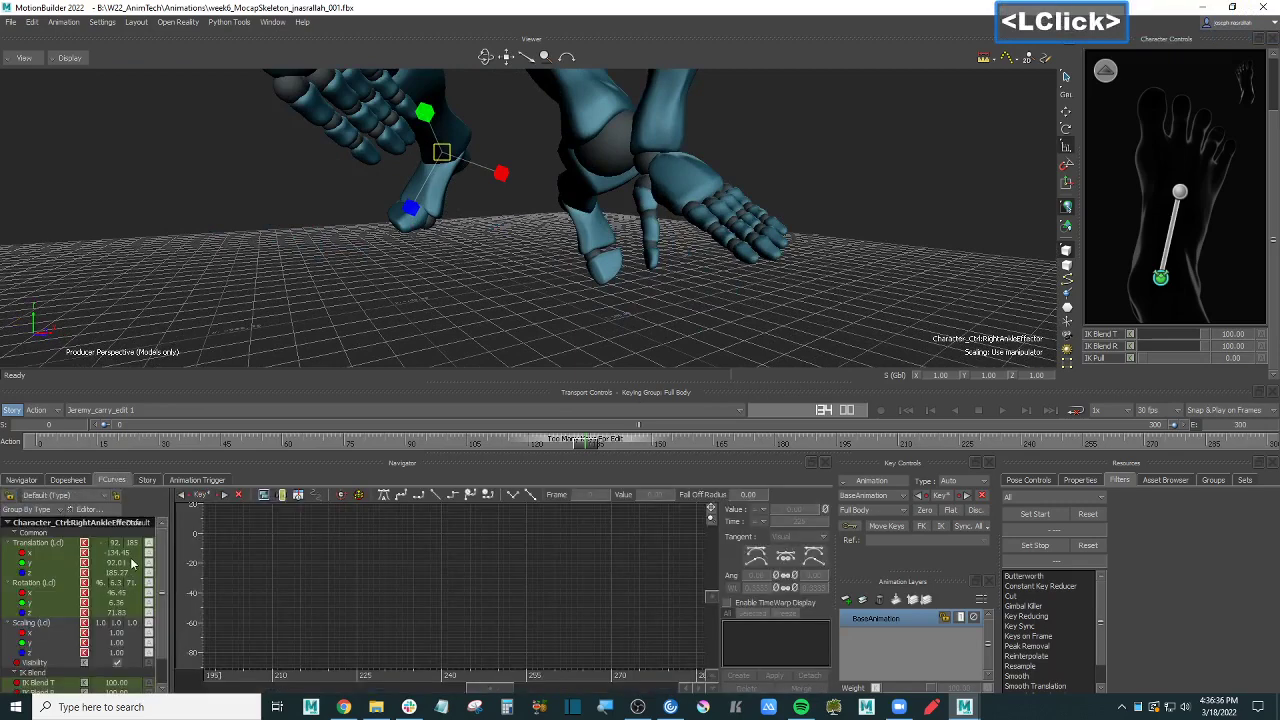
click(40, 542)
key(f)
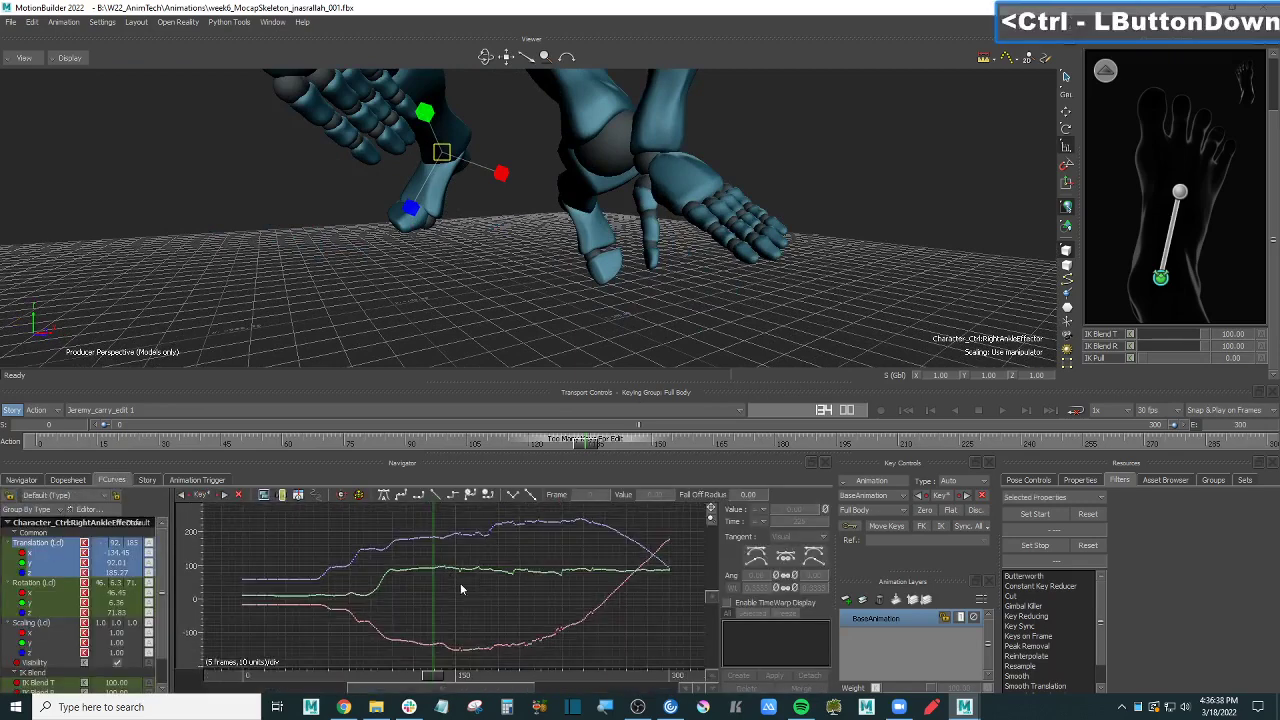
ctrl+drag(461, 584, 483, 658)
mouse_move(472, 588)
shift+mouse_down()
mouse_move(457, 598)
mouse_move(470, 563)
shift+mouse_up()
mouse_move(417, 680)
mouse_down()
mouse_move(451, 677)
mouse_move(431, 678)
mouse_up()
mouse_move(472, 640)
shift+mouse_down()
mouse_move(480, 648)
mouse_move(490, 560)
mouse_move(488, 642)
shift+mouse_up()
shift+drag(490, 560, 458, 641)
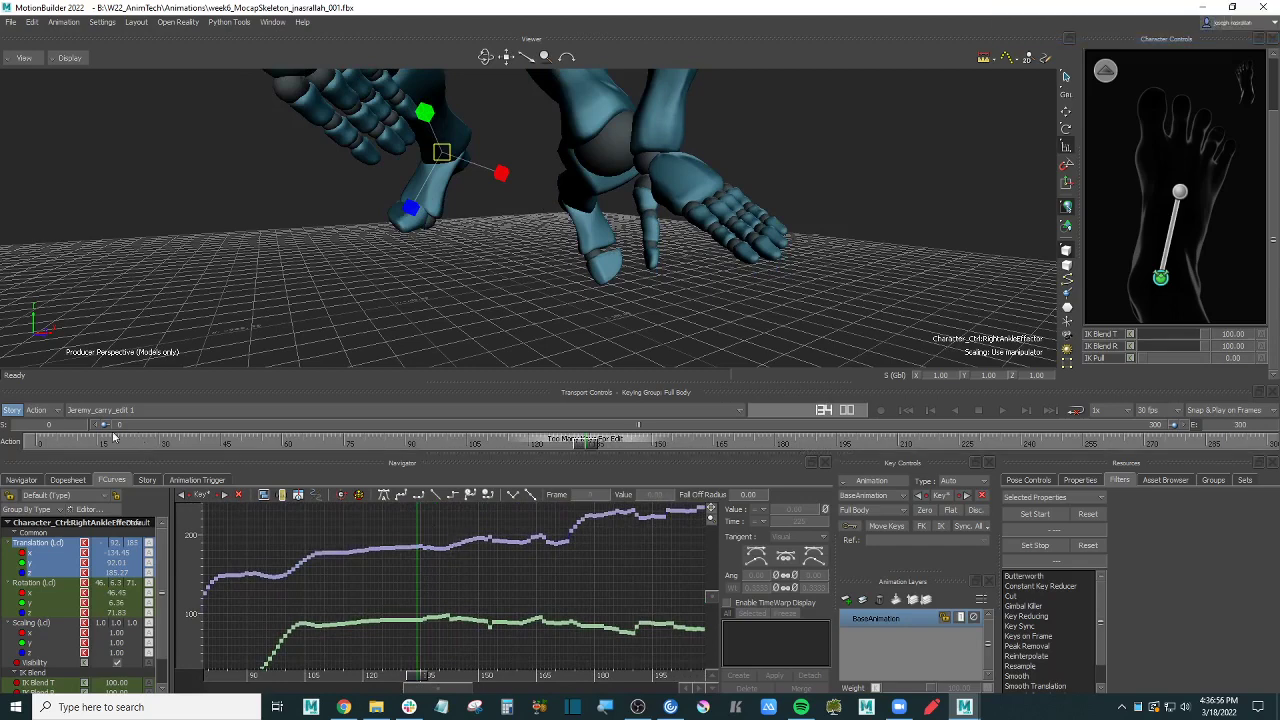
Step: Narrow the visible timeline range to frames 102 to 162
drag(108, 428, 540, 438)
mouse_move(440, 574)
ctrl+mouse_down()
mouse_move(434, 587)
mouse_move(430, 537)
mouse_move(438, 590)
mouse_move(440, 570)
ctrl+mouse_up()
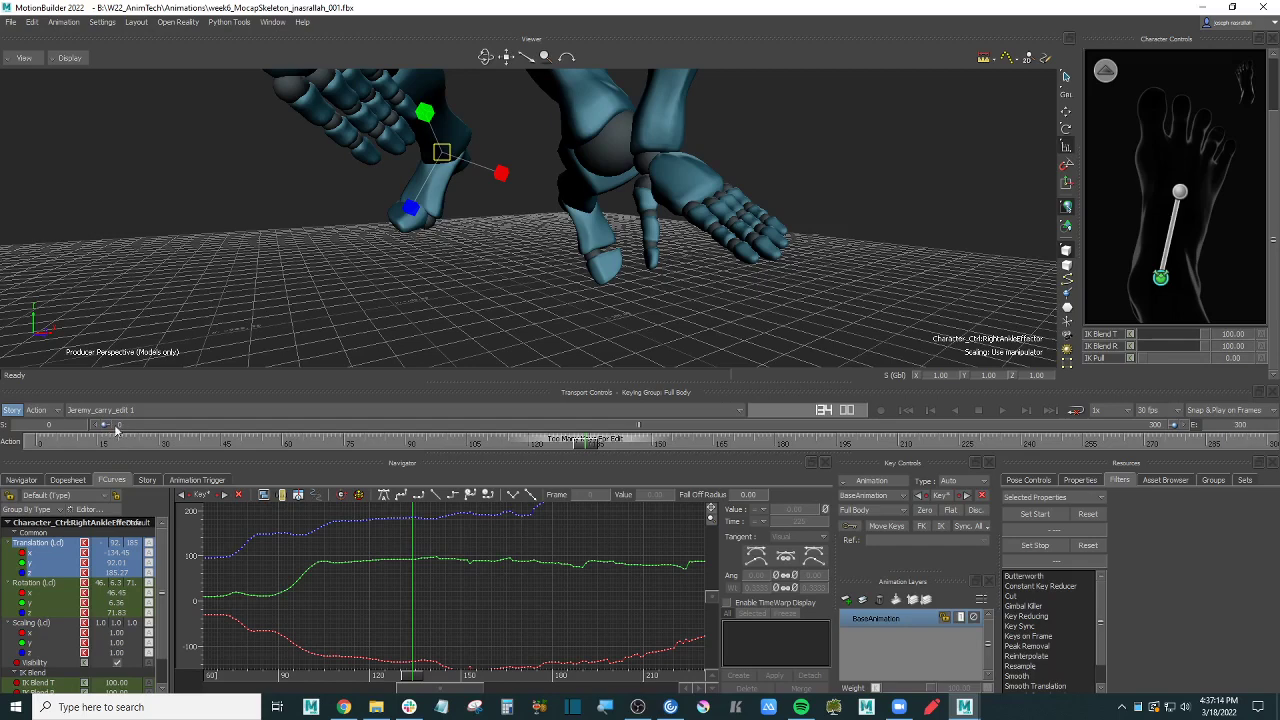
drag(110, 428, 464, 427)
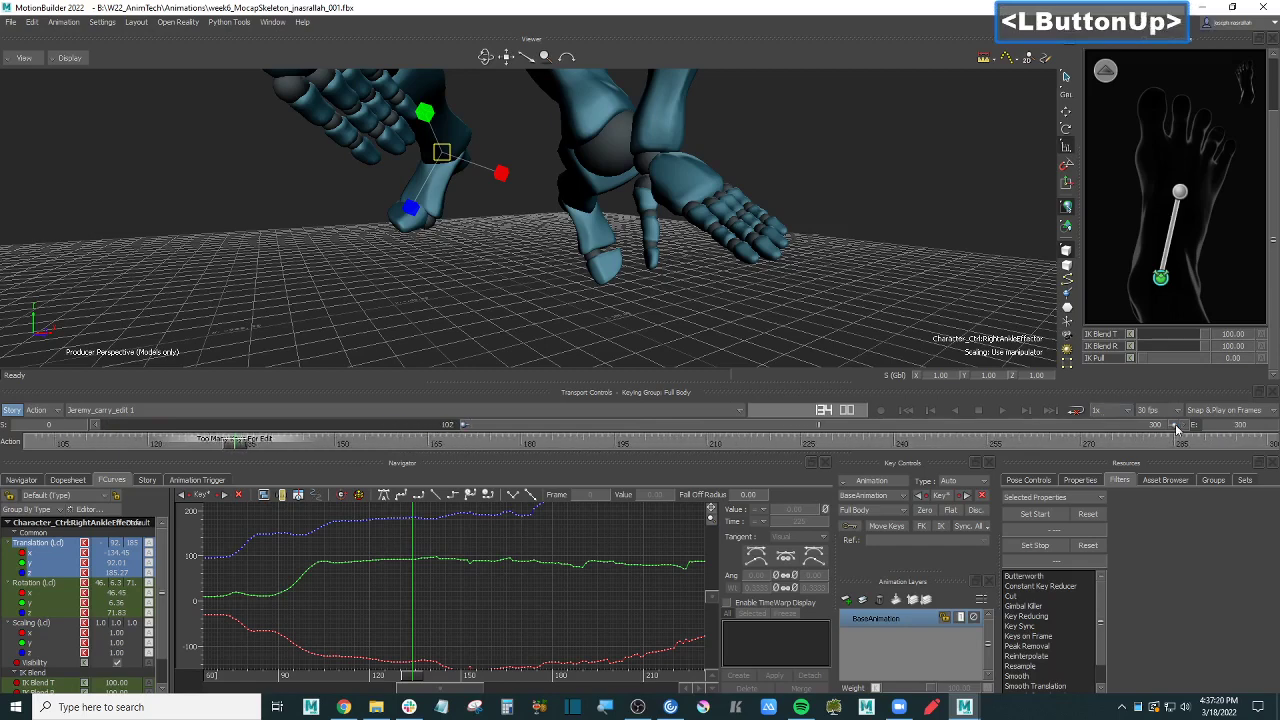
drag(1177, 428, 703, 448)
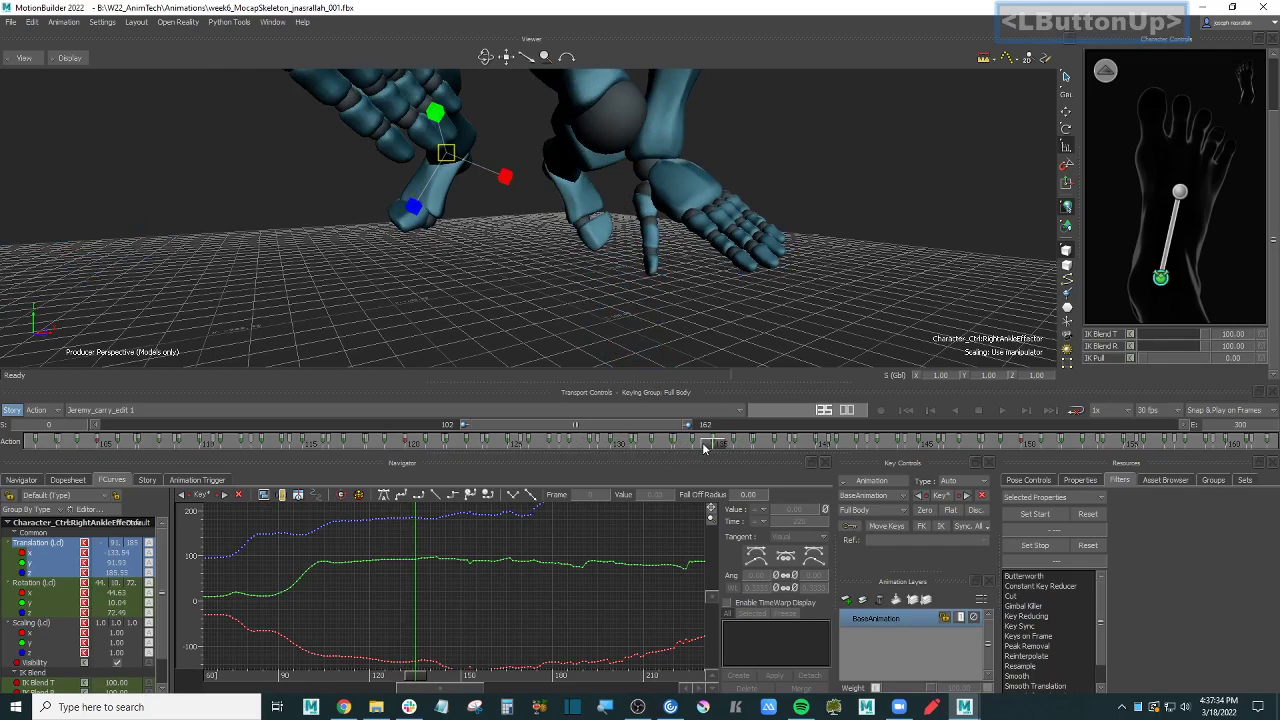
Step: Scrub back and forth around frames 132 to 135 and examine the feet and hands against the ground
click(701, 447)
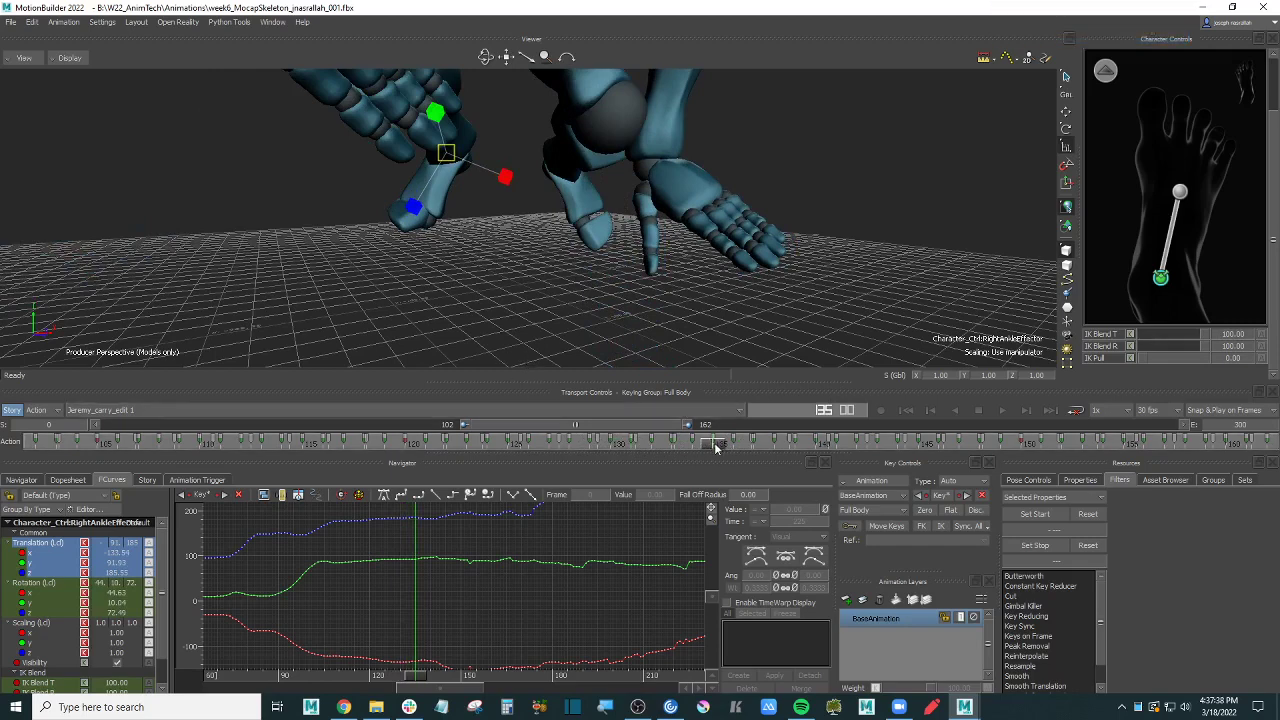
drag(715, 447, 674, 450)
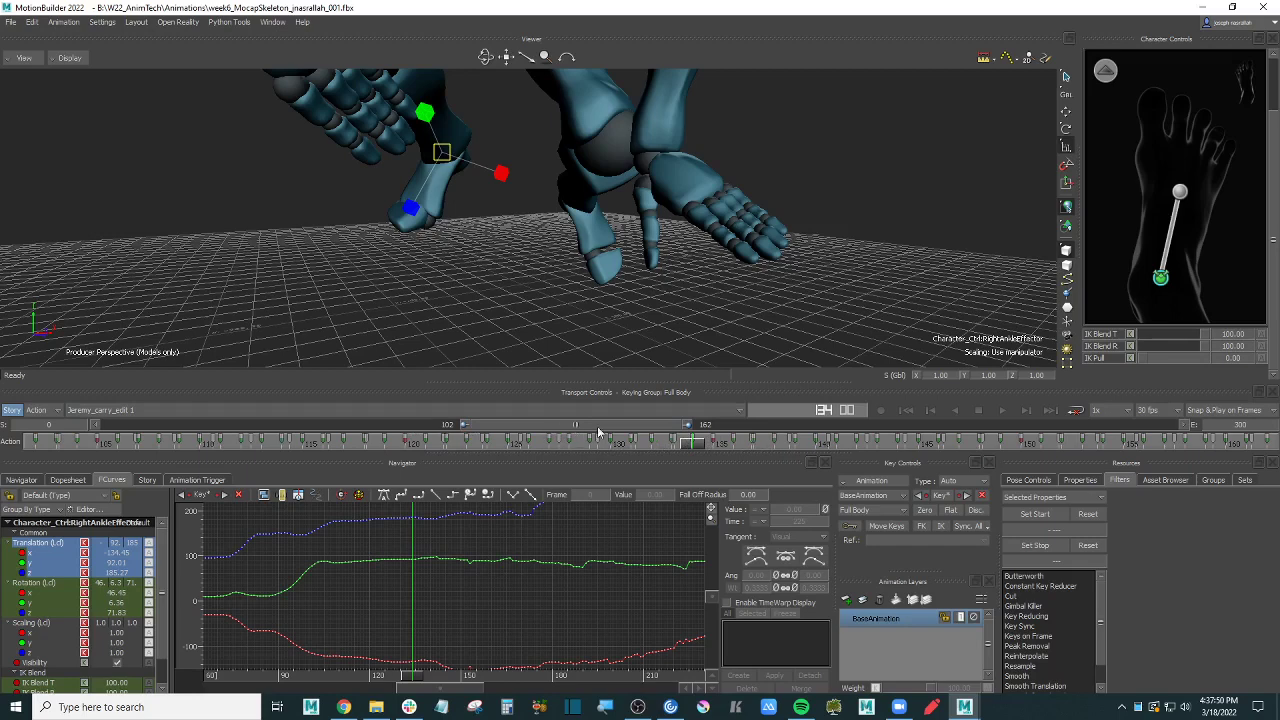
drag(678, 445, 646, 443)
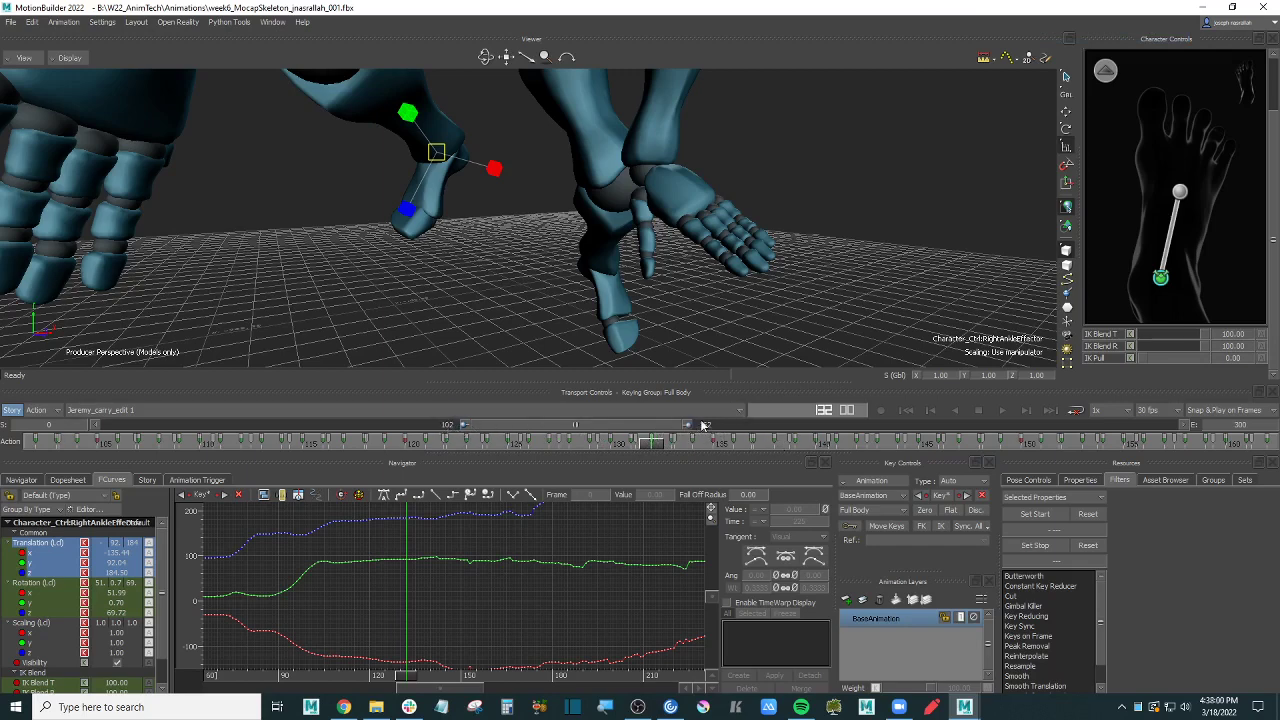
Step: Adjust the visible timeline range to frames 106 to 168, switching to the full take and back
drag(703, 425, 621, 428)
double_click(619, 428)
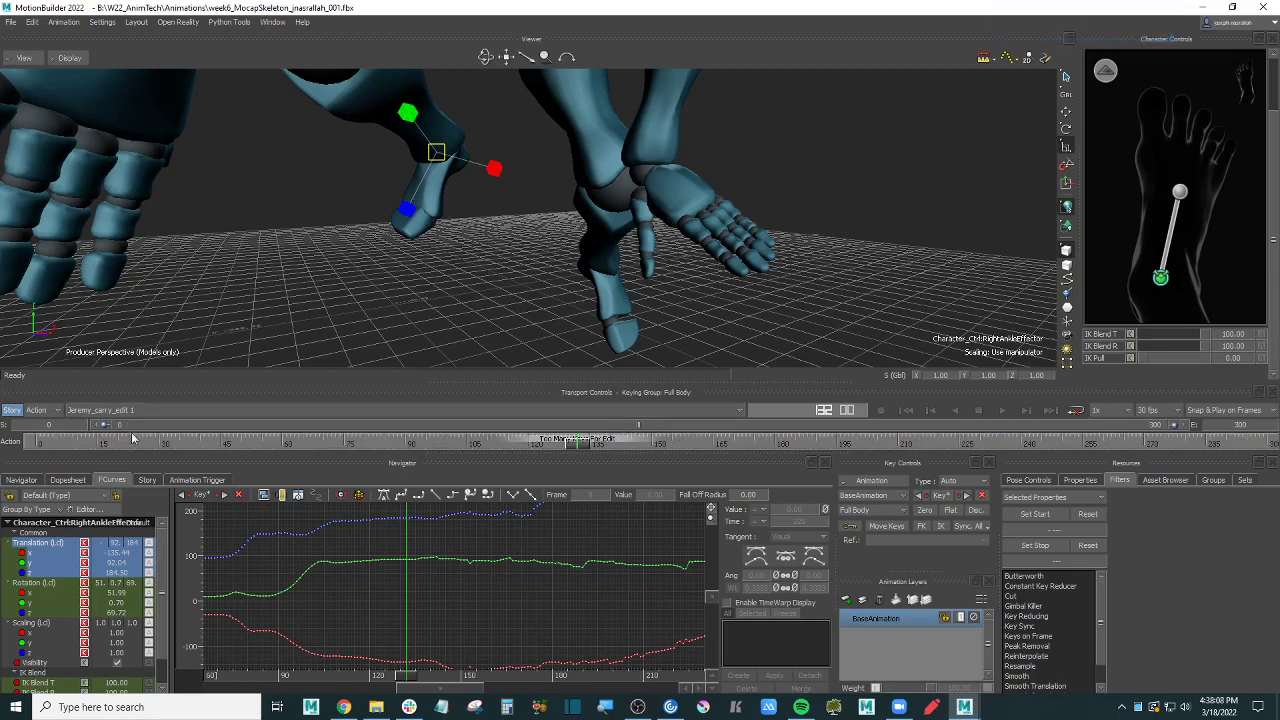
double_click(643, 428)
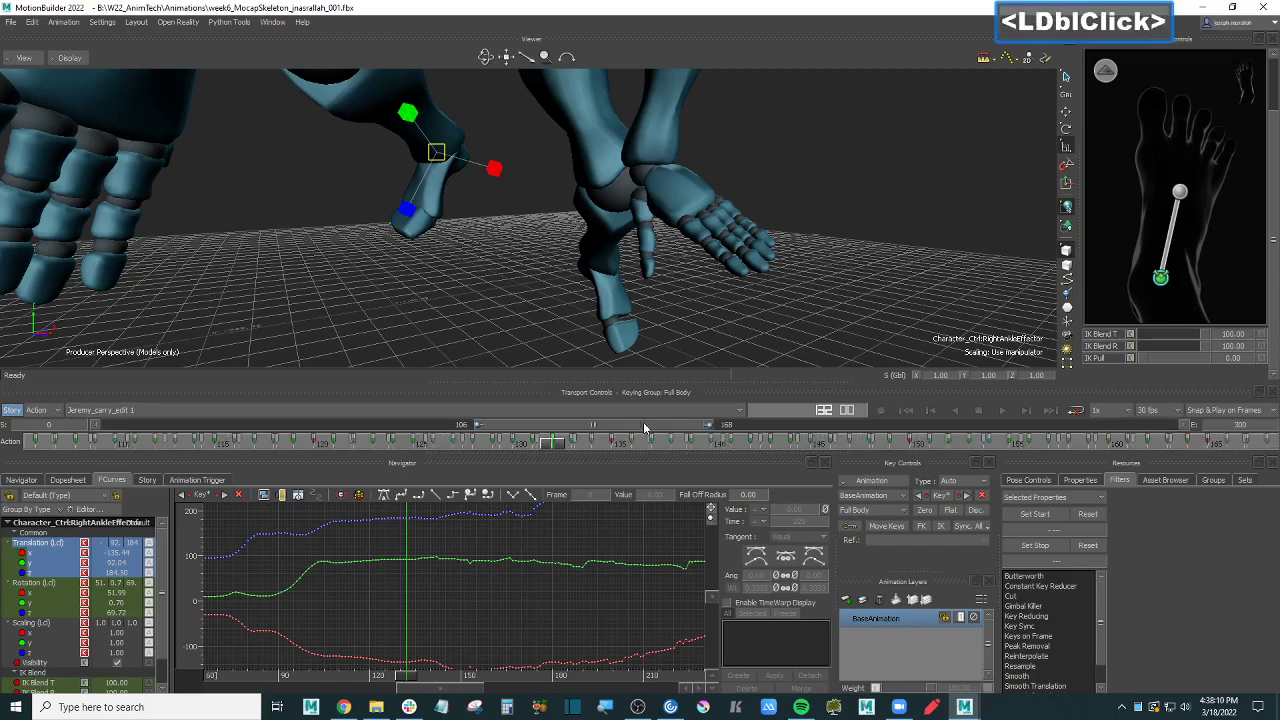
Step: Delete the full-body control rig key at frame 142, with the right foot viewed from the side
mouse_move(552, 443)
mouse_down()
mouse_move(540, 443)
mouse_move(750, 440)
mouse_move(593, 437)
mouse_up()
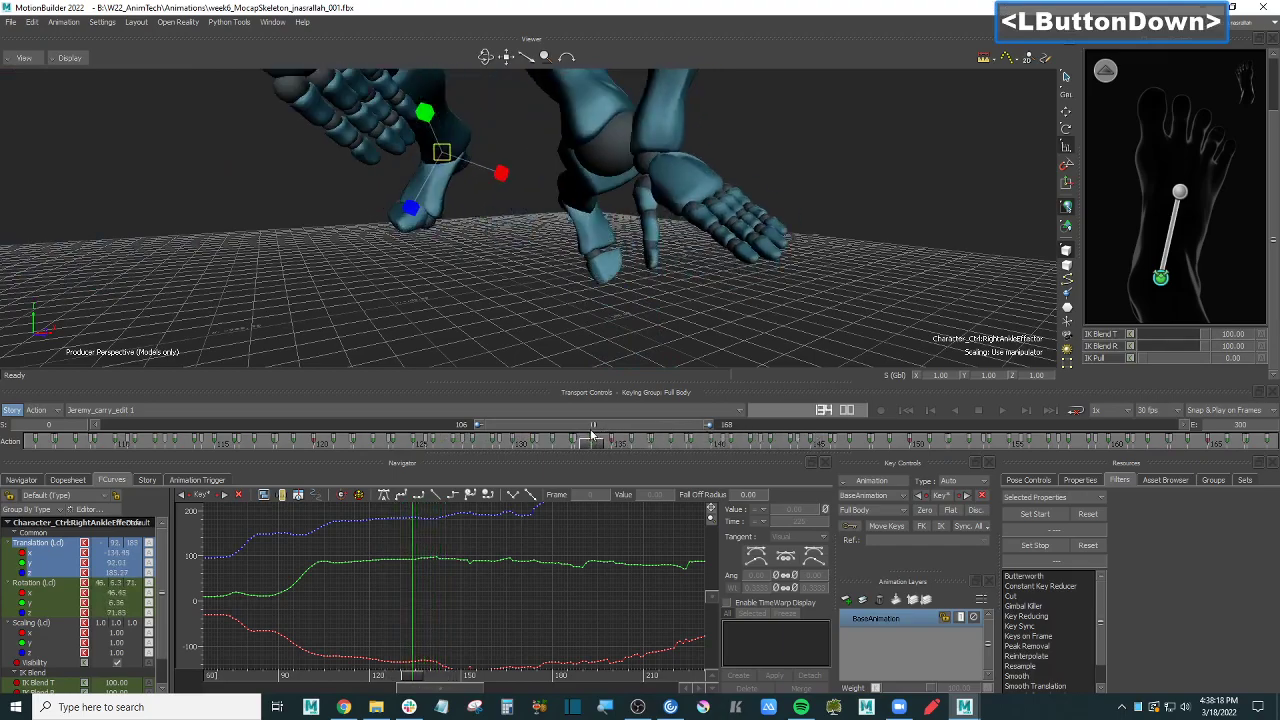
ctrl+shift+drag(420, 282, 692, 440)
mouse_move(590, 441)
mouse_down()
mouse_move(562, 441)
mouse_move(828, 442)
mouse_move(749, 440)
mouse_up()
click(753, 441)
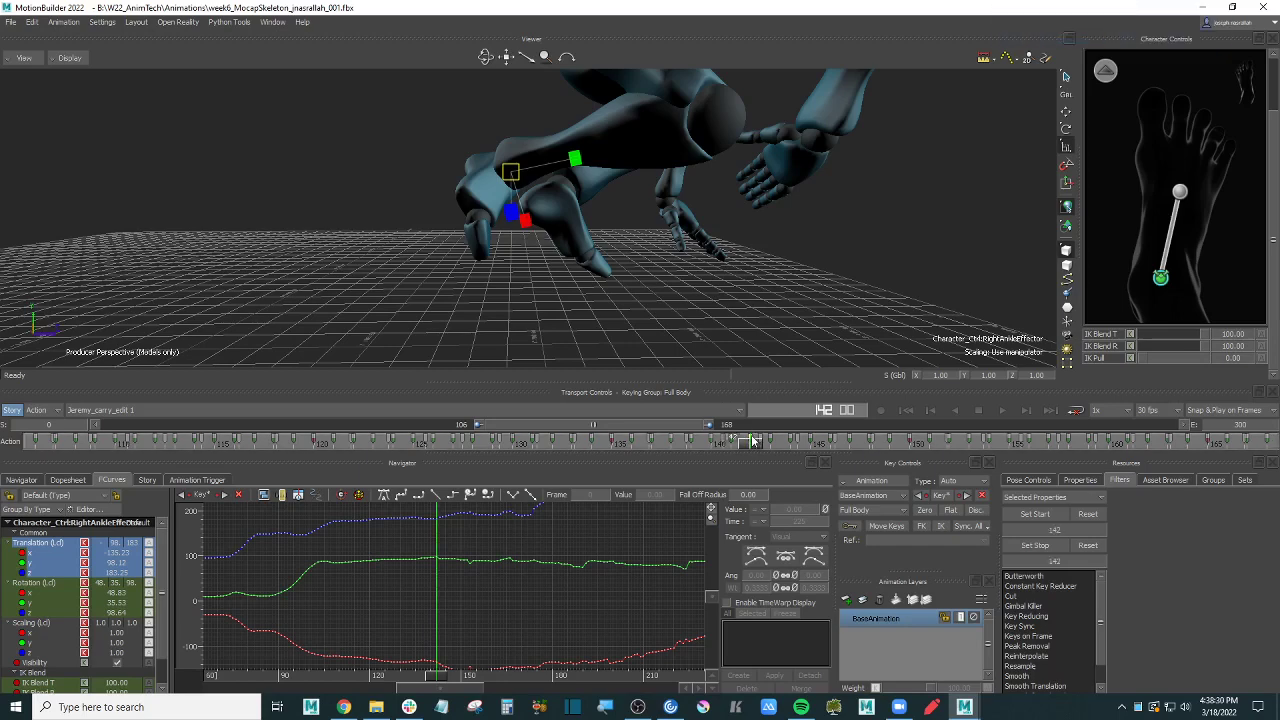
key(Delete)
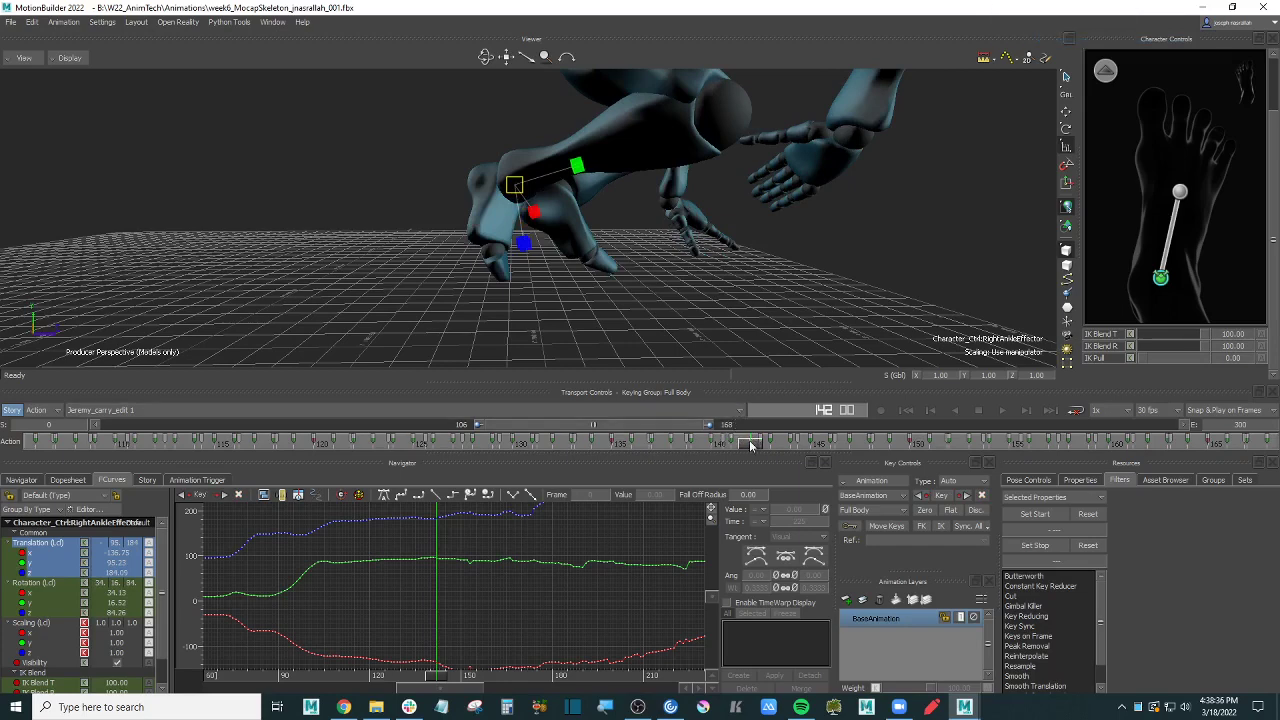
Step: Undo the last right ankle key deletion and switch the character's keying mode from Full Body to Body Parts
key(ctrl)
key(ctrl+z)
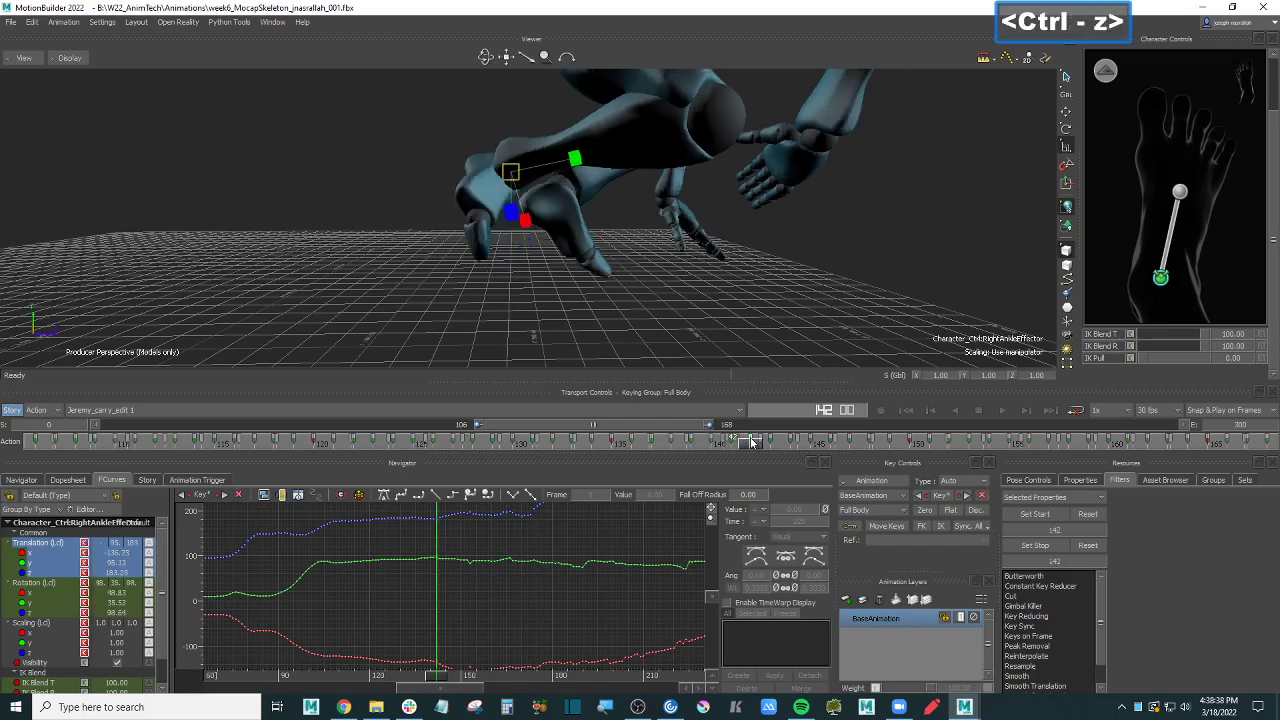
click(1277, 73)
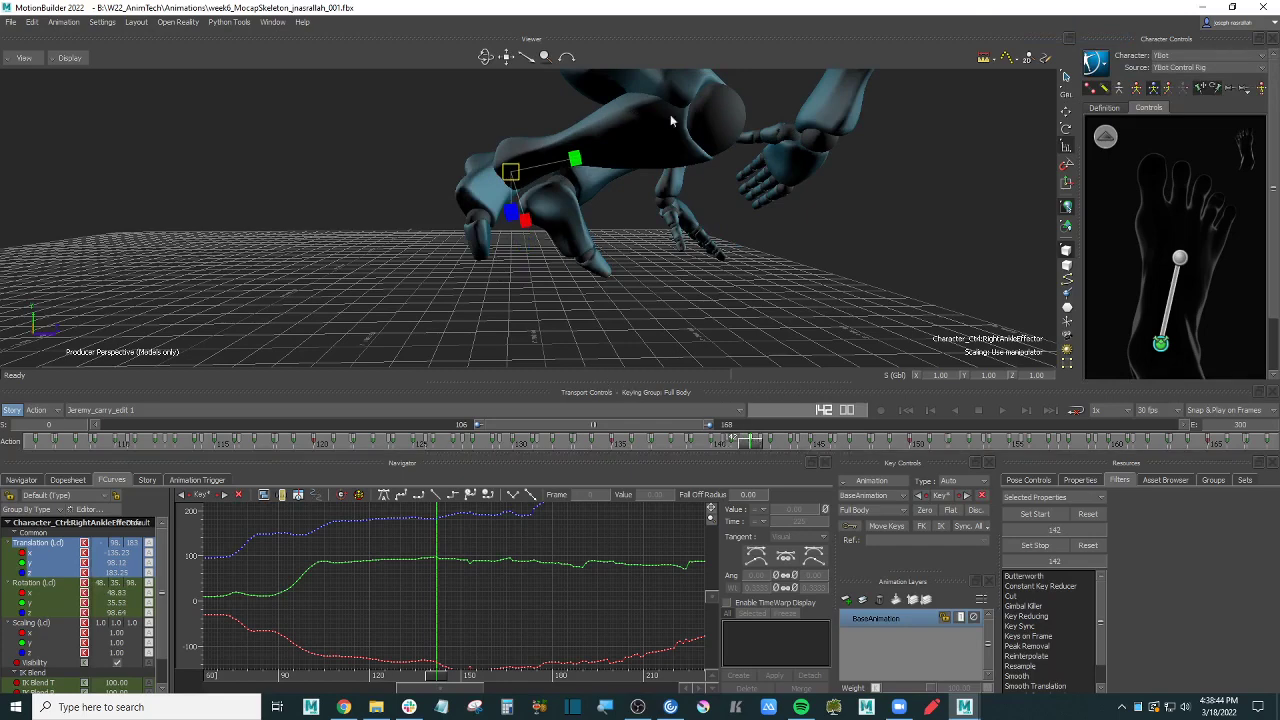
click(1170, 90)
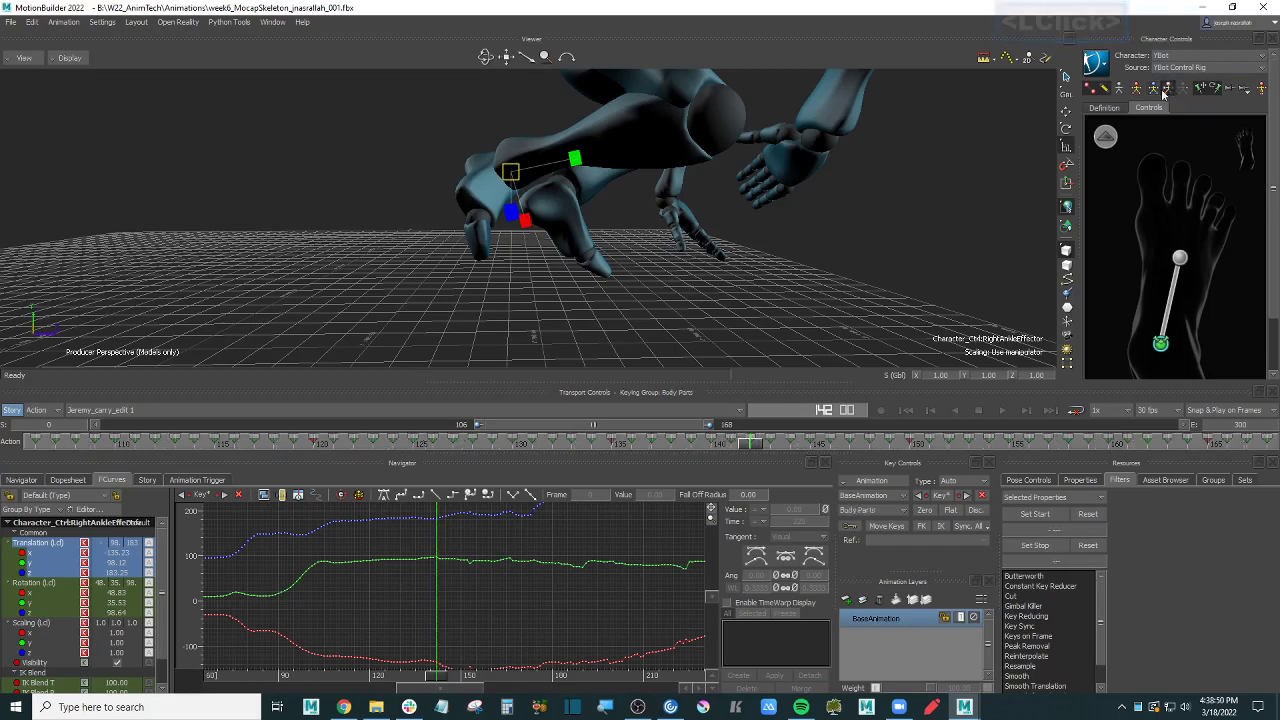
Step: Delete the right ankle effector's keys from frame 136 to frame 142
click(755, 442)
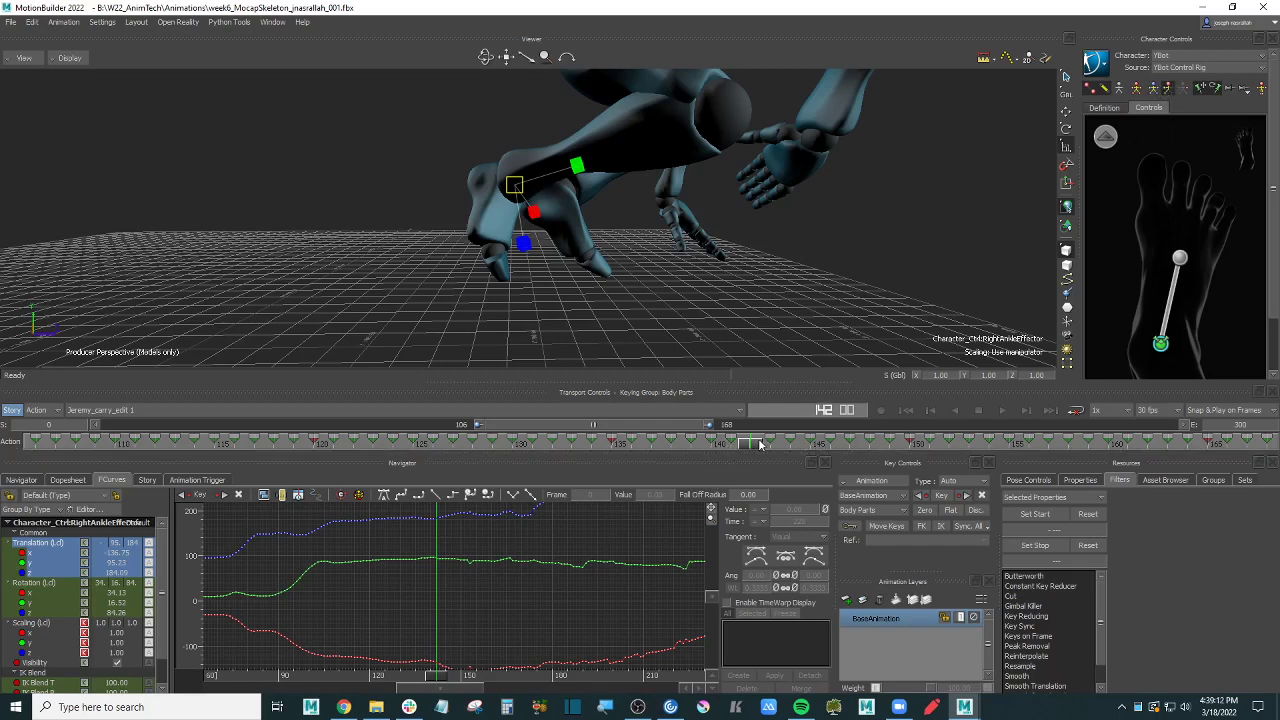
drag(755, 445, 633, 444)
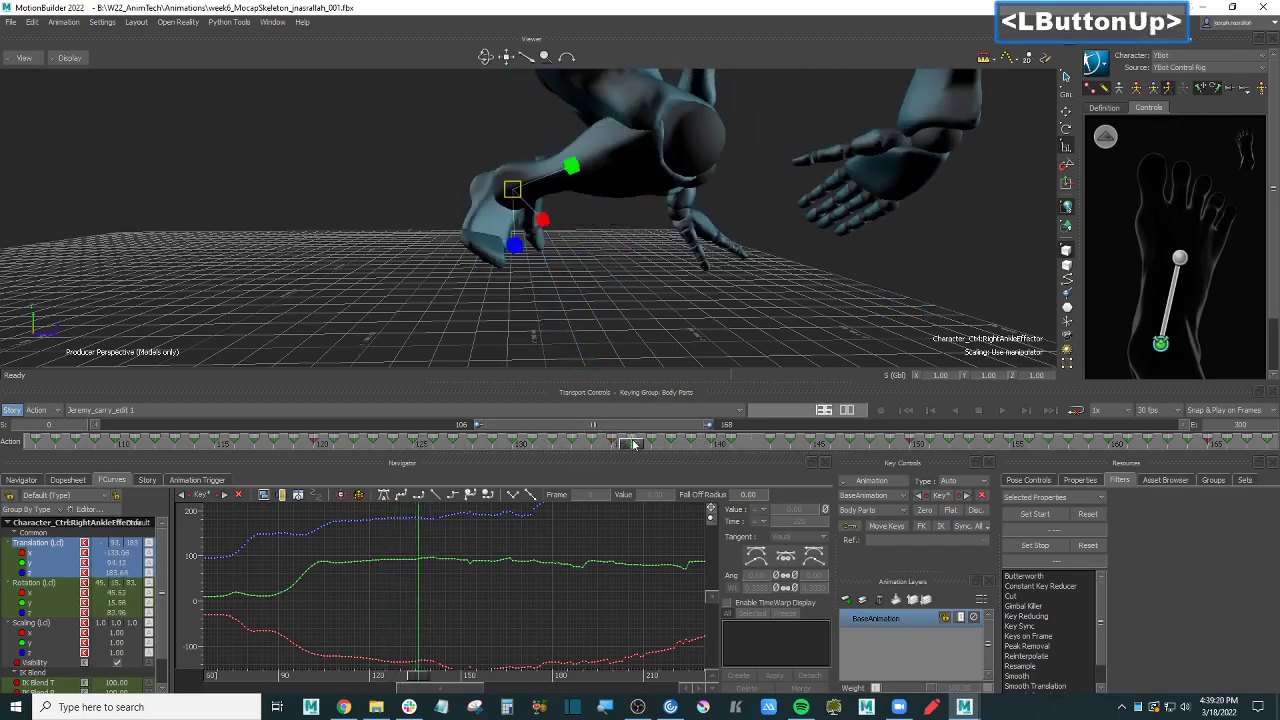
click(636, 441)
key(Delete)
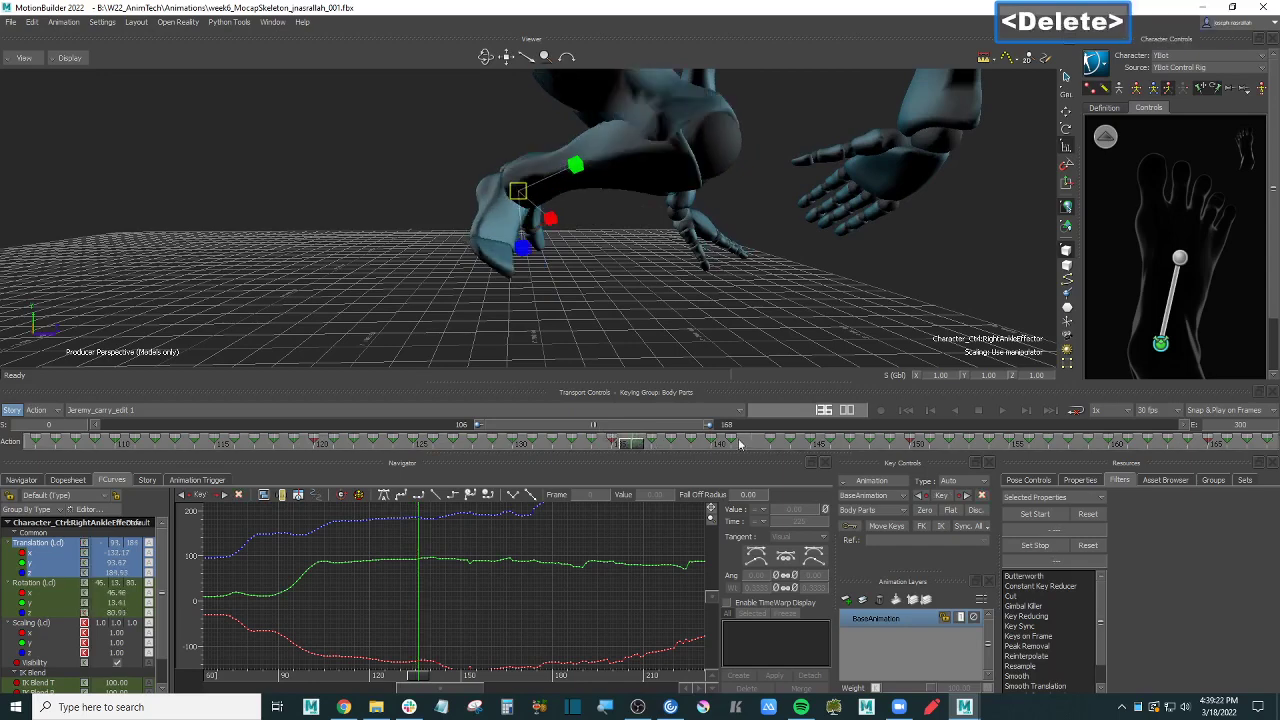
click(640, 441)
key(Delete)
click(565, 446)
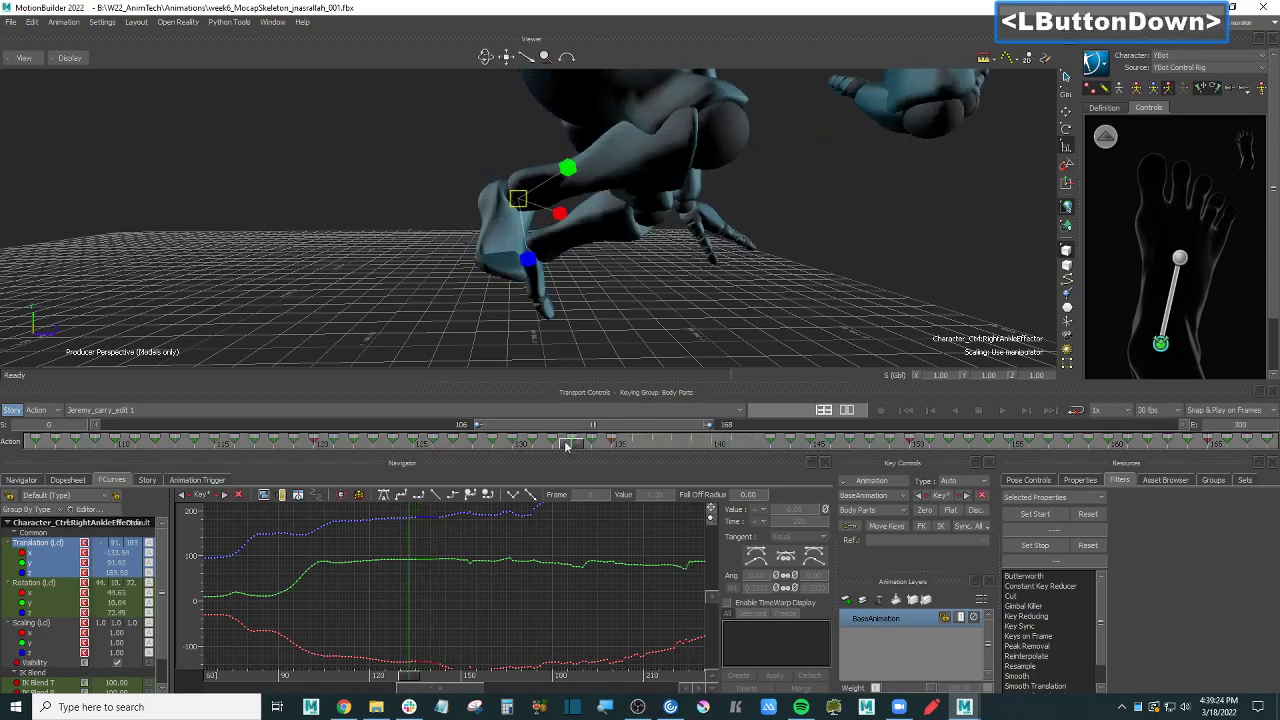
drag(565, 446, 613, 438)
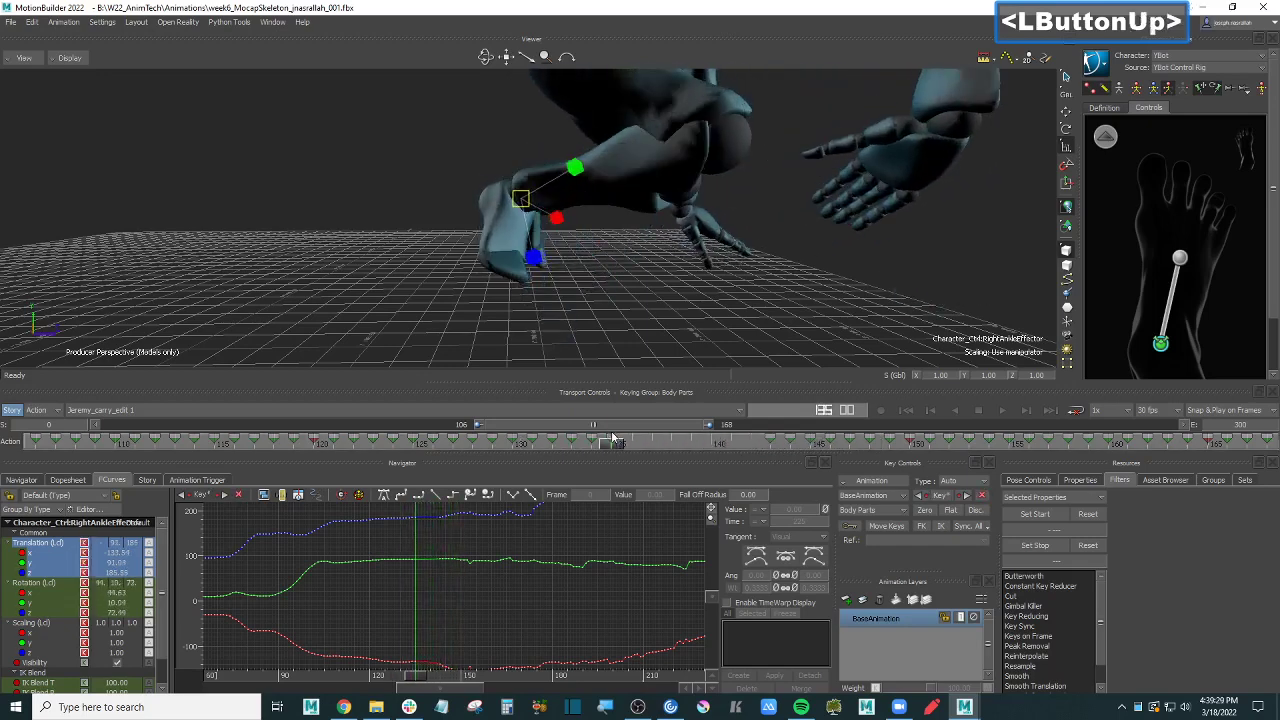
Step: Set IK Blend T and IK Blend R to 100 on the right foot effector and check its motion around frames 135 to 143
click(1181, 259)
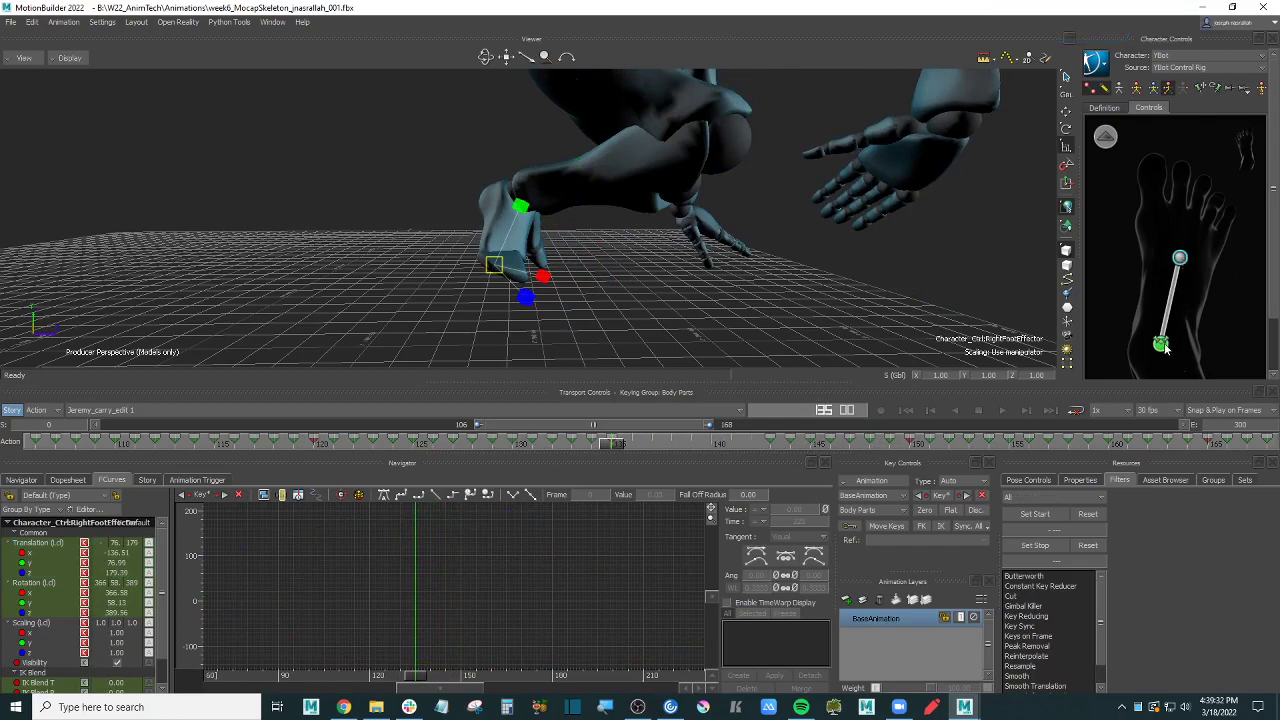
drag(1274, 303, 1273, 355)
drag(1146, 339, 1220, 345)
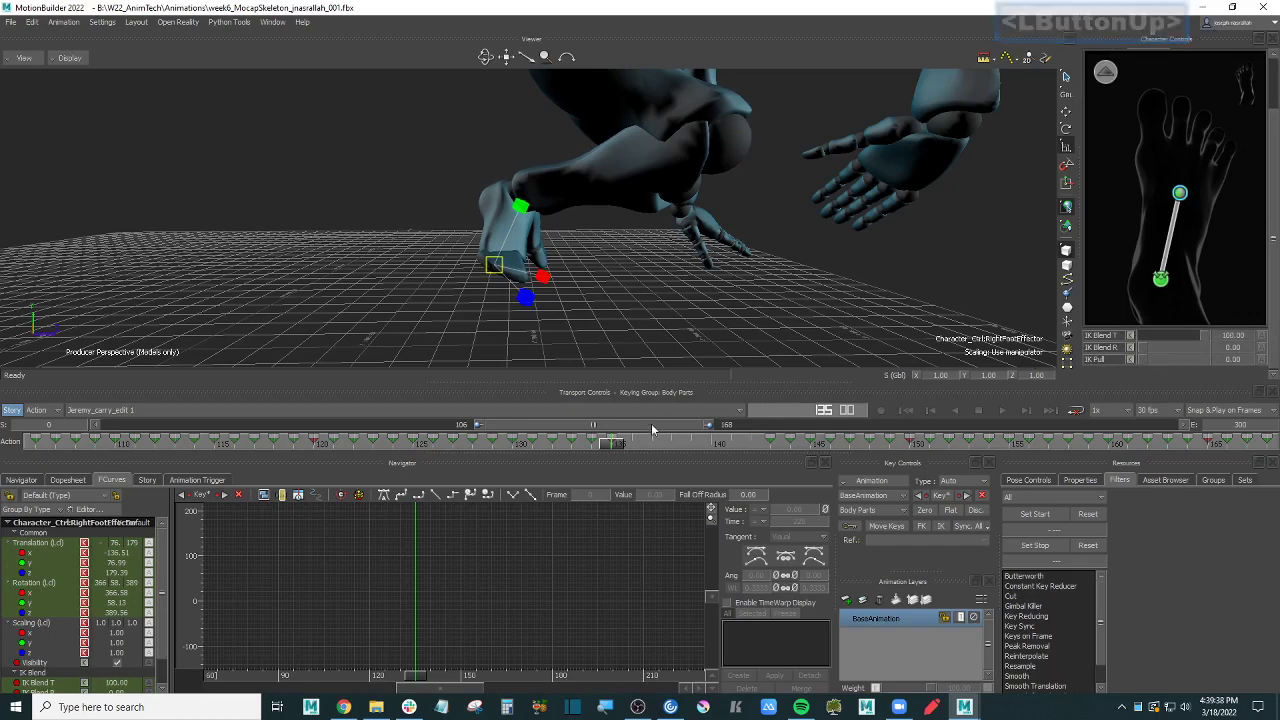
drag(614, 447, 711, 448)
drag(1148, 349, 1236, 352)
mouse_move(717, 446)
mouse_down()
mouse_move(567, 440)
mouse_move(820, 440)
mouse_move(770, 440)
mouse_up()
ctrl+drag(690, 300, 575, 308)
ctrl+drag(605, 320, 568, 318)
mouse_move(600, 316)
ctrl+mouse_down()
mouse_move(561, 306)
mouse_move(617, 314)
ctrl+mouse_up()
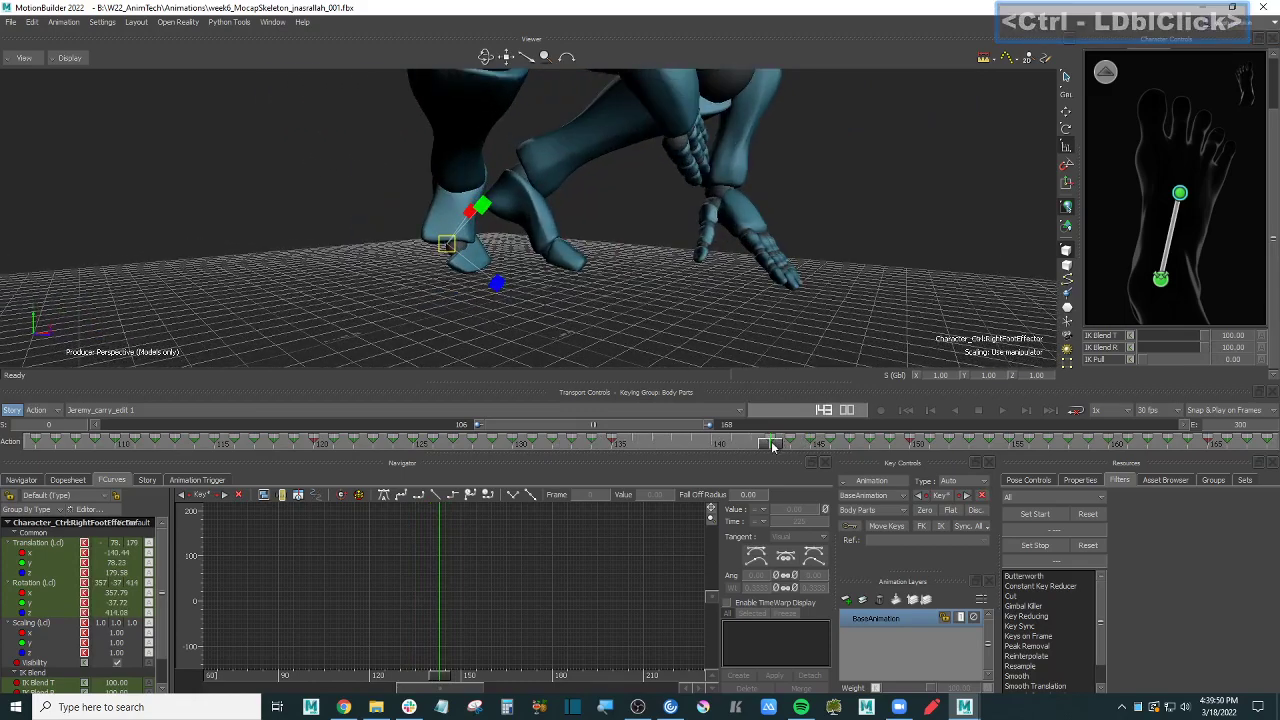
drag(773, 443, 728, 445)
Step: Select the right ankle effector and delete its jittery keys around frames 146 and 152
click(1160, 278)
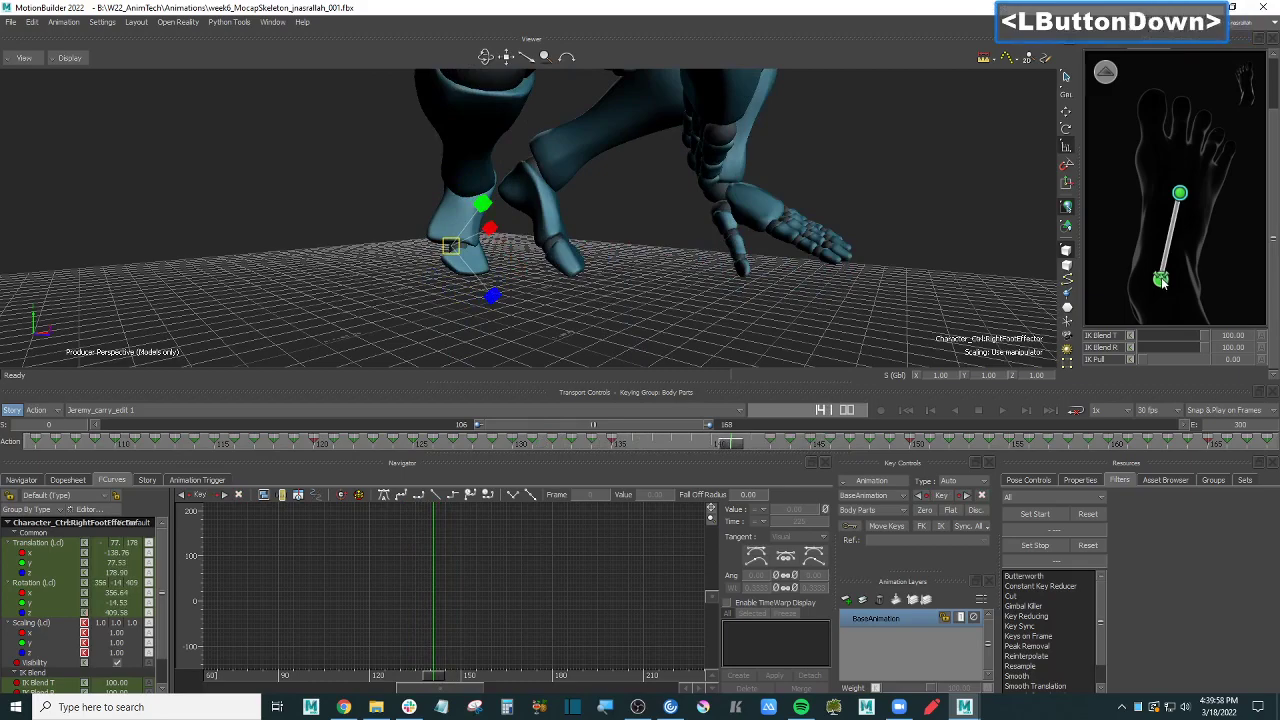
ctrl+drag(842, 212, 836, 243)
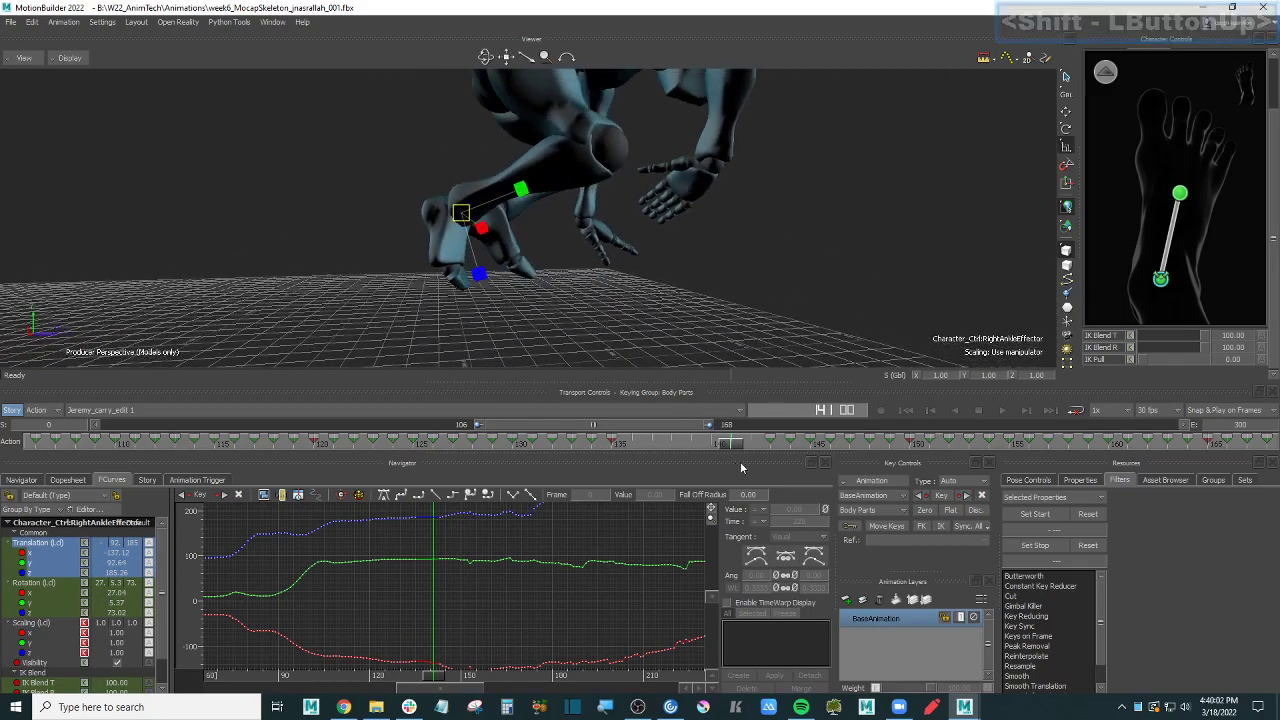
drag(735, 445, 889, 441)
ctrl+drag(724, 232, 695, 261)
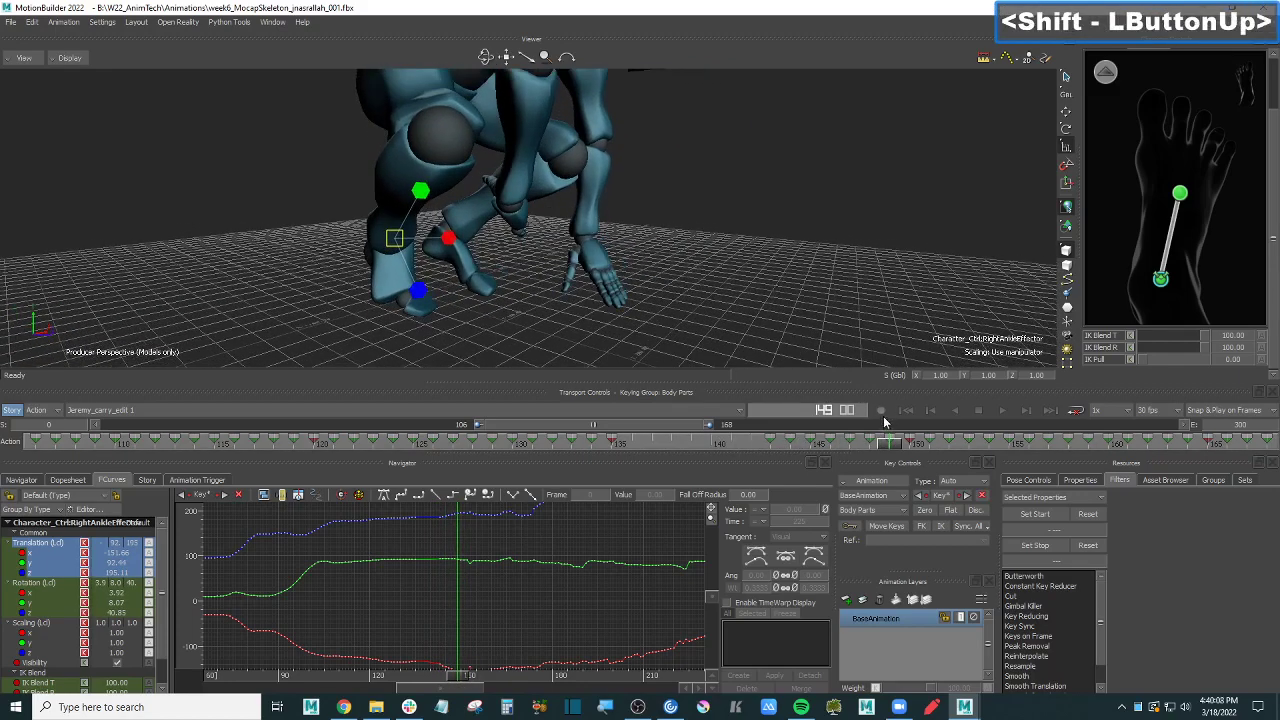
drag(890, 443, 1203, 441)
click(833, 443)
key(Delete)
click(965, 447)
key(Delete)
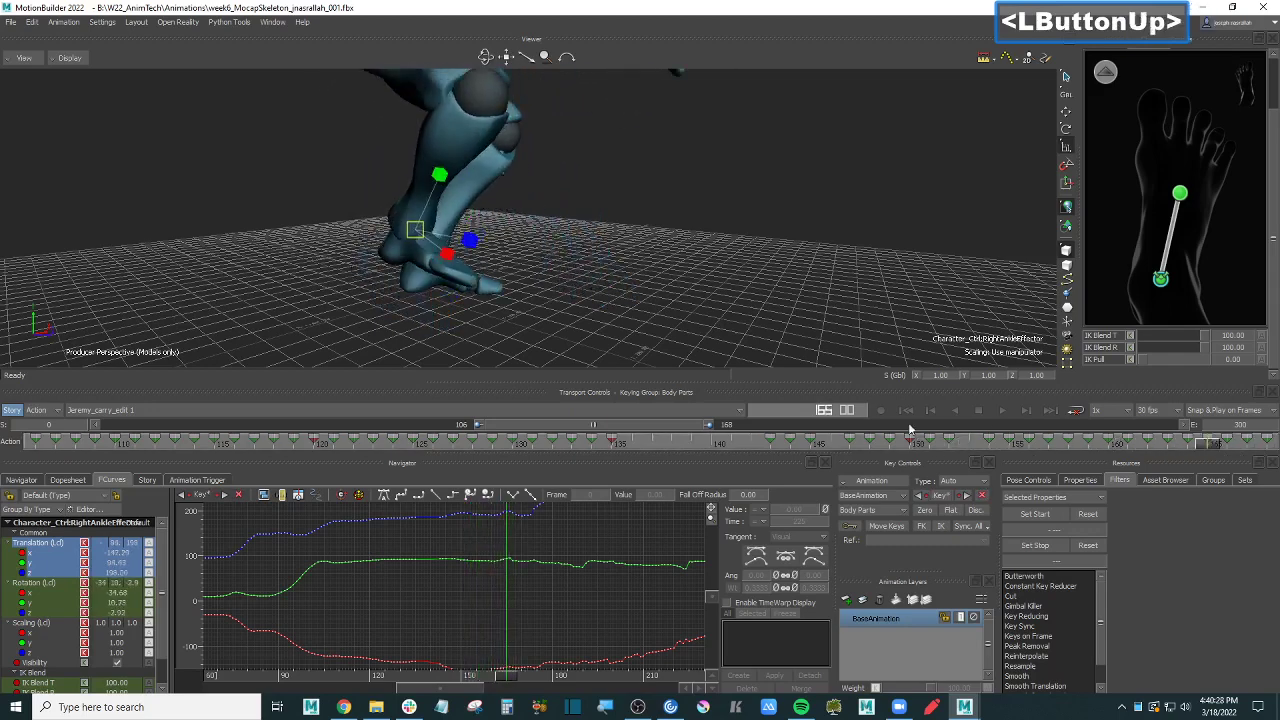
Step: Shift the visible range to frames 127–189 and delete the right ankle keys between frames 165 and 174
drag(675, 430, 718, 426)
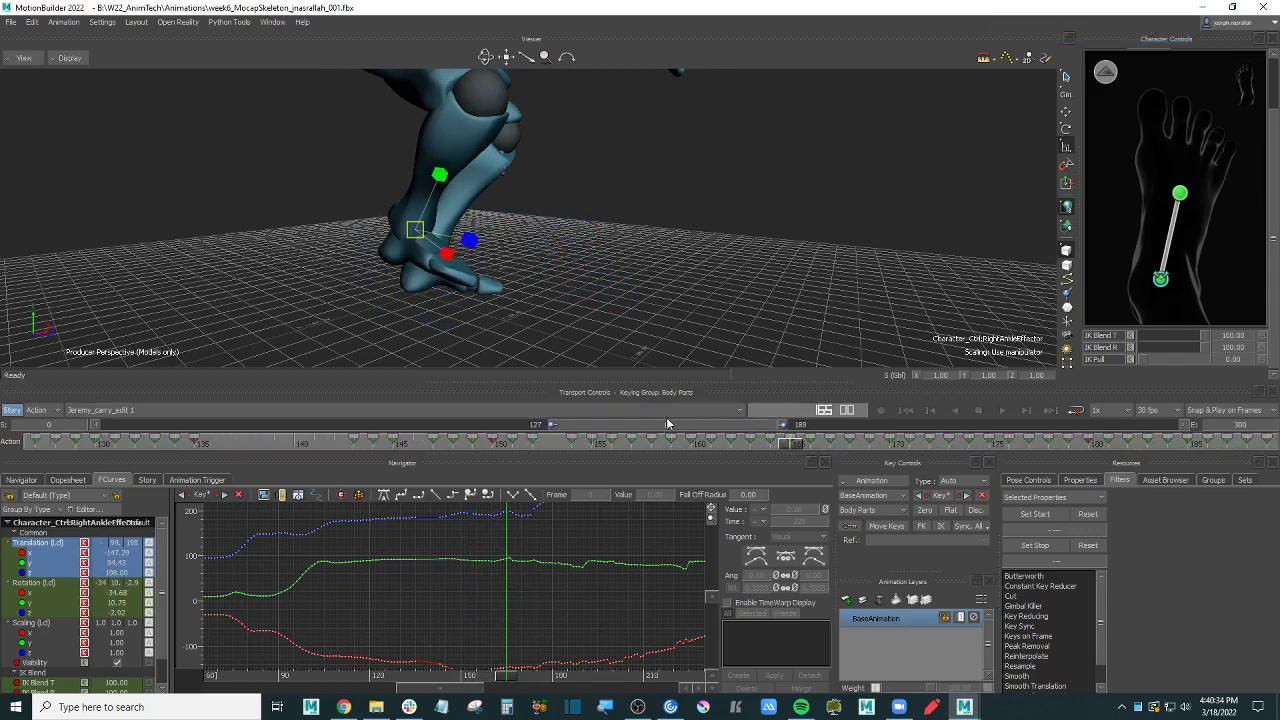
click(743, 446)
drag(743, 446, 967, 452)
click(833, 440)
key(Delete)
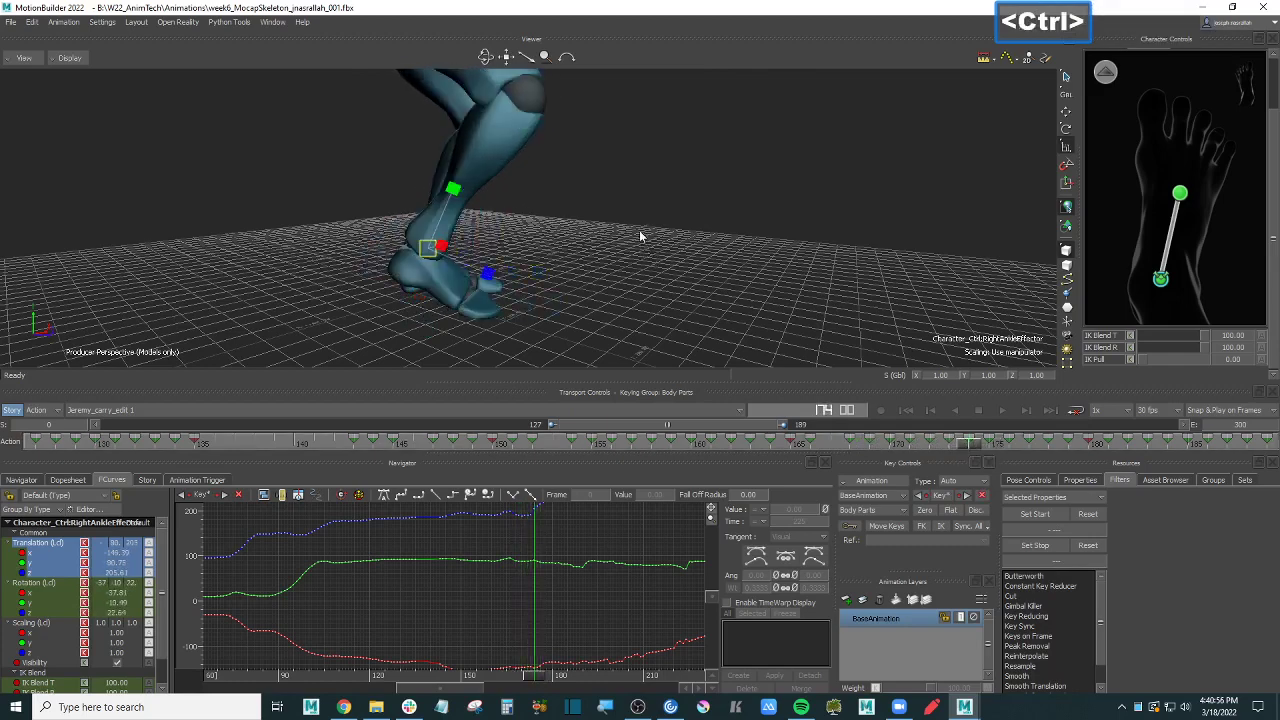
mouse_move(640, 237)
ctrl+mouse_down()
mouse_move(646, 266)
mouse_move(655, 229)
ctrl+mouse_up()
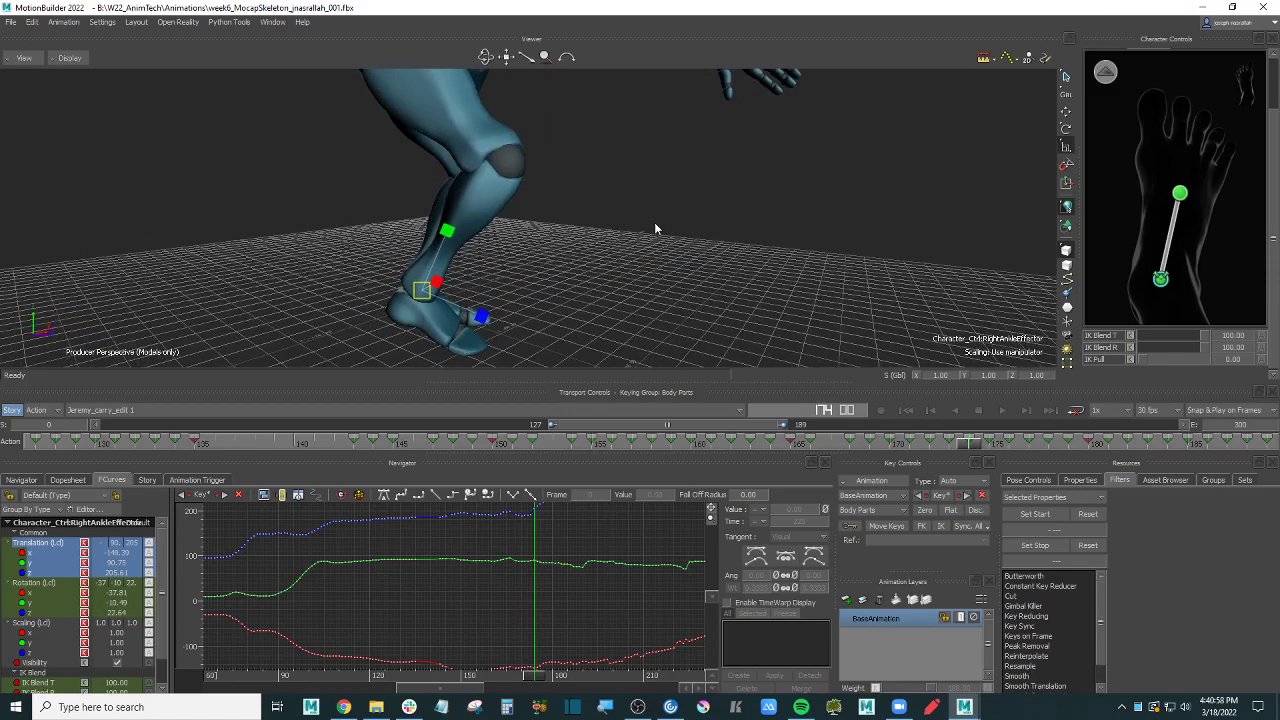
mouse_move(968, 445)
mouse_down()
mouse_move(984, 447)
mouse_move(971, 447)
mouse_up()
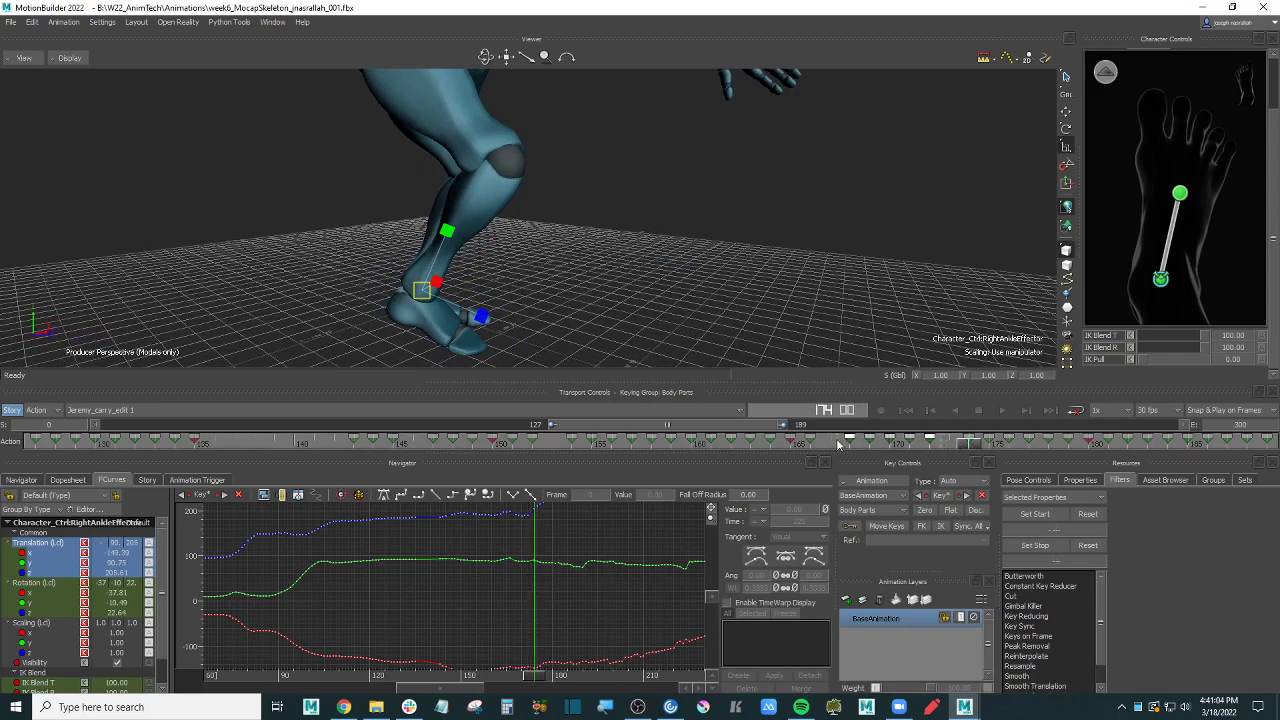
mouse_move(968, 446)
mouse_down()
mouse_move(982, 431)
mouse_move(790, 432)
mouse_move(620, 410)
mouse_move(655, 380)
mouse_move(1078, 395)
mouse_move(905, 397)
mouse_move(455, 358)
mouse_move(590, 350)
mouse_move(774, 365)
mouse_up()
drag(884, 368, 783, 377)
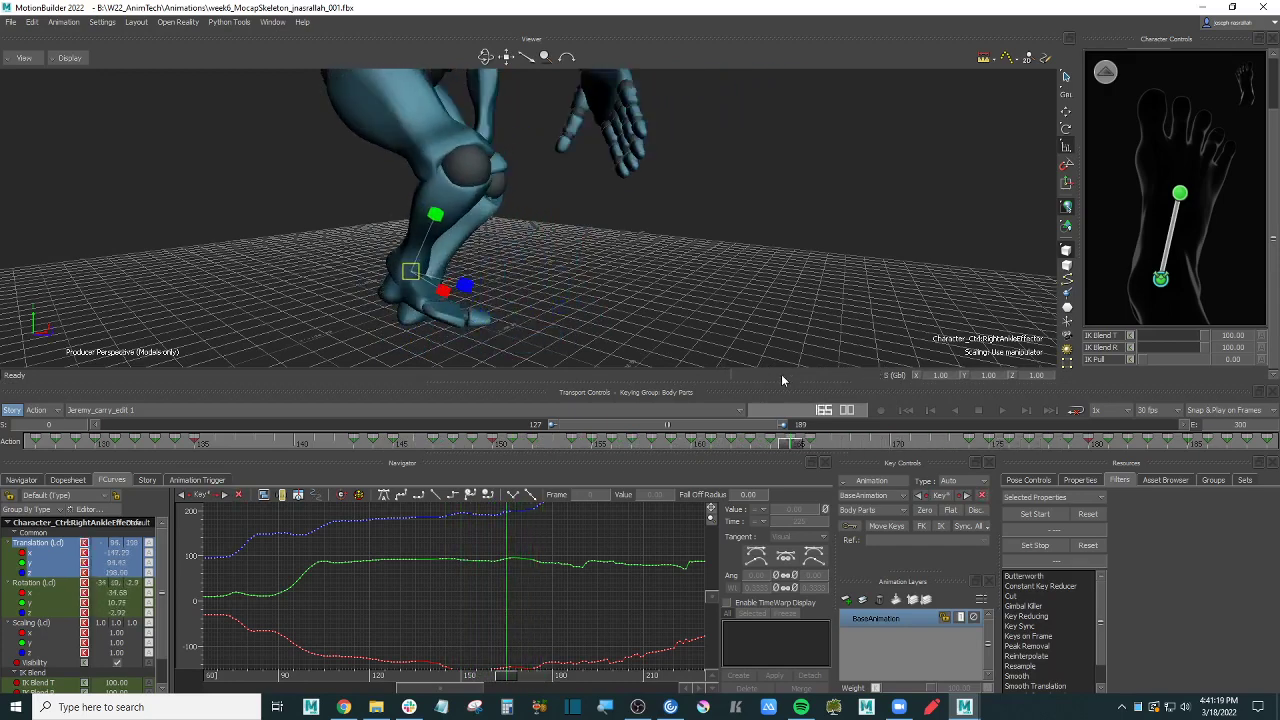
Step: Clear the right ankle keys between frames 182 and 199 and copy the frame 182 pose onto frame 199
click(1180, 194)
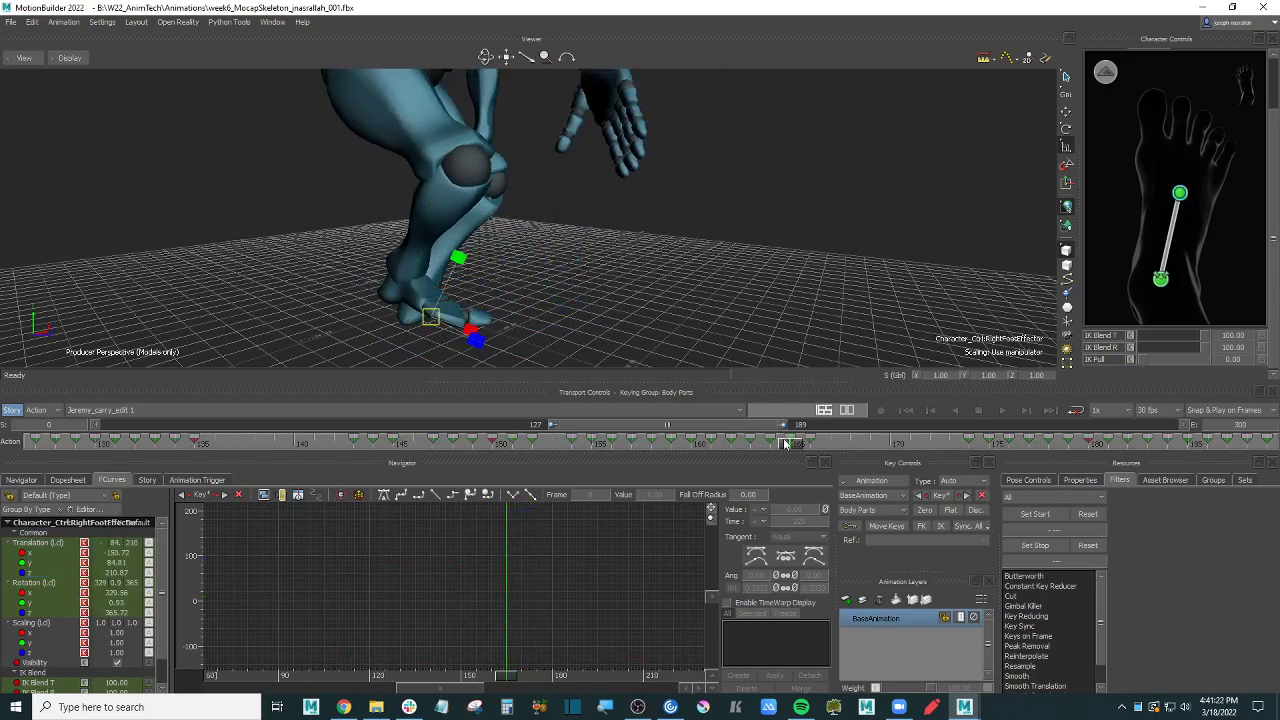
drag(790, 445, 1093, 453)
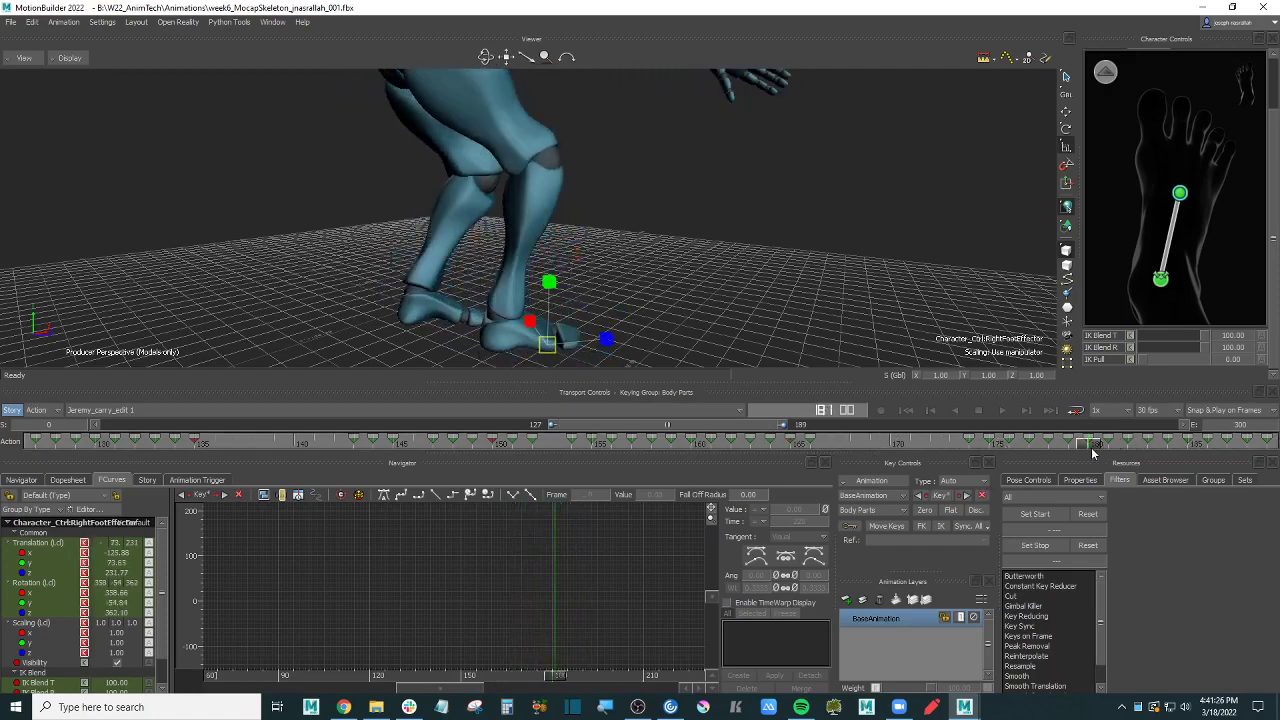
drag(726, 429, 1252, 444)
click(1161, 280)
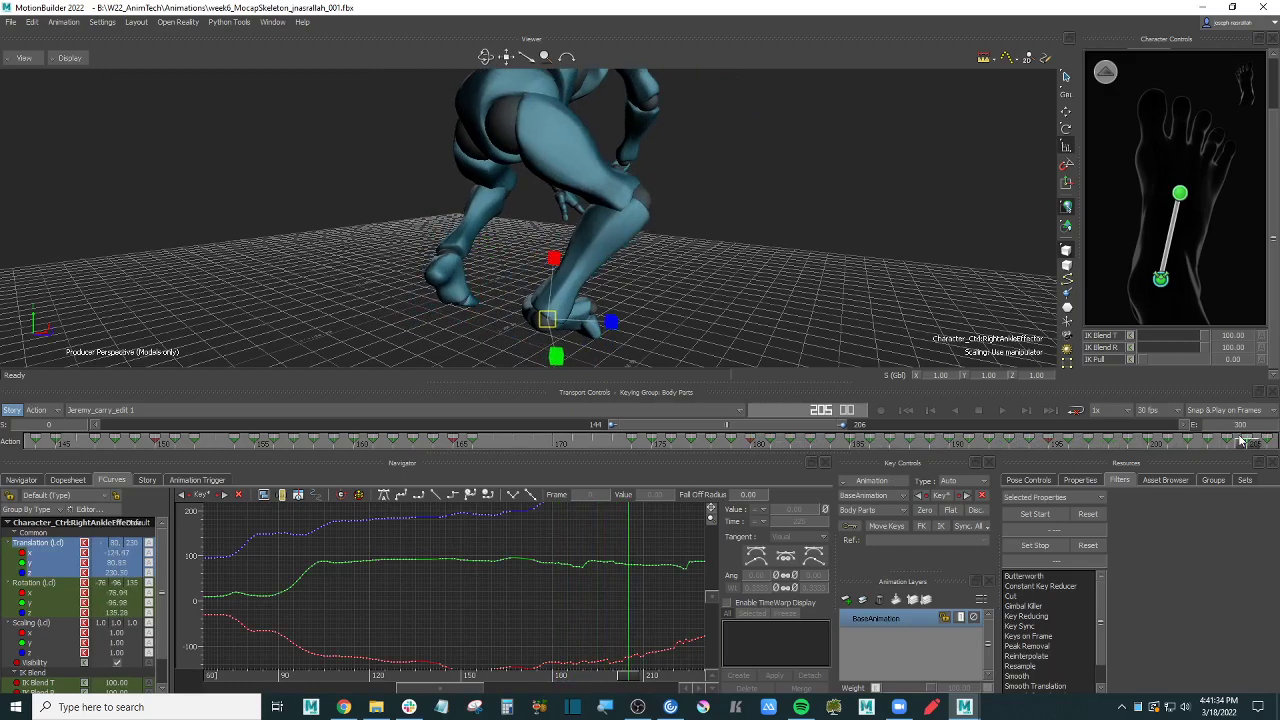
drag(812, 428, 864, 427)
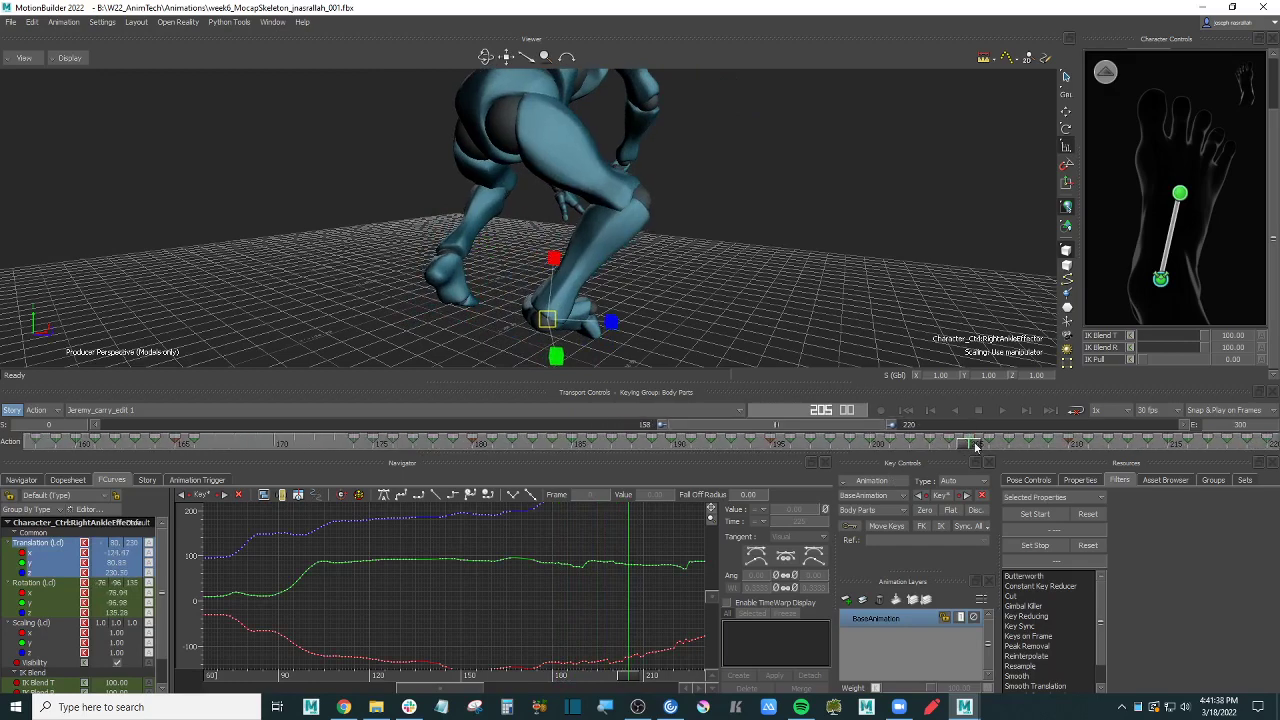
mouse_move(976, 447)
mouse_down()
mouse_move(1262, 446)
mouse_move(357, 446)
mouse_move(516, 441)
mouse_move(438, 430)
mouse_move(553, 434)
mouse_move(518, 437)
mouse_move(548, 446)
mouse_move(1095, 444)
mouse_move(791, 443)
mouse_move(1050, 444)
mouse_move(876, 446)
mouse_move(905, 424)
mouse_move(951, 424)
mouse_up()
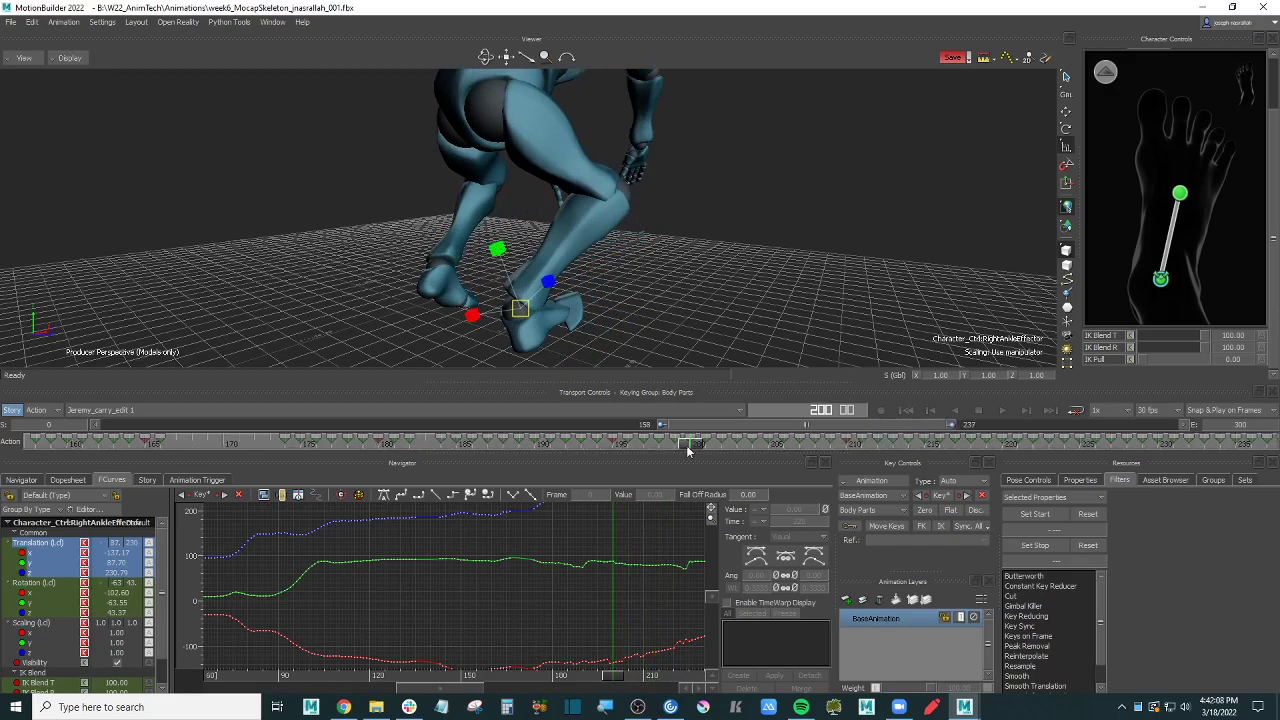
drag(688, 451, 825, 443)
drag(942, 443, 672, 437)
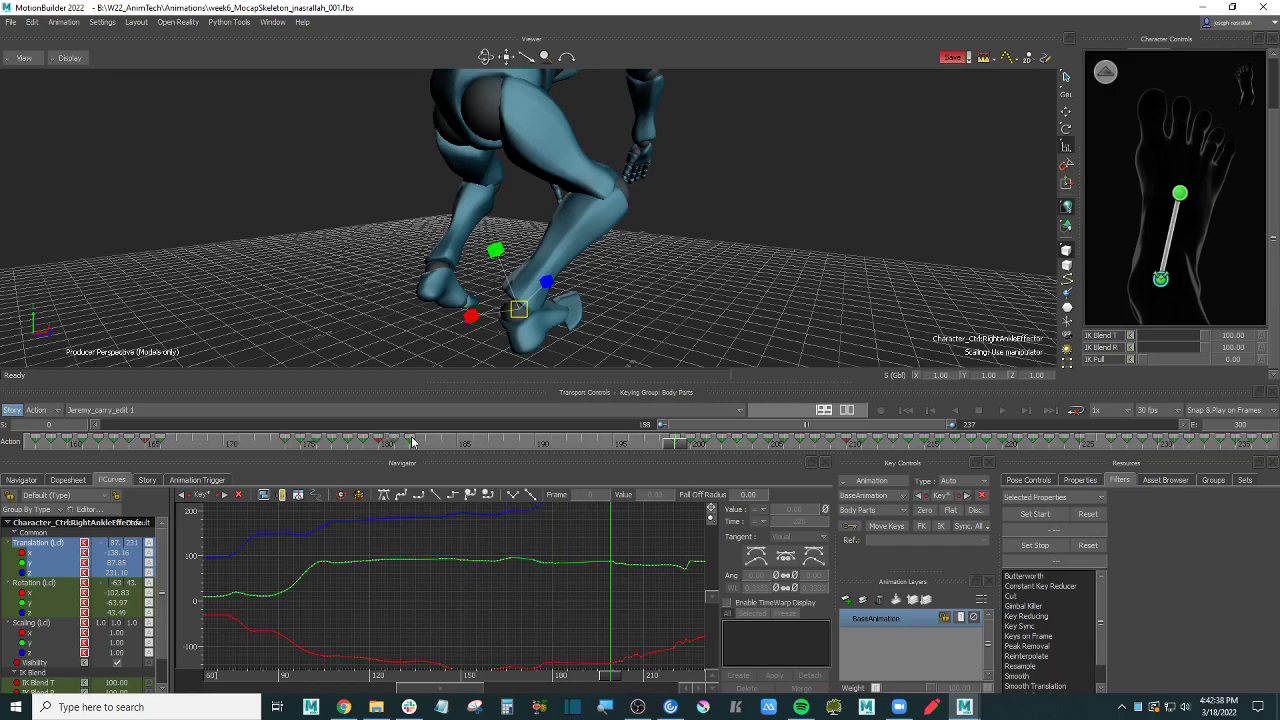
click(675, 443)
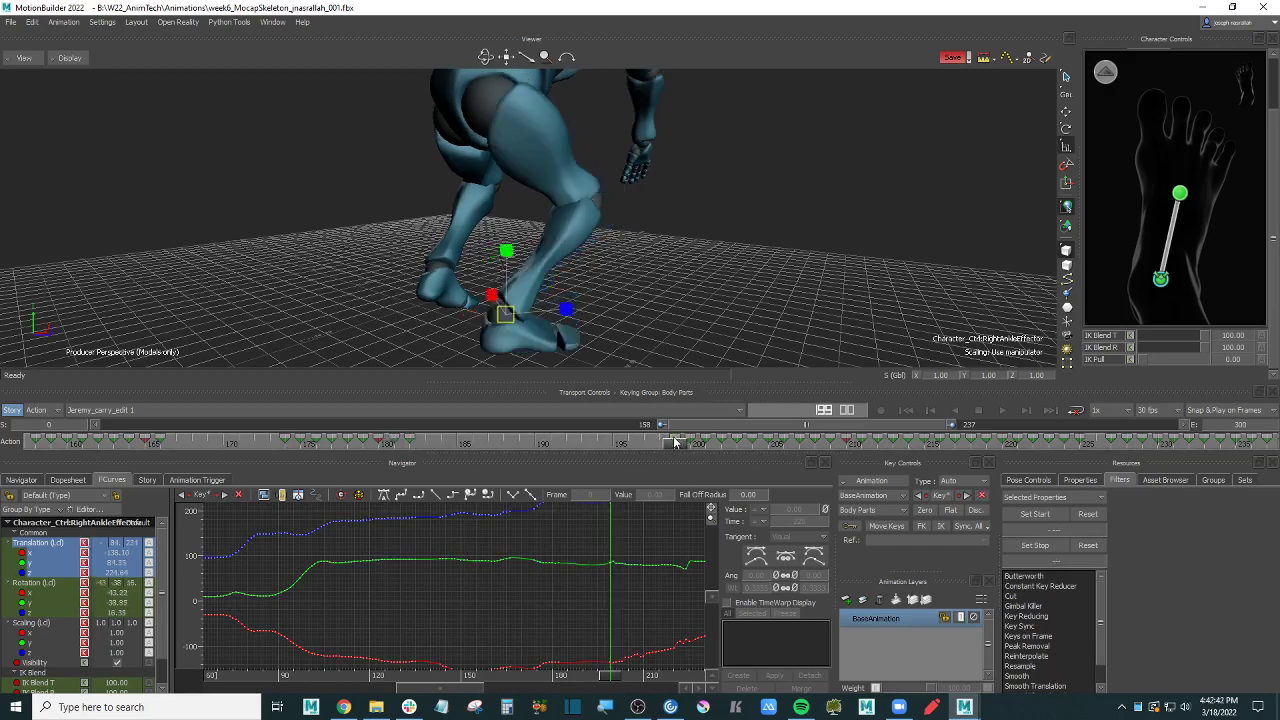
Step: Set the interpolation of the right ankle keys from frame 182 to frame 199 to Linear
mouse_move(675, 443)
mouse_down()
mouse_move(410, 443)
mouse_move(674, 445)
mouse_up()
mouse_move(629, 542)
shift+mouse_down()
mouse_move(573, 552)
mouse_move(640, 537)
mouse_move(606, 569)
mouse_move(591, 554)
mouse_move(557, 567)
shift+mouse_up()
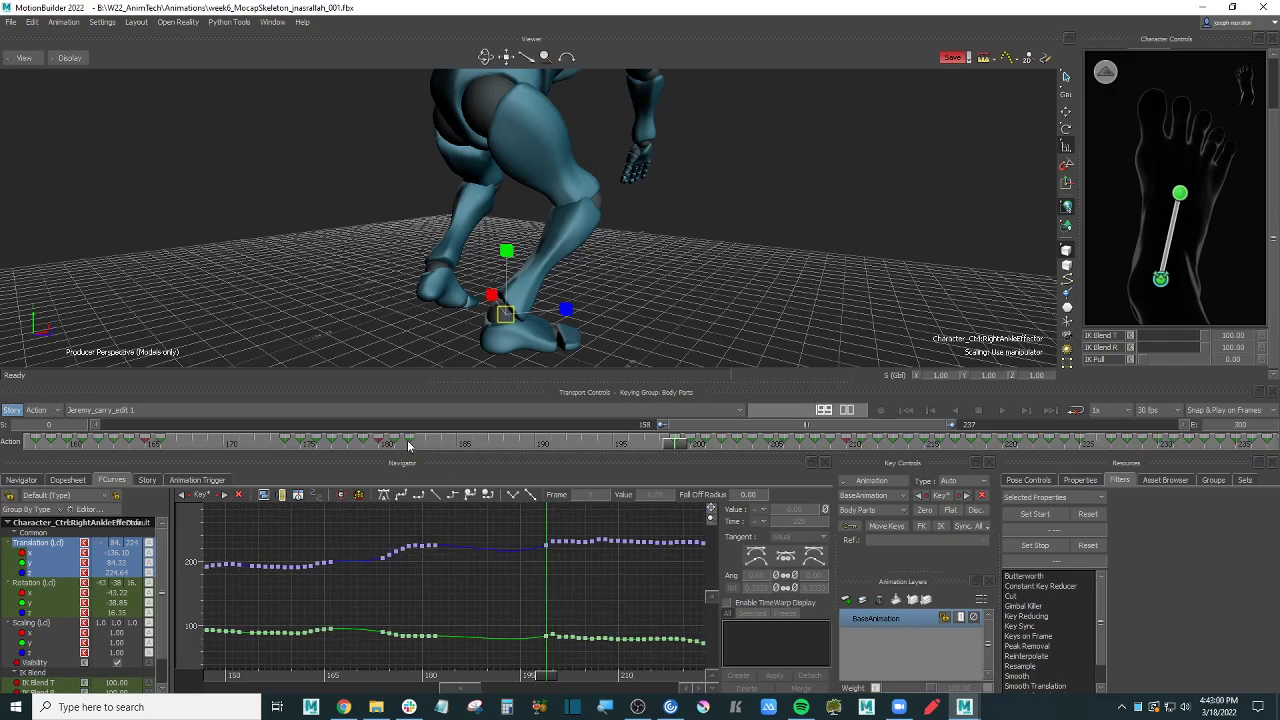
right_click(531, 443)
mouse_move(655, 567)
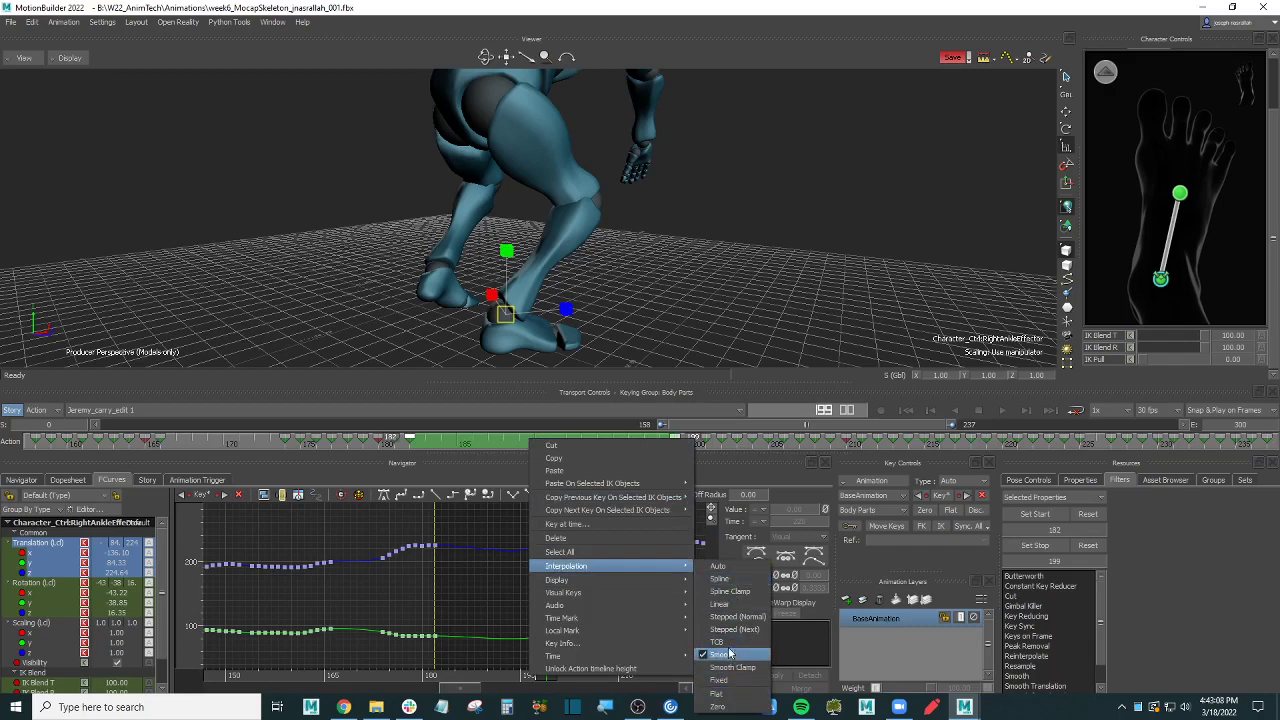
click(734, 605)
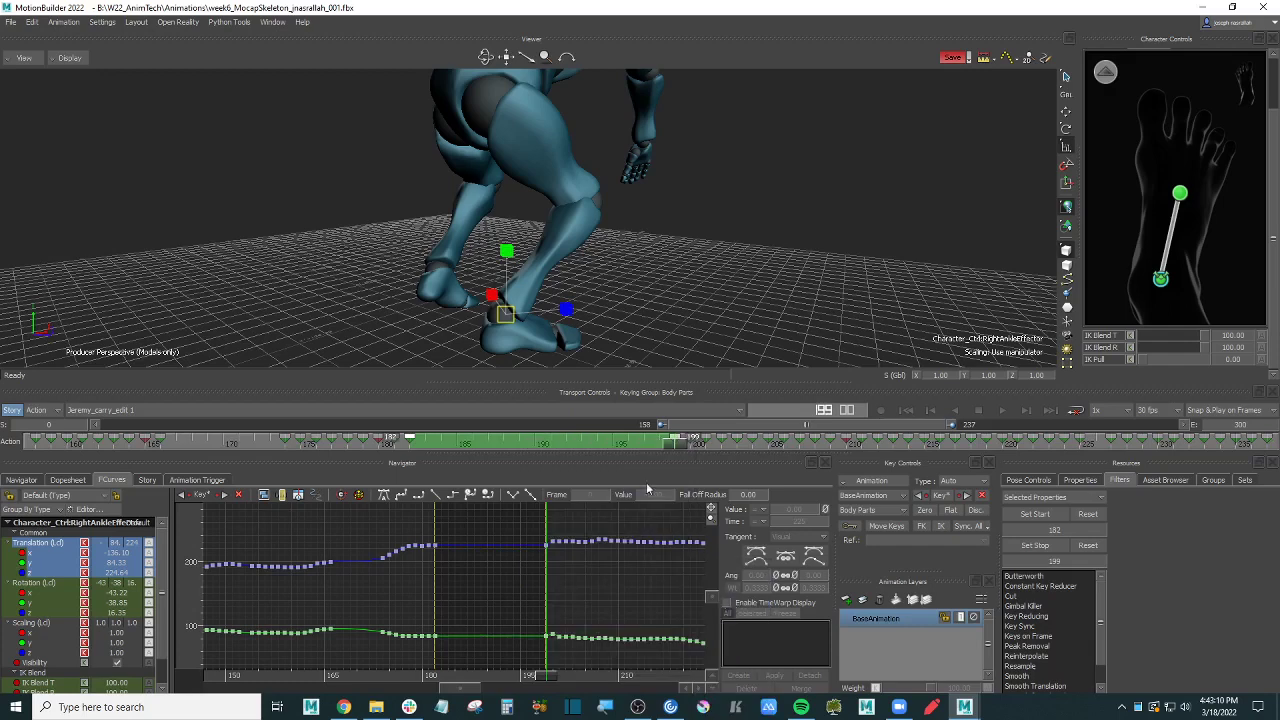
Step: Delete the right ankle keys after frame 199 up to about frame 235, leaving the key near frame 227
mouse_move(665, 446)
mouse_down()
mouse_move(400, 440)
mouse_move(670, 446)
mouse_up()
key(comma)
key(comma)
key(comma)
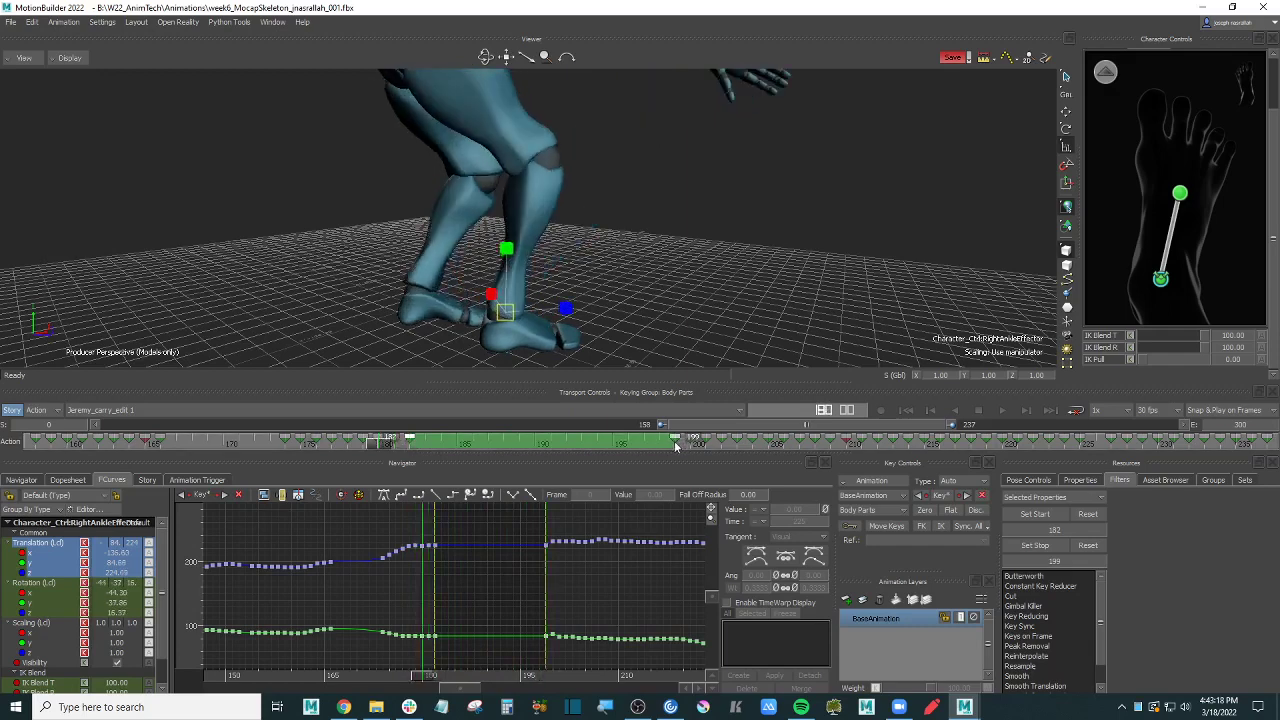
key(period)
mouse_move(416, 446)
mouse_down()
mouse_move(1274, 445)
mouse_move(1226, 446)
mouse_up()
key(Delete)
shift+click(1250, 445)
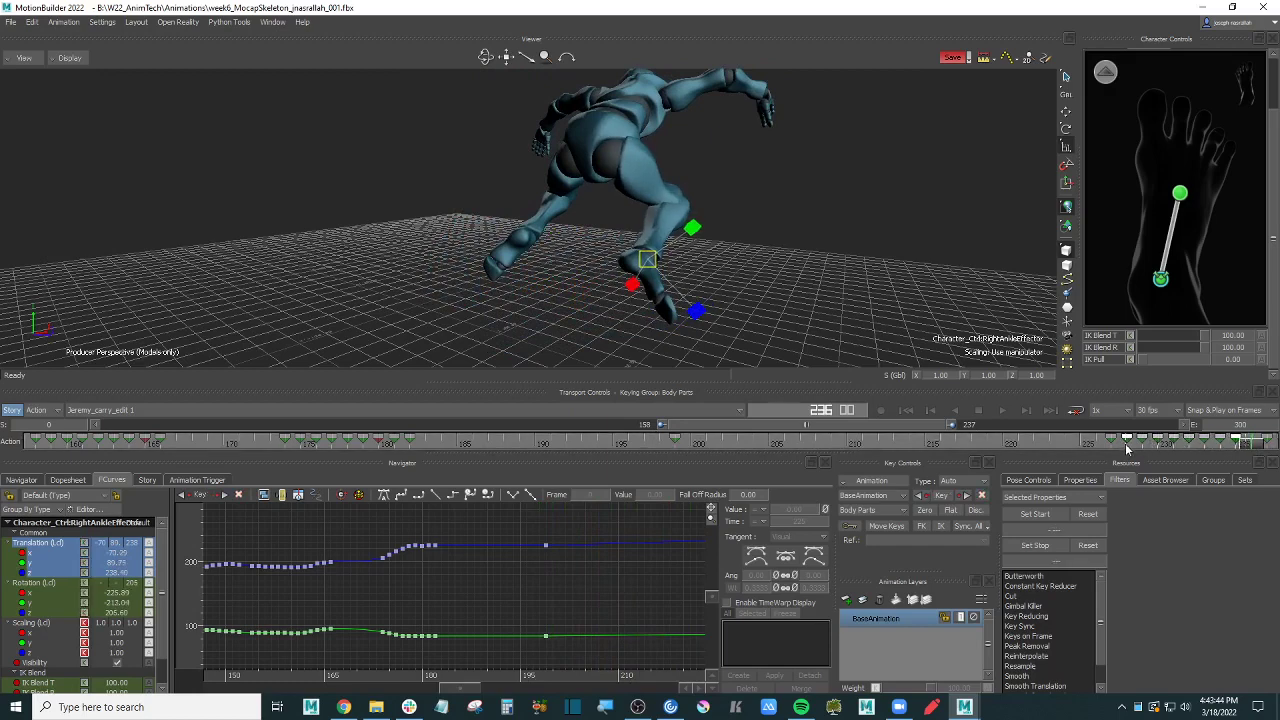
drag(1127, 447, 1002, 443)
Step: Play back the leg motion up to frame 237 with nothing selected, and reselect the right ankle effector
click(866, 298)
alt+right_drag(866, 298, 746, 294)
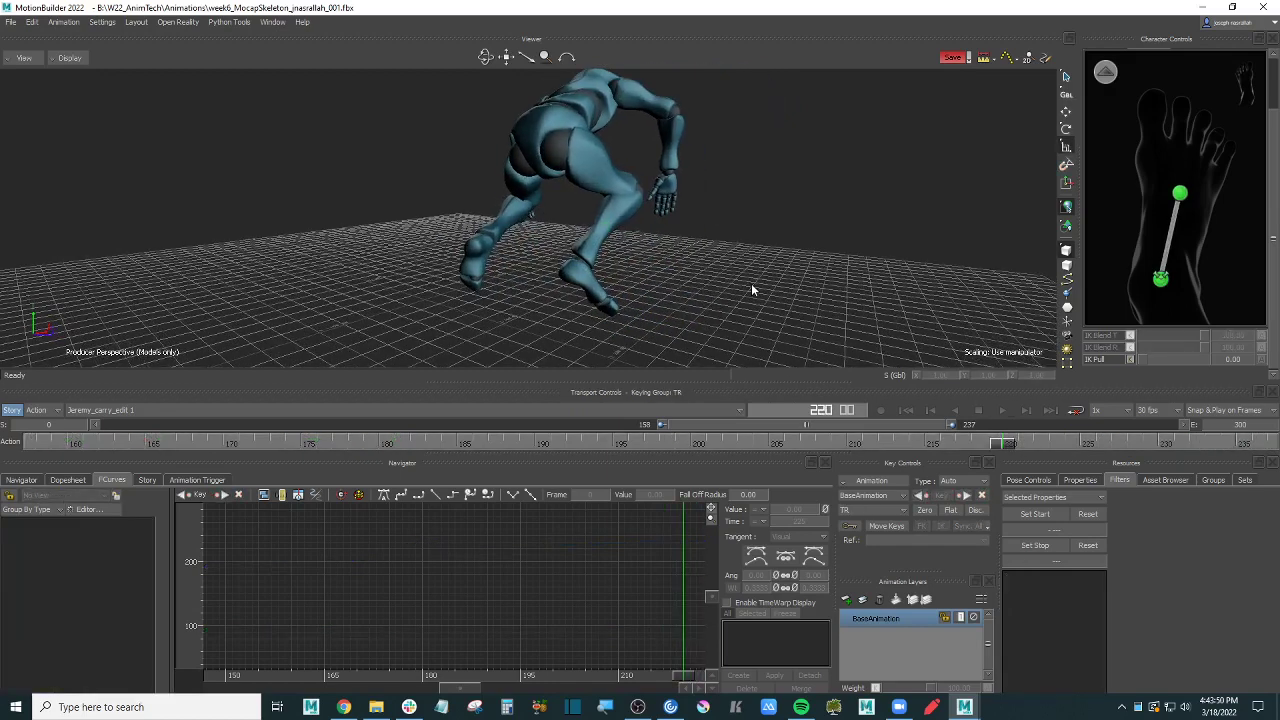
key(alt+v)
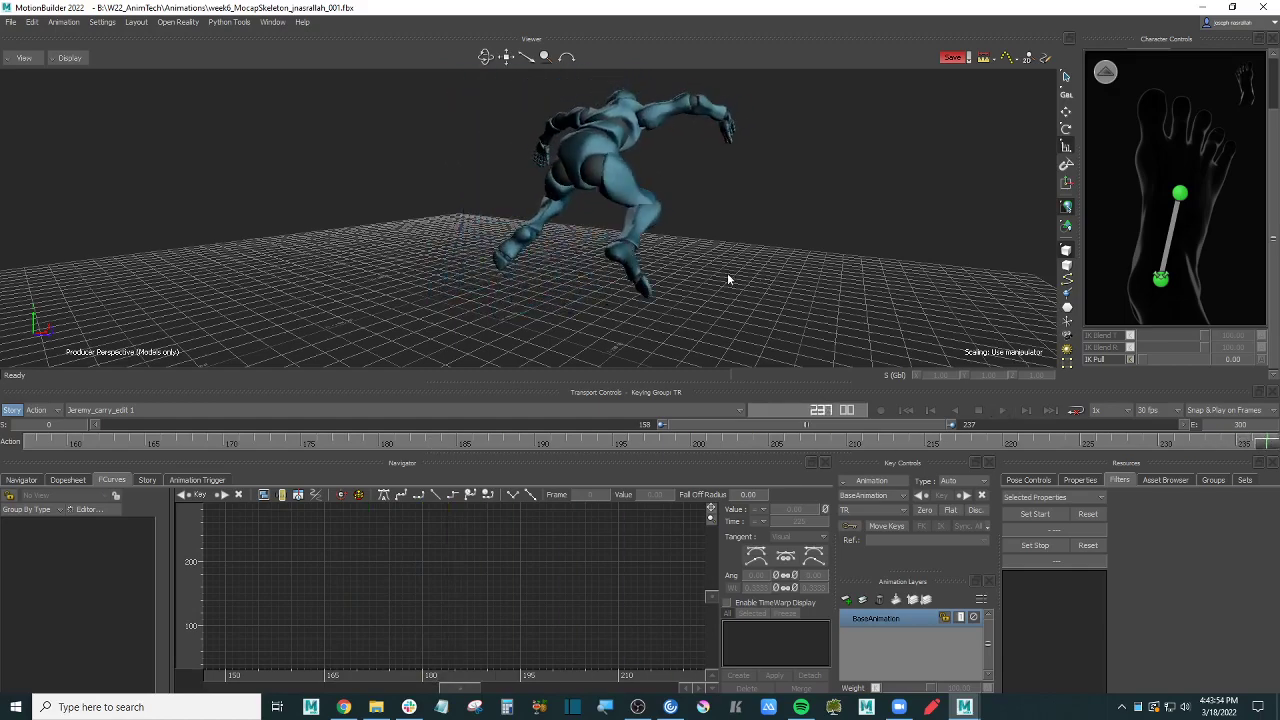
alt+drag(728, 277, 731, 208)
key(alt+v)
click(1160, 280)
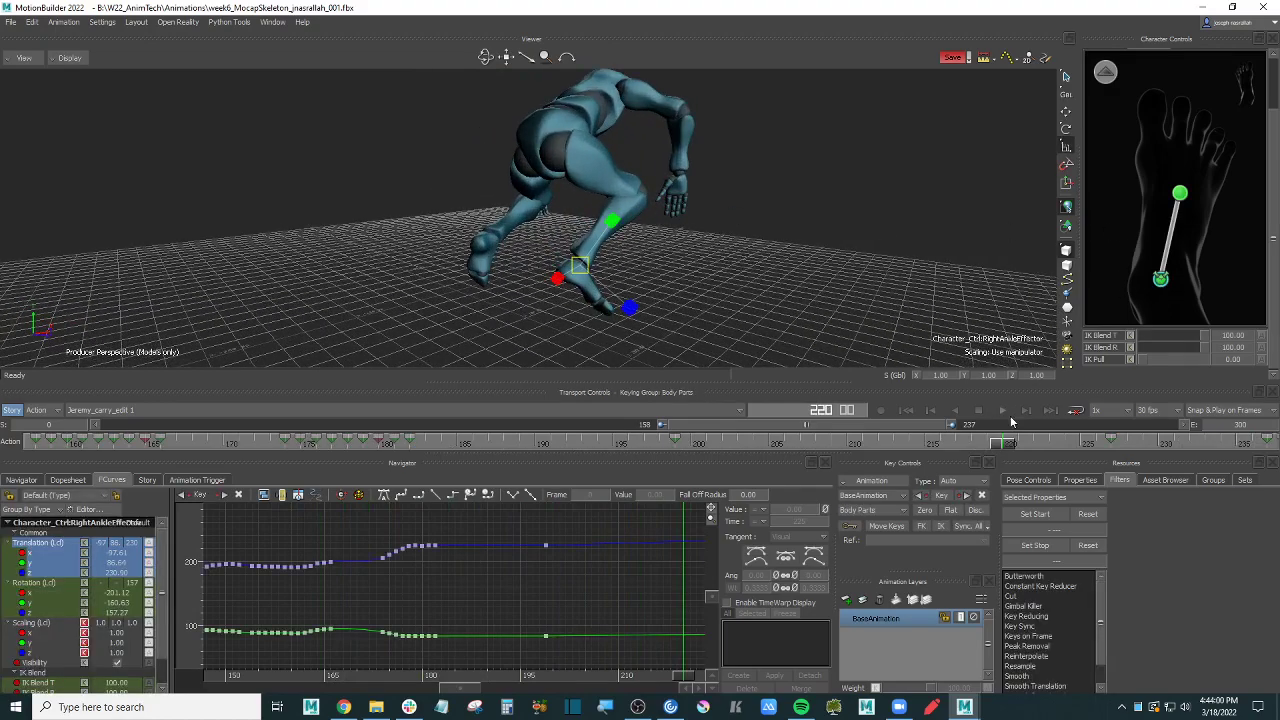
Step: Move the right ankle key at frame 199 to about frame 206 and the key at frame 227 to frame 224
drag(1004, 444, 952, 441)
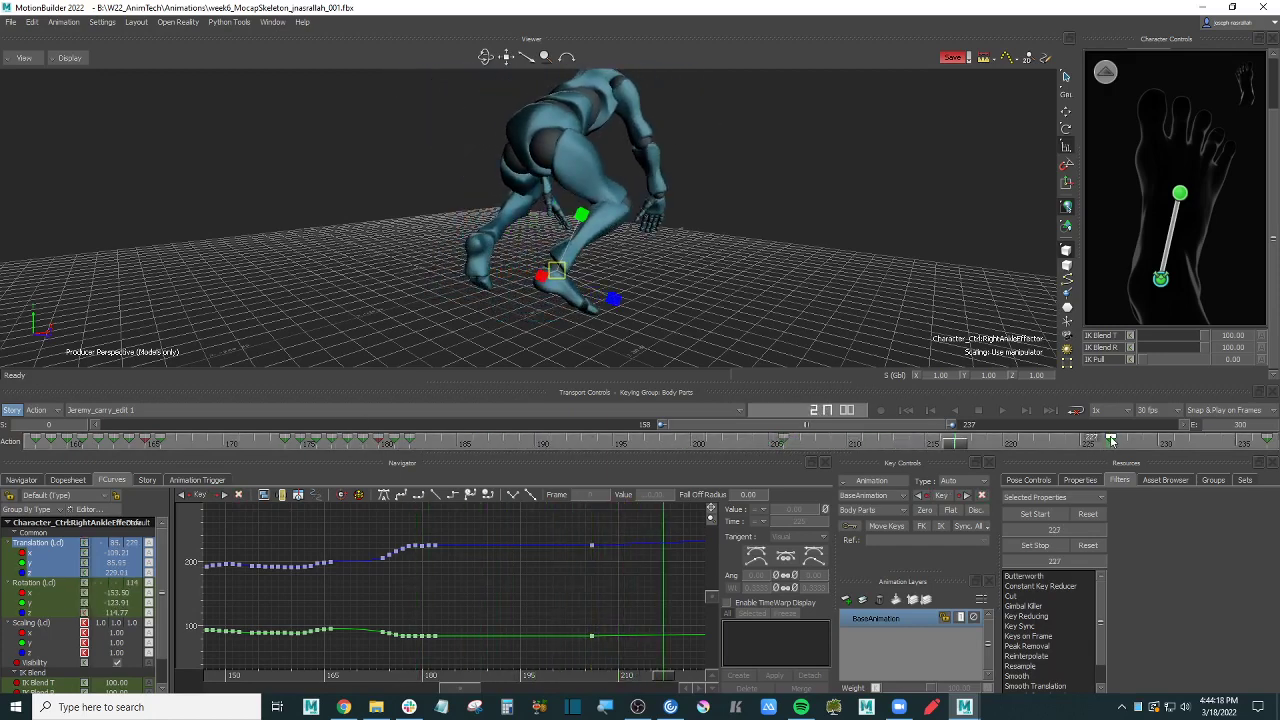
drag(1112, 441, 1048, 450)
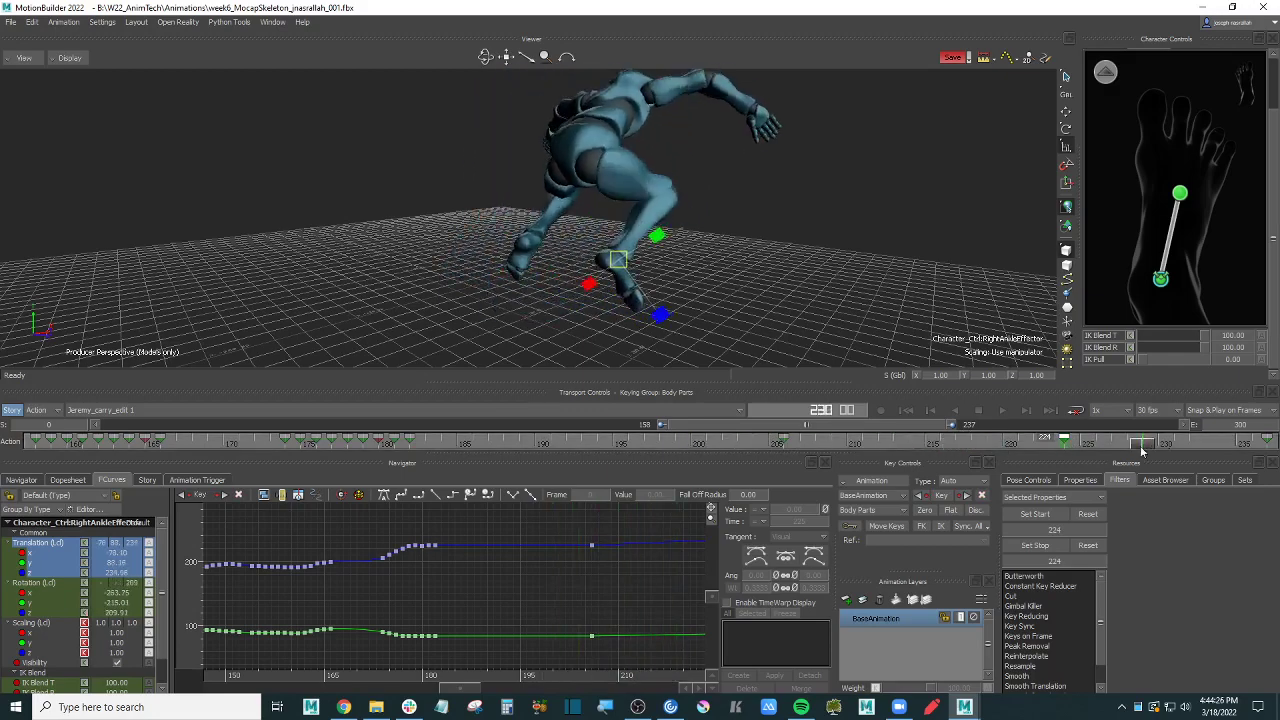
click(763, 262)
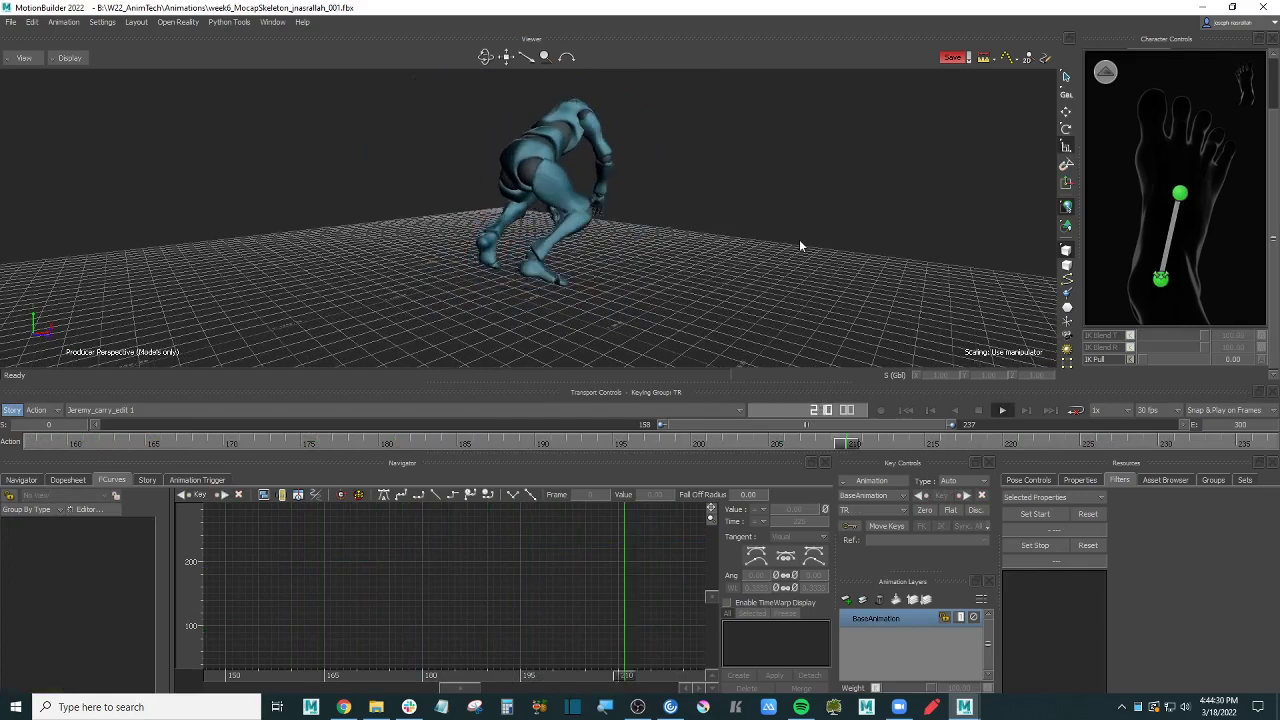
Step: Play back the retimed right foot motion from another viewing angle and return to the start of the range
alt+drag(798, 241, 752, 273)
click(1002, 410)
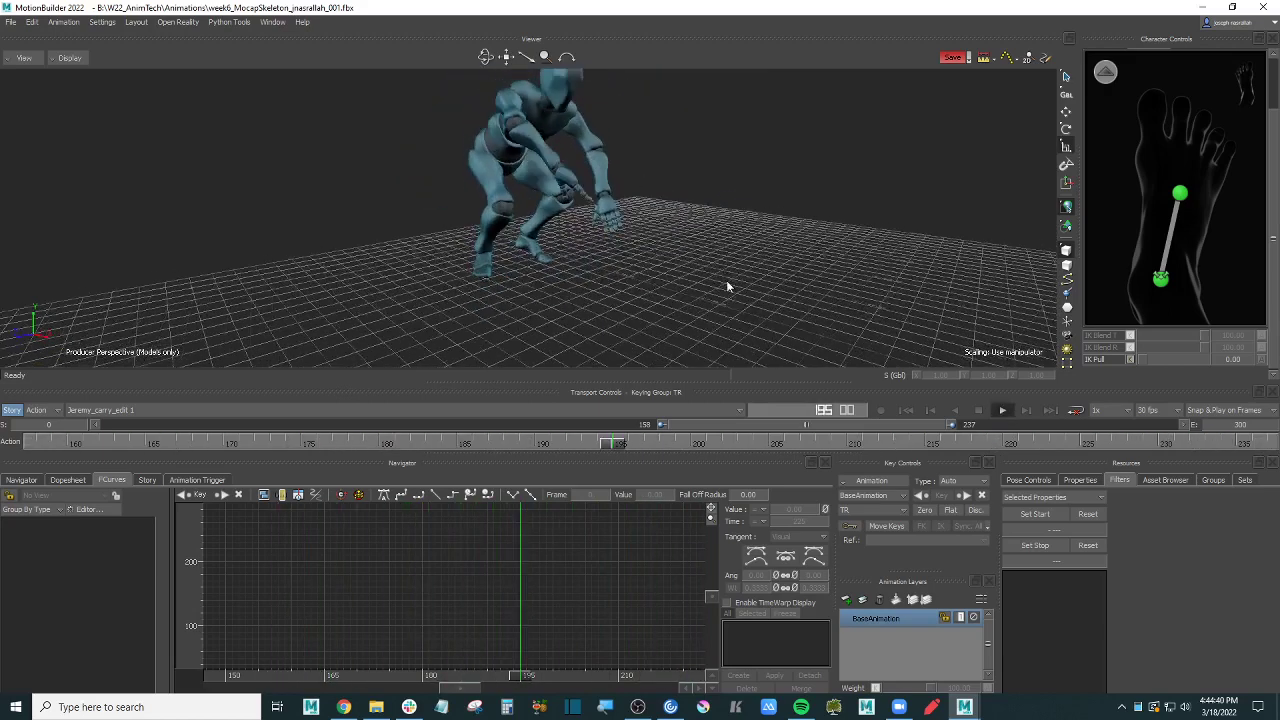
click(905, 410)
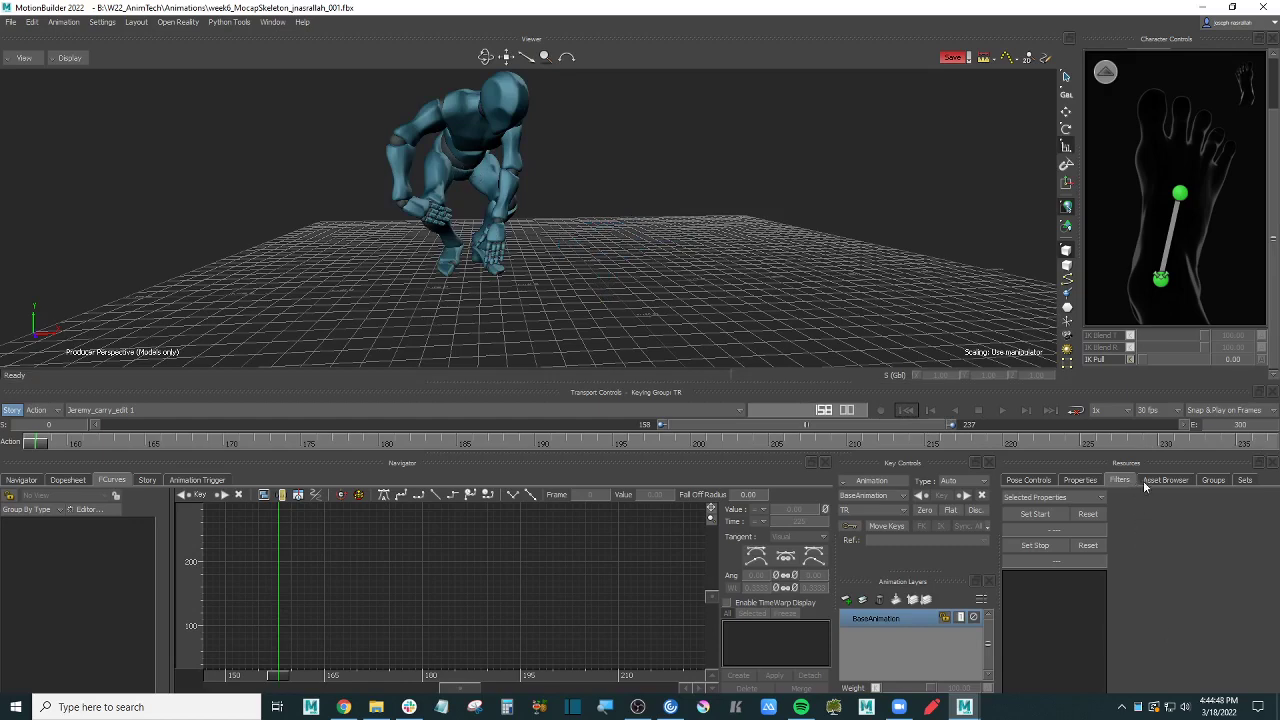
Step: Reselect the right ankle effector and inspect its keys up to the one at frame 182
click(1161, 279)
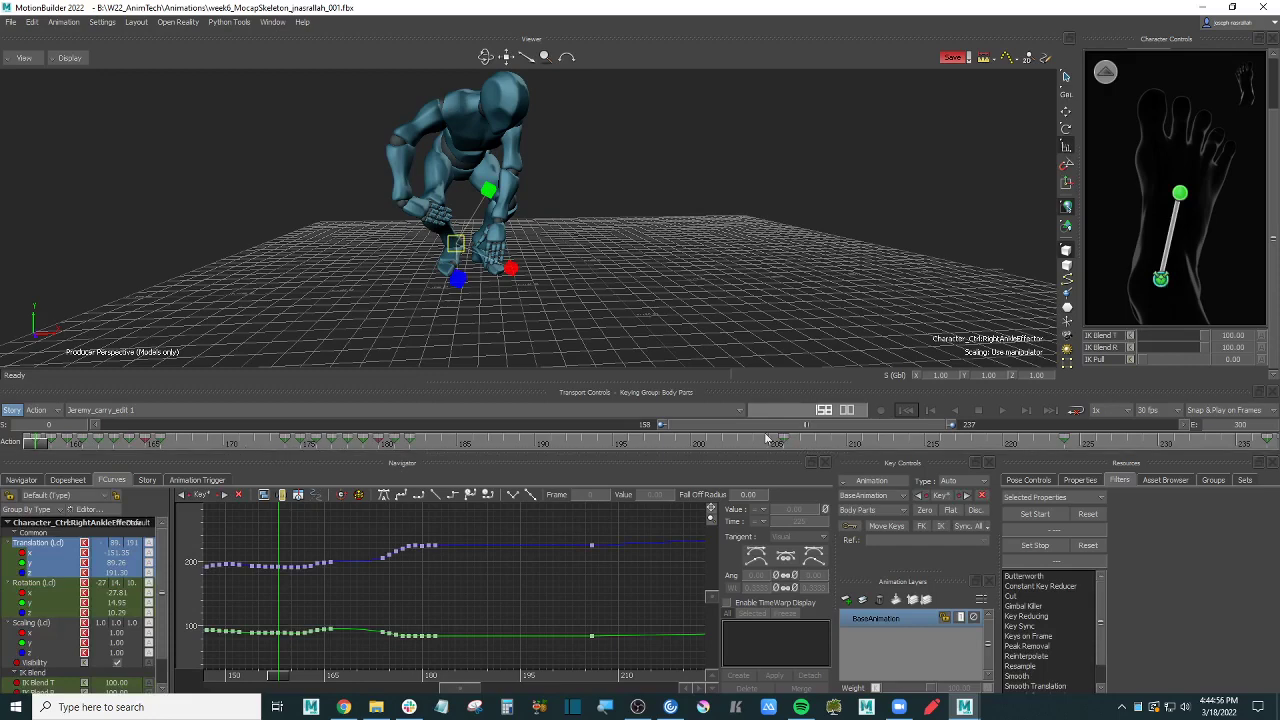
shift+click(412, 442)
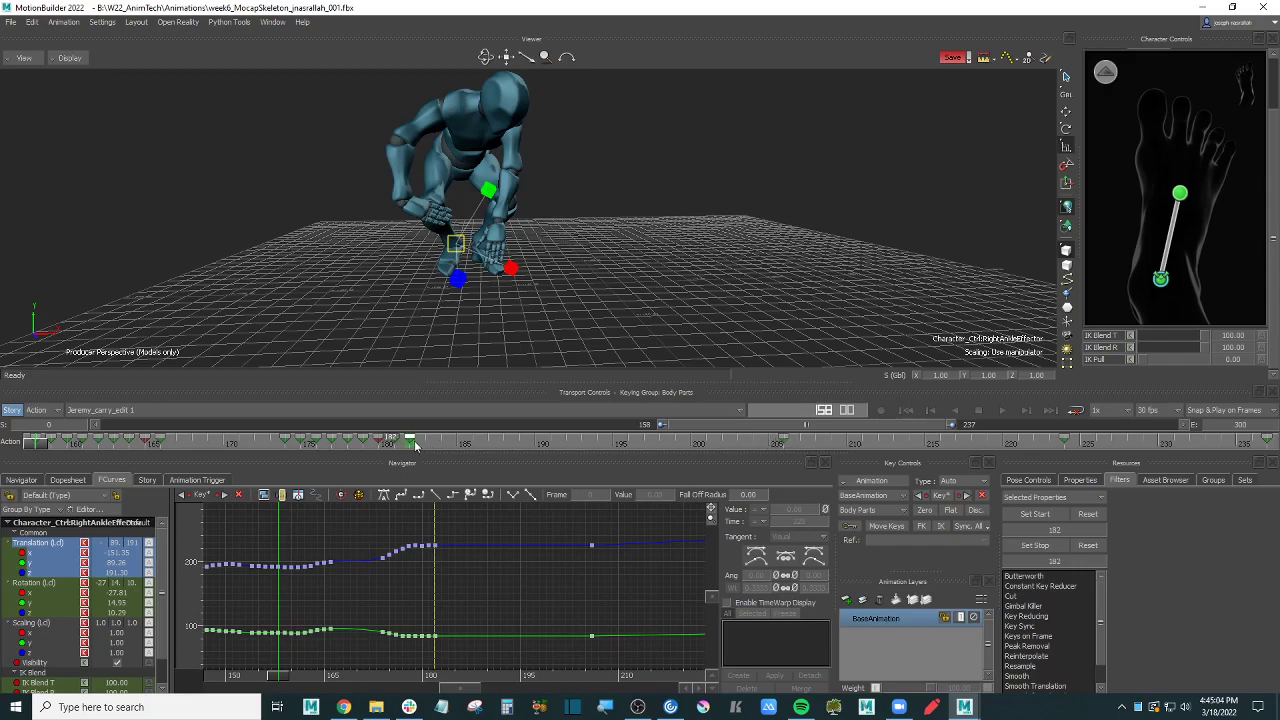
click(638, 268)
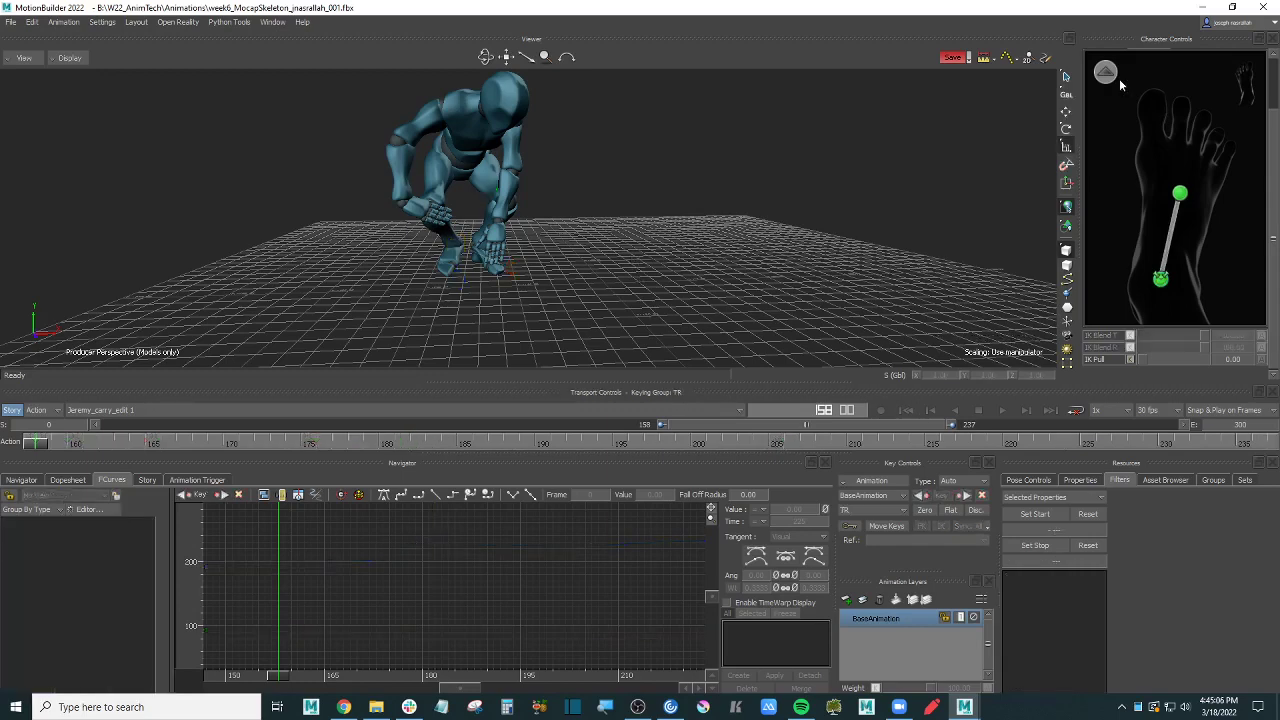
Step: Return to the full-body controls, select the right wrist effector and frame its translation curves from about frame 85 to 230
click(1105, 73)
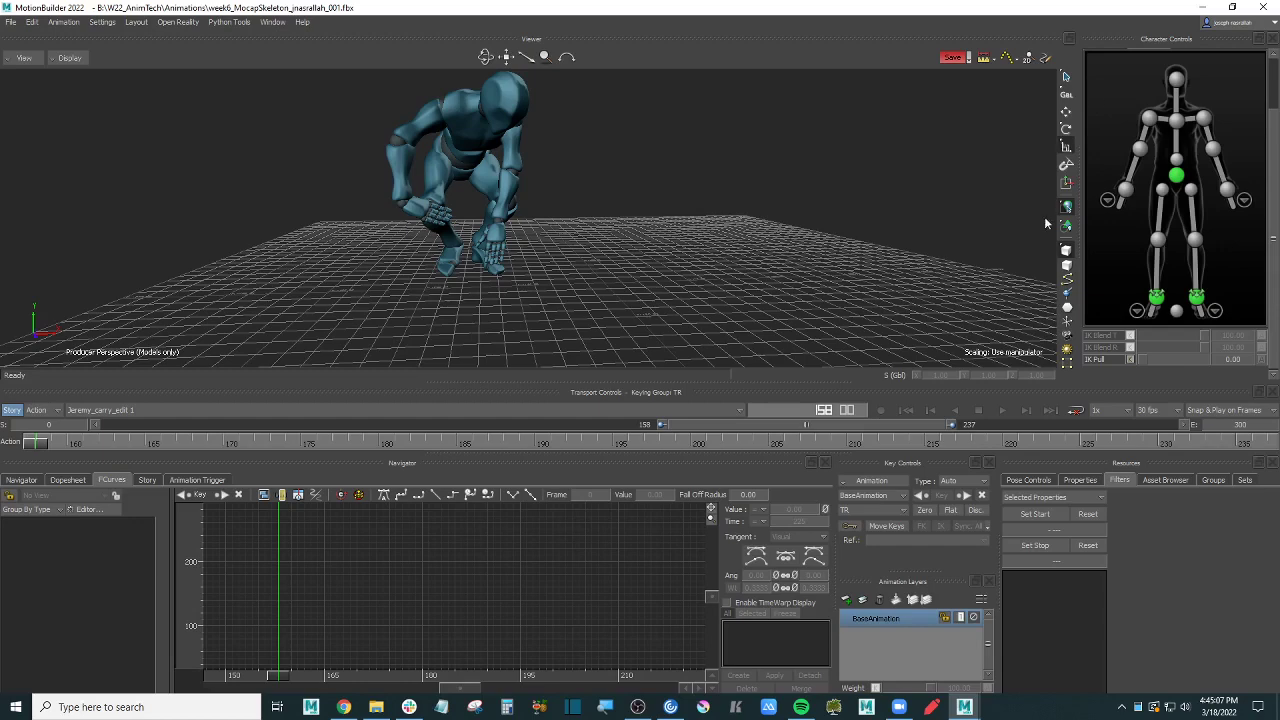
click(1126, 191)
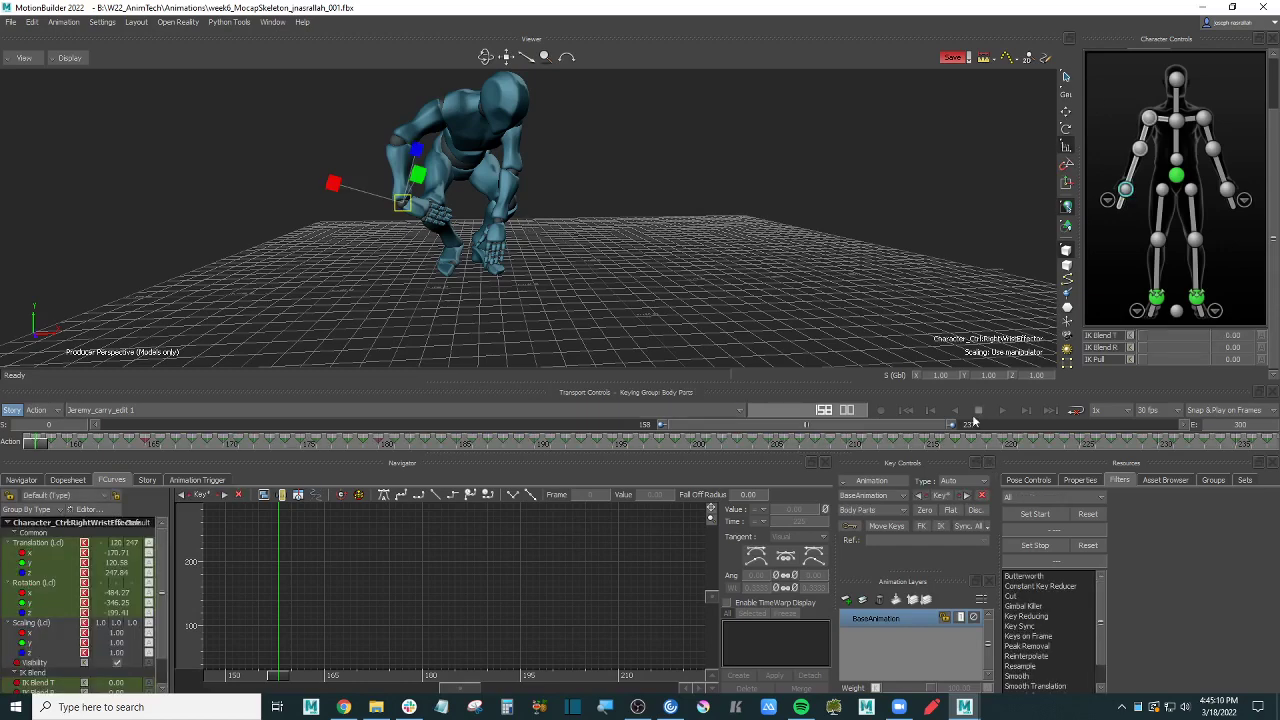
scroll(579, 210, down, 2)
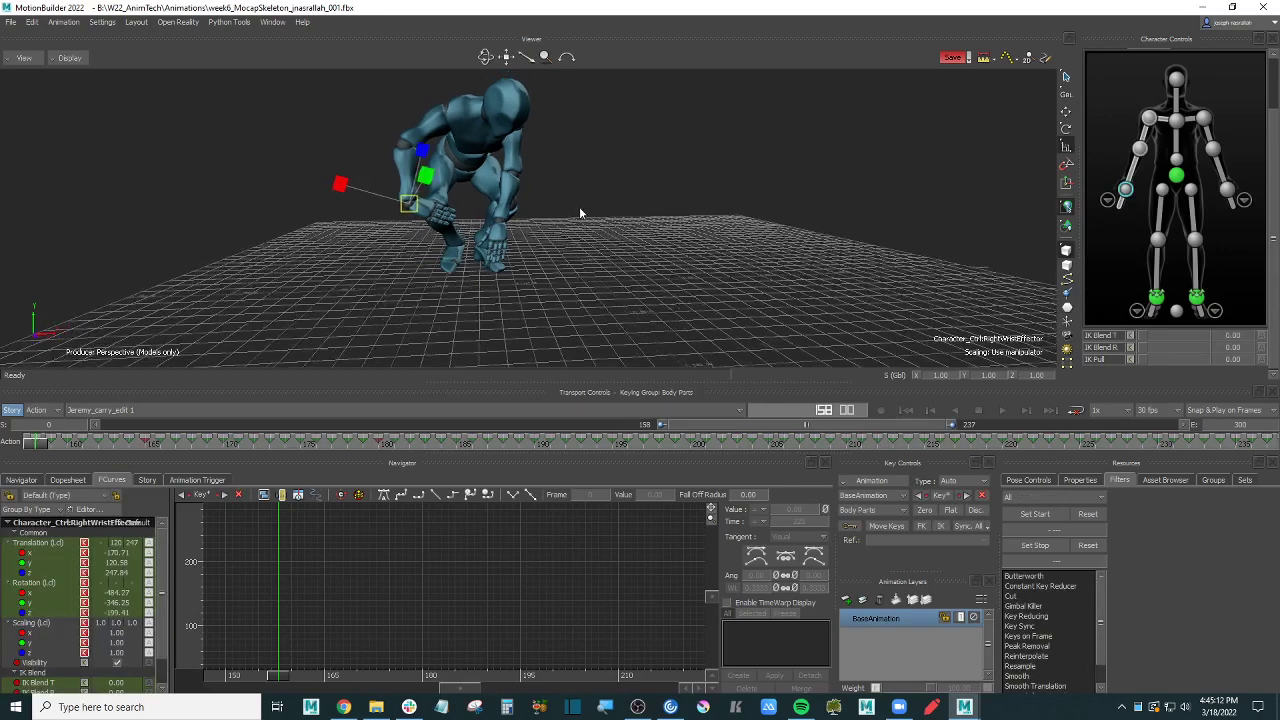
alt+drag(580, 208, 595, 213)
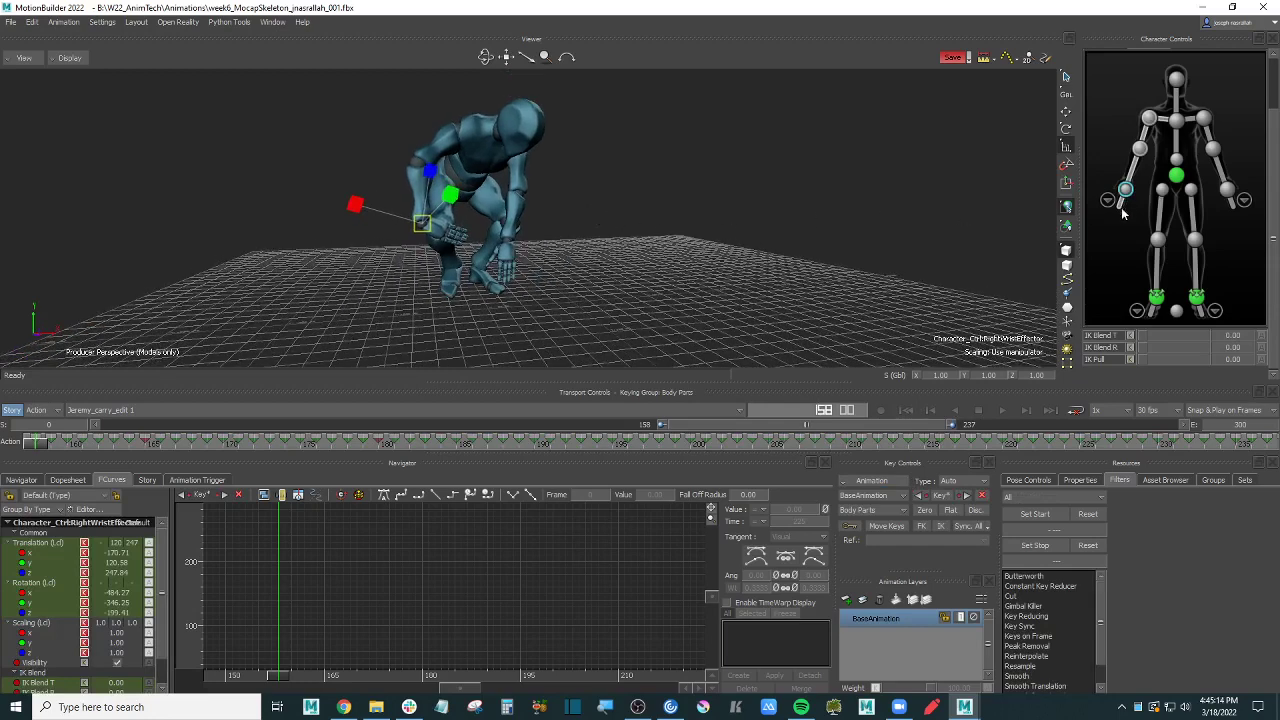
scroll(1274, 112, up, 2)
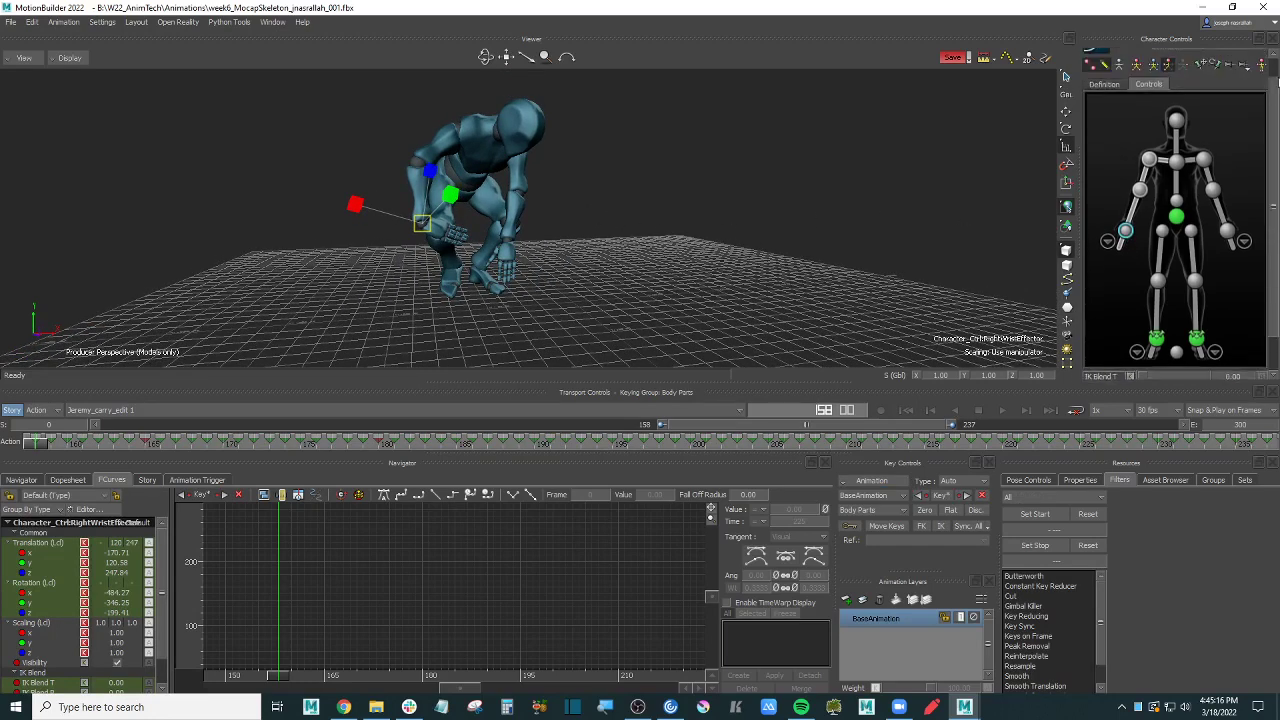
click(56, 545)
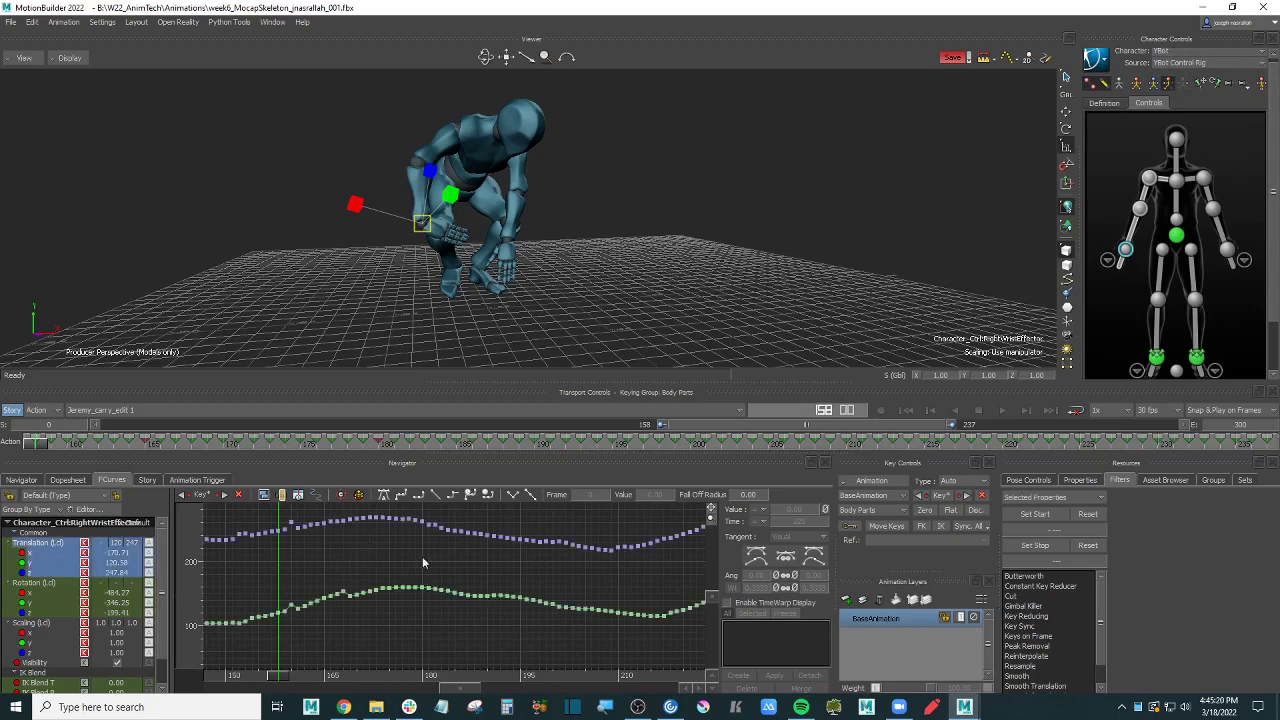
alt+right_drag(422, 556, 381, 567)
alt+middle_drag(381, 567, 471, 531)
alt+right_drag(471, 531, 418, 577)
alt+middle_drag(474, 572, 484, 581)
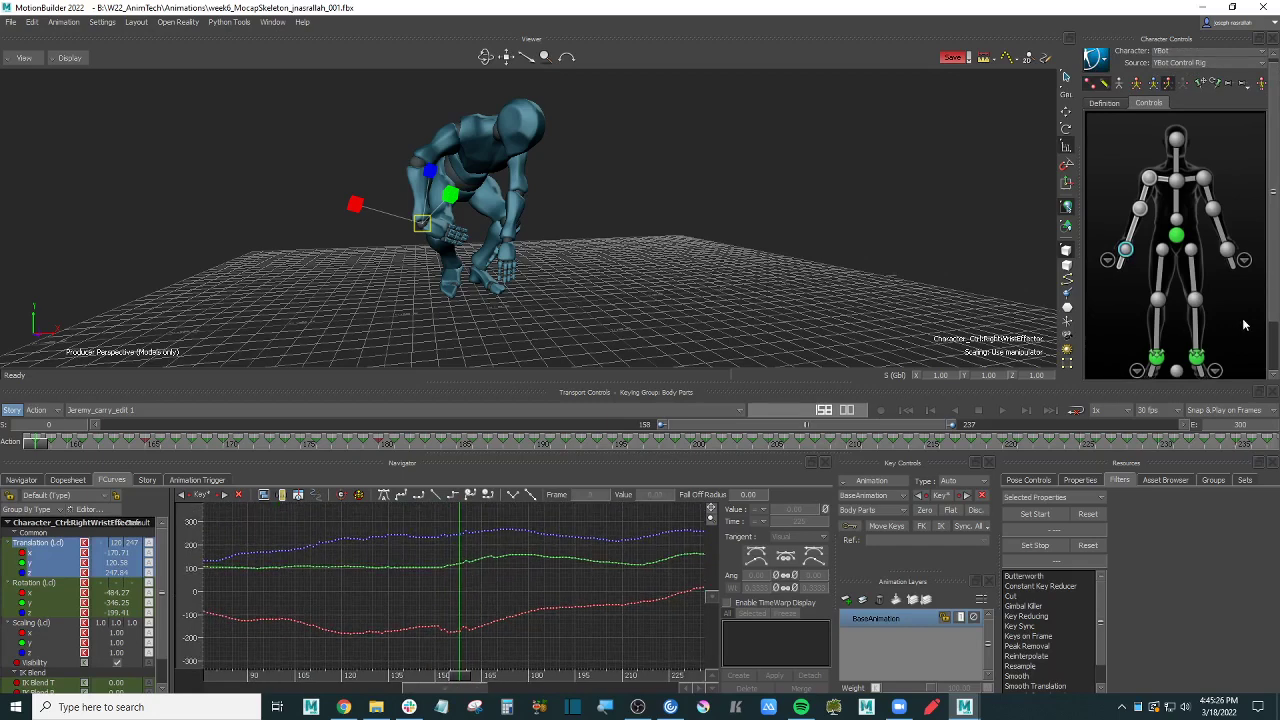
Step: Examine the right wrist translation keys from frame 153 to 170 by selecting them and scrubbing through that range
scroll(1275, 303, down, 1)
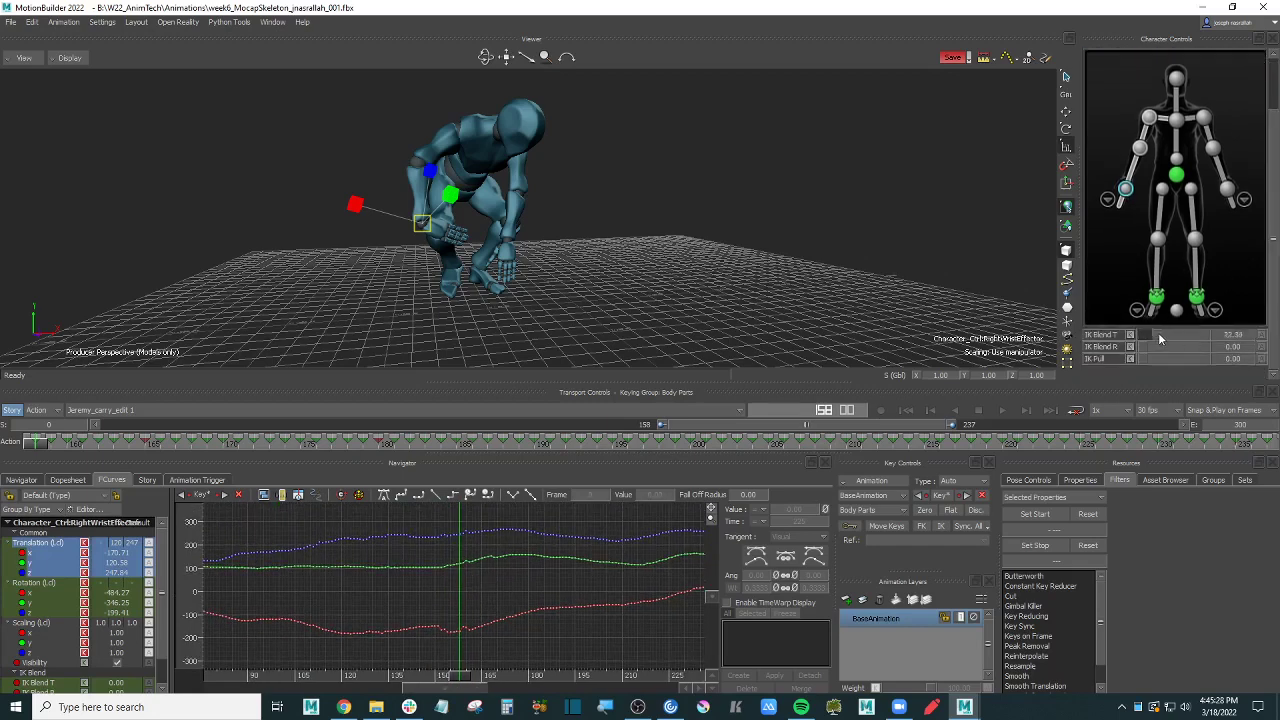
drag(1175, 349, 1122, 349)
drag(443, 521, 500, 662)
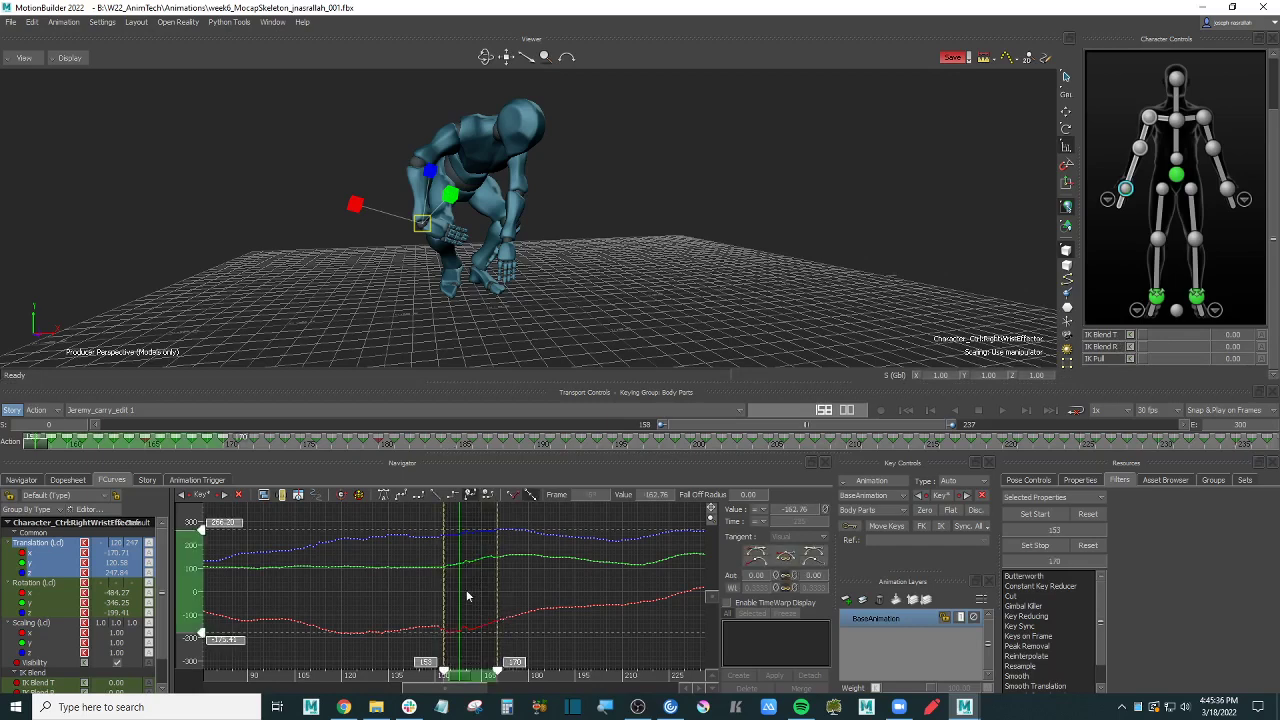
drag(478, 538, 501, 565)
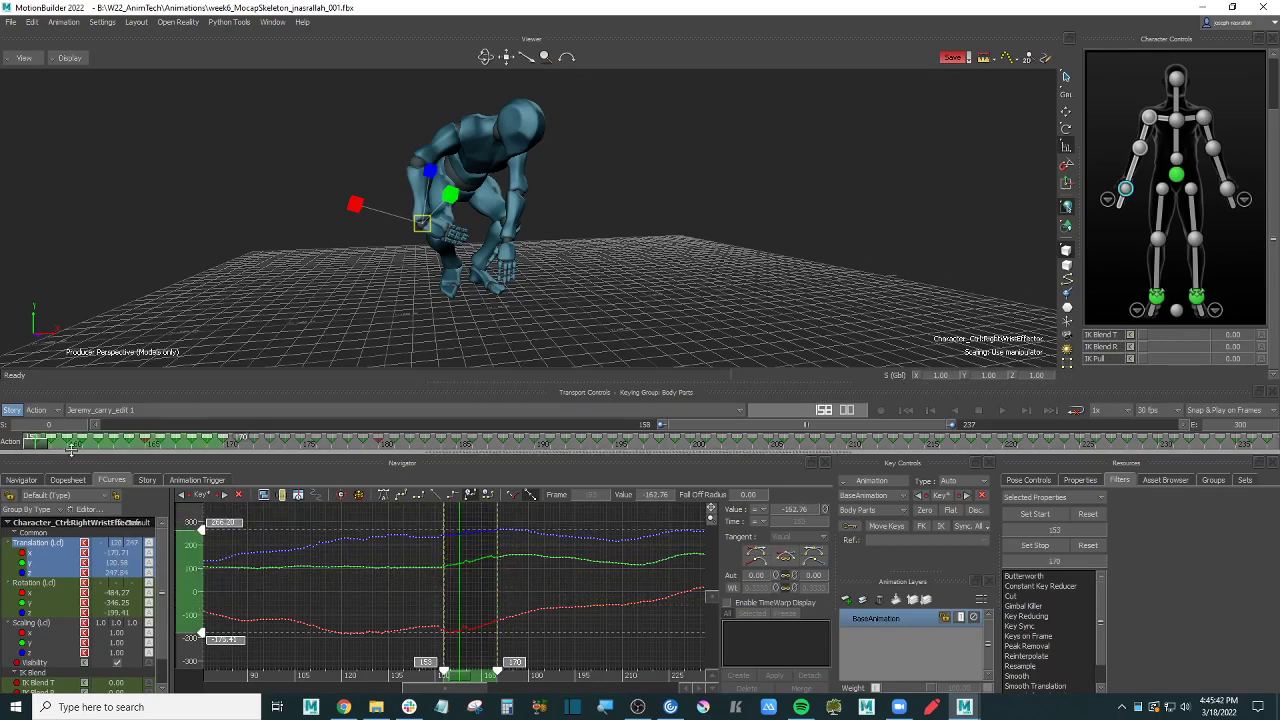
click(263, 298)
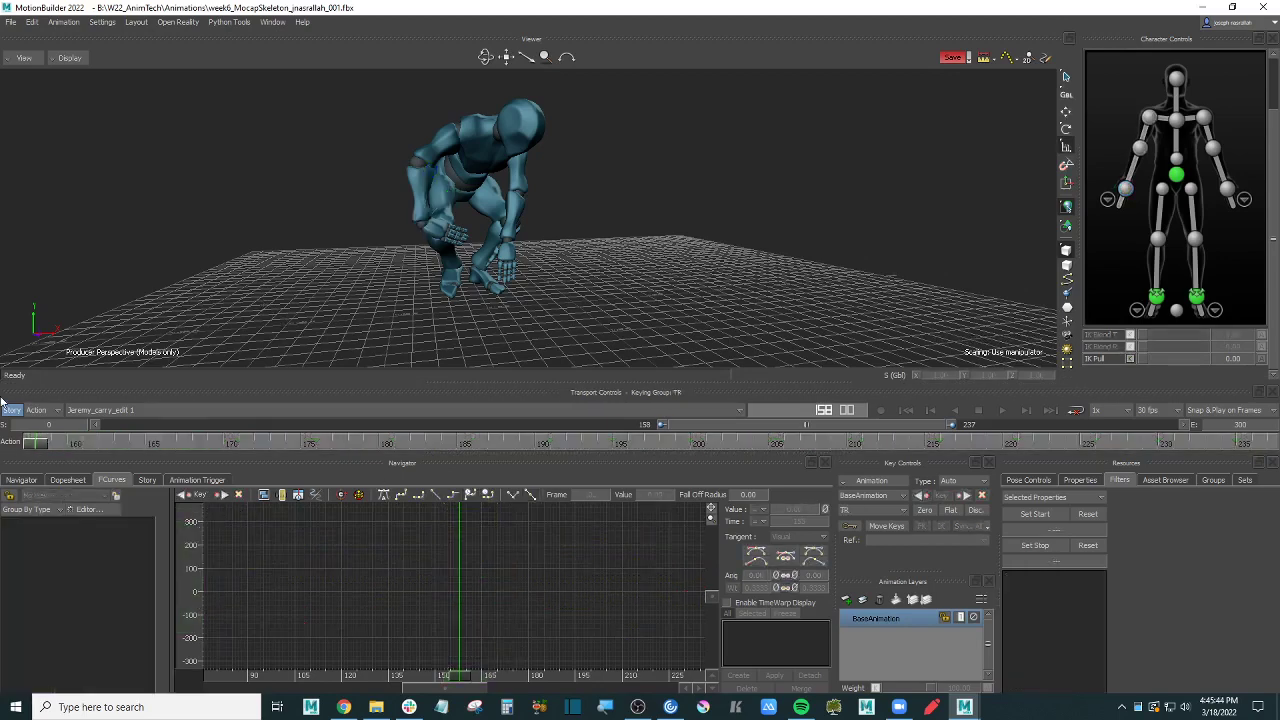
click(1127, 191)
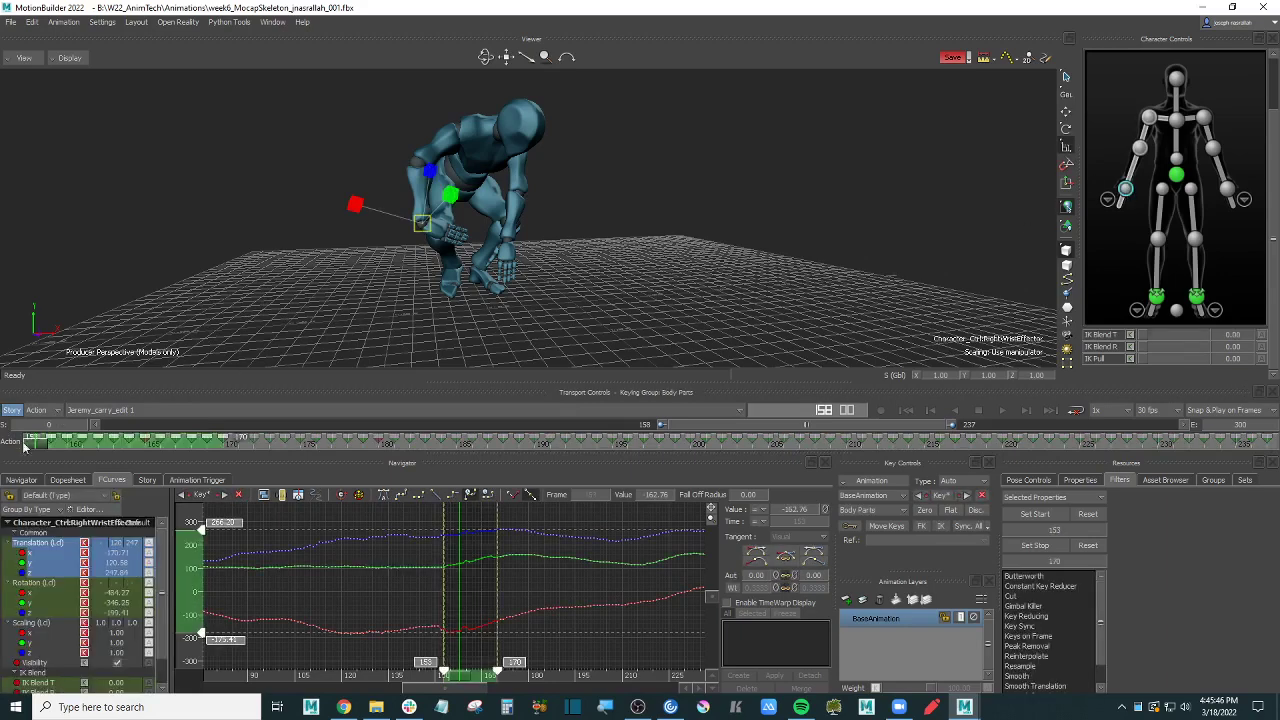
drag(38, 446, 244, 455)
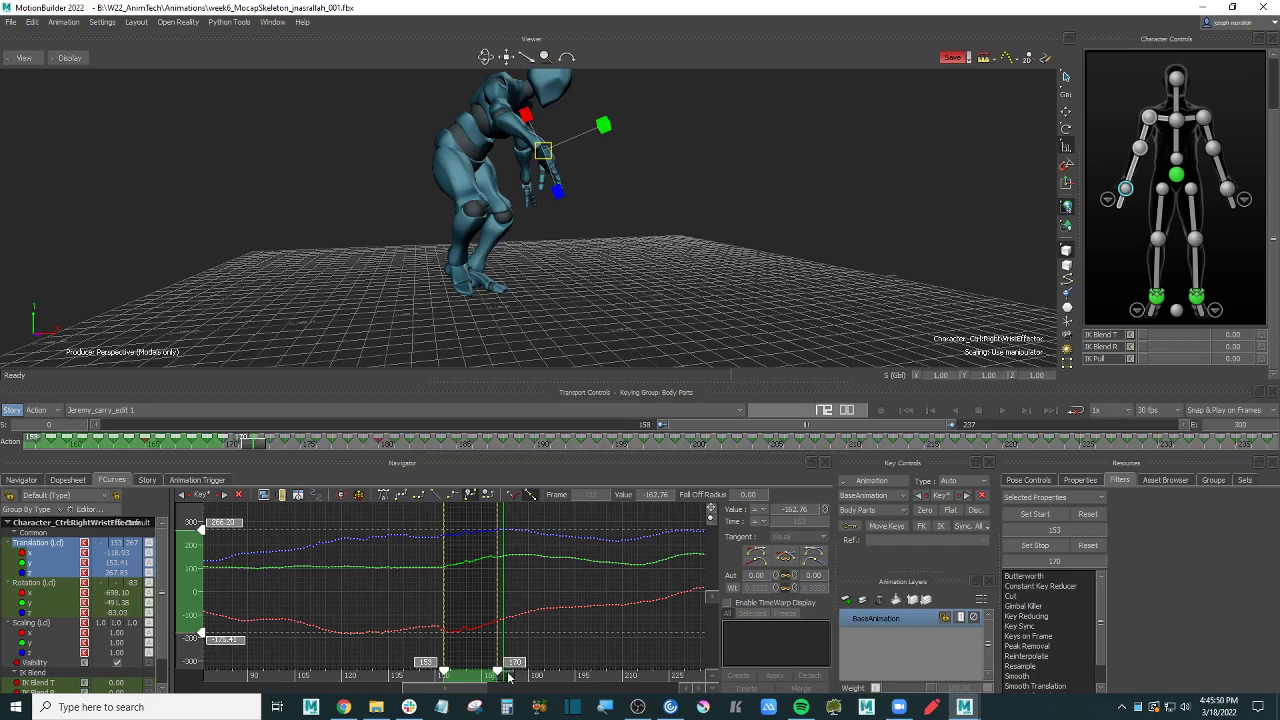
drag(508, 678, 470, 678)
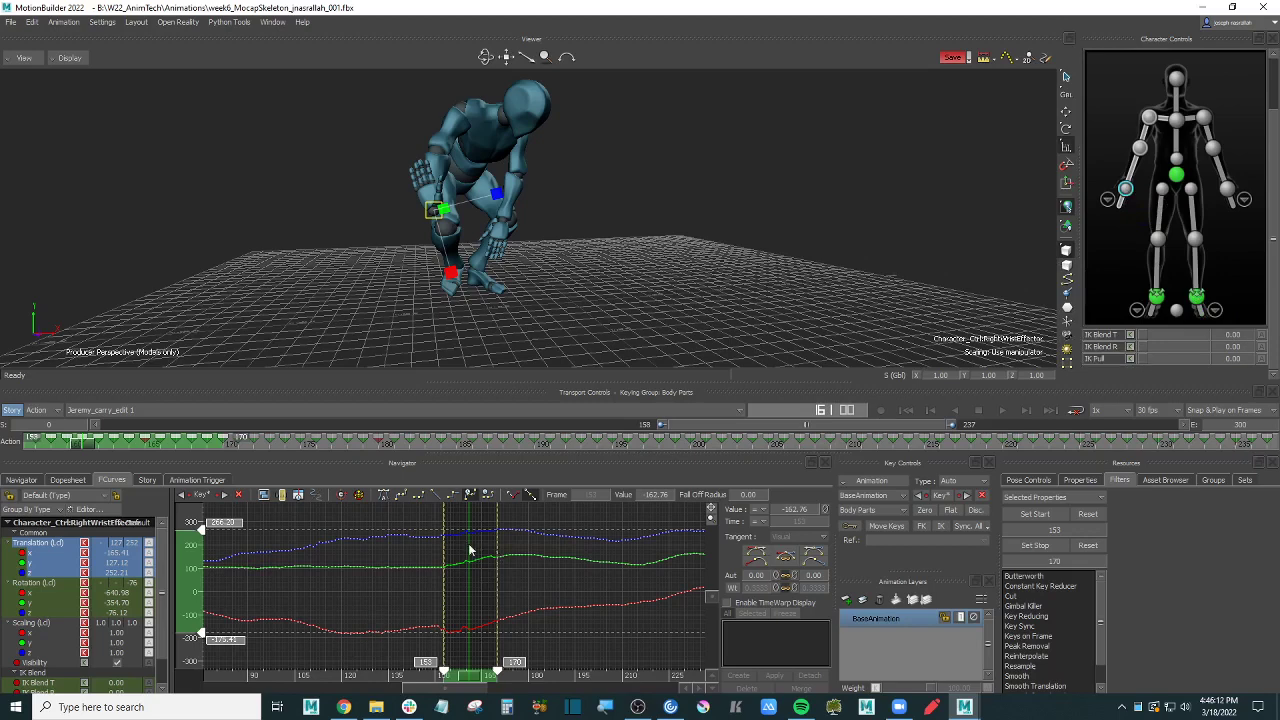
Step: Set the right wrist's IK Blend T and IK Blend R to 100 and select its translation keys from frame 151 to 165
drag(1177, 334, 1221, 346)
click(529, 516)
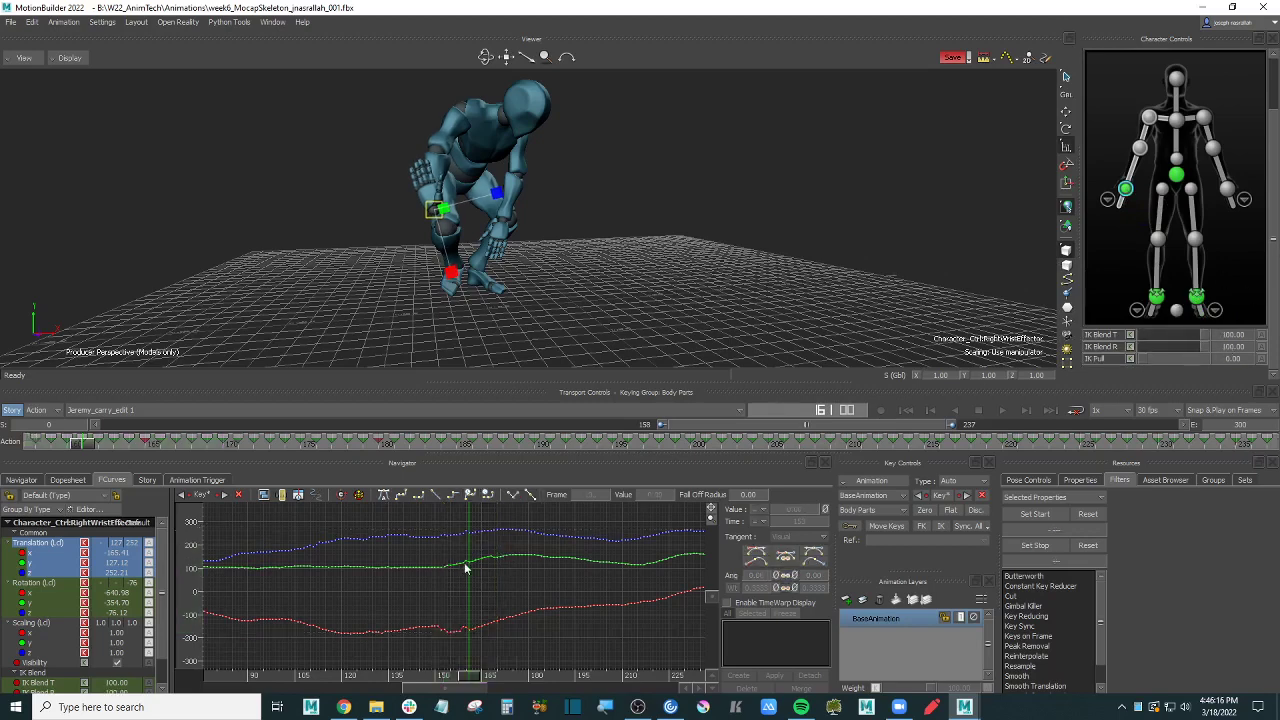
drag(436, 510, 482, 641)
mouse_move(453, 546)
mouse_down()
mouse_move(478, 540)
mouse_move(455, 545)
mouse_move(477, 527)
mouse_move(464, 542)
mouse_move(478, 547)
mouse_up()
key(ctrl+z)
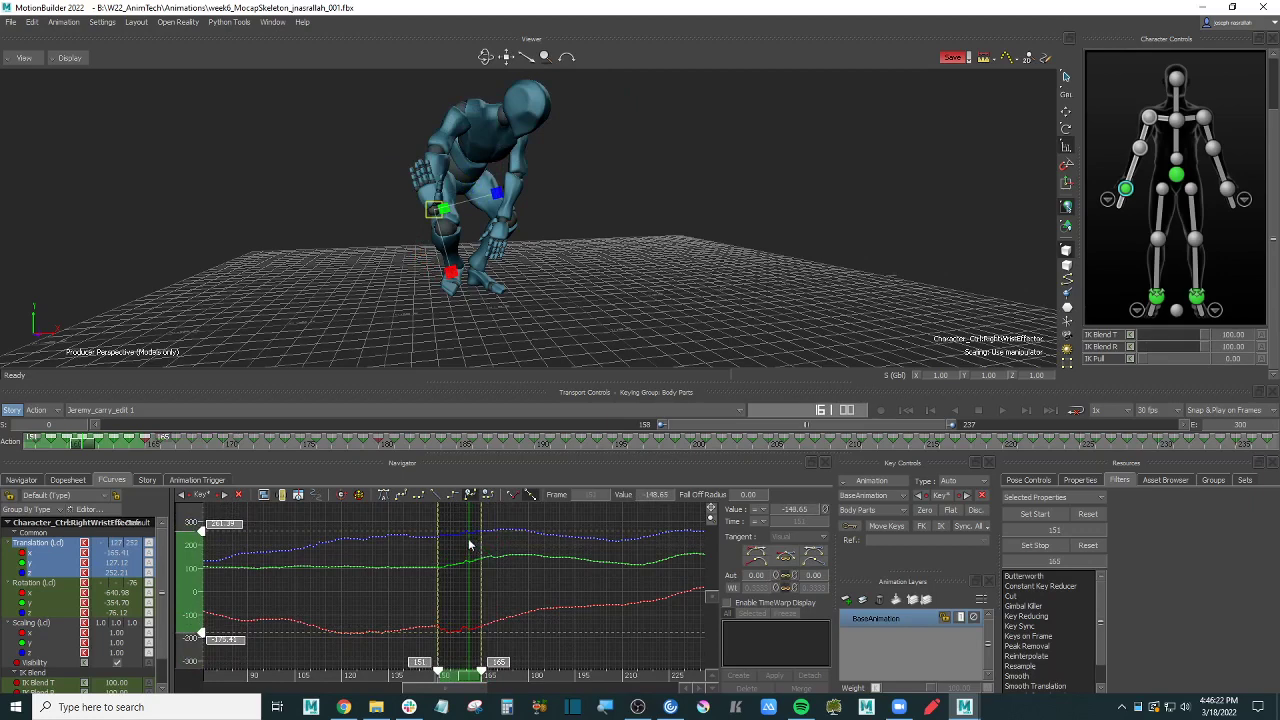
Step: Extend the visible time range back to frame 136, scrub through the right wrist motion and clear the key selection
drag(85, 447, 40, 448)
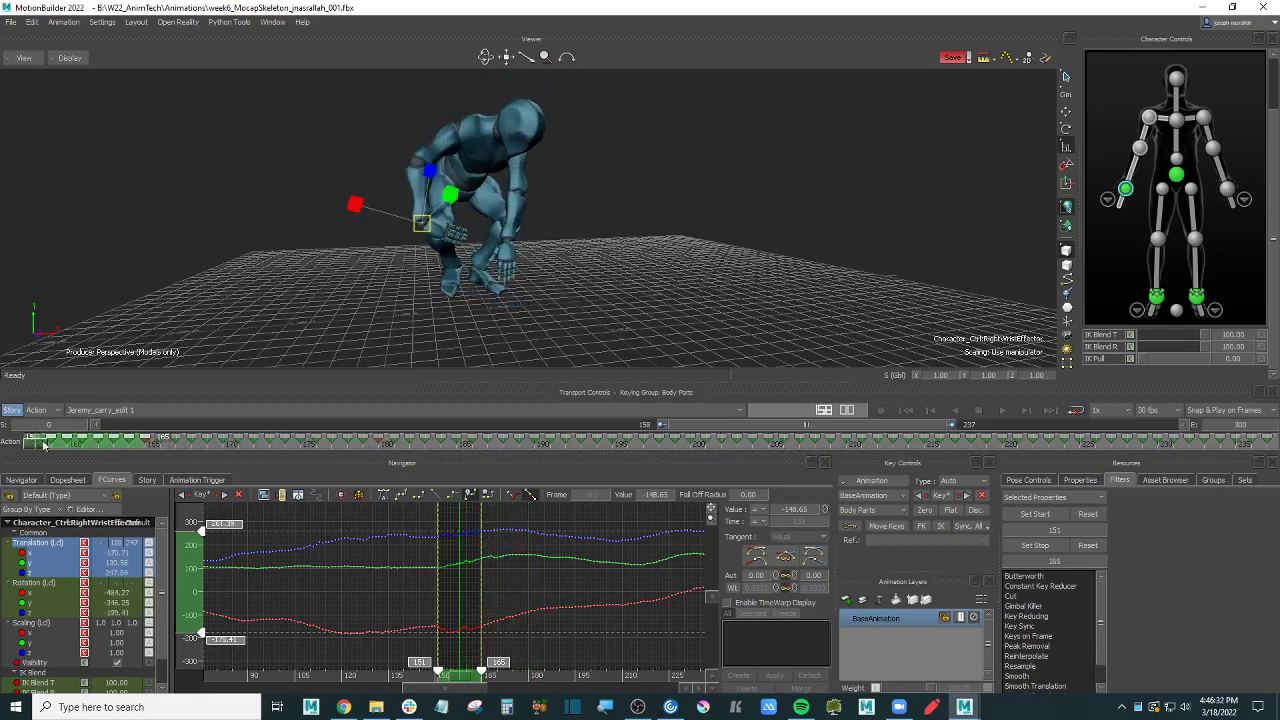
drag(662, 426, 612, 430)
shift+click(401, 446)
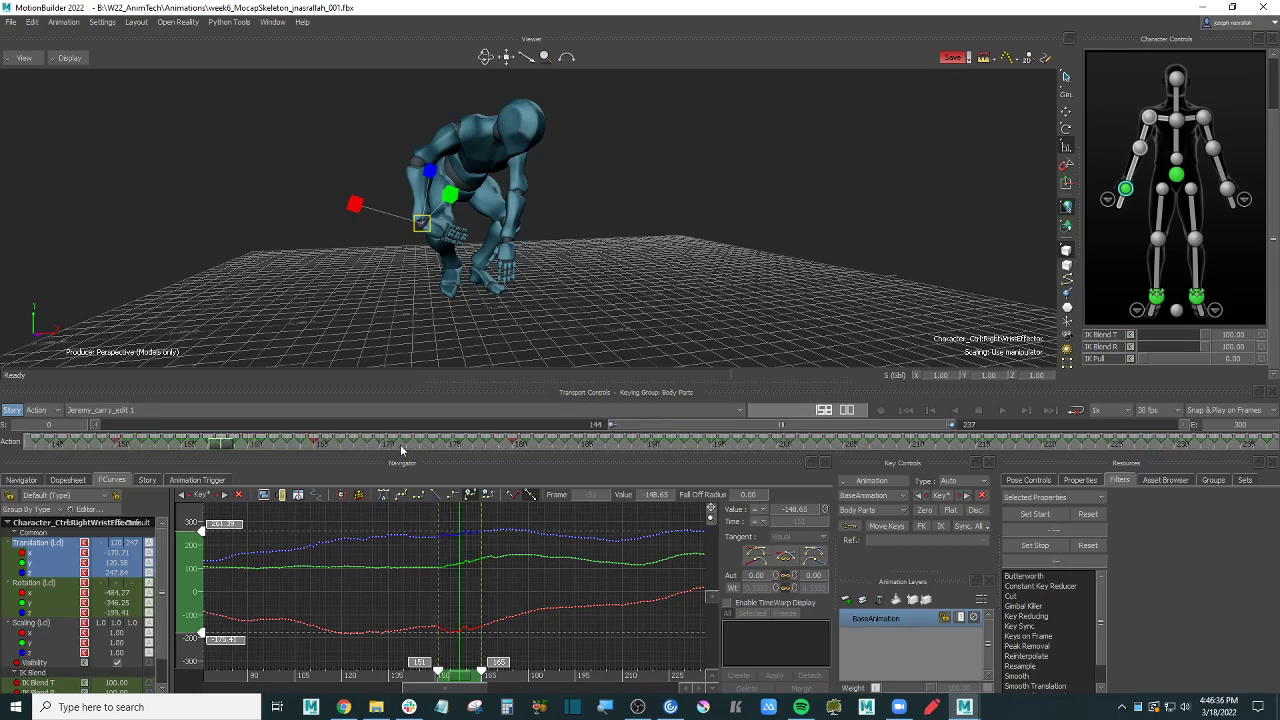
drag(228, 448, 33, 440)
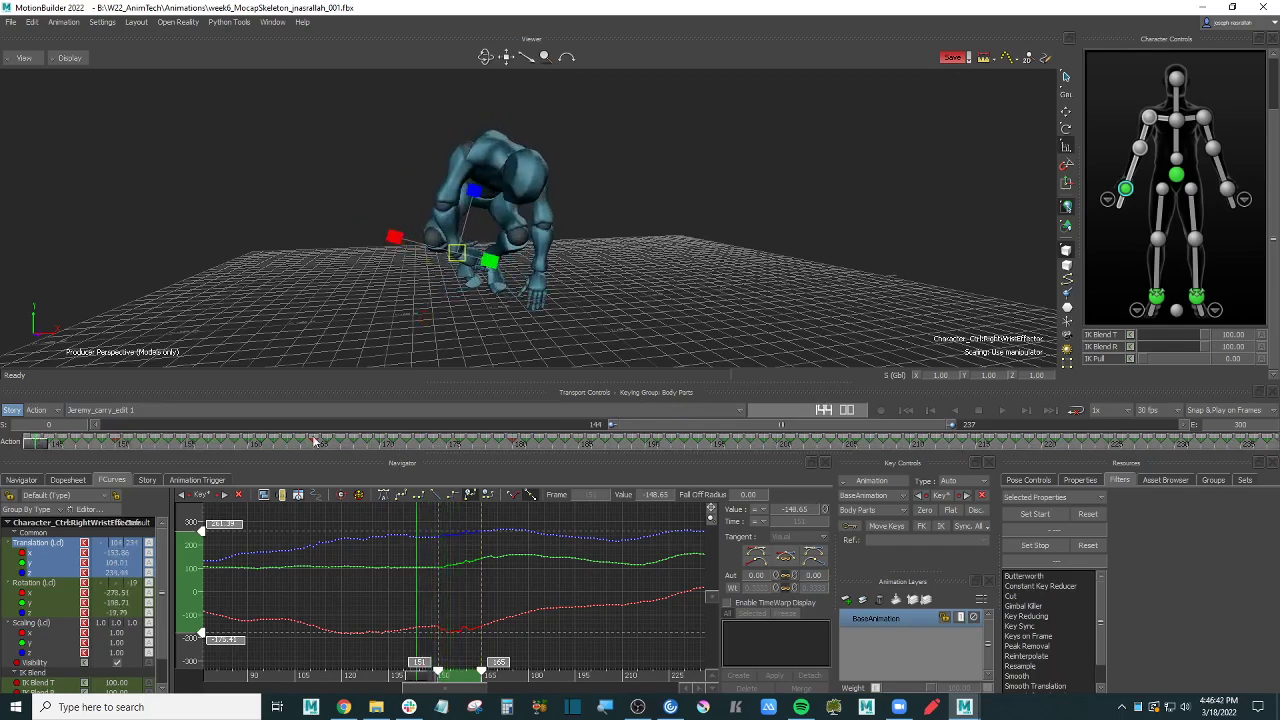
drag(612, 426, 584, 427)
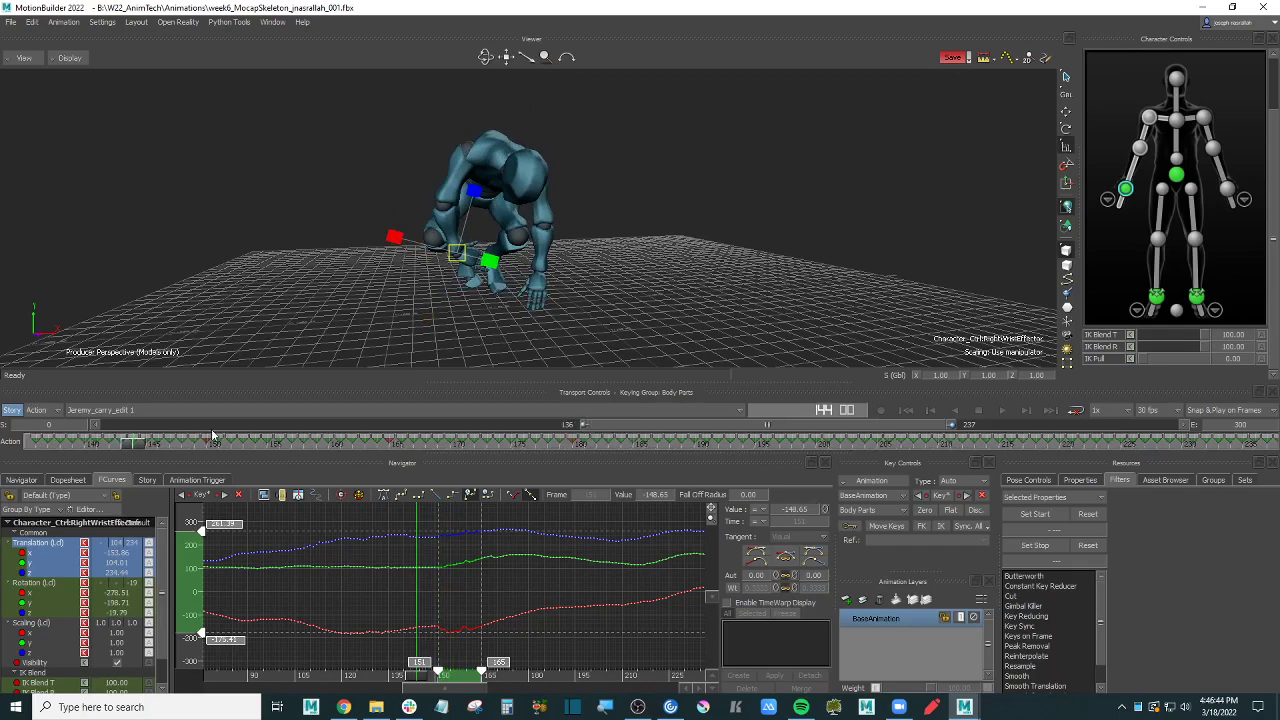
drag(133, 445, 318, 440)
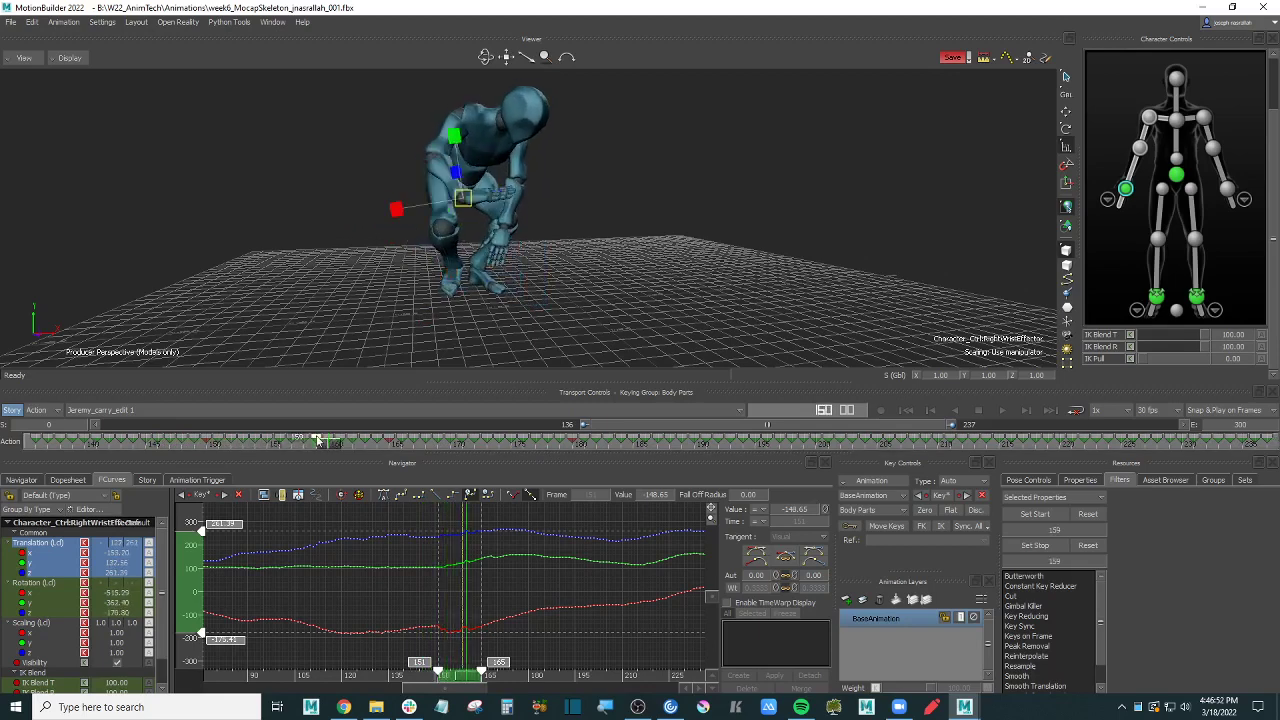
shift+double_click(318, 441)
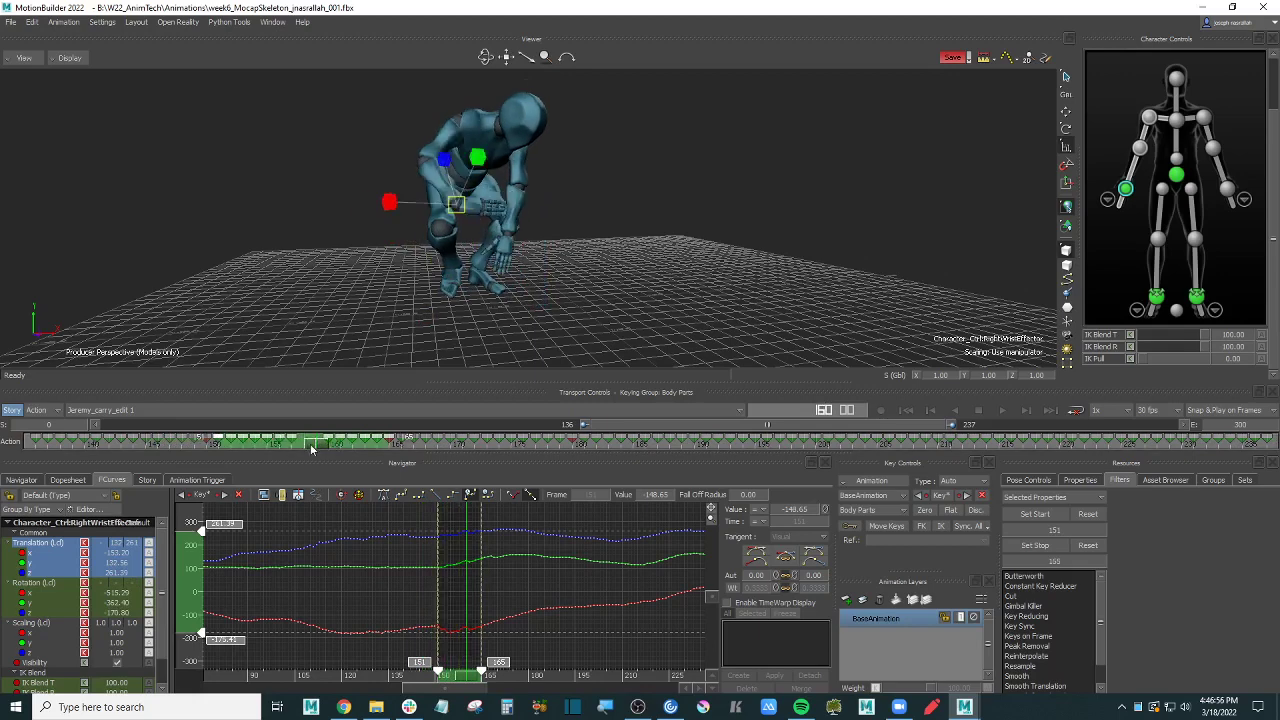
drag(312, 443, 264, 433)
click(362, 524)
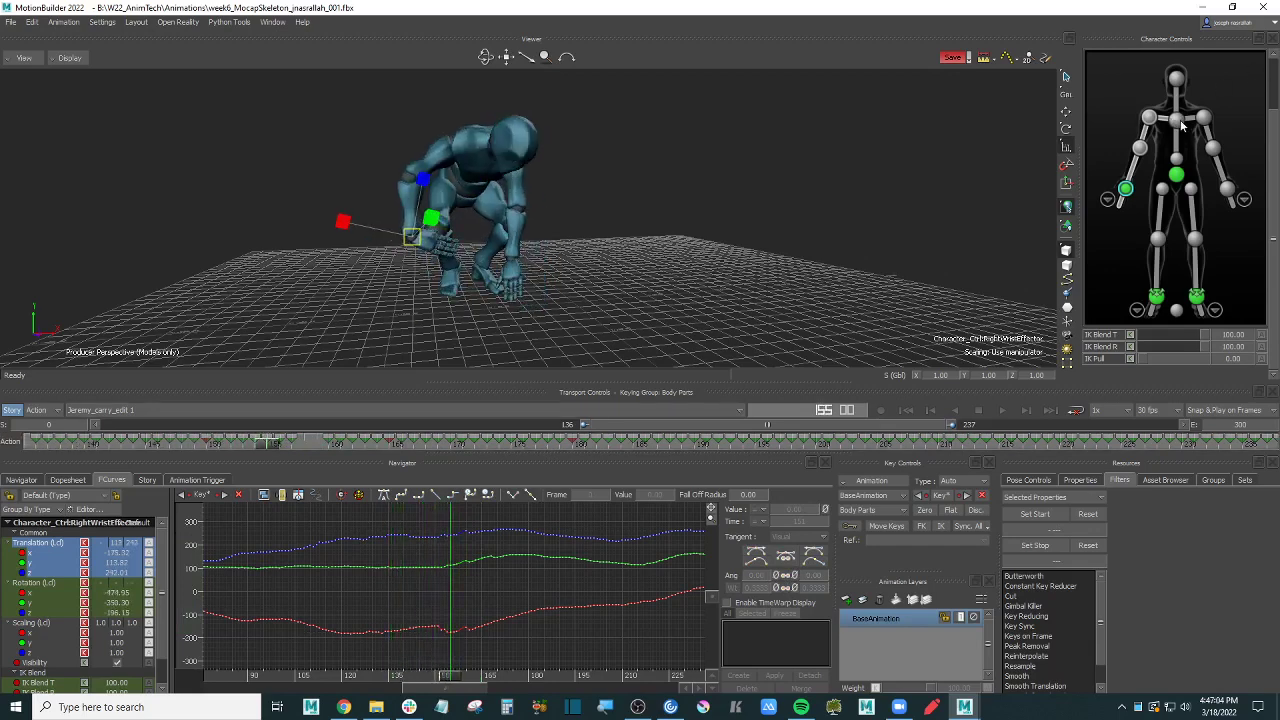
Step: Set IK Blend T and IK Blend R to 100 on the chest effector
click(1178, 119)
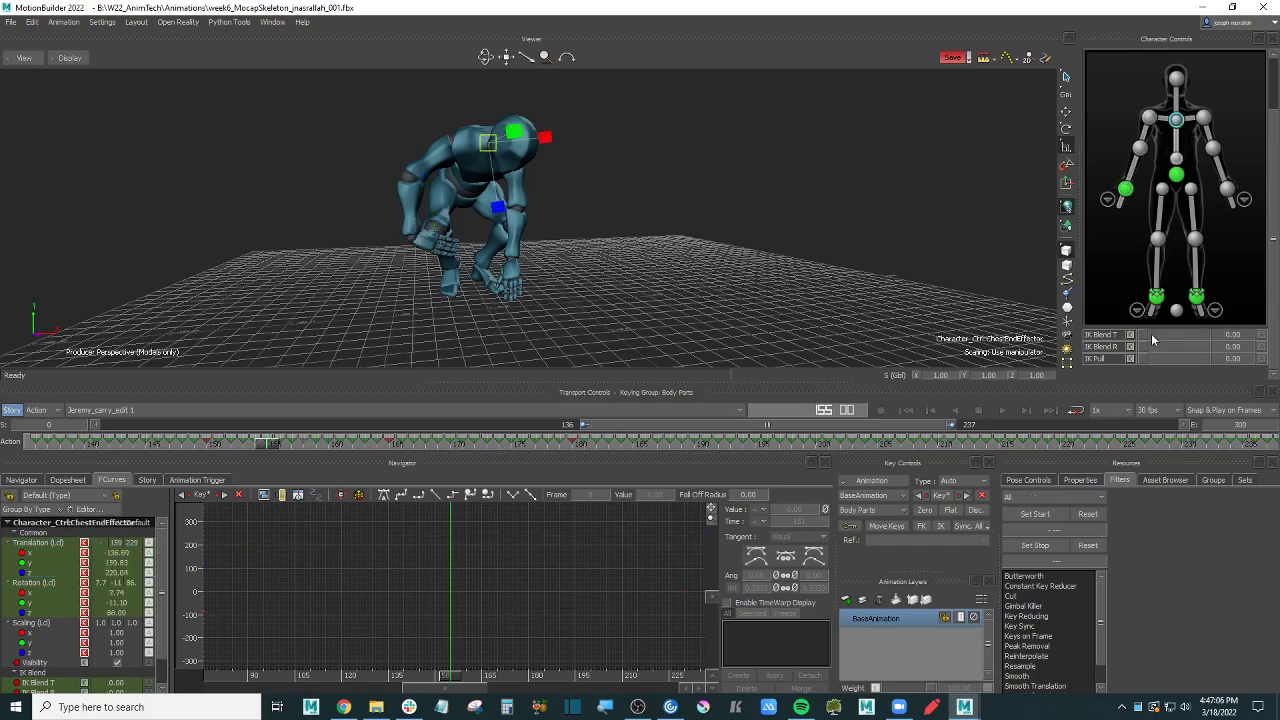
drag(1144, 336, 1237, 348)
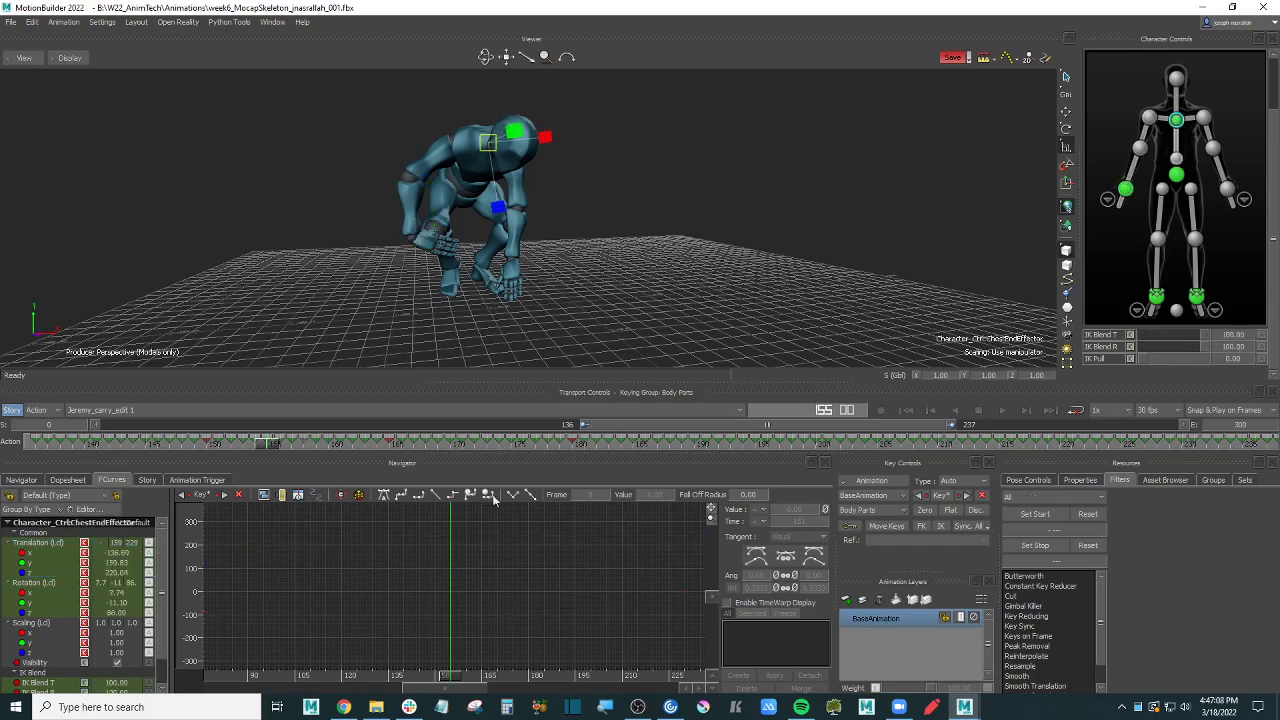
Step: Apply a Butterworth filter to the chest effector's translation curves with a 7.00 Hz cut-off frequency and a sampling rate of 22 fps
mouse_move(270, 444)
mouse_down()
mouse_move(250, 443)
mouse_move(337, 443)
mouse_move(290, 443)
mouse_up()
click(38, 542)
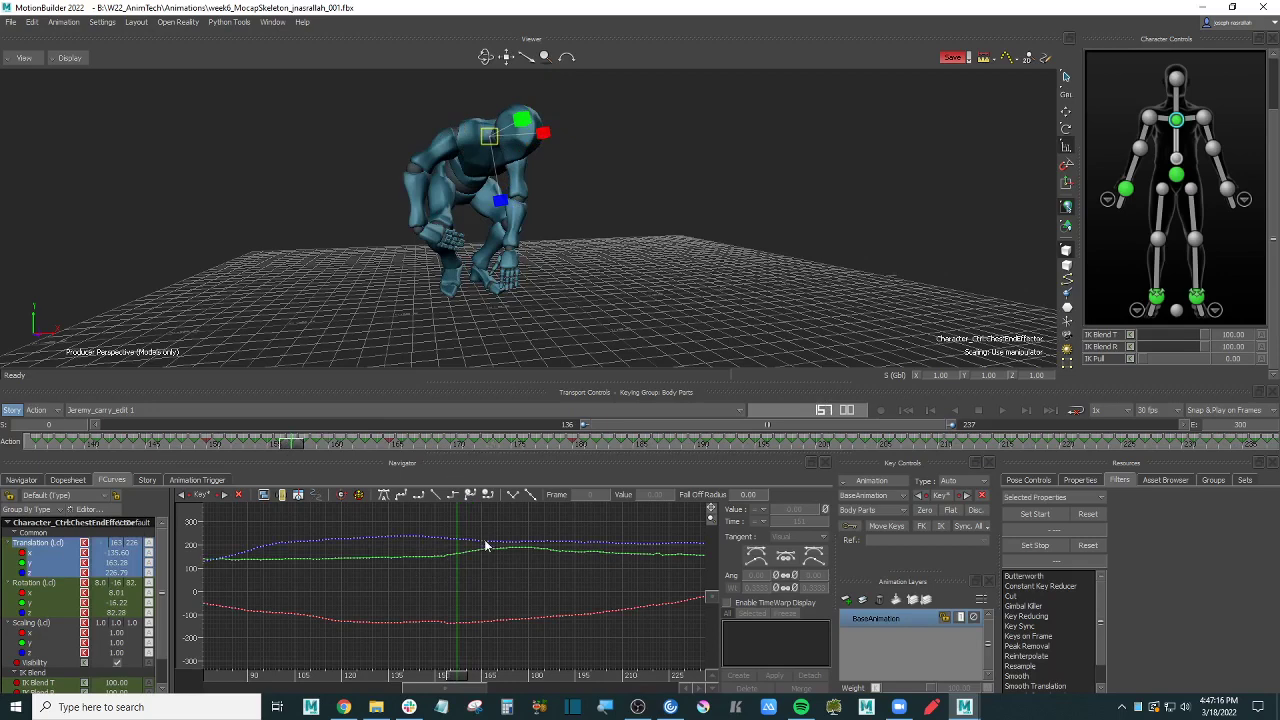
click(1030, 577)
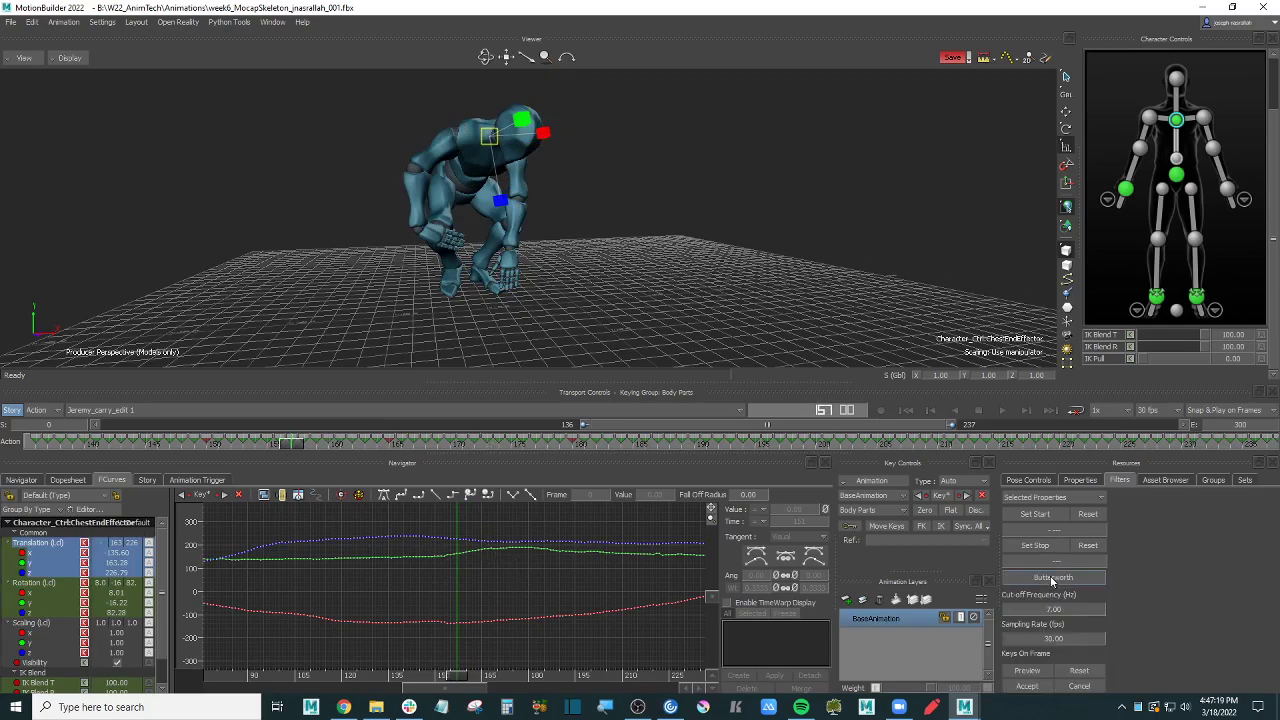
click(1033, 674)
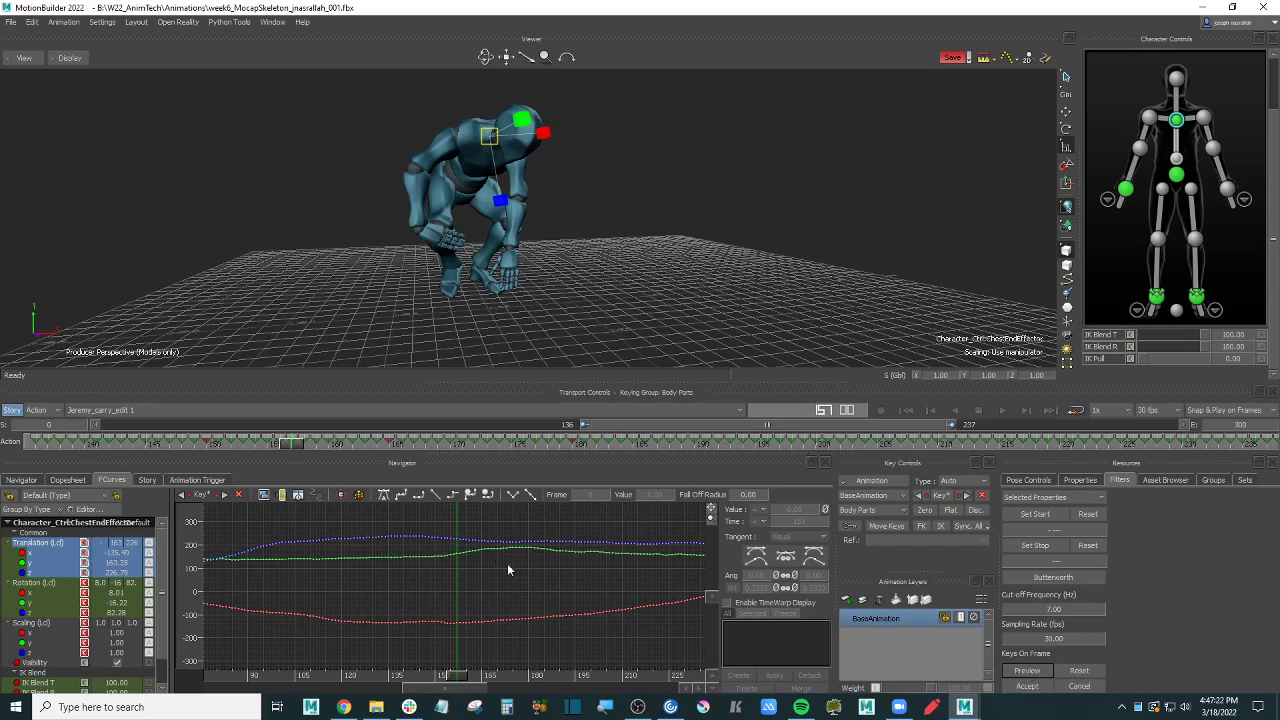
double_click(1058, 640)
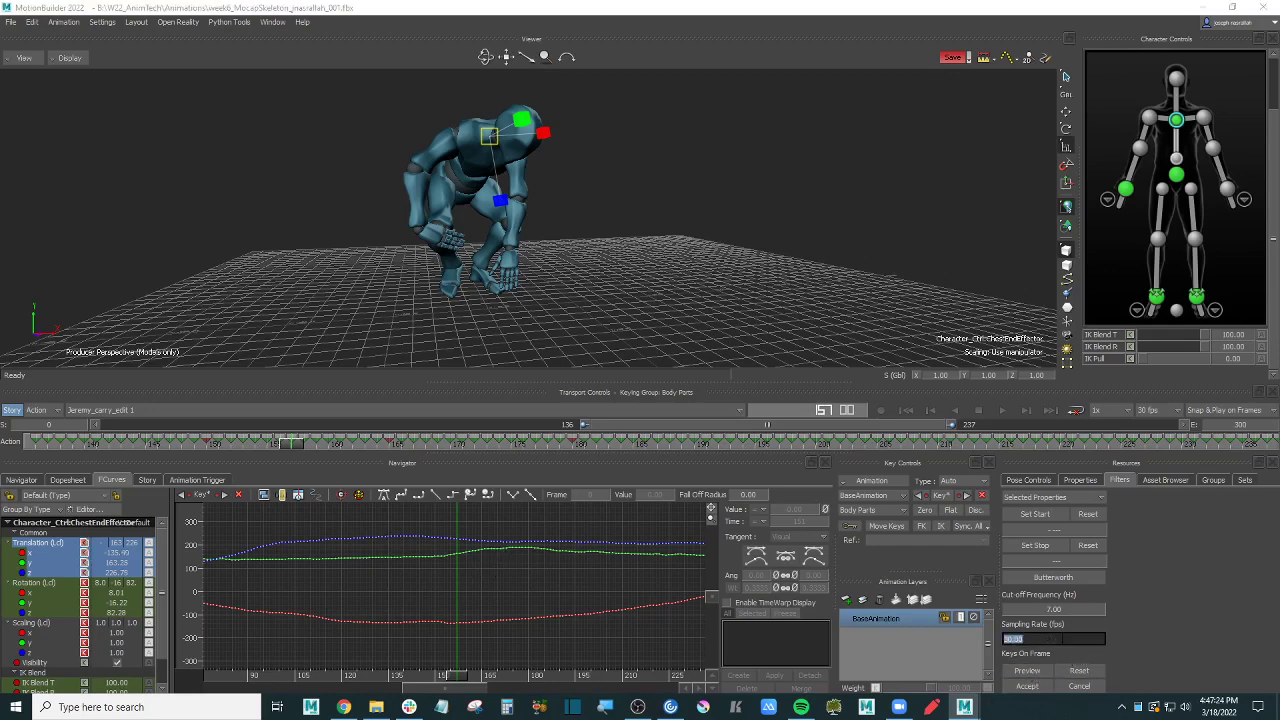
text(22)
key(Return)
click(1030, 671)
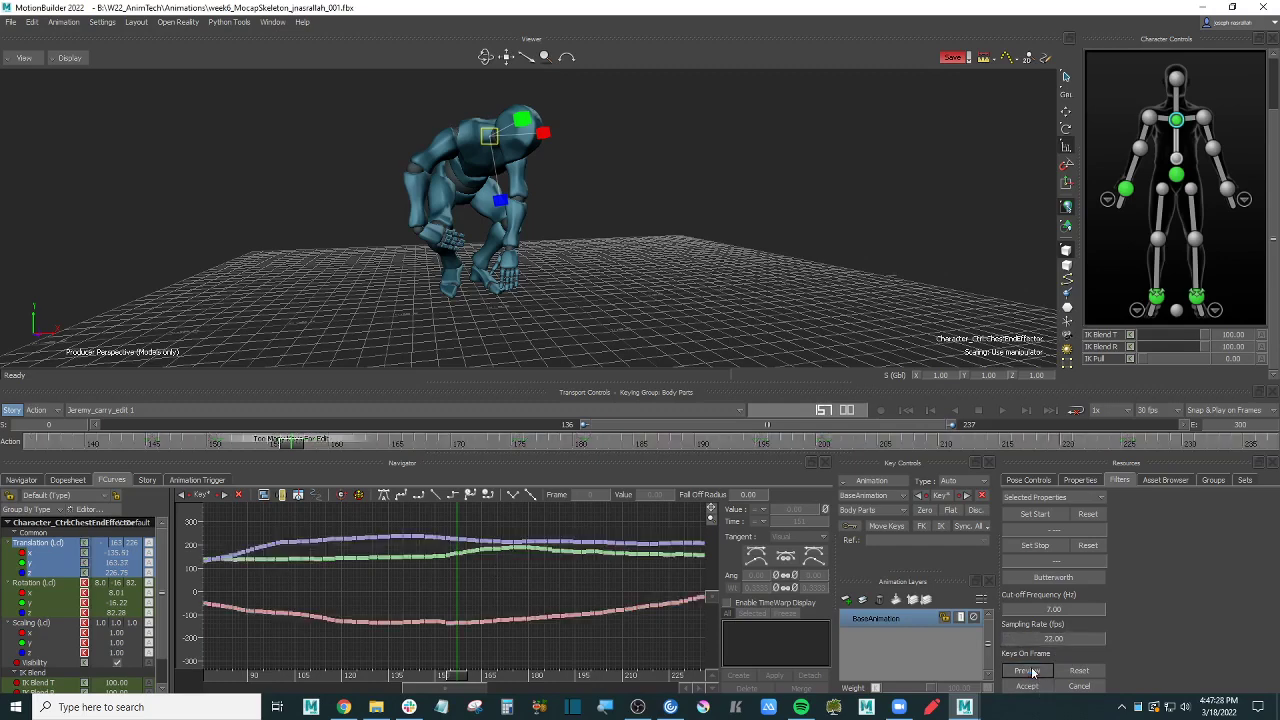
click(1034, 687)
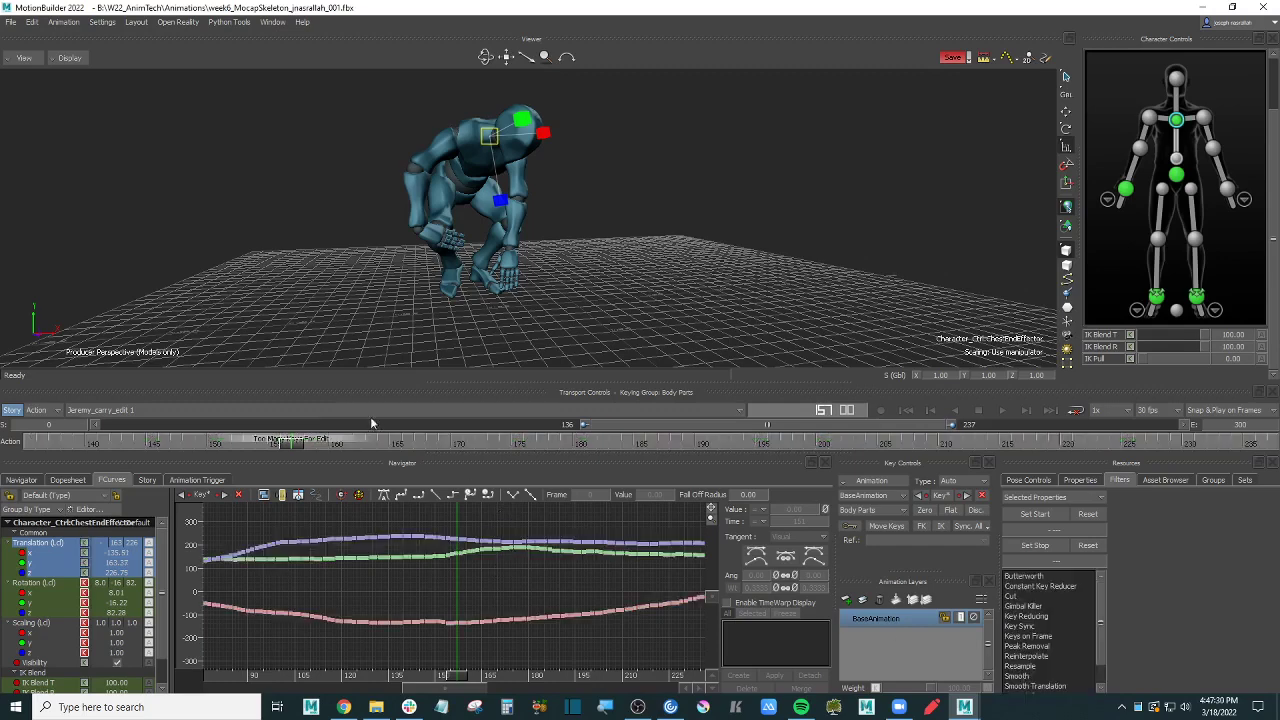
Step: Narrow the visible time range to frames 136–177 and delete the chest effector's keys from frame 150 to 154
drag(295, 443, 250, 430)
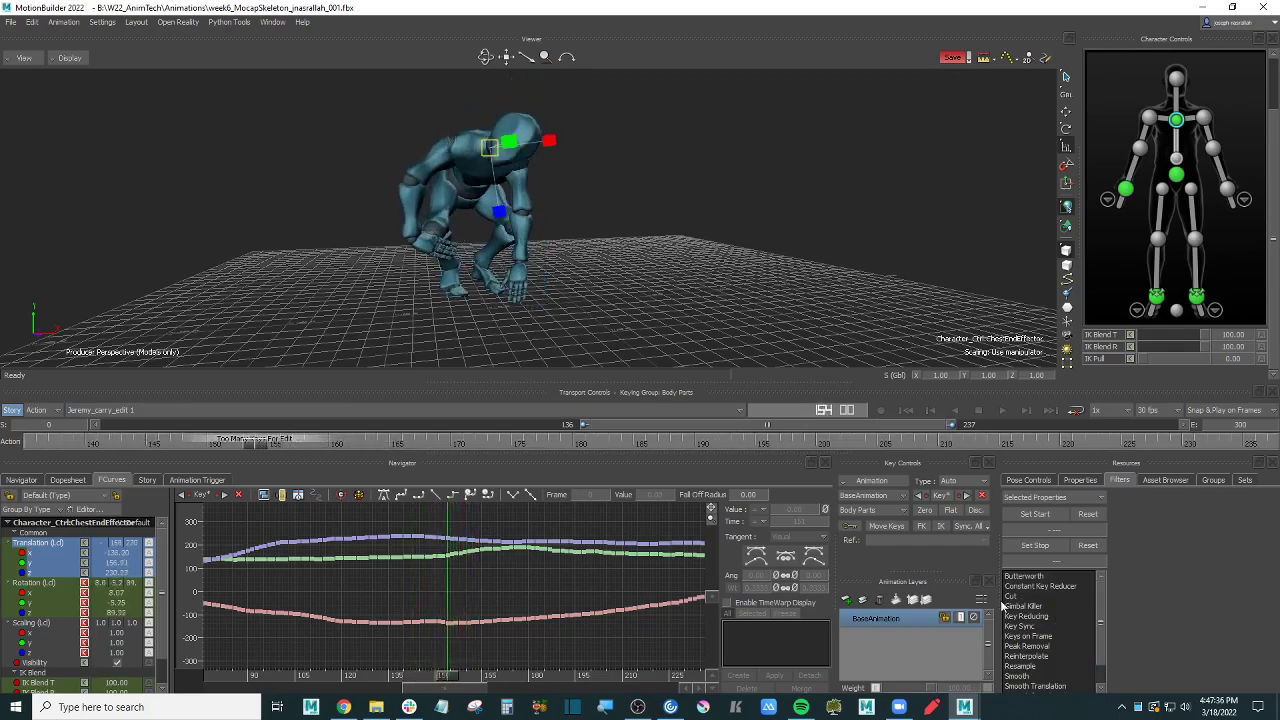
ctrl+shift+drag(600, 262, 483, 357)
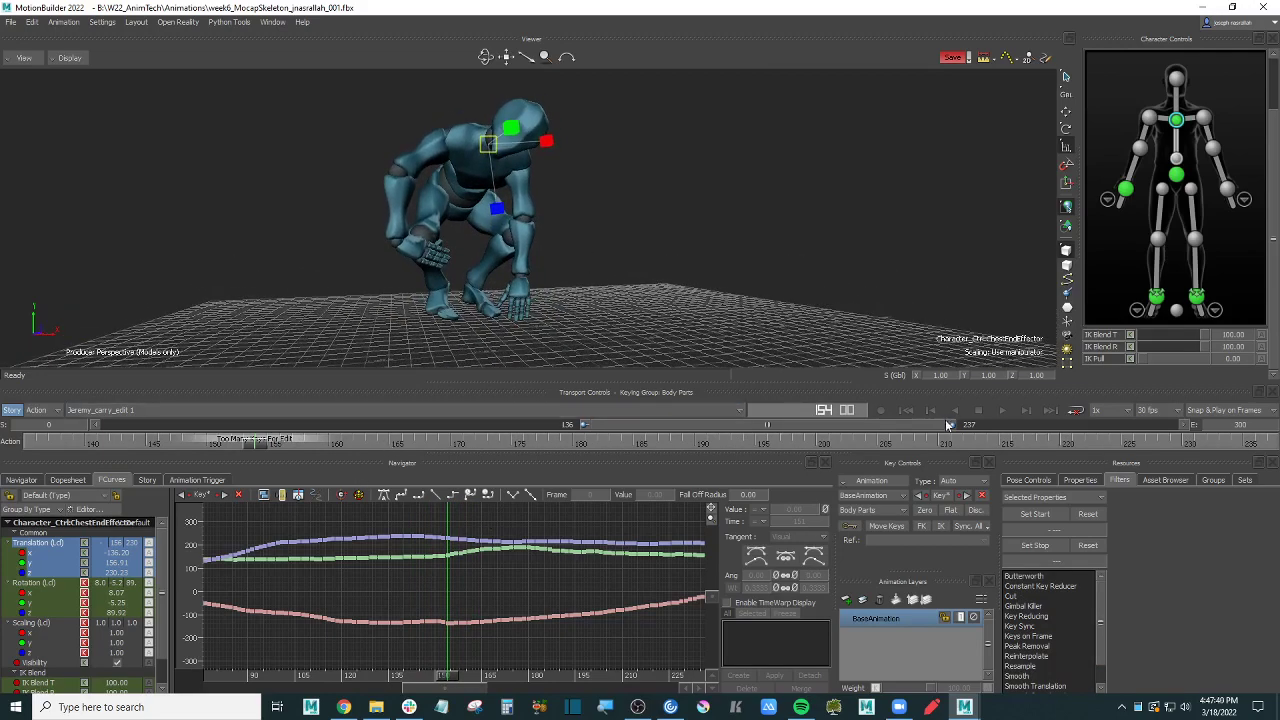
drag(951, 425, 682, 443)
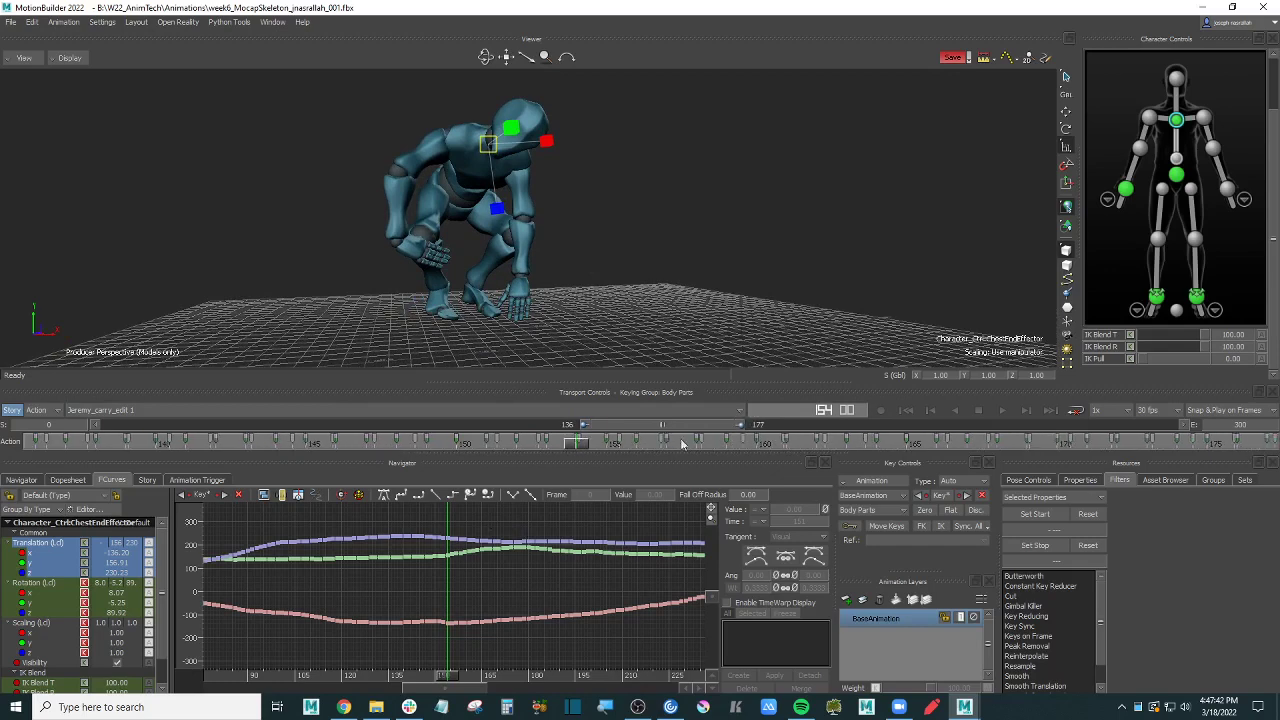
drag(581, 447, 459, 447)
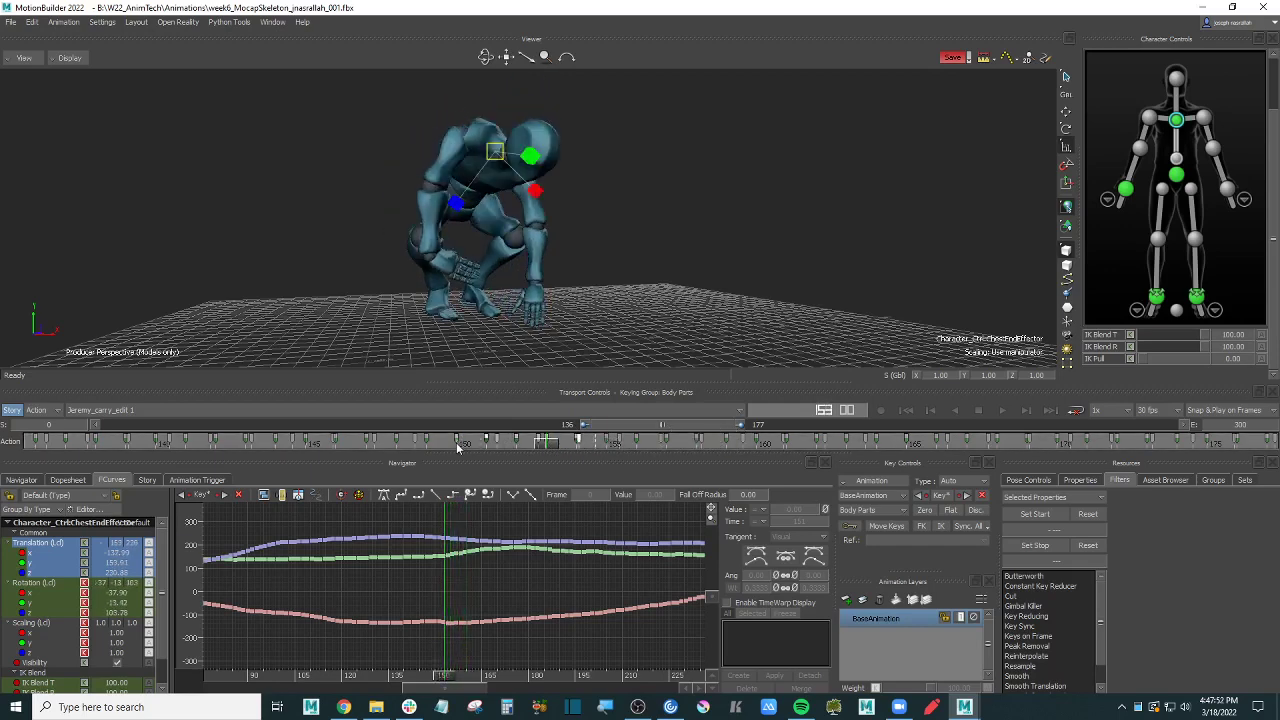
key(Delete)
scroll(1275, 103, up, 3)
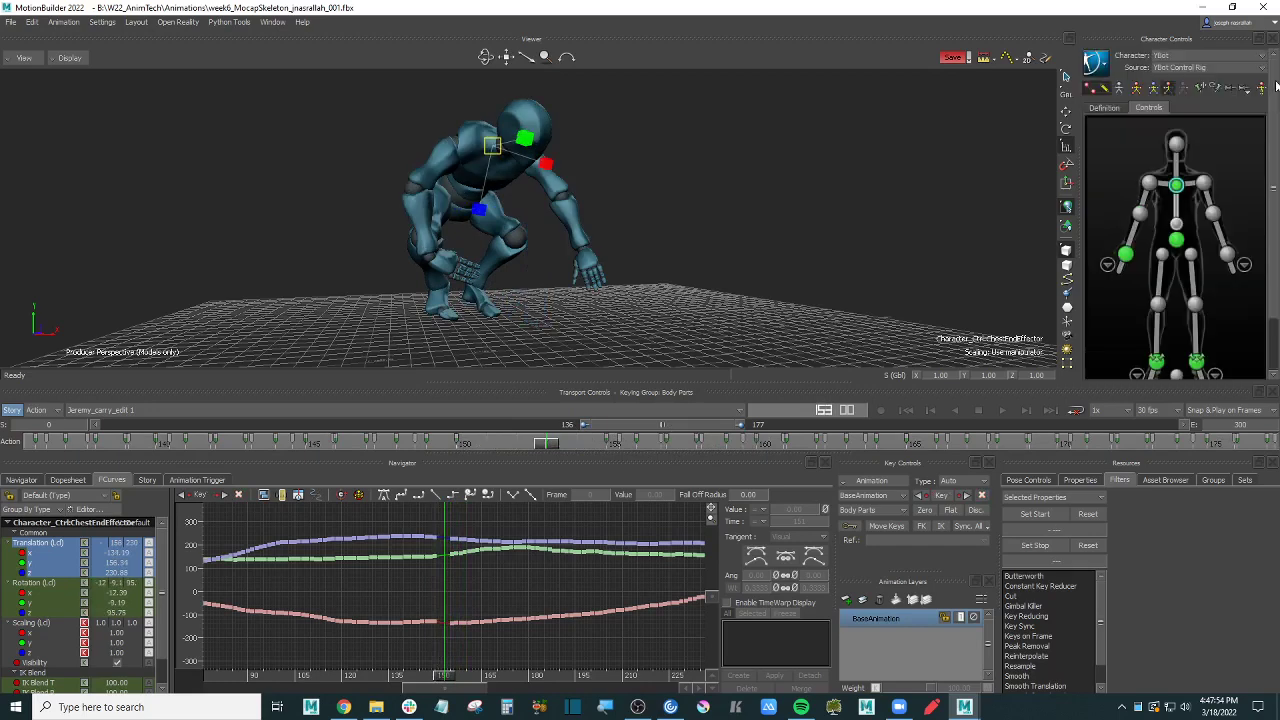
Step: Scrub the chest and head effector motion between frames 145 and 155 to examine the transition across the removed keys
drag(547, 443, 475, 404)
mouse_move(573, 416)
mouse_down()
mouse_move(623, 412)
mouse_move(506, 420)
mouse_move(430, 446)
mouse_move(490, 448)
mouse_move(400, 446)
mouse_move(703, 430)
mouse_move(299, 428)
mouse_up()
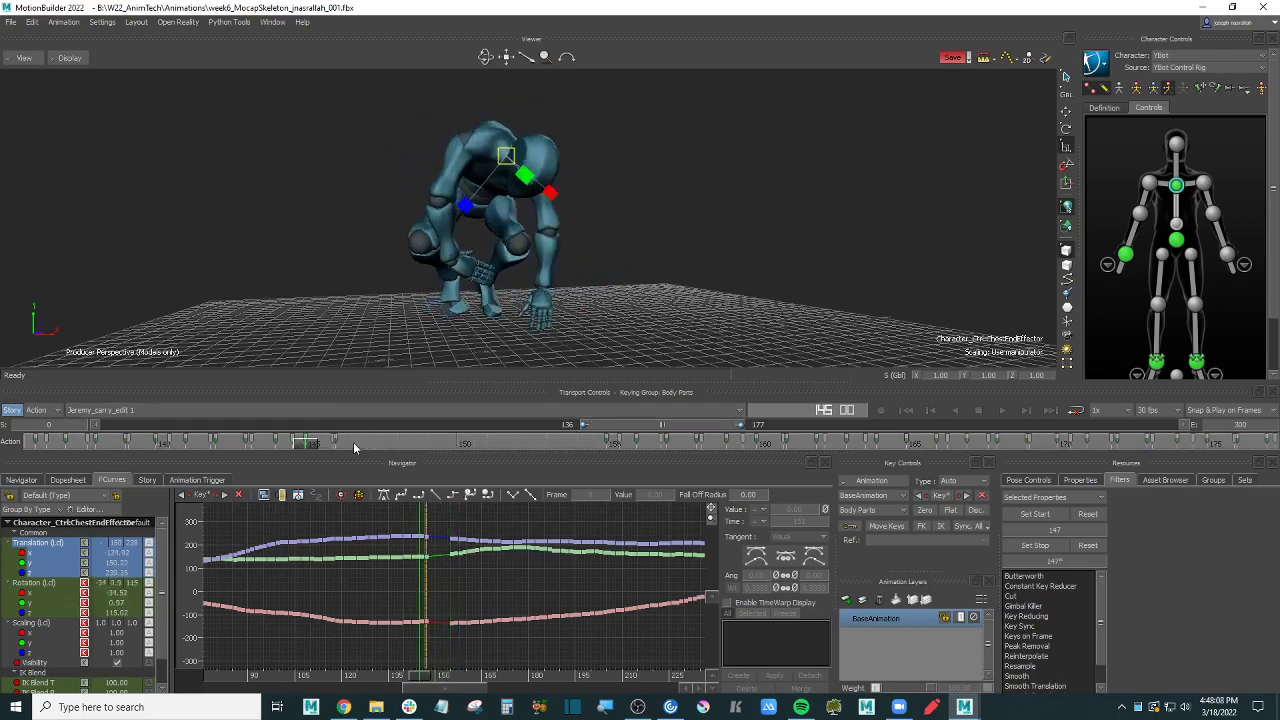
click(1177, 144)
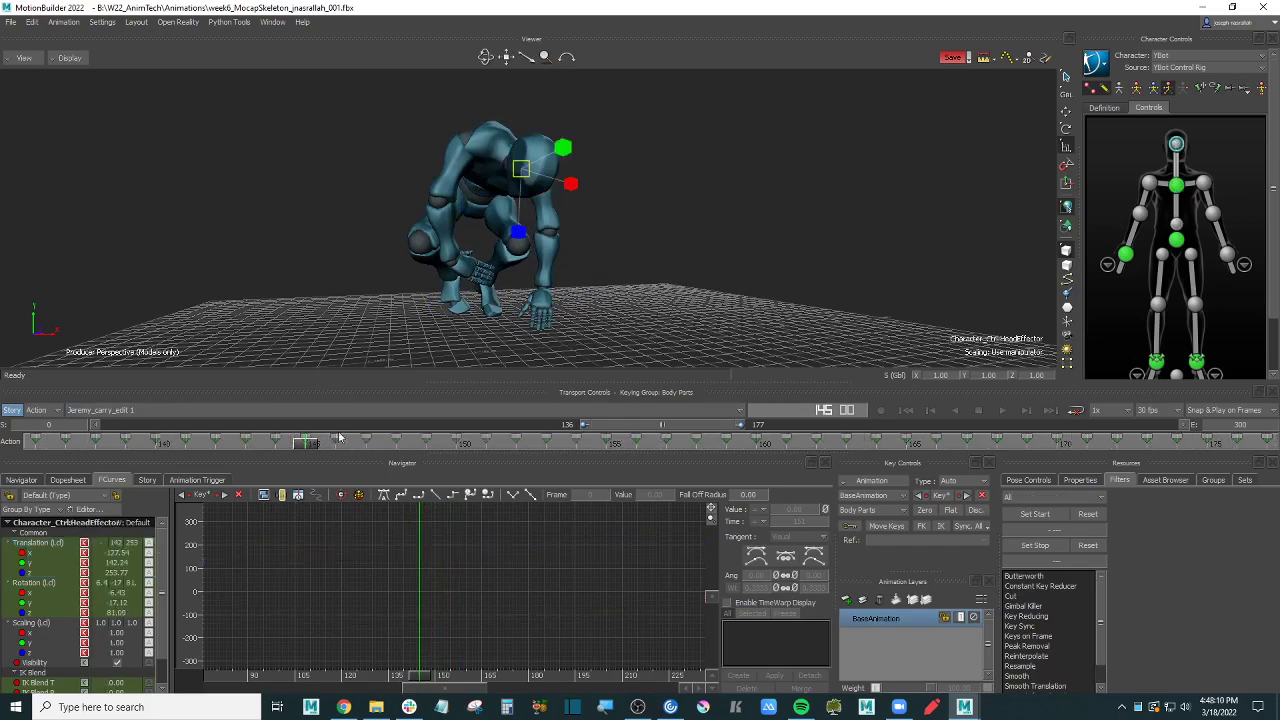
drag(336, 437, 550, 440)
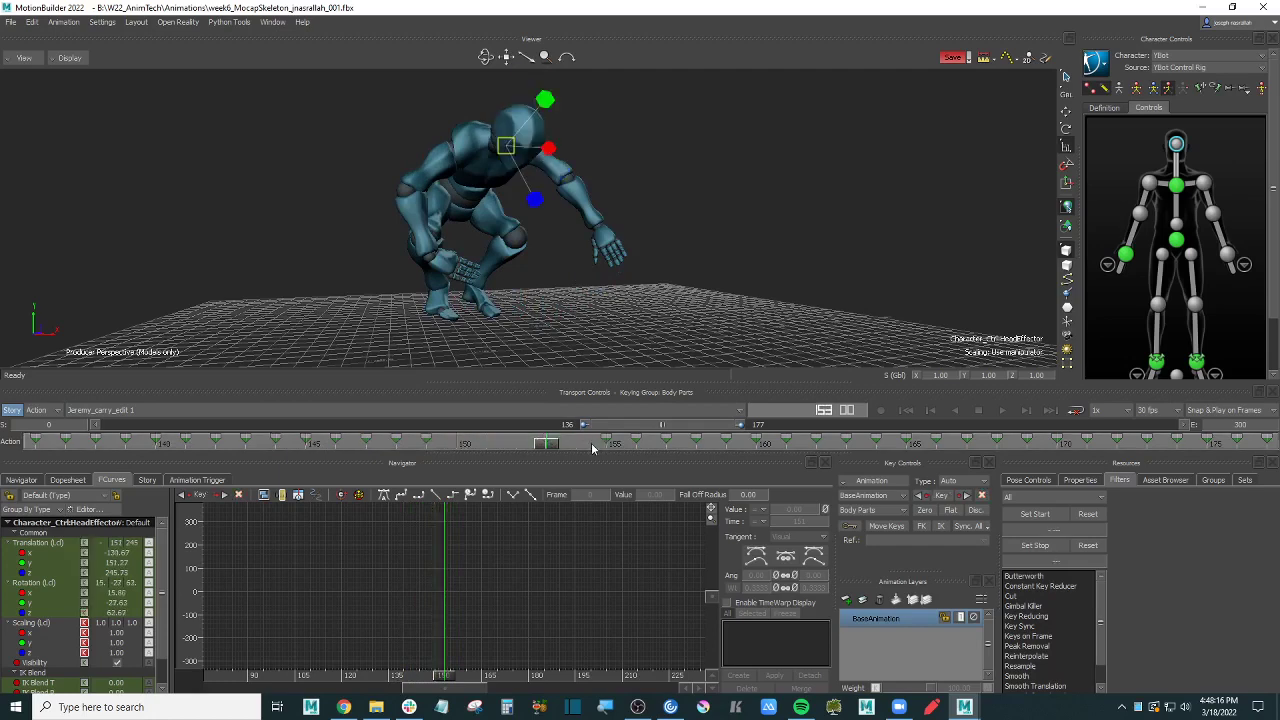
drag(548, 445, 608, 442)
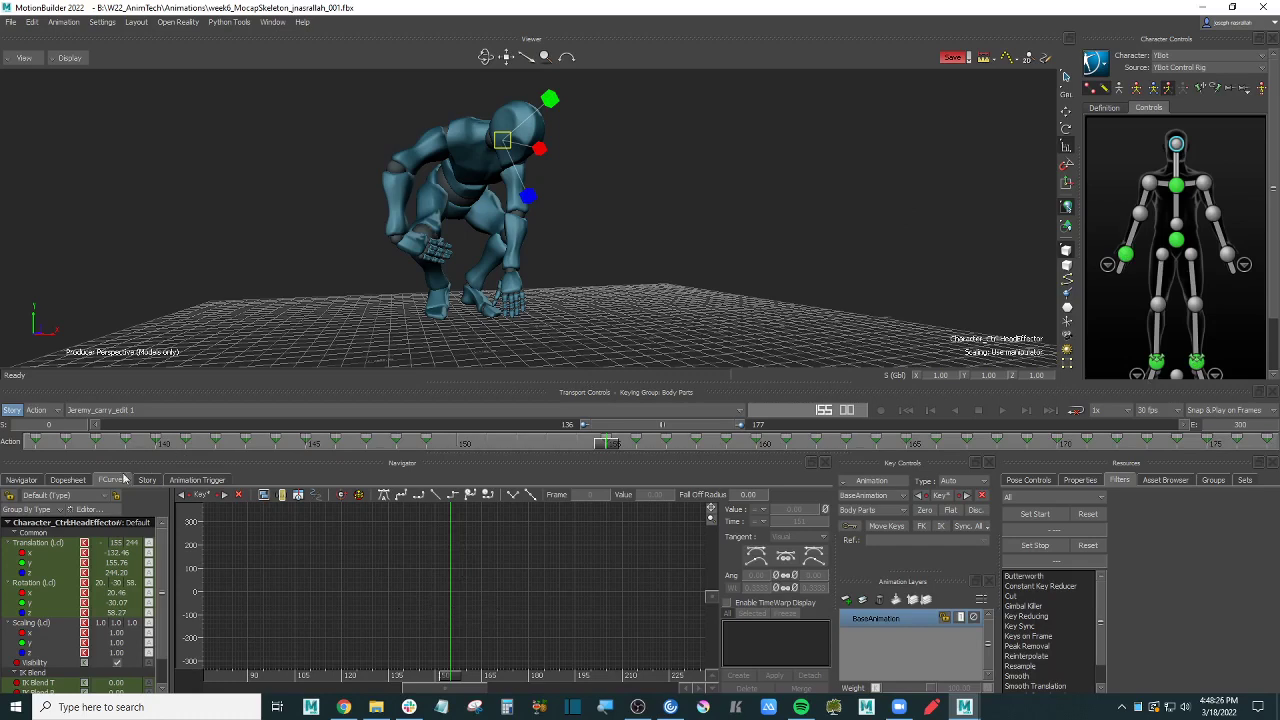
drag(606, 444, 495, 440)
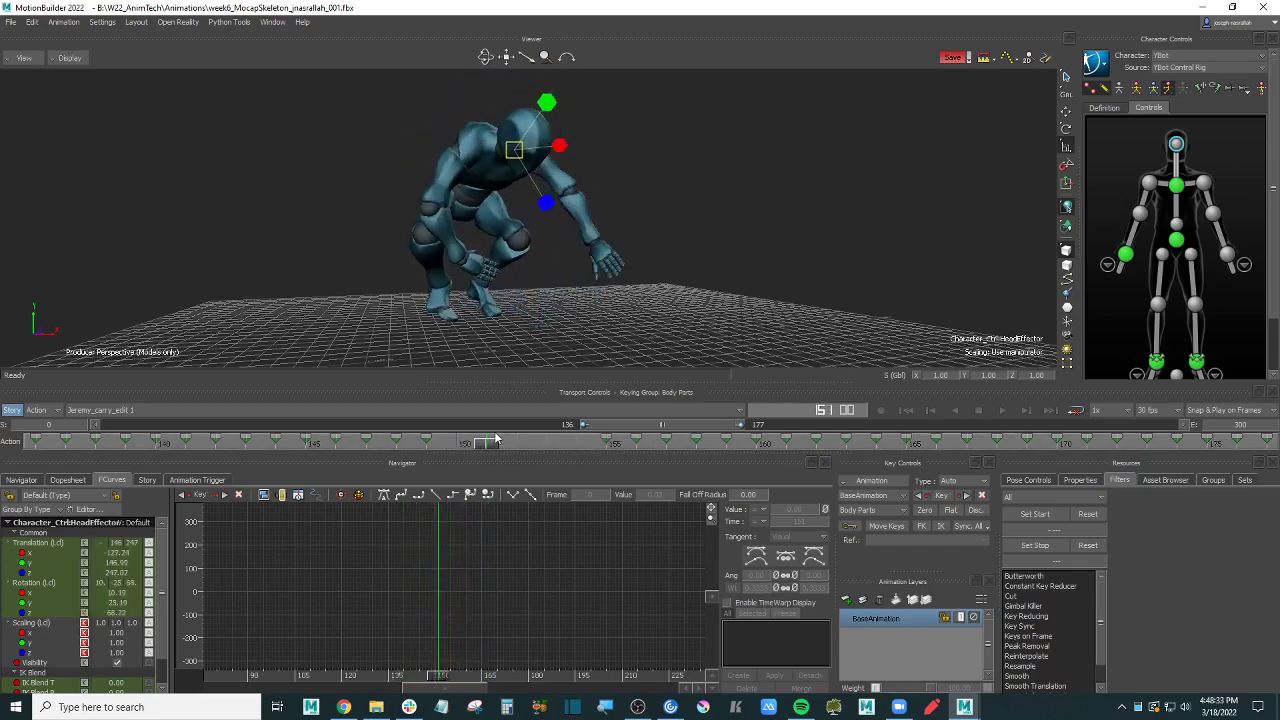
Step: Scrub the right wrist effector's motion up to frame 165 and delete its keys at frames 161 and 162
click(1124, 256)
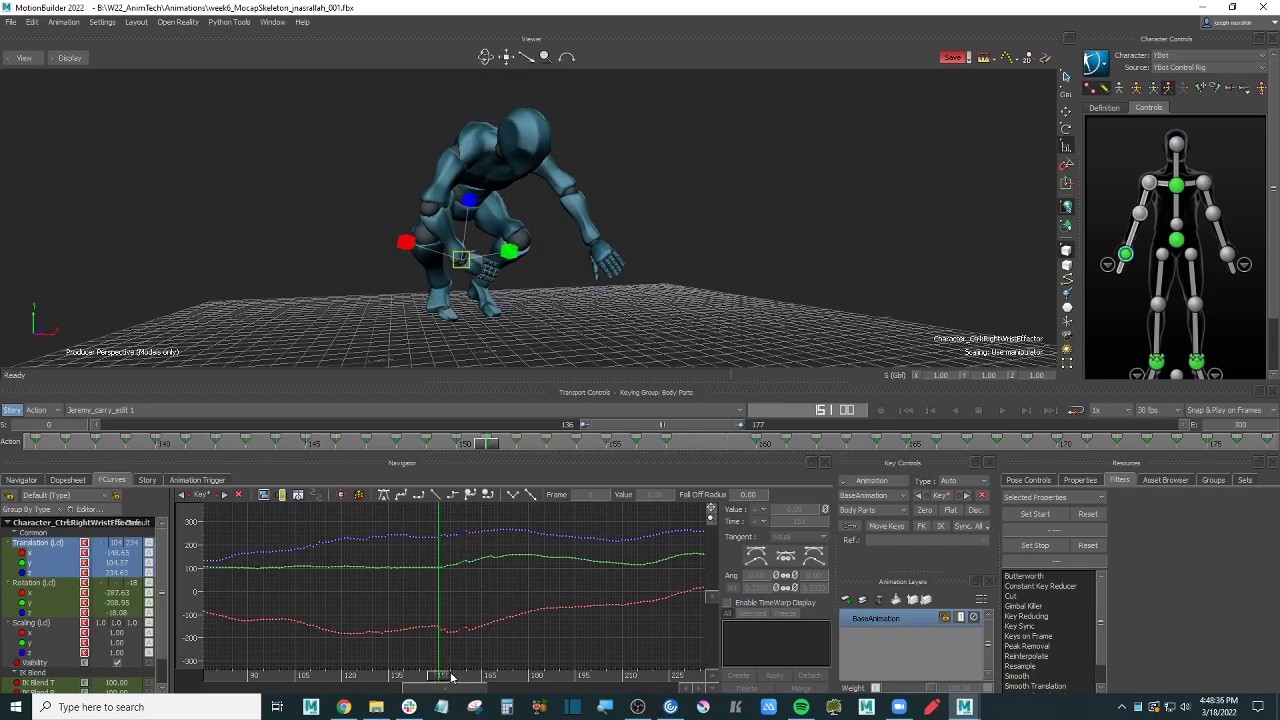
drag(497, 443, 902, 444)
click(787, 440)
key(Delete)
click(817, 440)
key(Delete)
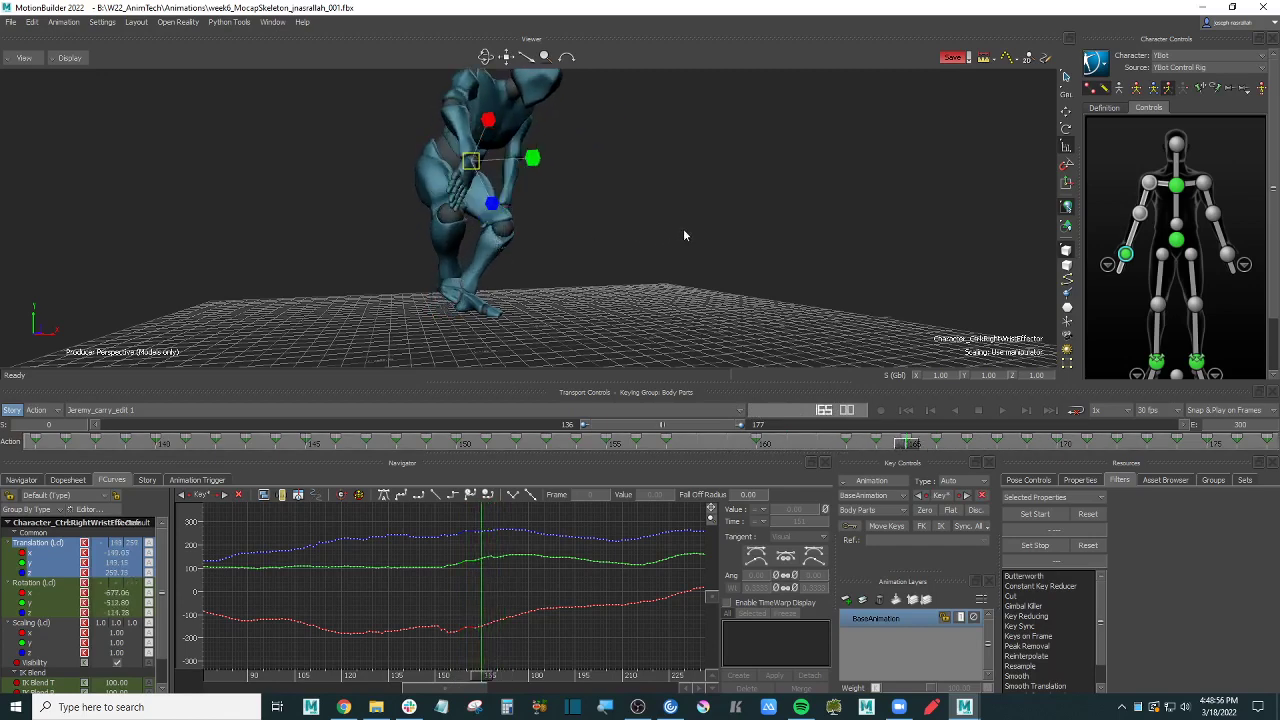
alt+drag(684, 231, 645, 234)
click(637, 707)
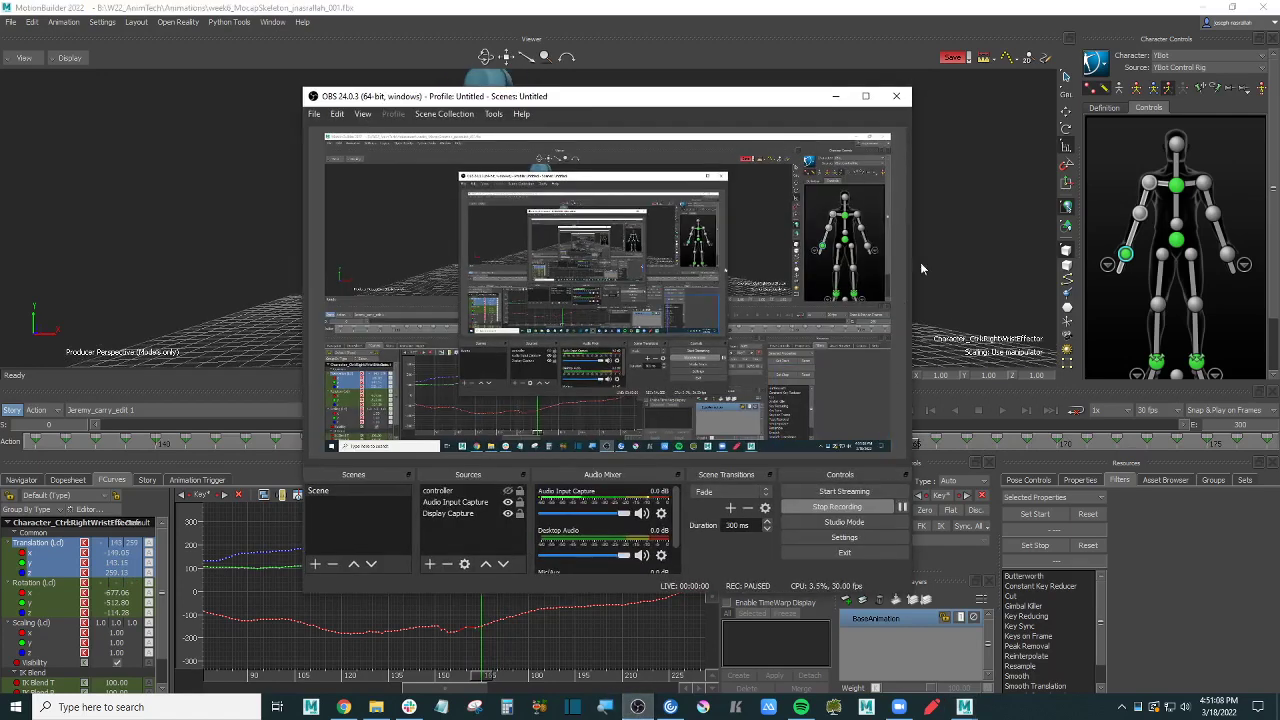
click(922, 262)
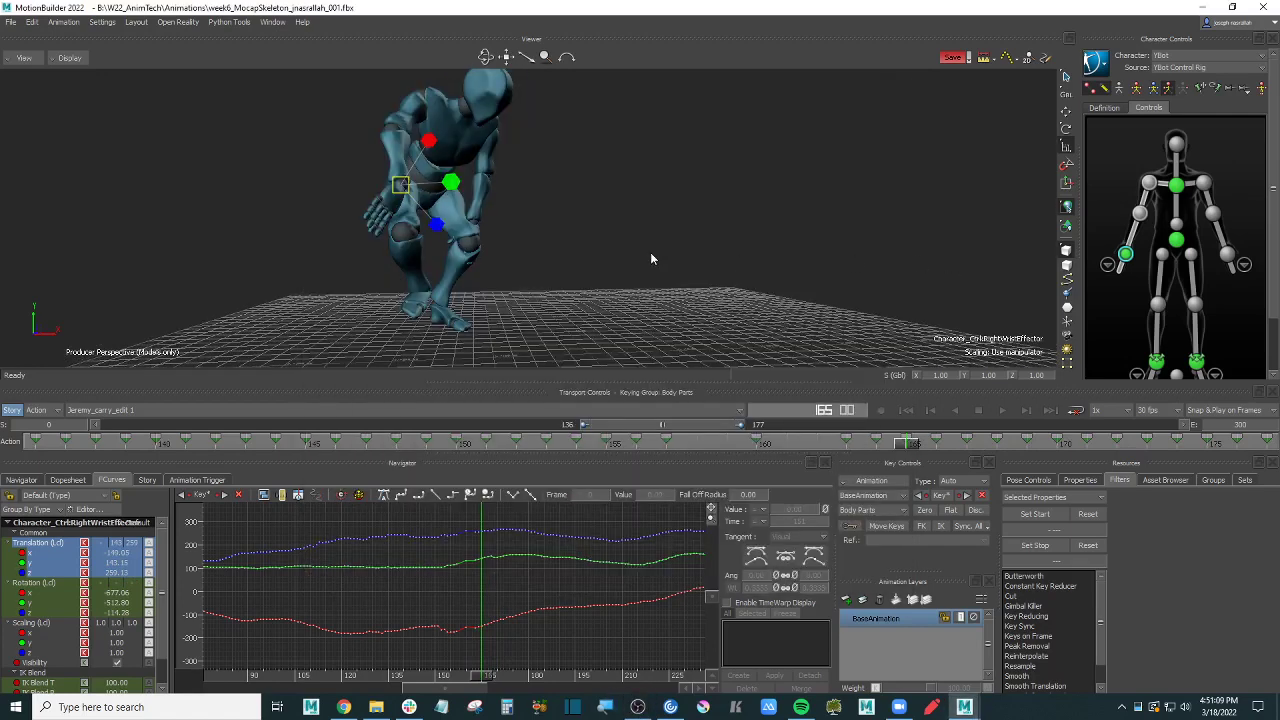
Step: Scrub through the right wrist motion up to frame 168 and extend the visible time range to frames 0–300
mouse_move(903, 445)
mouse_down()
mouse_move(880, 445)
mouse_move(1124, 445)
mouse_move(984, 447)
mouse_move(1035, 445)
mouse_move(999, 445)
mouse_up()
mouse_move(516, 152)
alt+mouse_down()
mouse_move(520, 172)
mouse_move(654, 206)
mouse_move(611, 205)
mouse_move(628, 217)
alt+mouse_up()
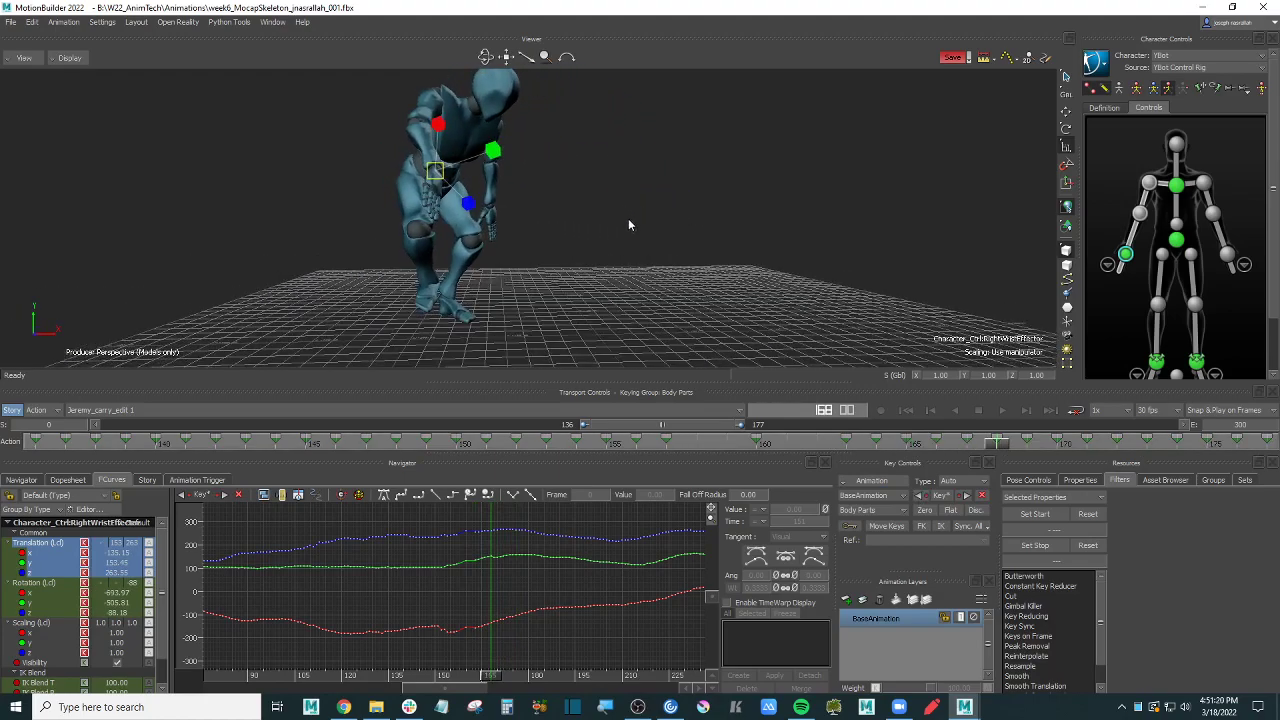
double_click(678, 425)
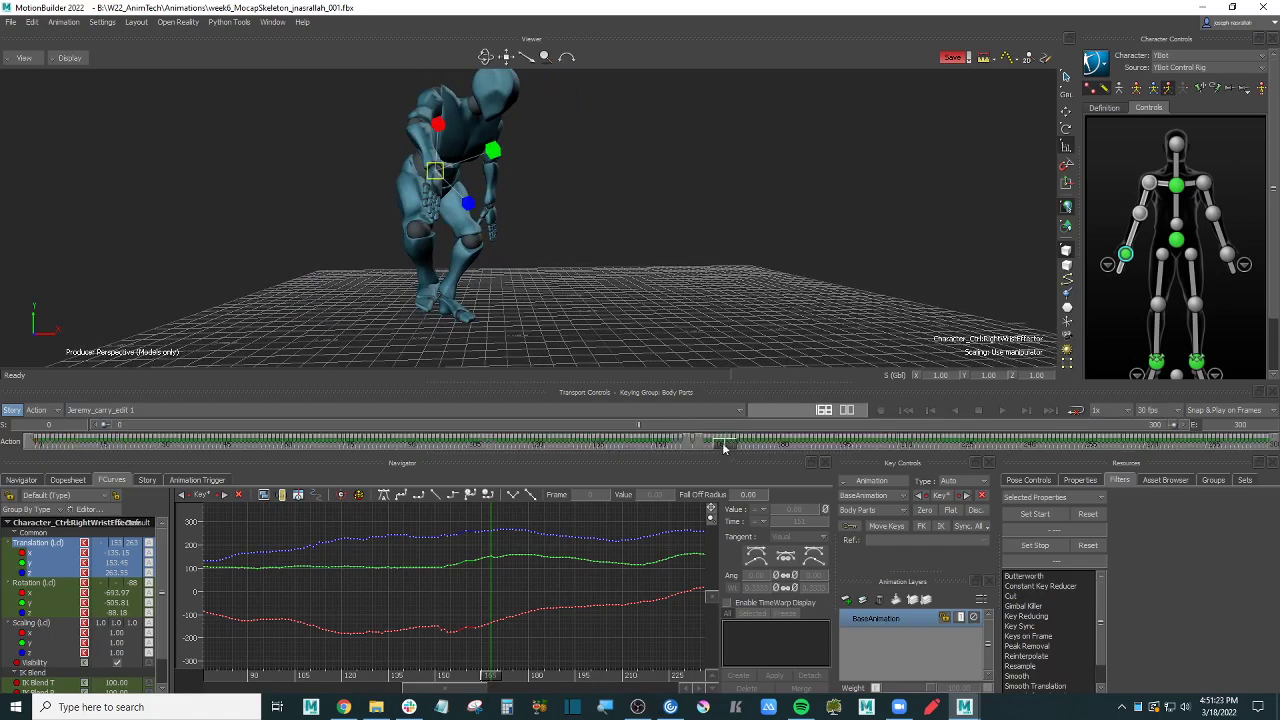
drag(724, 447, 681, 447)
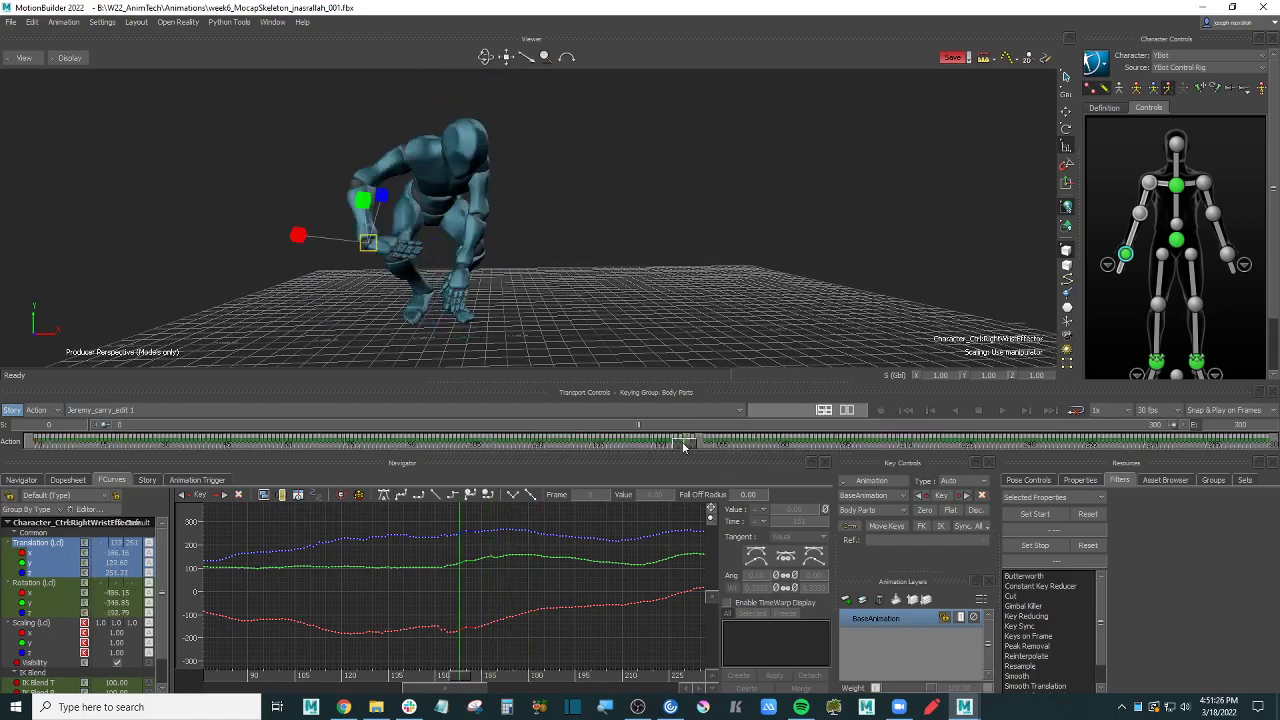
Step: Clear the selection, play the whole animation from frame 0 to examine the cleaned-up motion from several angles, and return to the start
click(908, 412)
click(731, 288)
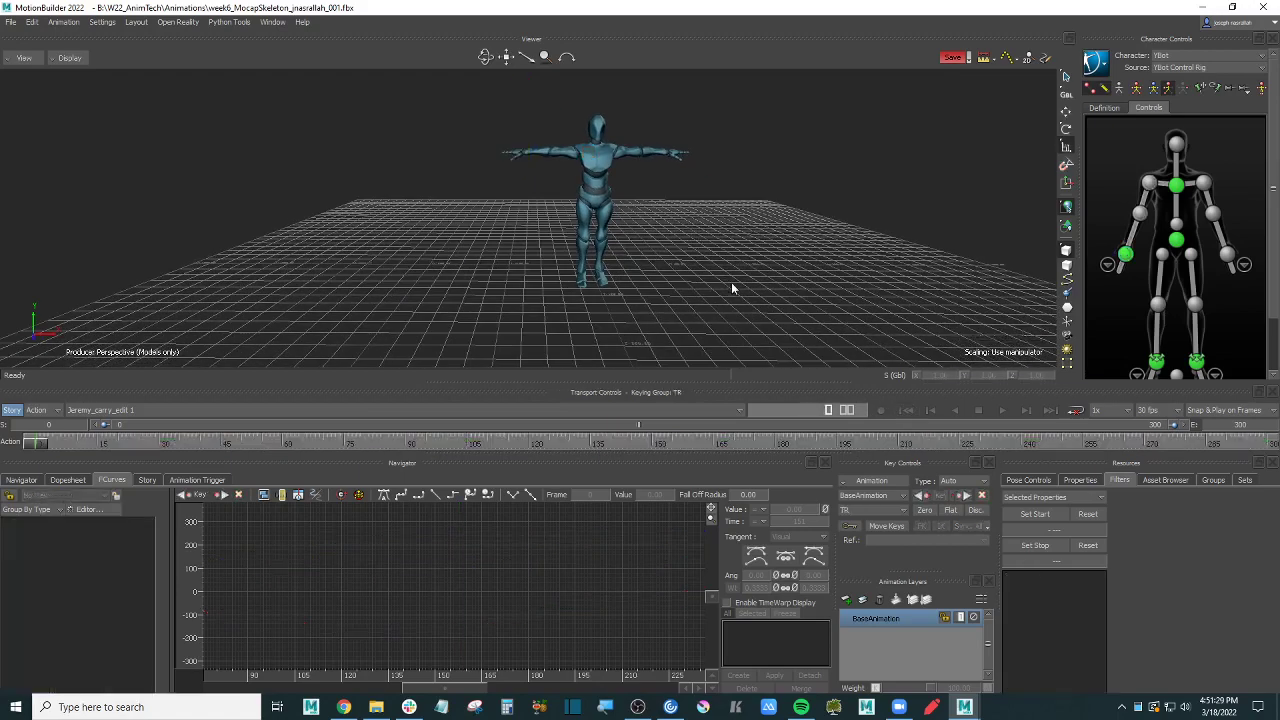
key(space)
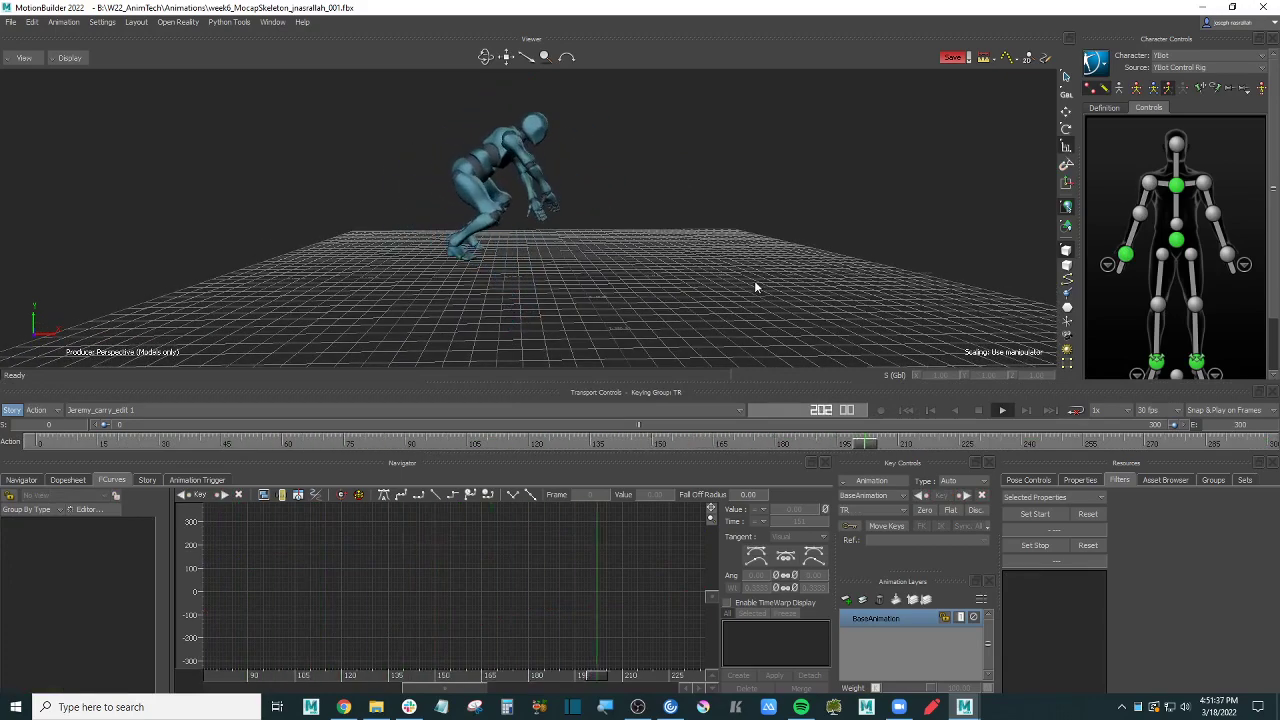
alt+drag(559, 272, 629, 281)
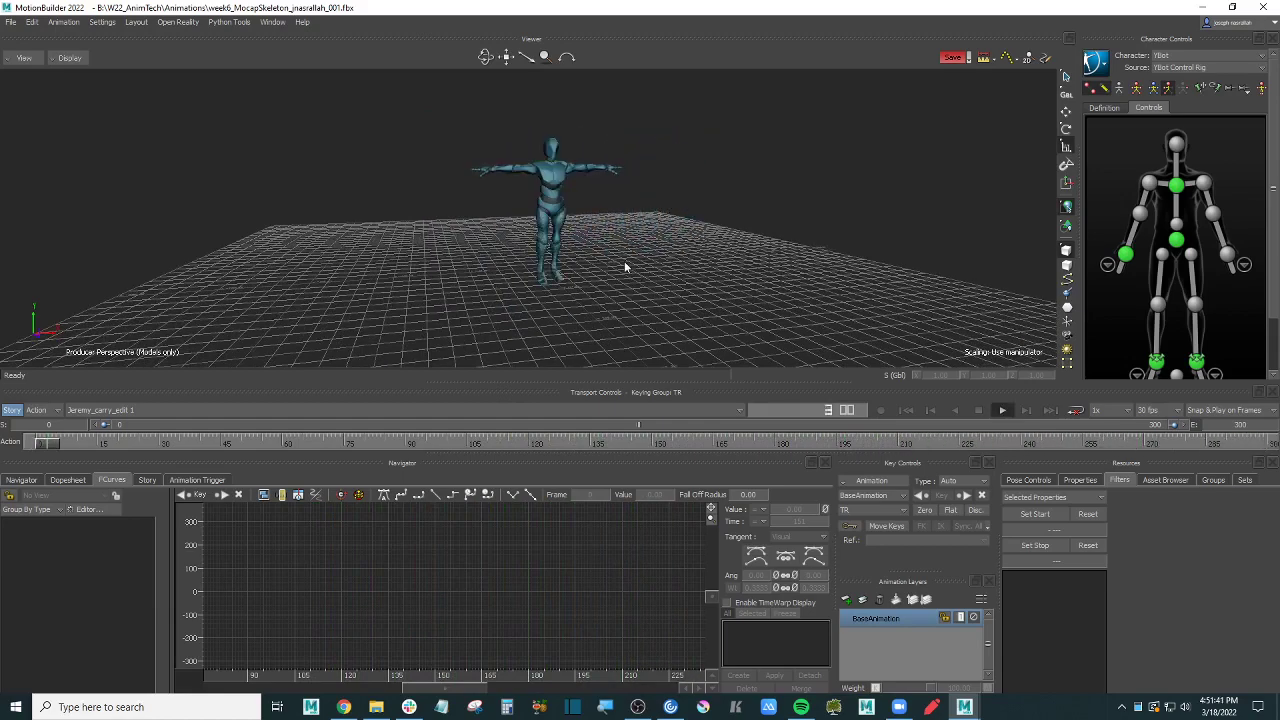
alt+drag(586, 262, 633, 257)
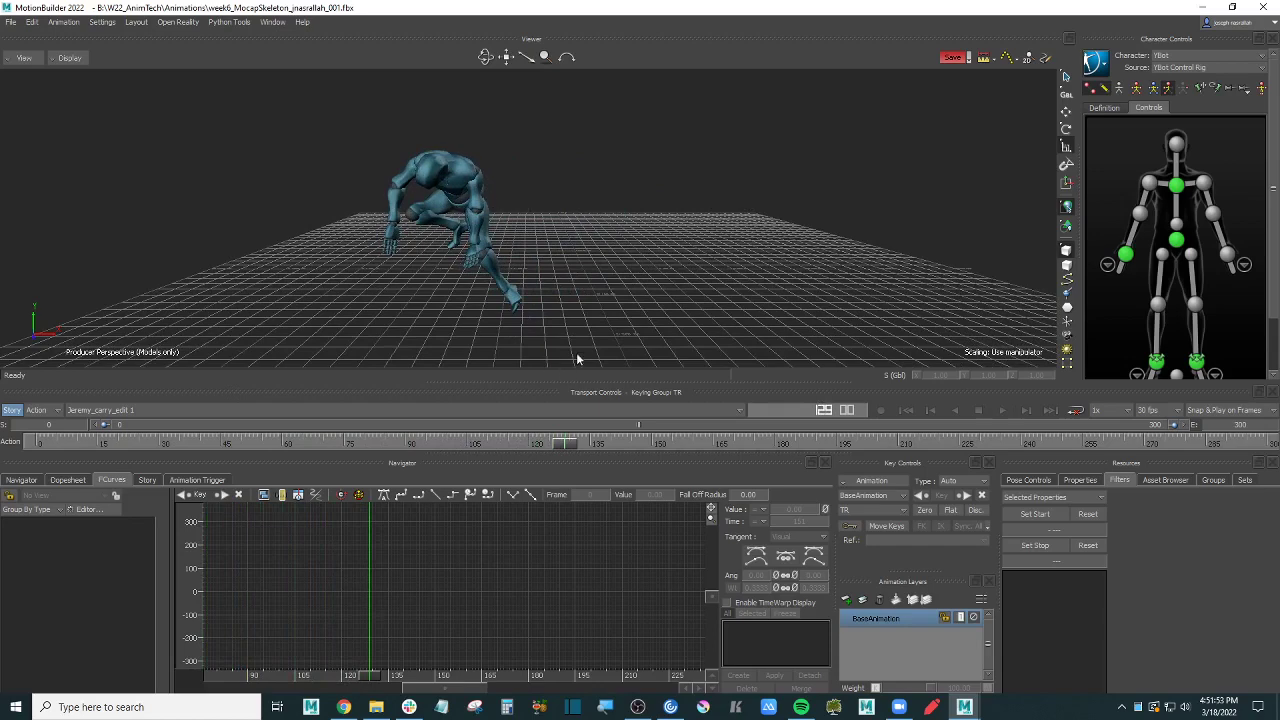
key(space)
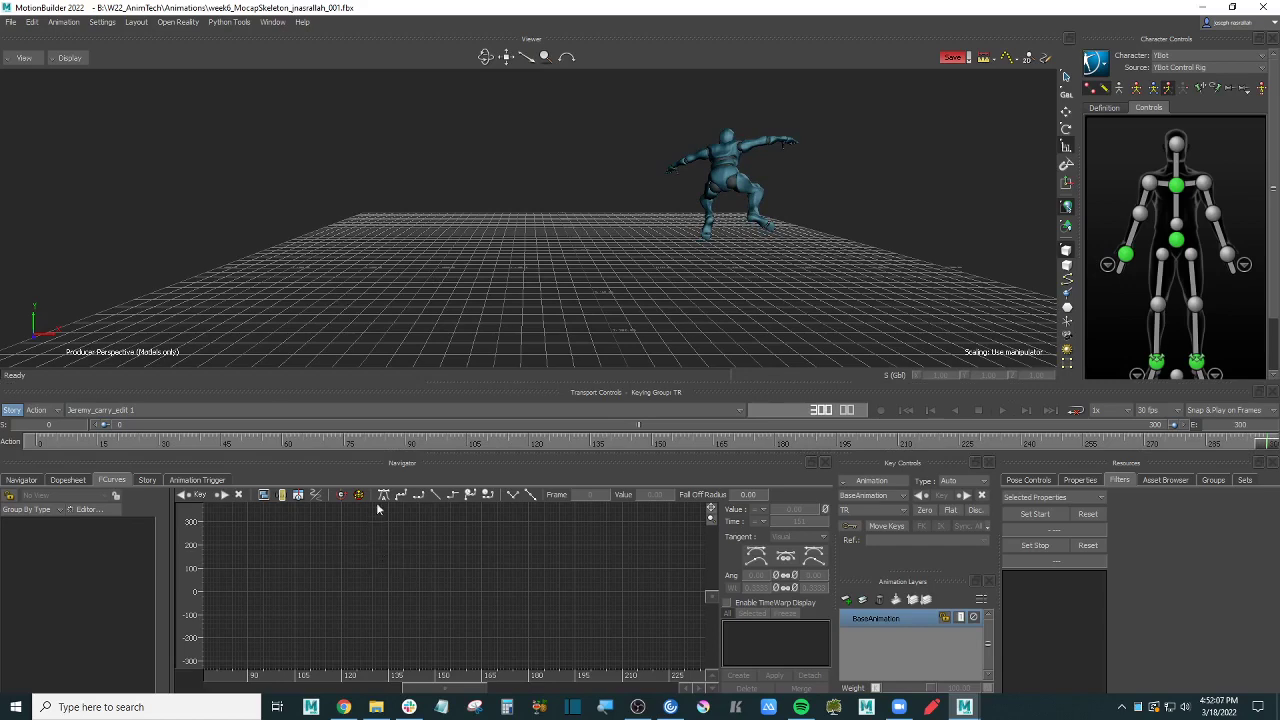
click(907, 411)
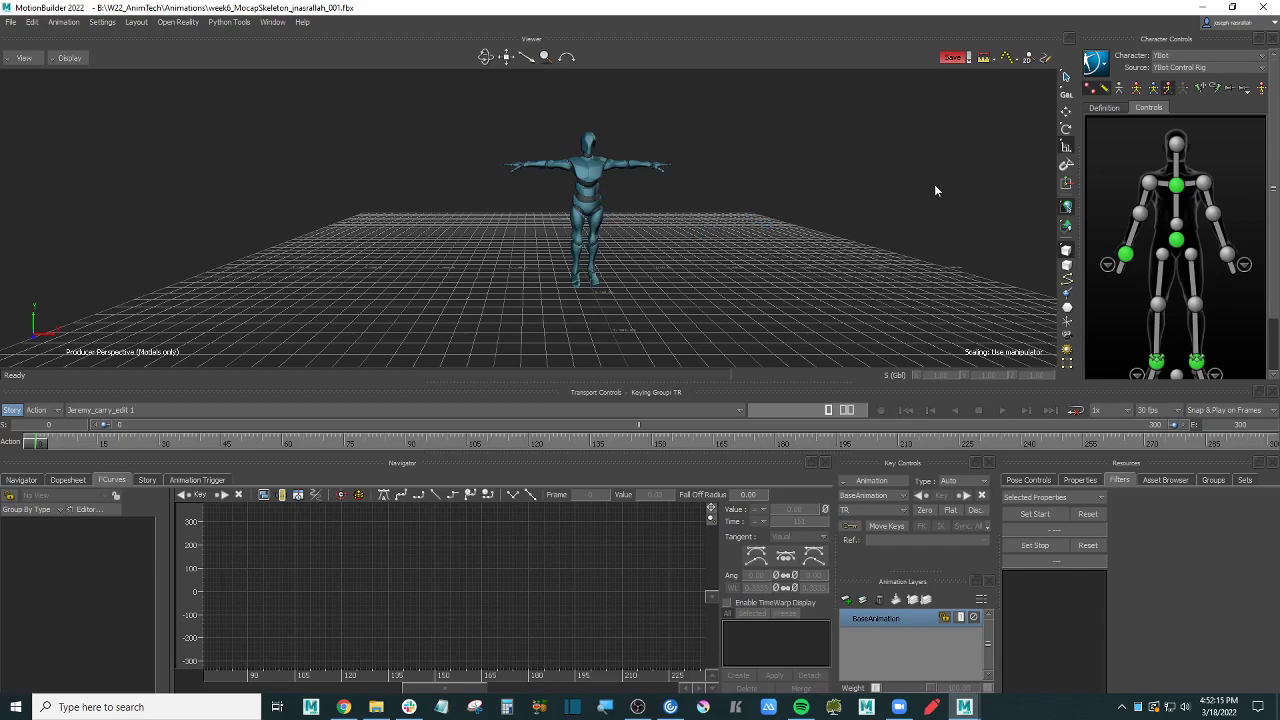
Step: Bake (plot) the YBot control rig animation to the skeleton
click(1100, 63)
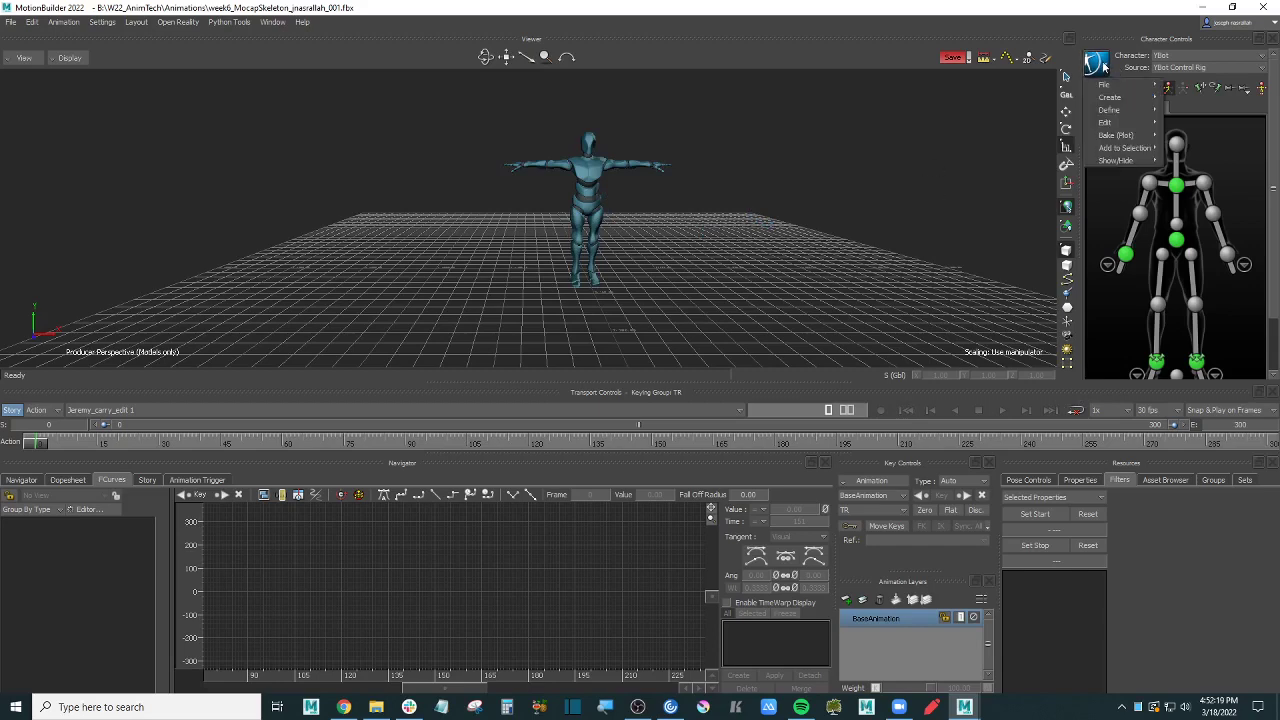
mouse_move(1148, 138)
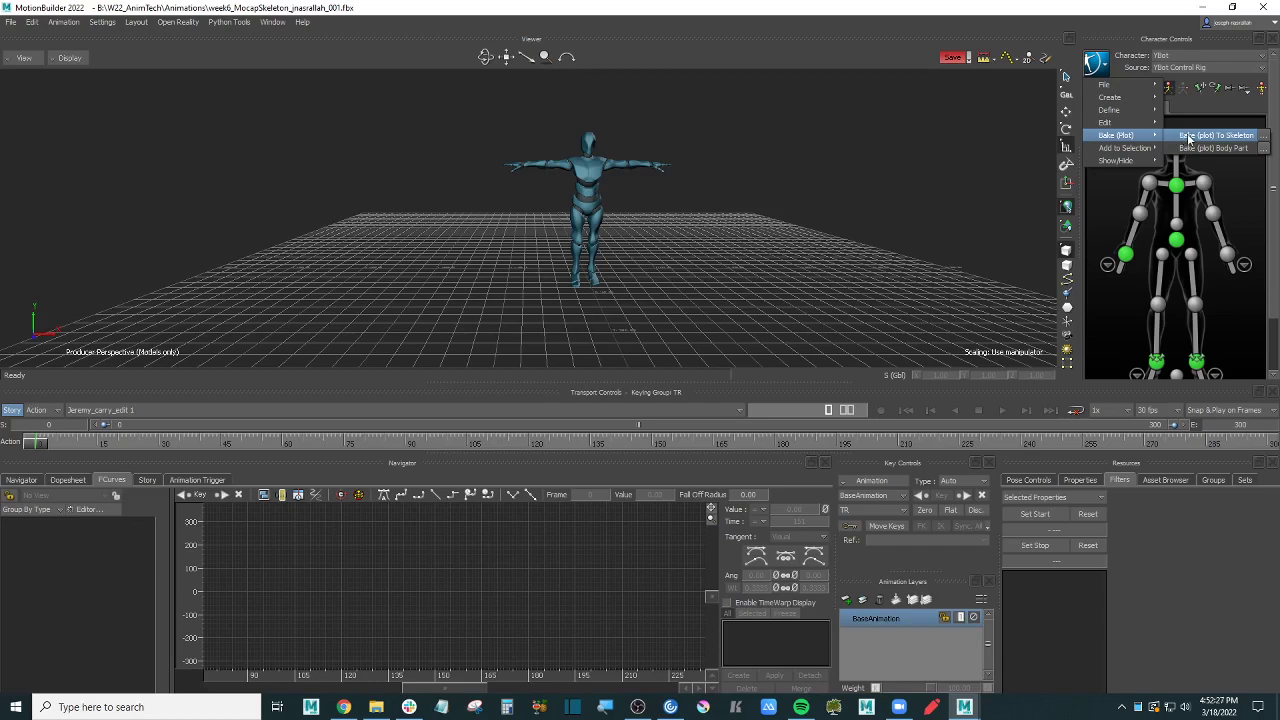
click(1188, 136)
click(1177, 146)
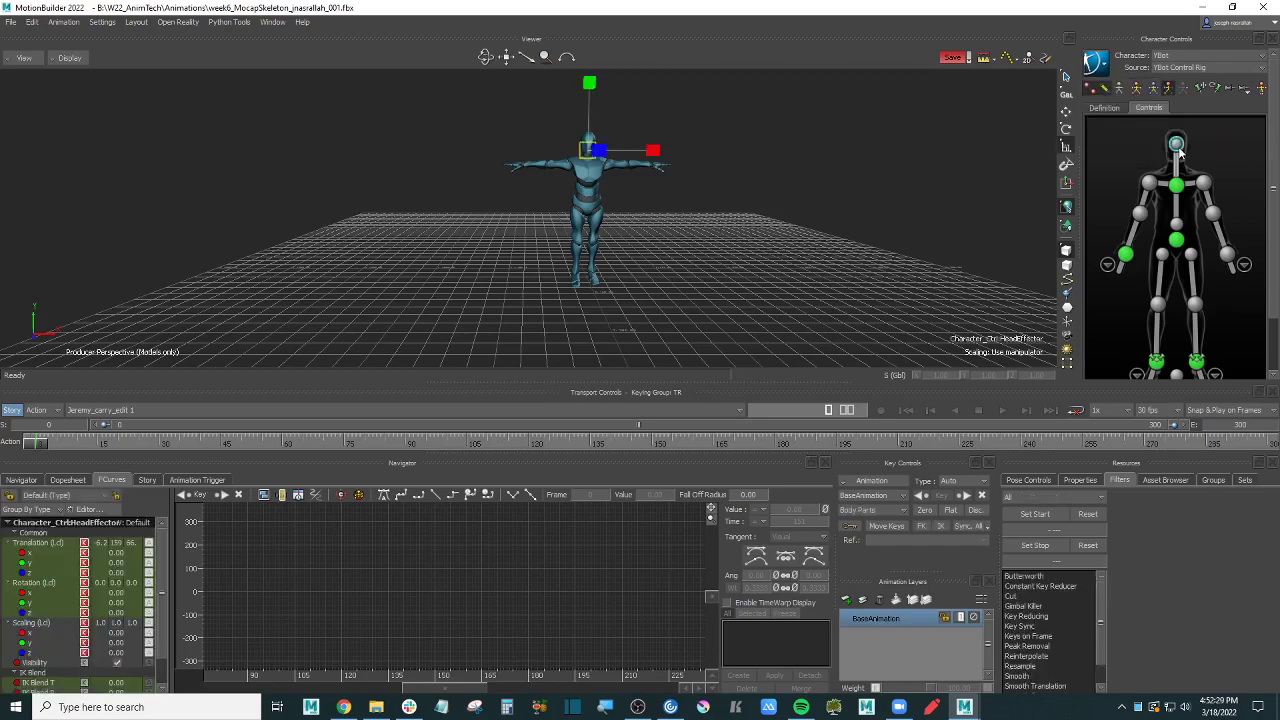
click(1096, 62)
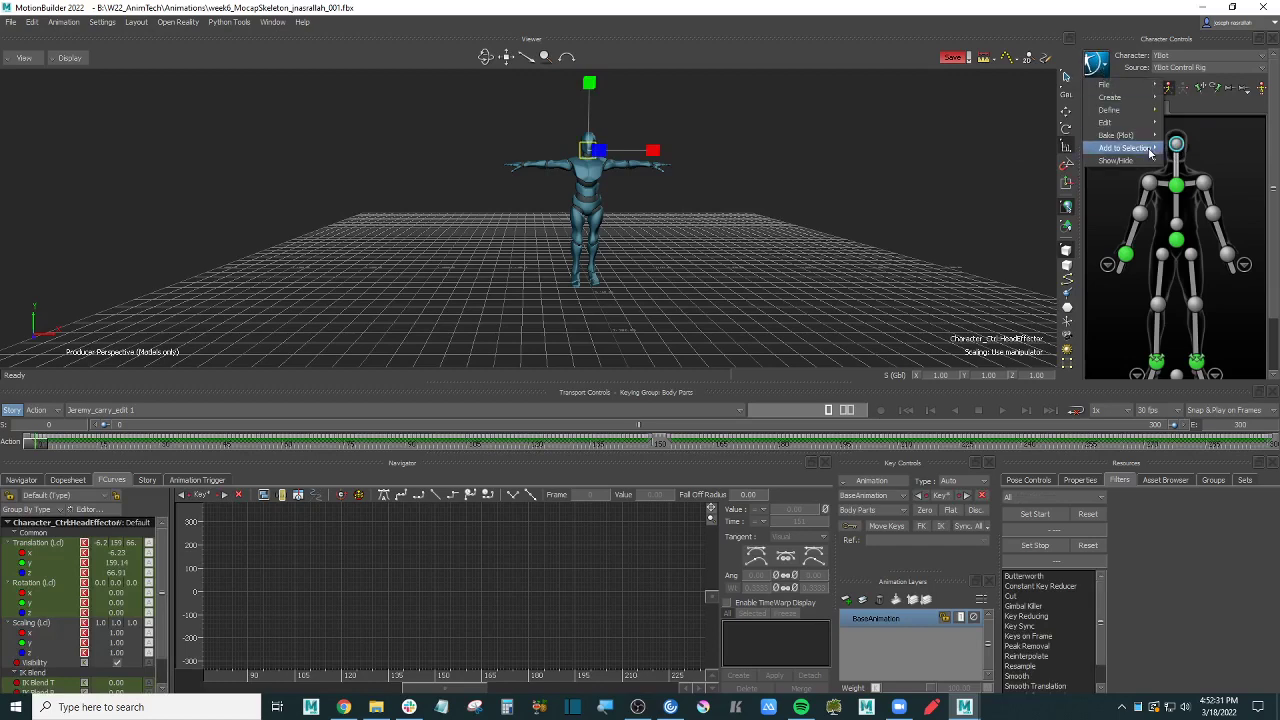
mouse_move(1147, 139)
click(1213, 135)
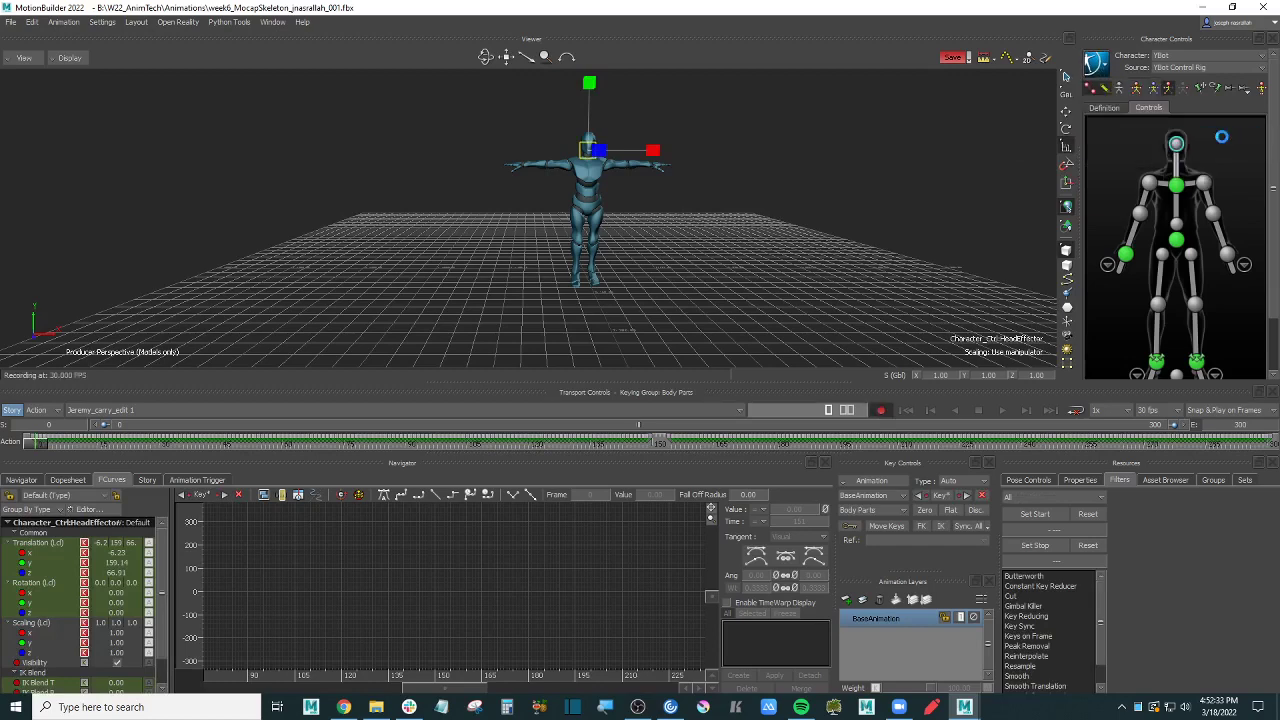
Step: Bake (plot) the YBot character's skeleton animation back to its control rig
click(1100, 64)
mouse_move(1116, 135)
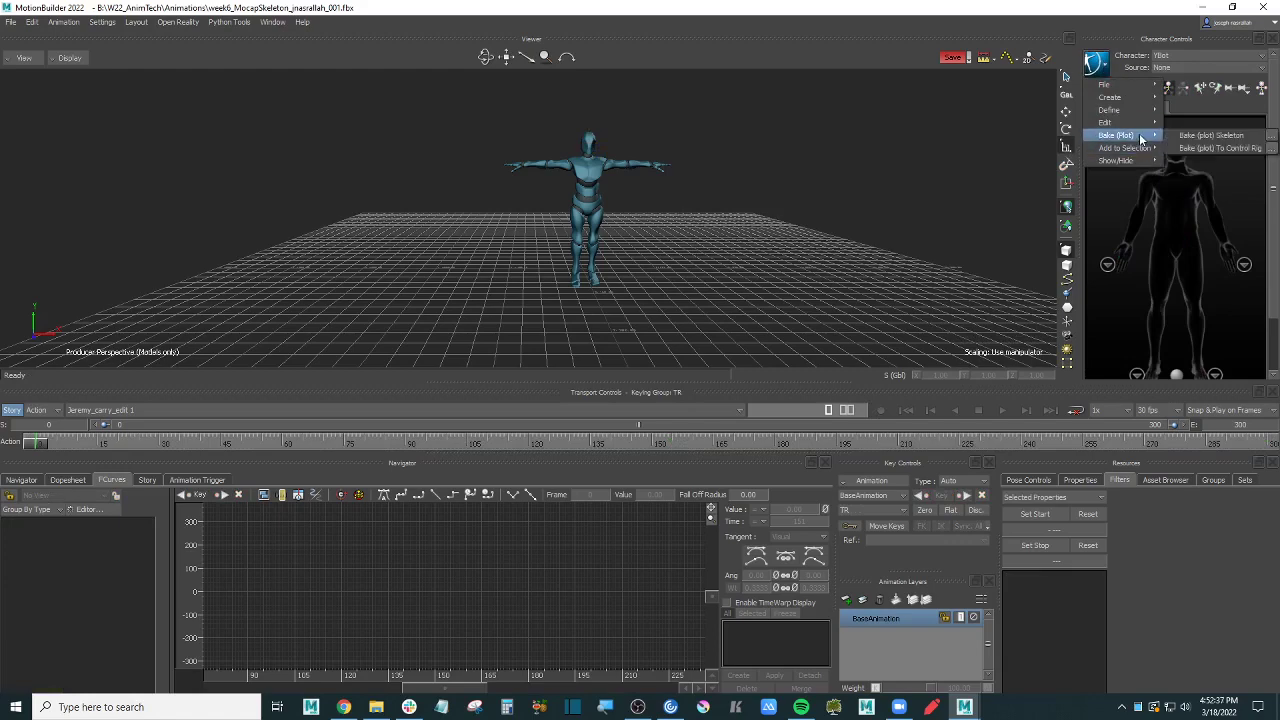
click(1219, 148)
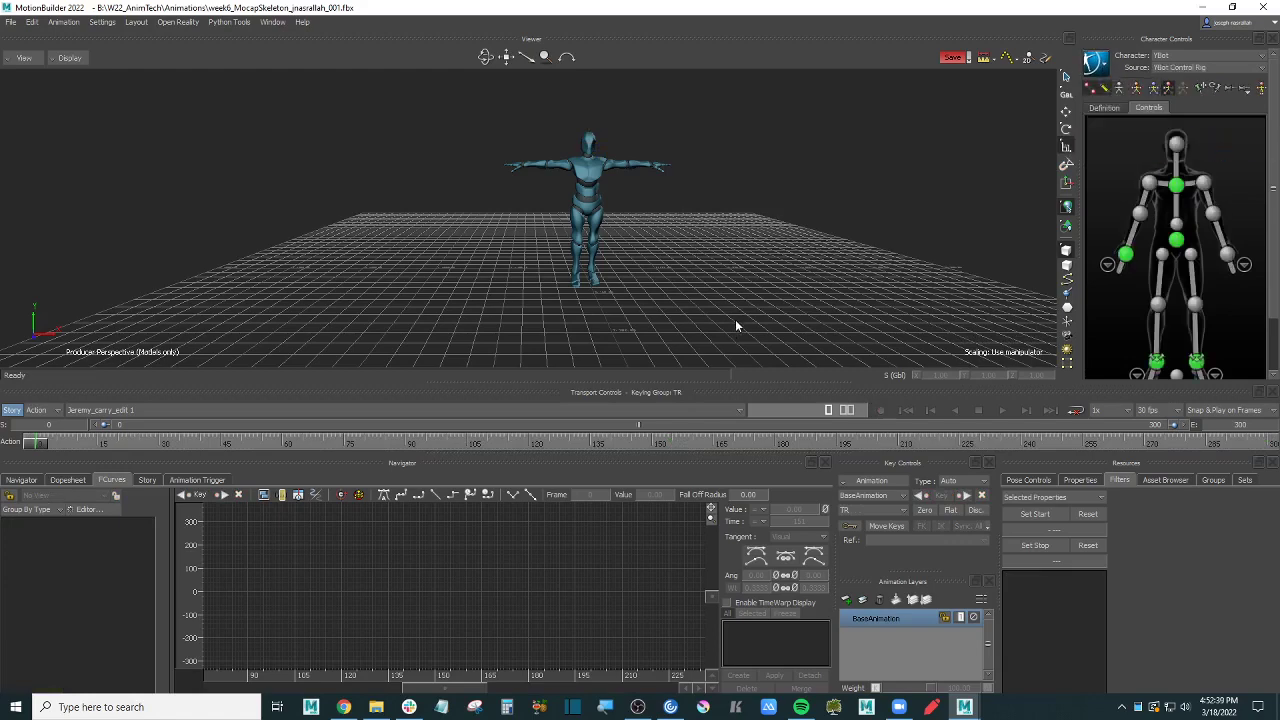
Step: Inspect the right shoulder effector's keys, deselect it, play the baked animation and return to the start
click(1149, 184)
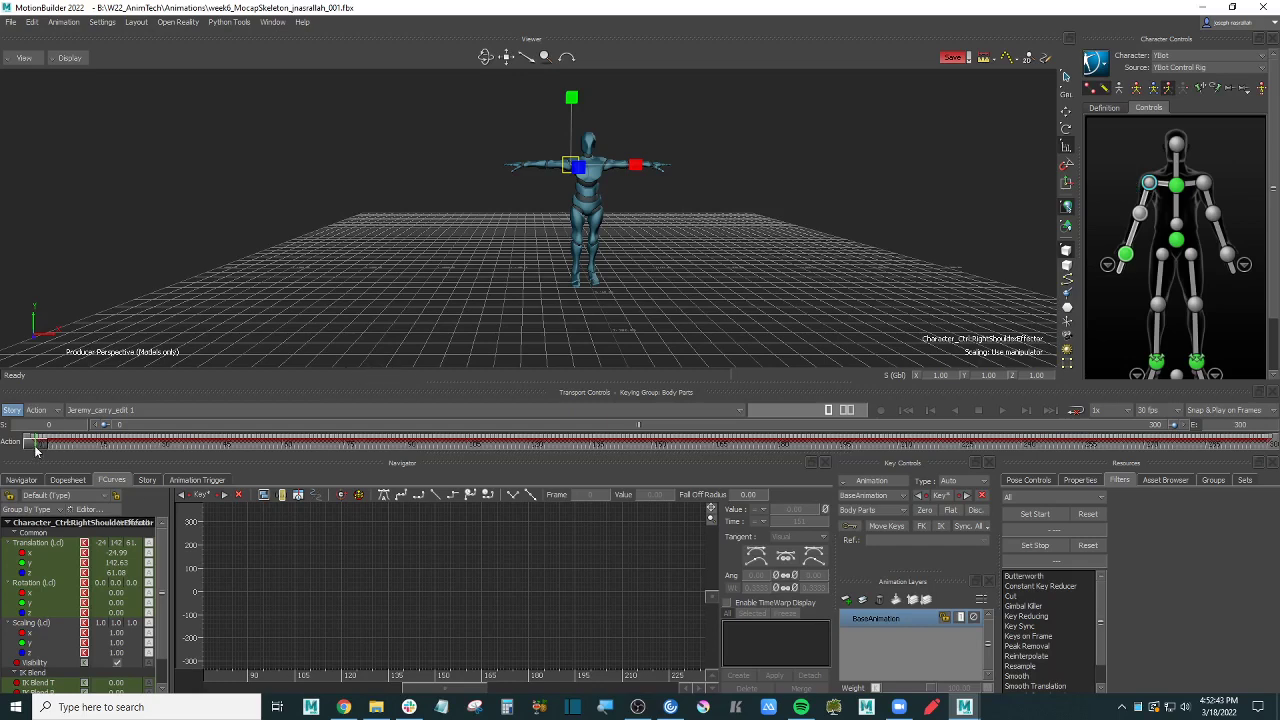
mouse_move(36, 444)
mouse_down()
mouse_move(62, 444)
mouse_move(20, 444)
mouse_move(200, 446)
mouse_move(16, 440)
mouse_up()
click(826, 335)
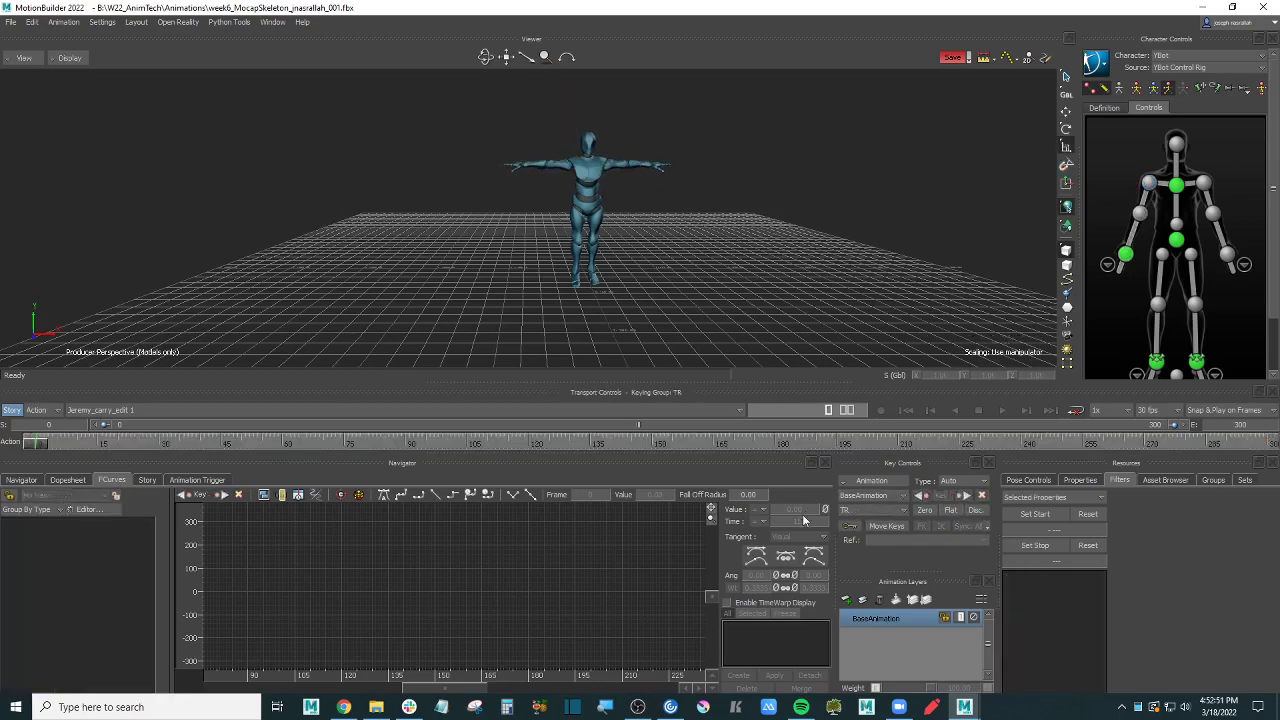
click(1001, 413)
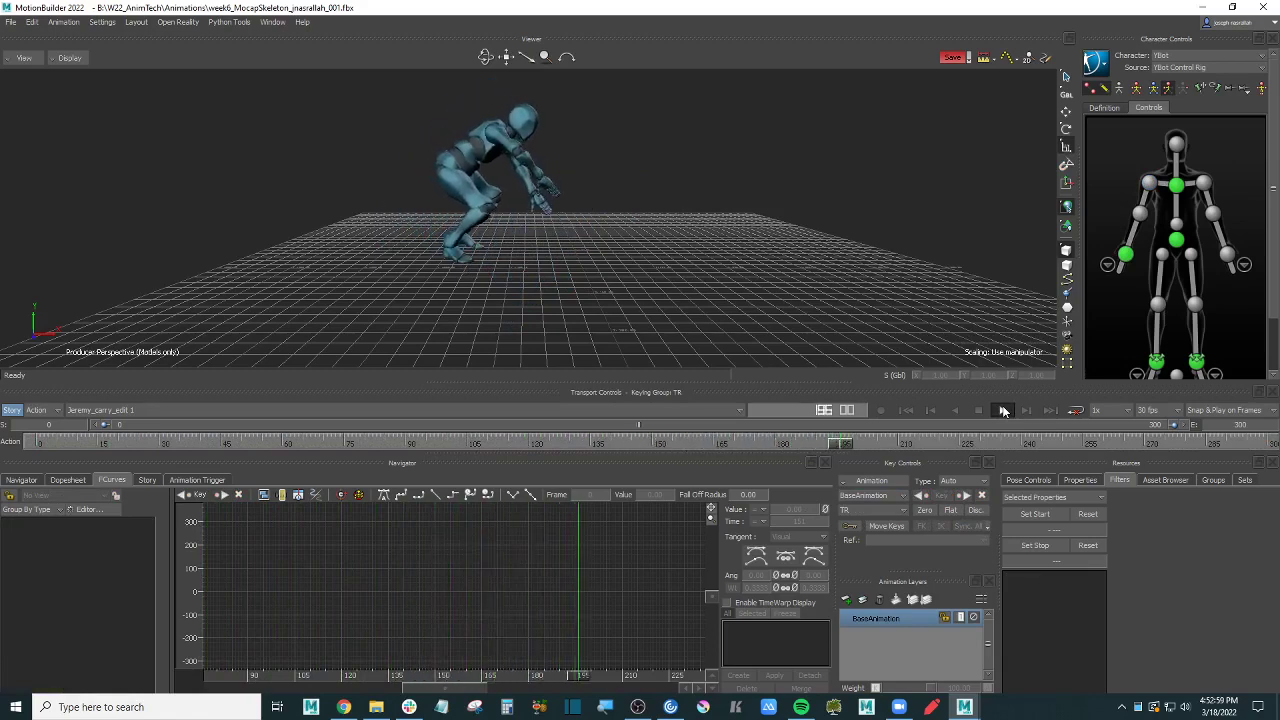
click(1005, 411)
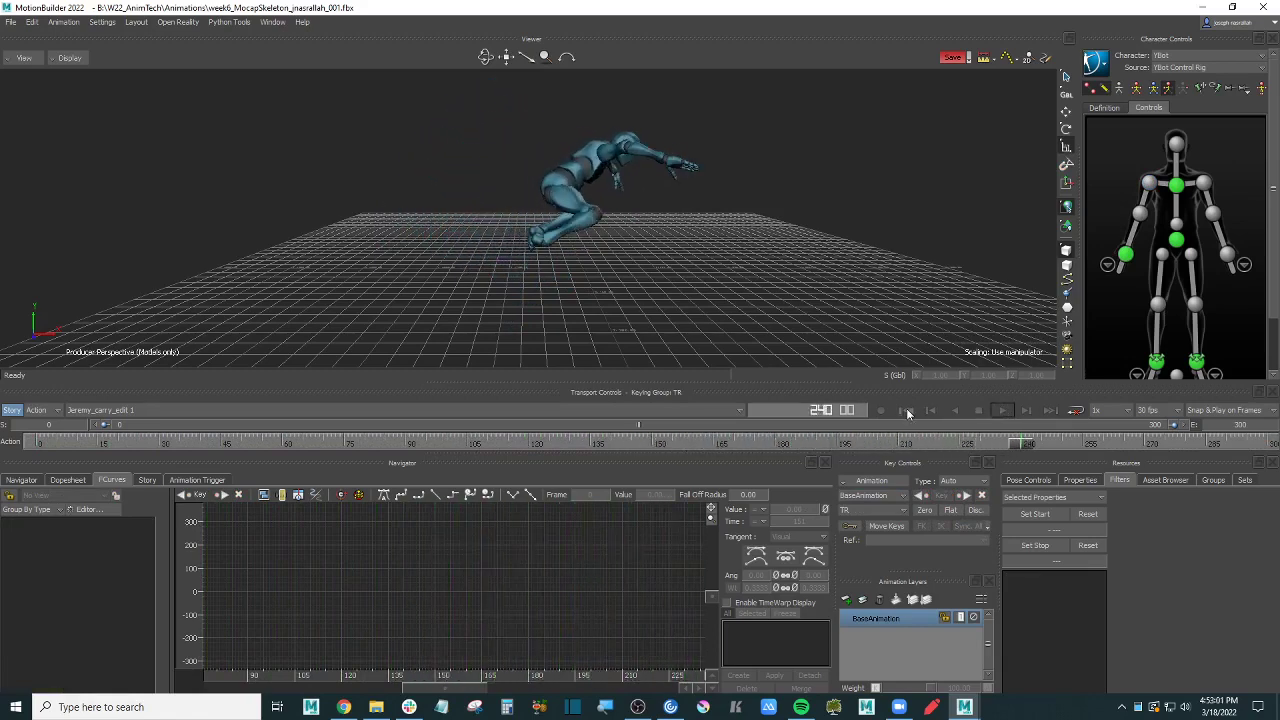
click(906, 410)
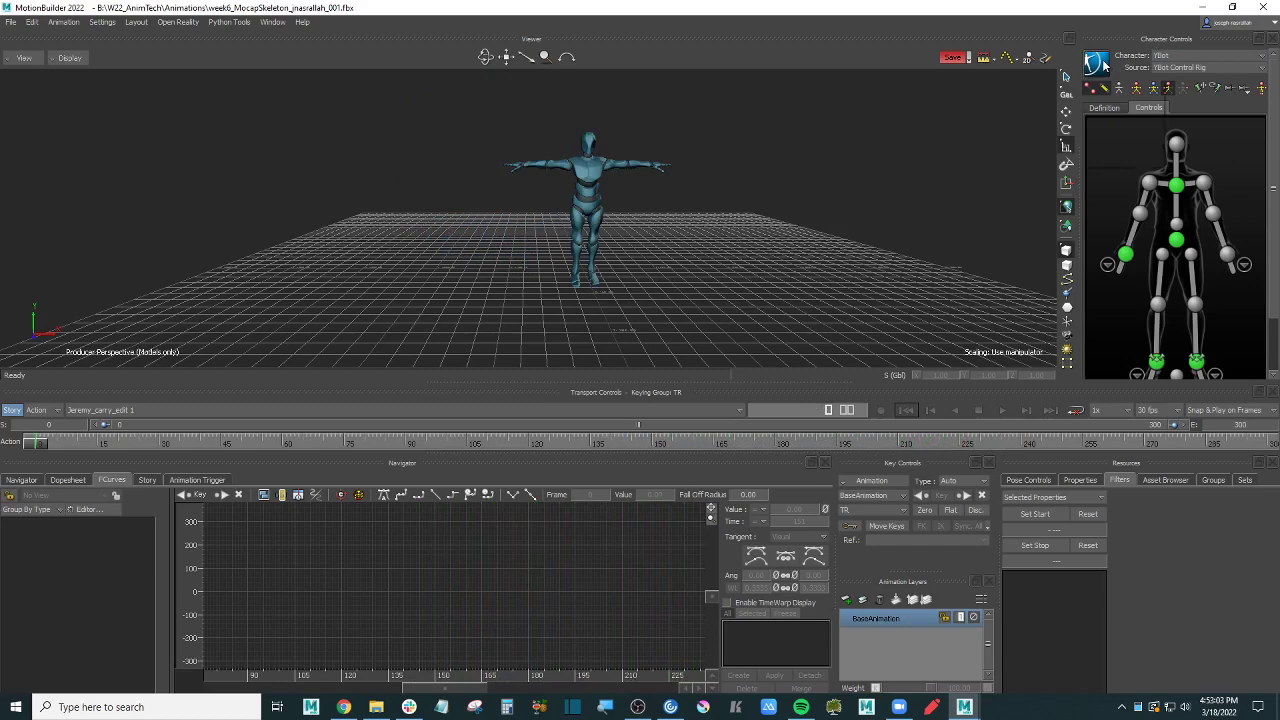
click(1103, 63)
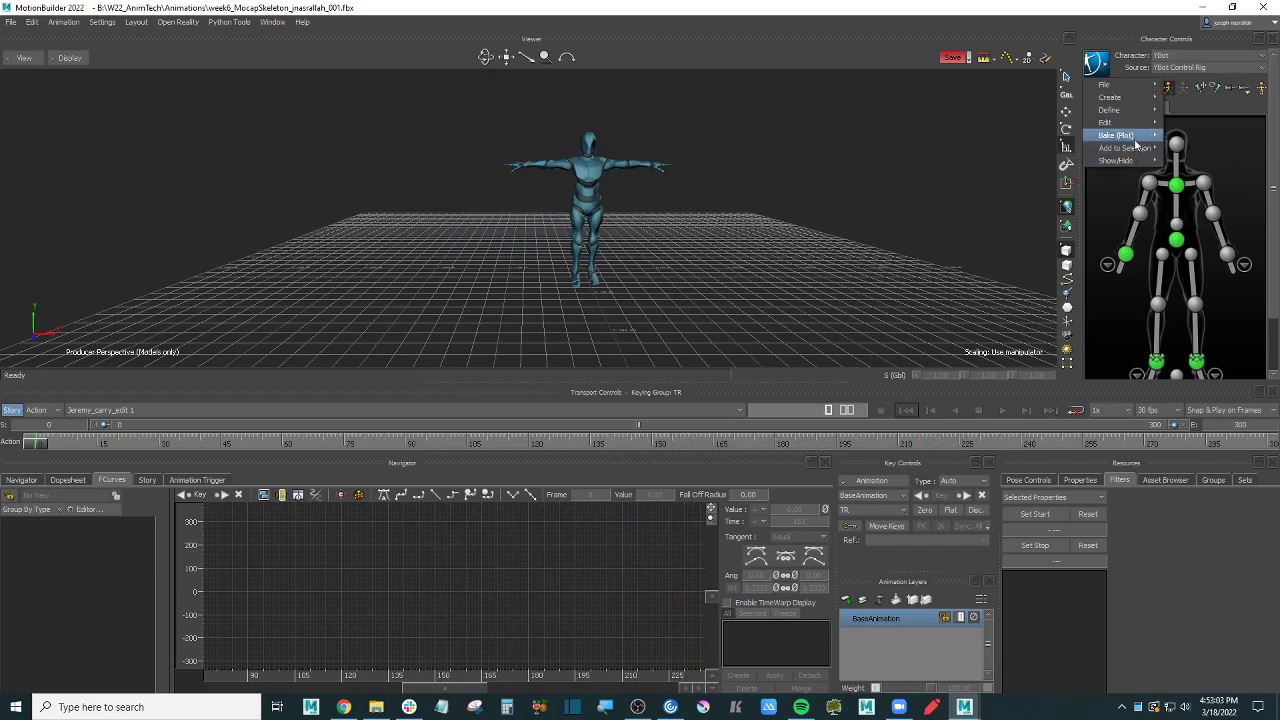
mouse_move(1138, 137)
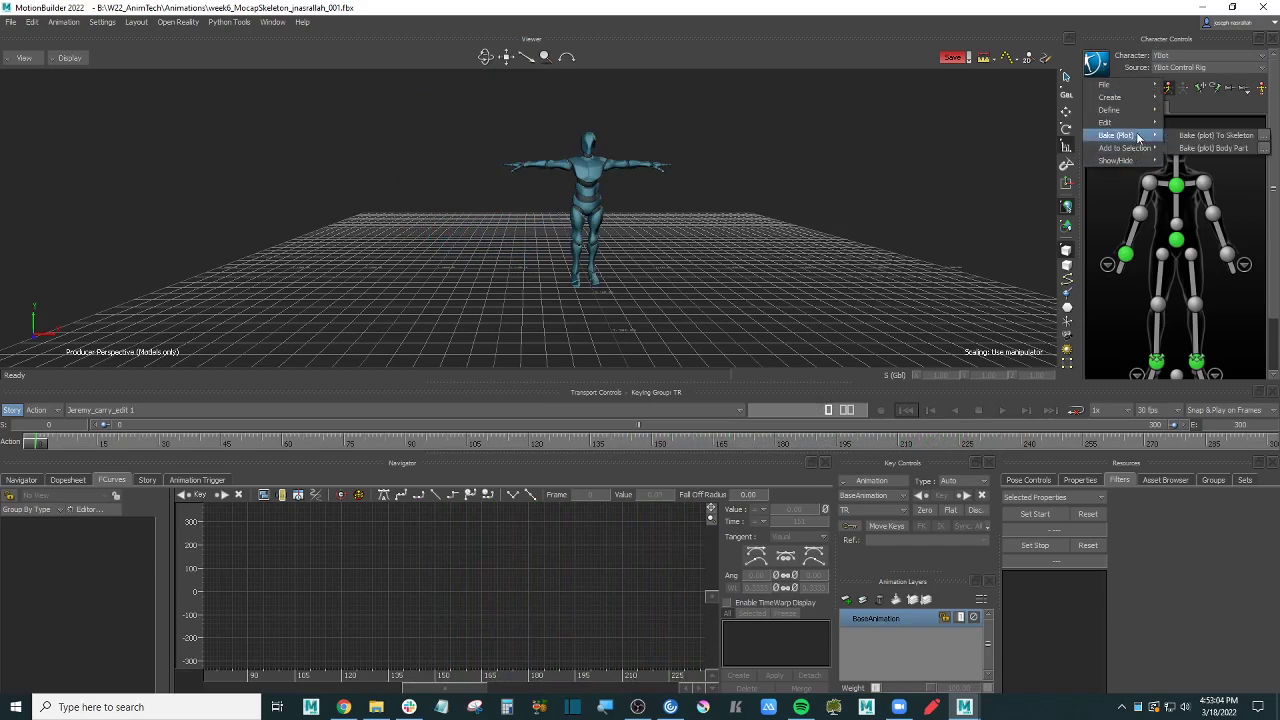
click(844, 165)
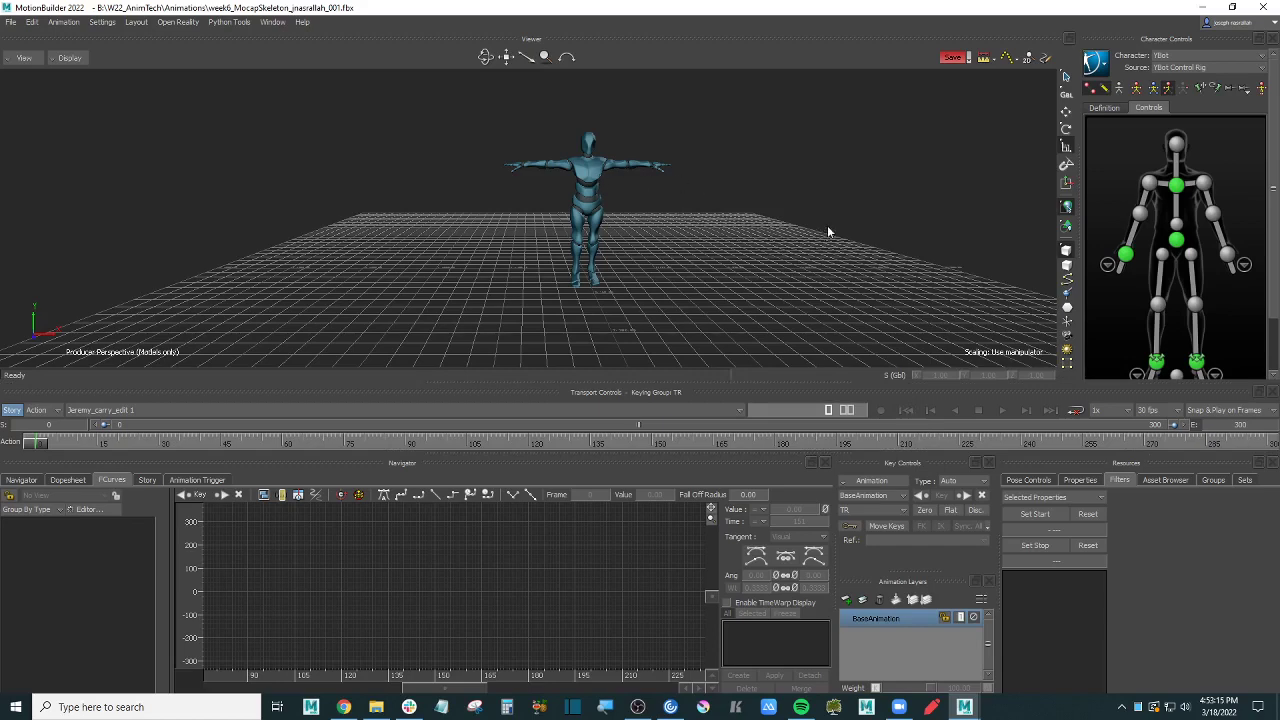
Step: Start saving the YBot character animation and browse to the Animations folder inside W22_AnimTech
click(1103, 65)
mouse_move(1108, 86)
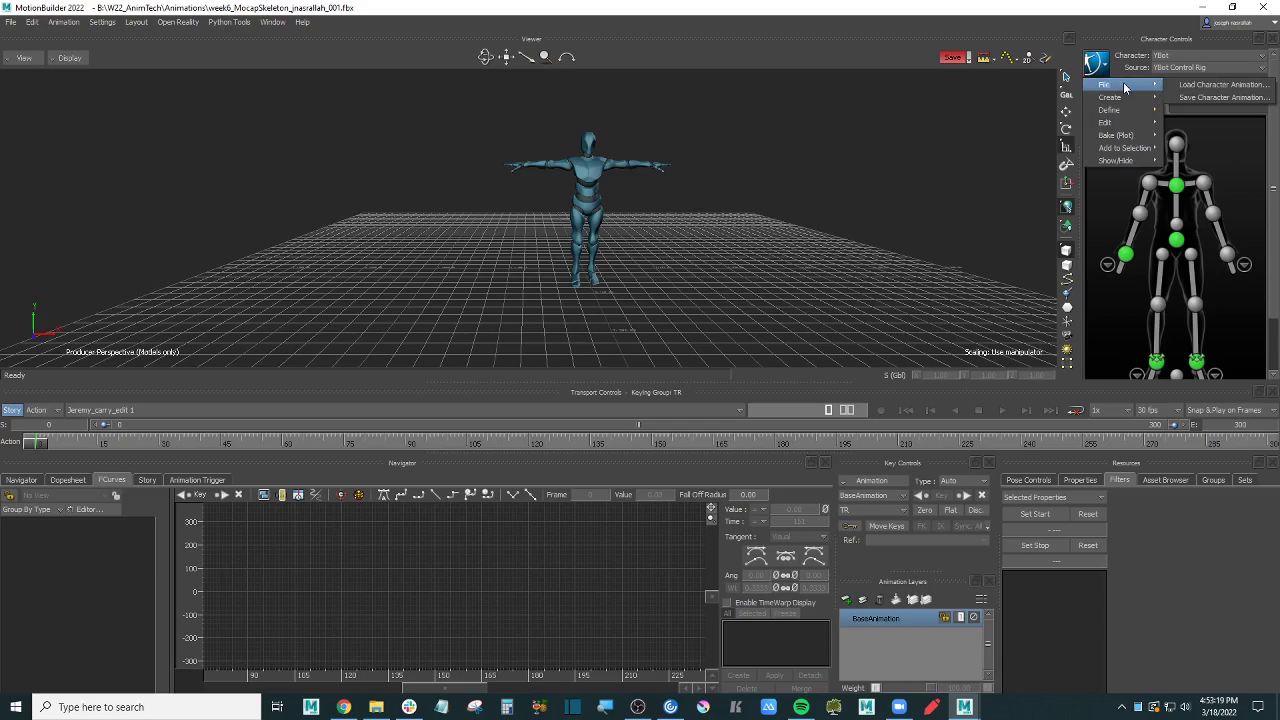
click(1218, 101)
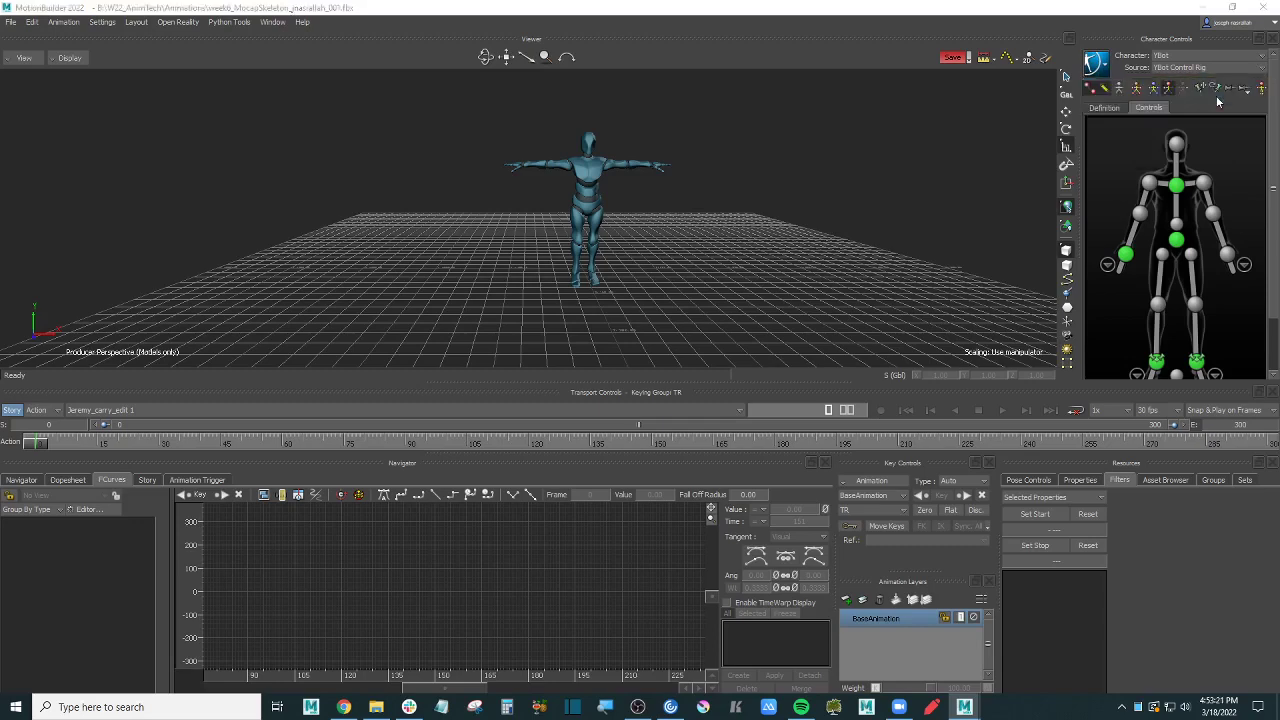
drag(649, 156, 818, 126)
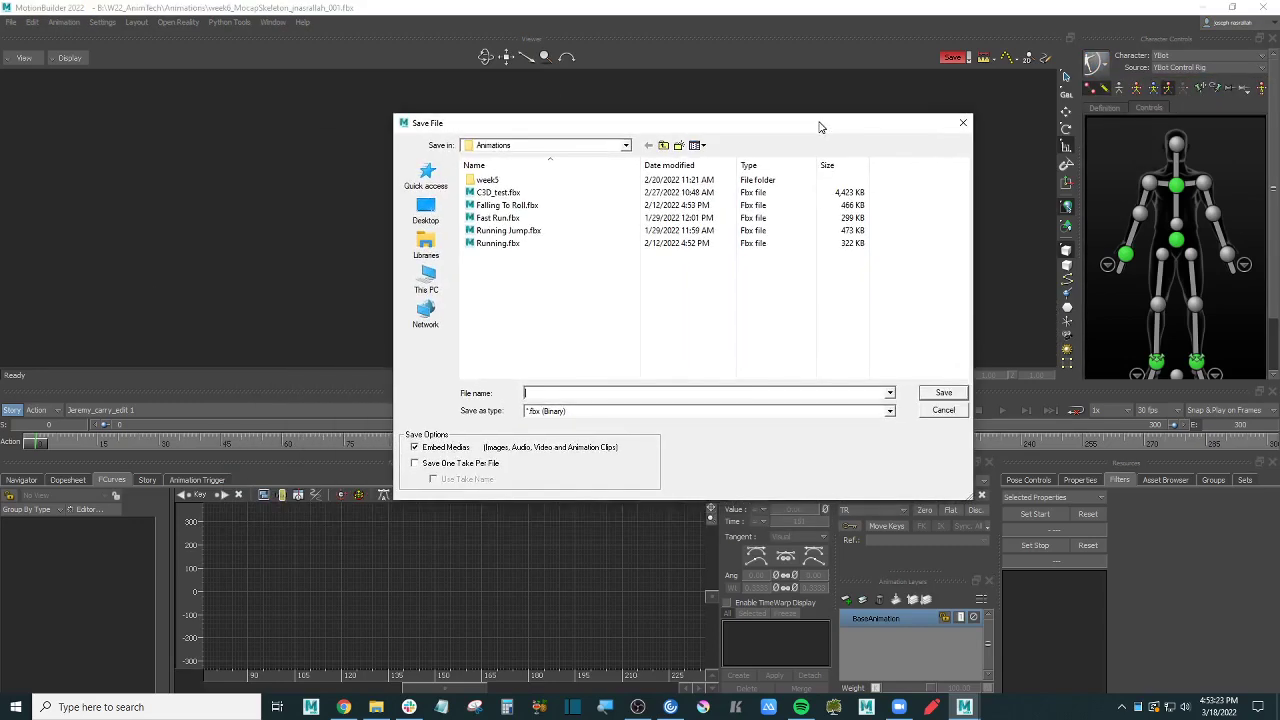
click(664, 146)
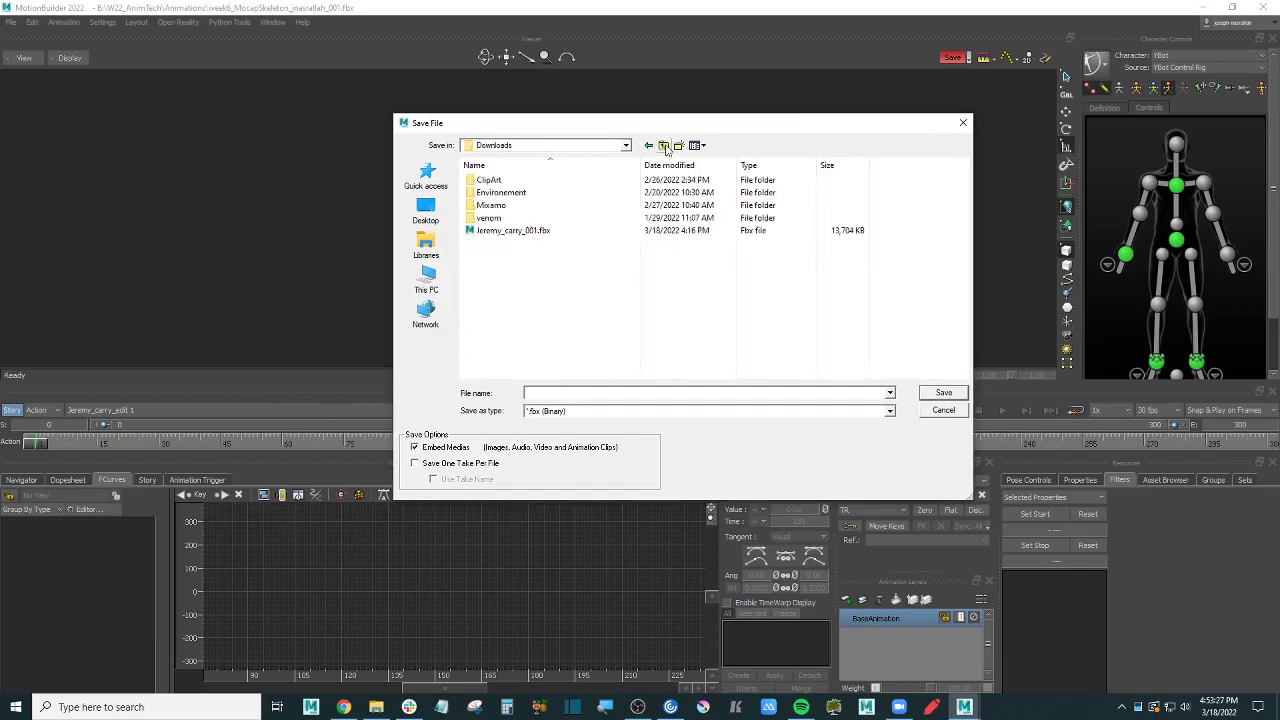
click(664, 146)
double_click(500, 180)
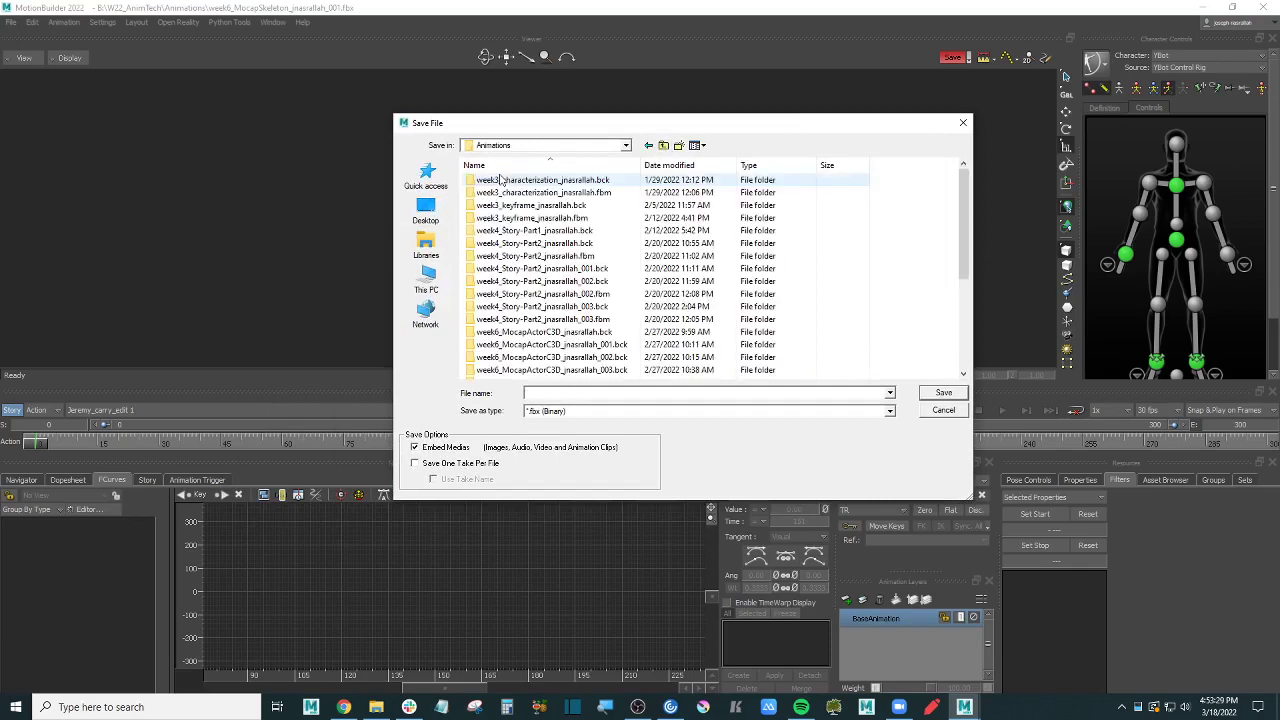
scroll(590, 300, down, 5)
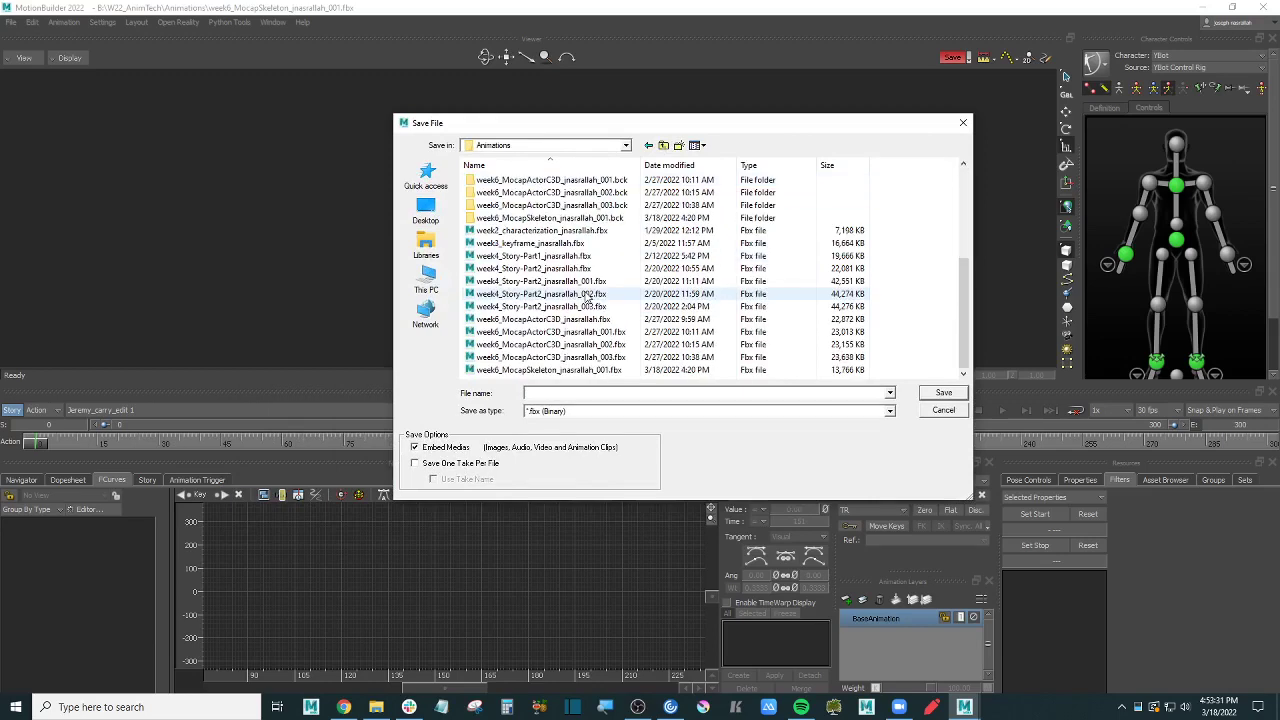
click(664, 146)
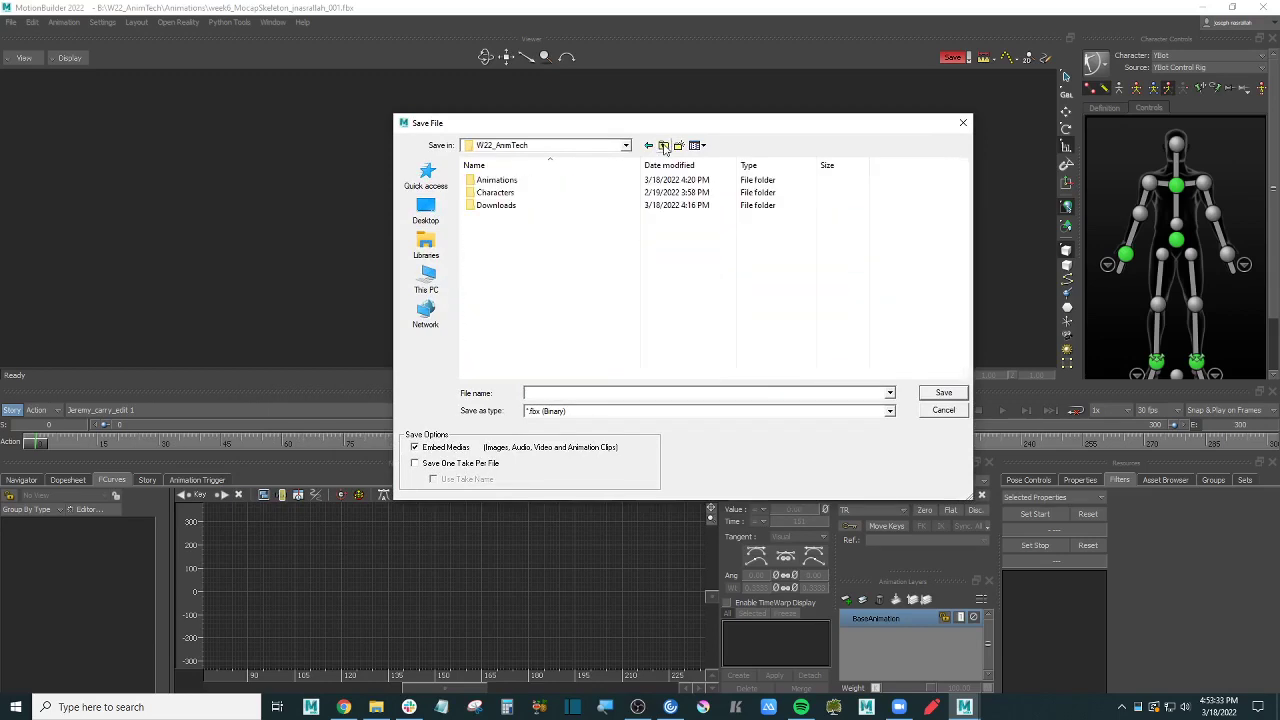
double_click(536, 181)
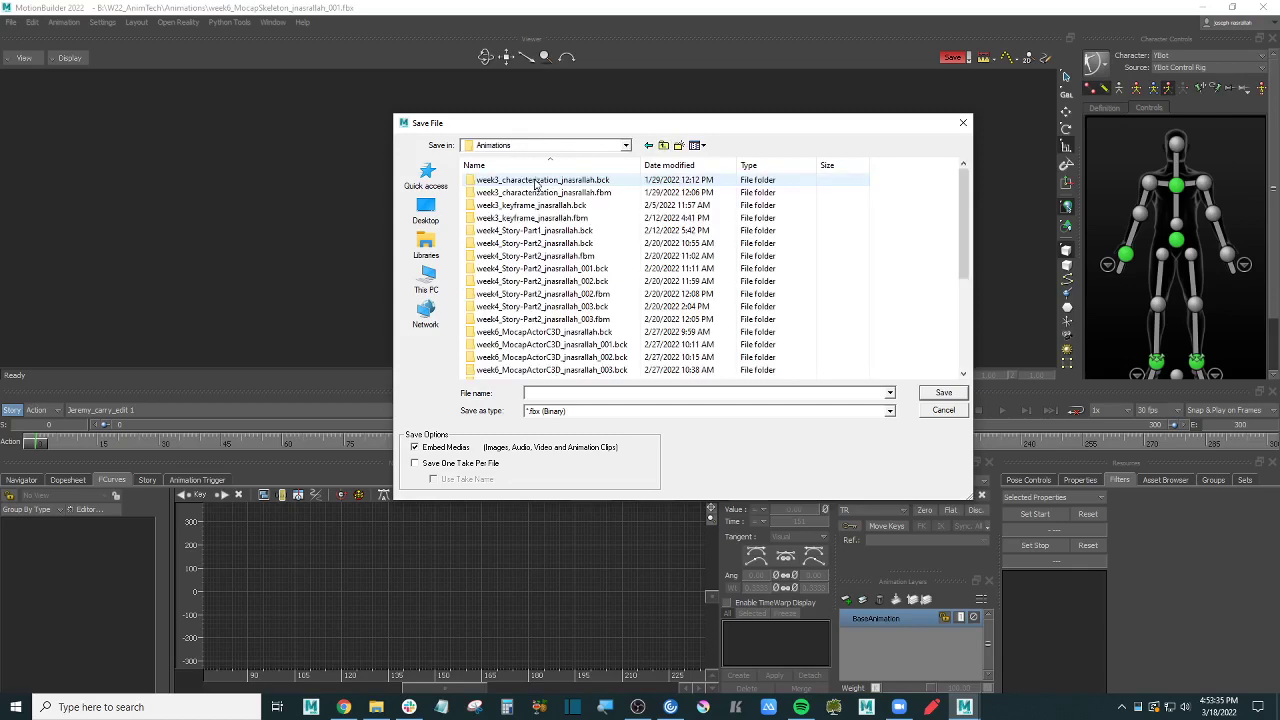
scroll(600, 250, down, 5)
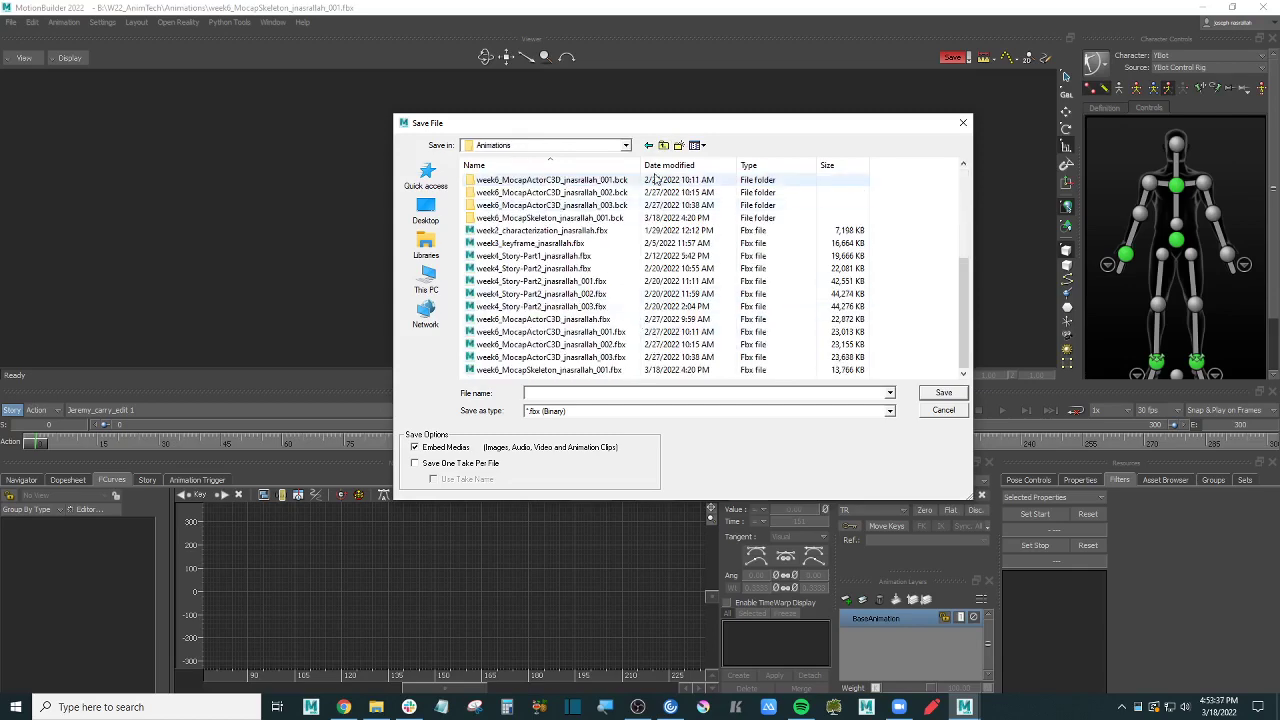
Step: Create a folder called Anim_CLIPS in the Animations folder and open it as the save location
click(679, 145)
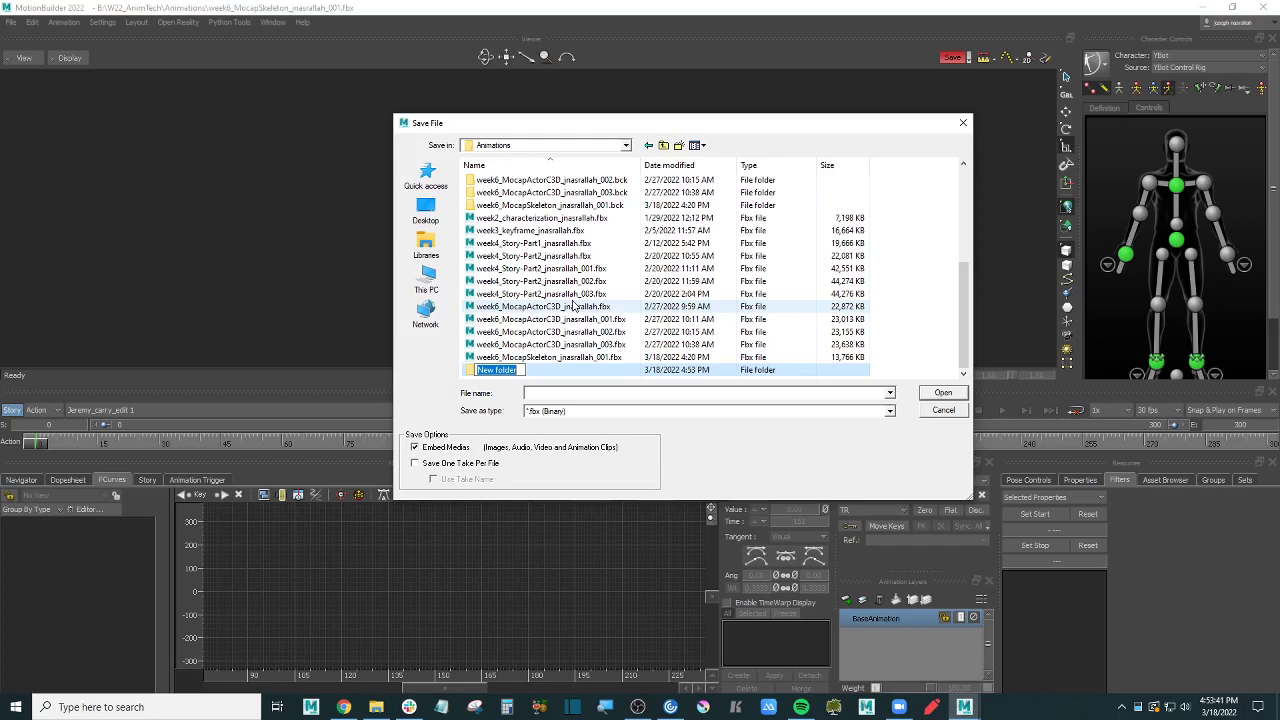
text(Anim)
key(BackSpace)
text(_CLIPS)
key(Return)
key(Return)
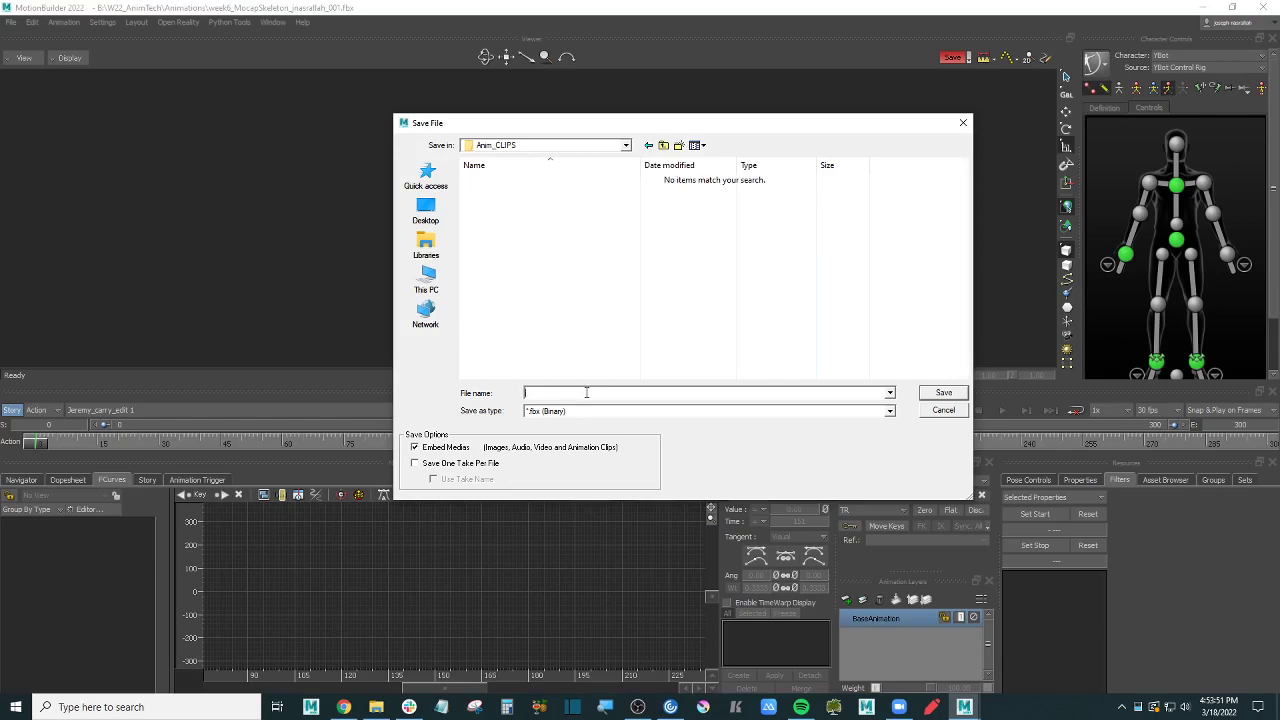
Step: Name the character animation file Jeremy_carry_001 and confirm the save
text(Jere)
text(my_C)
key(BackSpace)
text(carry_001)
key(Return)
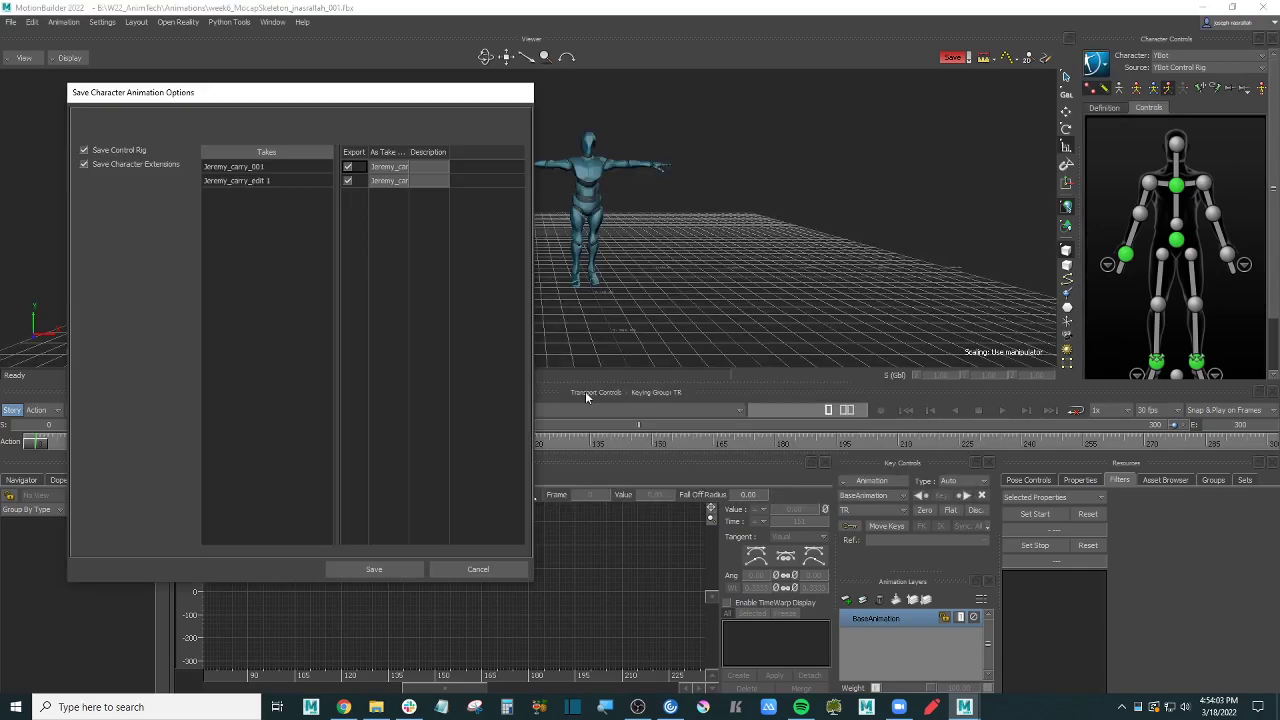
Step: Exclude the Jeremy_carry_001 take from the export and save the character animation with only the Jeremy_carry_edit 1 take
drag(326, 96, 419, 90)
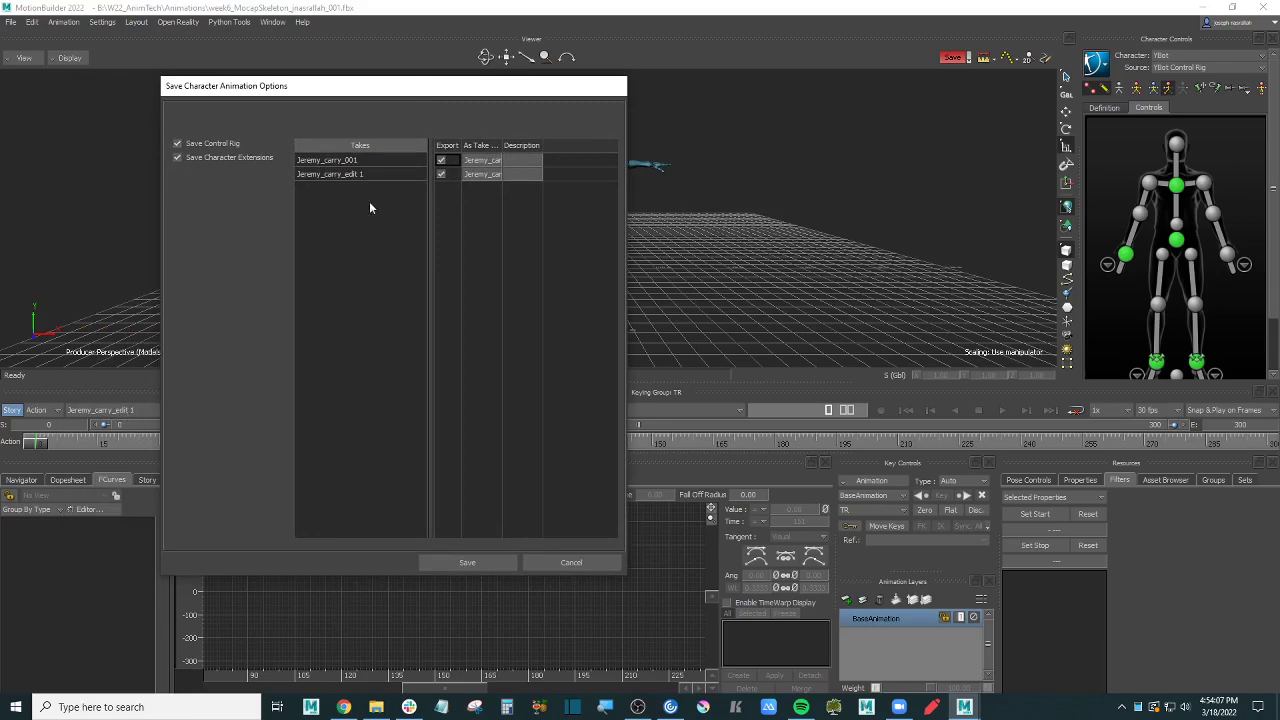
click(441, 161)
click(468, 563)
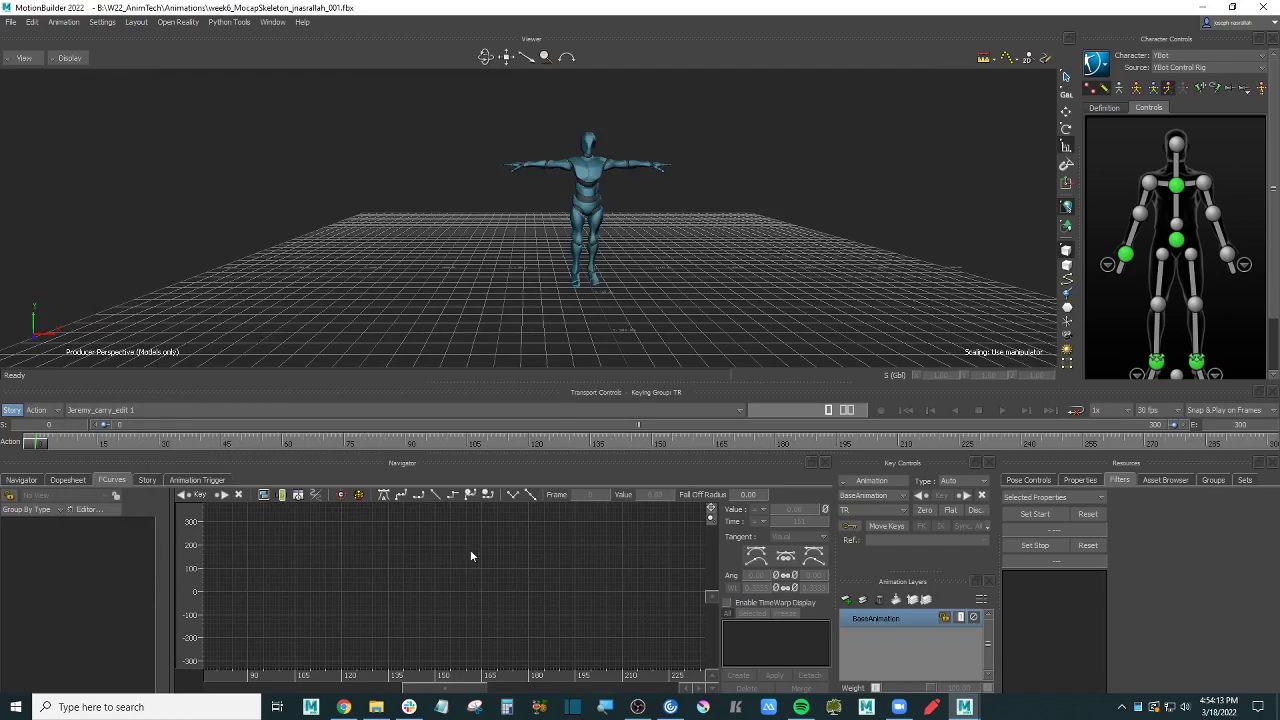
Step: Find the Pepe character among the Tutorials assets and select it
shift+drag(753, 246, 686, 251)
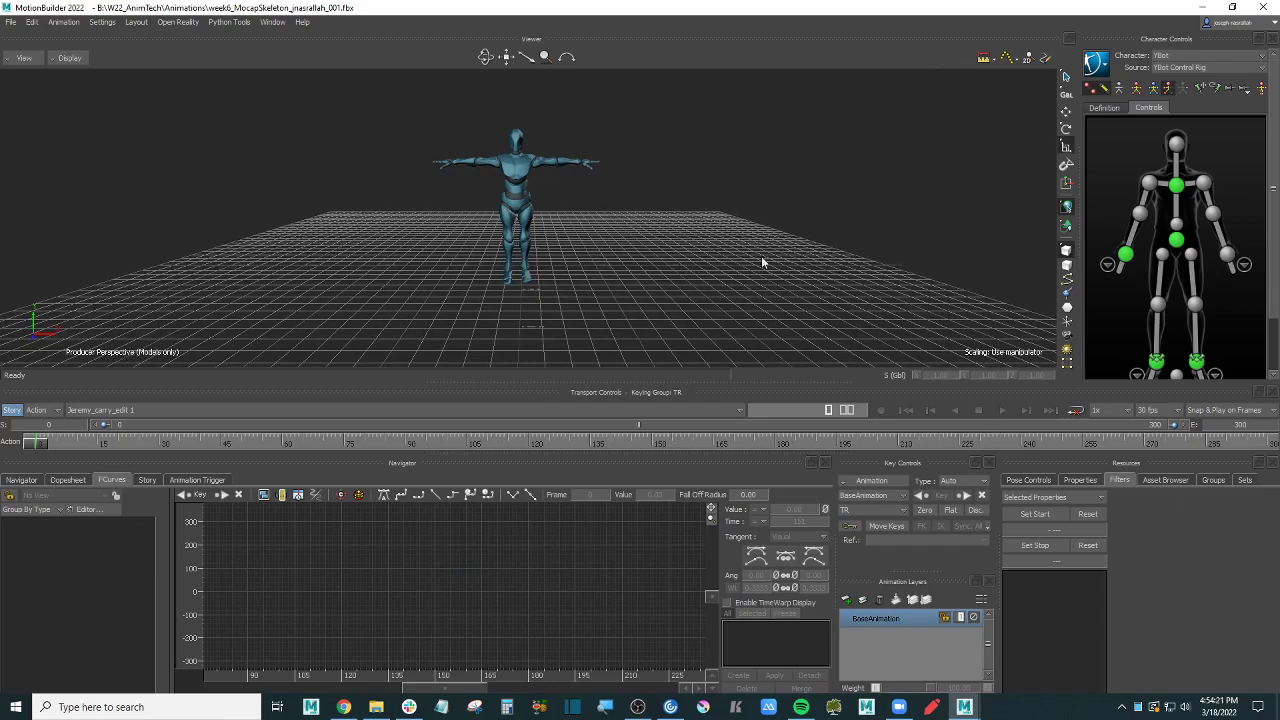
alt+middle_drag(803, 207, 784, 208)
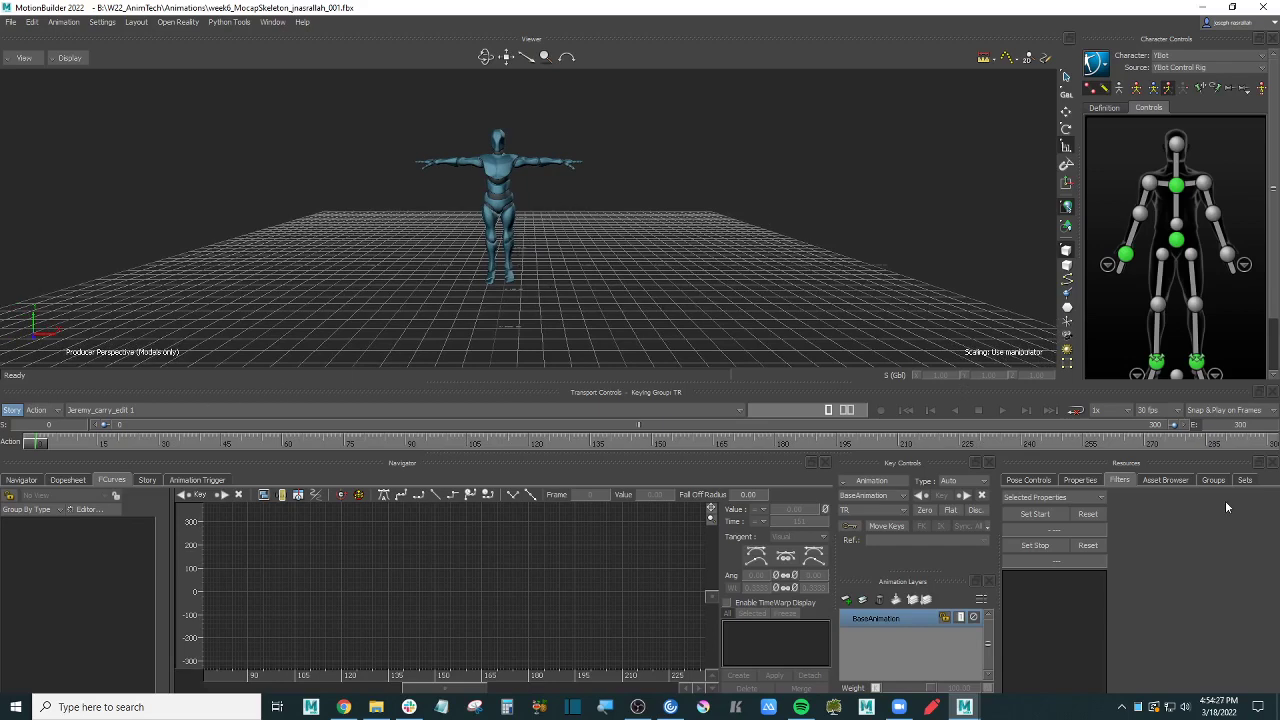
click(1182, 481)
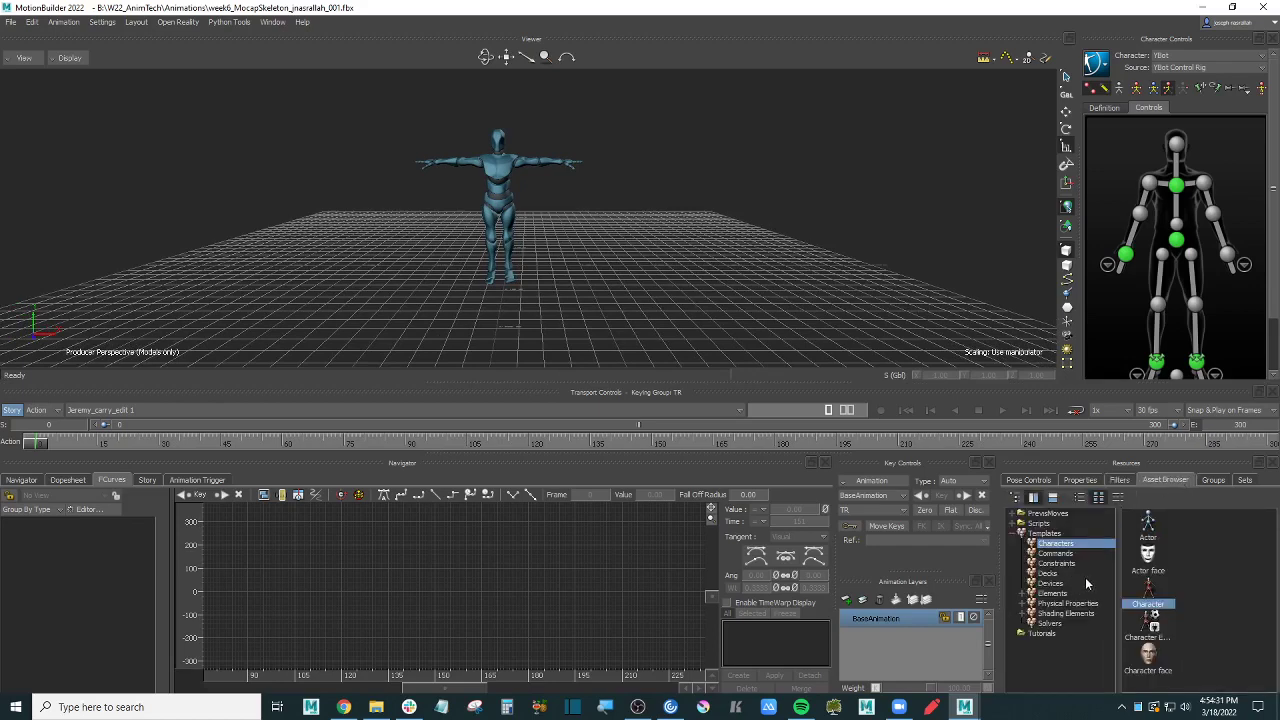
click(1048, 637)
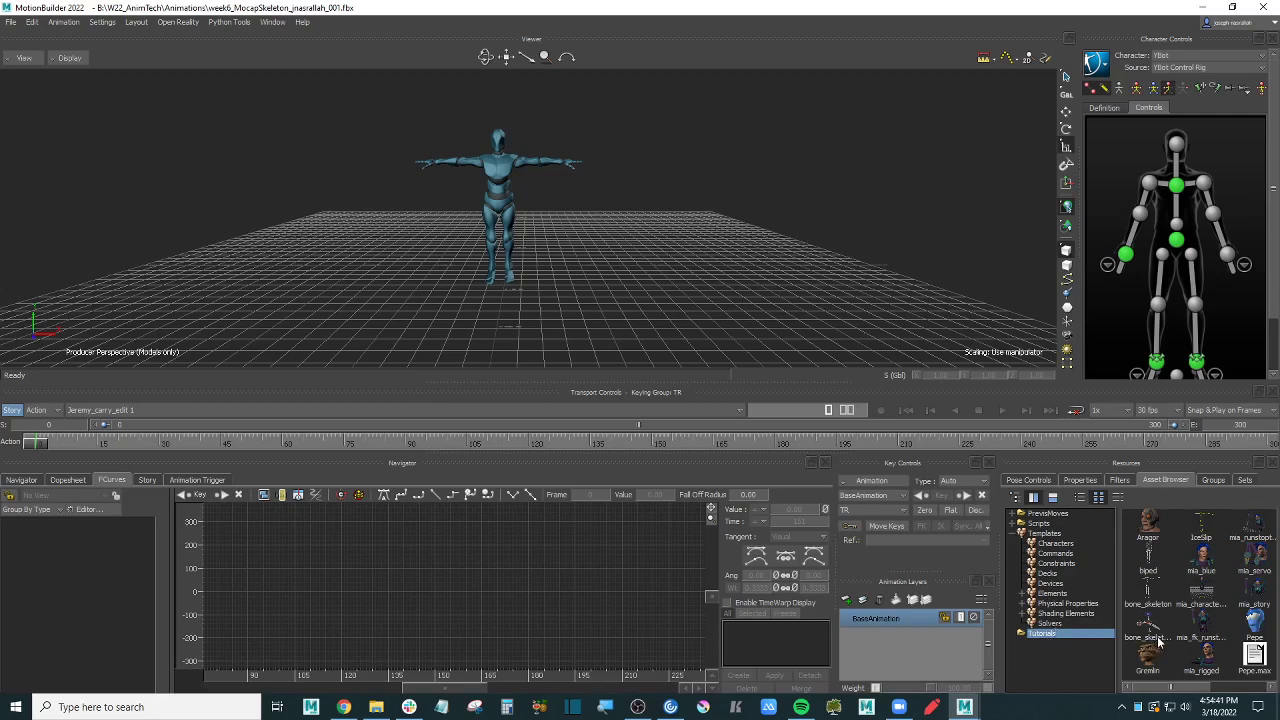
click(1259, 625)
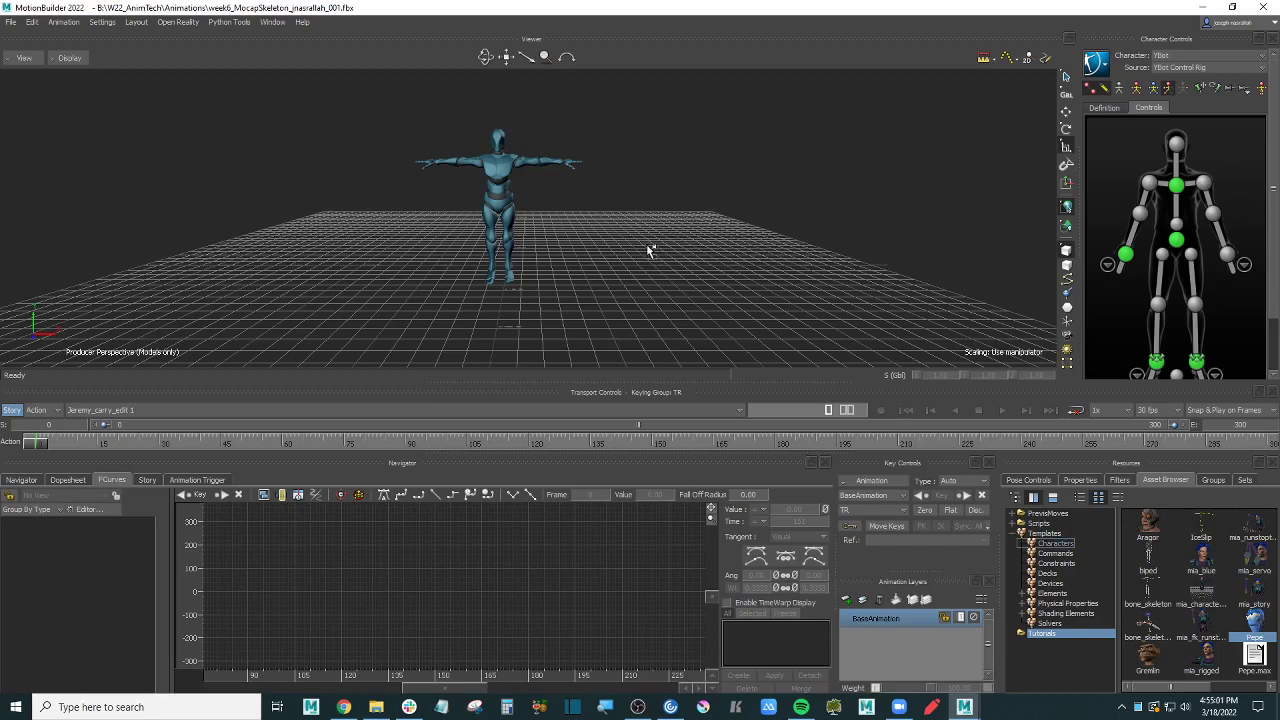
Step: Merge the Pepe asset into the scene with its Take 001 excluded from the import
drag(649, 251, 649, 251)
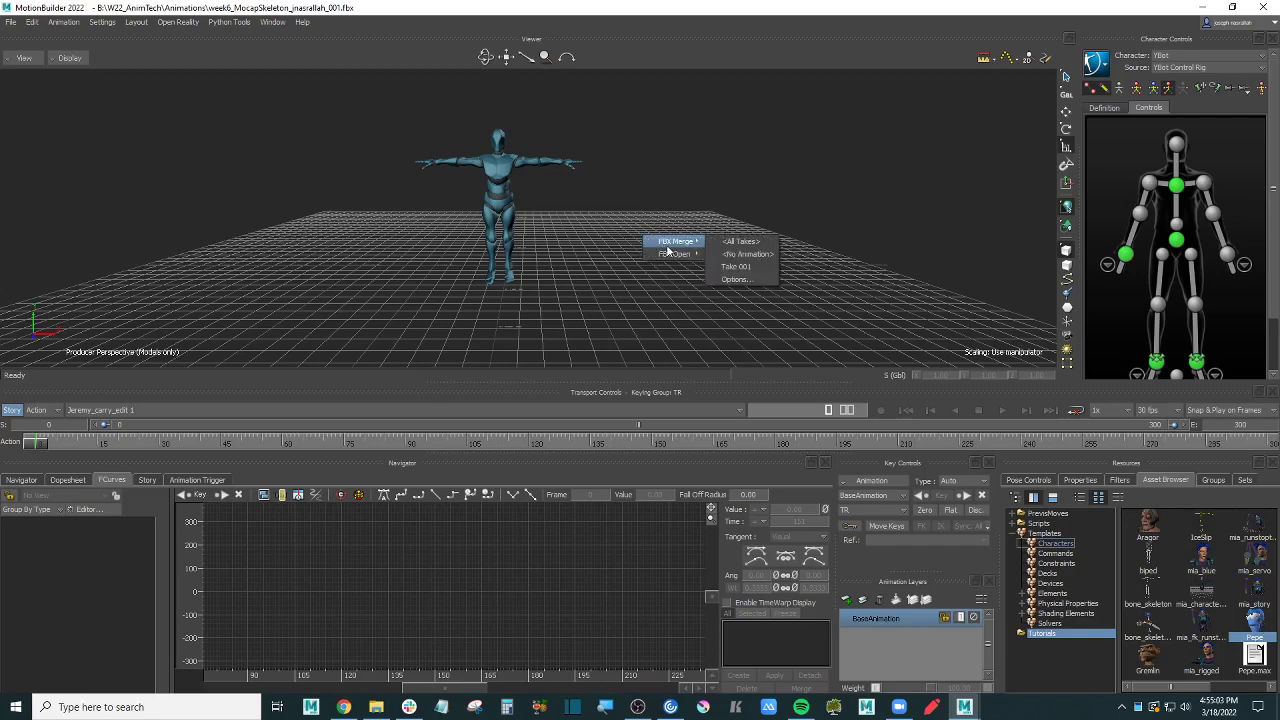
click(752, 281)
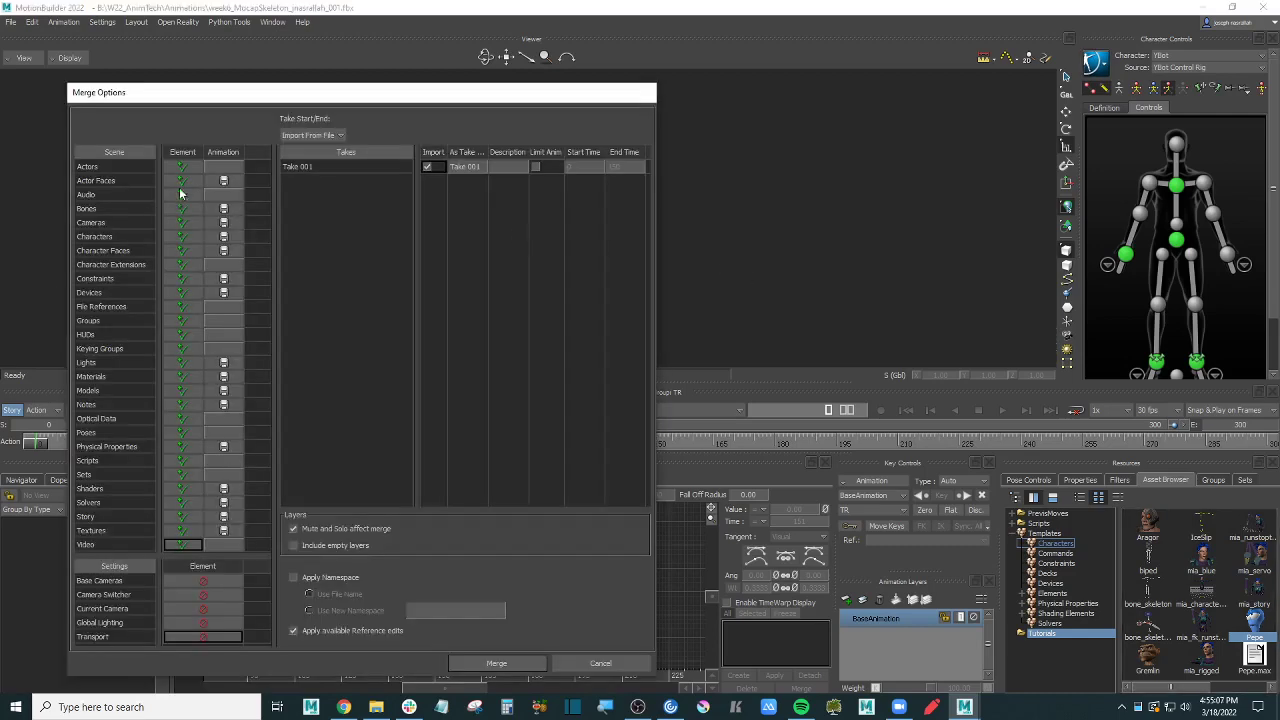
click(428, 167)
drag(405, 94, 580, 46)
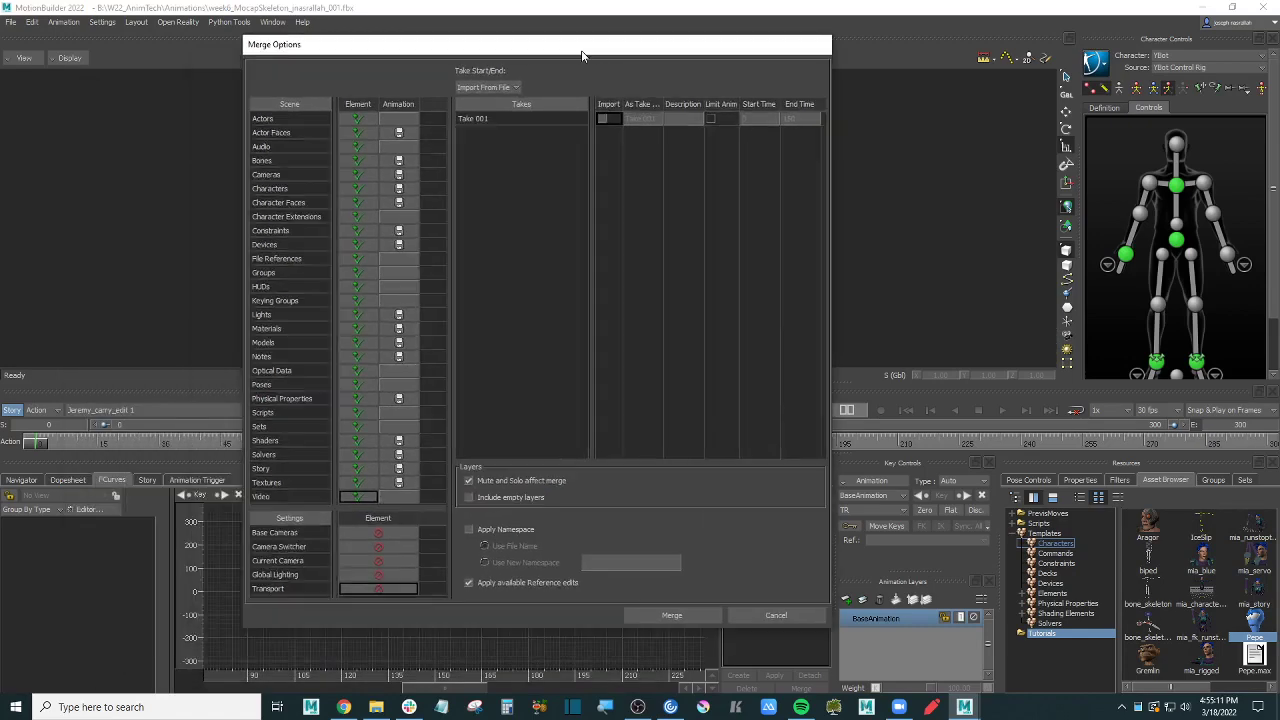
click(671, 615)
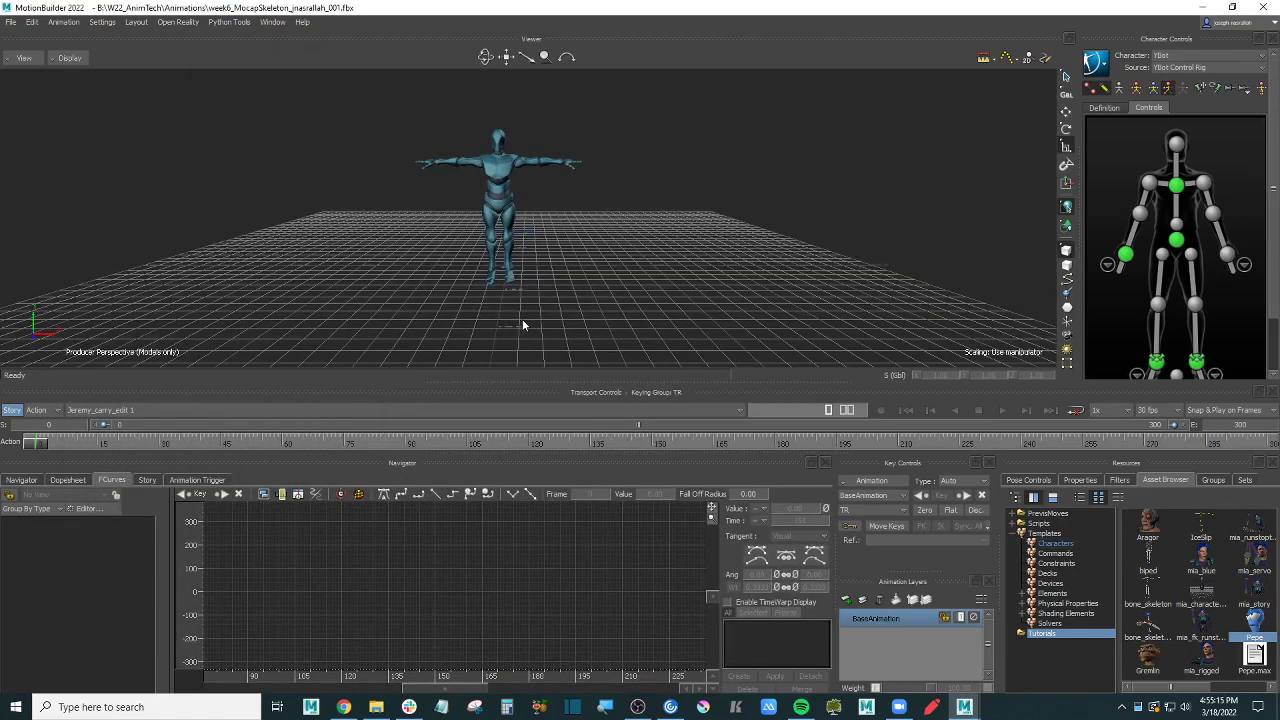
Step: Examine the merged Pepe character up close beside the YBot character from several angles
alt+drag(522, 320, 594, 329)
scroll(594, 329, up, 5)
alt+middle_drag(594, 329, 485, 264)
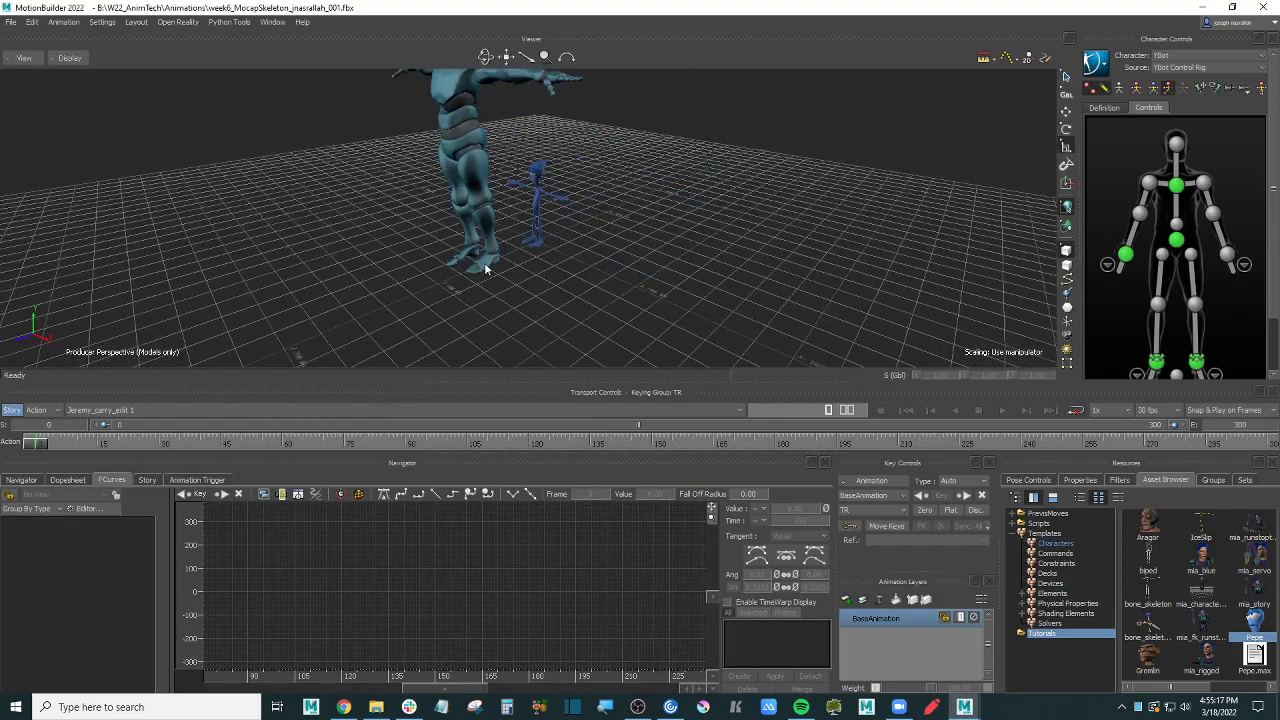
scroll(550, 267, up, 3)
alt+drag(550, 267, 846, 218)
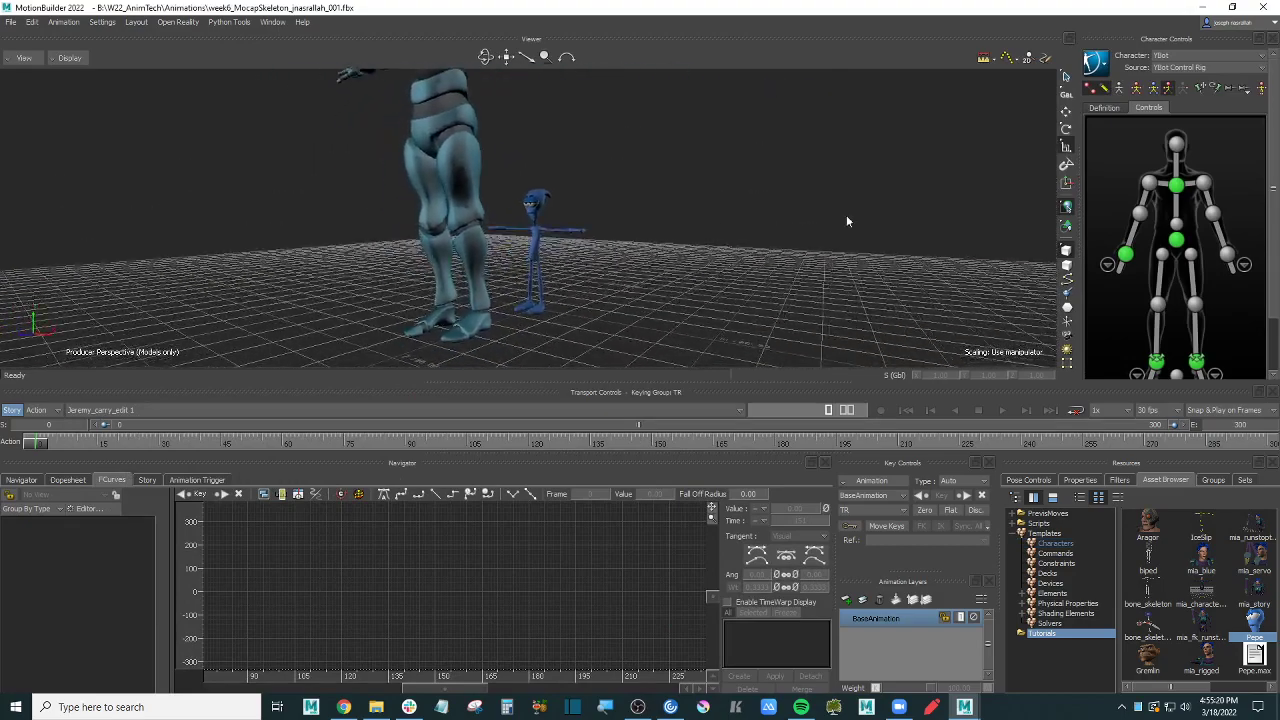
Step: Make Pepe the current character and display its character definition
click(1200, 57)
click(1174, 101)
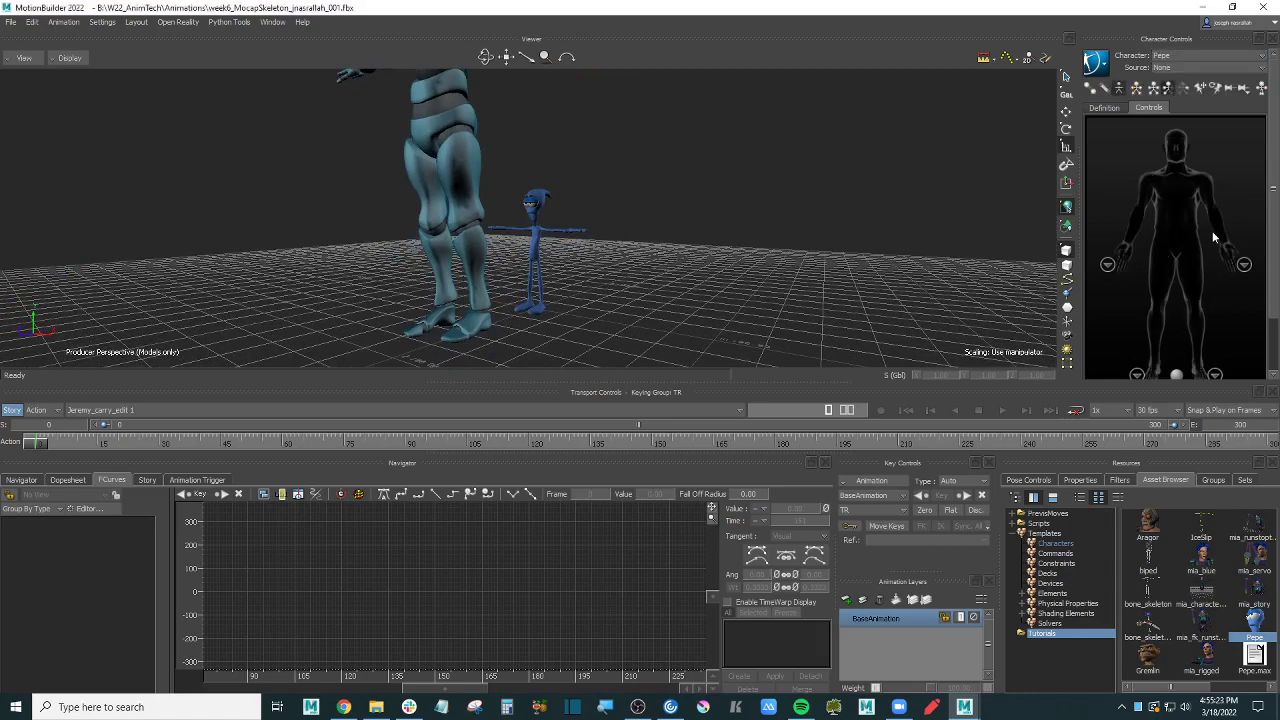
click(1110, 109)
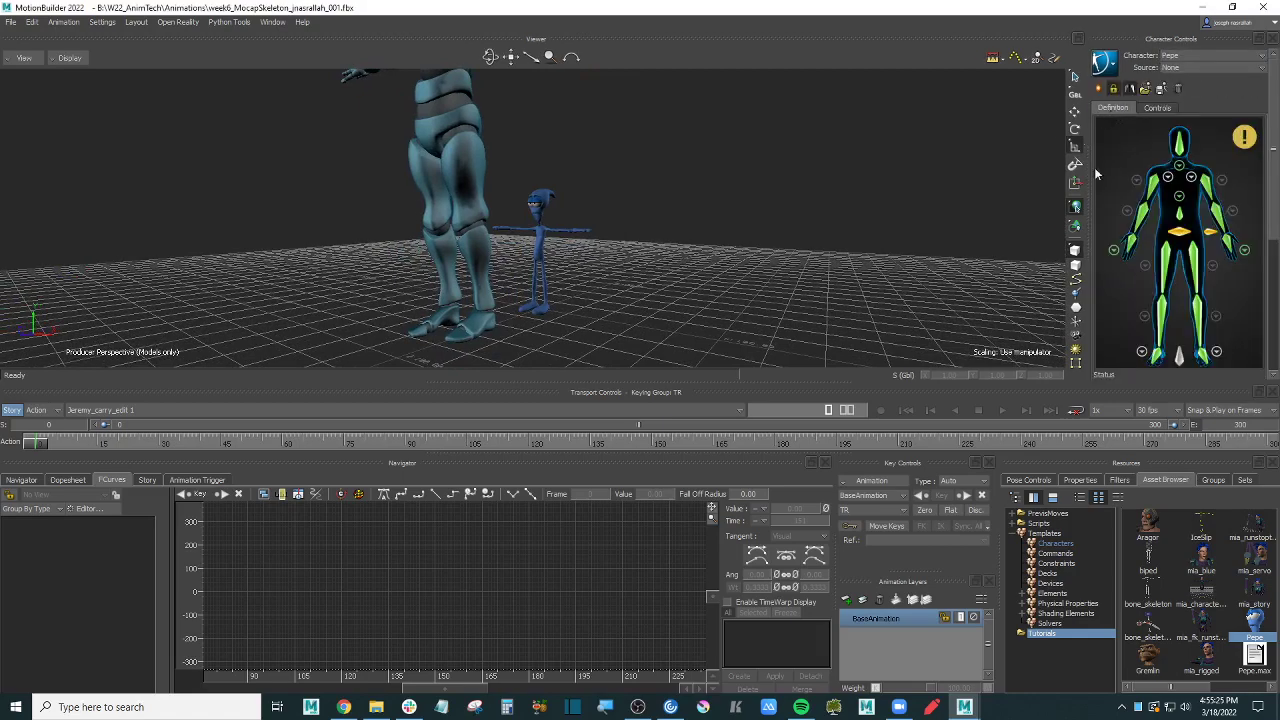
alt+drag(741, 209, 767, 234)
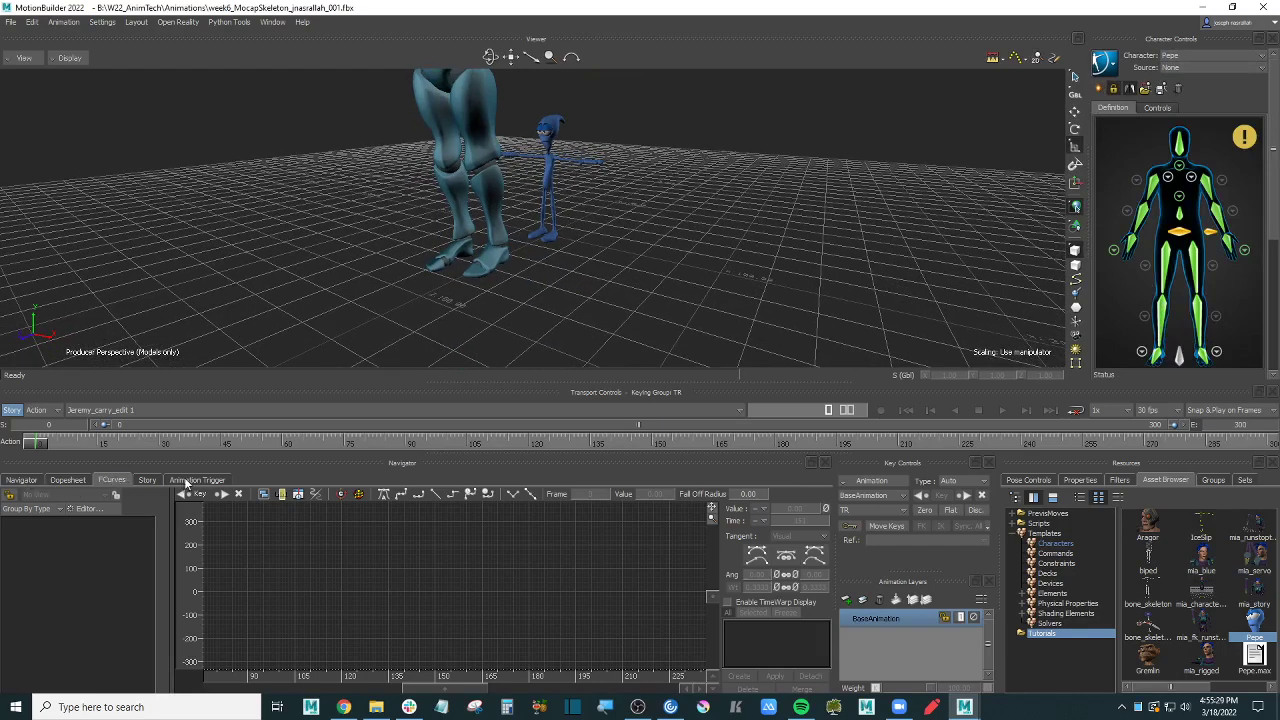
Step: Bring up the Story editor, give the action timeline the full area, and insert a character animation track
click(147, 480)
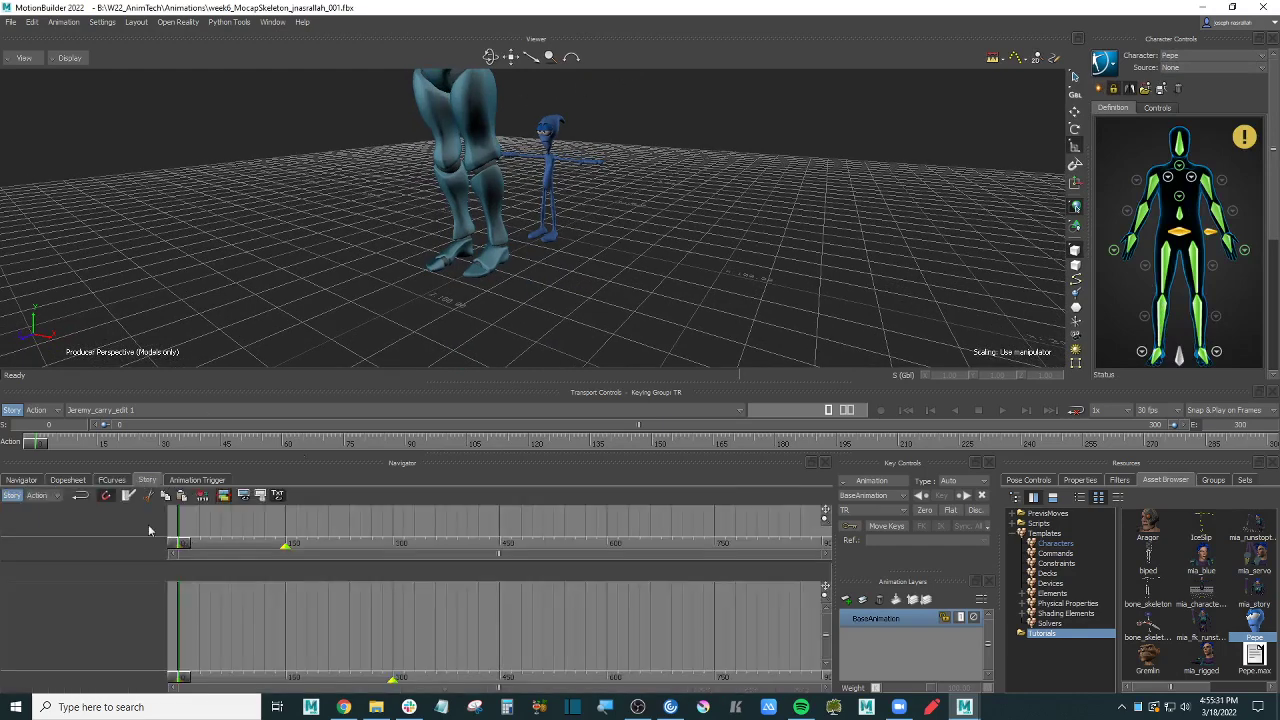
click(129, 492)
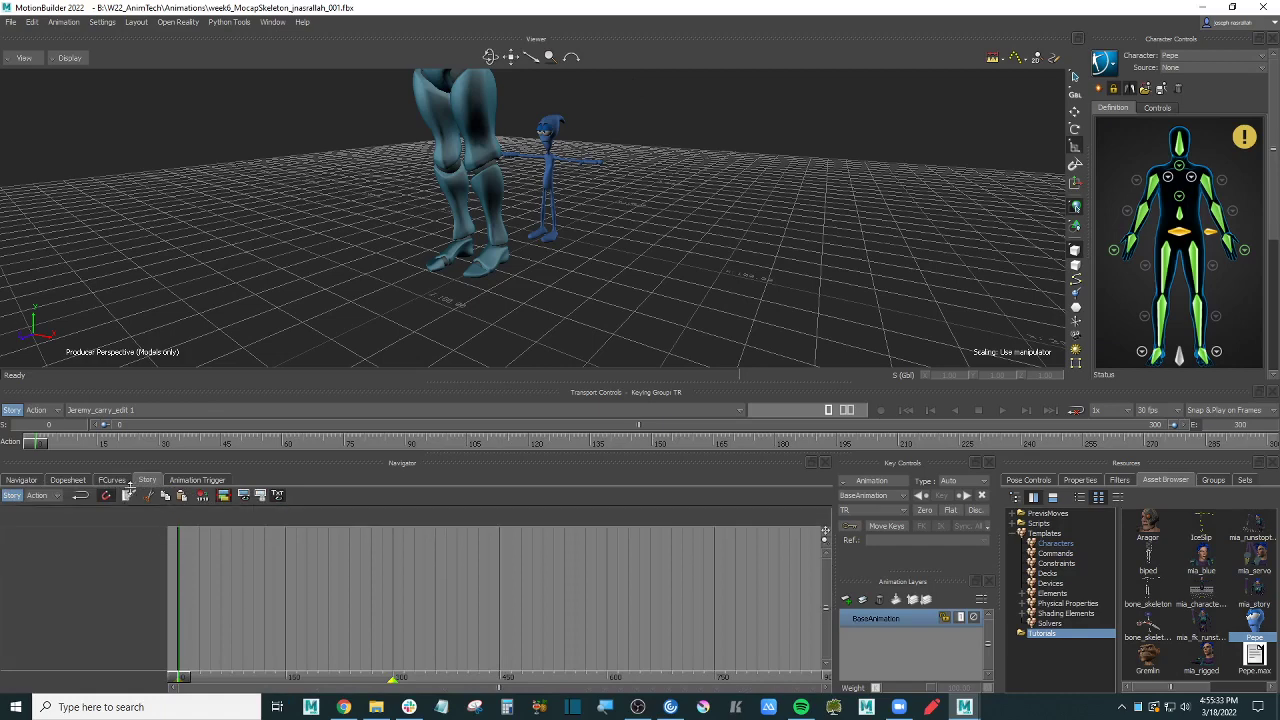
right_click(120, 538)
mouse_move(286, 238)
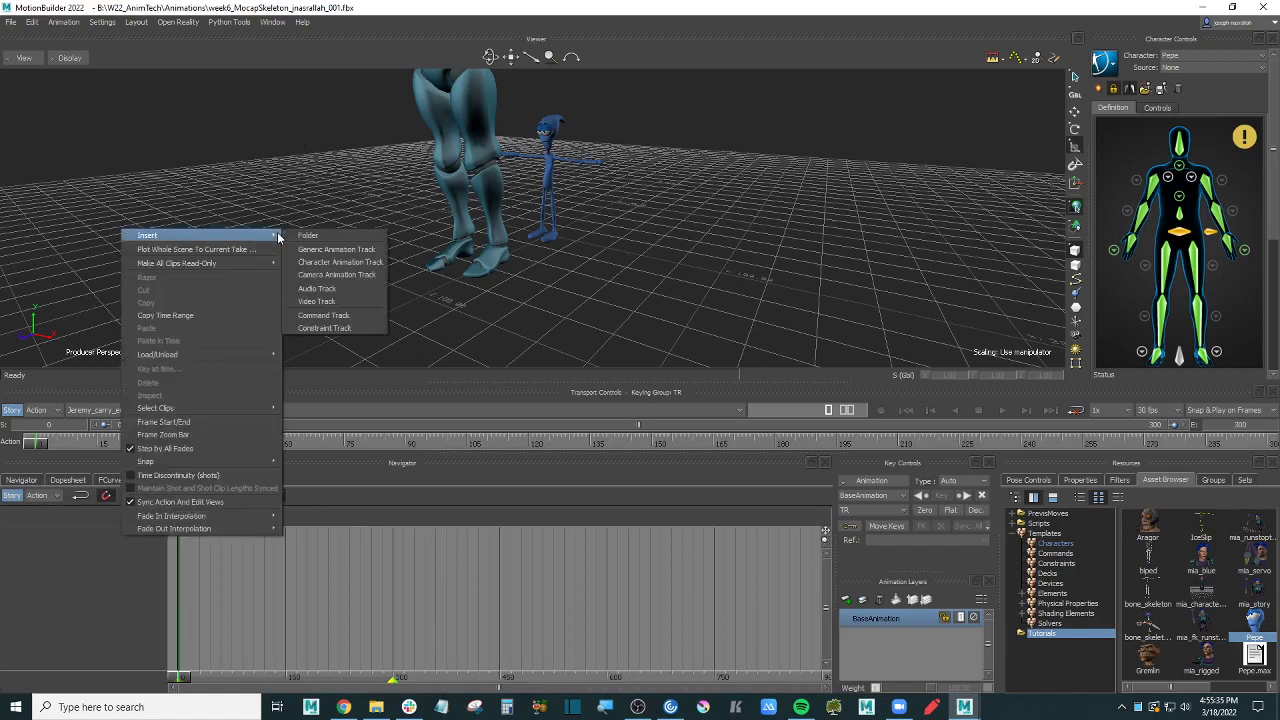
click(367, 264)
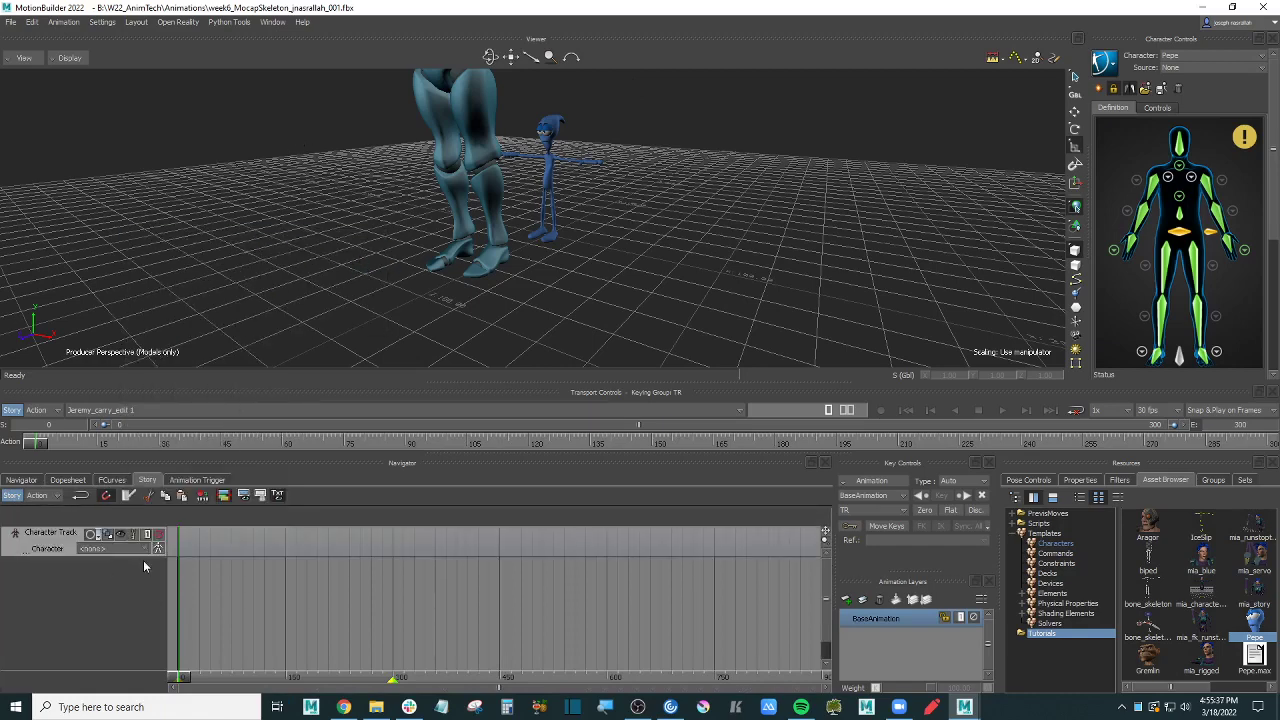
Step: Expand the character track's settings, widen its header column, and assign Pepe as the track's character
click(40, 545)
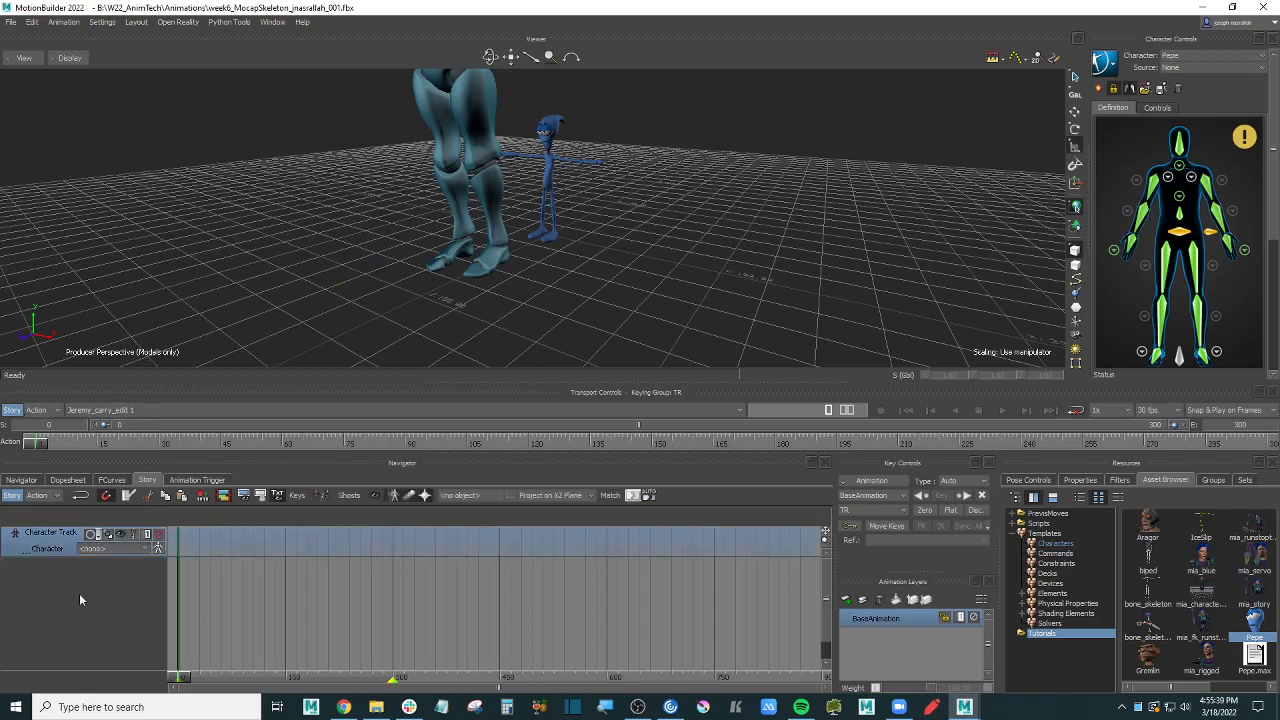
click(40, 558)
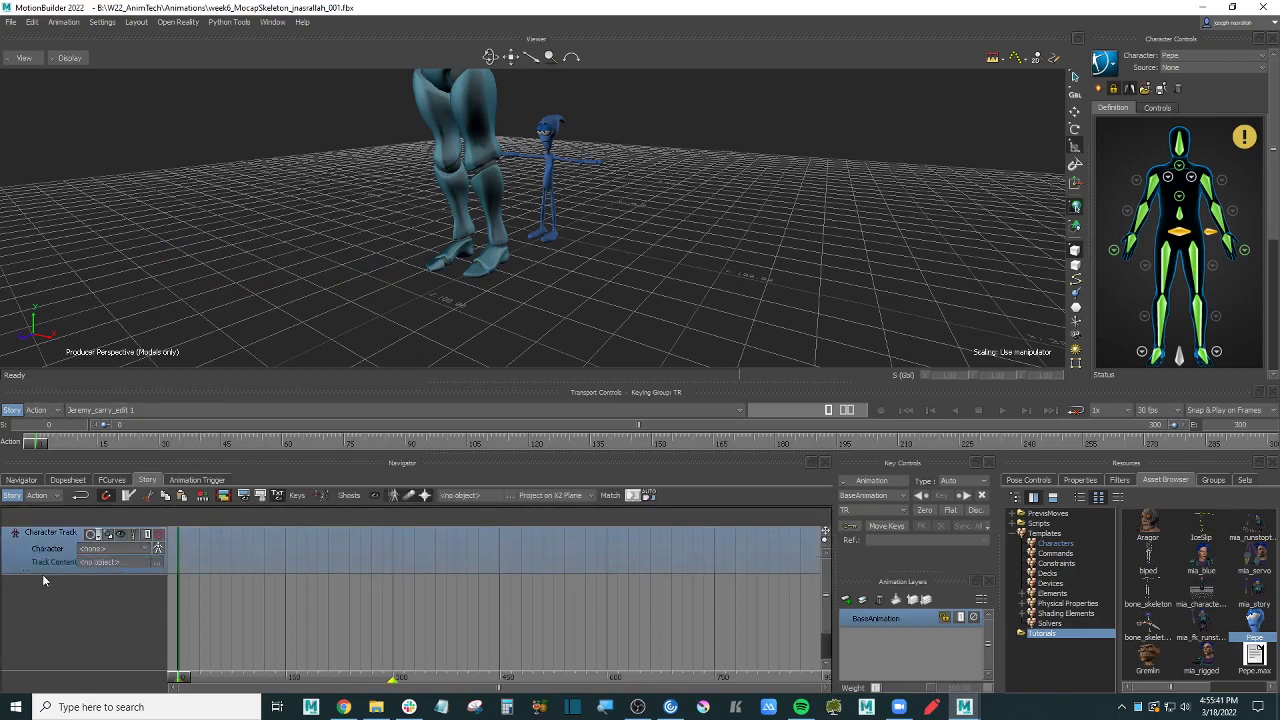
drag(170, 561, 198, 561)
click(135, 552)
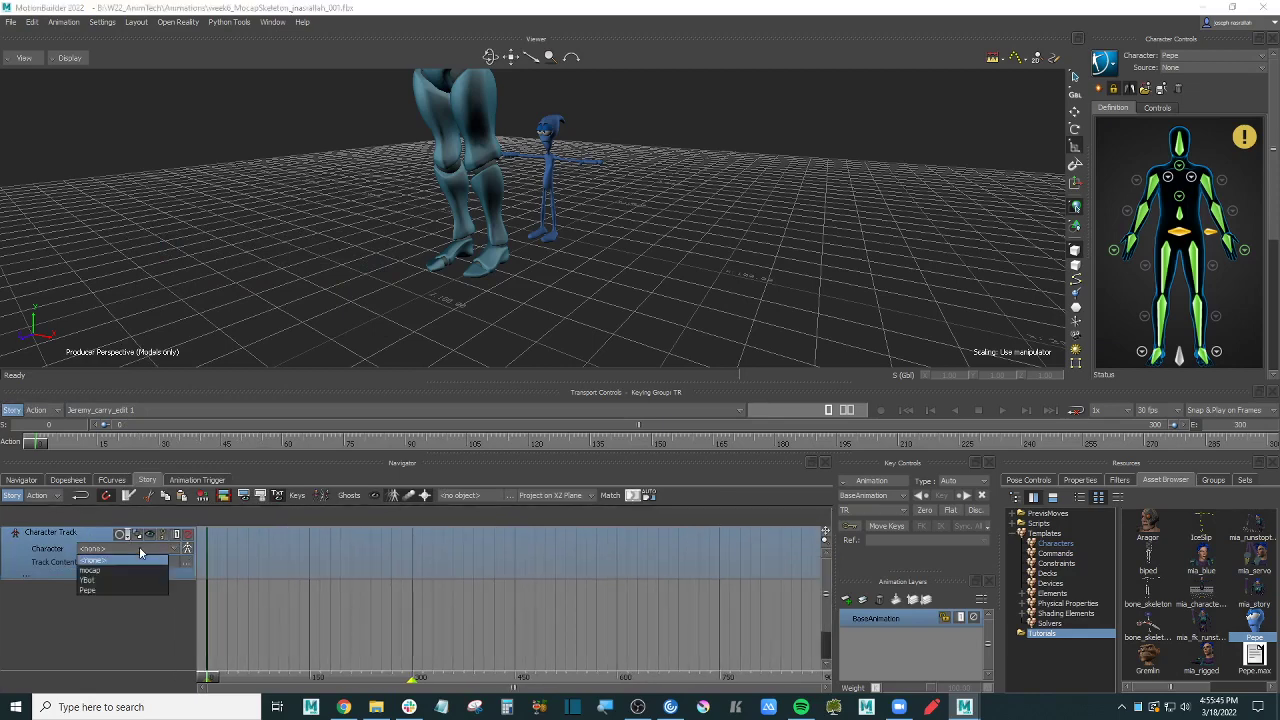
click(95, 589)
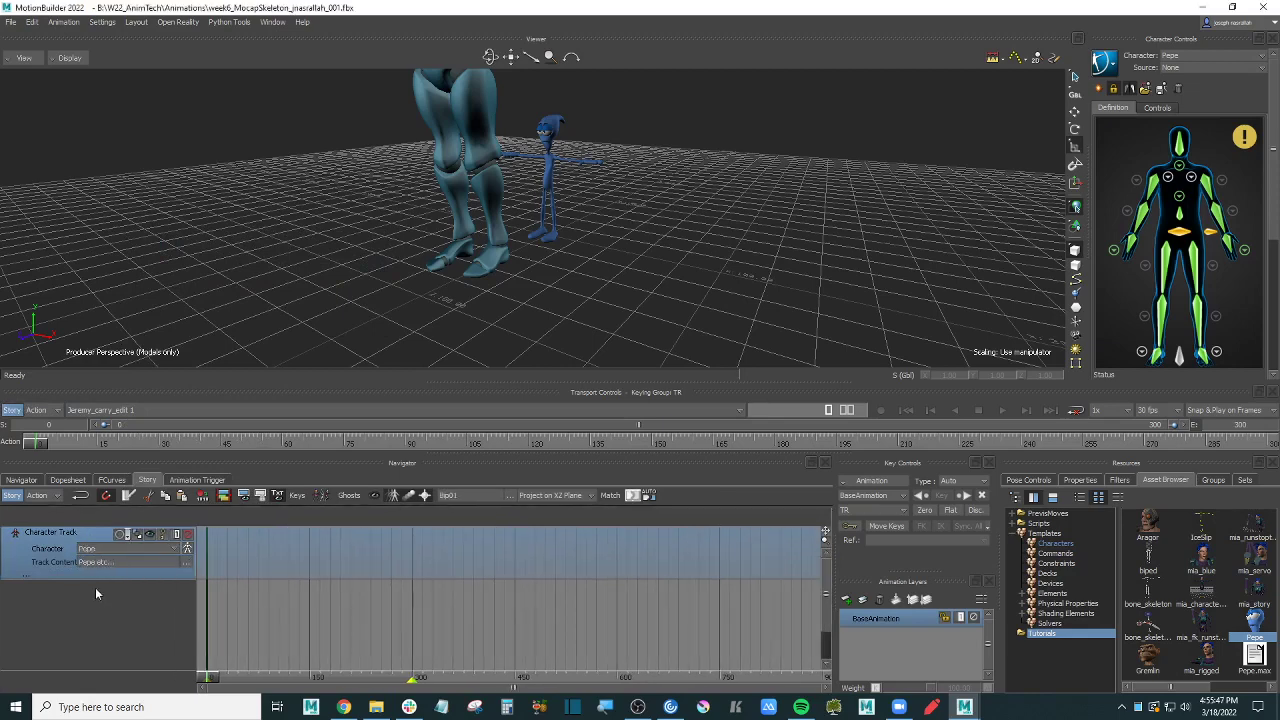
Step: Insert the animation file Jeremy_carry_001.fbx from the Anim_CLIPS folder, inside W22_AnimTech's Animations folder, onto the Pepe track
right_click(342, 554)
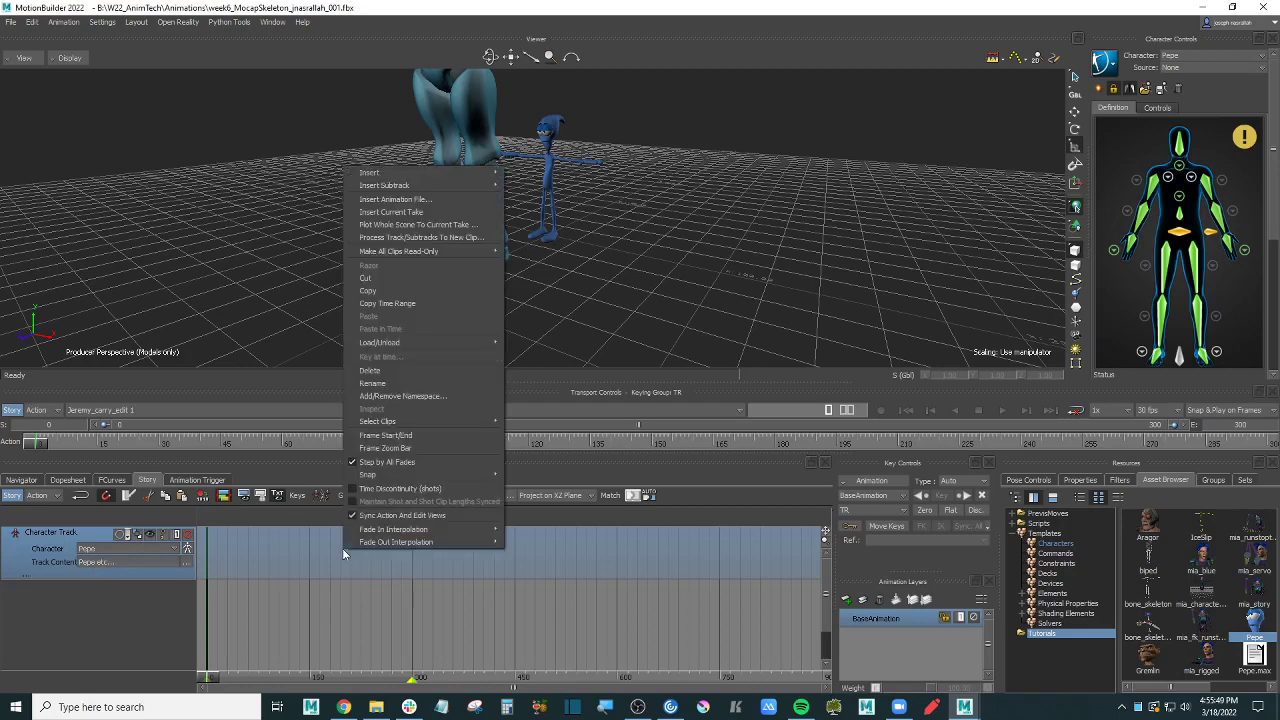
click(445, 201)
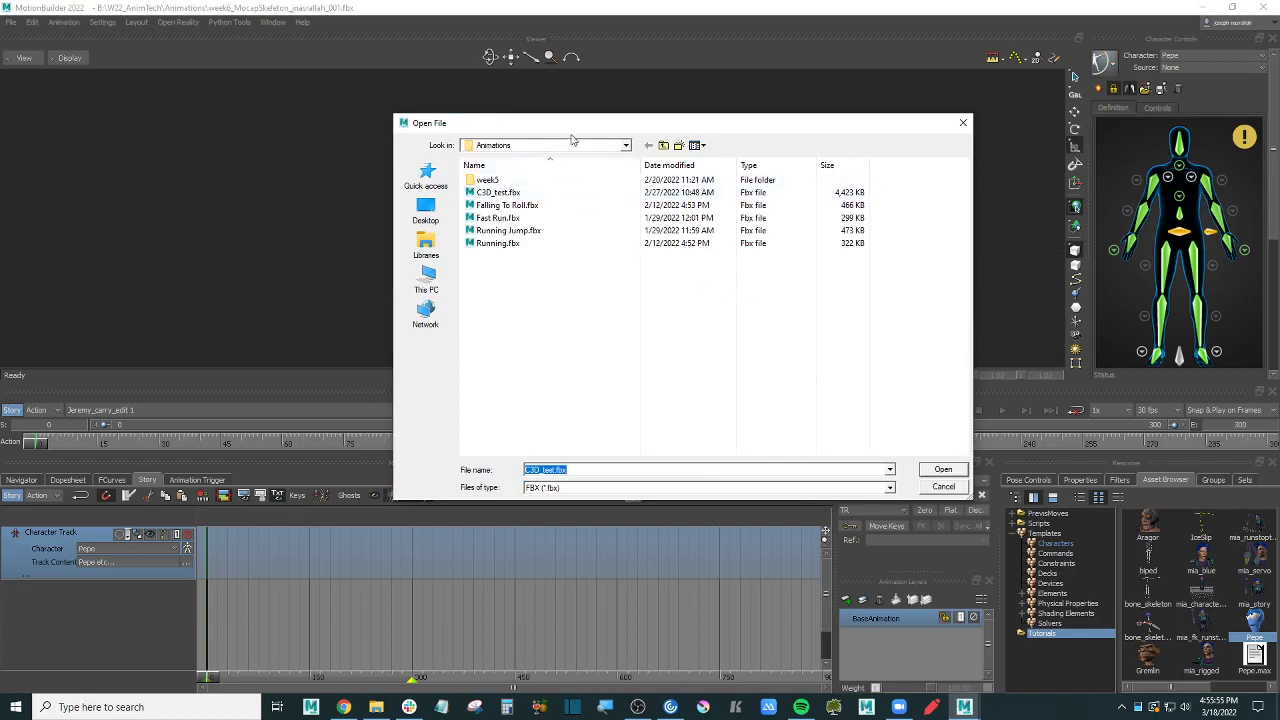
drag(588, 123, 612, 123)
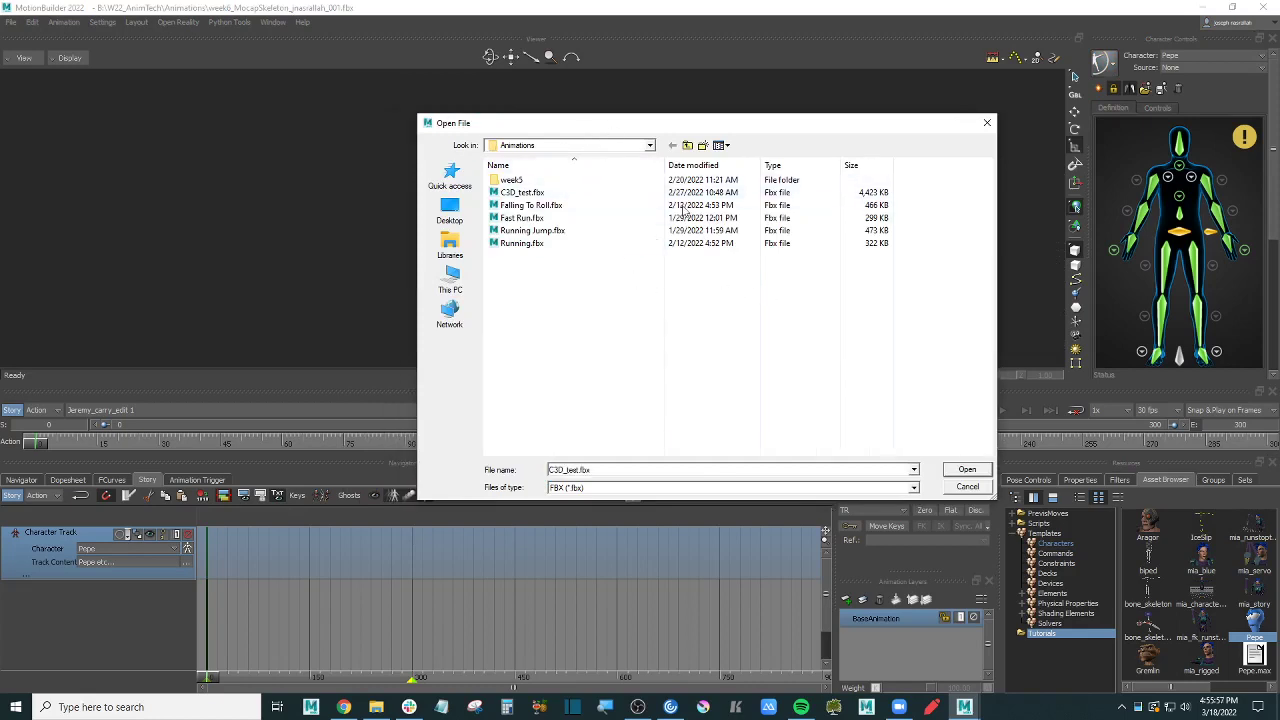
click(688, 146)
click(688, 146)
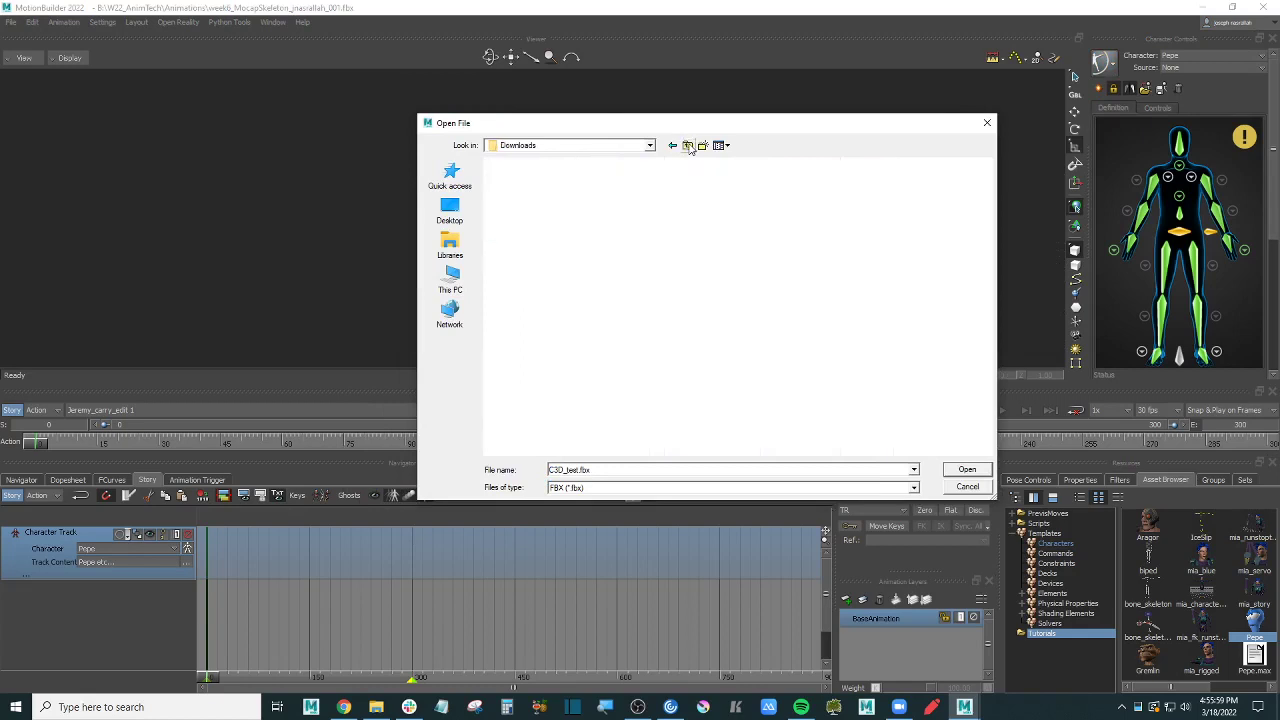
click(688, 146)
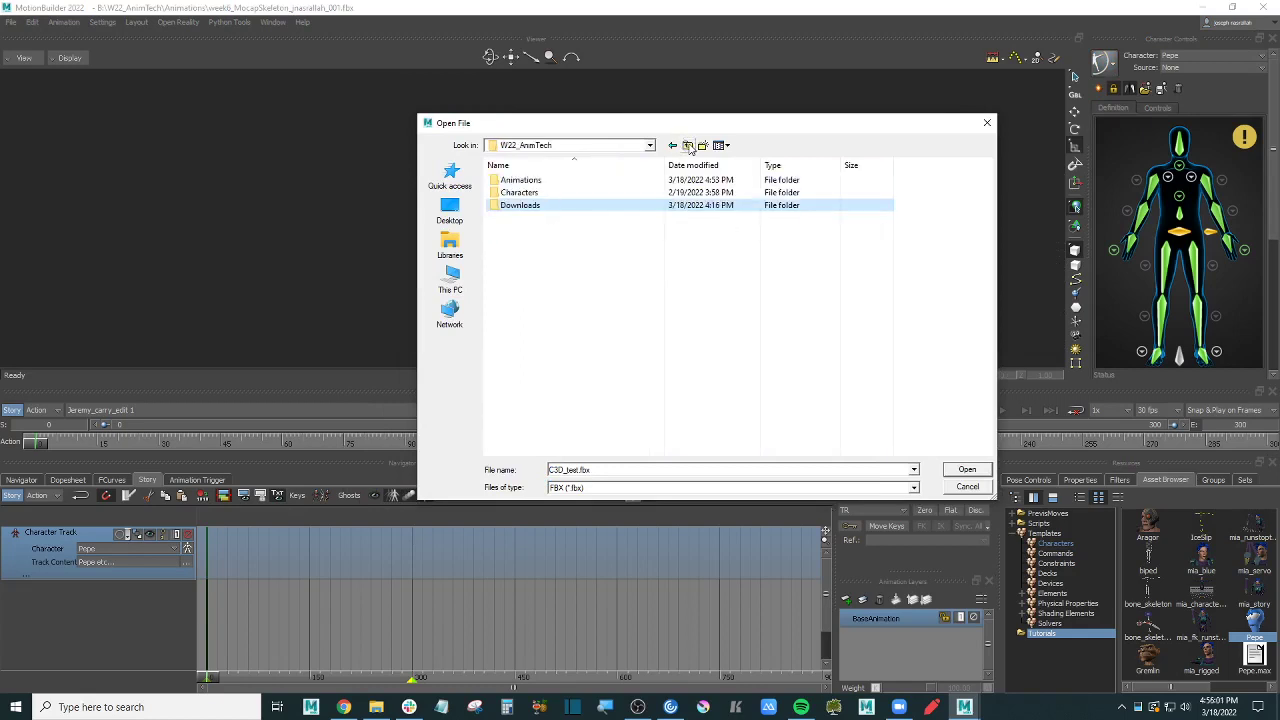
click(540, 165)
click(688, 146)
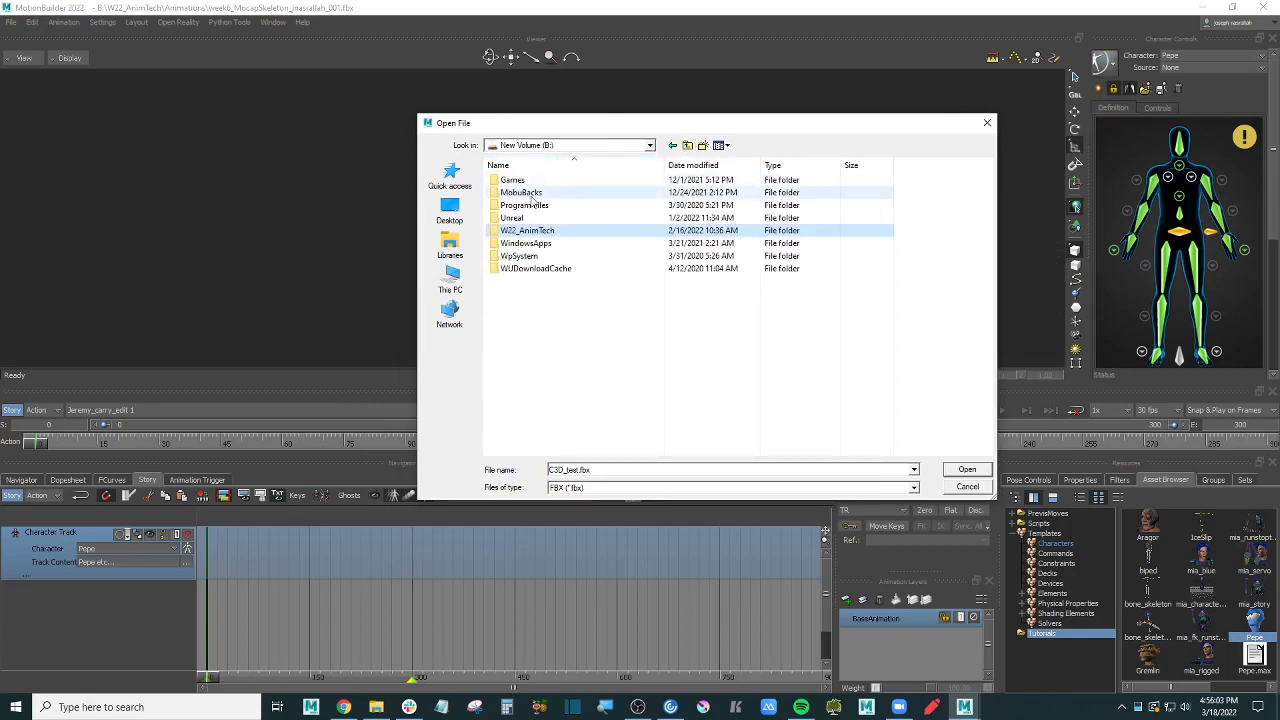
double_click(553, 231)
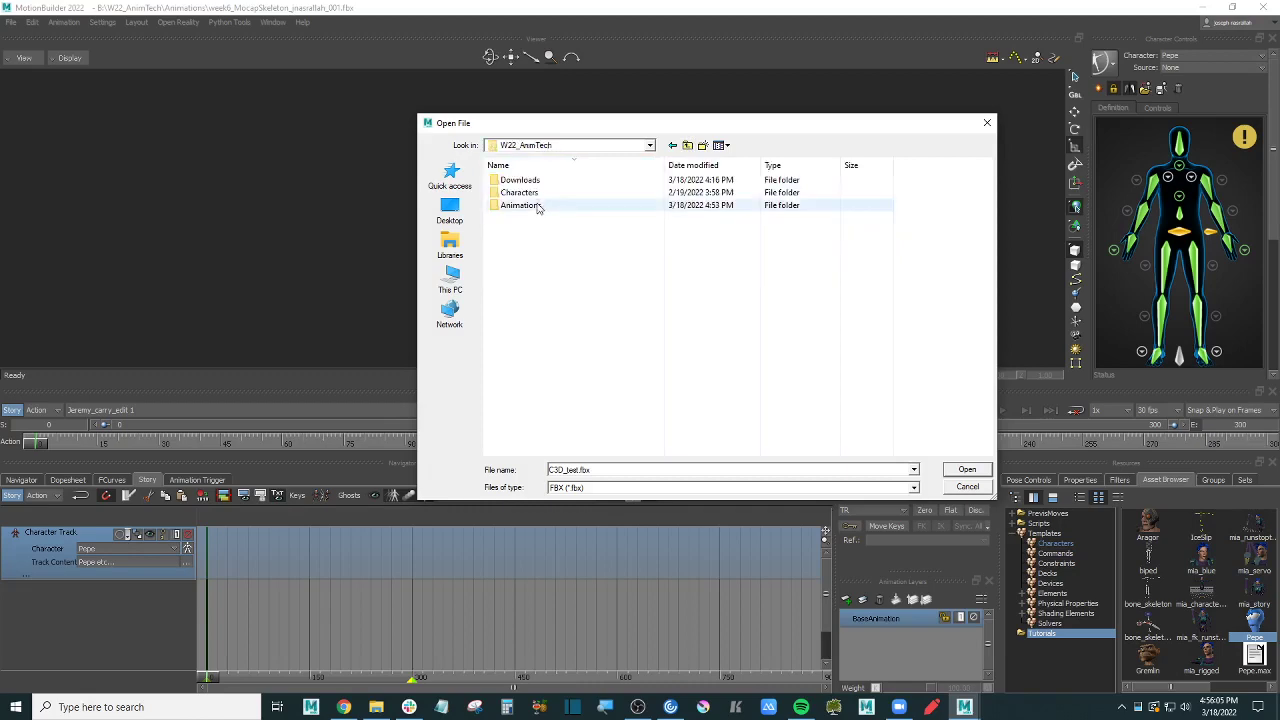
double_click(537, 206)
double_click(538, 181)
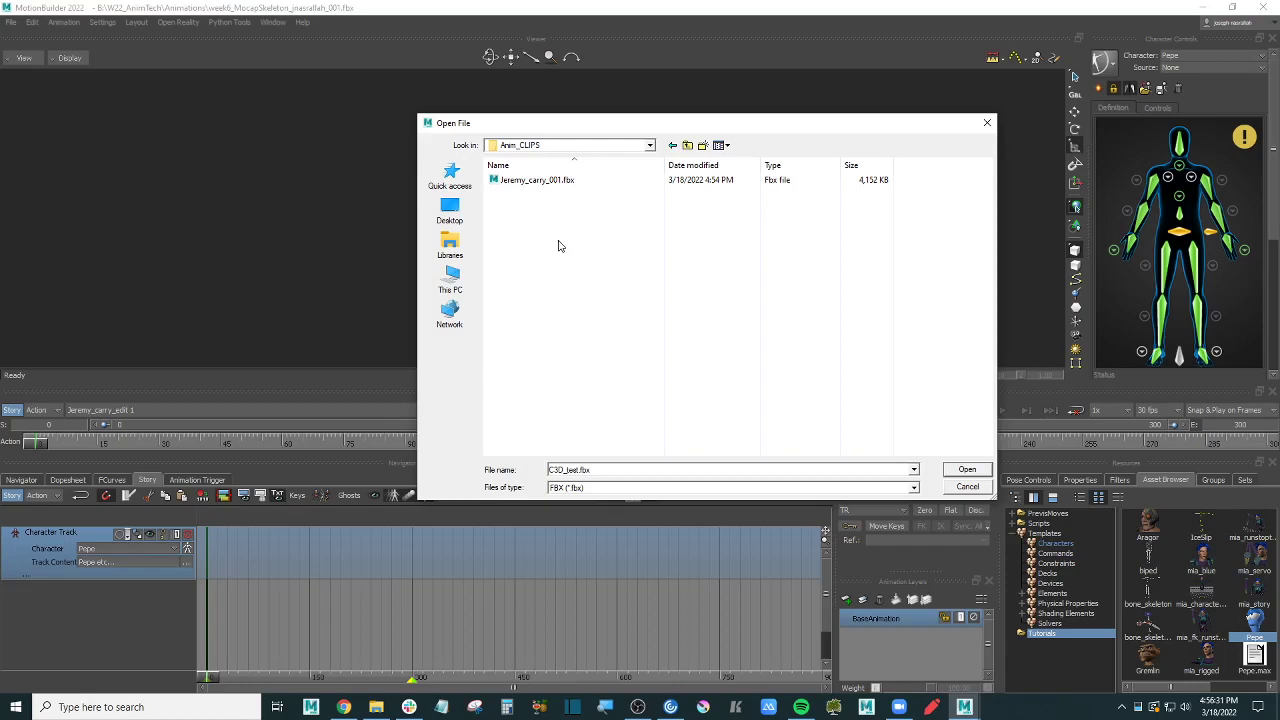
double_click(552, 183)
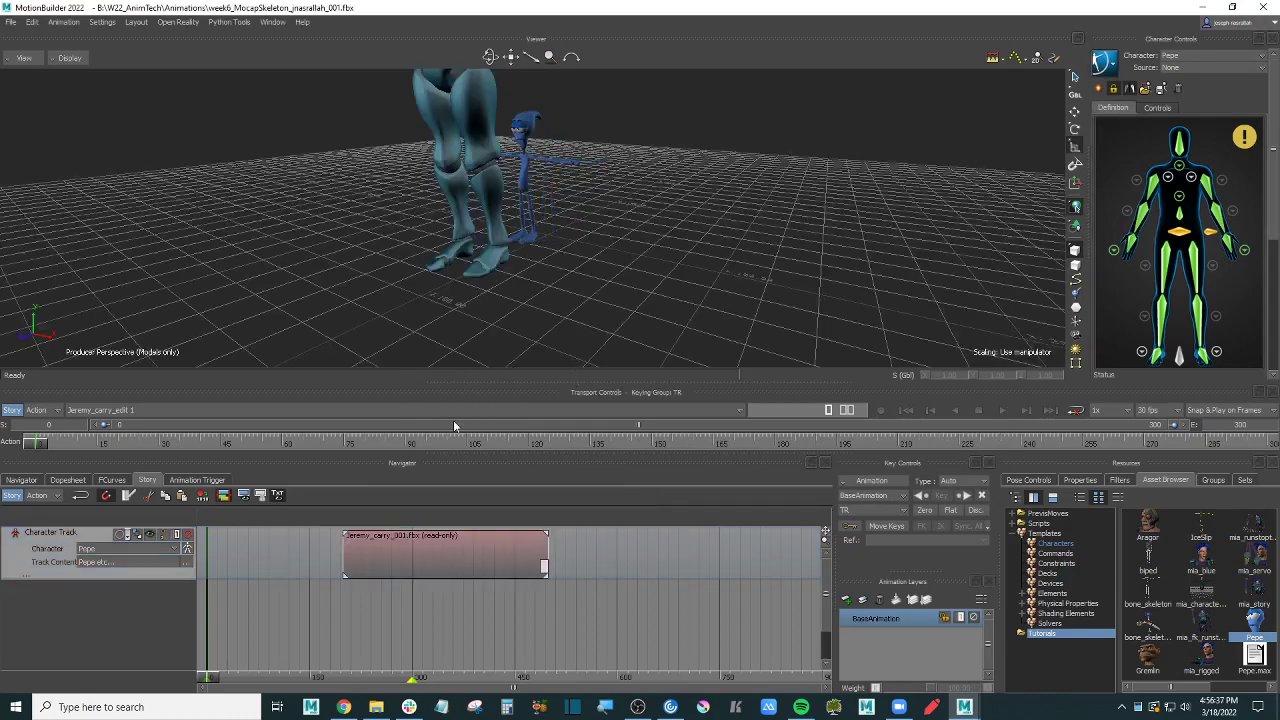
Step: Scrub to about frame 269 and examine how Pepe performs the carry clip up close
drag(215, 676, 391, 670)
drag(540, 290, 670, 247)
mouse_move(627, 258)
alt+mouse_down()
mouse_move(596, 256)
mouse_move(630, 250)
alt+mouse_up()
mouse_move(391, 678)
mouse_down()
mouse_move(351, 678)
mouse_move(407, 678)
mouse_move(390, 678)
mouse_up()
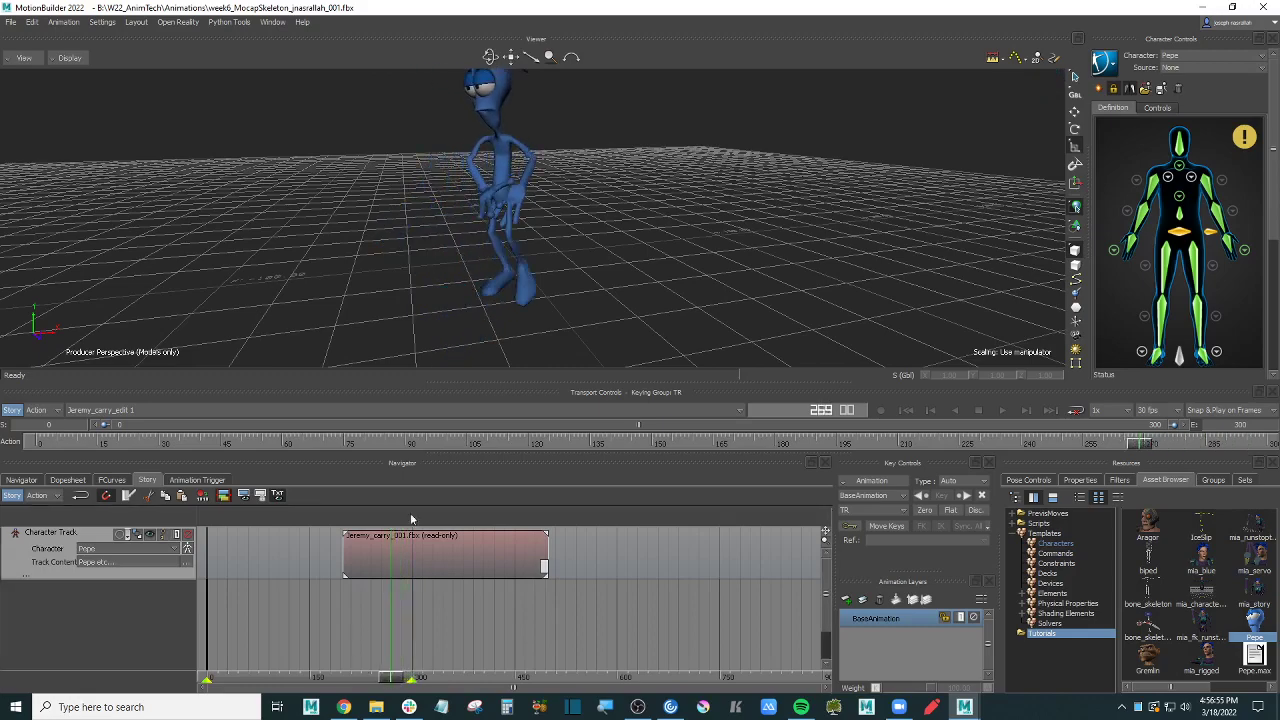
alt+drag(595, 279, 648, 227)
key(f)
scroll(641, 226, down, 8)
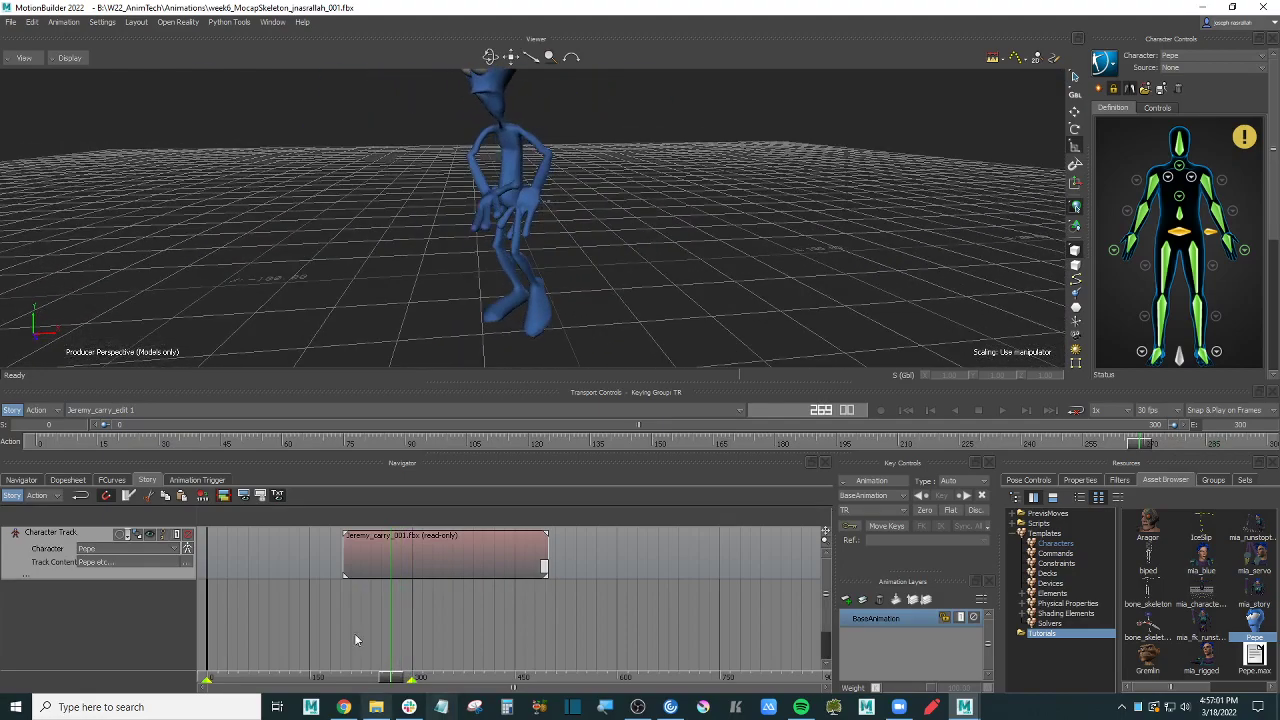
Step: Move the Jeremy_carry_001 clip to start at frame 0 and return the playhead to frame 6
drag(472, 552, 437, 552)
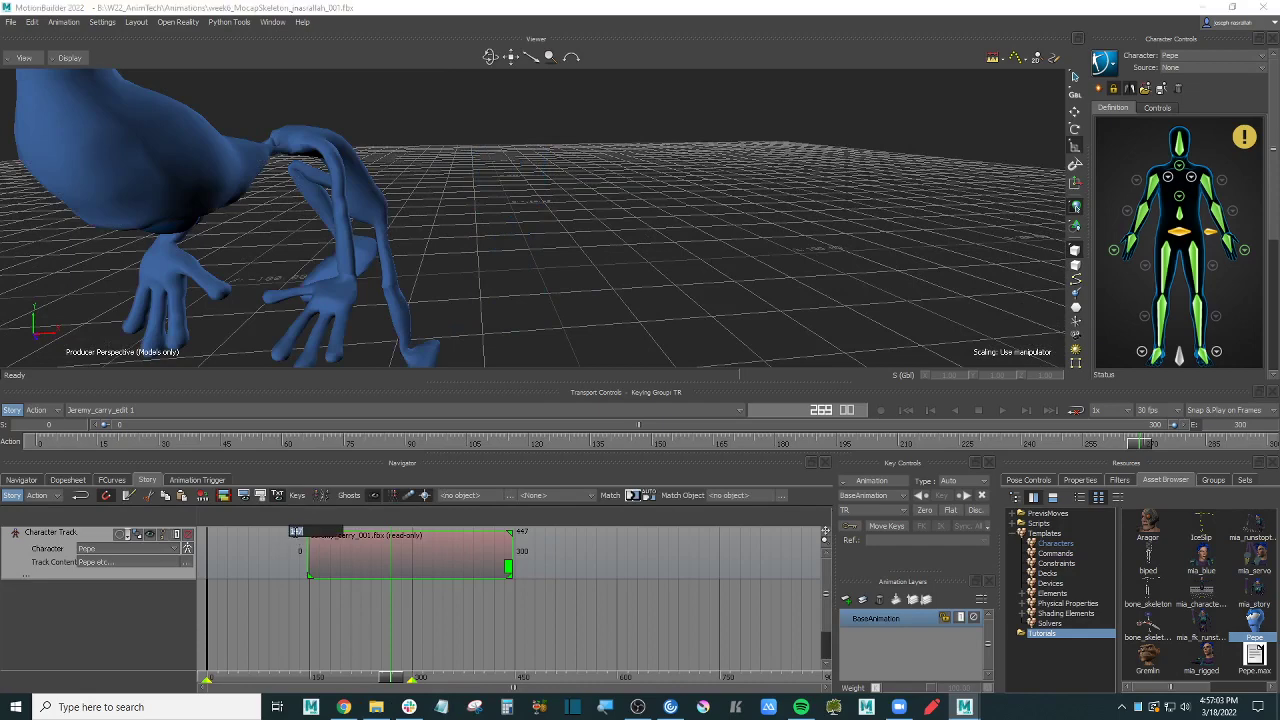
key(Return)
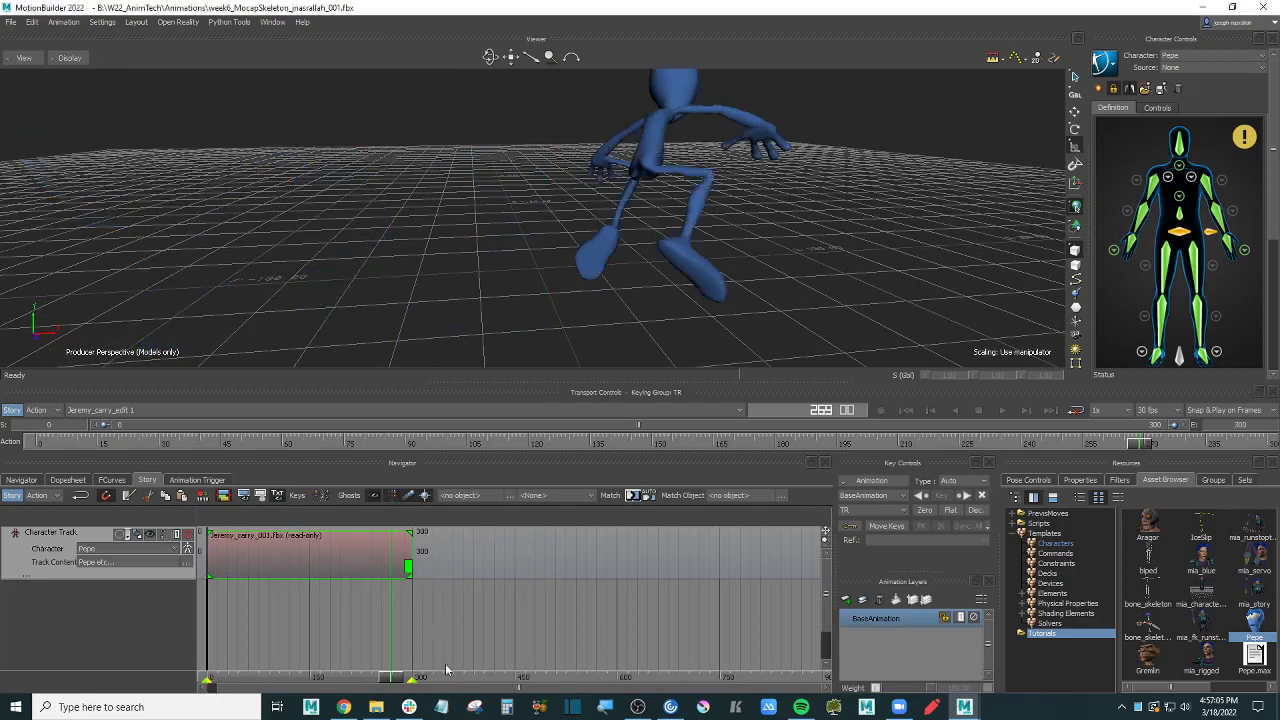
scroll(742, 306, down, 3)
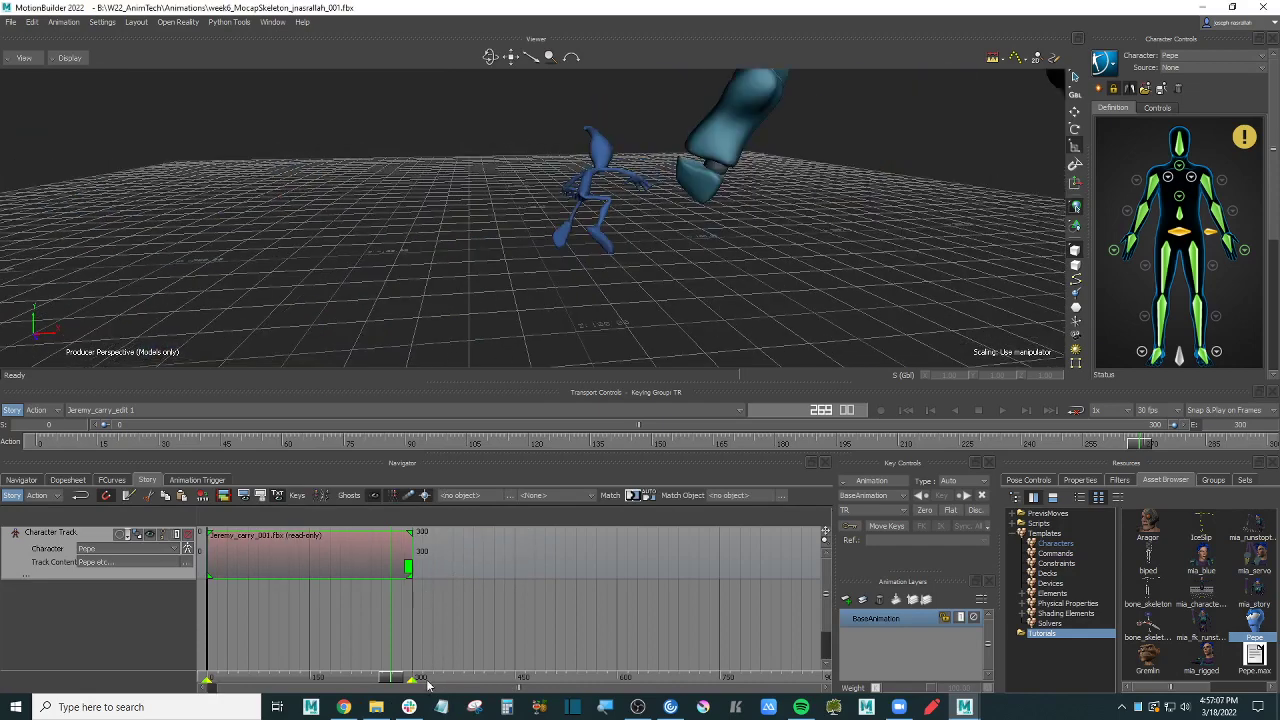
drag(397, 680, 210, 679)
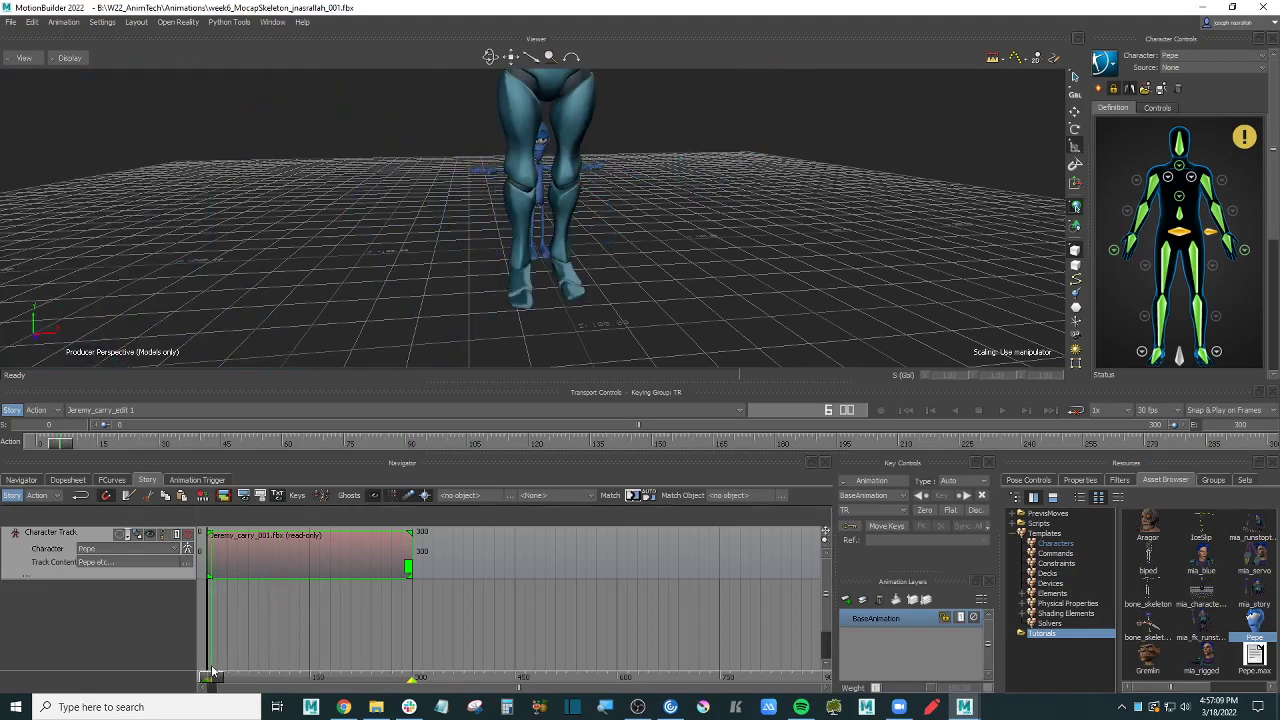
Step: Show the clip's ghost manipulator and translate the clip to about X 90 so Pepe stands beside YBot, then deselect it
scroll(720, 268, down, 5)
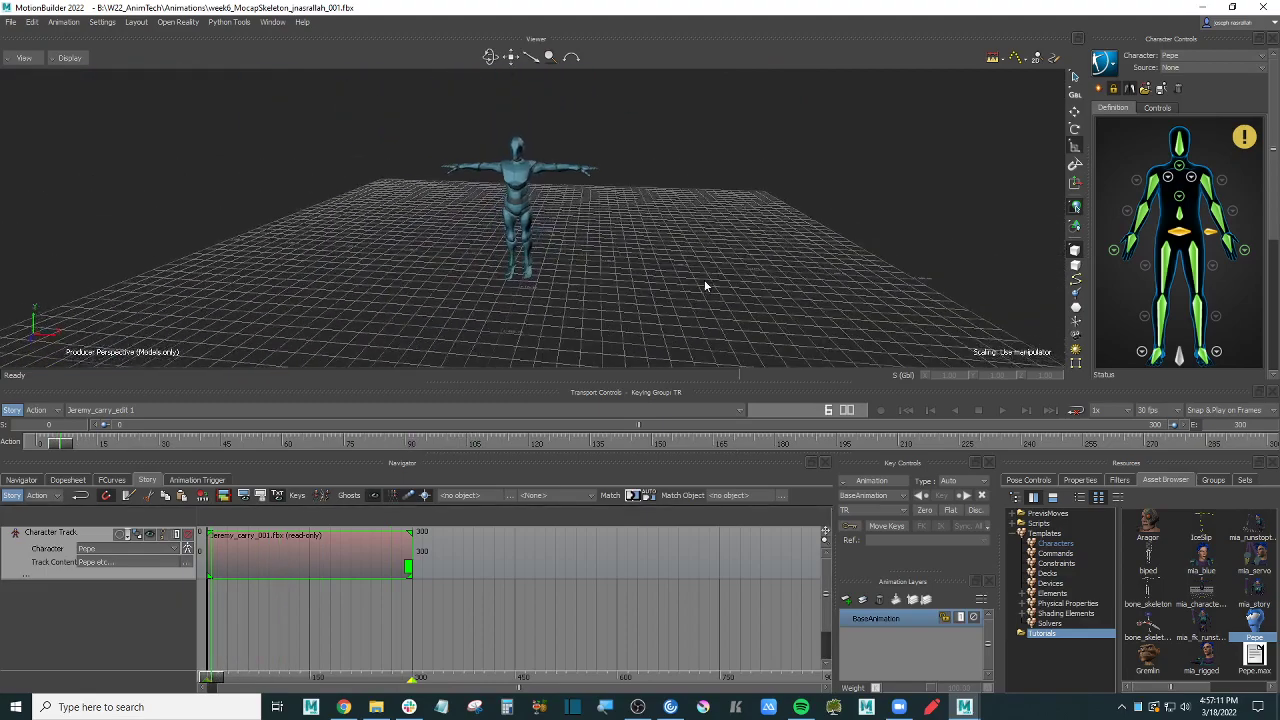
alt+drag(707, 257, 713, 240)
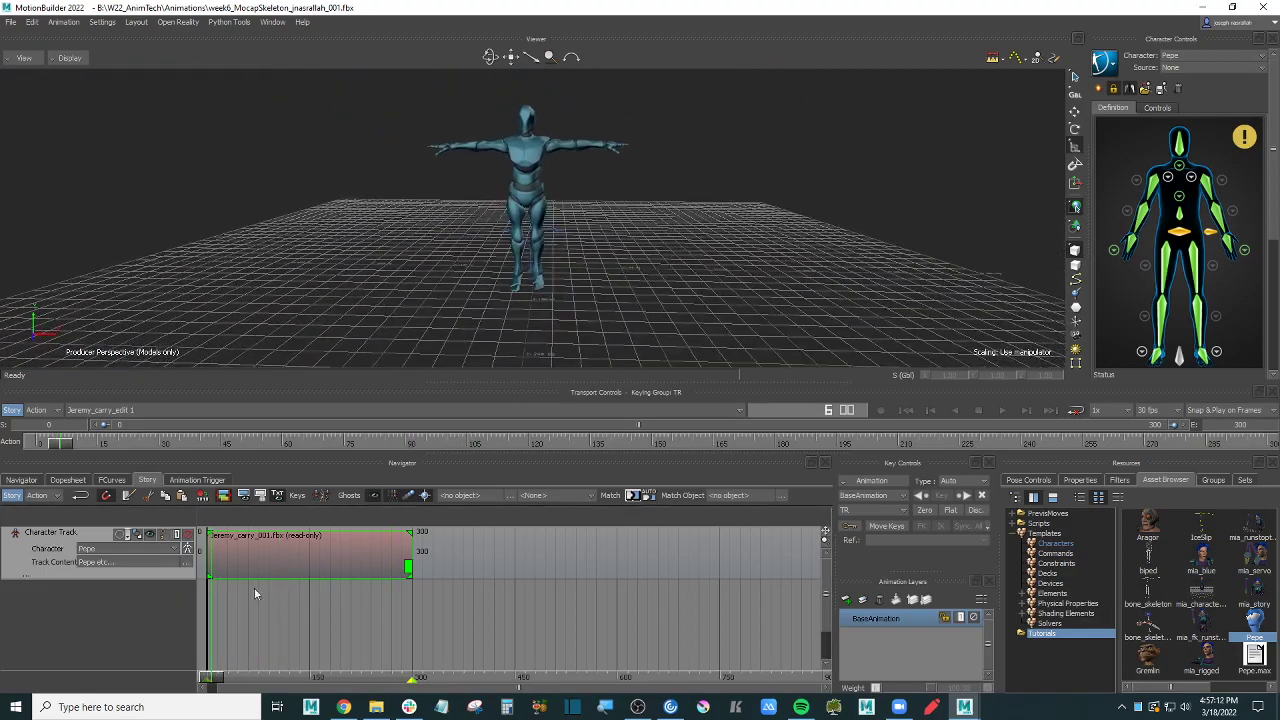
click(150, 536)
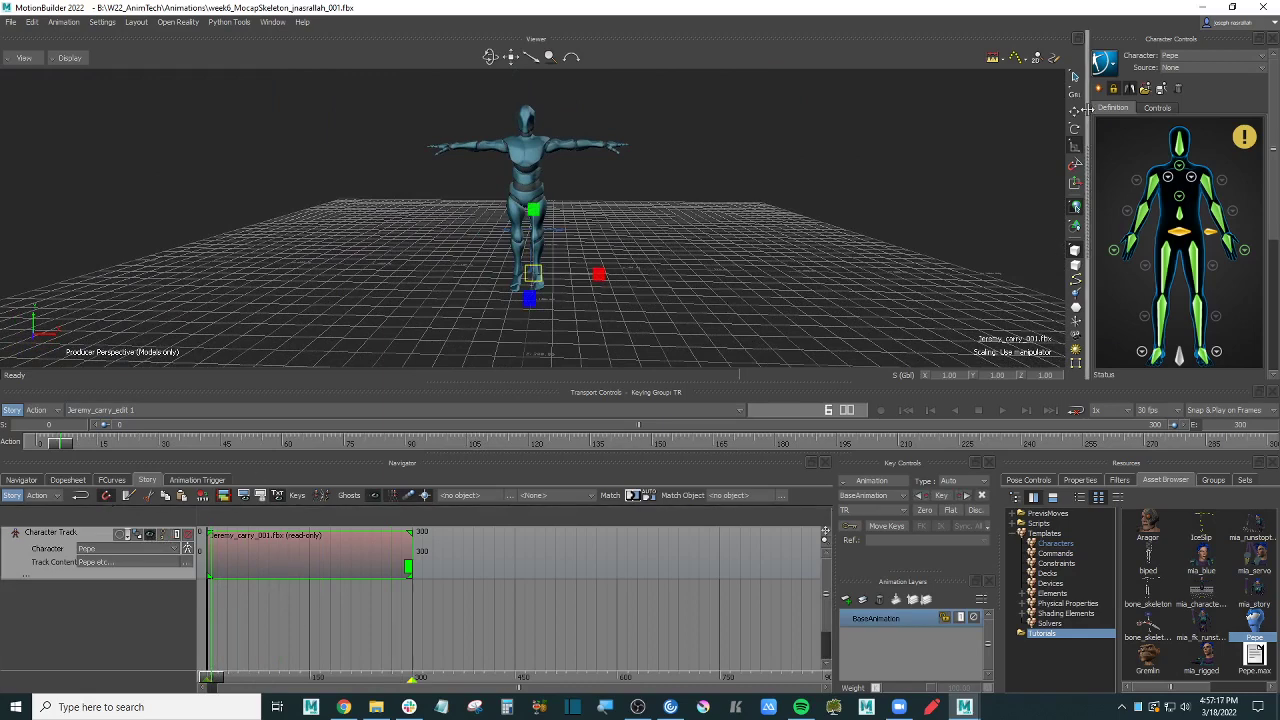
key(t)
drag(614, 278, 686, 282)
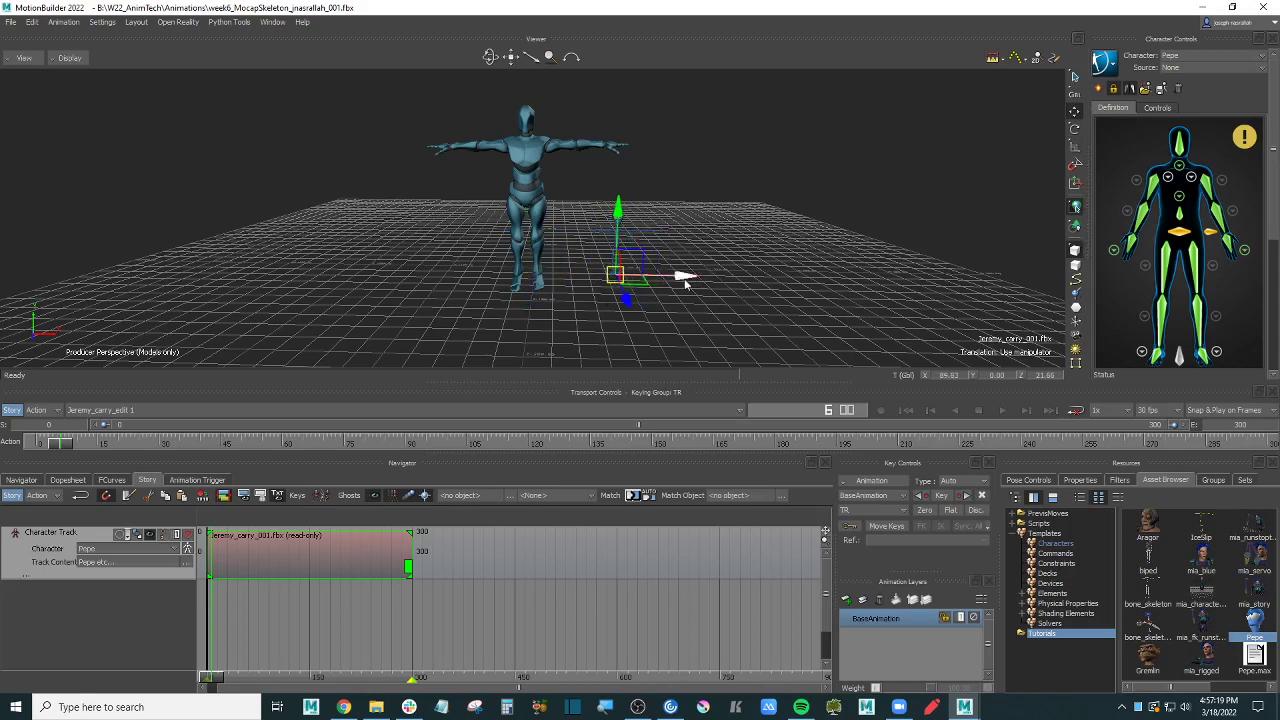
alt+right_drag(686, 282, 754, 301)
alt+drag(754, 301, 815, 254)
alt+right_drag(815, 254, 843, 293)
alt+middle_drag(843, 293, 799, 288)
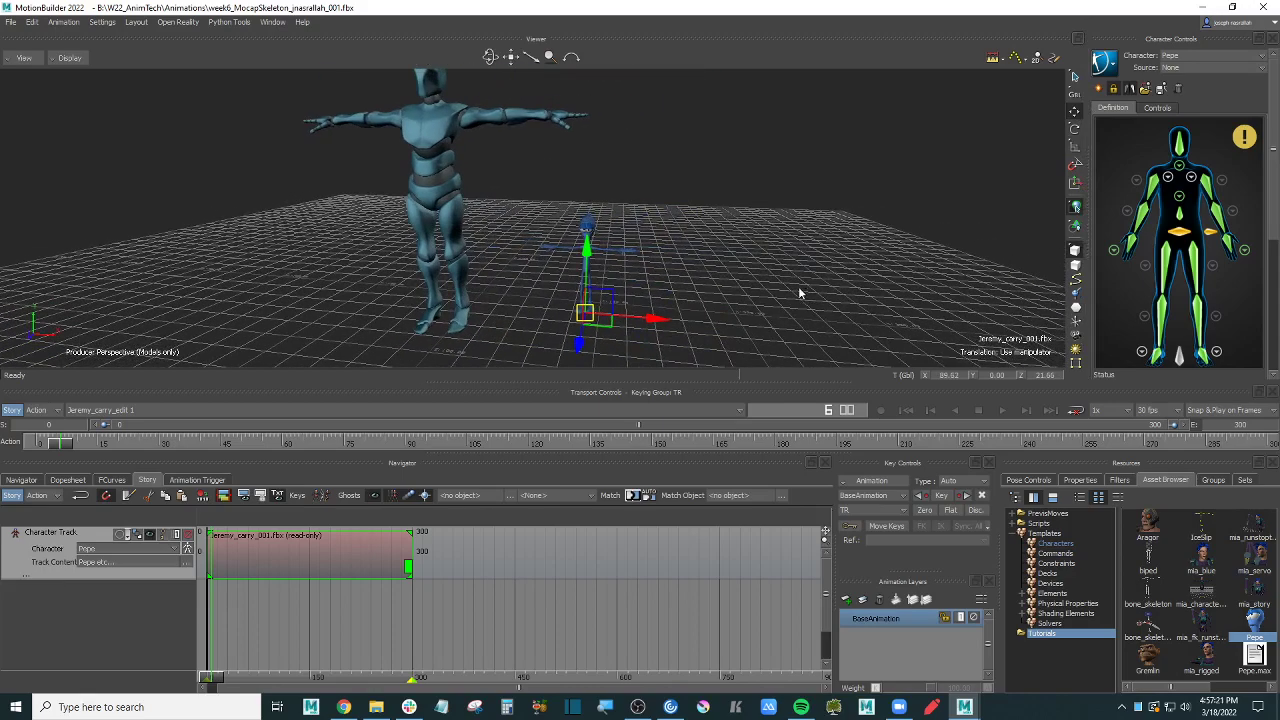
click(799, 288)
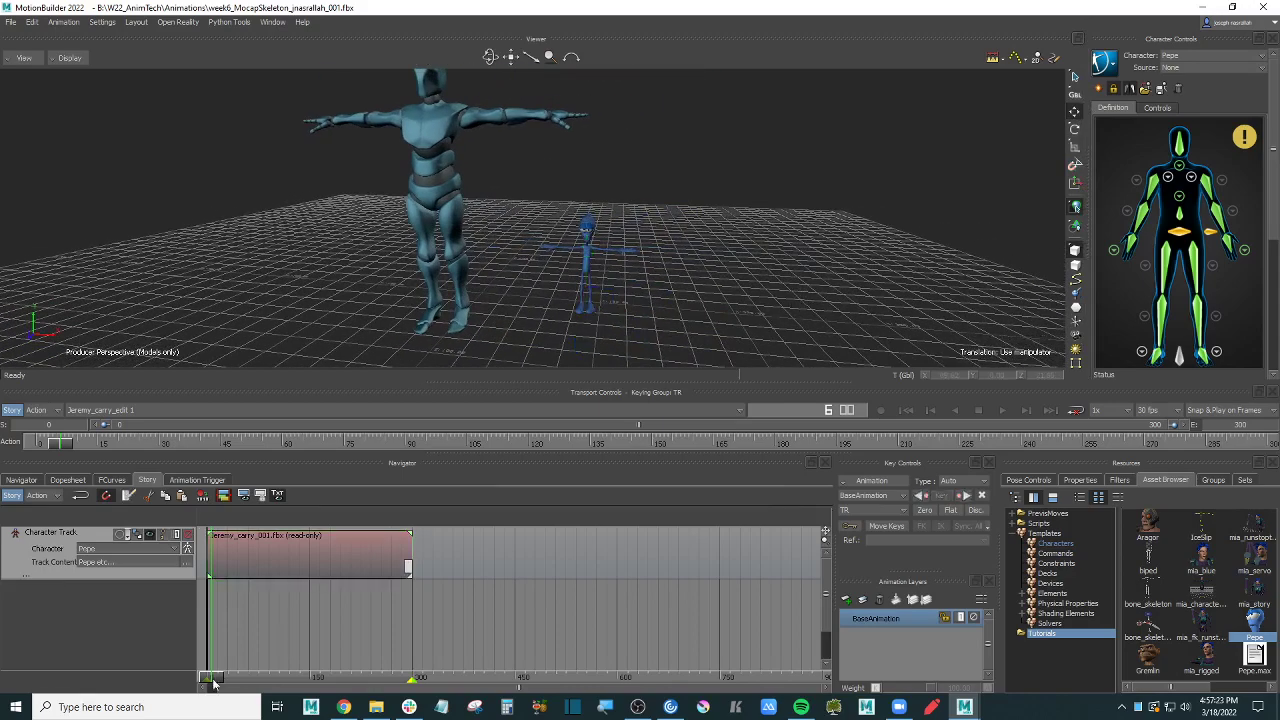
Step: Scrub through the first half of the offset clip and examine Pepe's retargeted carry motion up close
drag(212, 680, 287, 677)
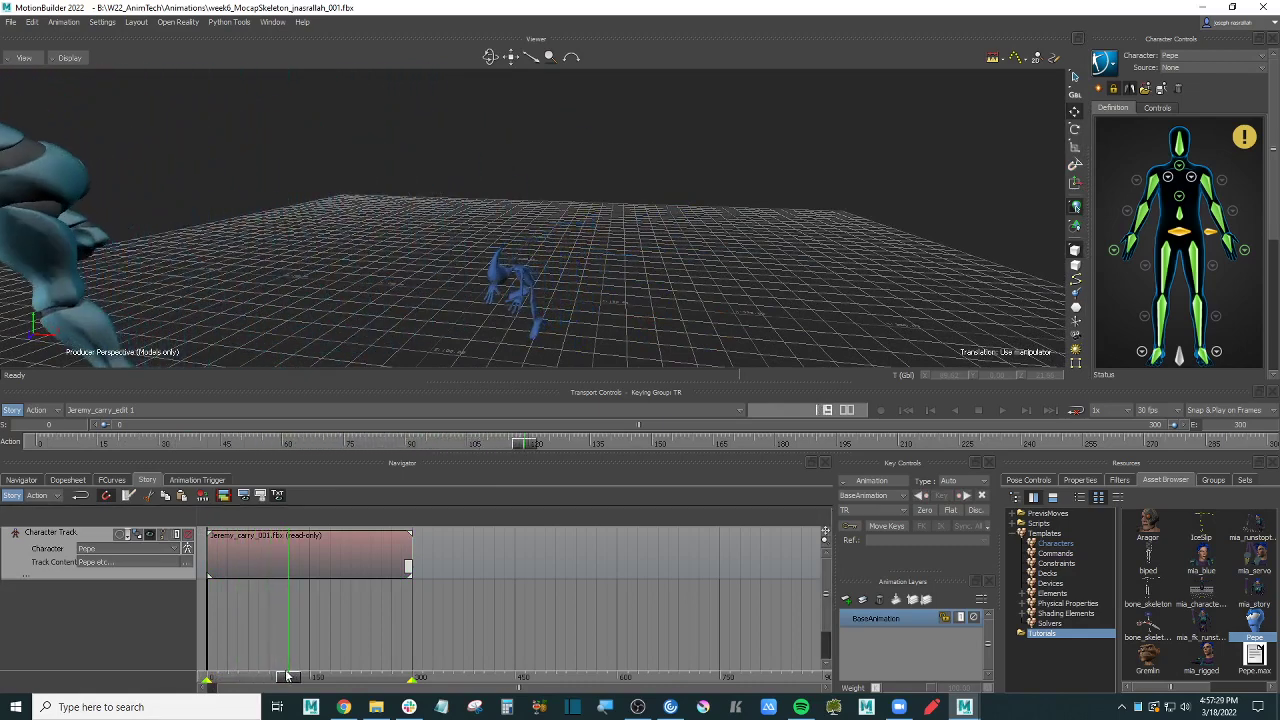
drag(576, 323, 636, 277)
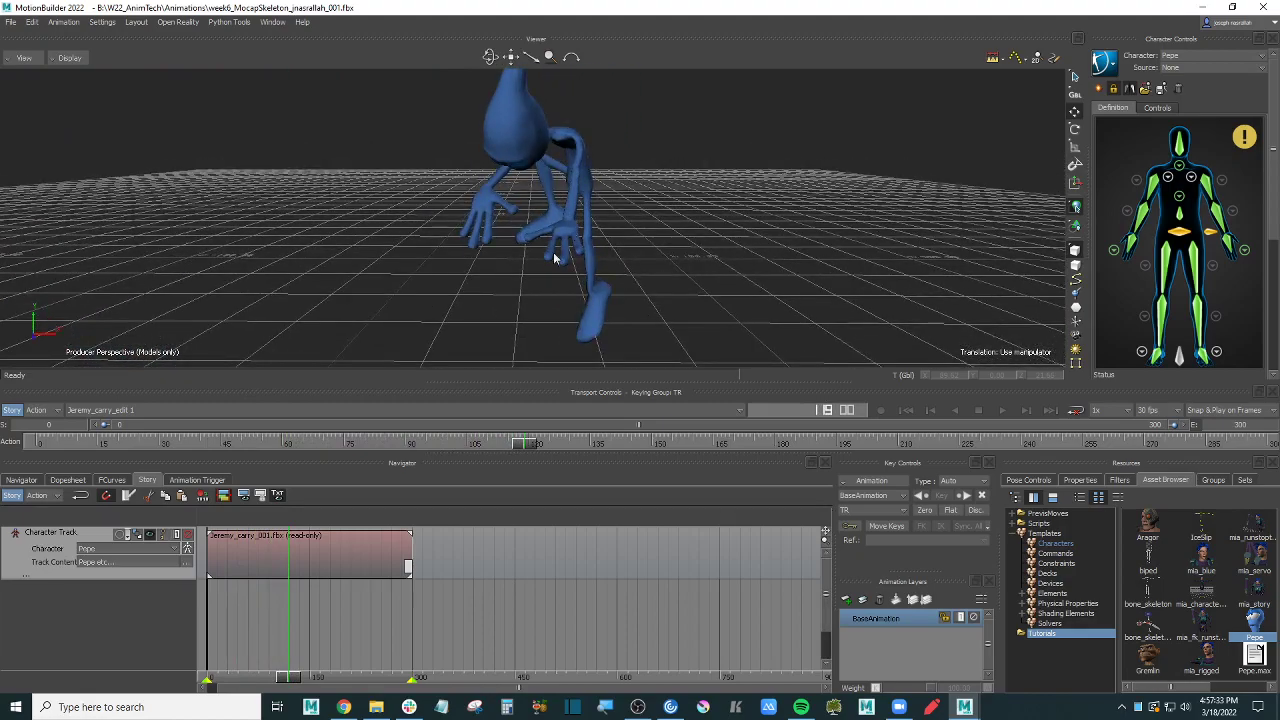
mouse_move(288, 677)
mouse_down()
mouse_move(306, 677)
mouse_move(267, 679)
mouse_up()
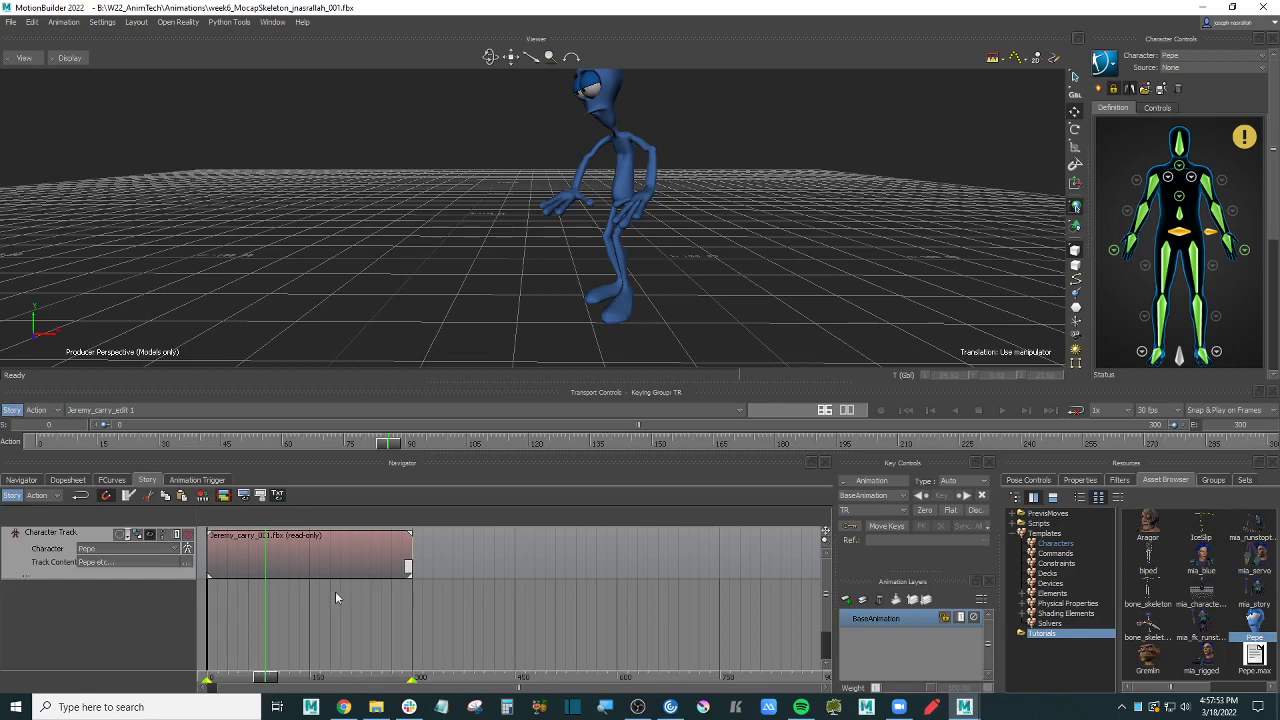
Step: Turn off Story mode and return the playhead to frame 0 with YBot and Pepe both in view
click(12, 410)
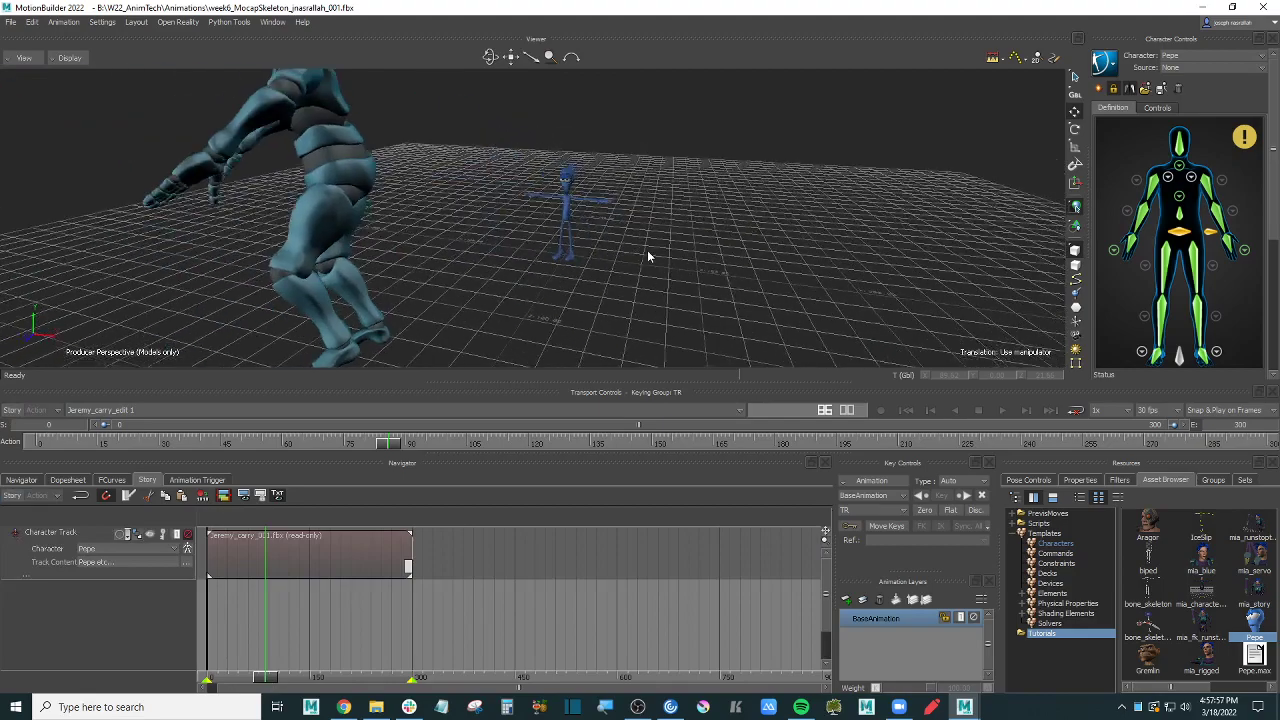
alt+middle_drag(648, 256, 680, 264)
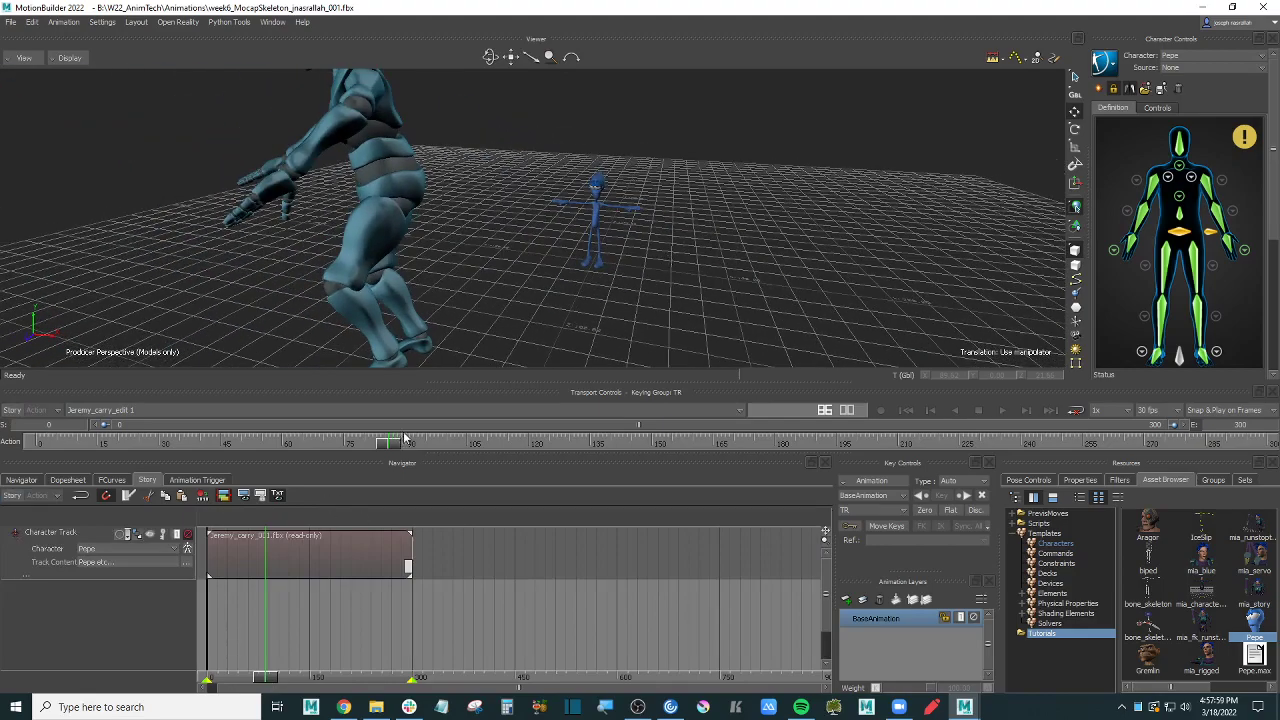
drag(405, 440, 5, 442)
alt+drag(740, 273, 653, 274)
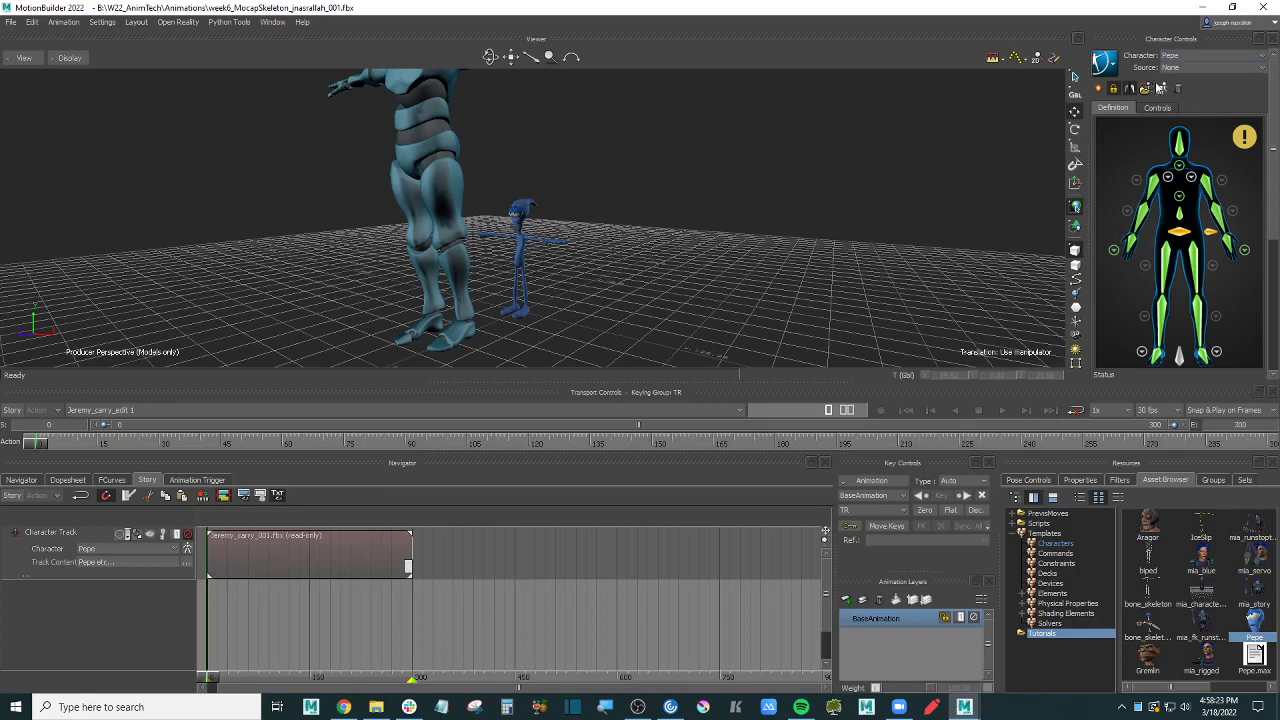
Step: Set YBot as the input source that drives the Pepe character
click(1201, 57)
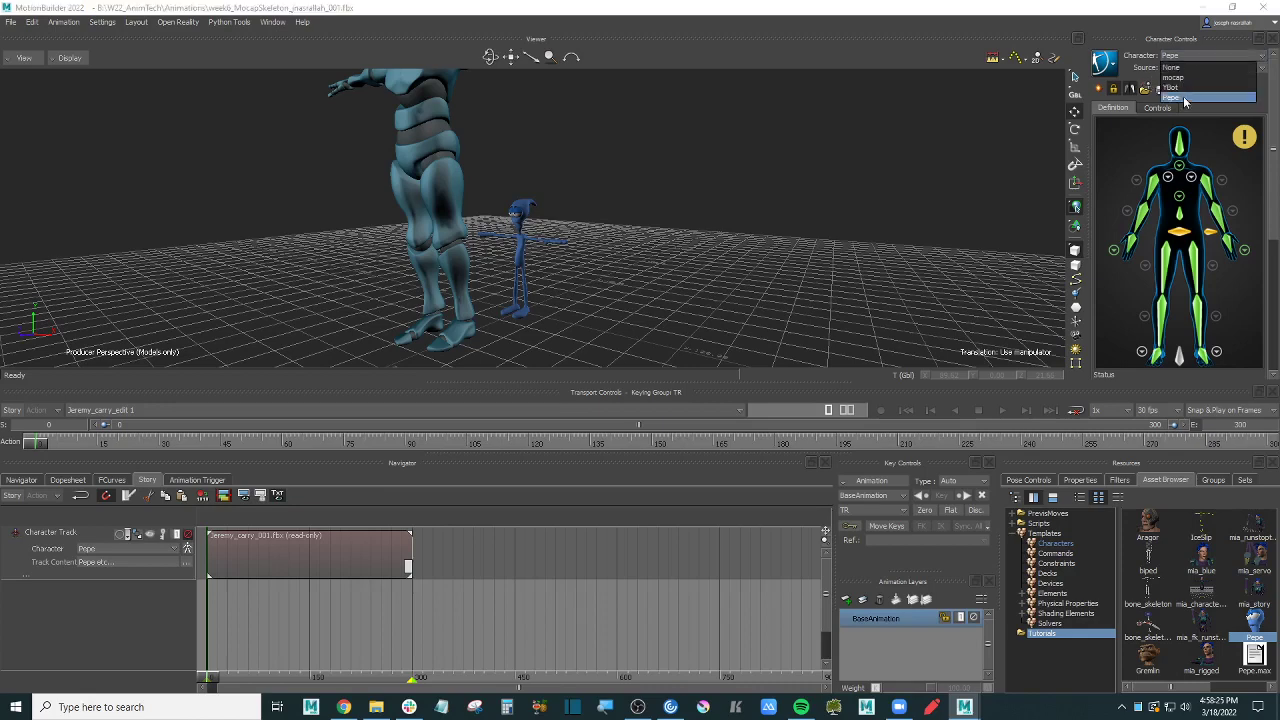
click(1183, 99)
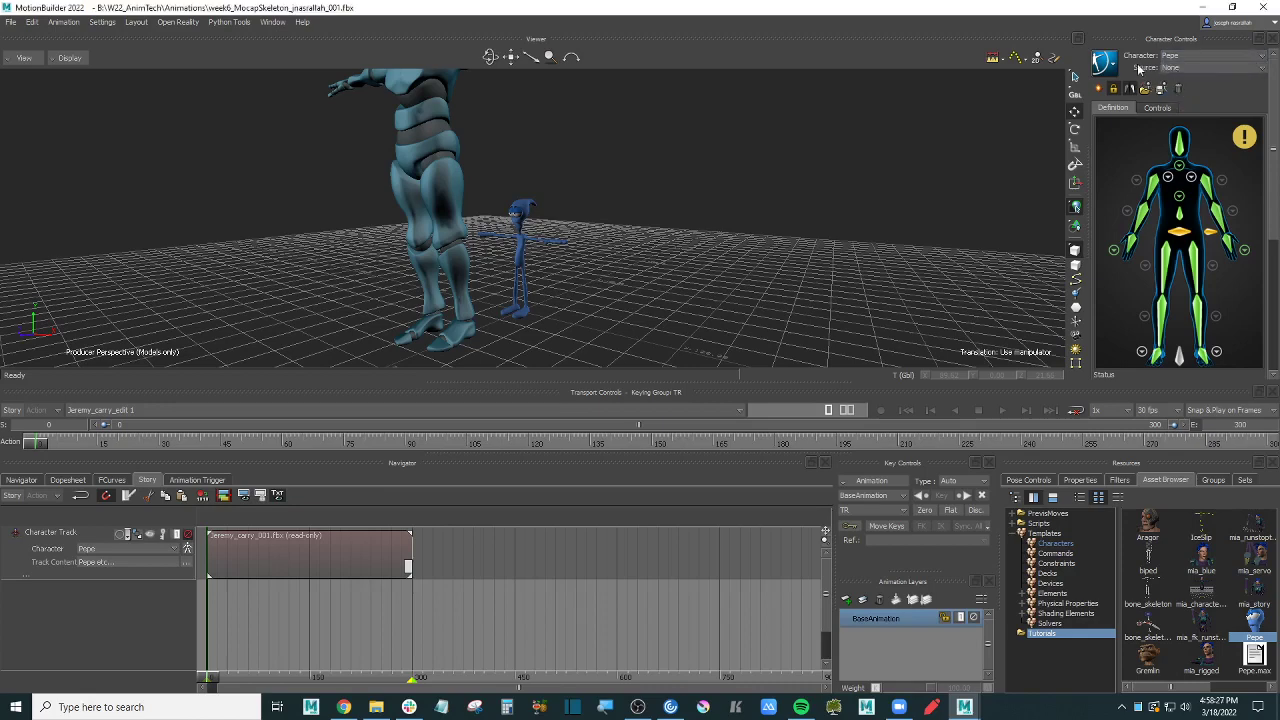
click(1195, 70)
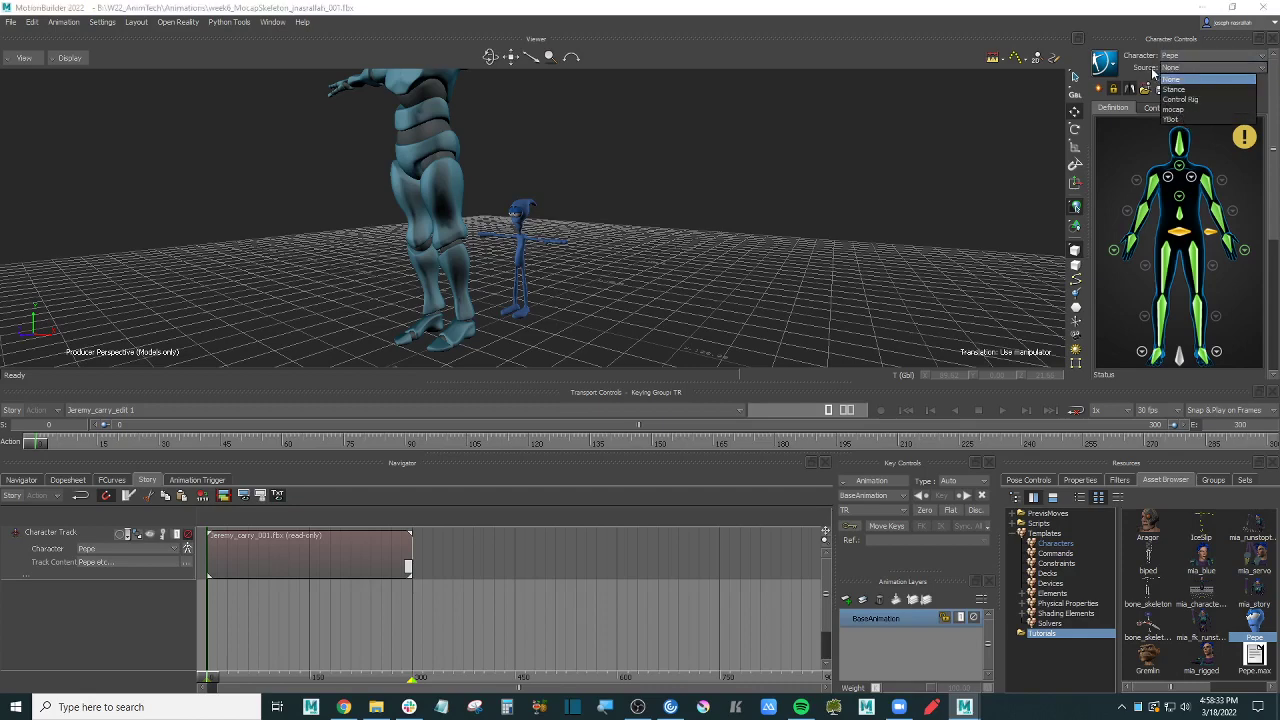
click(1172, 119)
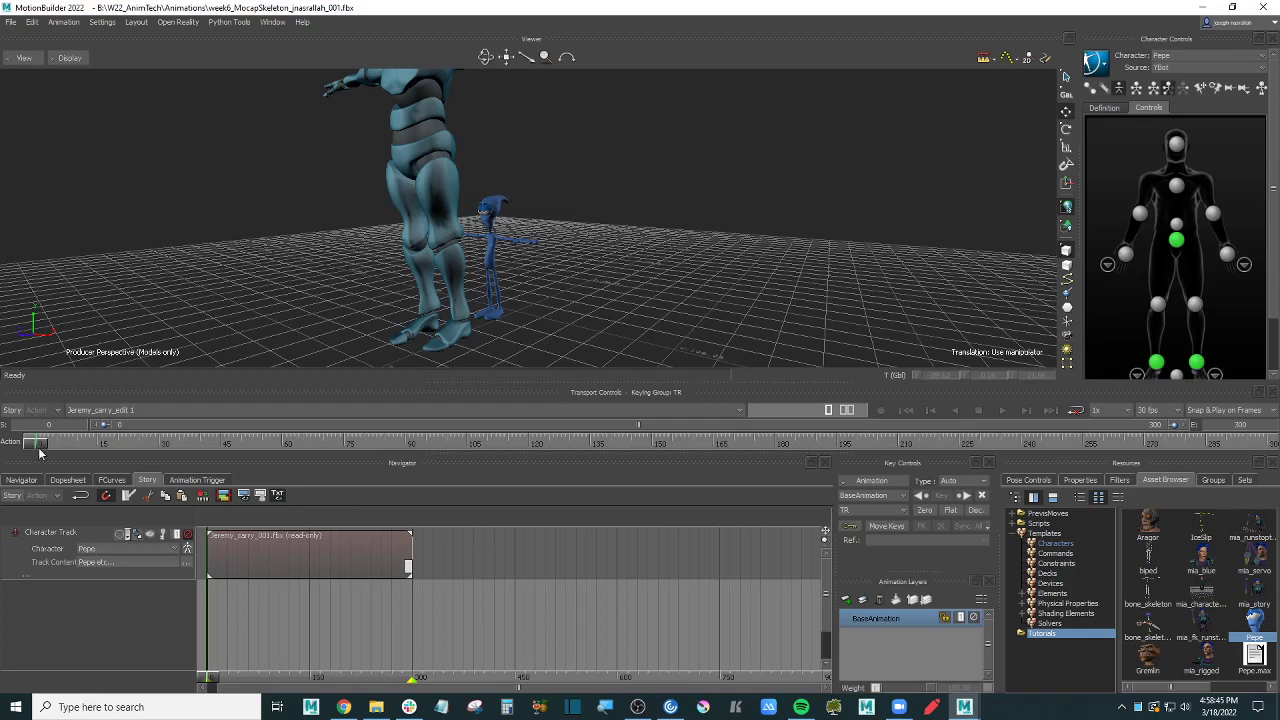
Step: Scrub to about frame 68 and examine up close how Pepe's arms and hands follow YBot's carry motion
drag(40, 443, 310, 441)
mouse_move(421, 224)
alt+mouse_down()
mouse_move(514, 229)
mouse_move(508, 266)
alt+mouse_up()
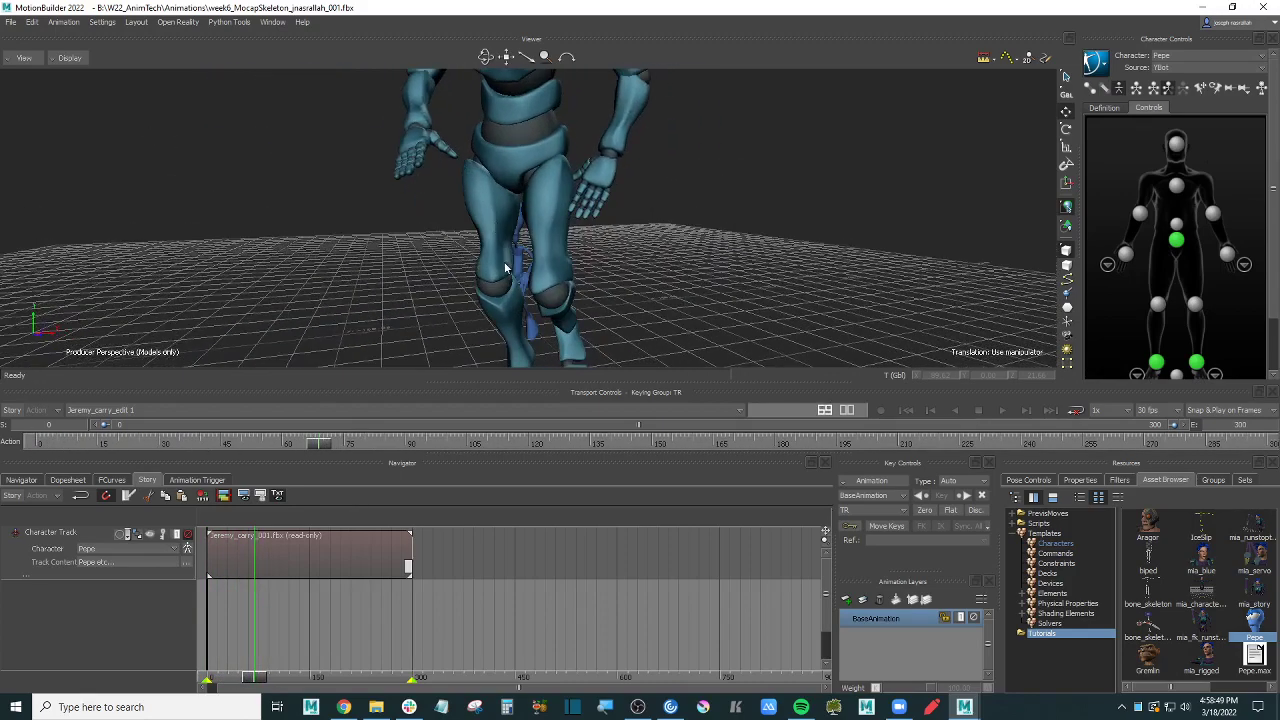
alt+right_drag(508, 266, 551, 283)
mouse_move(551, 283)
alt+mouse_down()
mouse_move(497, 249)
mouse_move(478, 200)
mouse_move(470, 250)
mouse_move(319, 330)
alt+mouse_up()
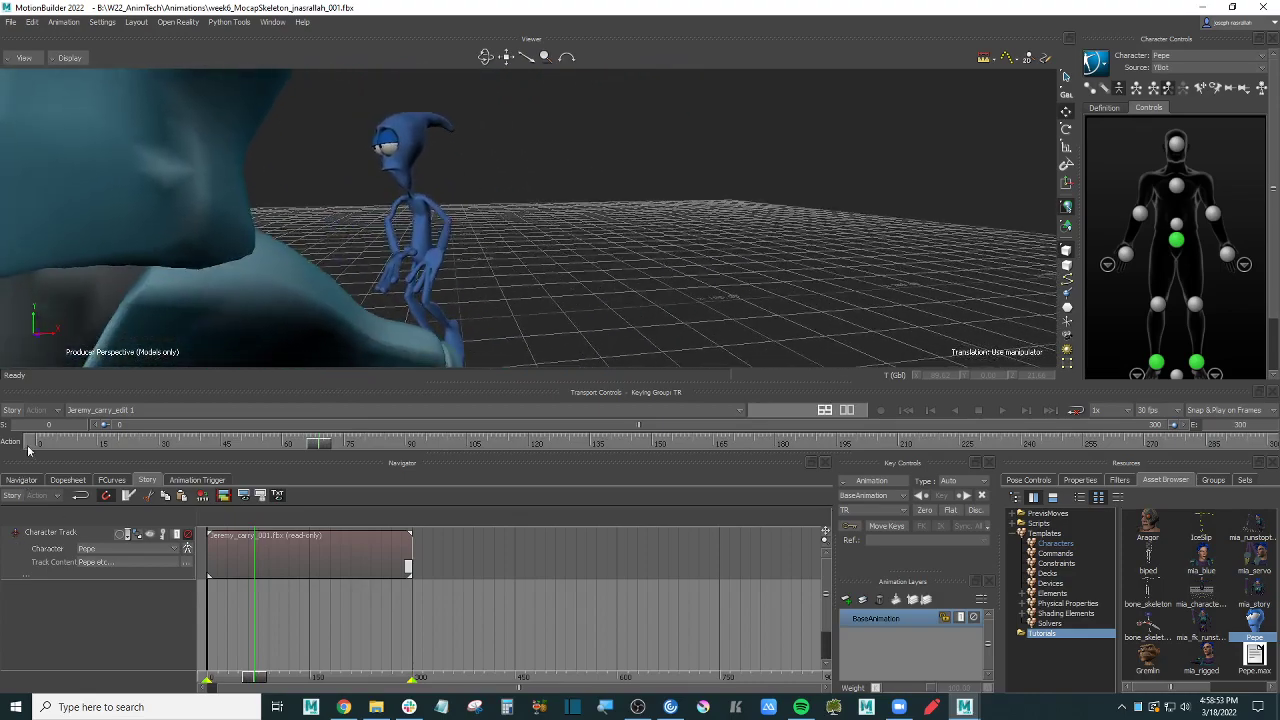
click(12, 410)
click(12, 410)
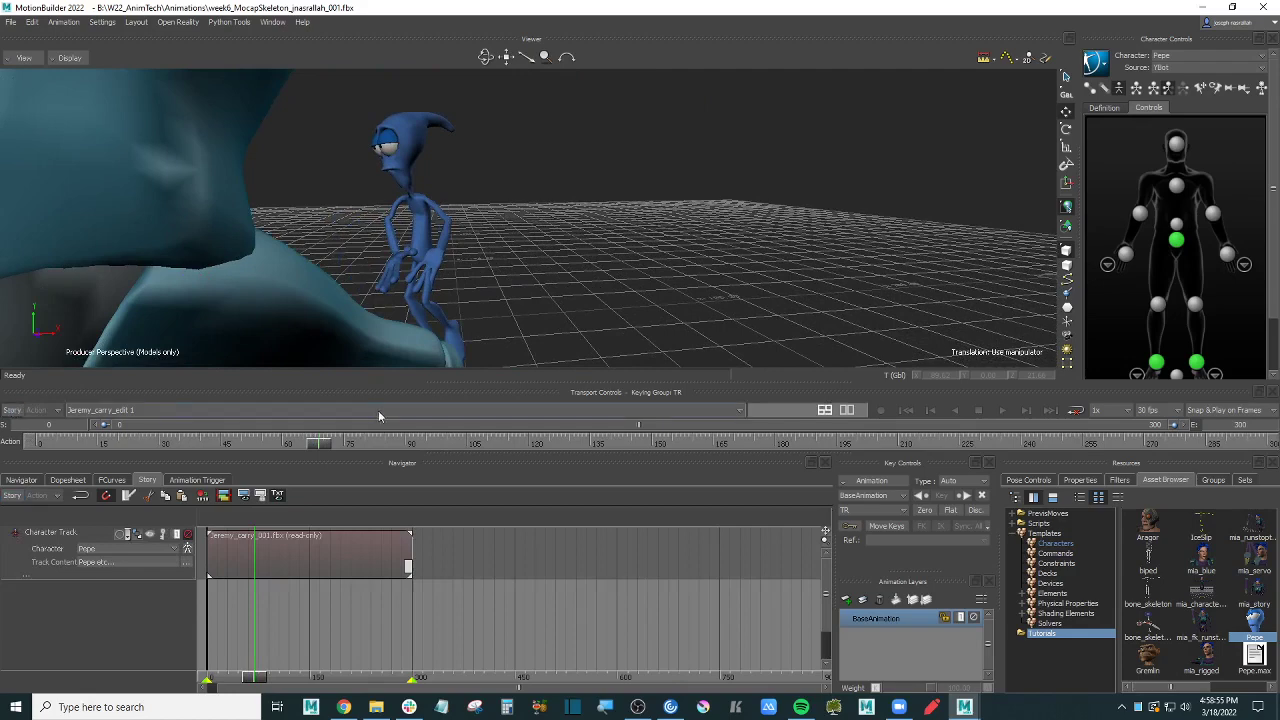
mouse_move(319, 447)
mouse_down()
mouse_move(331, 447)
mouse_move(318, 447)
mouse_up()
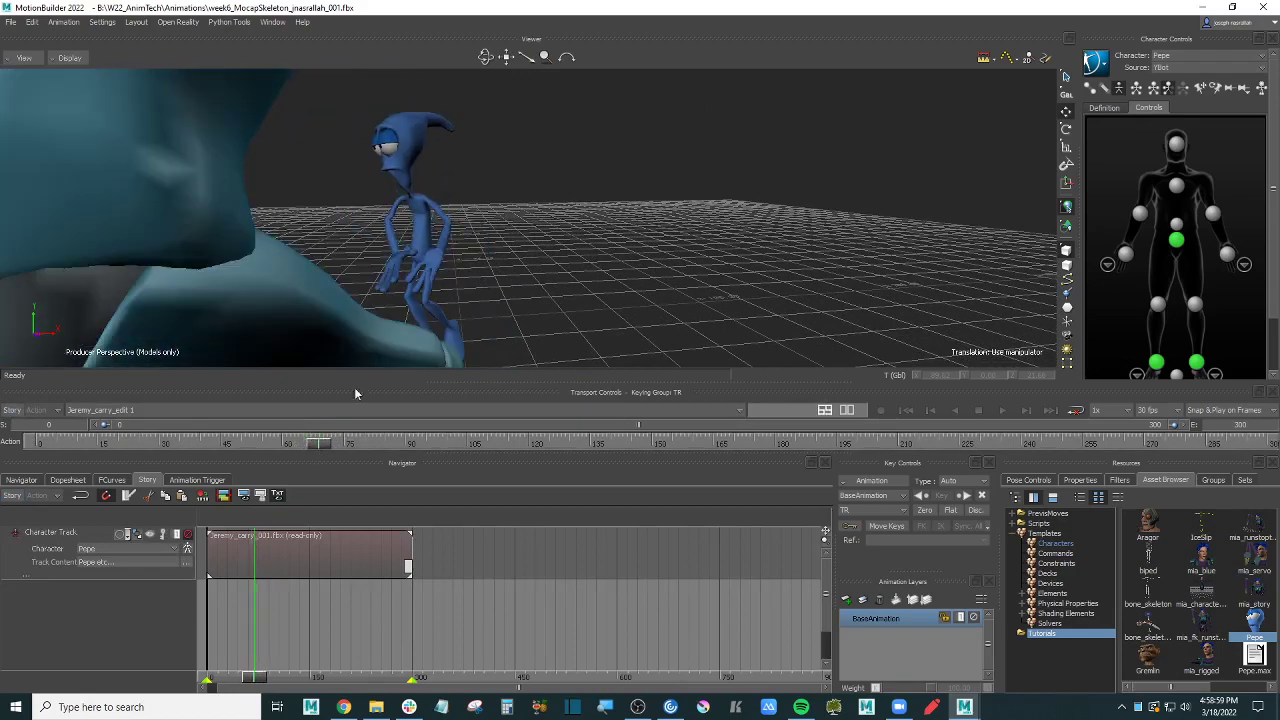
scroll(510, 207, up, 3)
scroll(510, 204, down, 3)
alt+drag(510, 204, 536, 228)
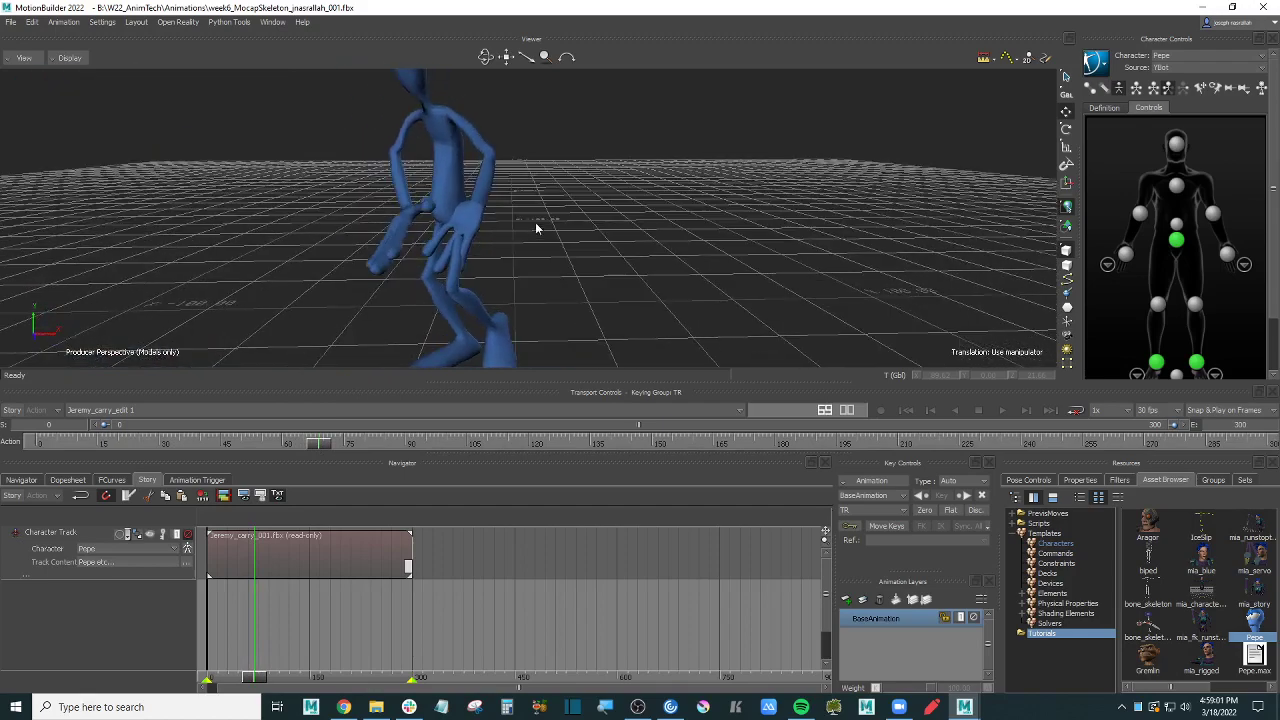
Step: Set IK Blend T to about 41.5 on Pepe's left hand effector and about 36 on the right hand effector
click(1228, 256)
drag(1273, 310, 1276, 357)
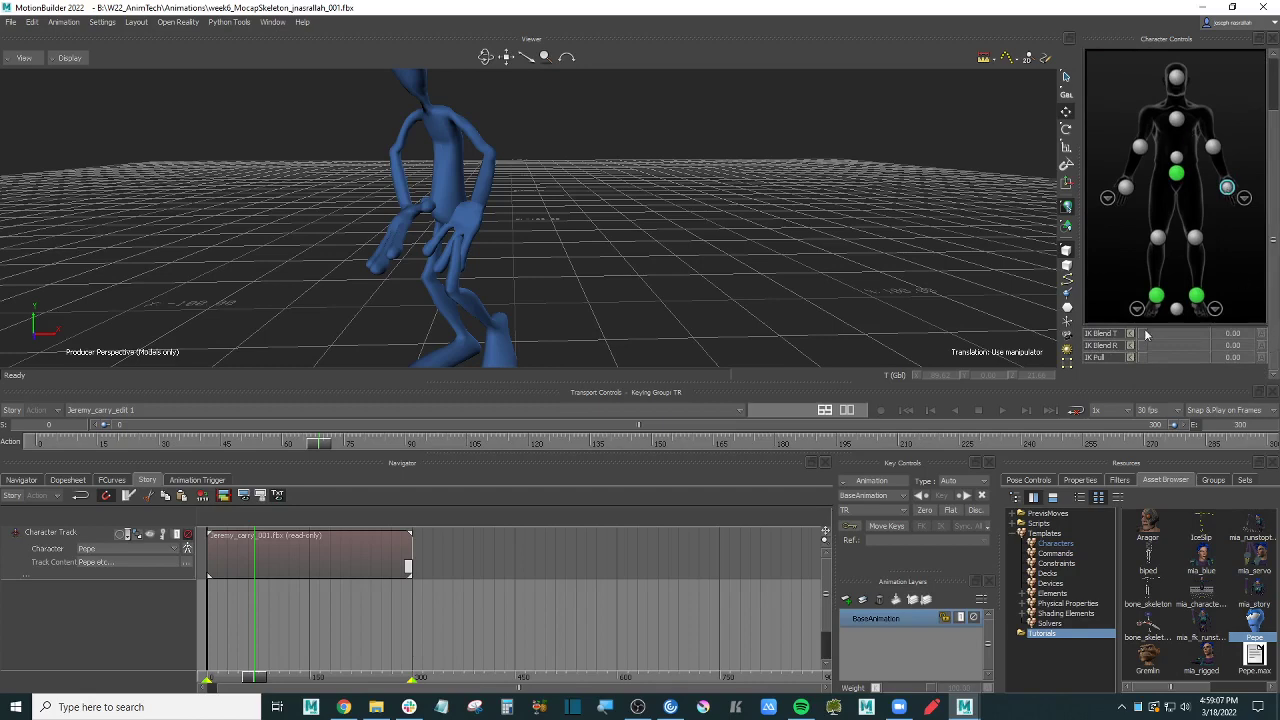
drag(1147, 335, 1171, 341)
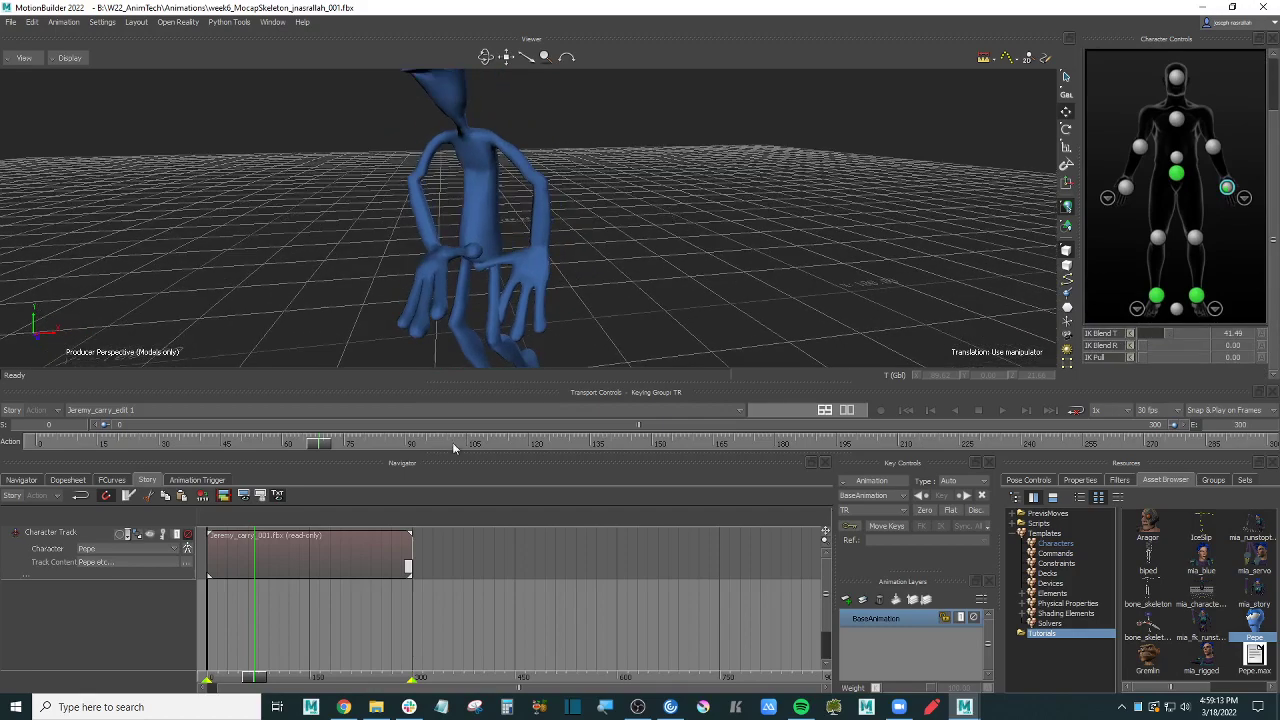
mouse_move(317, 440)
mouse_down()
mouse_move(239, 447)
mouse_move(368, 444)
mouse_move(313, 444)
mouse_up()
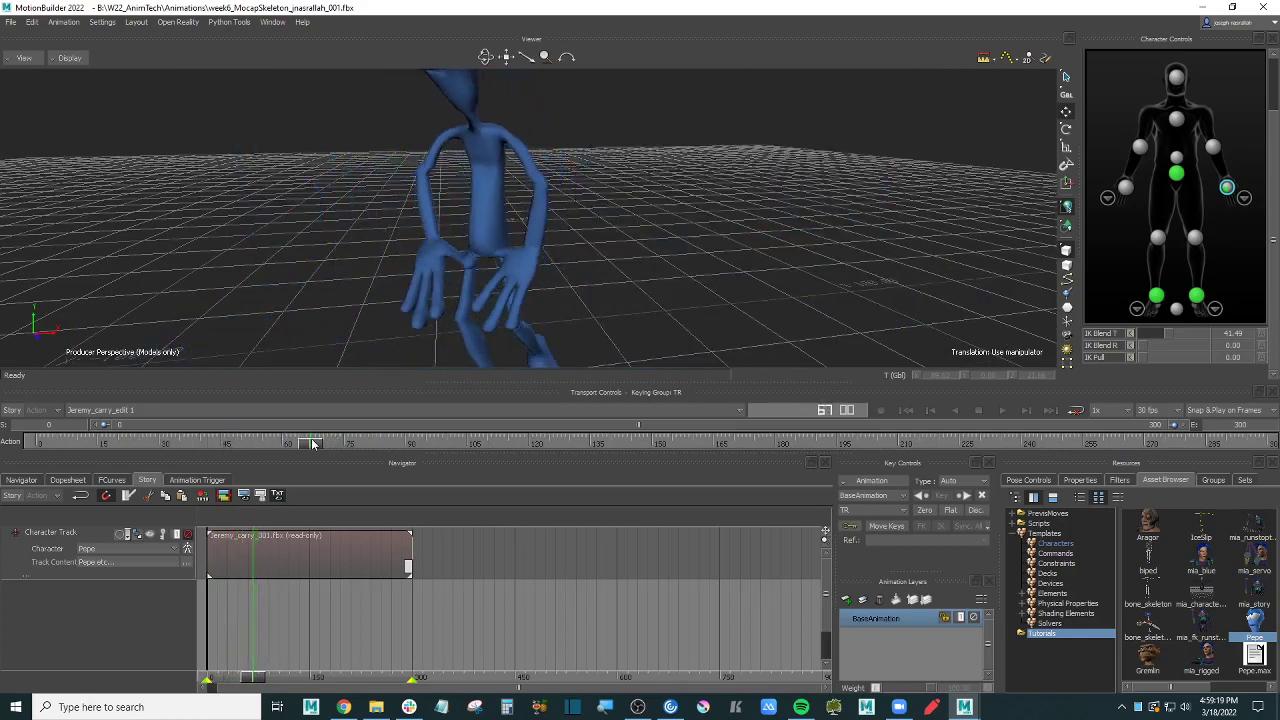
click(1125, 188)
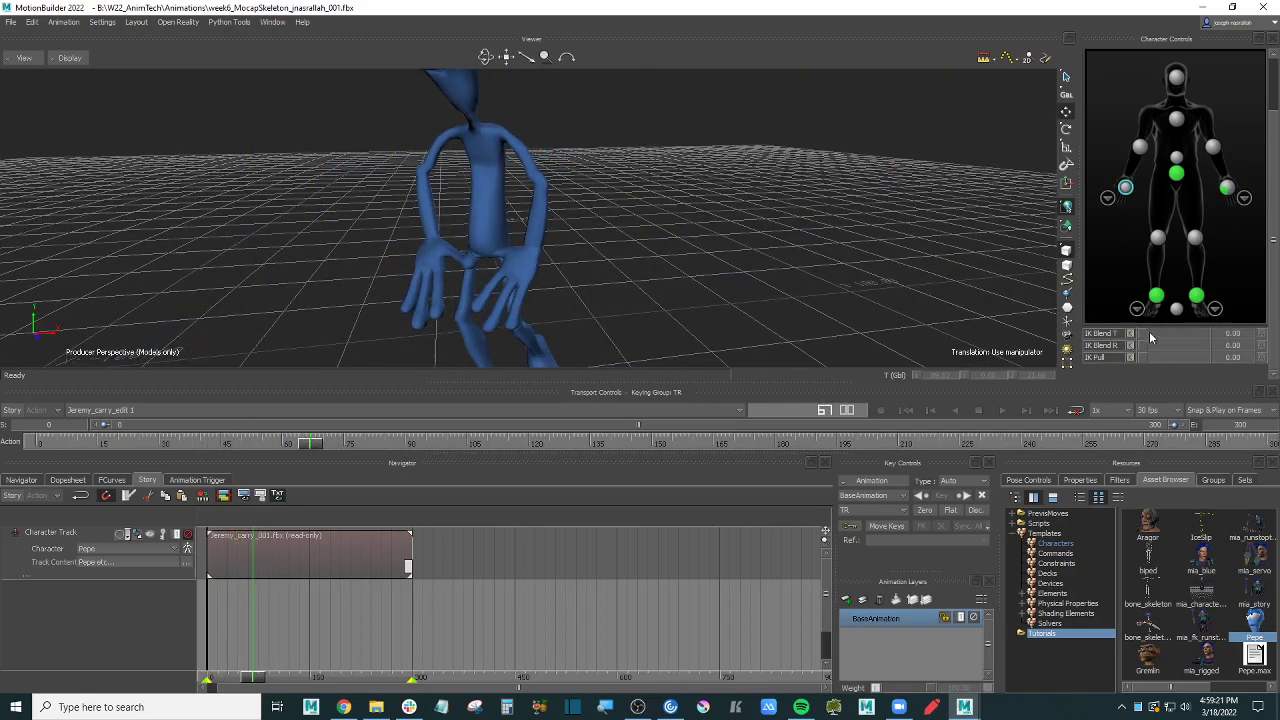
drag(1150, 336, 1168, 334)
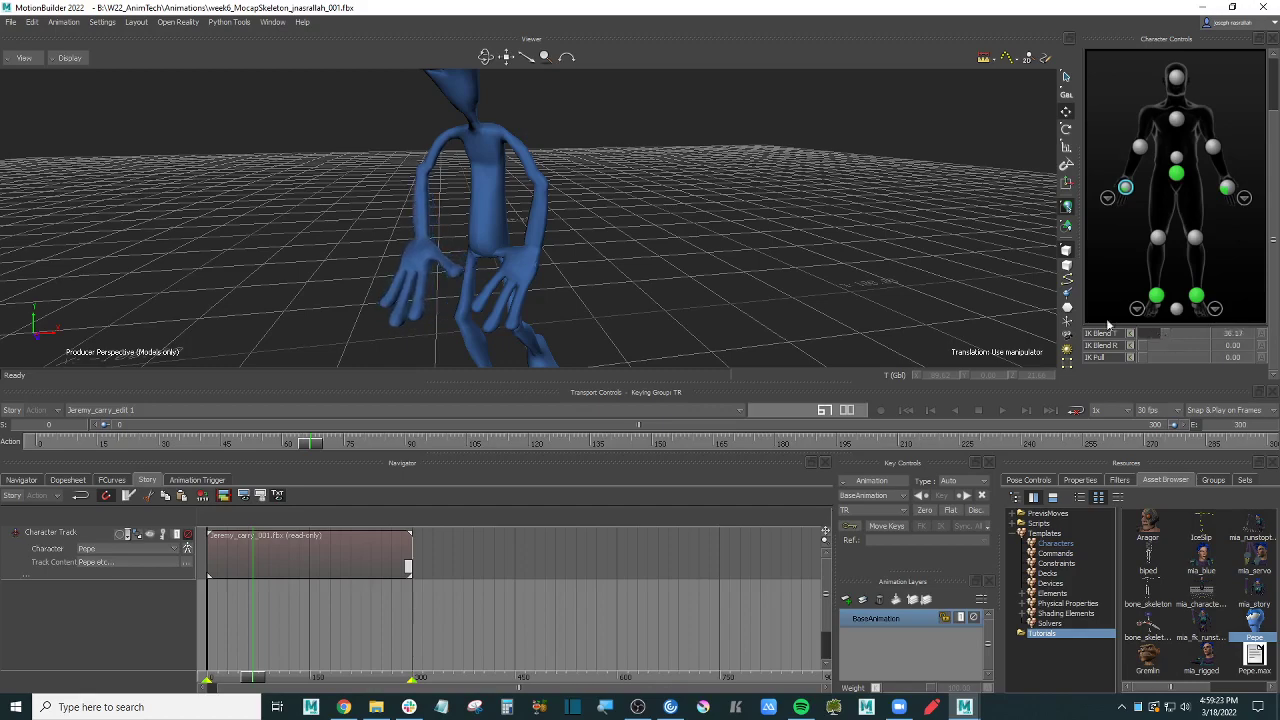
Step: Set Pepe's source to None and turn Story mode on to compare the pose from the Story clip
scroll(726, 242, down, 5)
alt+drag(726, 242, 561, 304)
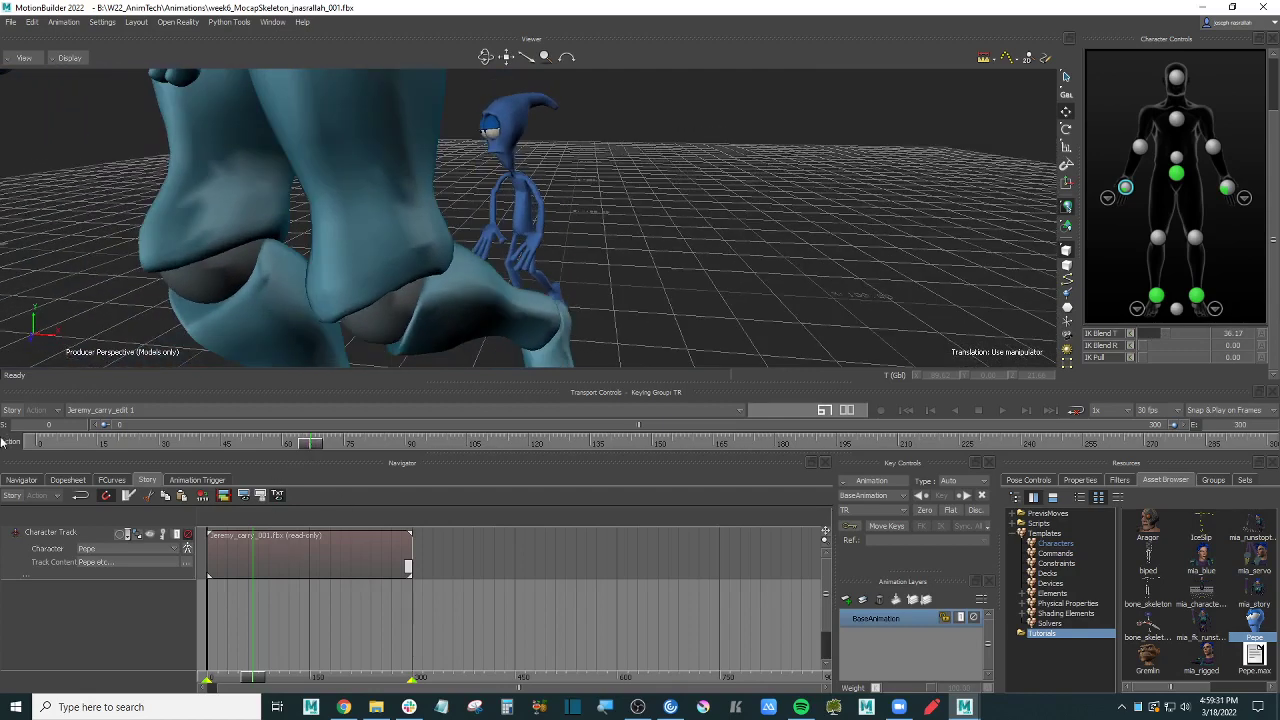
drag(1272, 78, 1272, 70)
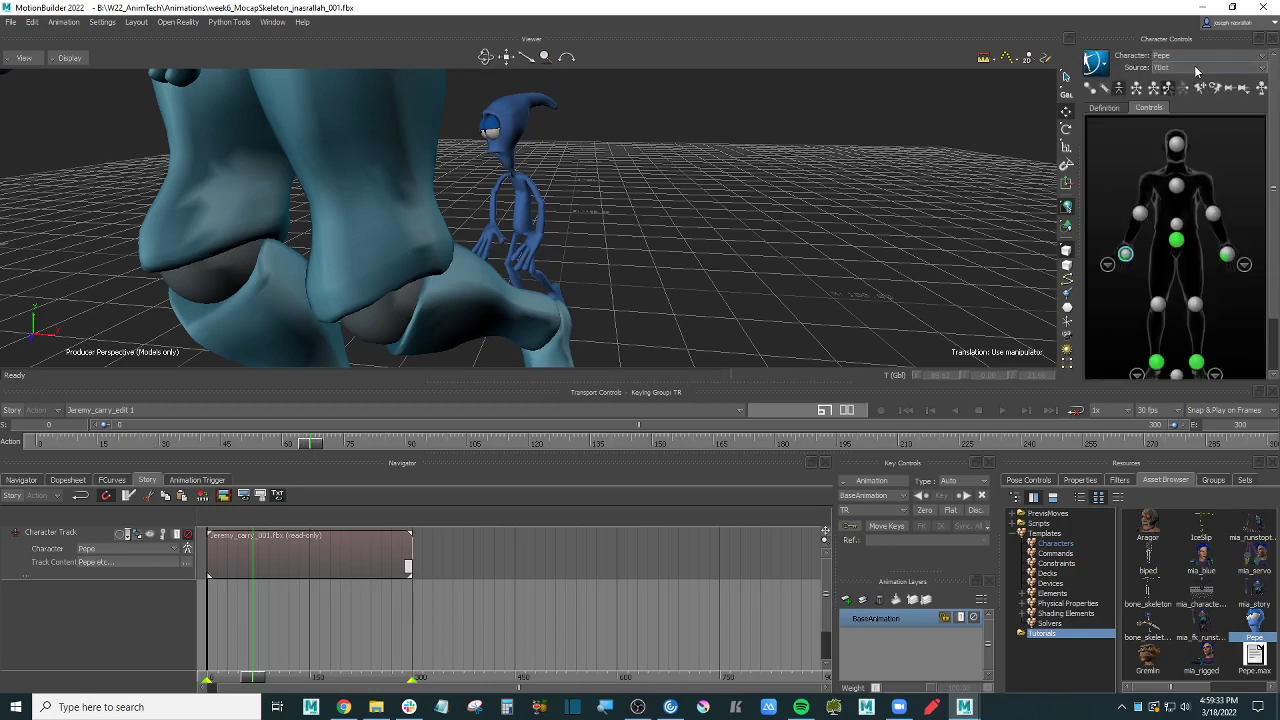
click(1205, 67)
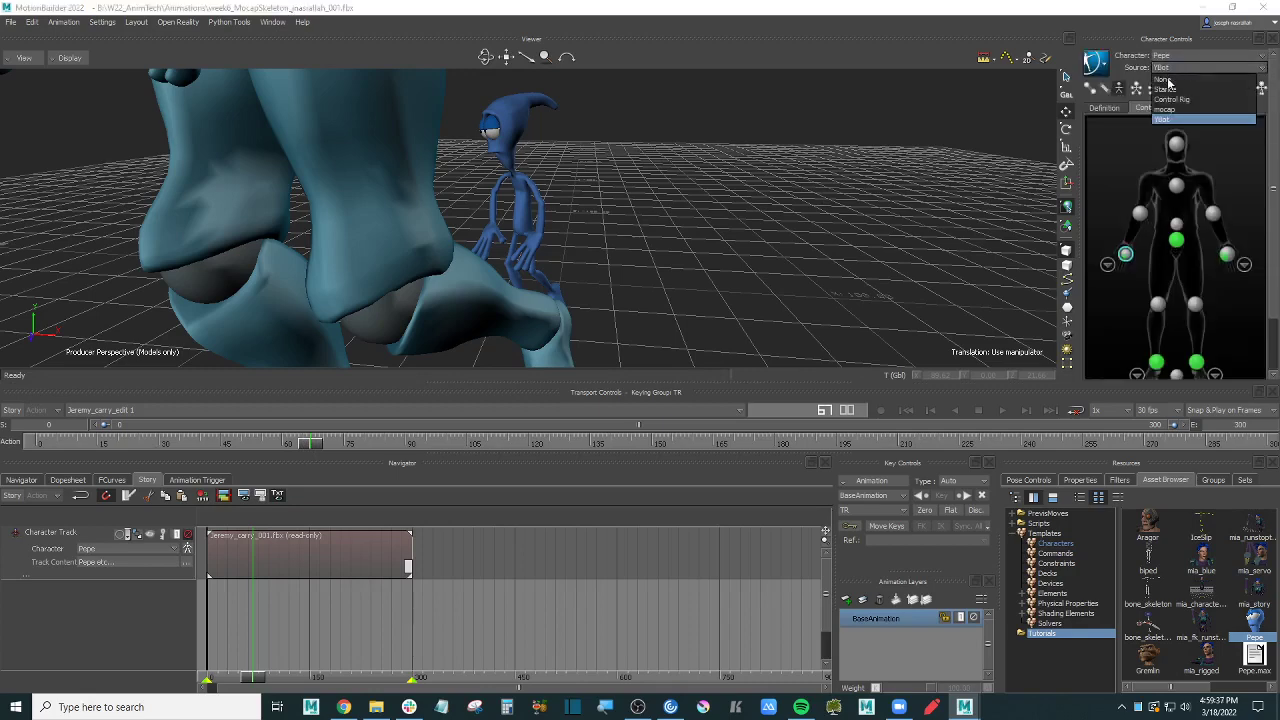
click(1164, 80)
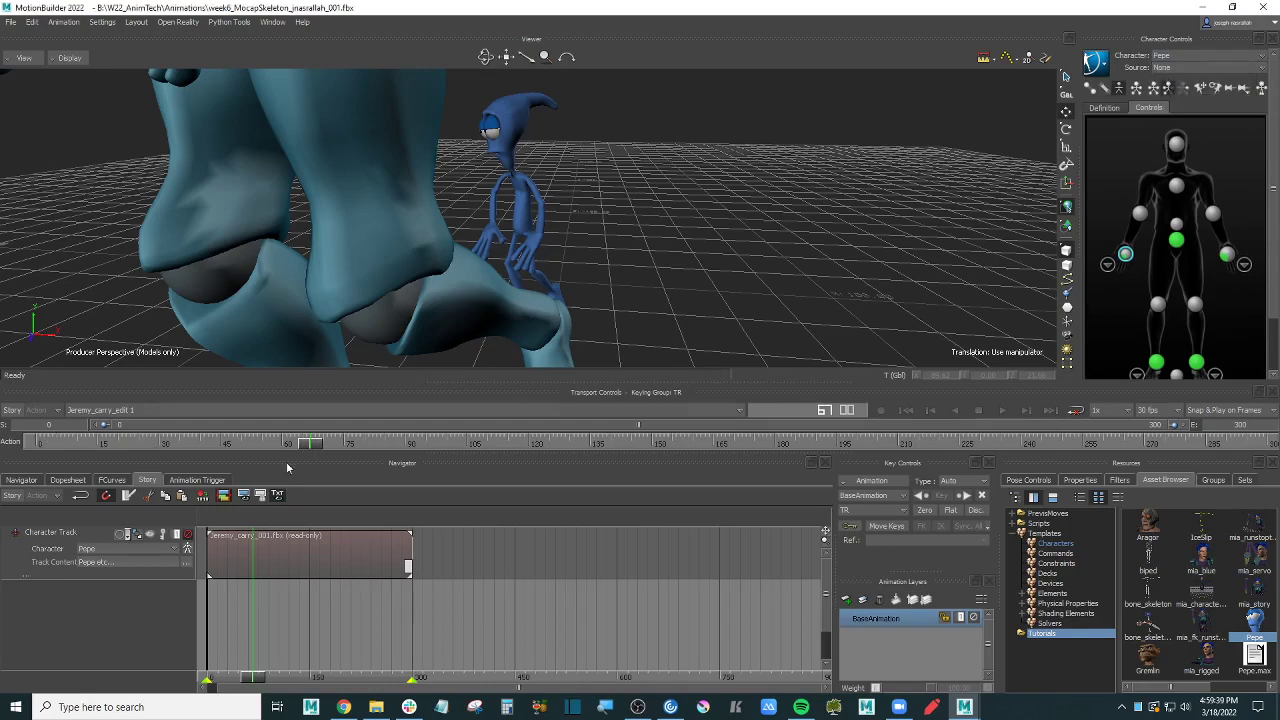
drag(311, 443, 310, 443)
click(12, 410)
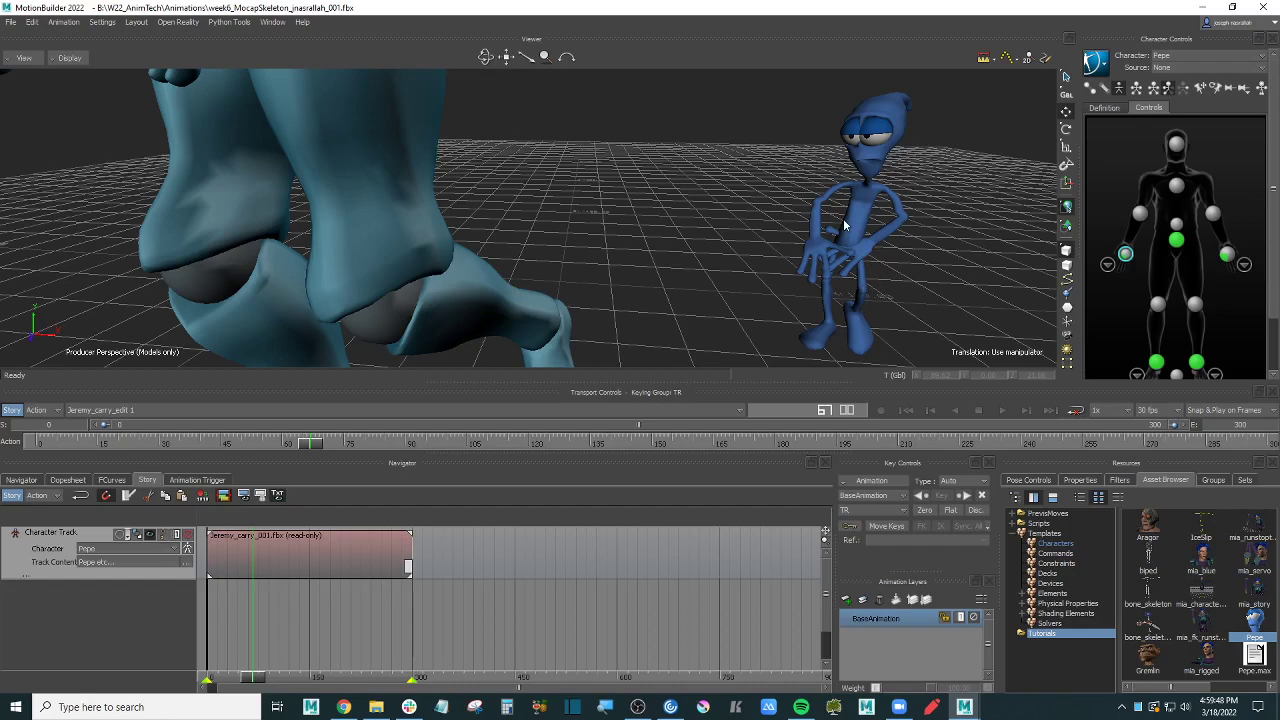
Step: Set Pepe's source back to YBot and turn Story mode off again
click(1208, 68)
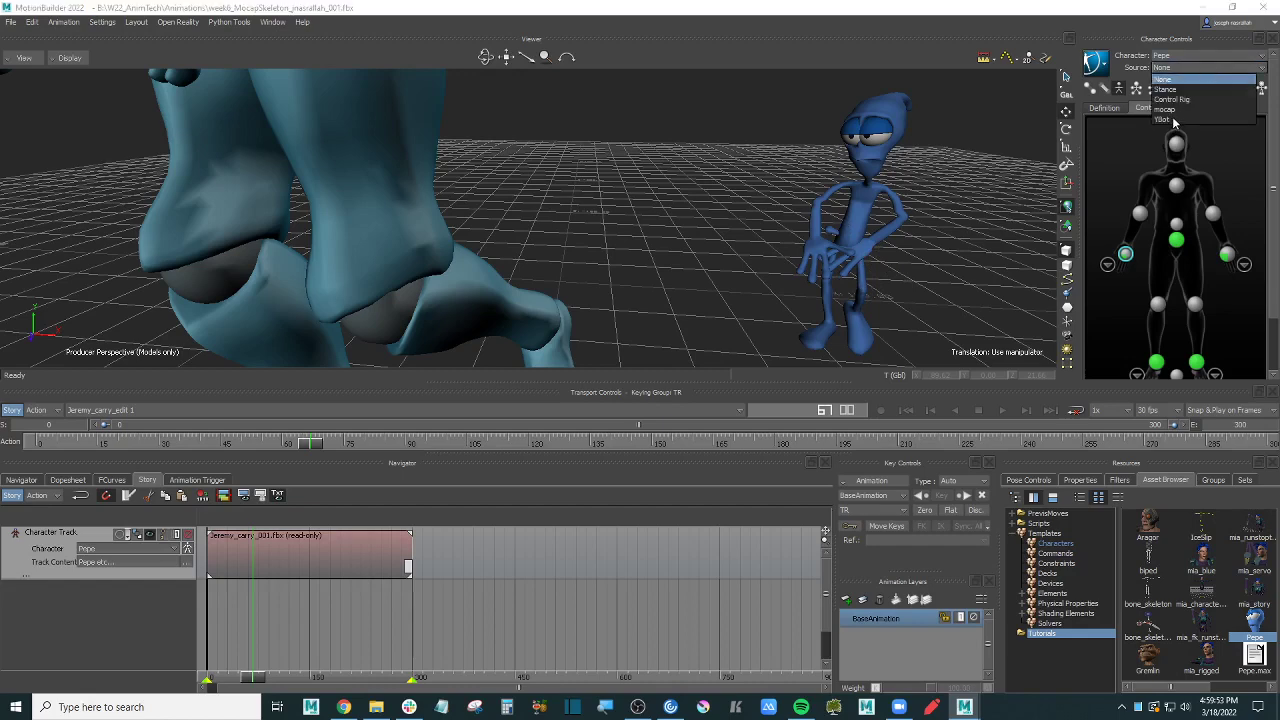
click(1175, 120)
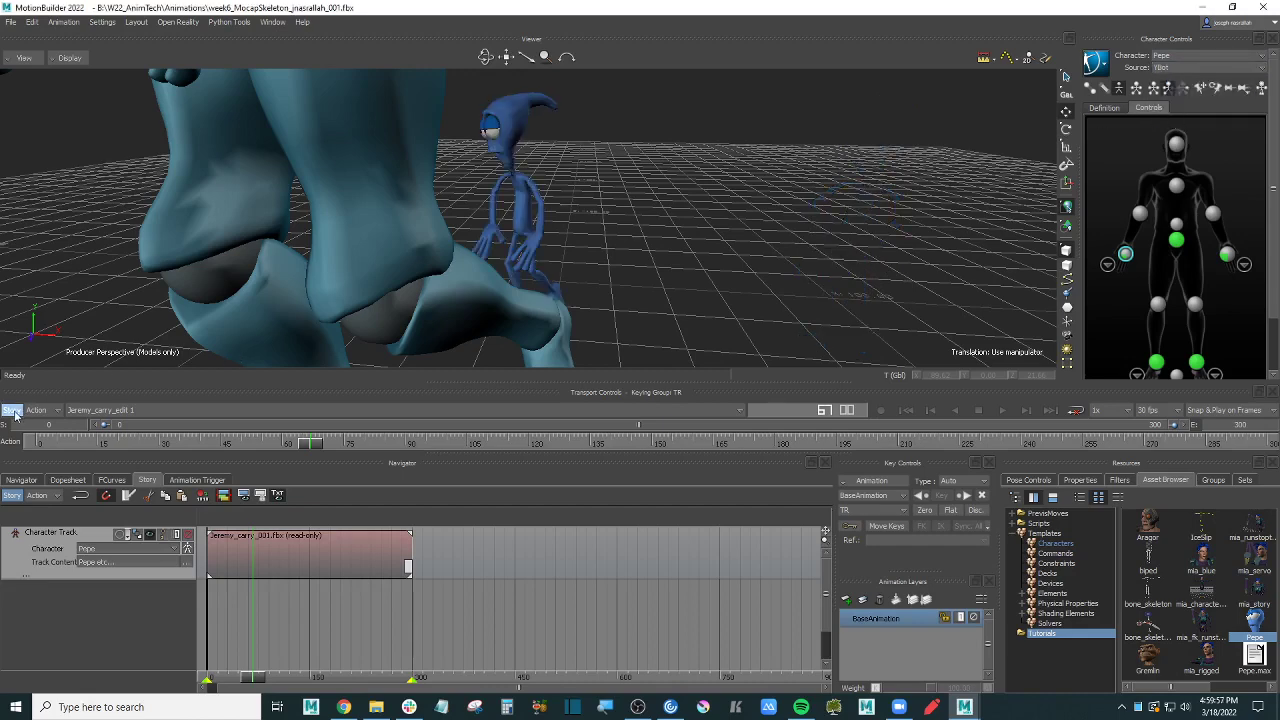
click(12, 410)
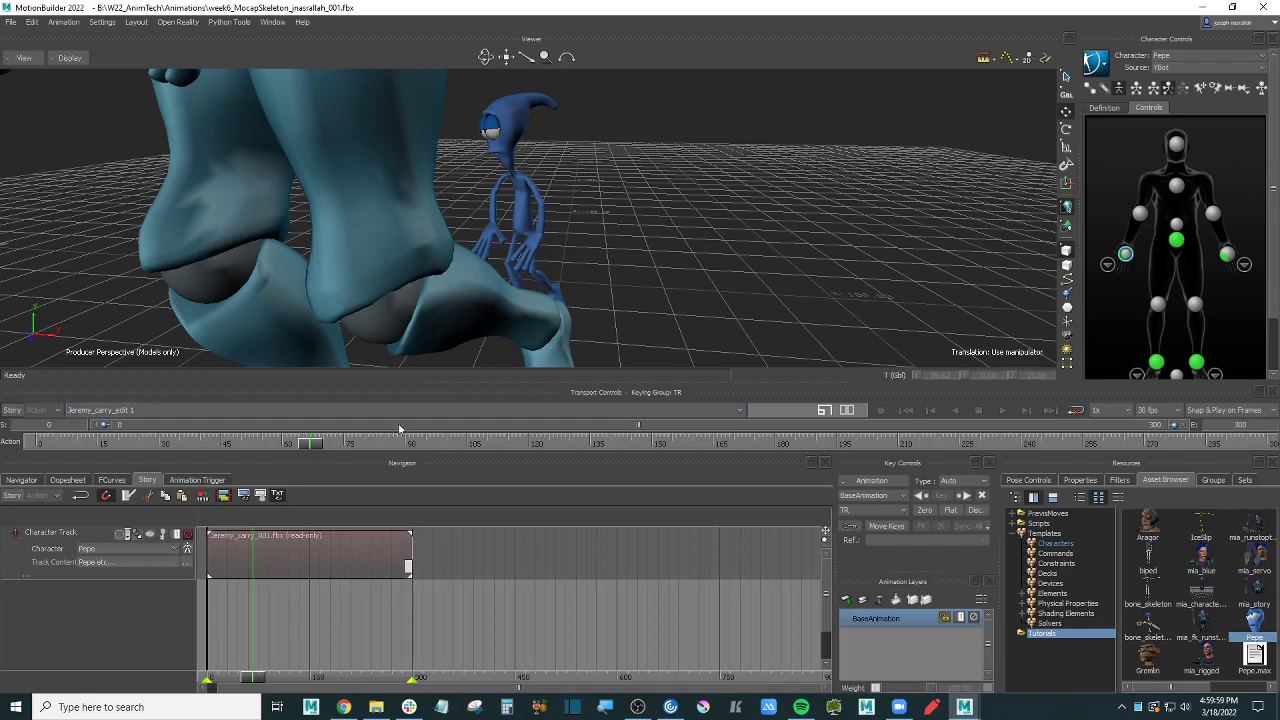
Step: Scrub forward to about frame 116 and compare Pepe's crouch and hand positions with YBot's
drag(310, 445, 414, 442)
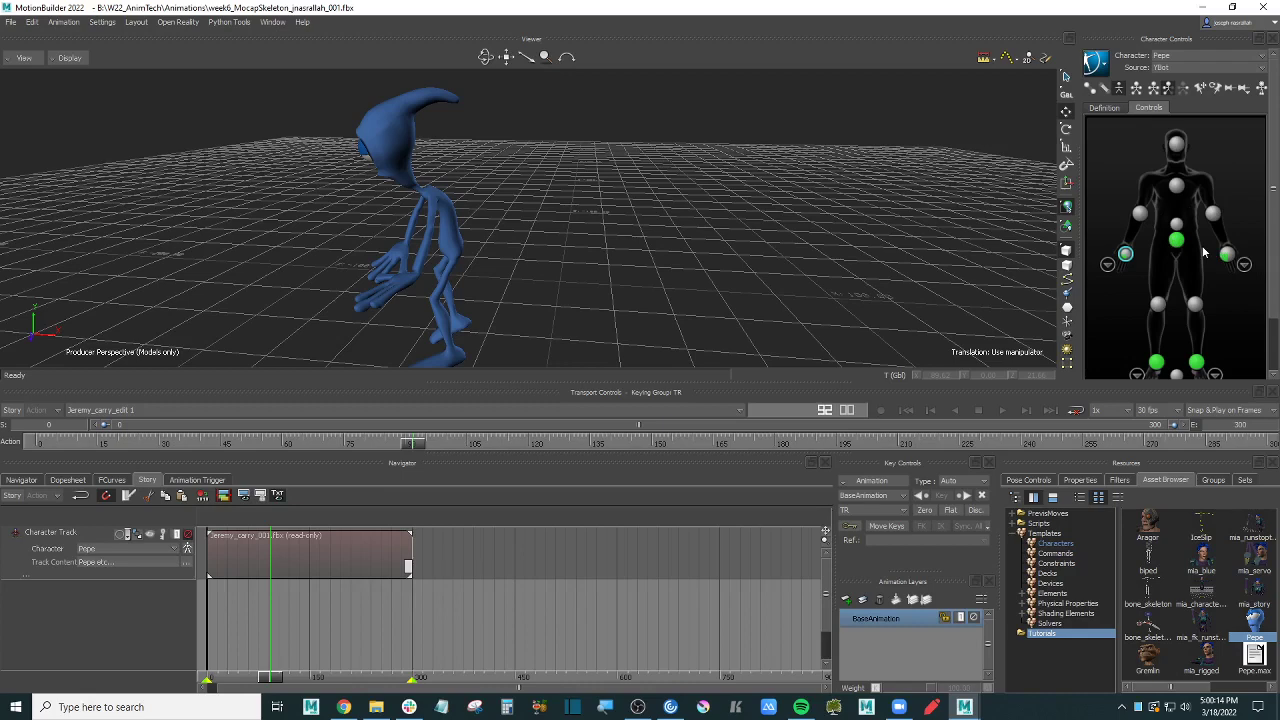
mouse_move(413, 444)
mouse_down()
mouse_move(544, 443)
mouse_move(514, 444)
mouse_up()
alt+drag(520, 302, 570, 296)
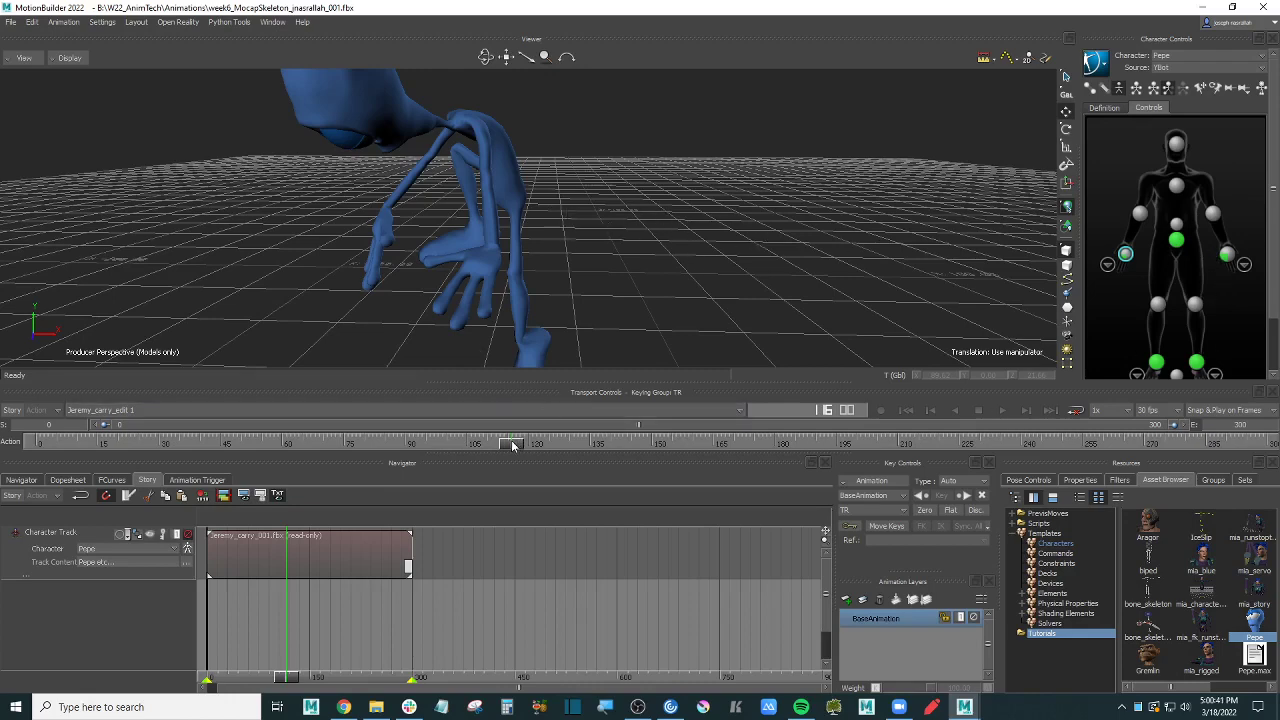
scroll(536, 294, down, 10)
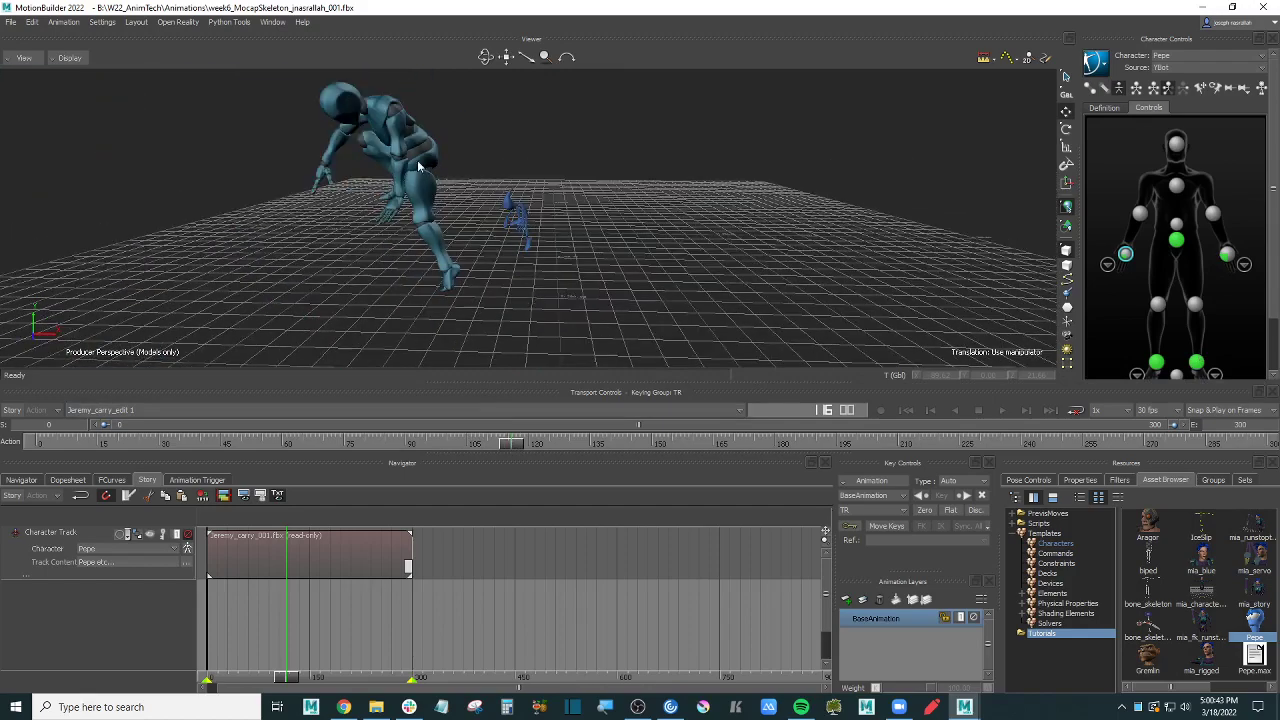
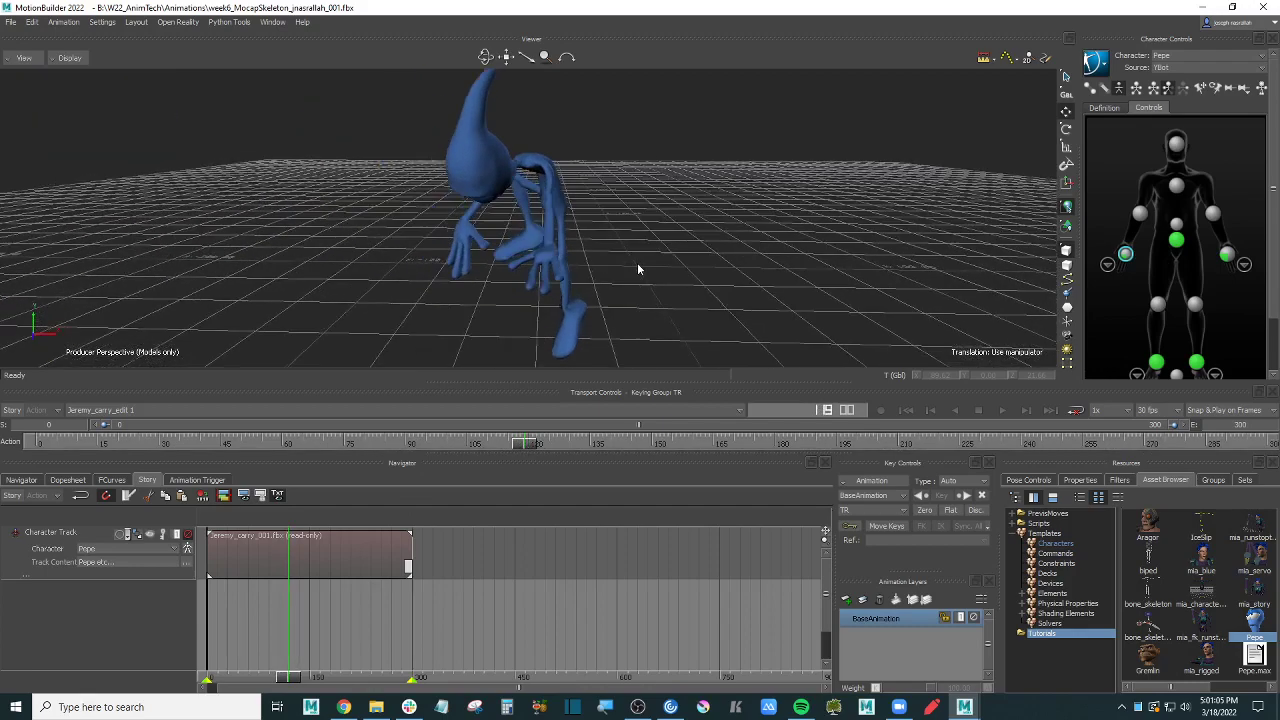
Step: Raise the IK Blend T of Pepe's left hand effector to about 51 near frame 124, and check the pose at about frame 170
click(1236, 260)
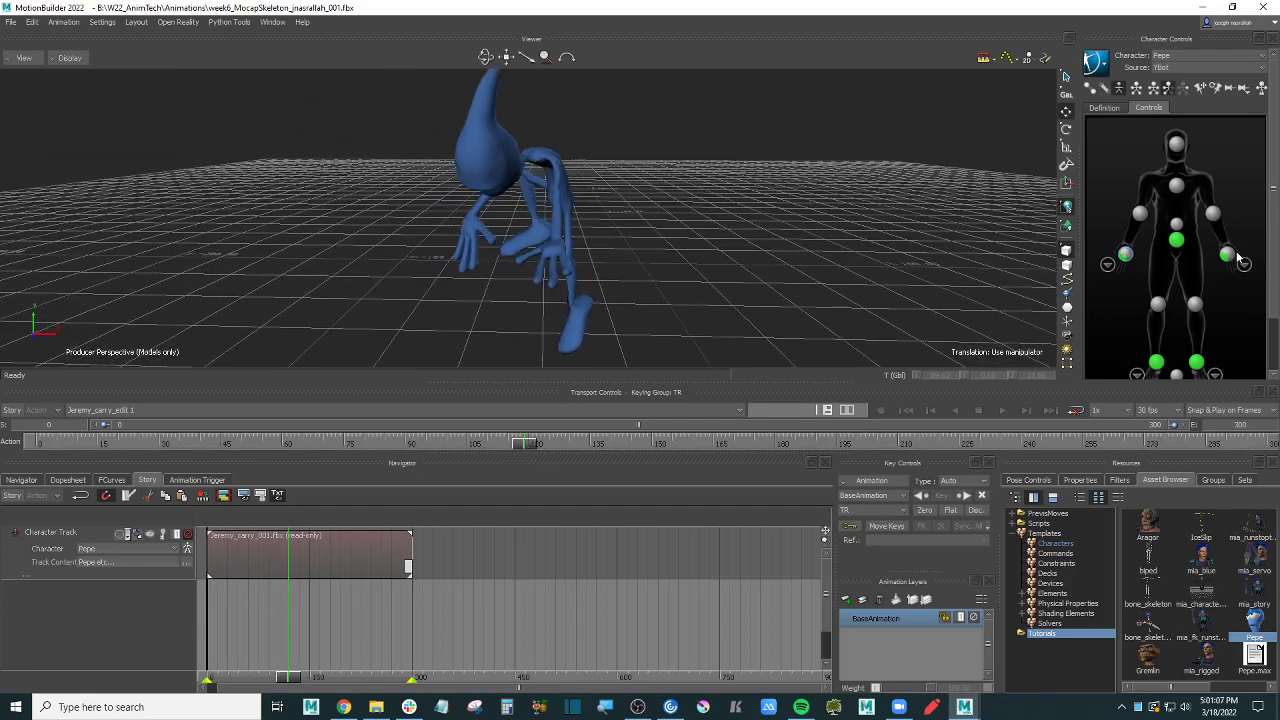
scroll(1266, 258, down, 1)
click(1228, 222)
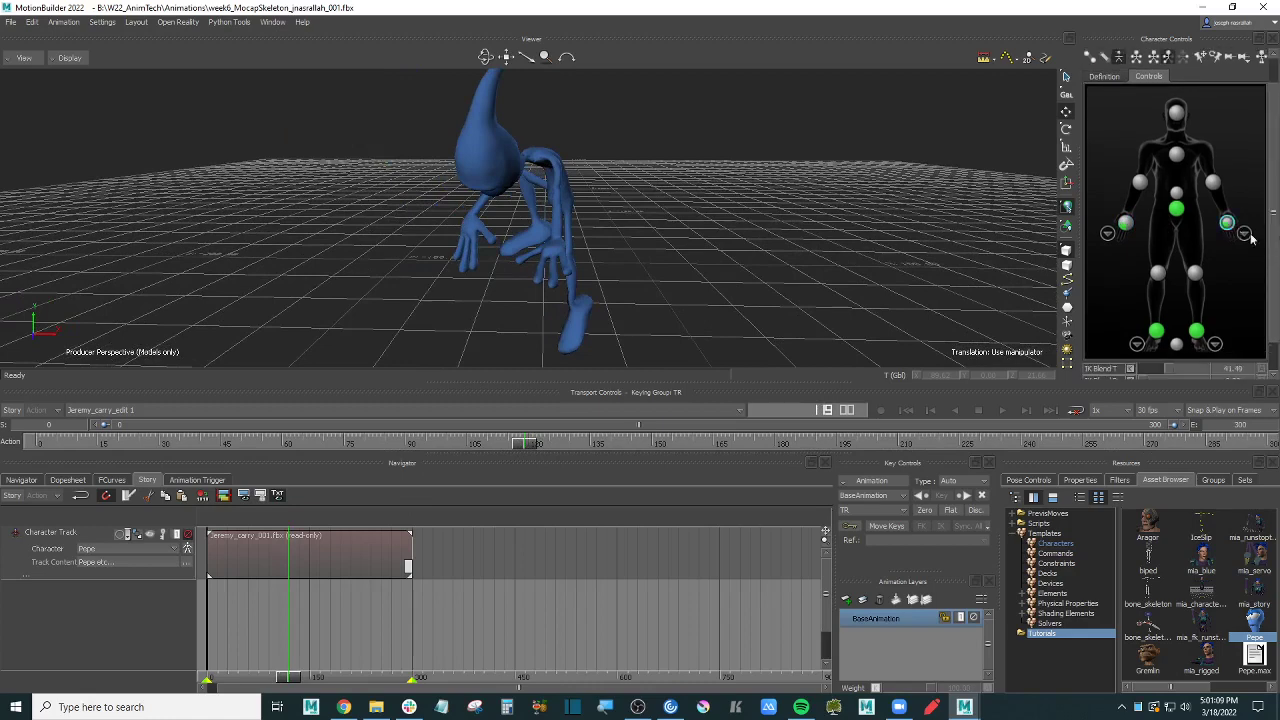
scroll(1272, 240, down, 1)
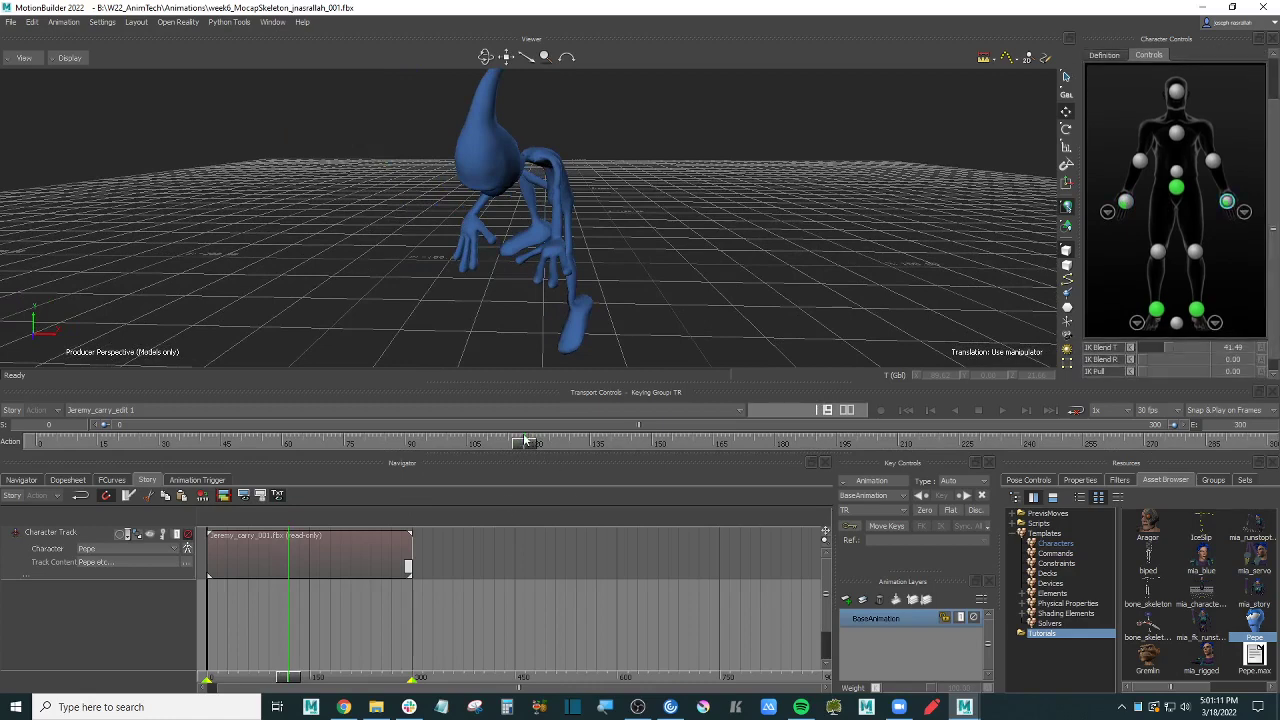
drag(524, 440, 550, 436)
scroll(706, 269, up, 5)
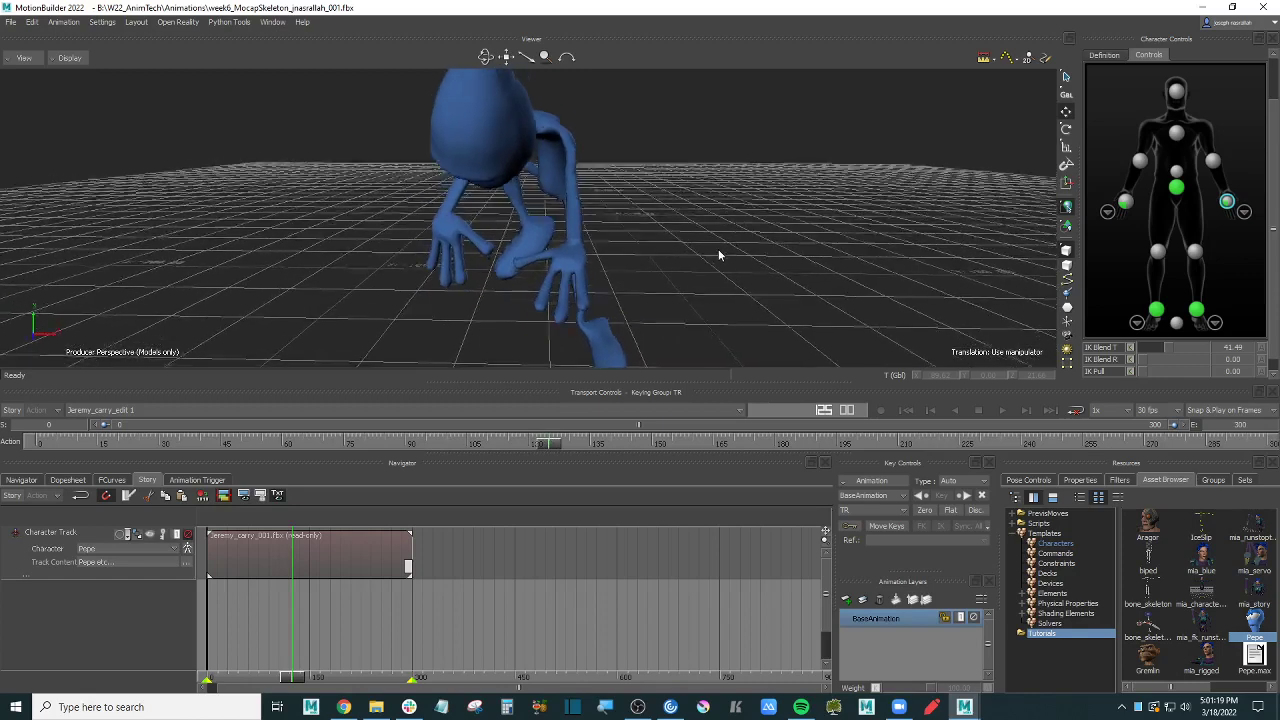
alt+drag(718, 249, 731, 256)
mouse_move(1172, 352)
mouse_down()
mouse_move(1230, 349)
mouse_move(1141, 350)
mouse_move(1190, 350)
mouse_move(1178, 357)
mouse_up()
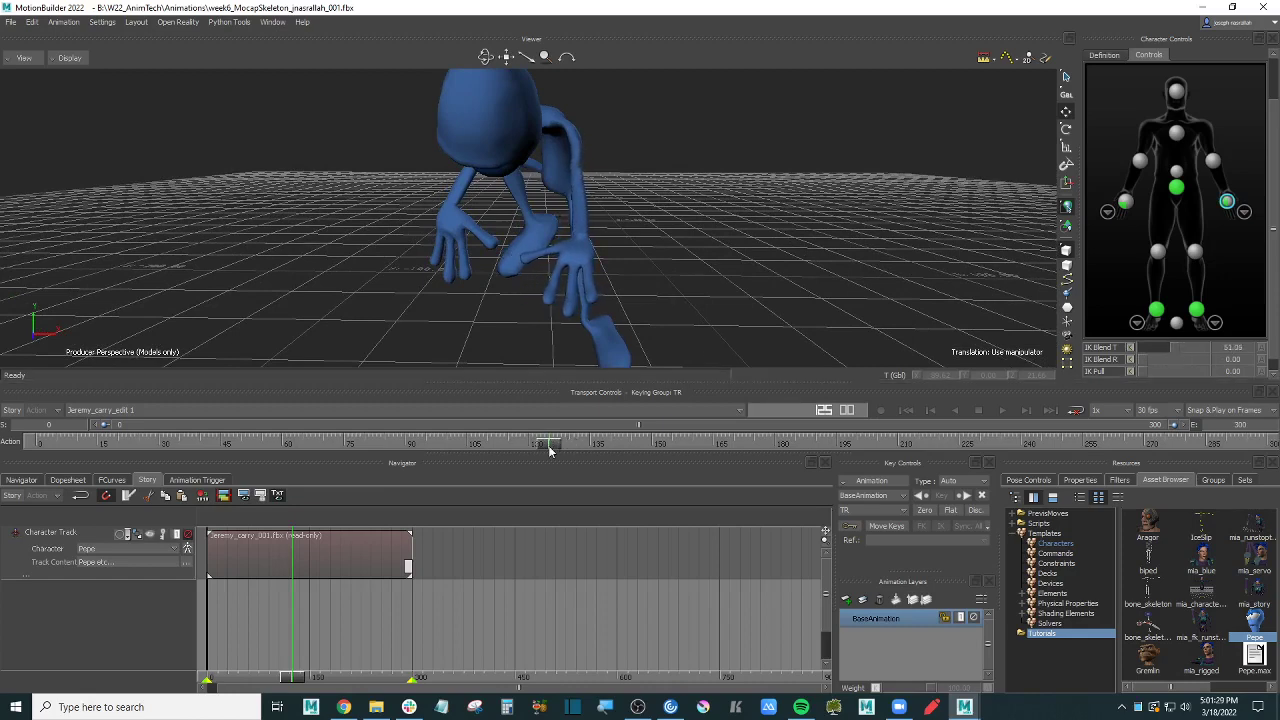
drag(549, 446, 738, 444)
mouse_move(685, 216)
alt+mouse_down()
mouse_move(711, 258)
mouse_move(688, 265)
mouse_move(643, 237)
mouse_move(565, 262)
alt+mouse_up()
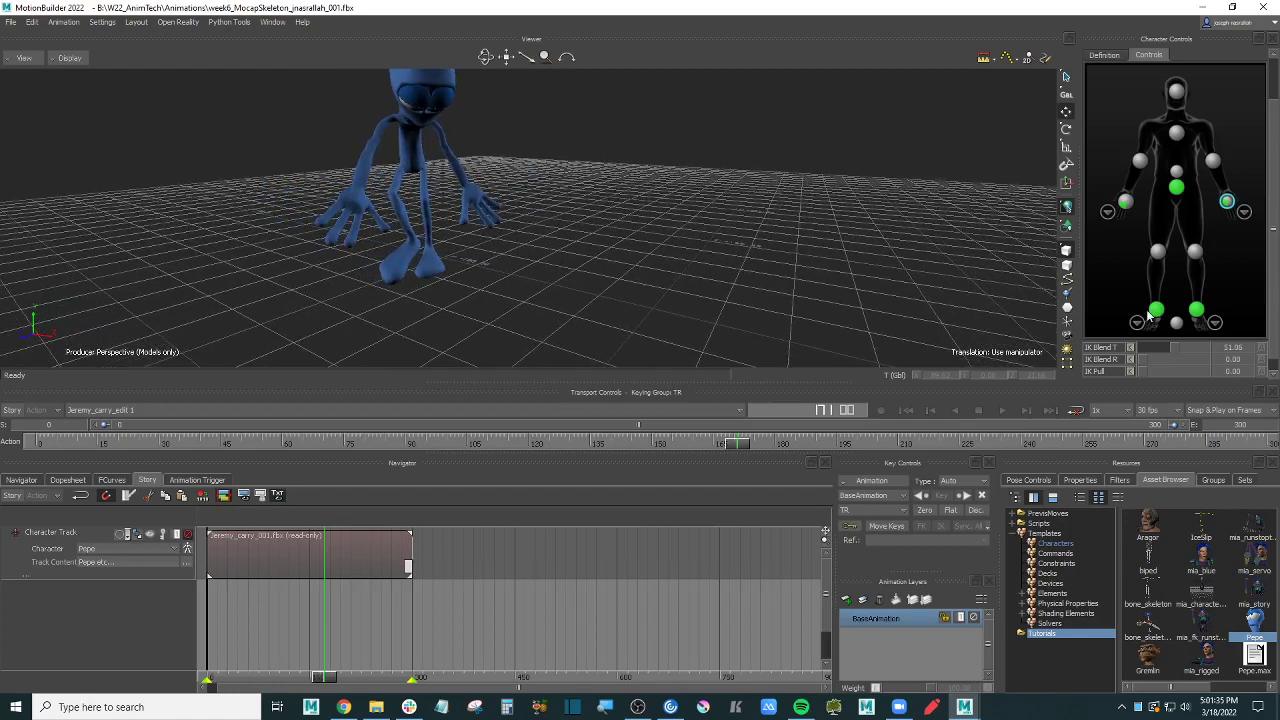
Step: Raise the IK Blend T of Pepe's left hand effector near frame 171, then try the right hand's at 100 and 0
drag(1165, 353, 1228, 352)
click(1125, 202)
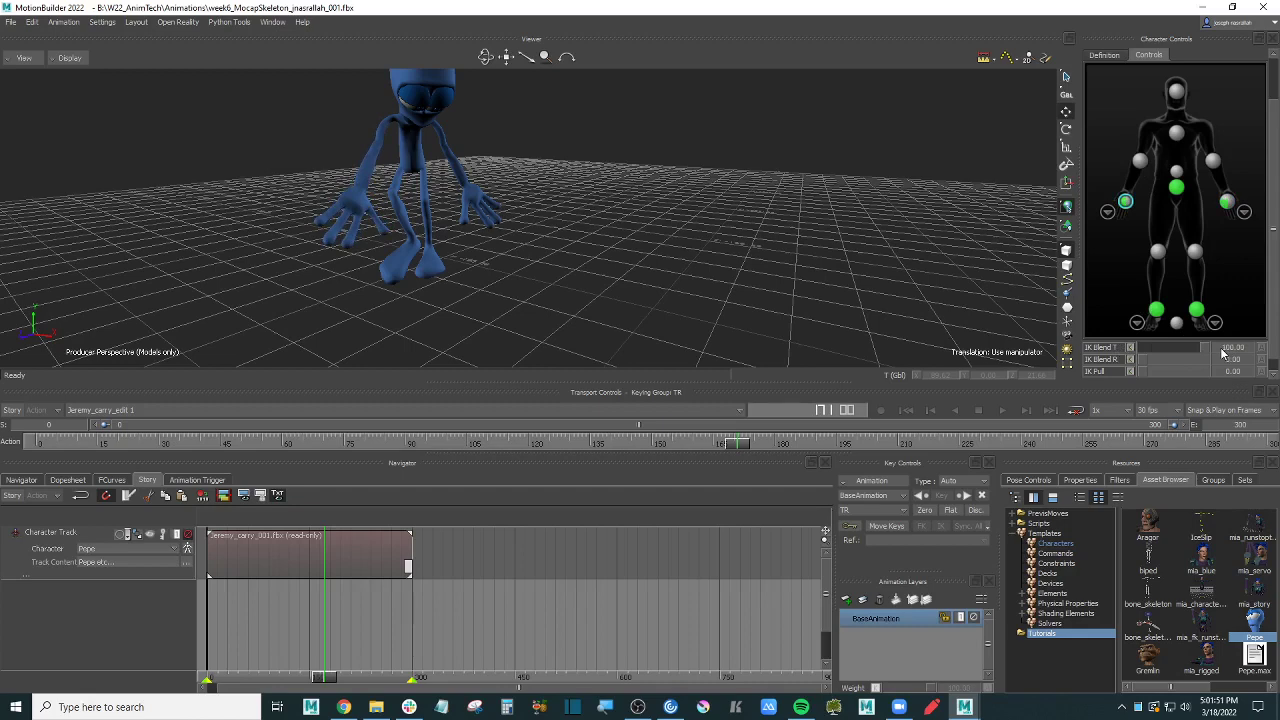
drag(1222, 353, 1133, 355)
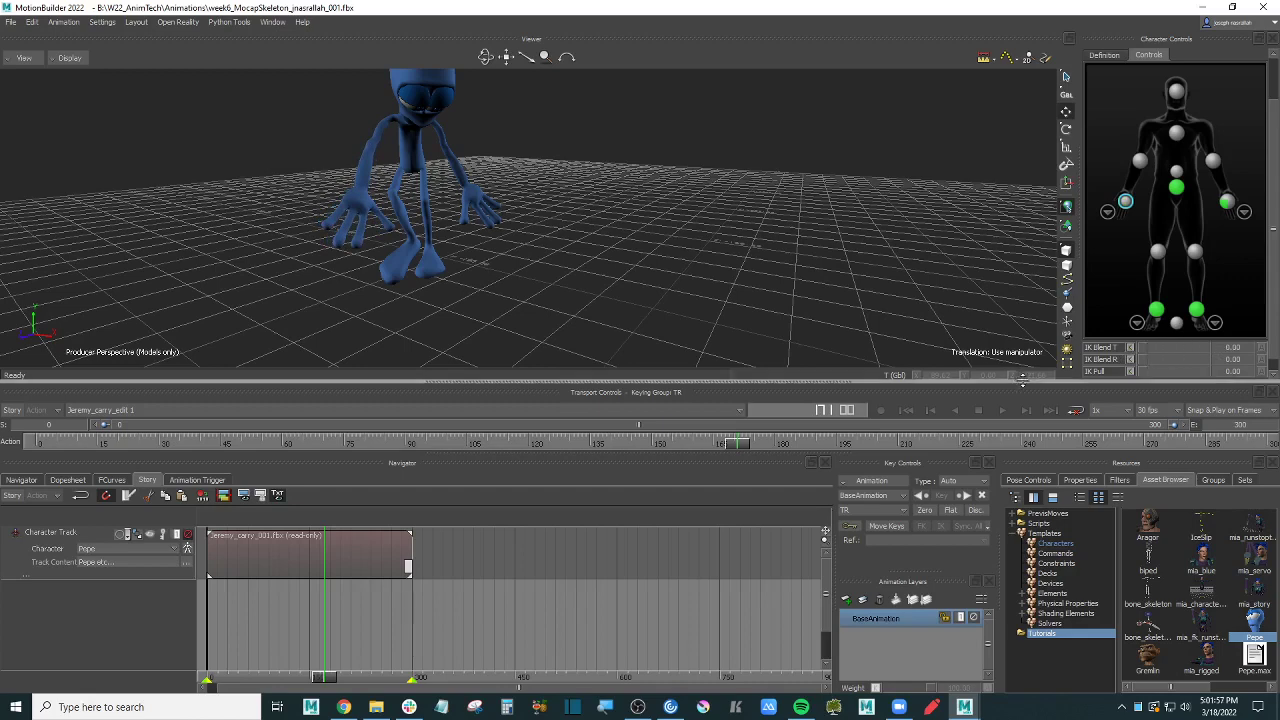
Step: Check Pepe's hands near frames 92 and 120, and raise the right hand effector's IK Blend T to about 38 near frame 112
drag(745, 441, 412, 440)
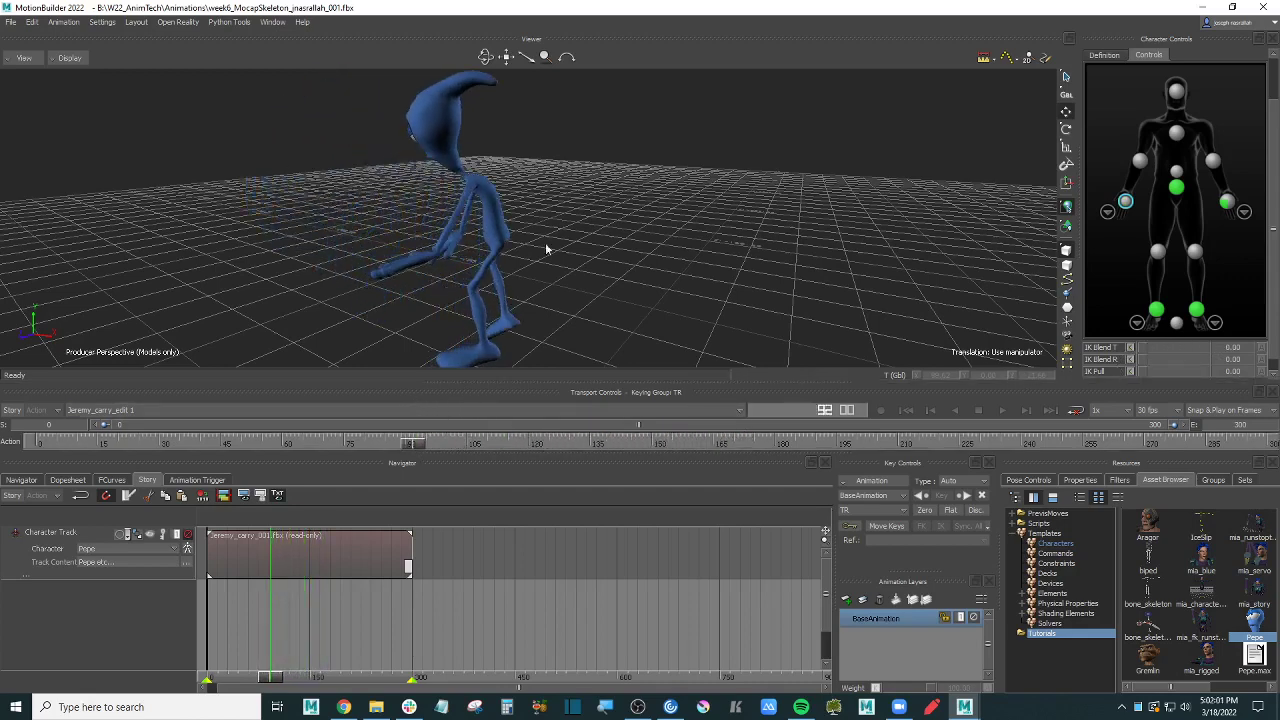
alt+drag(540, 252, 594, 247)
scroll(594, 247, up, 2)
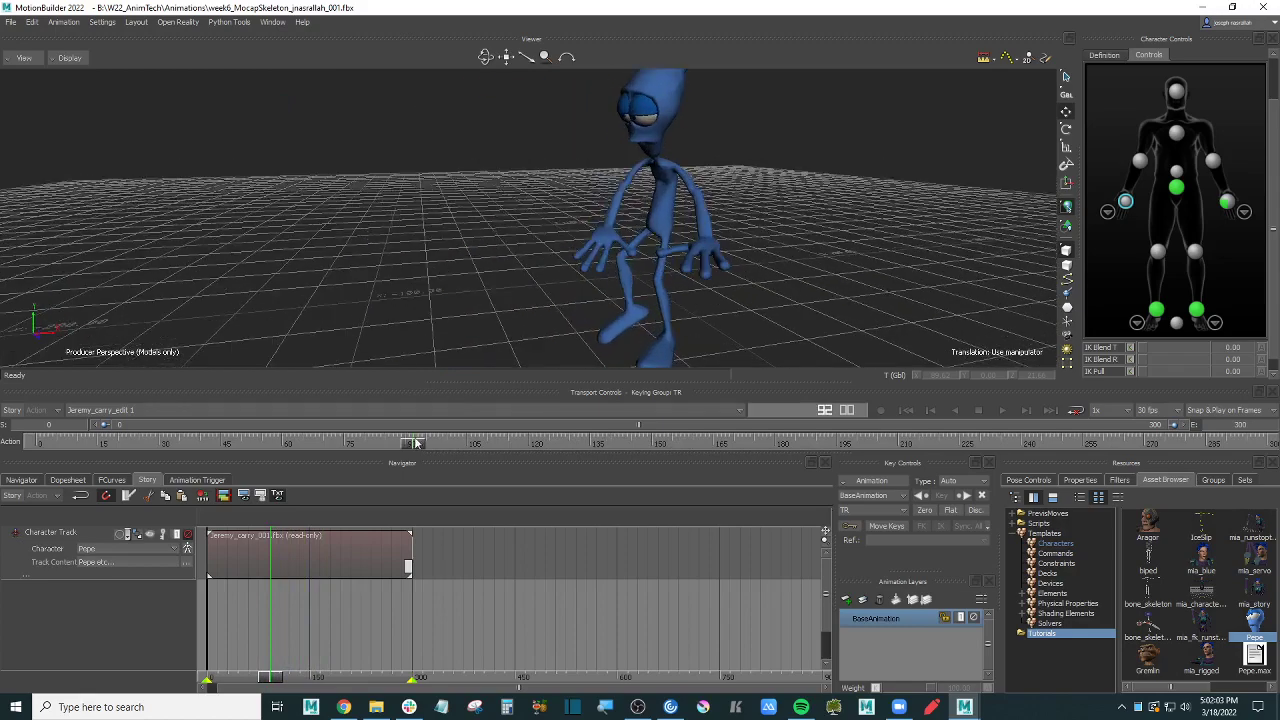
drag(417, 443, 528, 440)
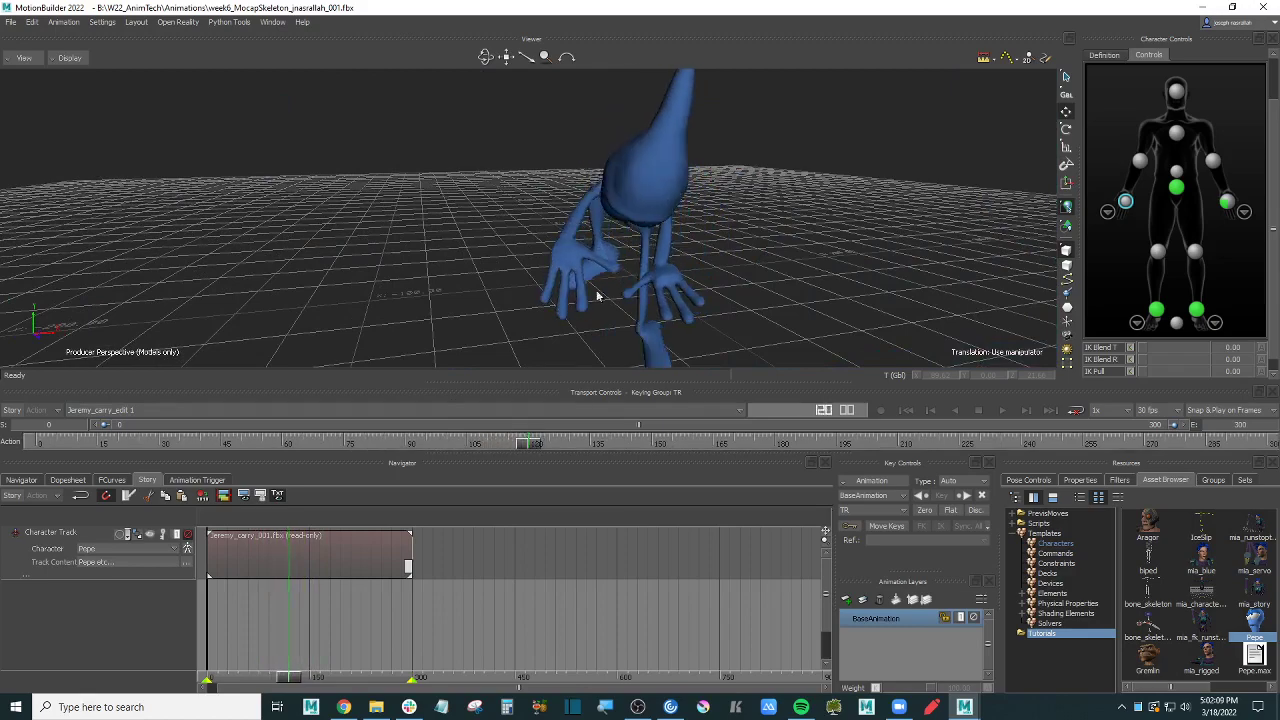
mouse_move(602, 289)
alt+mouse_down()
mouse_move(594, 271)
mouse_move(595, 291)
alt+mouse_up()
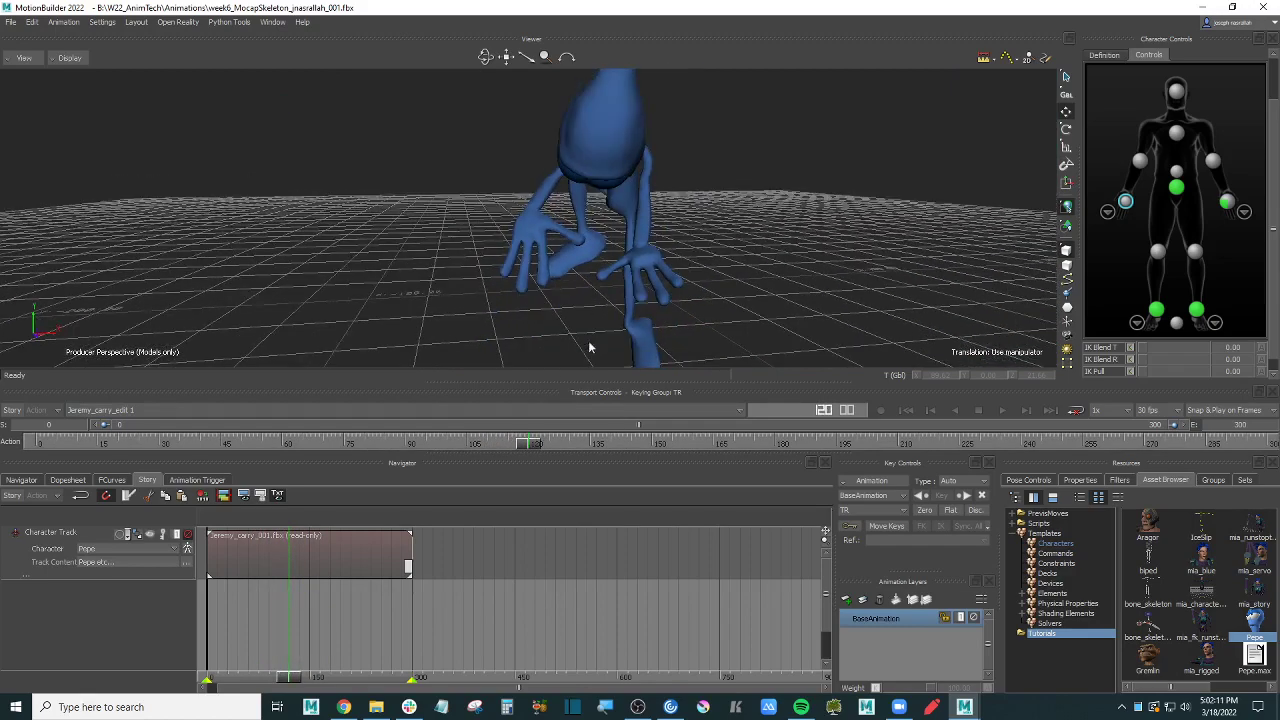
drag(529, 444, 498, 440)
drag(1143, 348, 1168, 355)
mouse_move(500, 444)
mouse_down()
mouse_move(235, 445)
mouse_move(491, 440)
mouse_up()
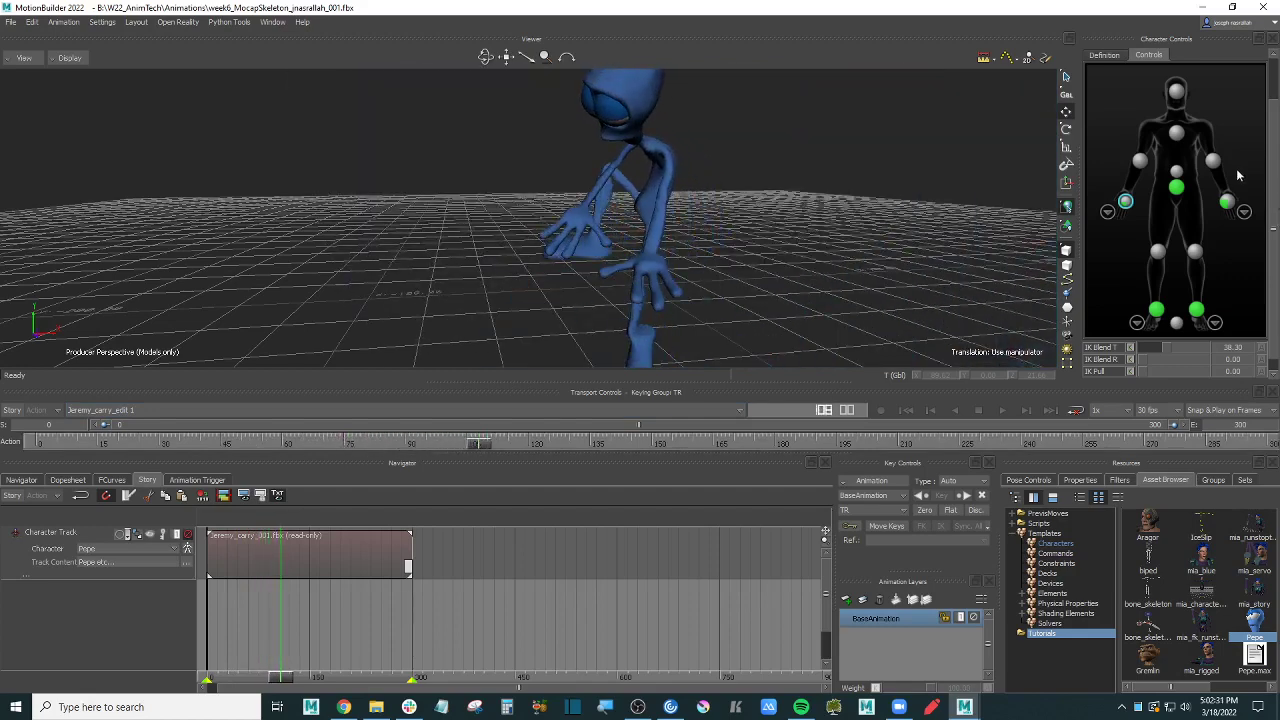
Step: Try a higher IK Blend T on Pepe's left hand effector, check the pose up to about frame 154, and reset the value to 0
click(1228, 205)
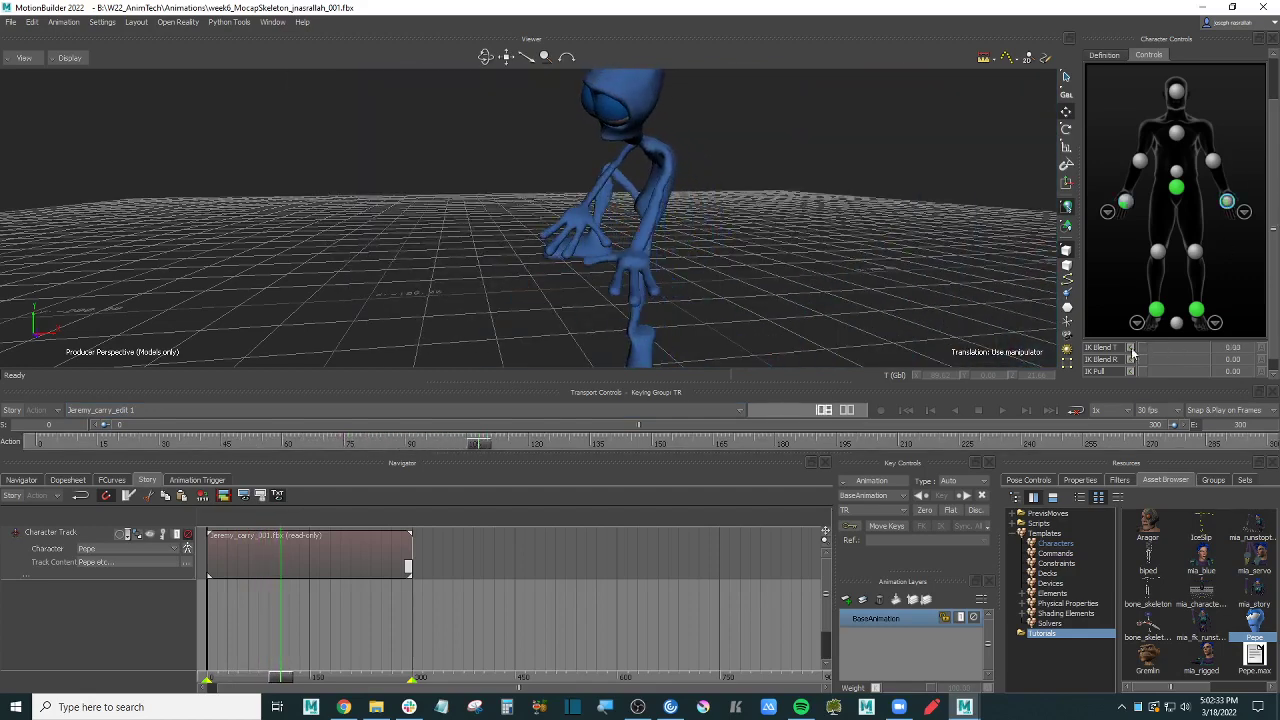
mouse_move(1175, 347)
mouse_down()
mouse_move(1130, 348)
mouse_move(1173, 361)
mouse_up()
drag(478, 441, 605, 441)
drag(689, 276, 617, 280)
drag(604, 446, 665, 446)
drag(1232, 356, 1110, 352)
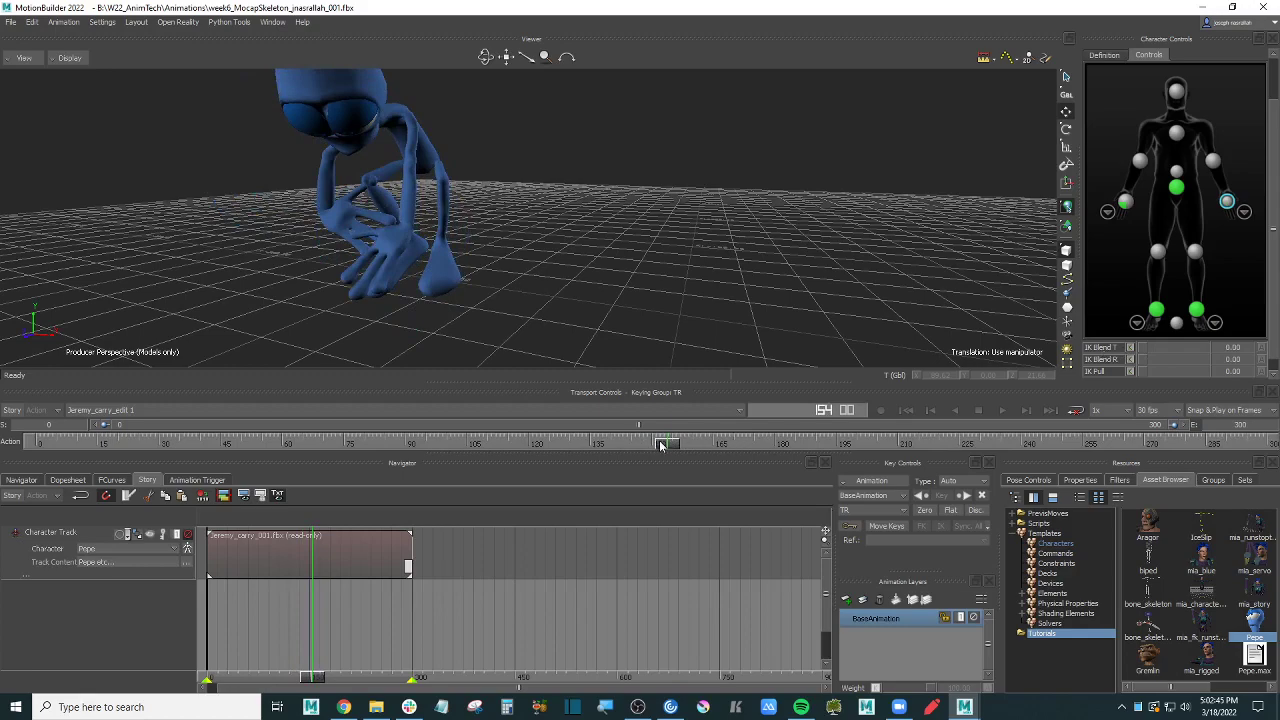
Step: Check Pepe's poses up to about frame 225, and set the left hand effector's IK Blend T to about 44 near frame 70
drag(662, 444, 784, 444)
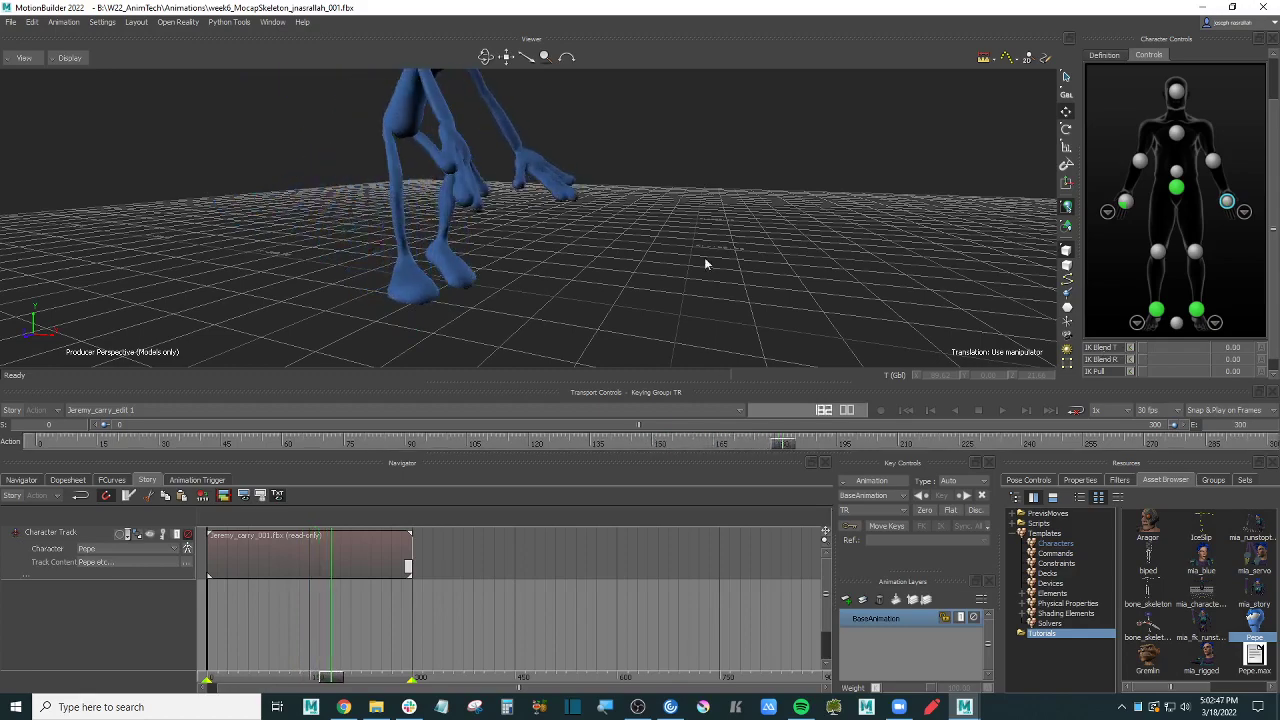
alt+drag(704, 260, 662, 281)
drag(795, 444, 965, 445)
alt+drag(705, 280, 596, 266)
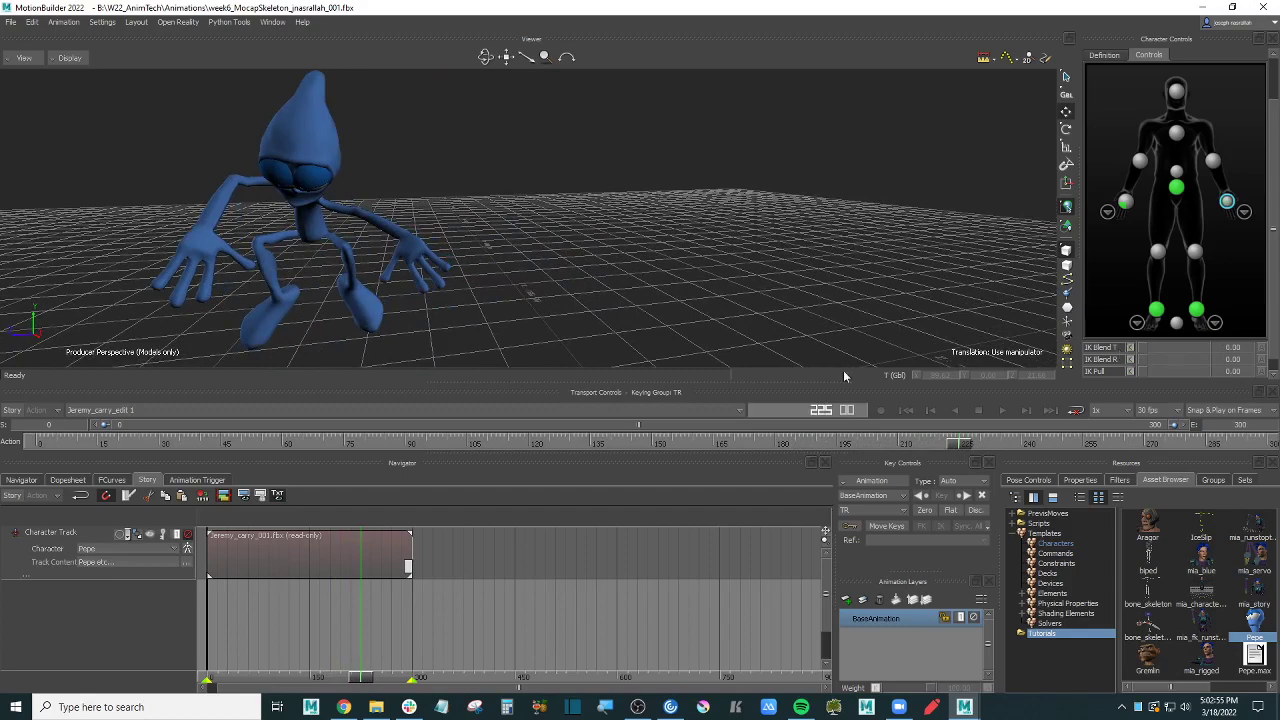
drag(963, 444, 419, 395)
alt+drag(421, 334, 537, 313)
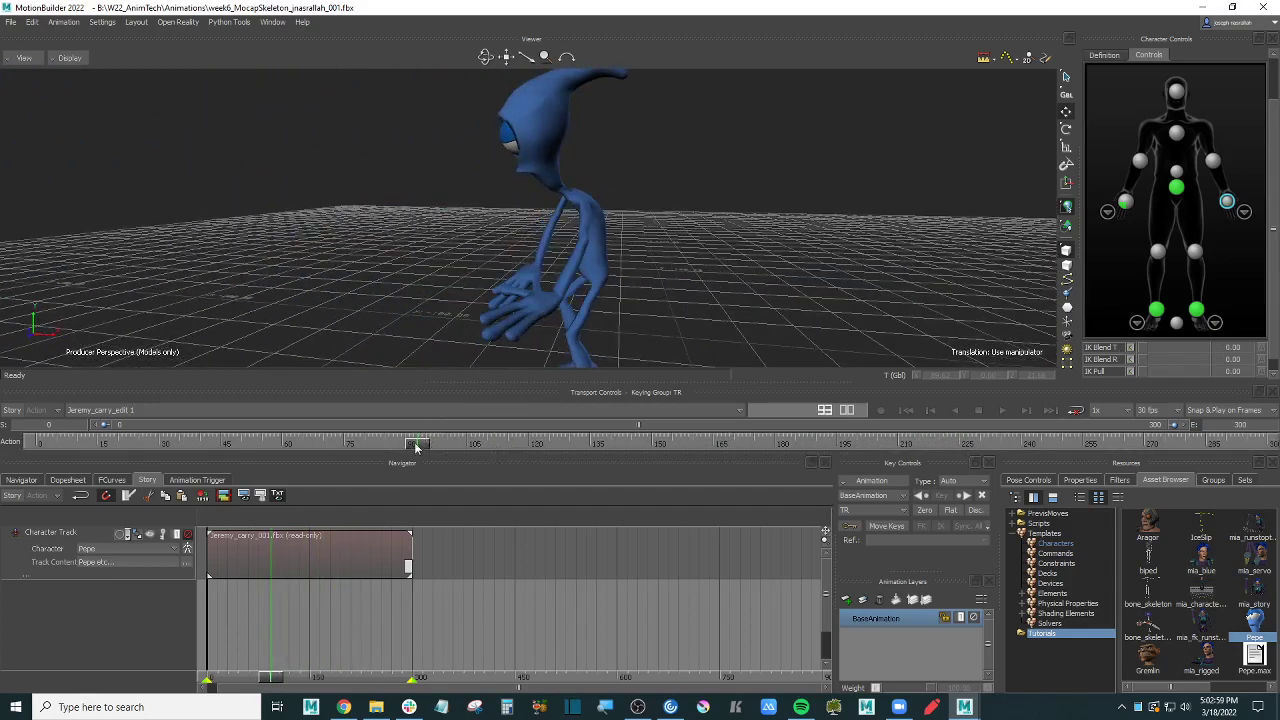
drag(417, 446, 323, 445)
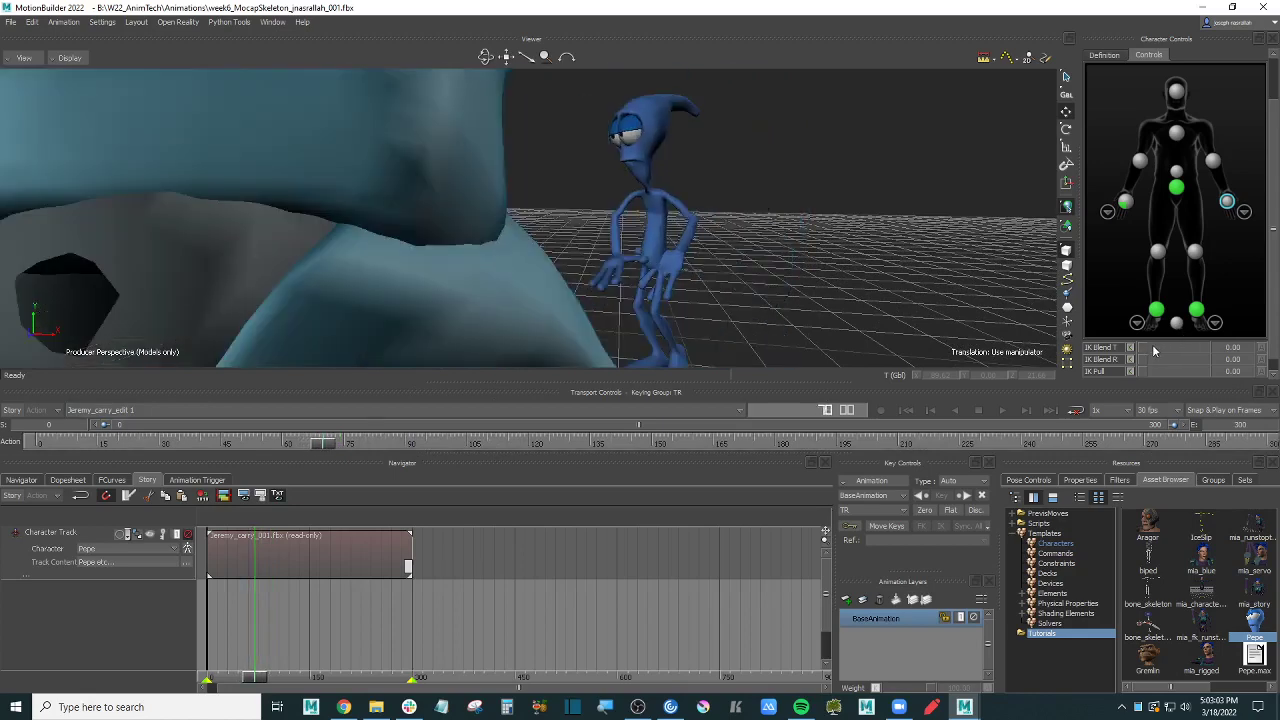
drag(1146, 353, 1172, 351)
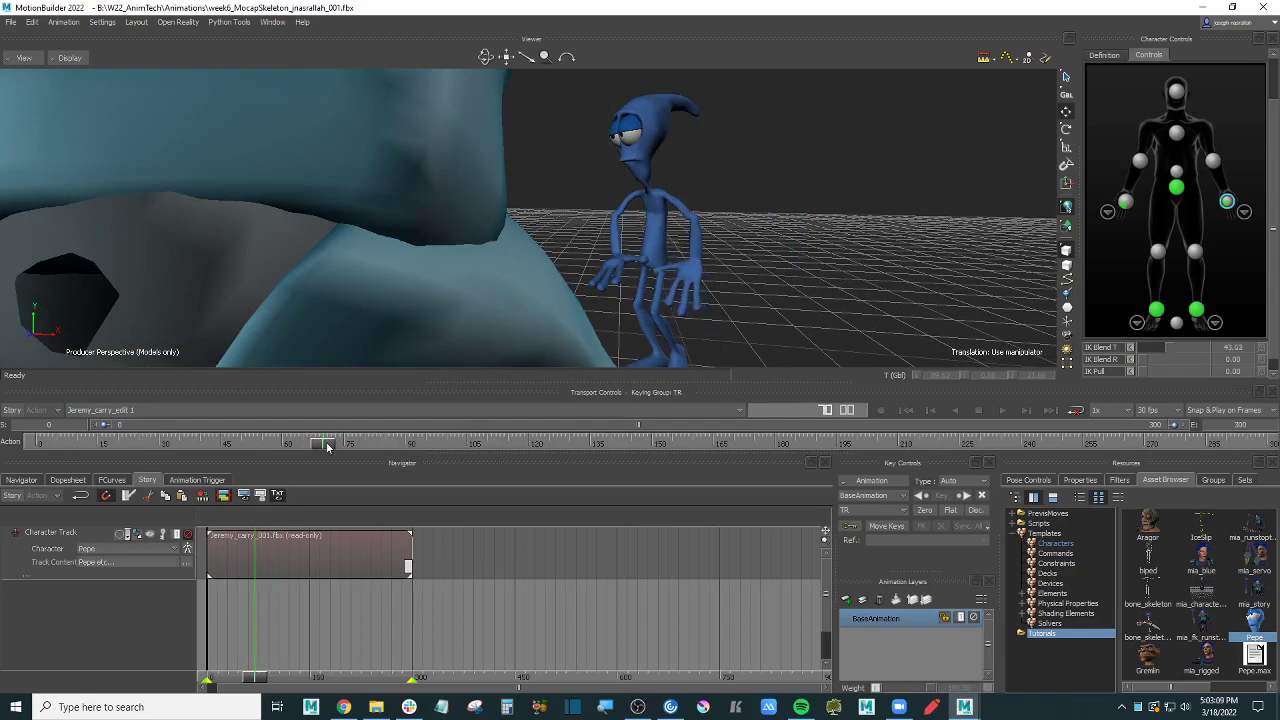
Step: Compare Pepe's crouch near frame 153 with the left hand's IK Blend T at 0 and at about 38
drag(326, 446, 633, 446)
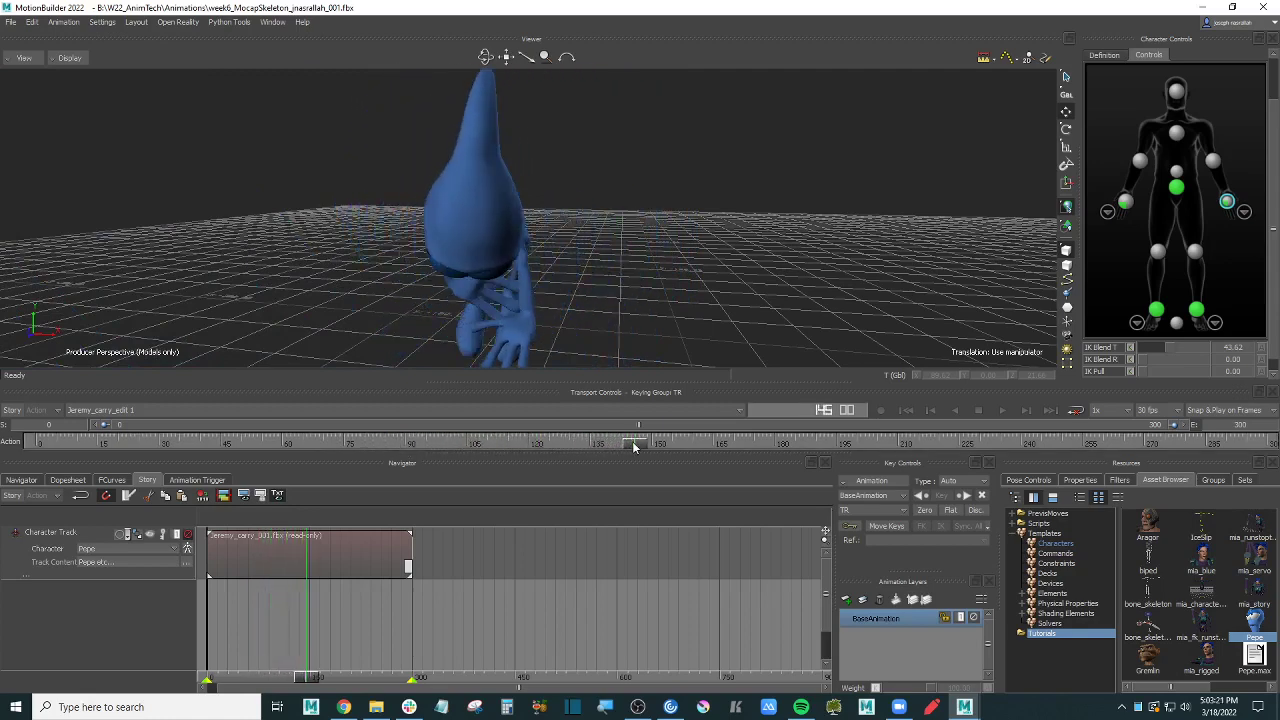
mouse_move(619, 323)
alt+mouse_down()
mouse_move(582, 317)
mouse_move(616, 333)
alt+mouse_up()
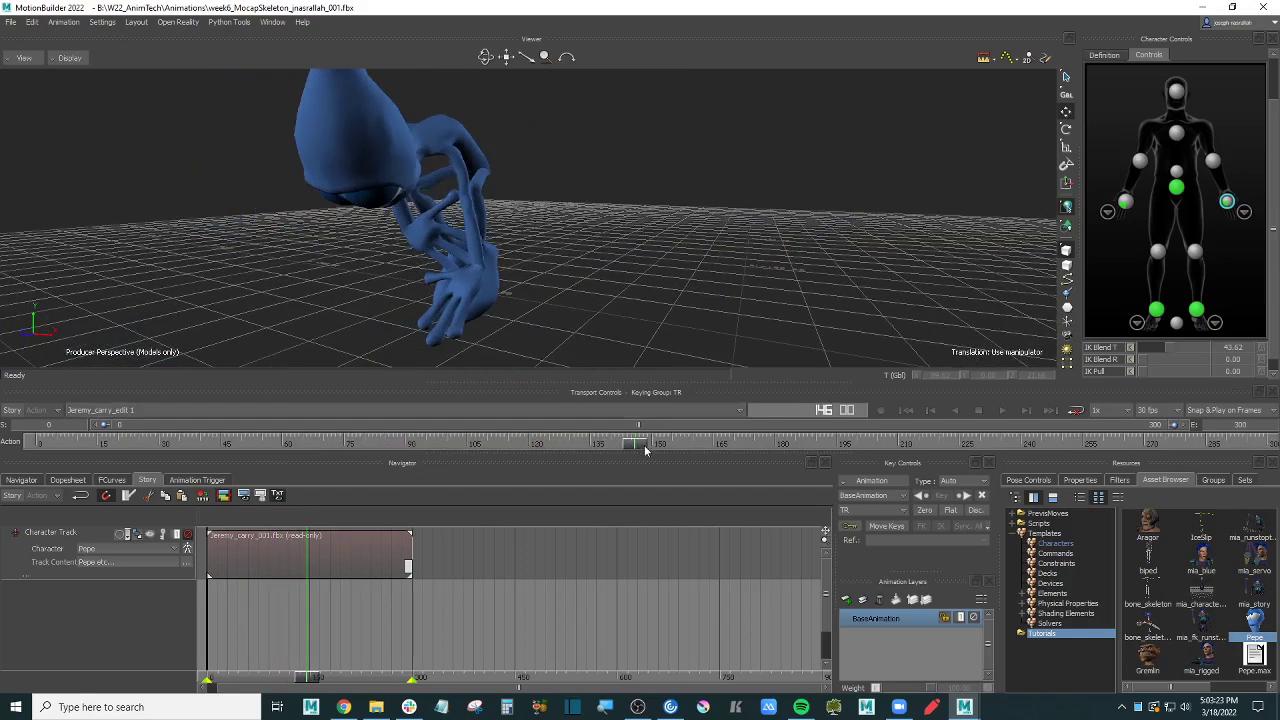
mouse_move(645, 451)
mouse_down()
mouse_move(690, 447)
mouse_move(663, 446)
mouse_up()
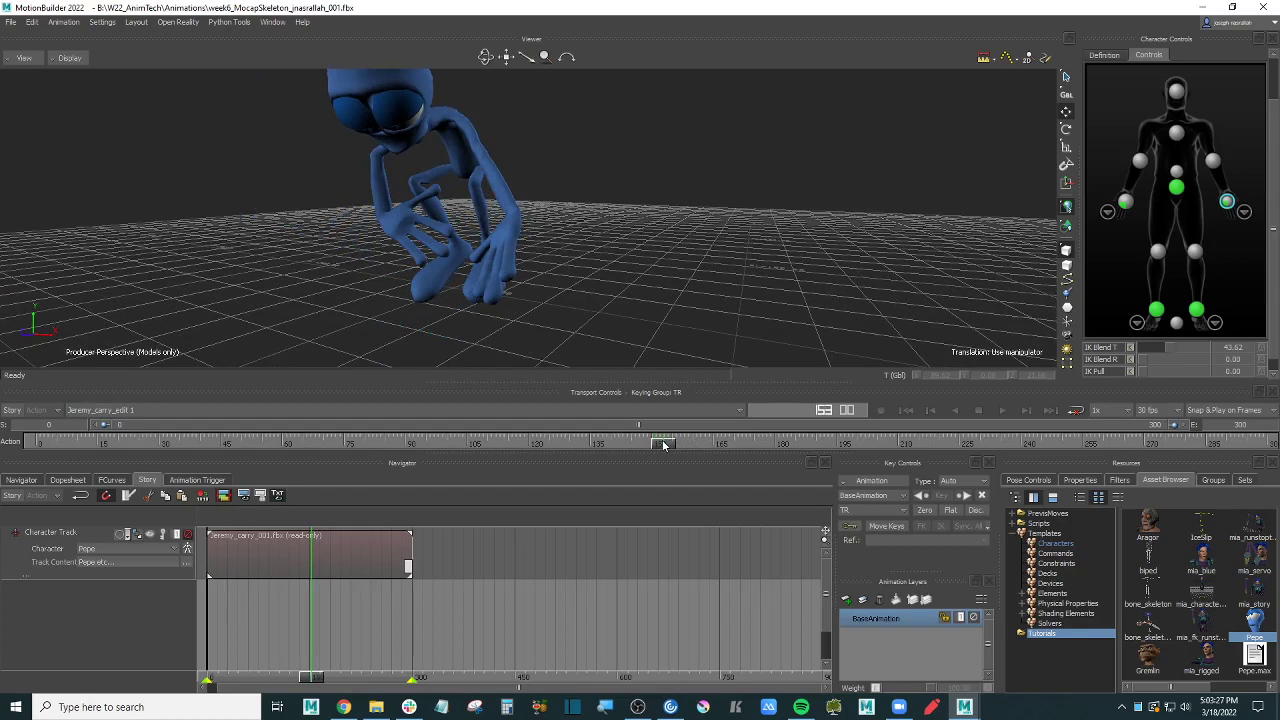
mouse_move(663, 444)
mouse_down()
mouse_move(624, 444)
mouse_move(660, 444)
mouse_up()
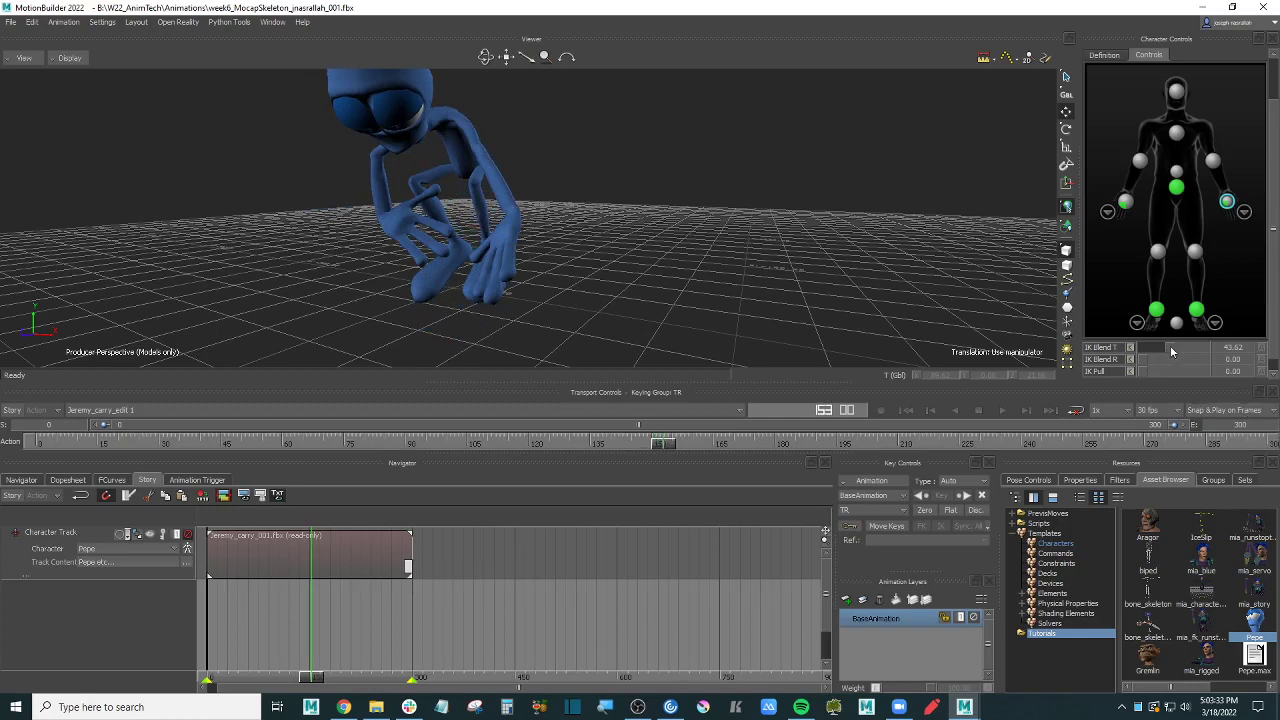
drag(1172, 350, 1113, 352)
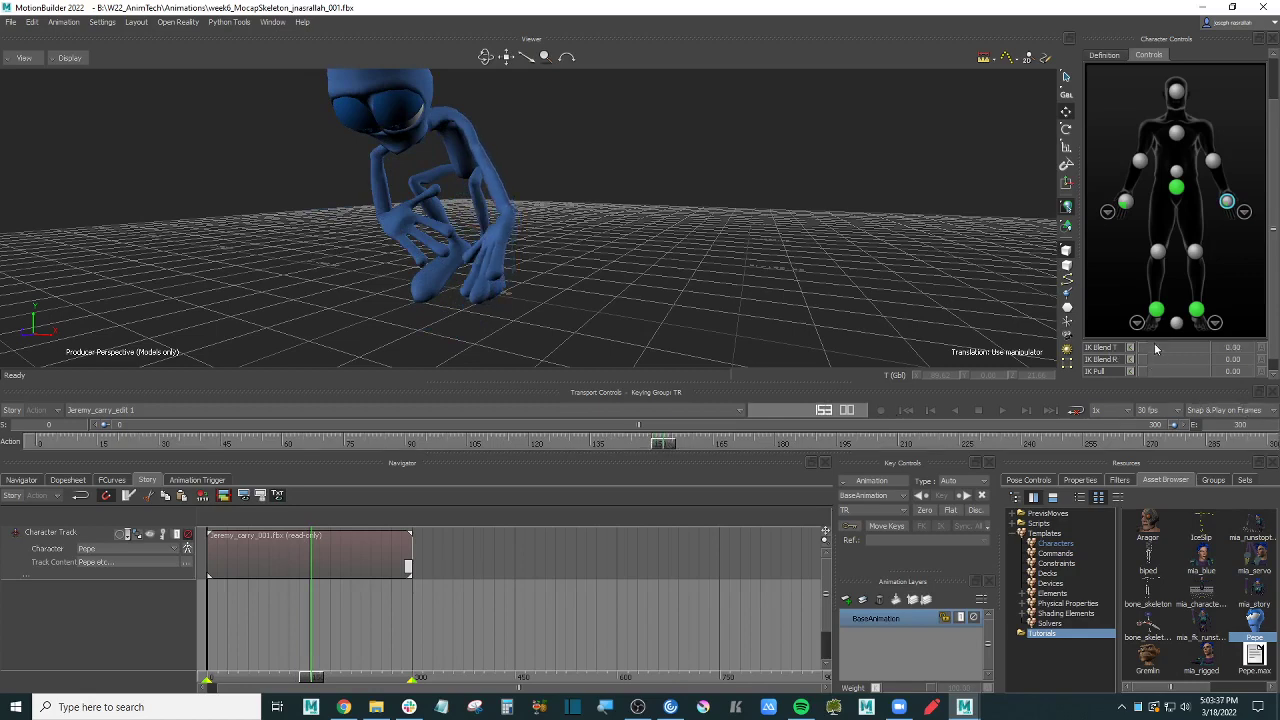
mouse_move(1159, 350)
mouse_down()
mouse_move(1220, 352)
mouse_move(1168, 354)
mouse_up()
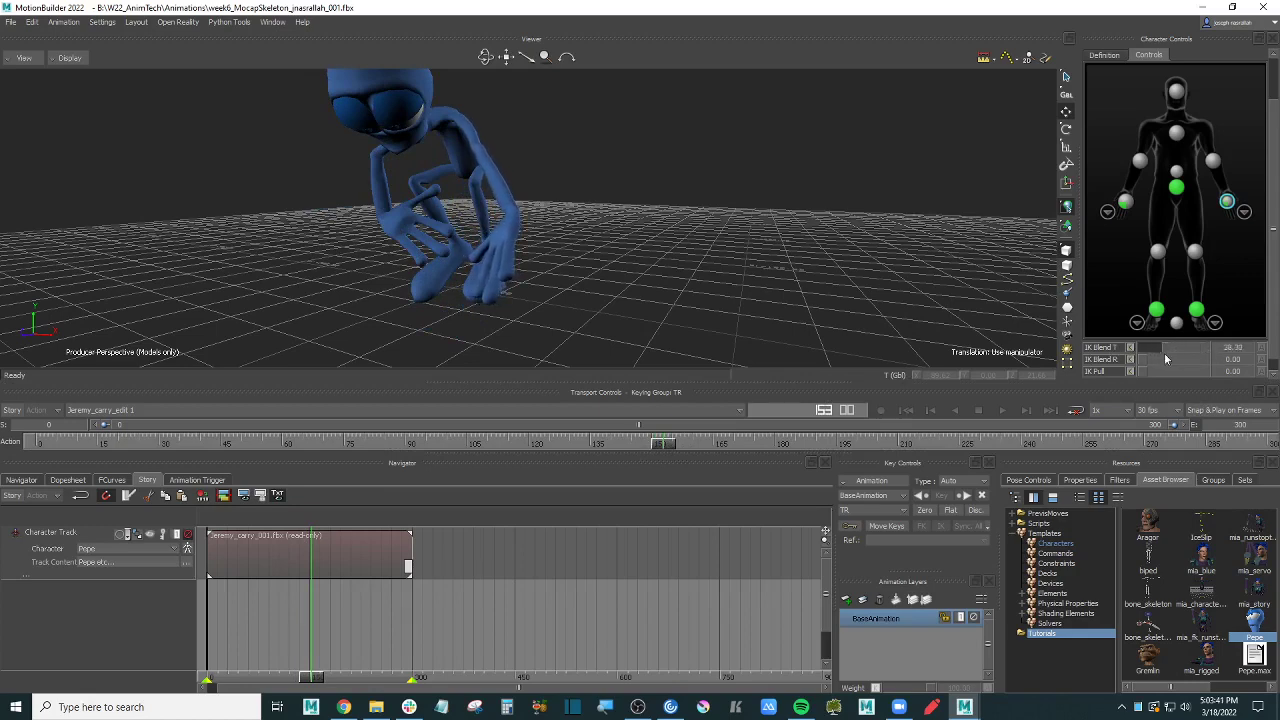
Step: Set the left hand effector's IK Blend T to about 39 after checking frame 175, and key it near frame 92
drag(665, 447, 755, 447)
alt+drag(708, 288, 634, 325)
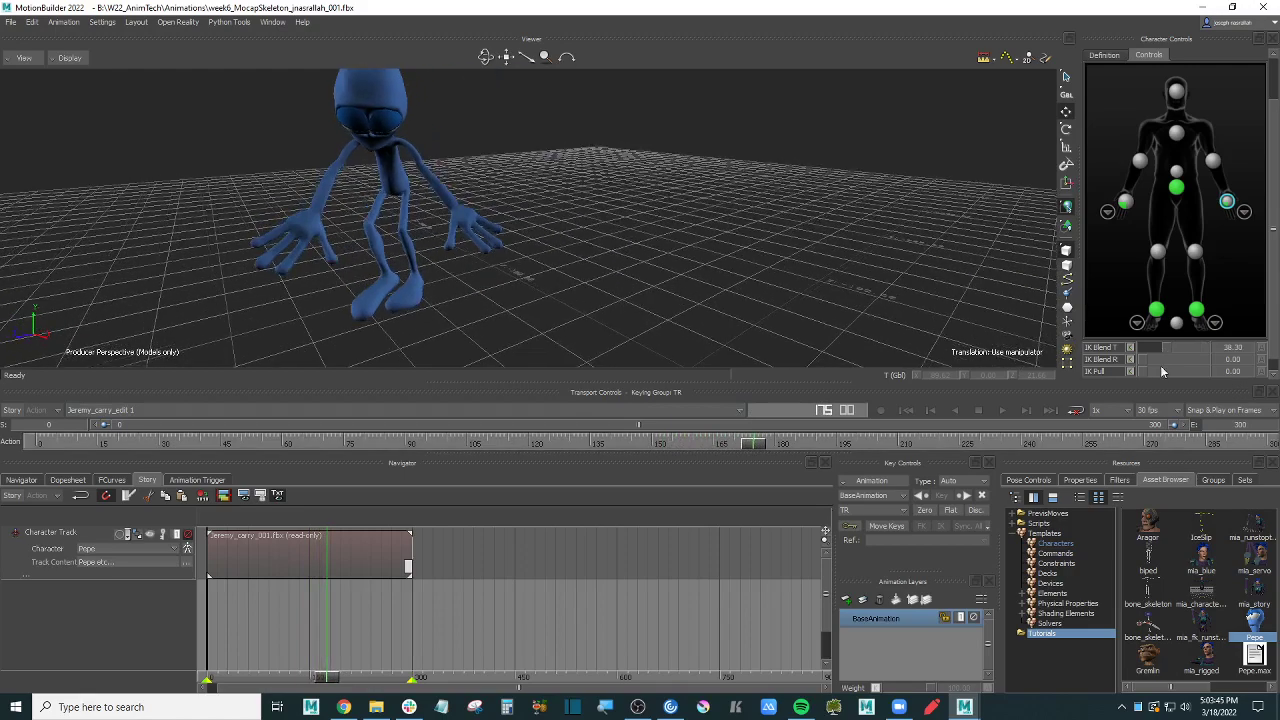
mouse_move(1168, 347)
mouse_down()
mouse_move(1112, 356)
mouse_move(1168, 360)
mouse_up()
drag(772, 441, 453, 441)
ctrl+shift+drag(494, 343, 651, 383)
drag(449, 442, 413, 447)
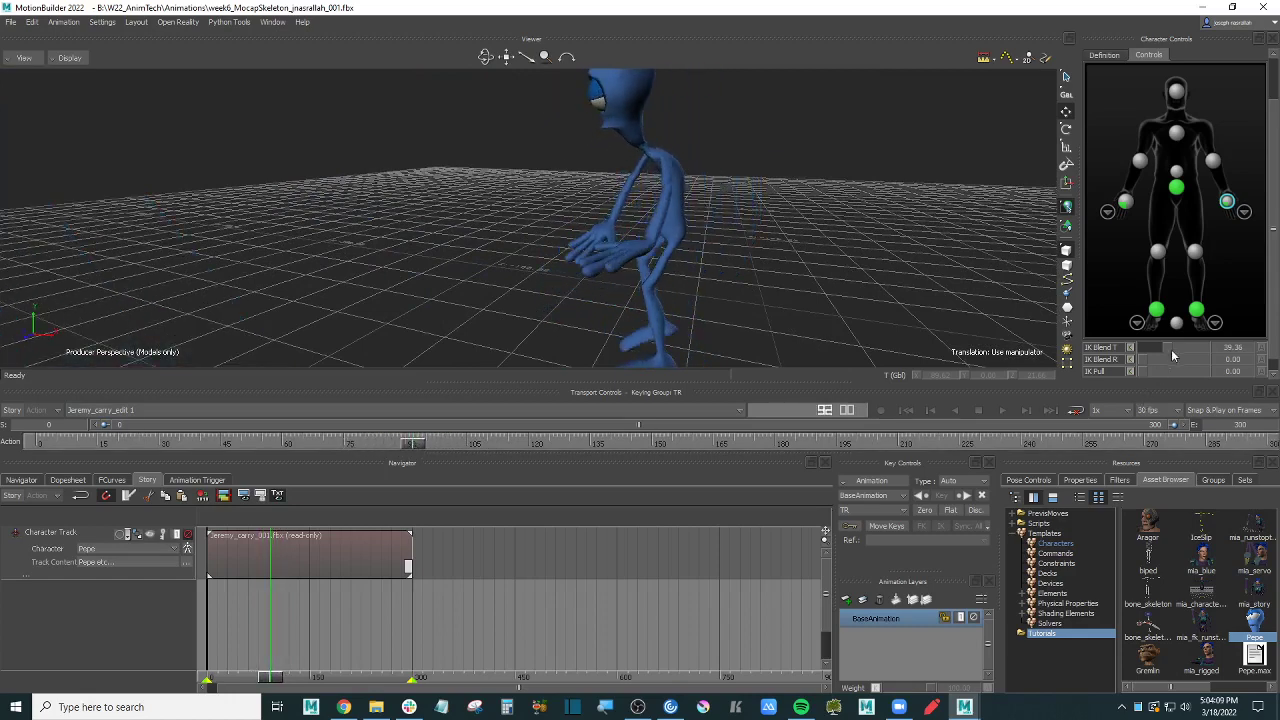
click(1131, 347)
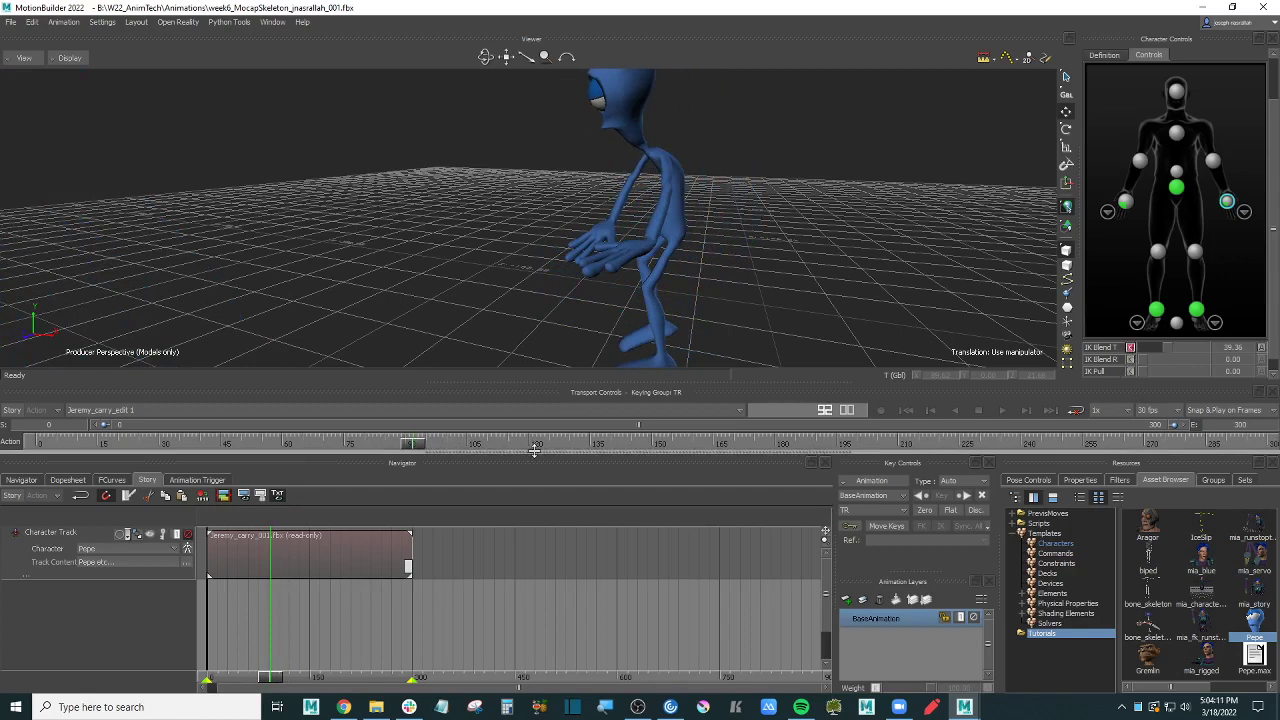
Step: Key the left hand effector's IK Blend T at 0 near frame 114, and select the property to show its keys
drag(410, 447, 505, 450)
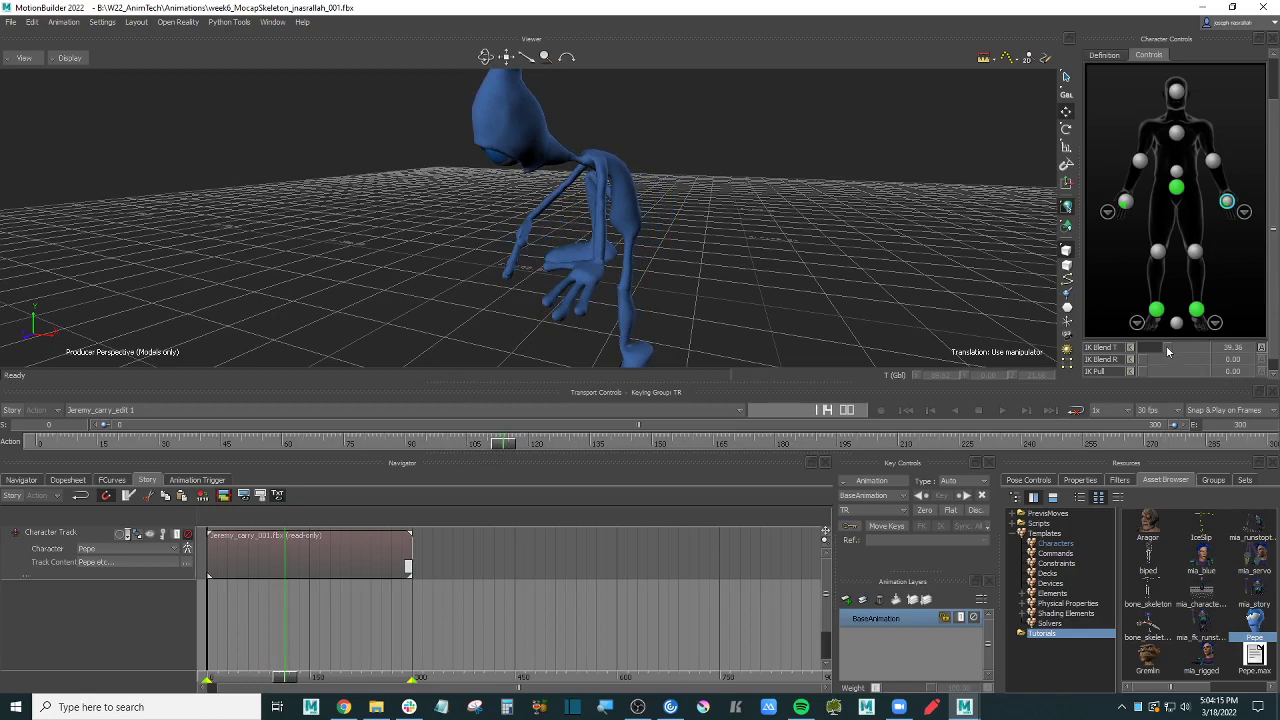
drag(1168, 350, 1116, 357)
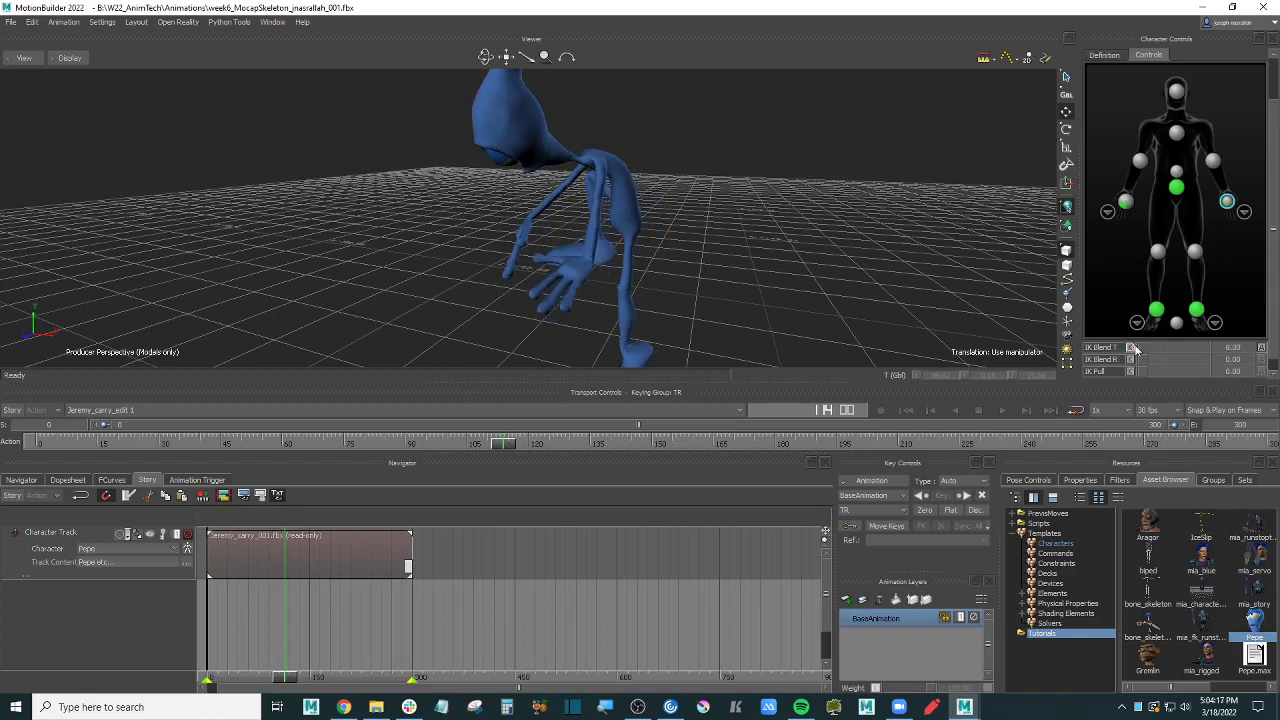
click(1131, 347)
click(1098, 350)
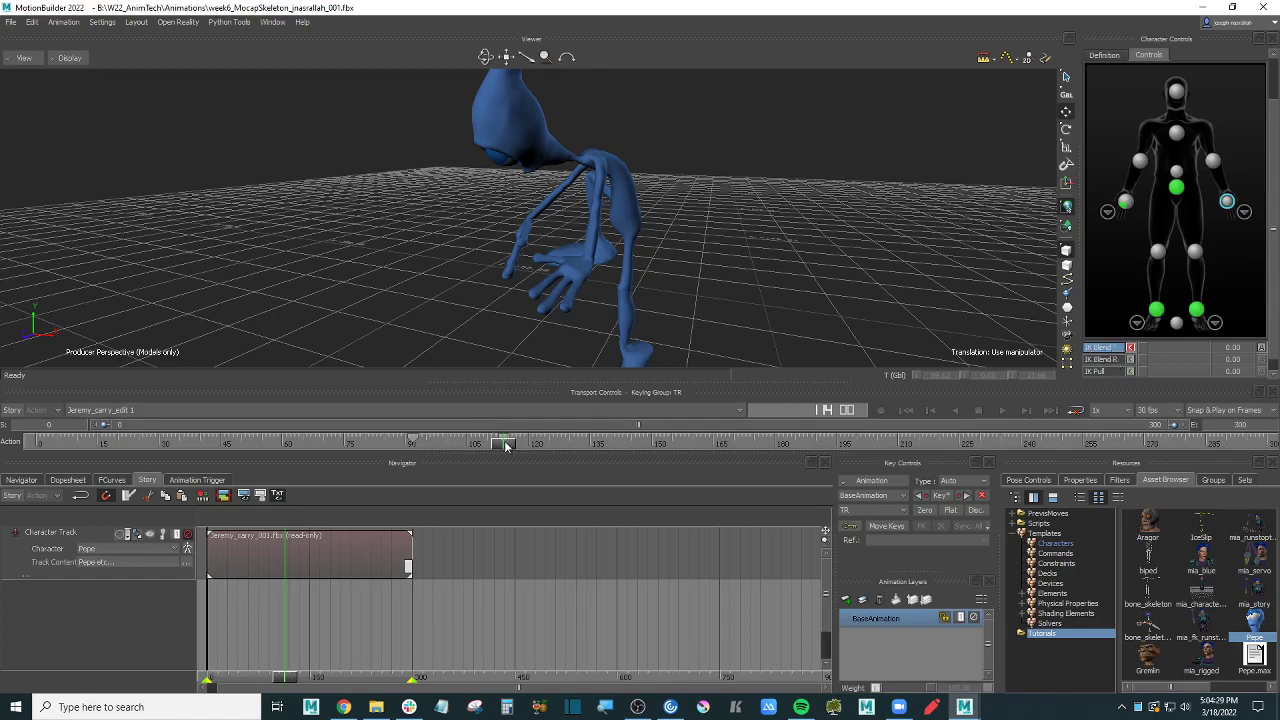
Step: Check Pepe's hands near frames 127 and 139, and compare the crouch with YBot's
mouse_move(505, 445)
mouse_down()
mouse_move(401, 445)
mouse_move(557, 447)
mouse_up()
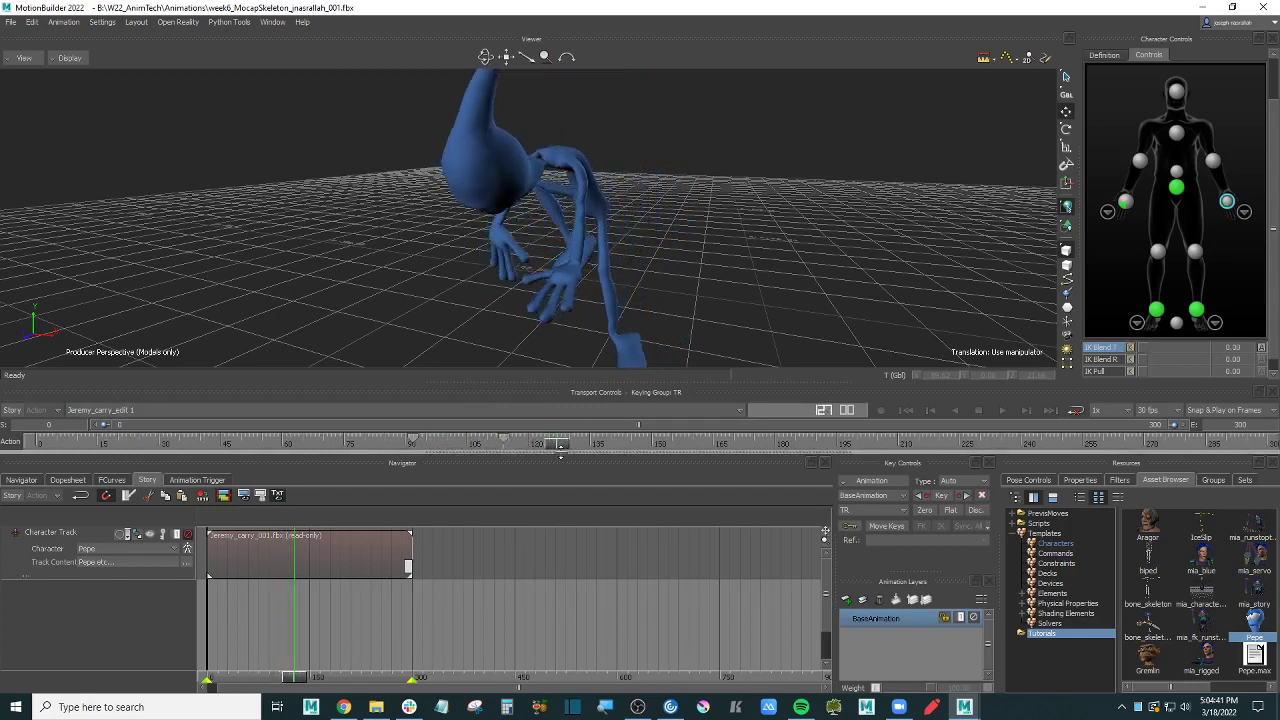
mouse_move(557, 446)
mouse_down()
mouse_move(634, 443)
mouse_move(508, 443)
mouse_move(609, 443)
mouse_up()
scroll(687, 232, down, 15)
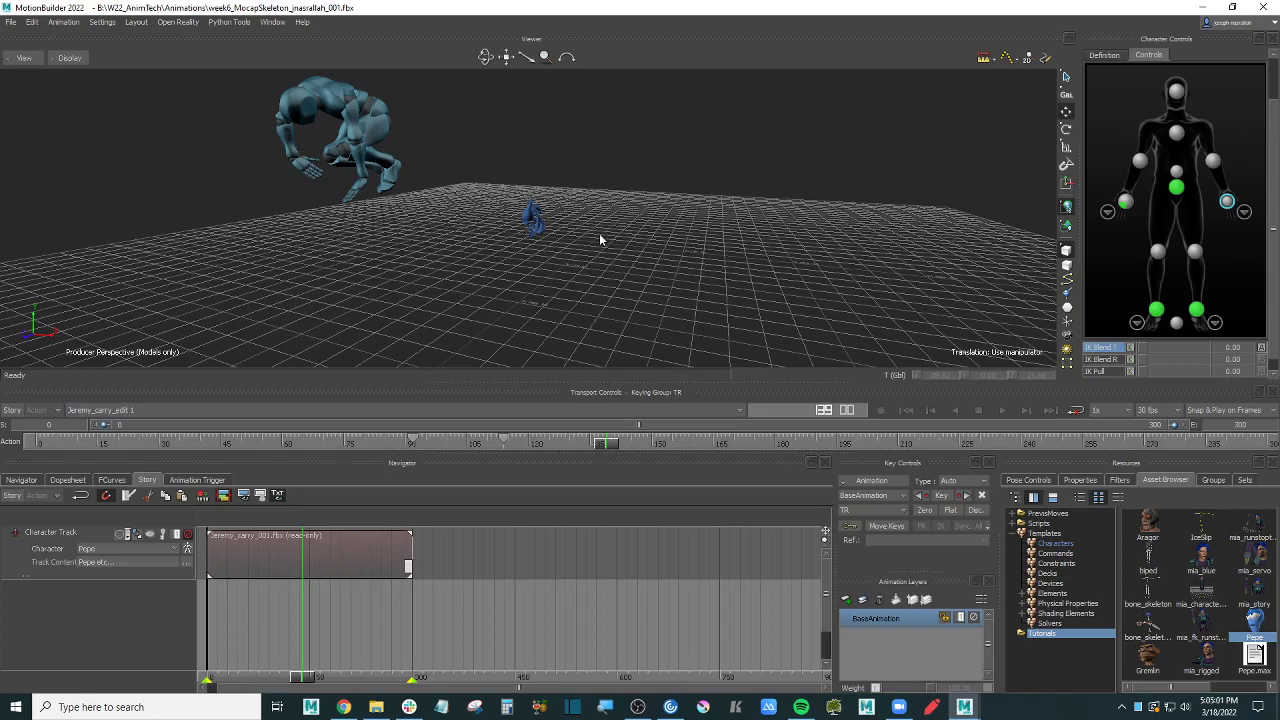
click(641, 709)
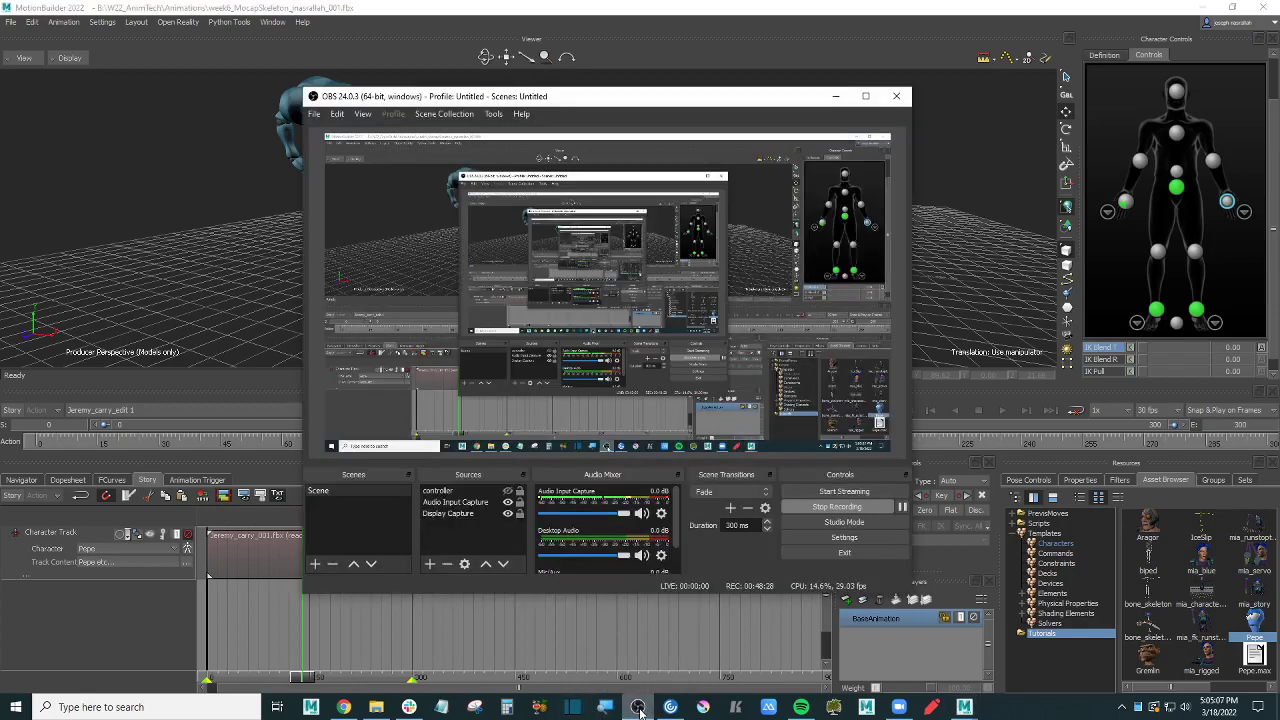
click(639, 709)
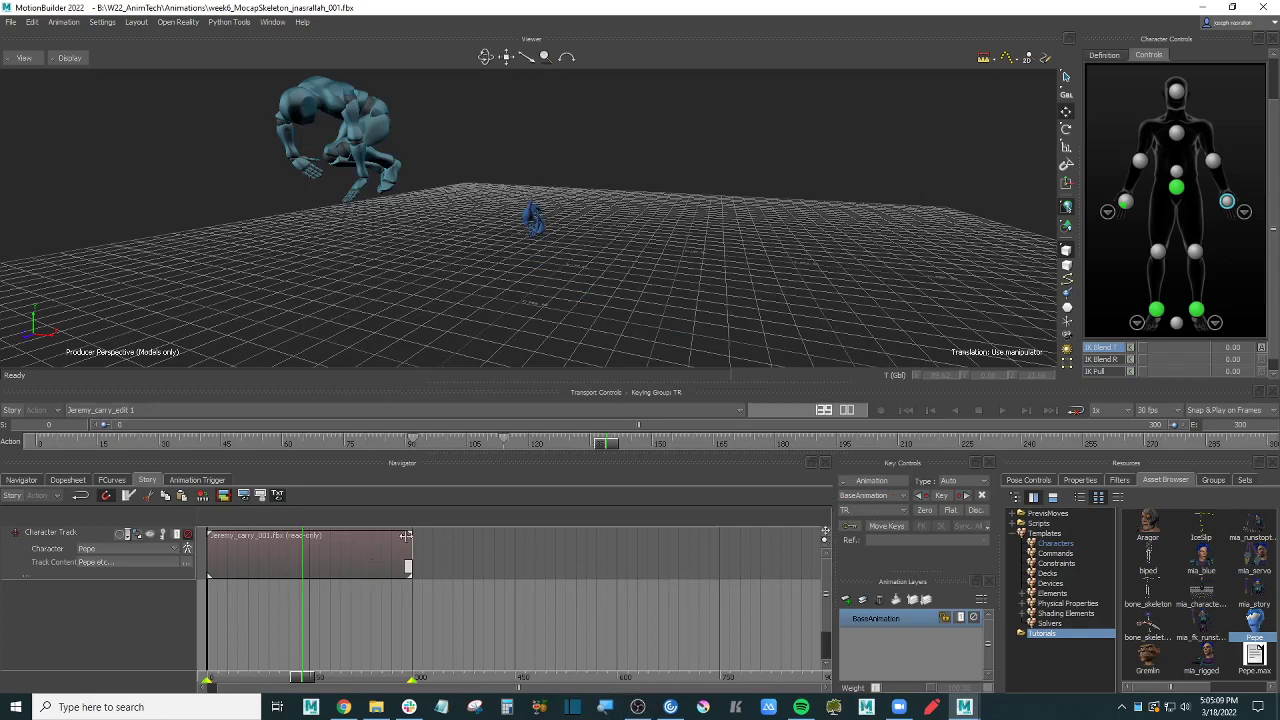
Step: Return the animation to frame 0 and view YBot's full T-pose, with Pepe's character and source settings in view
scroll(1272, 111, up, 2)
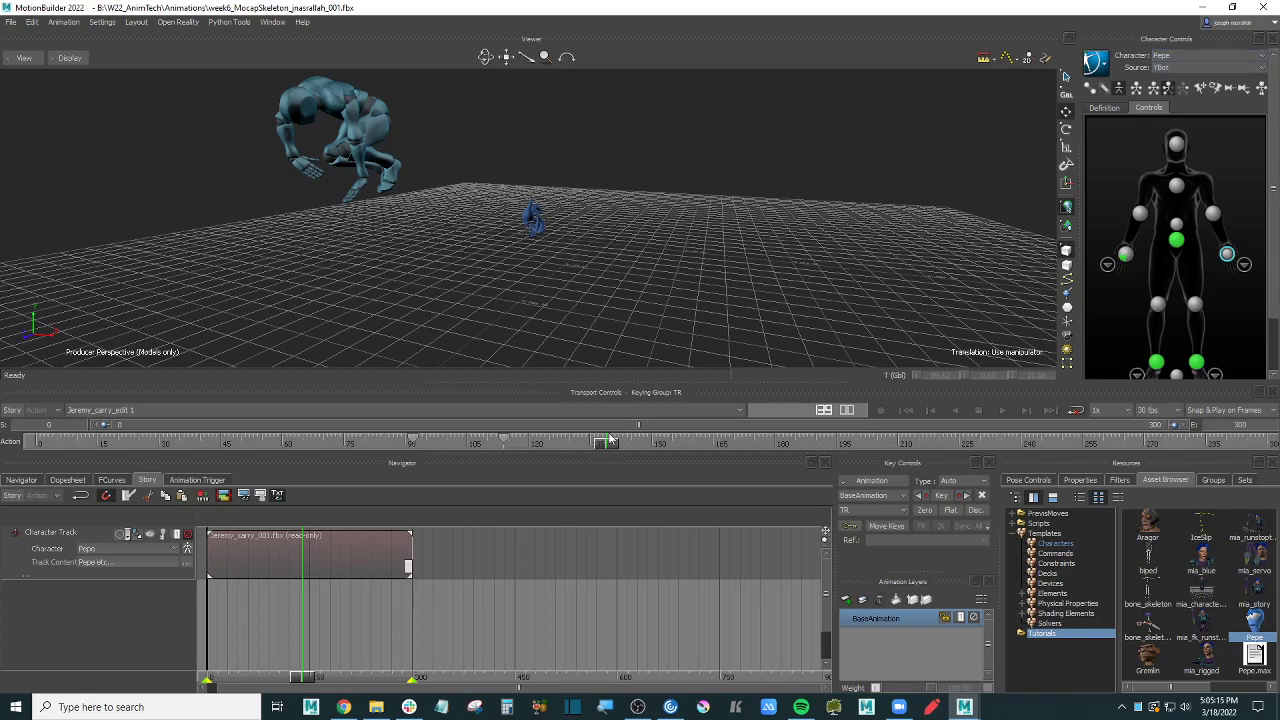
drag(604, 444, 36, 402)
scroll(621, 269, down, 3)
scroll(621, 269, up, 6)
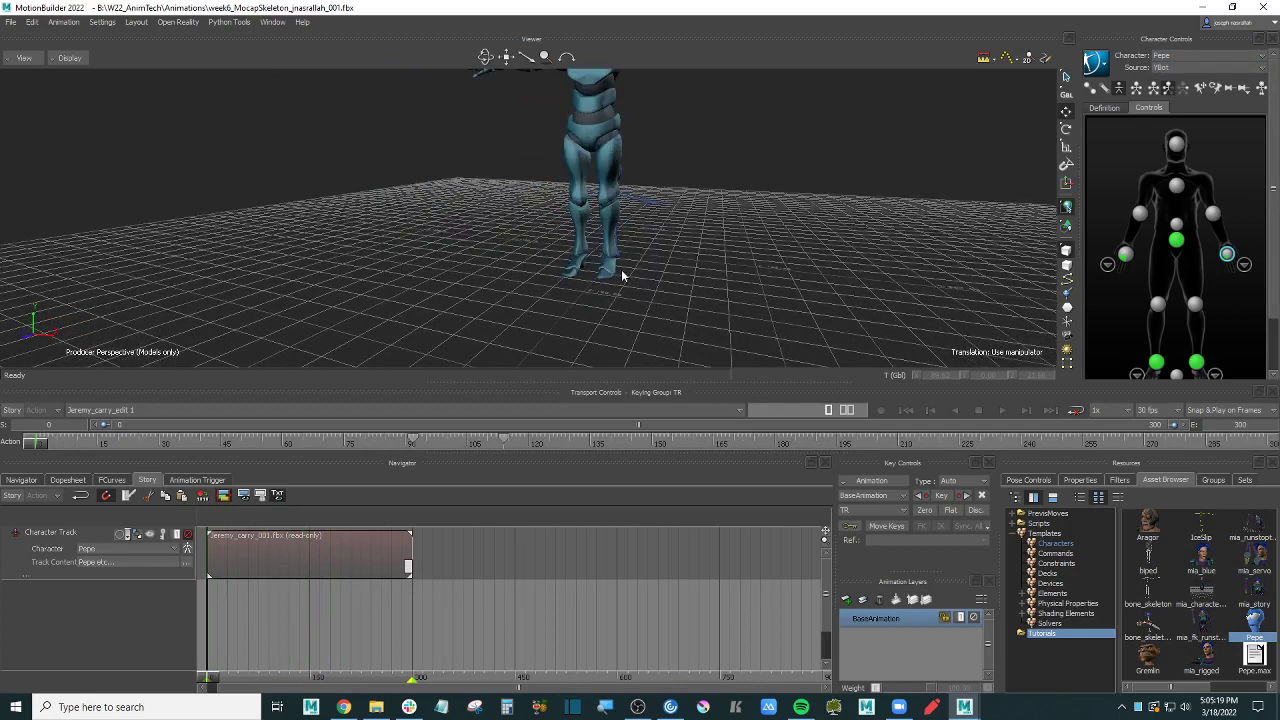
scroll(625, 270, down, 4)
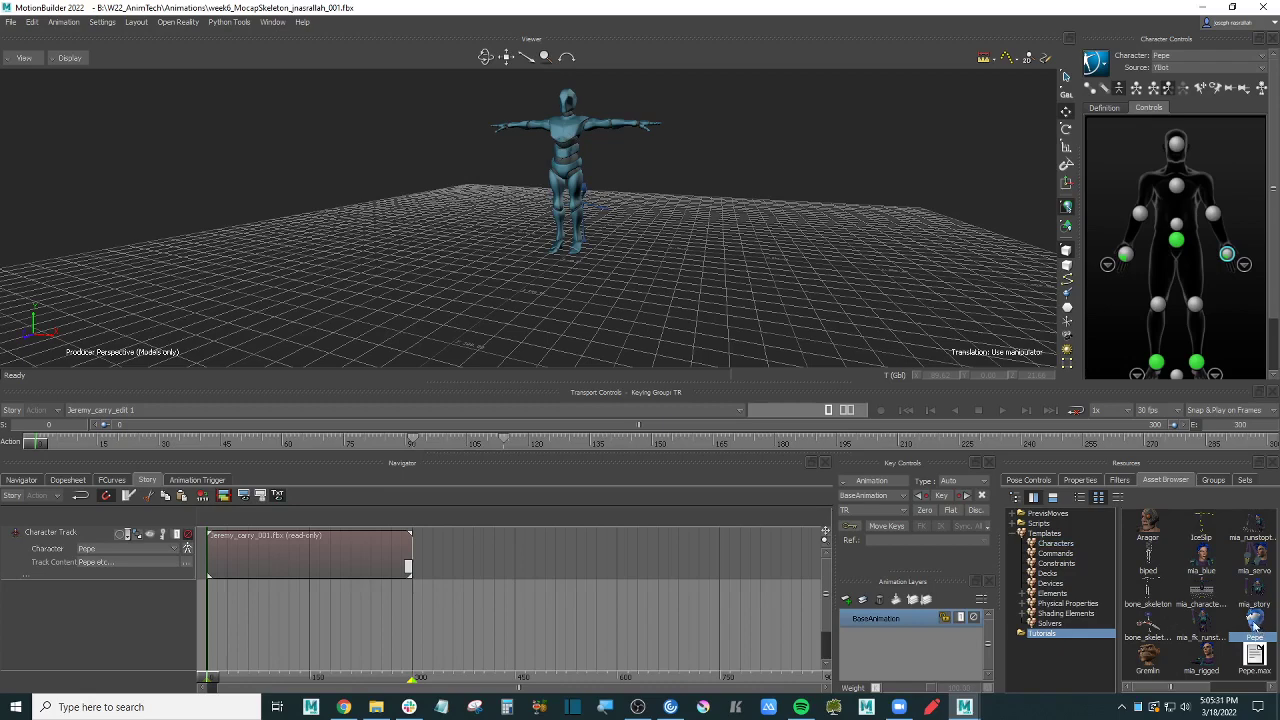
Step: Select the Gremlin character among the Tutorials assets
mouse_move(1203, 690)
mouse_down()
mouse_move(1270, 688)
mouse_move(1180, 689)
mouse_up()
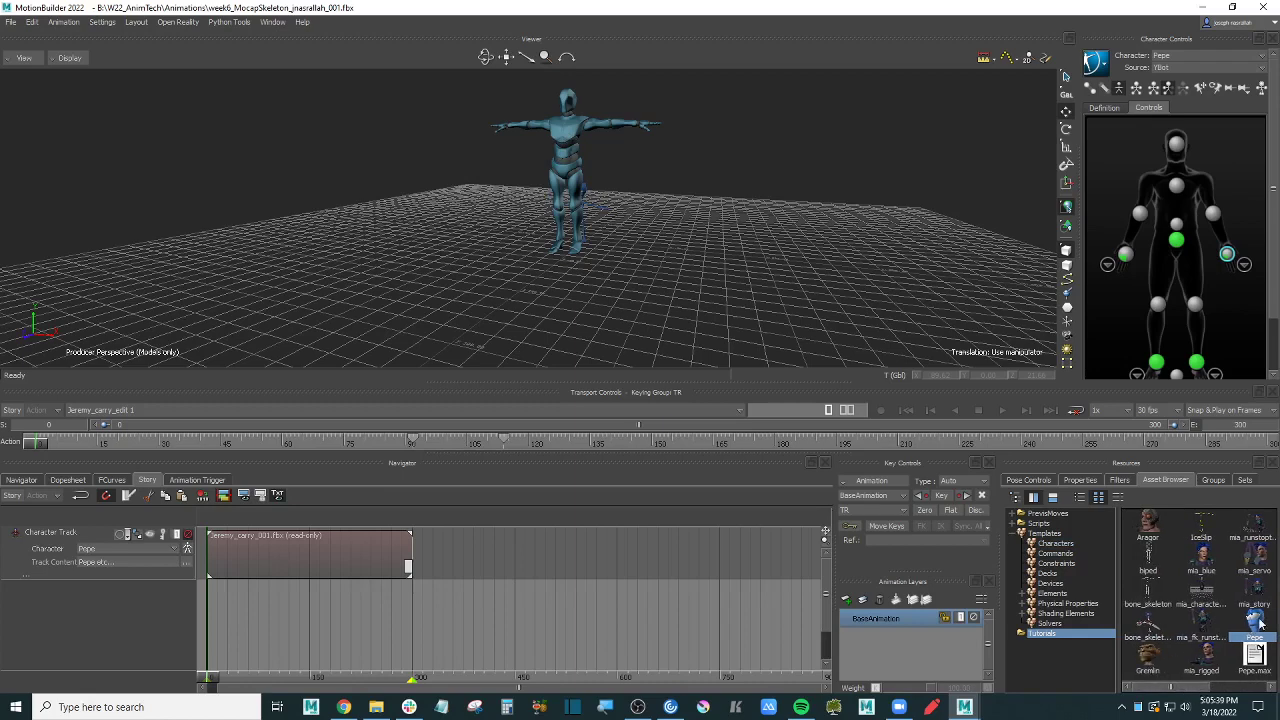
click(1145, 667)
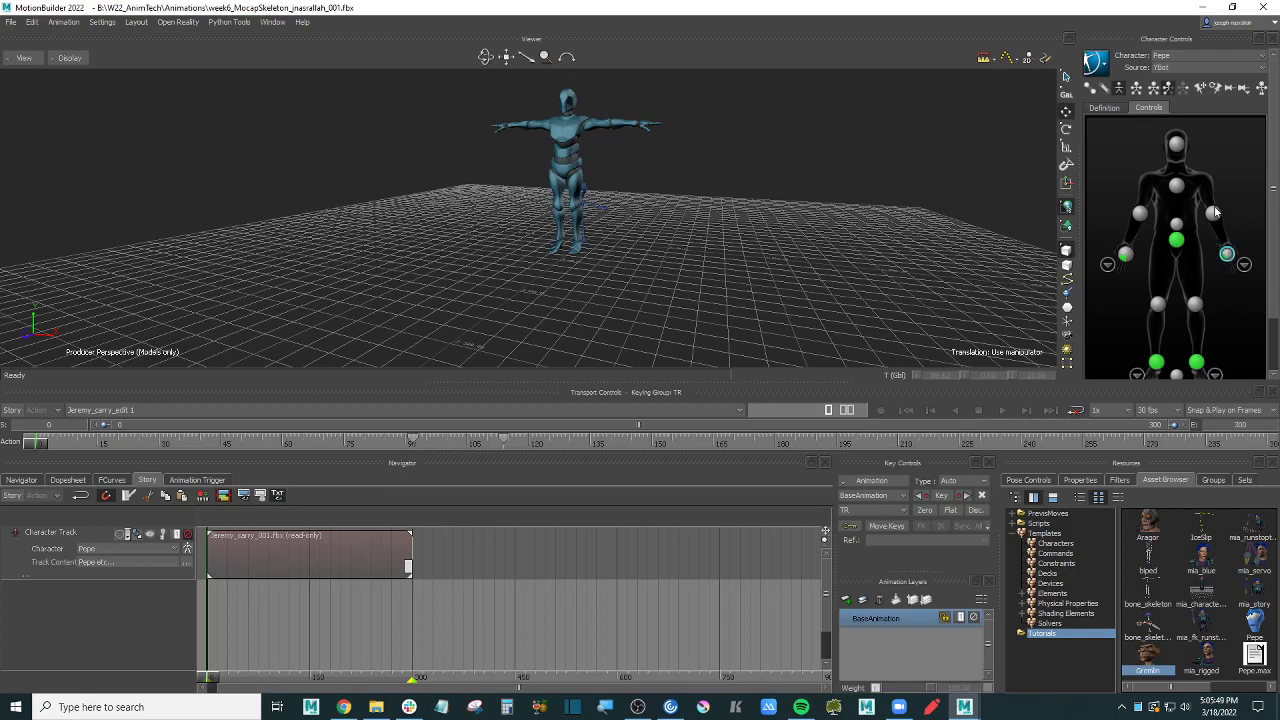
Step: Bake Pepe's retargeted animation from YBot to Pepe's skeleton
click(1101, 64)
mouse_move(1146, 138)
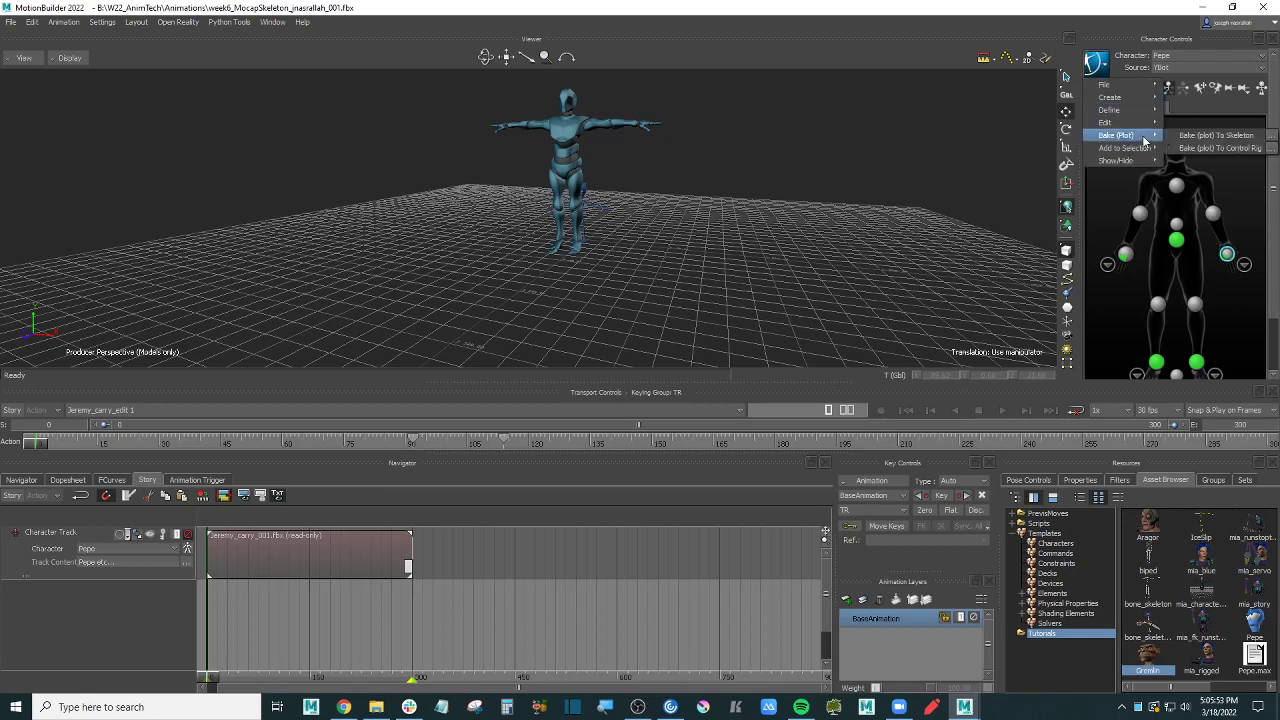
click(1205, 136)
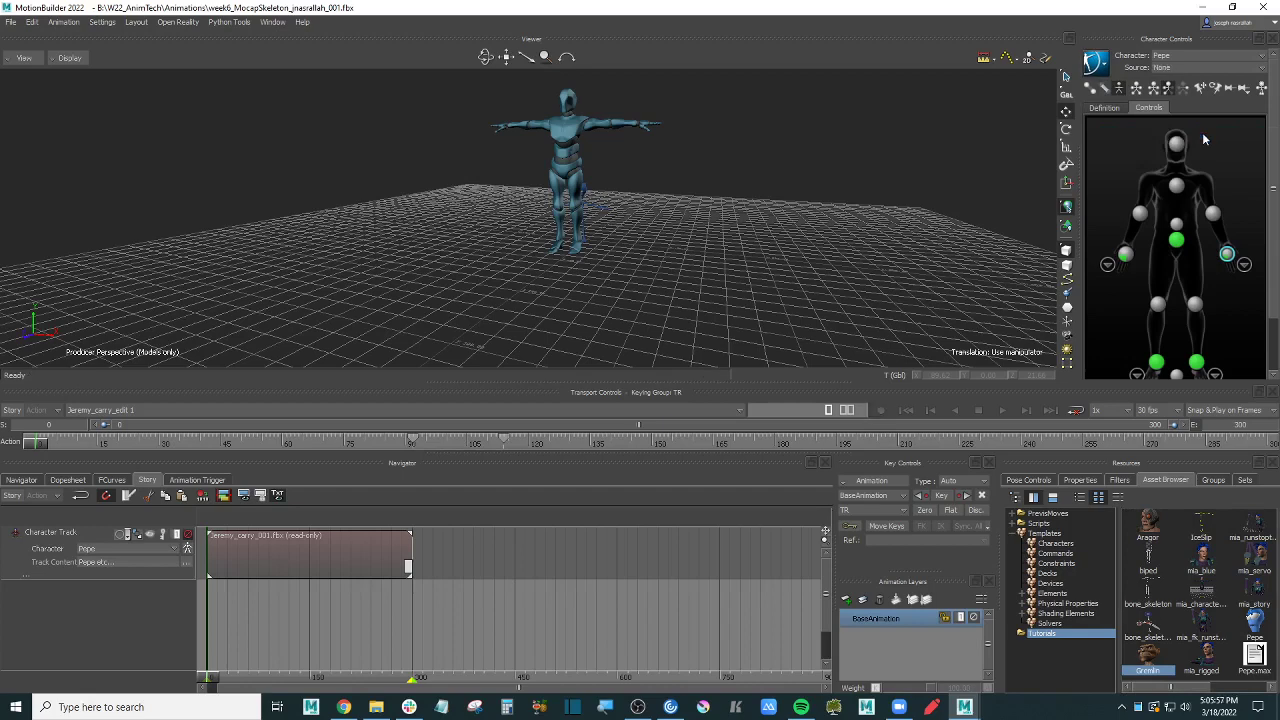
Step: Save Pepe's character animation in the Anim_CLIPS folder as Jeremy_carry_001_Pepe.fbx
click(1099, 63)
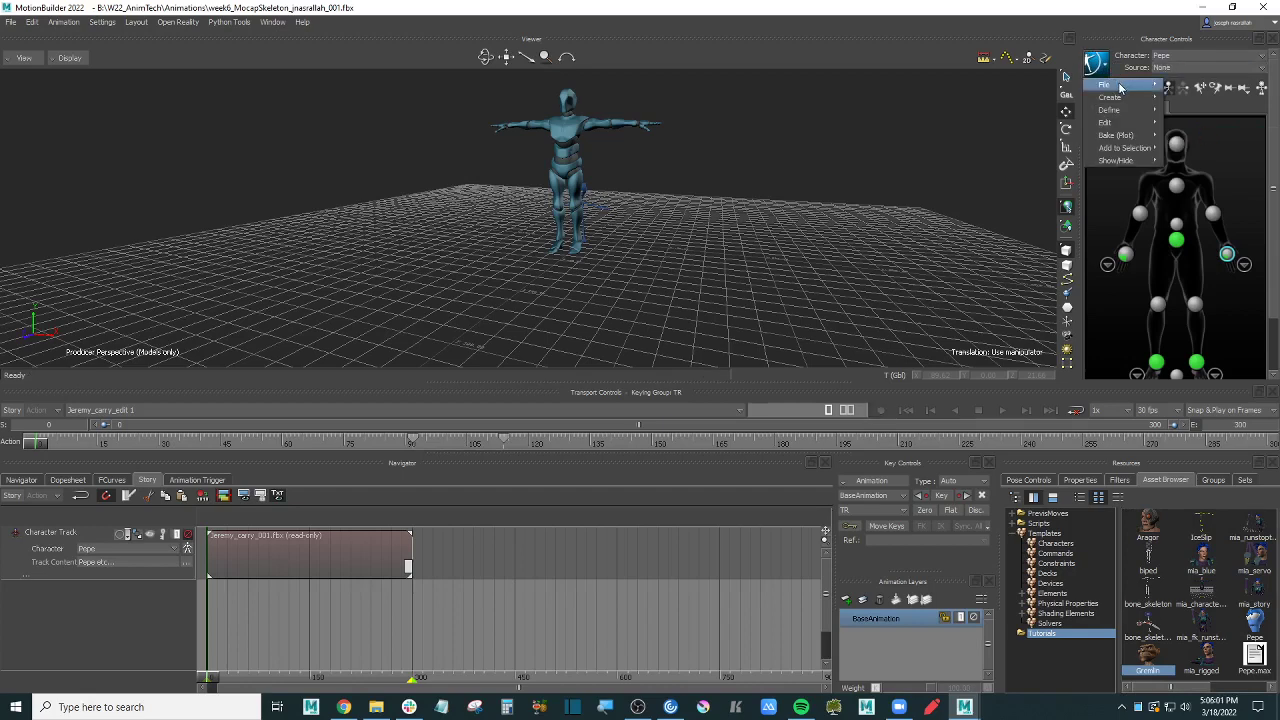
mouse_move(1130, 84)
click(1190, 99)
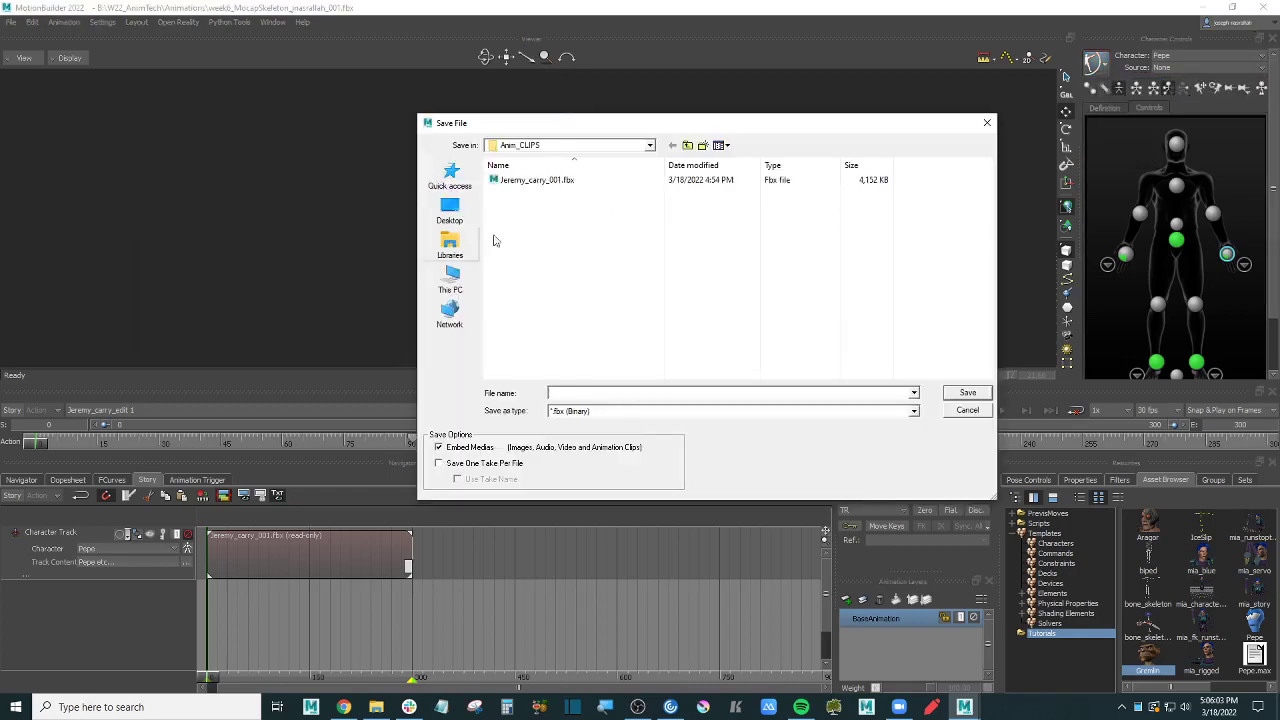
click(560, 180)
click(610, 393)
click(608, 392)
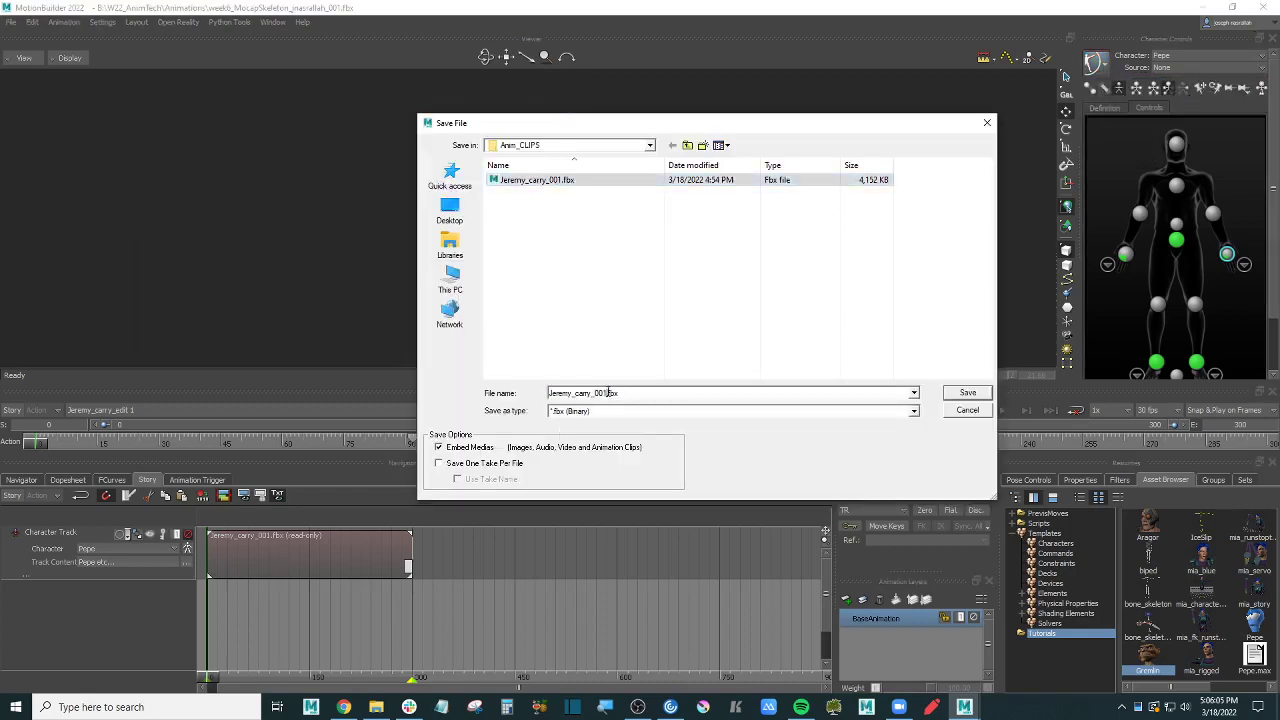
text(_Pepe)
click(968, 392)
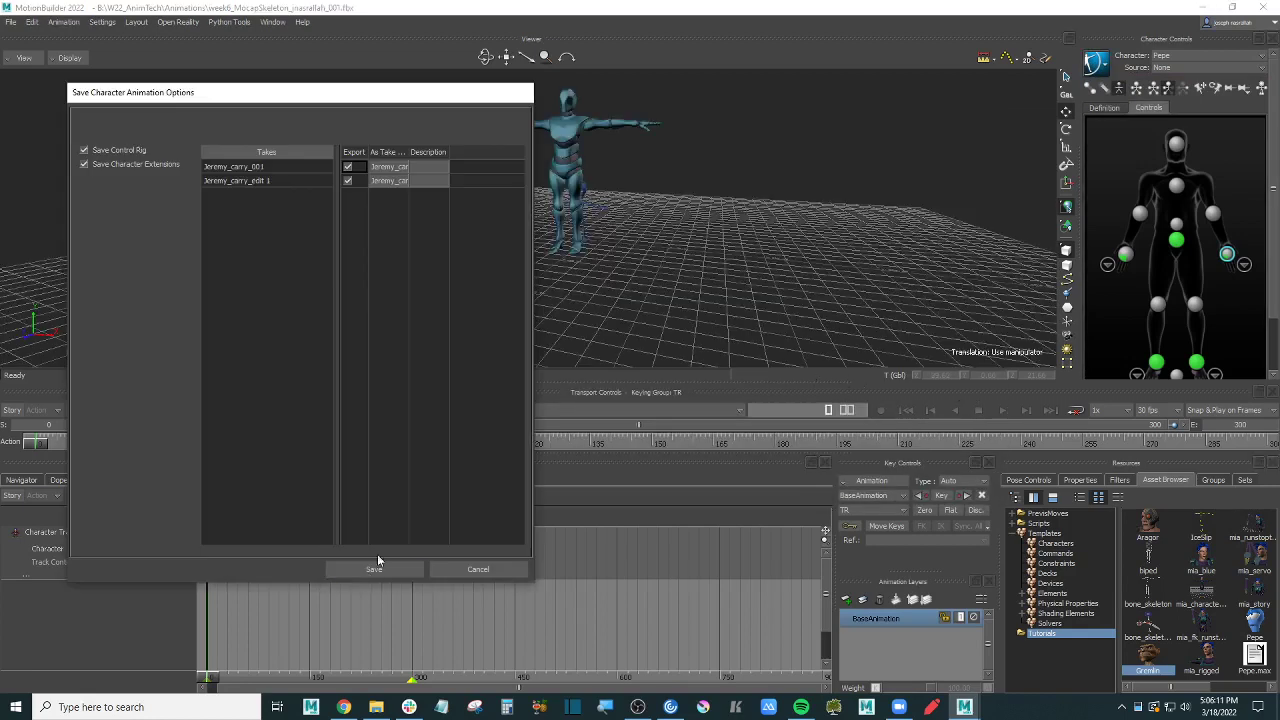
Step: Exclude the Jeremy_carry_001 take from the export and save only Jeremy_carry_edit 1 with the control rig and character extensions
click(347, 166)
drag(358, 96, 563, 98)
click(579, 567)
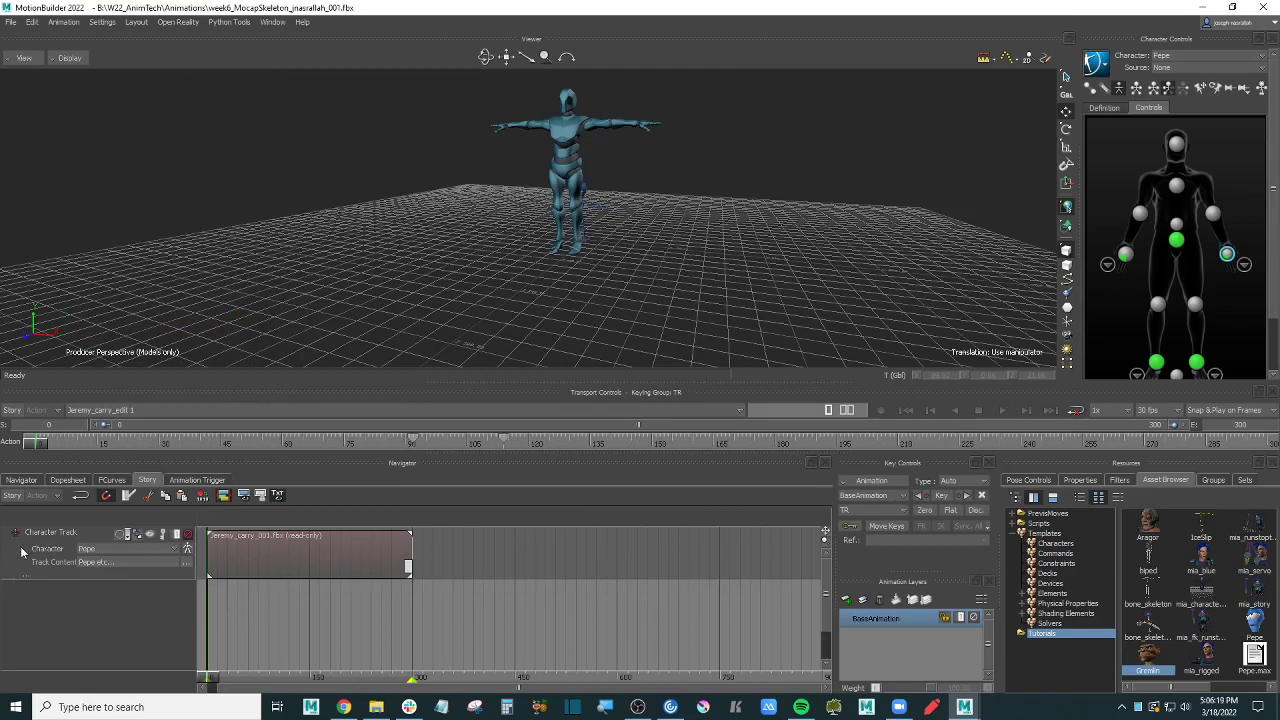
Step: Enable Story mode and frame Pepe up close at frame 64 with the Jeremy_carry_001 clip playing on his track
click(300, 562)
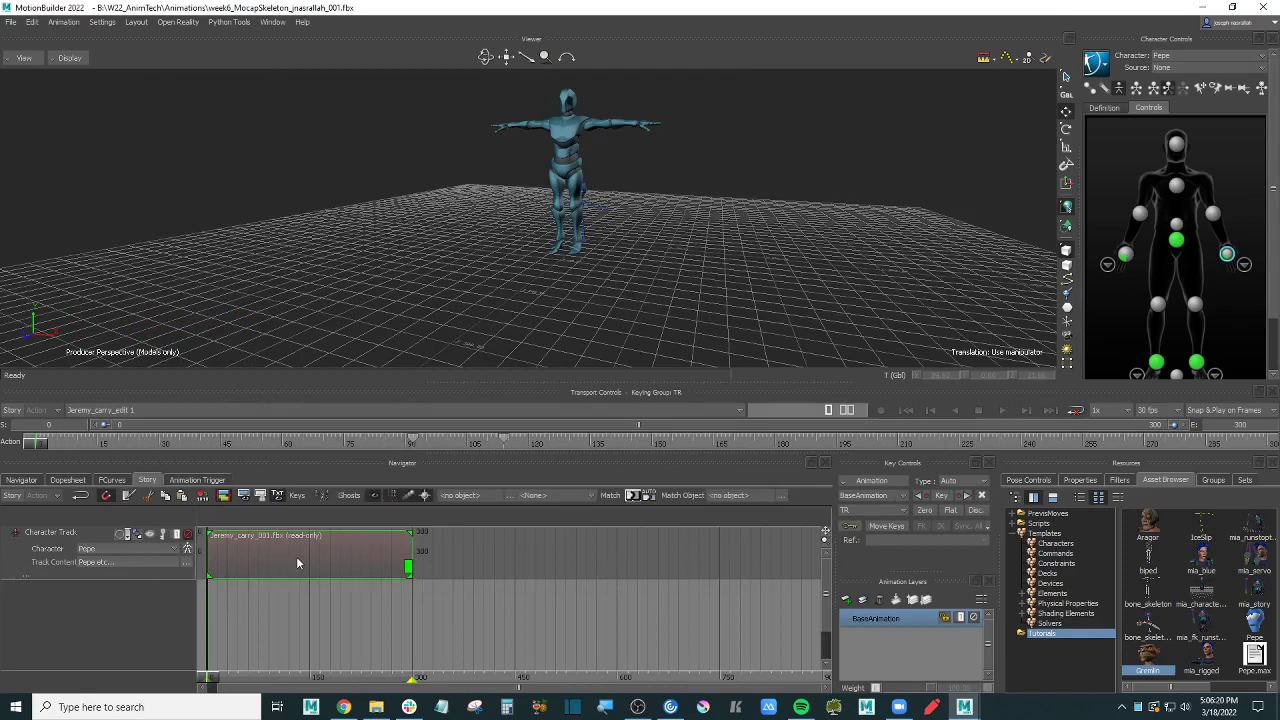
click(12, 410)
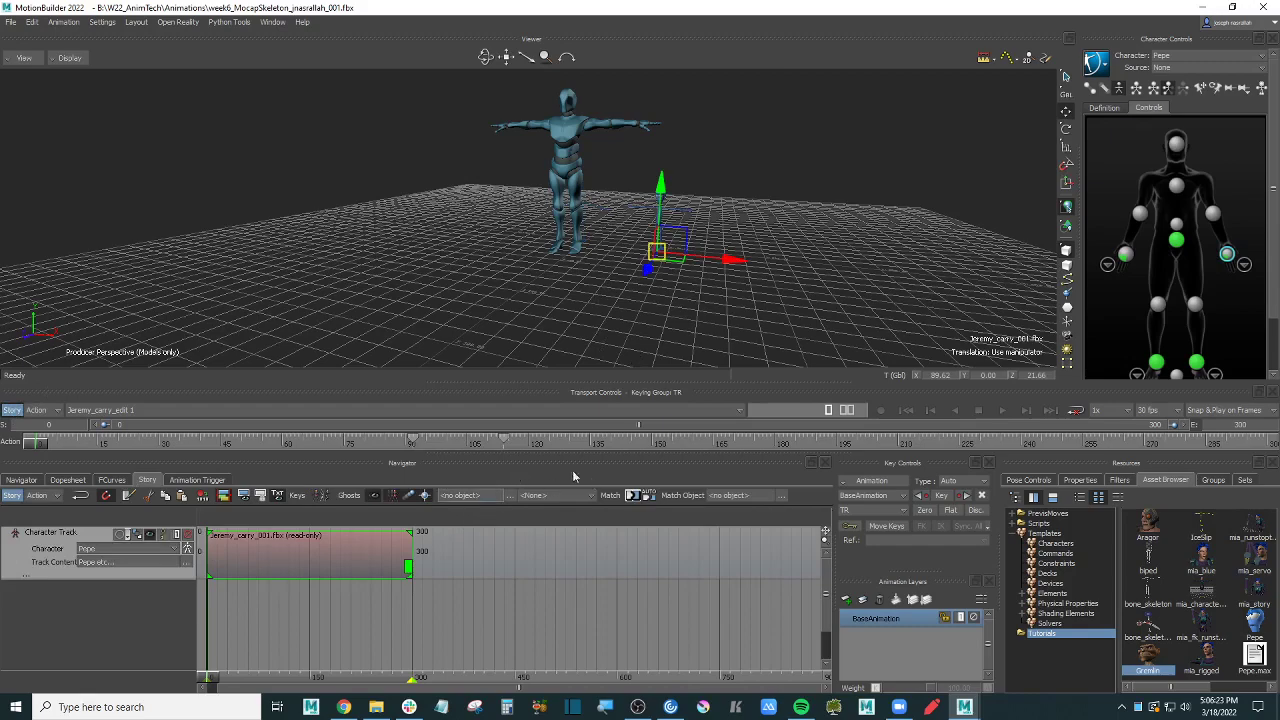
click(281, 595)
scroll(542, 300, up, 6)
alt+drag(542, 300, 568, 296)
drag(279, 679, 252, 665)
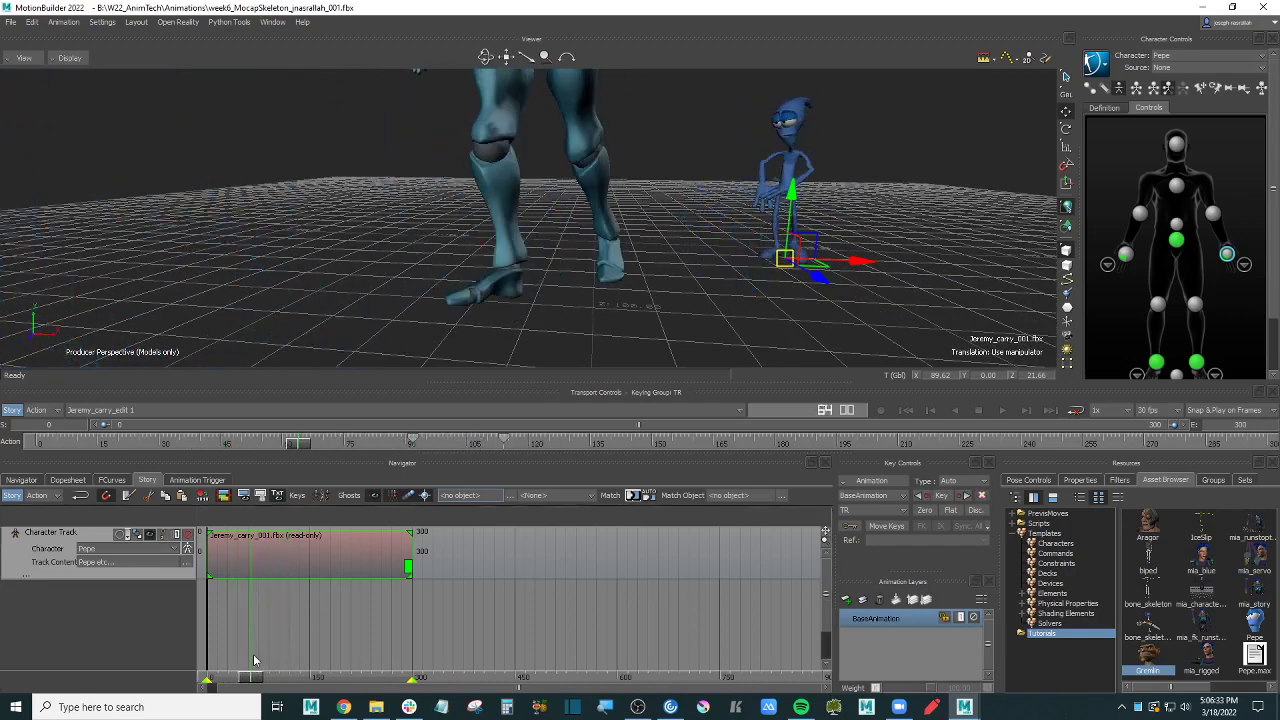
ctrl+drag(800, 288, 856, 292)
click(856, 293)
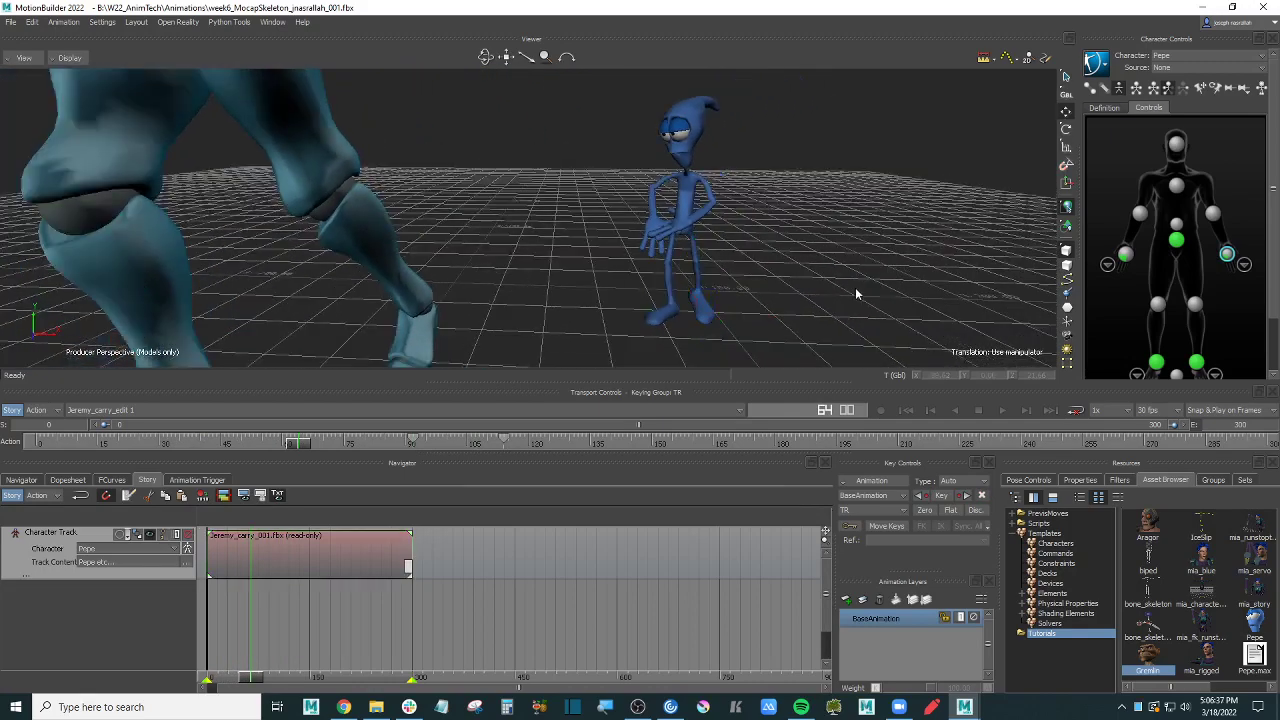
Step: Capture the viewport area around Pepe as a reference image in the Greenshot image editor, and return to MotionBuilder
key(ctrl+Print)
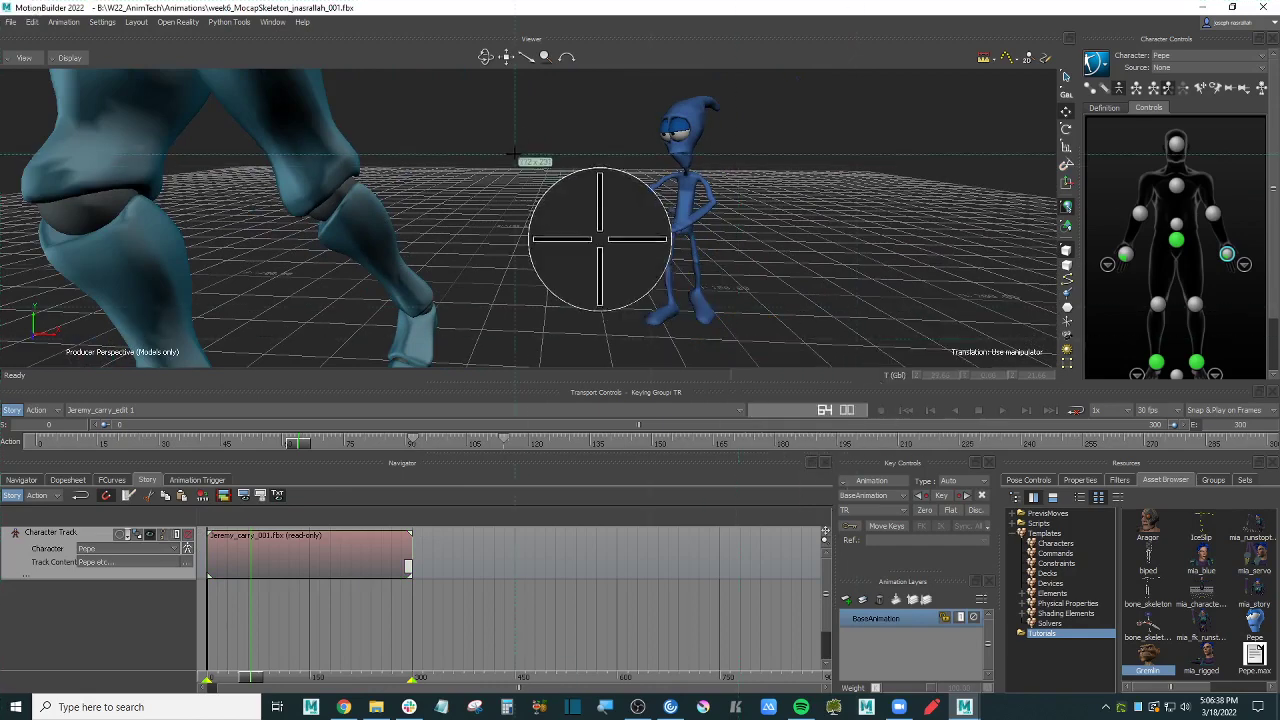
drag(540, 76, 955, 472)
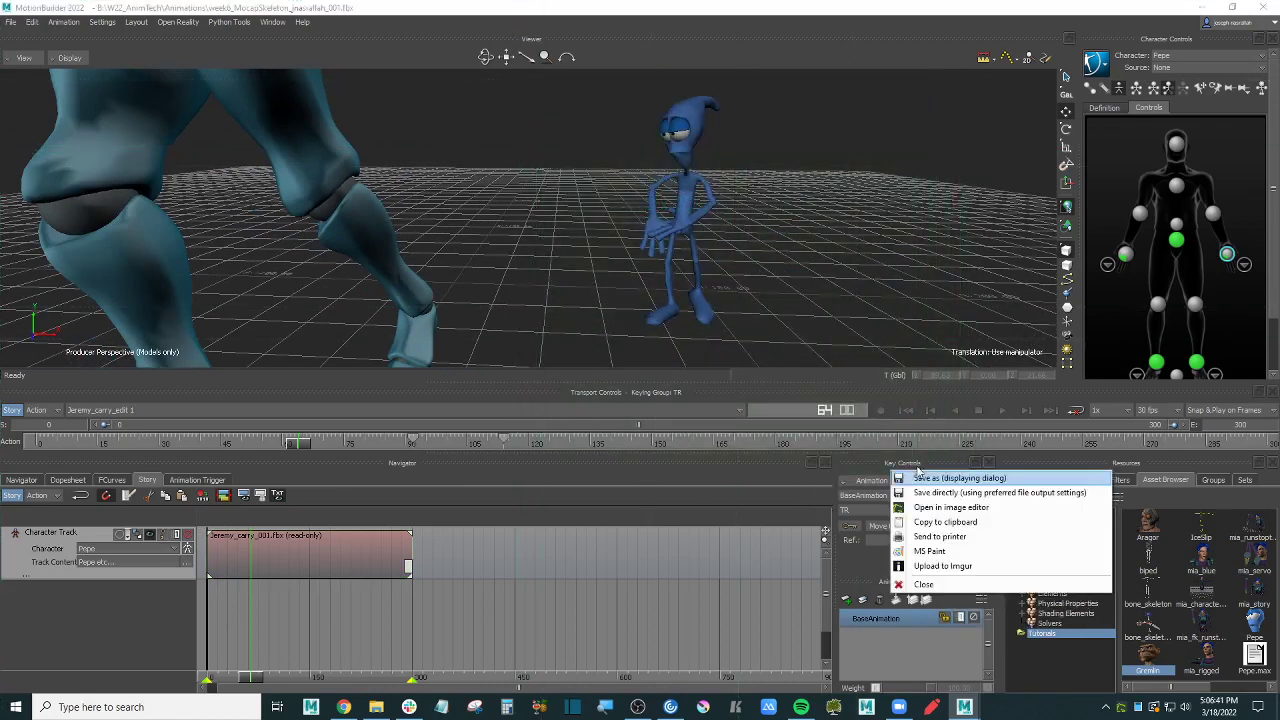
click(1004, 508)
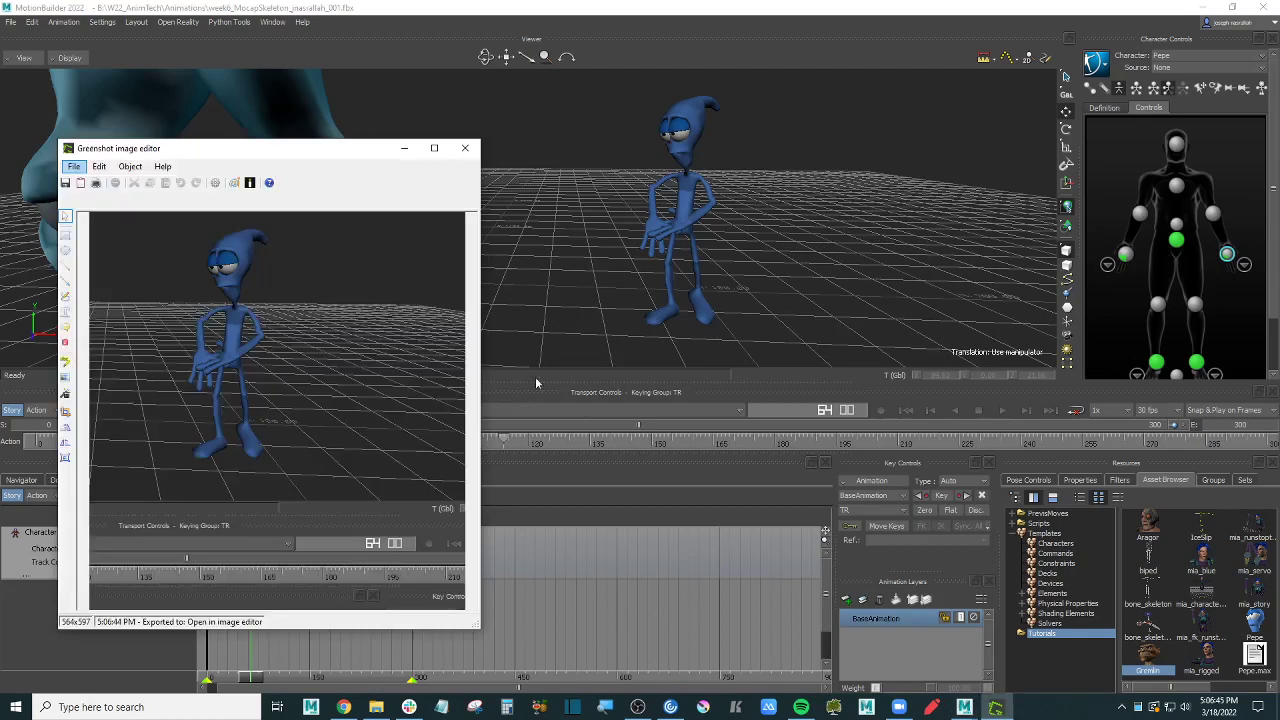
click(546, 301)
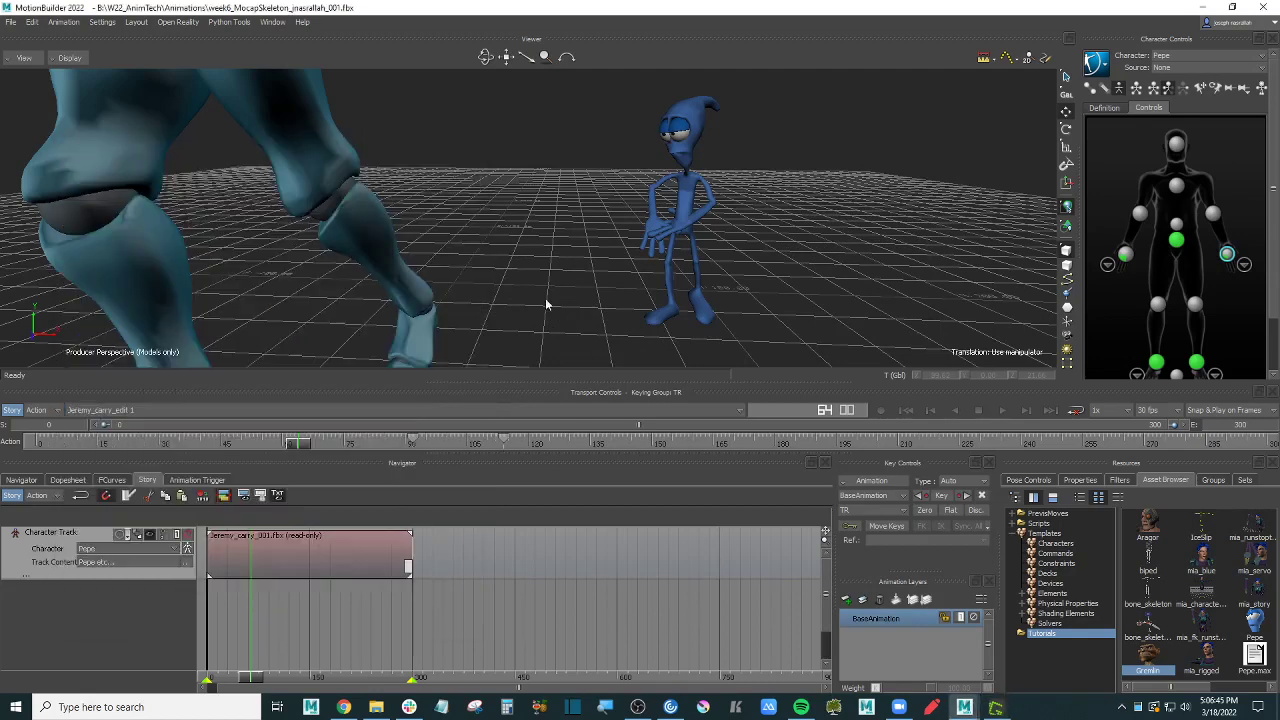
Step: Replace the Jeremy_carry_001 clip on Pepe's character track with the Jeremy_carry_001_Pepe.fbx animation file
click(295, 553)
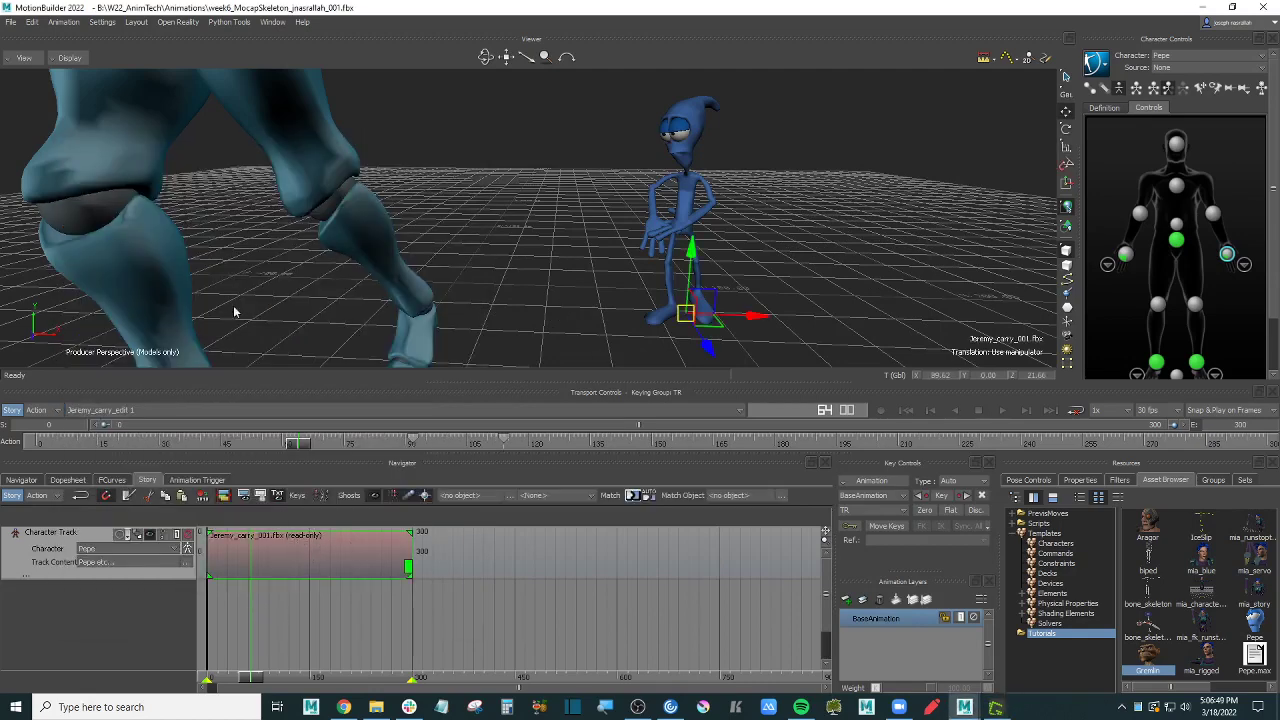
key(Delete)
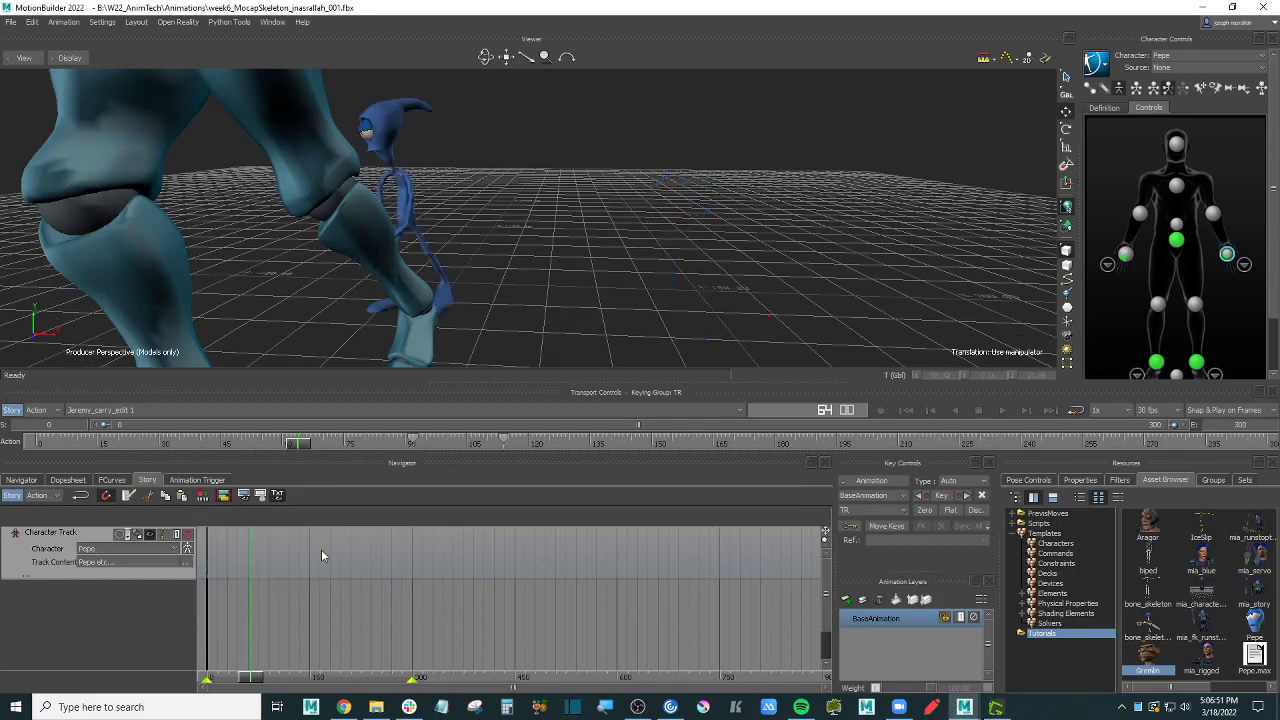
right_click(263, 546)
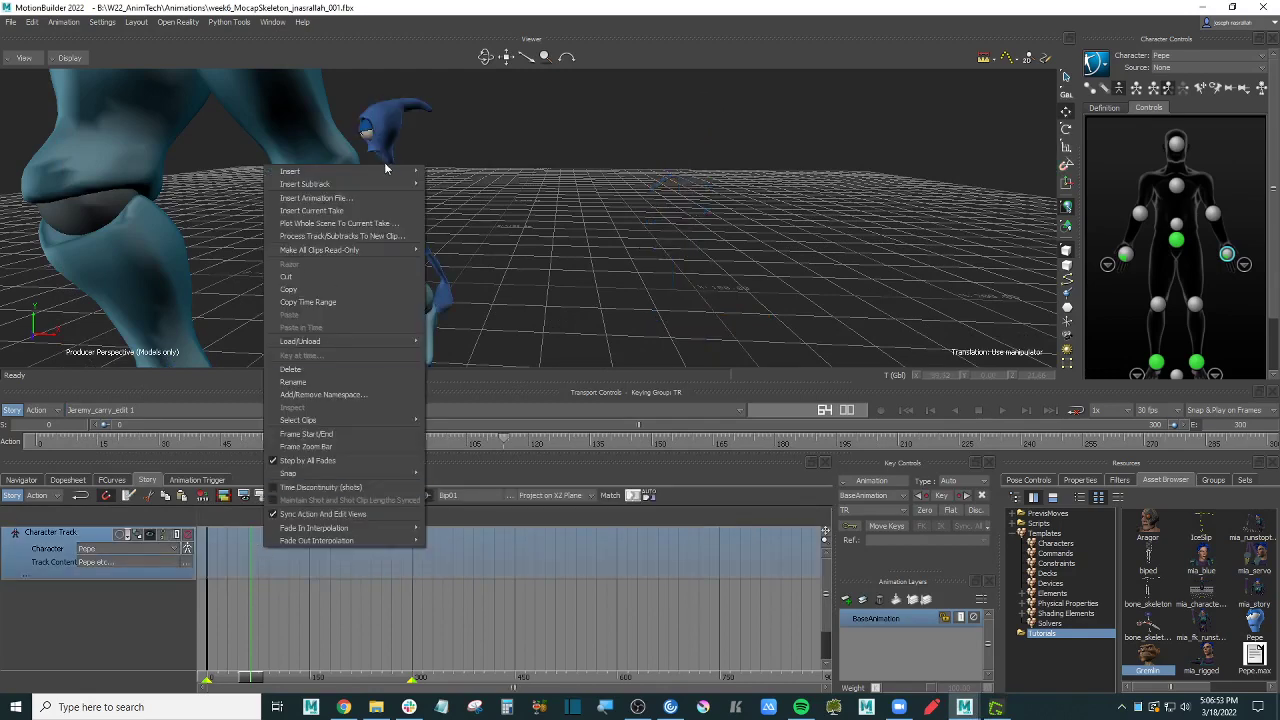
mouse_move(388, 172)
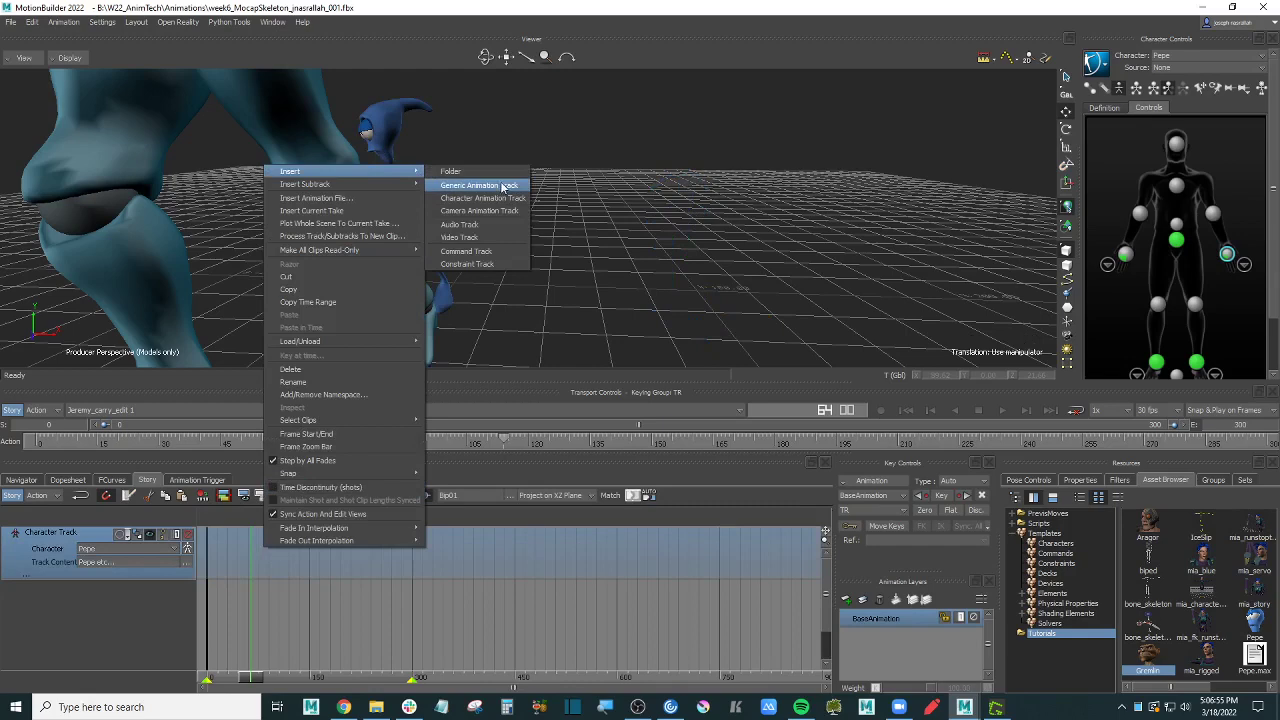
click(371, 198)
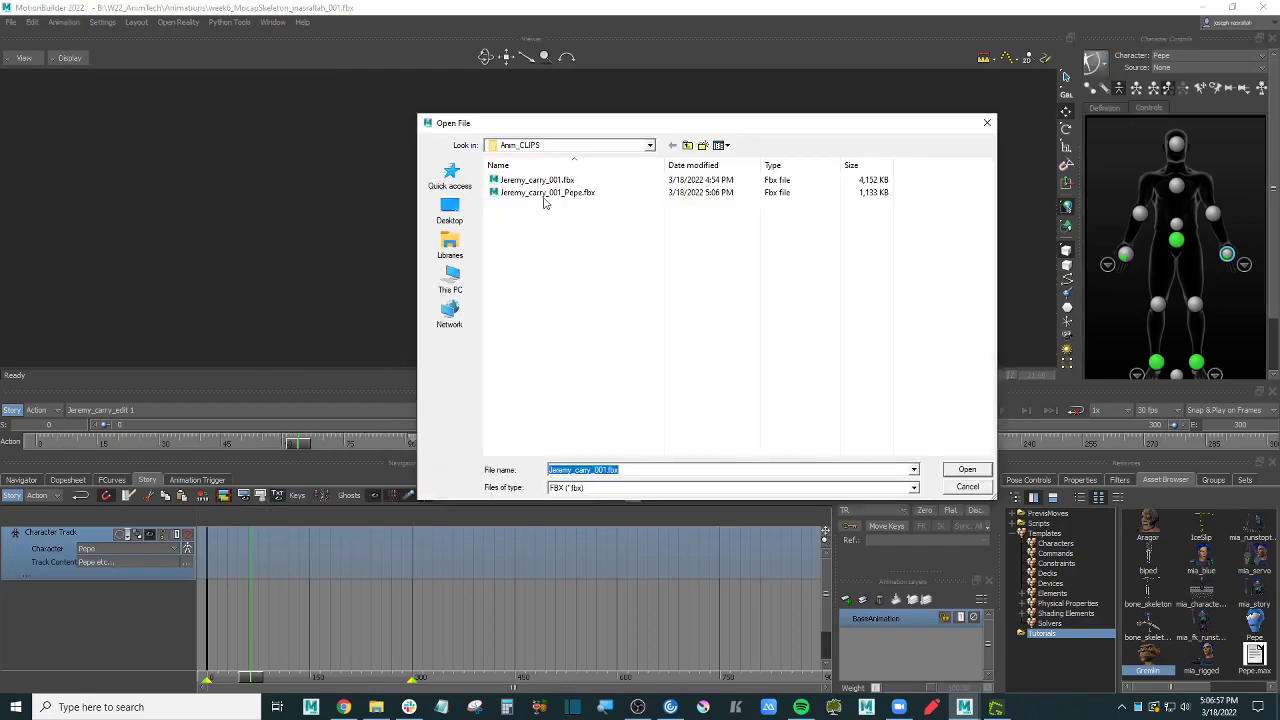
double_click(556, 194)
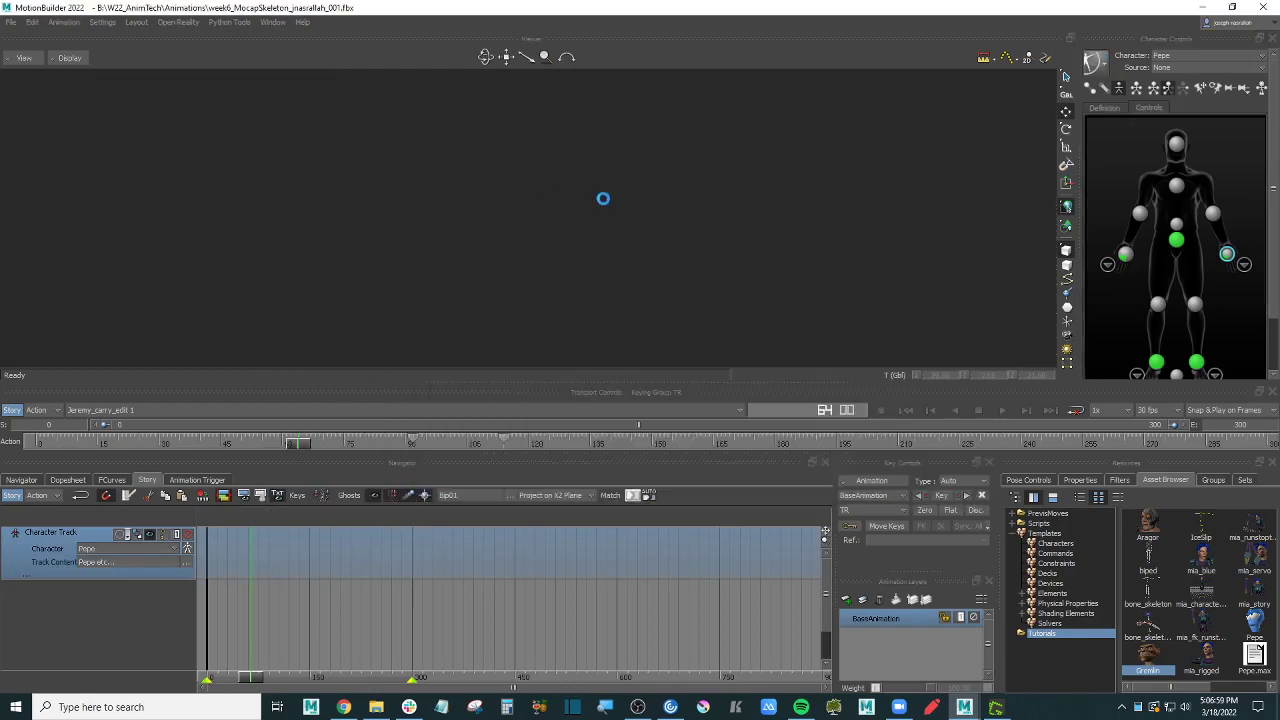
drag(351, 551, 291, 563)
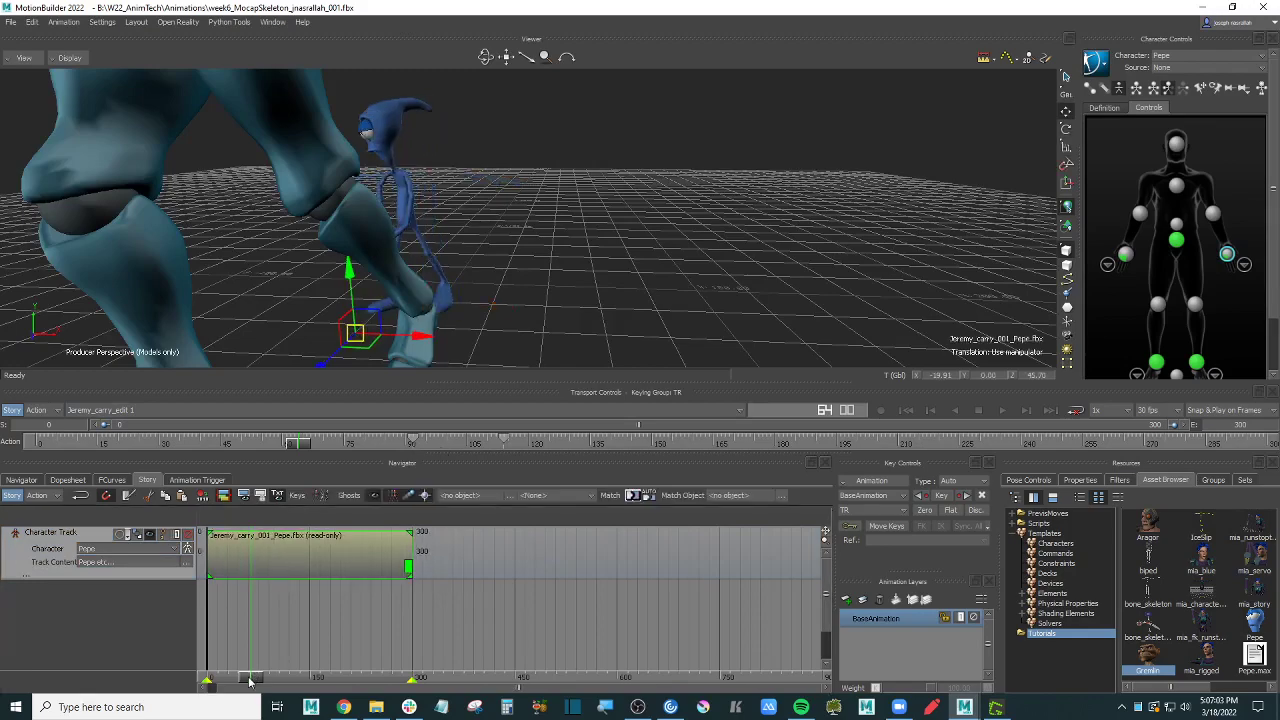
Step: Move the Jeremy_carry_001_Pepe clip along X to about 32.21 so Pepe stands clear of YBot
alt+middle_drag(489, 244, 569, 252)
alt+right_drag(569, 252, 628, 229)
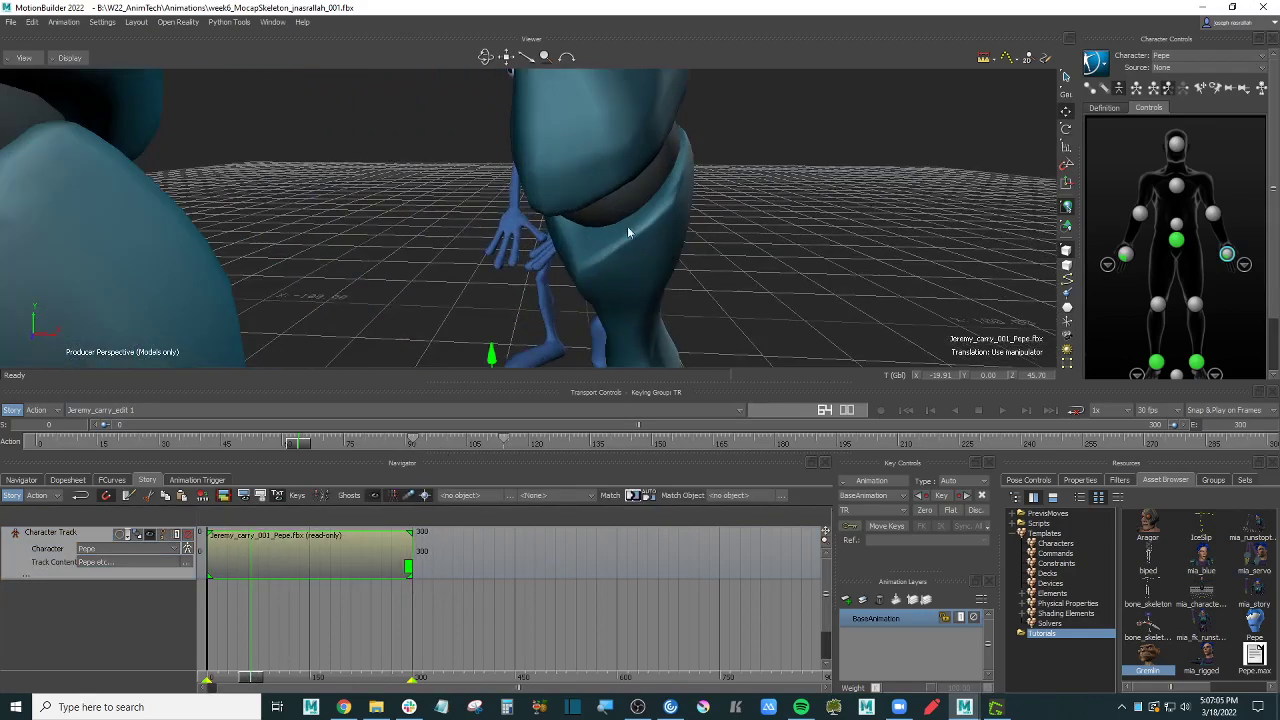
alt+middle_drag(628, 232, 629, 245)
alt+right_drag(849, 192, 826, 268)
alt+middle_drag(640, 340, 562, 365)
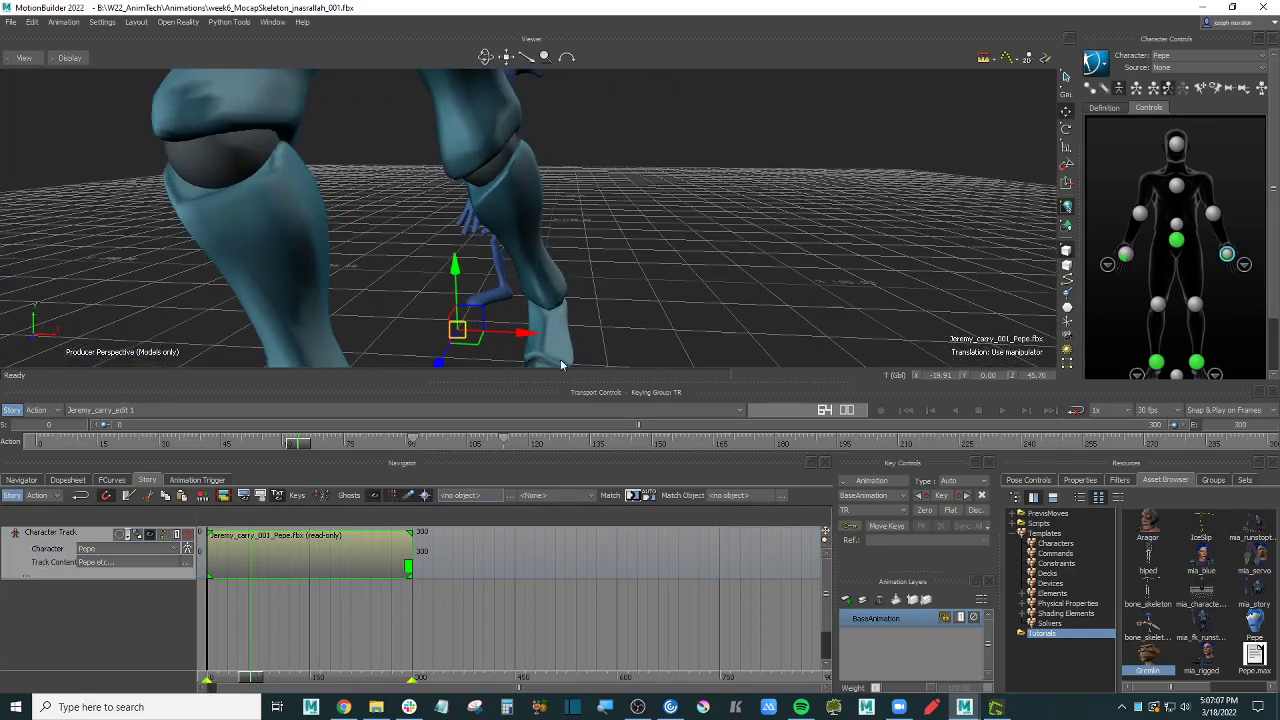
drag(526, 333, 717, 344)
alt+middle_drag(885, 264, 804, 303)
alt+right_drag(805, 303, 826, 308)
Step: Compare Pepe's pose with the reference image captured from the earlier clip, and close the image editor
click(996, 707)
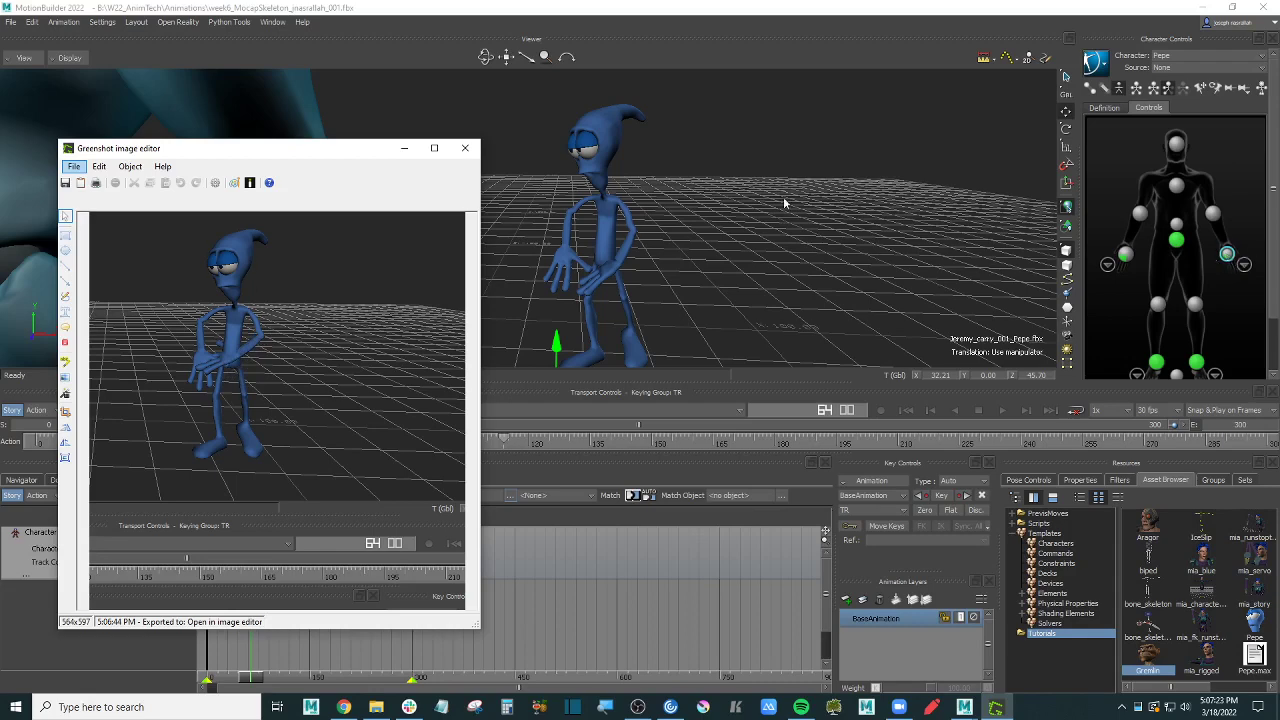
drag(353, 153, 378, 135)
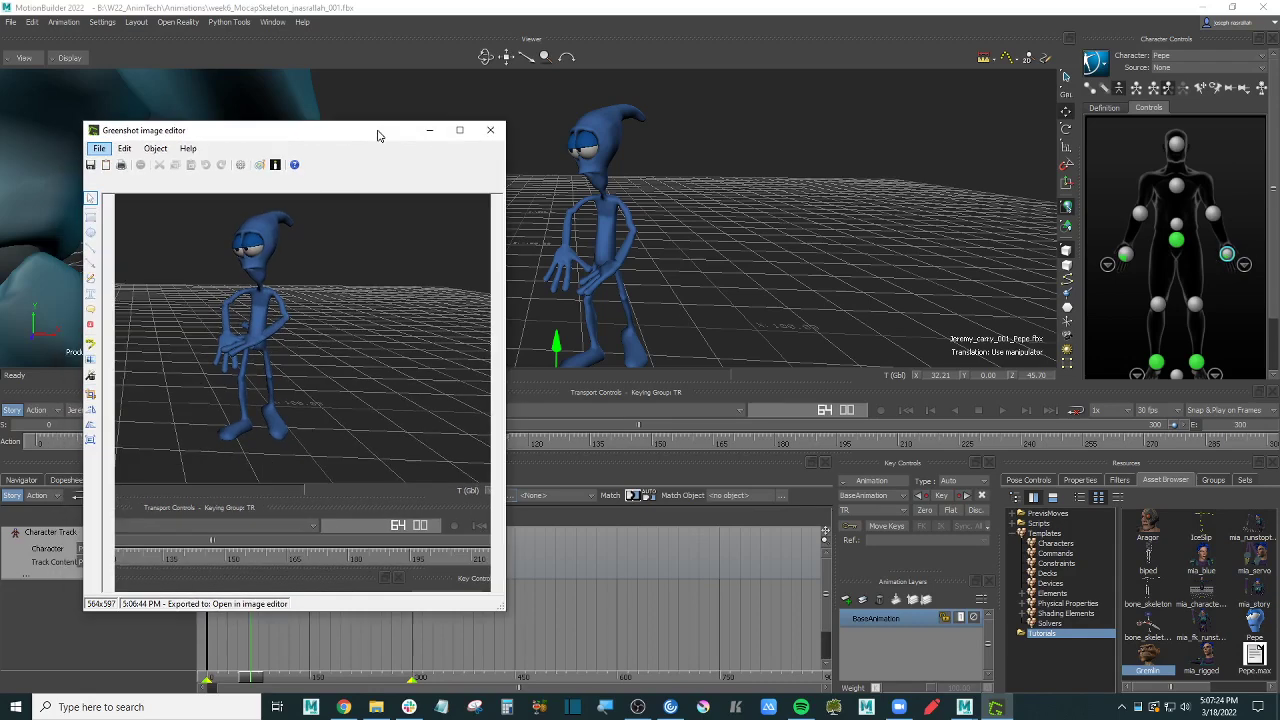
click(492, 134)
click(642, 400)
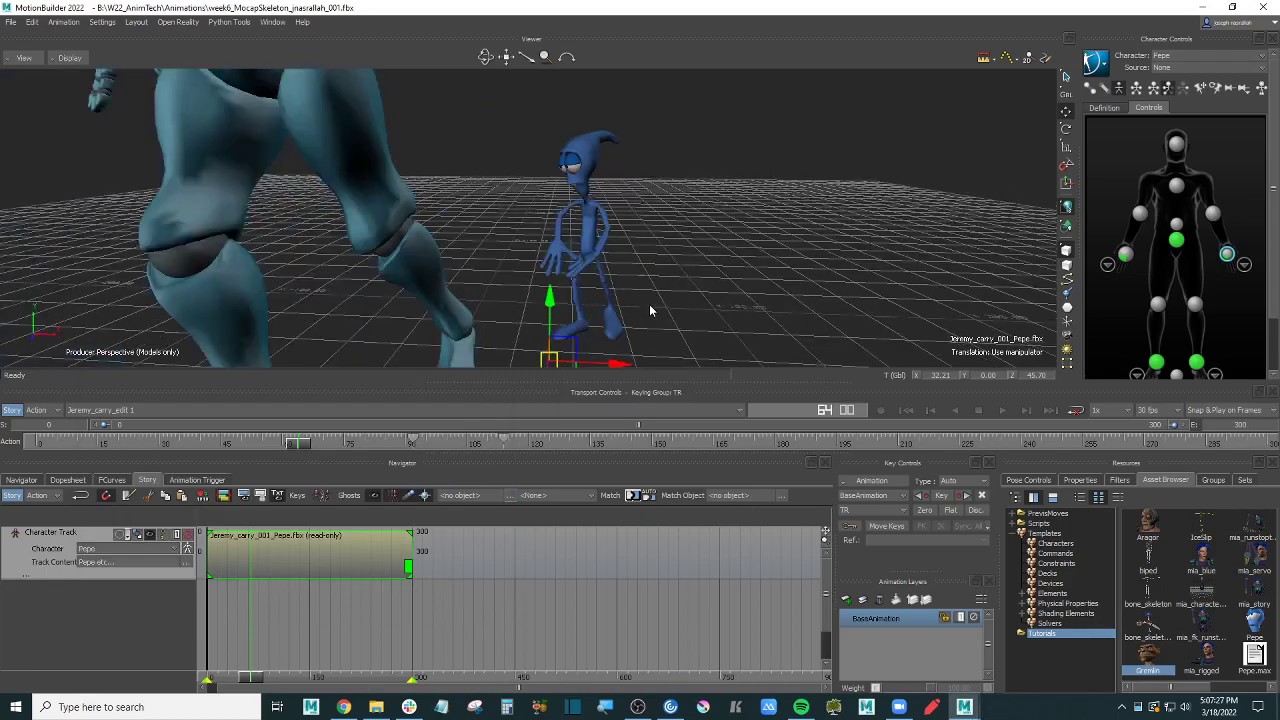
Step: Deselect the clip and set the source of the Pepe character to mocap
scroll(649, 304, down, 5)
click(784, 261)
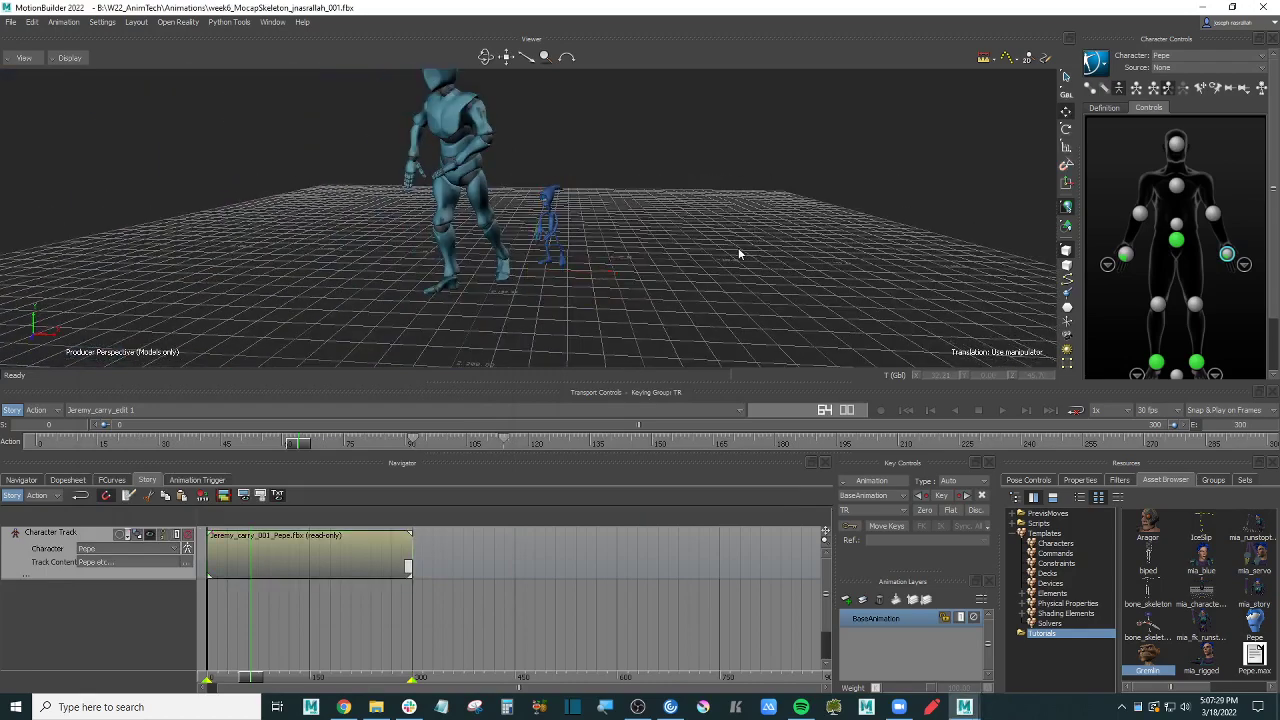
scroll(704, 250, down, 3)
scroll(704, 251, up, 6)
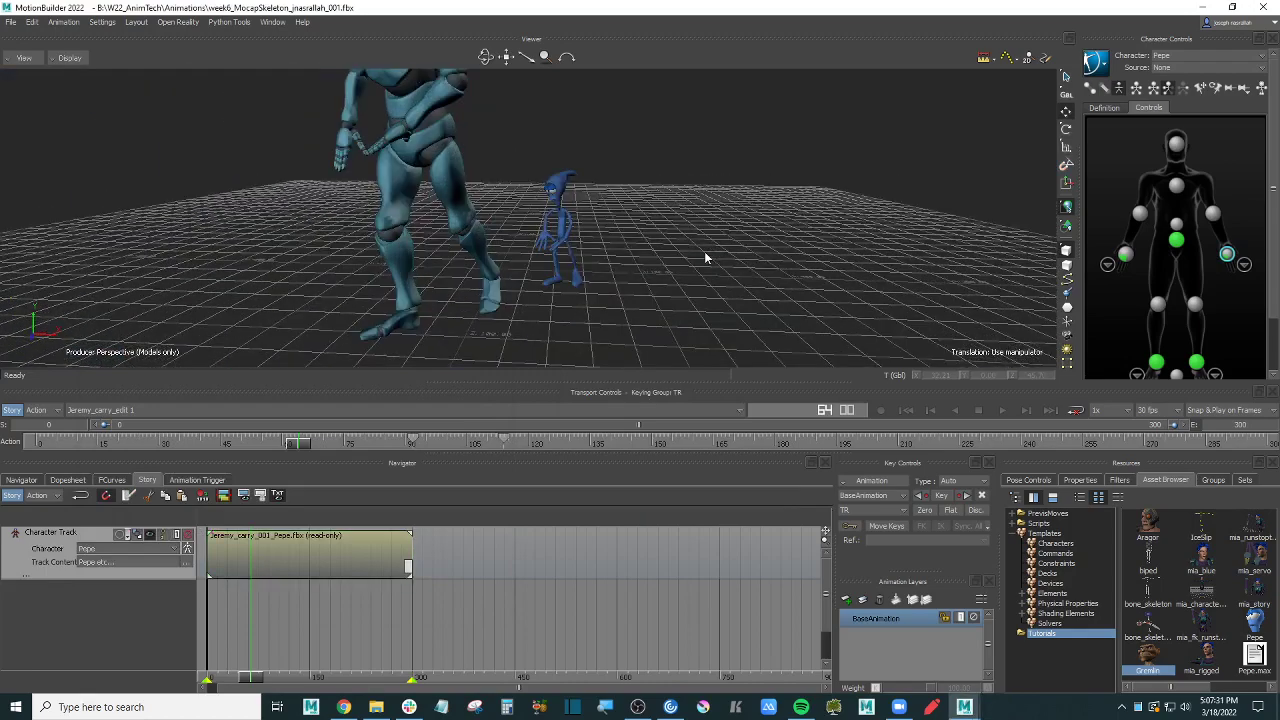
scroll(704, 251, down, 3)
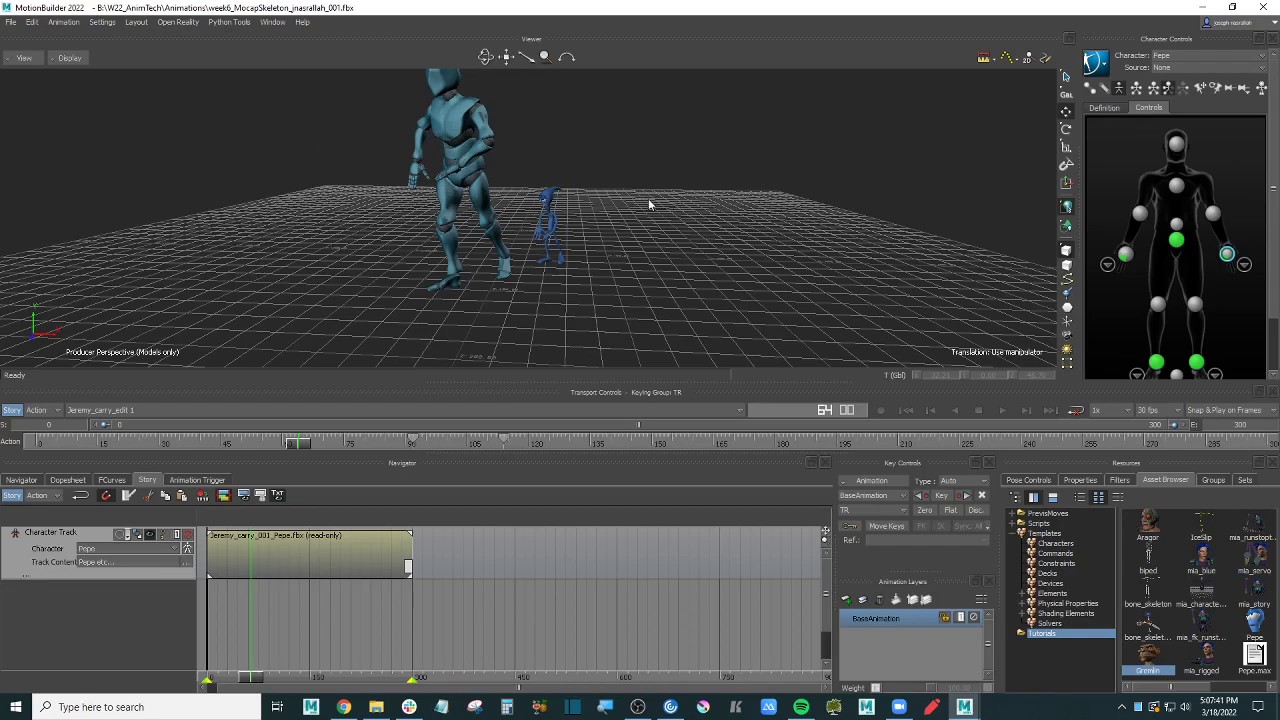
scroll(655, 204, up, 3)
click(1185, 55)
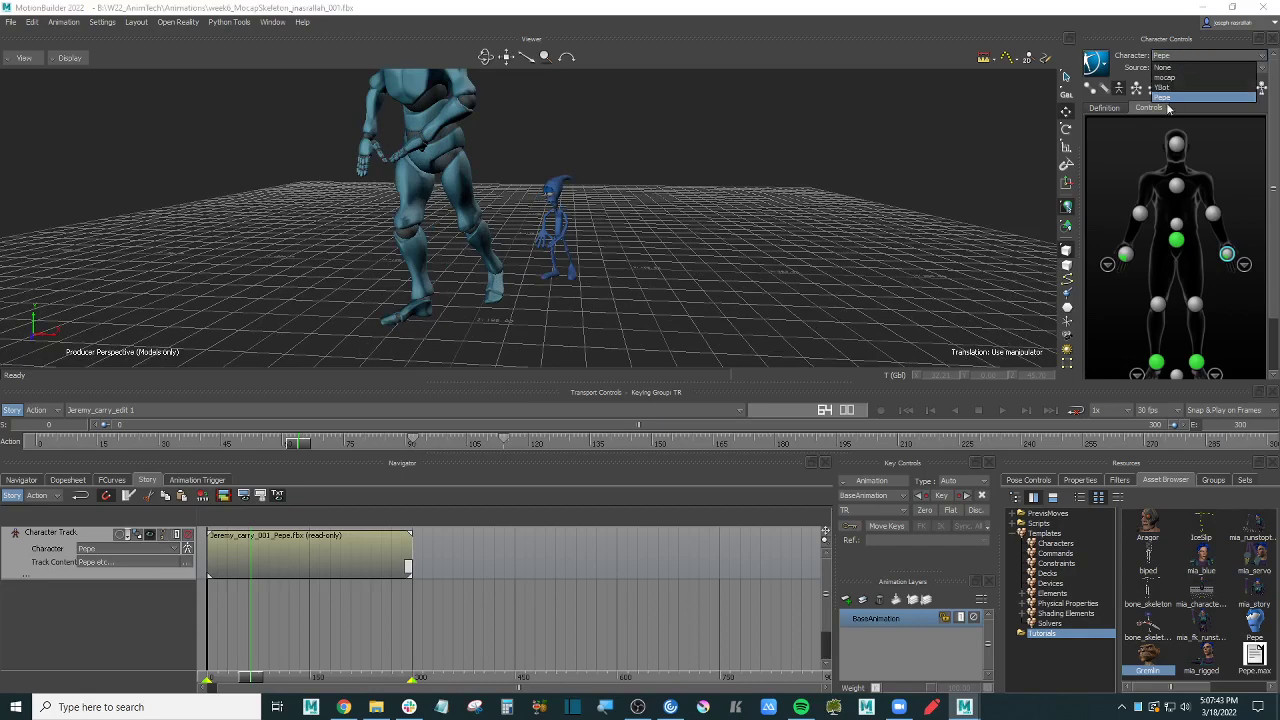
click(1173, 97)
click(1182, 67)
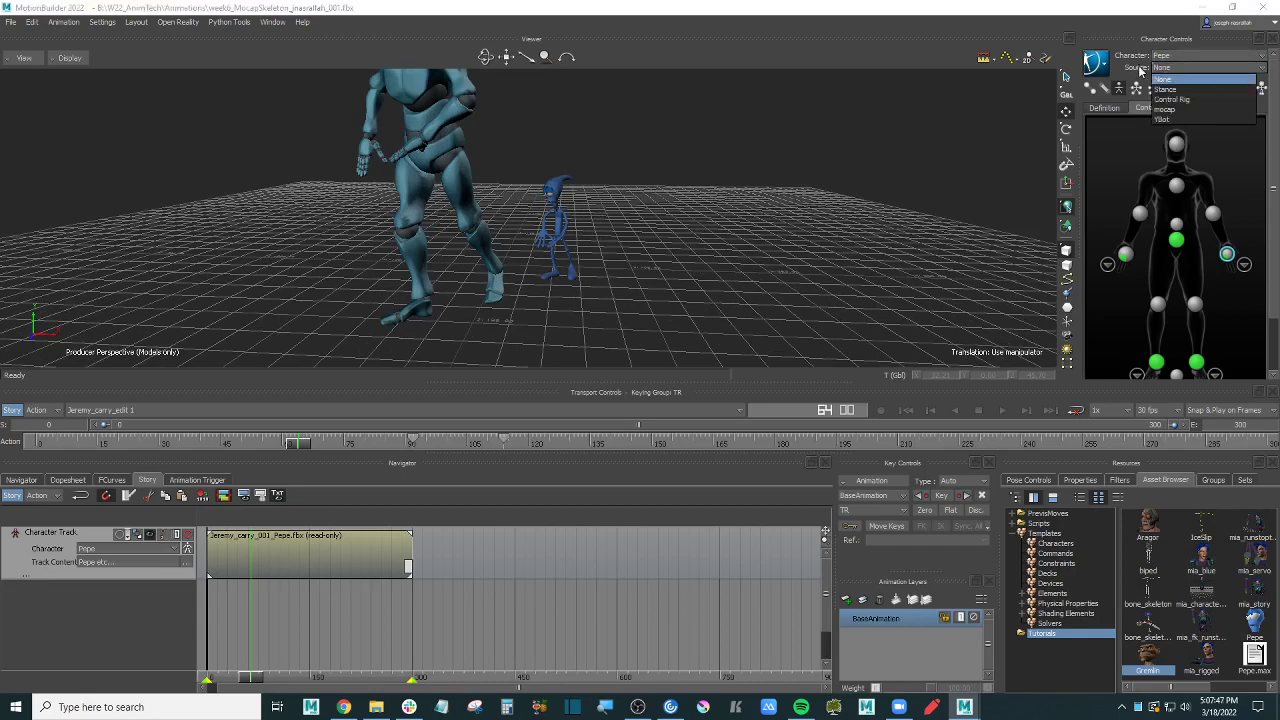
click(1177, 110)
Step: Examine Pepe's hands from the front at frame 64, and compare his pose with YBot's at frame 61
scroll(605, 290, up, 5)
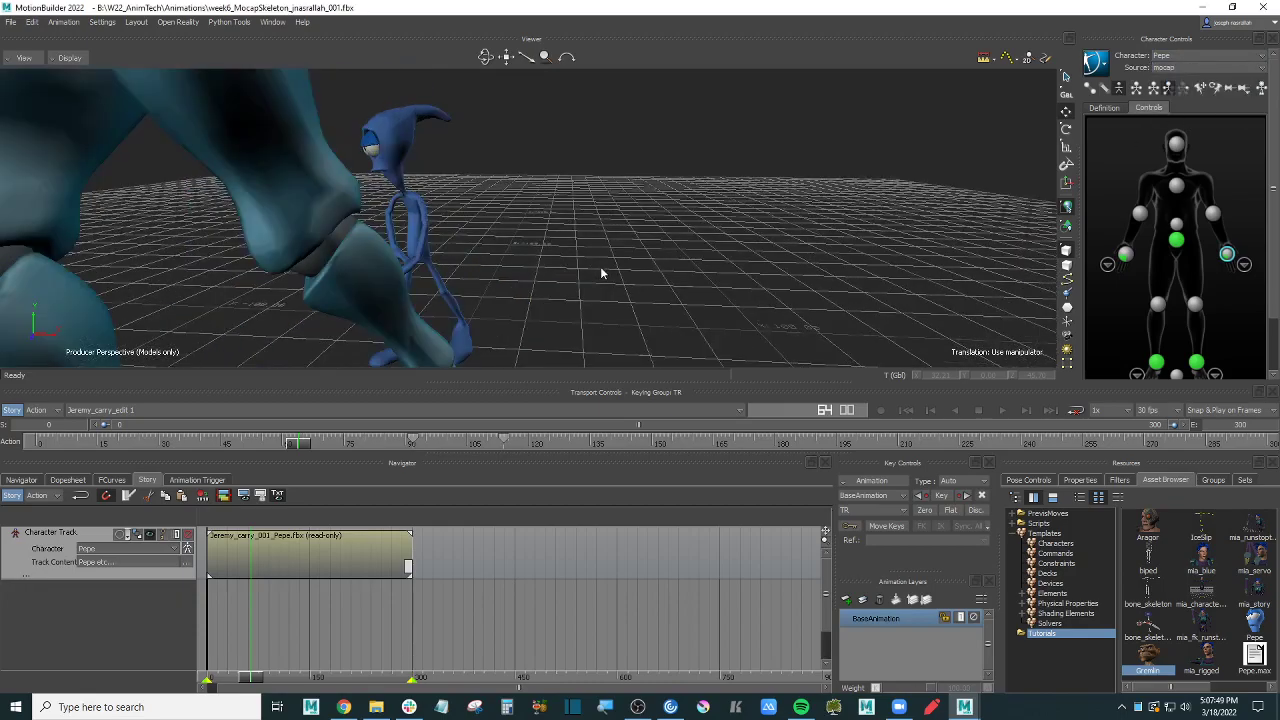
alt+drag(504, 267, 650, 271)
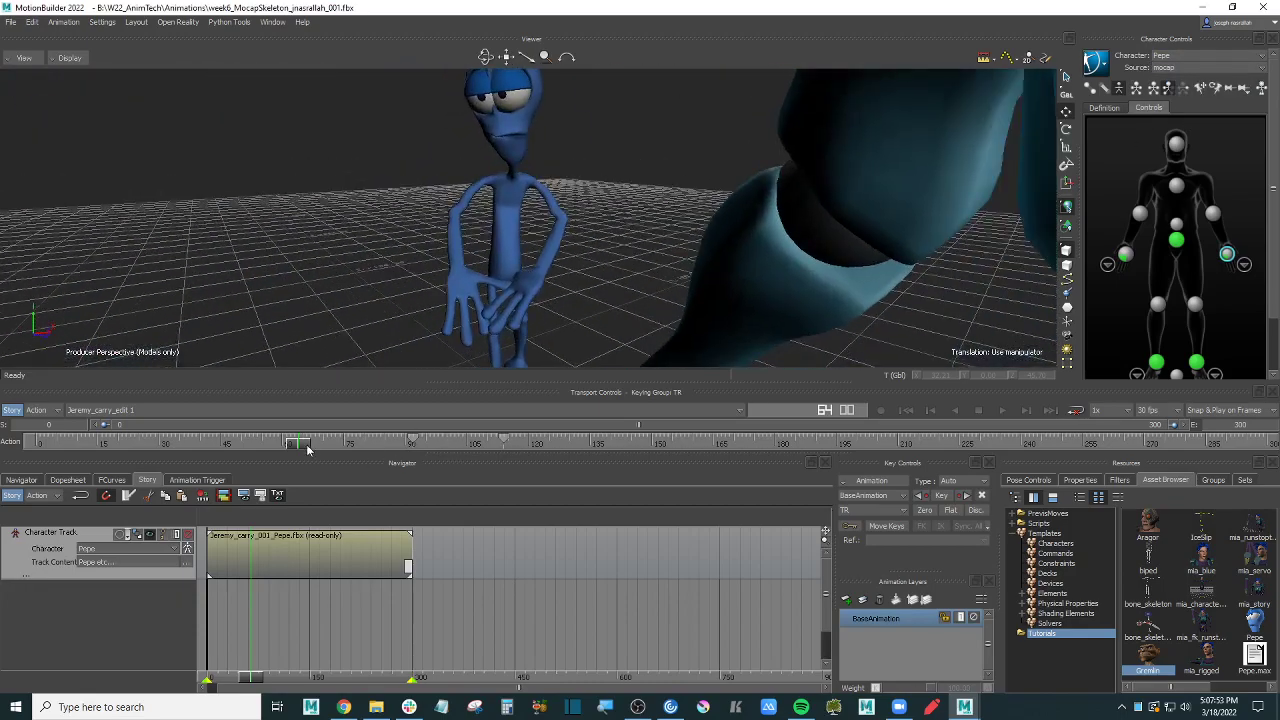
mouse_move(307, 449)
mouse_down()
mouse_move(292, 449)
mouse_move(325, 449)
mouse_move(271, 449)
mouse_move(286, 447)
mouse_up()
scroll(507, 272, down, 5)
alt+drag(676, 228, 652, 261)
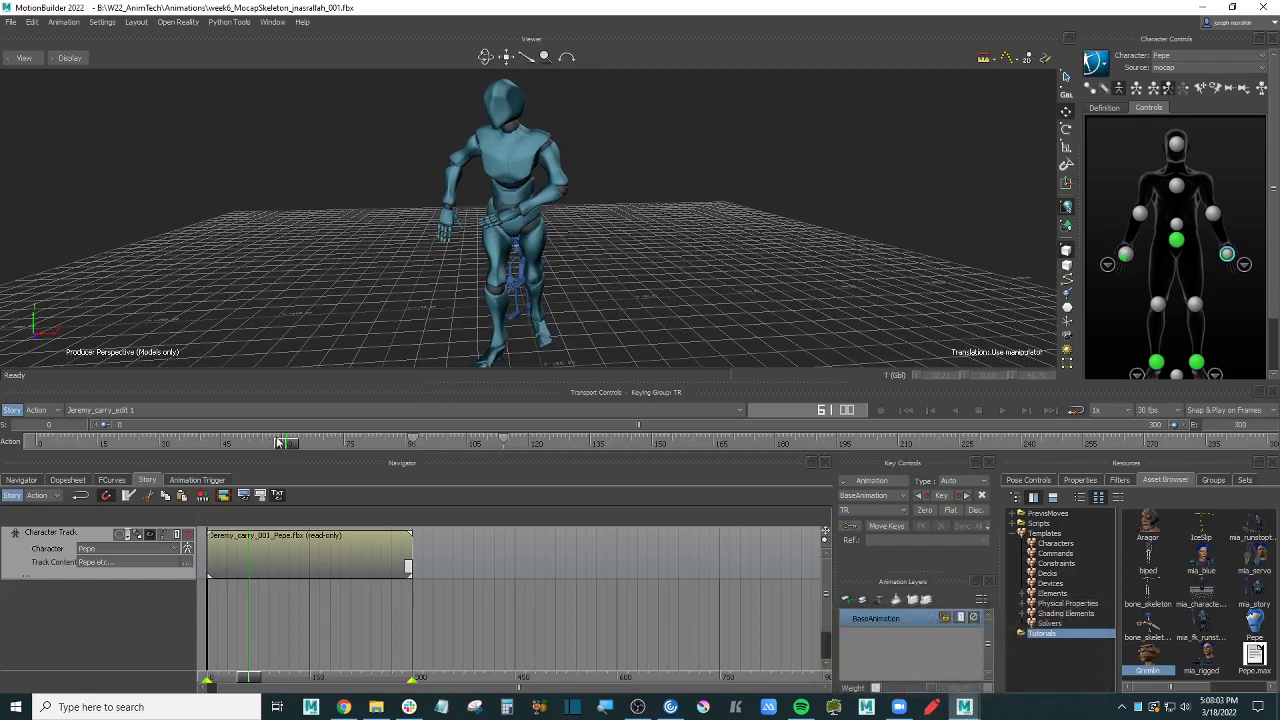
Step: Scrub to frame 77 and examine YBot's hand up close
drag(287, 446, 352, 436)
scroll(435, 280, down, 6)
scroll(435, 280, up, 10)
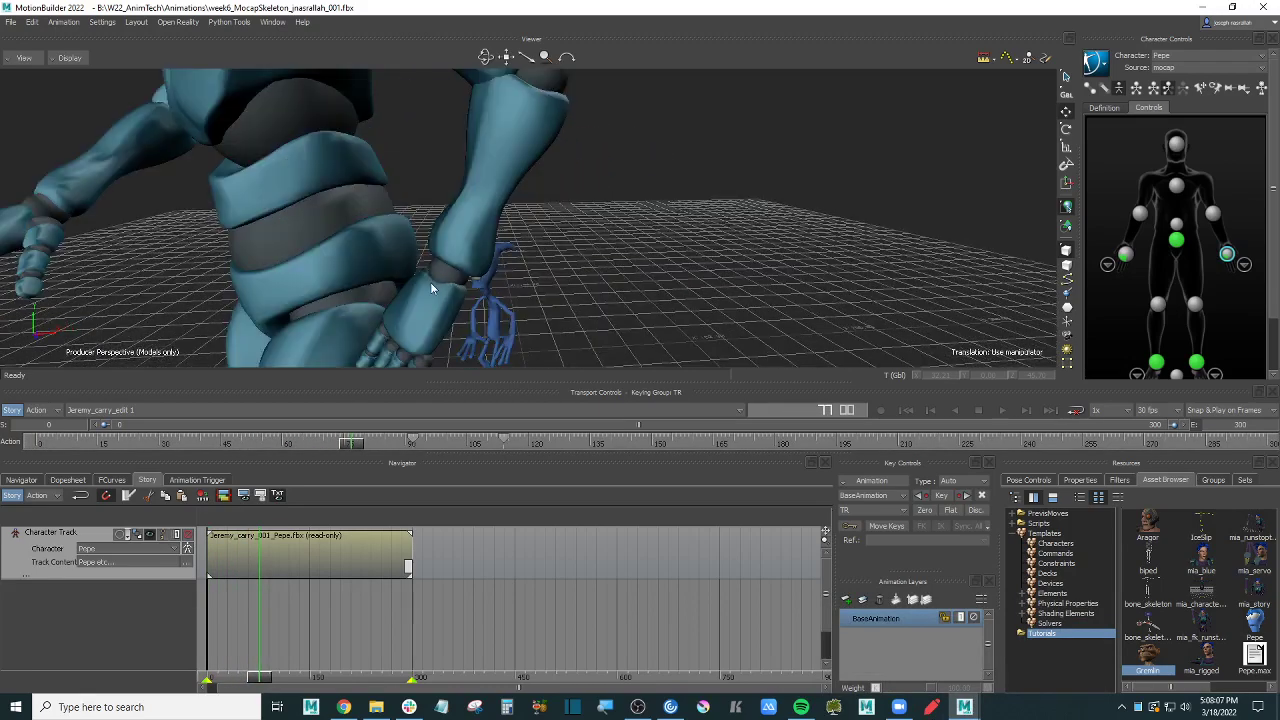
scroll(430, 282, down, 6)
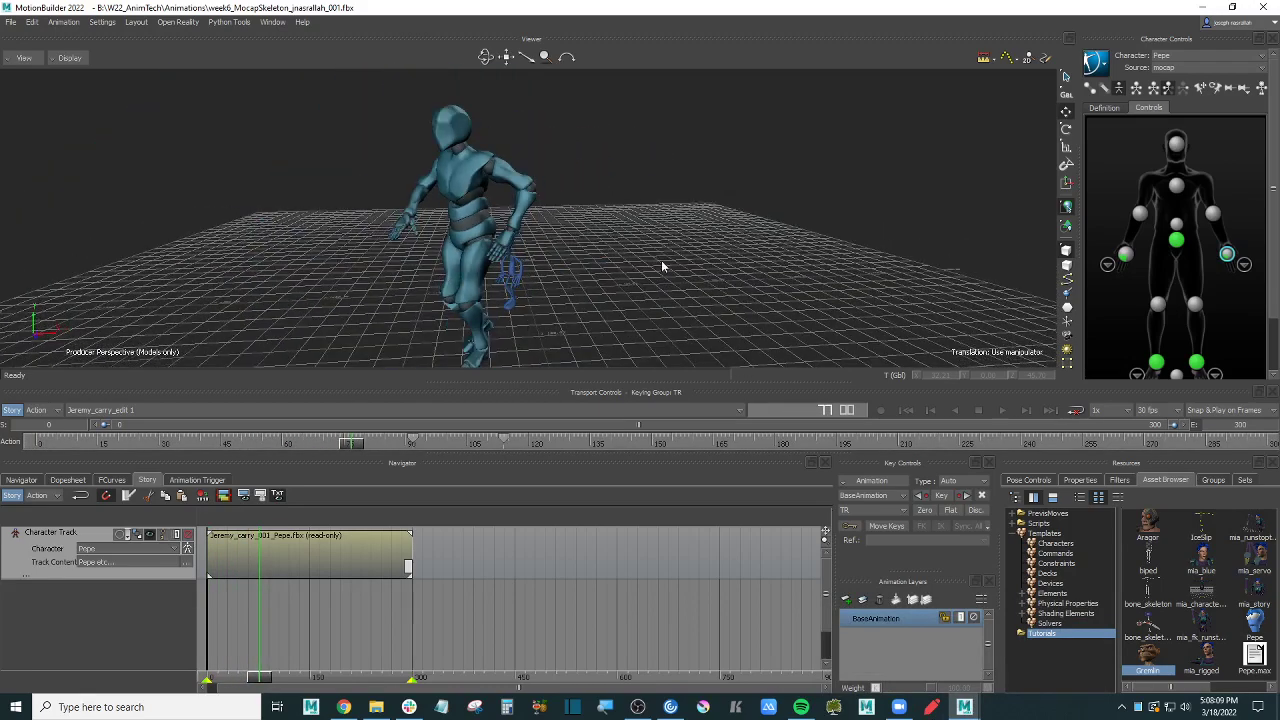
Step: Make mocap the current character and set the viewer display to X-Ray so the skeletons and control rigs show
click(1205, 56)
click(1180, 91)
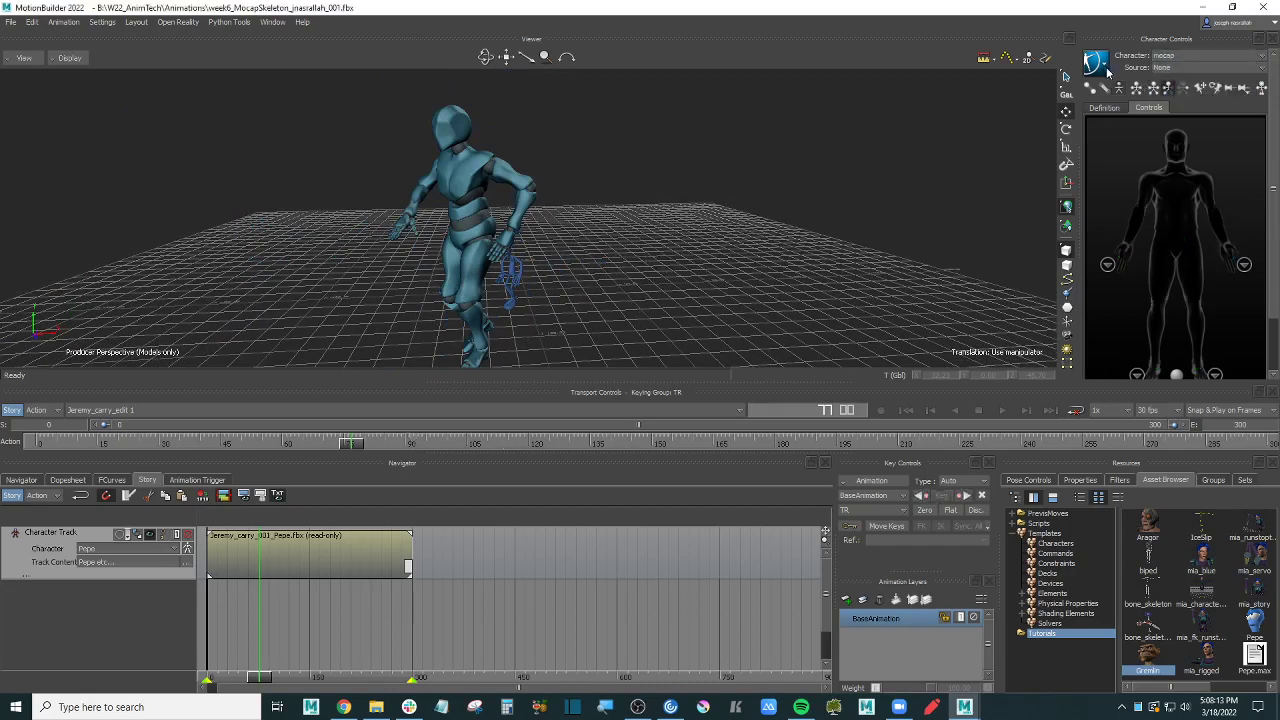
alt+drag(815, 208, 738, 165)
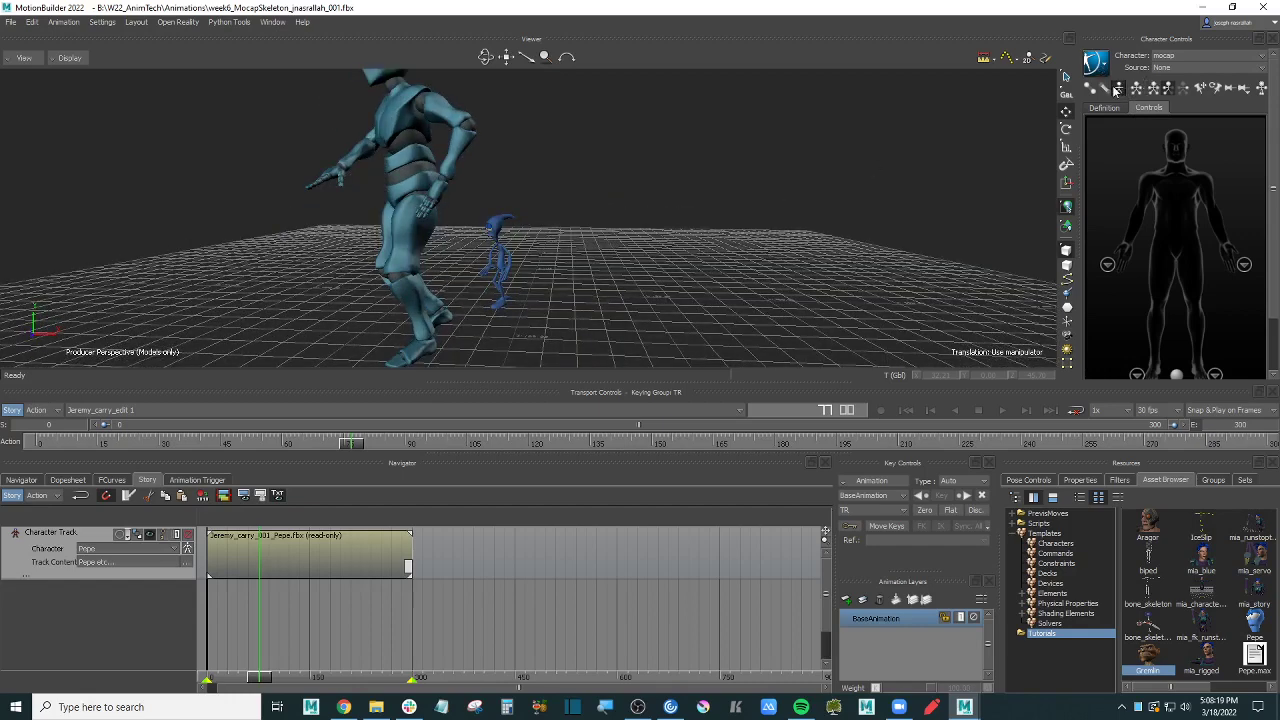
key(ctrl+a)
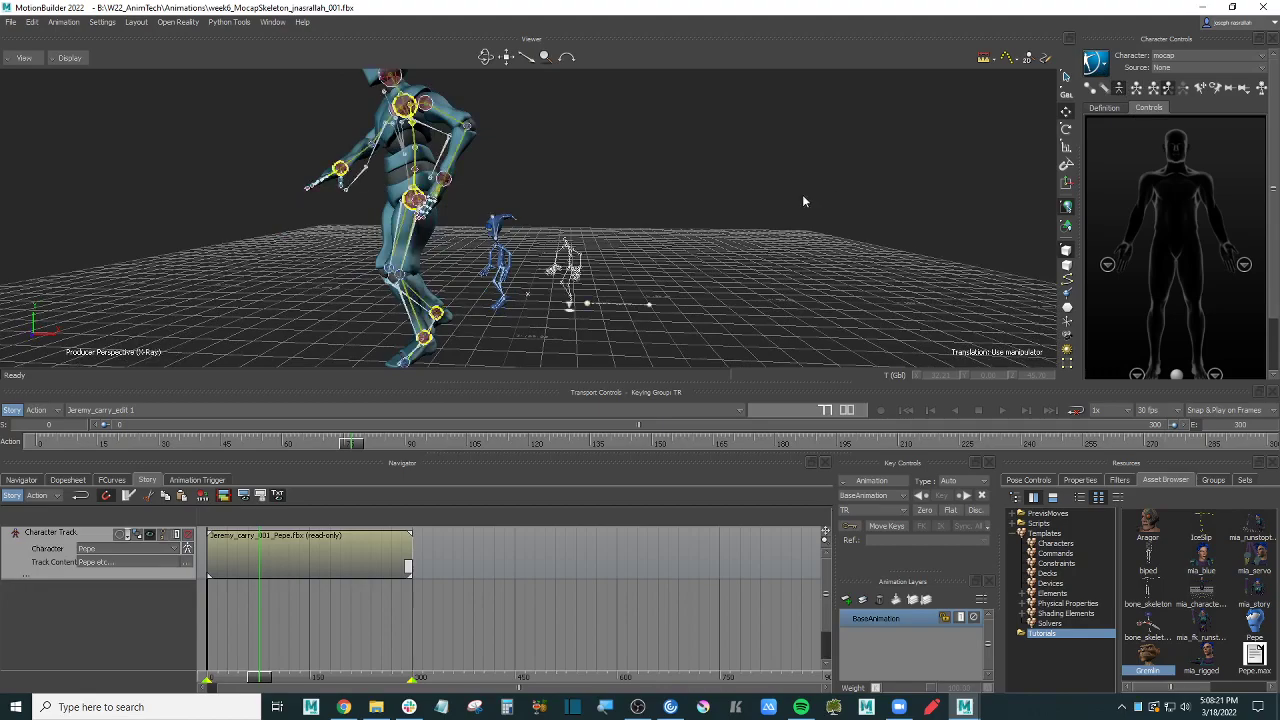
alt+drag(802, 194, 732, 240)
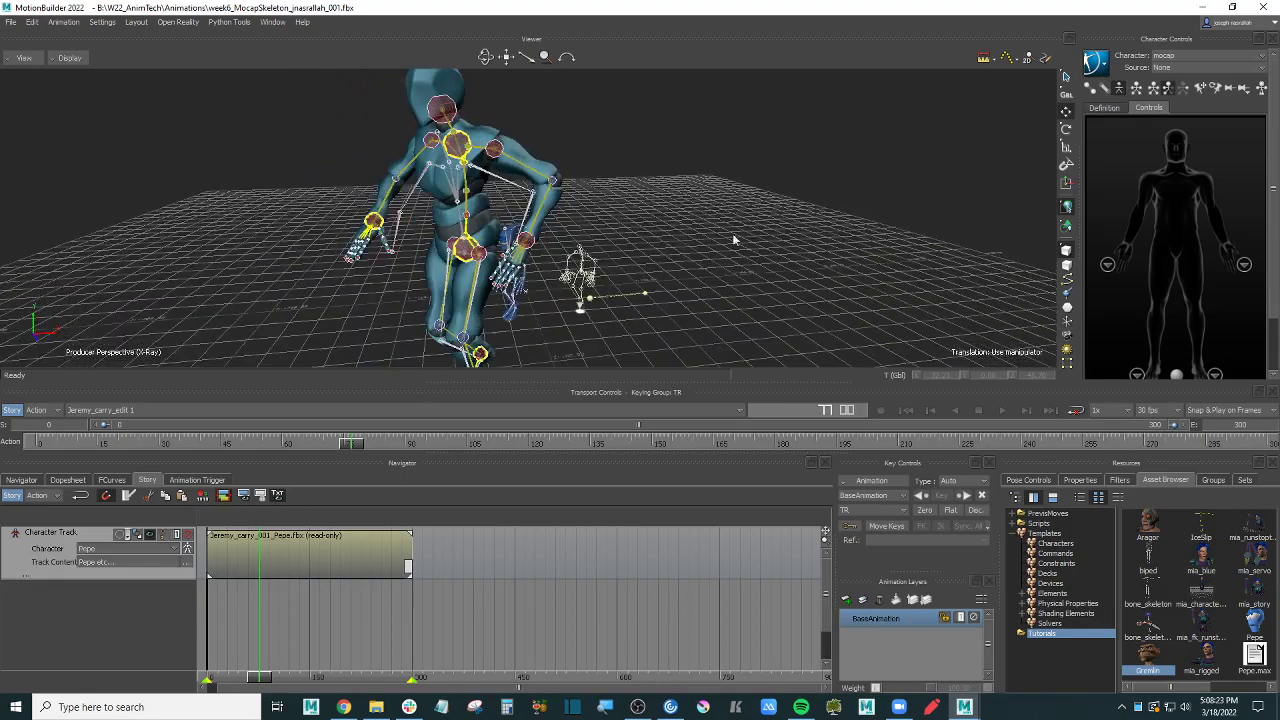
Step: Compare YBot, Pepe and the mocap skeleton side by side in the Jeremy_carry_edit 1 take, selecting YBot's right forearm
click(402, 209)
alt+drag(529, 243, 653, 232)
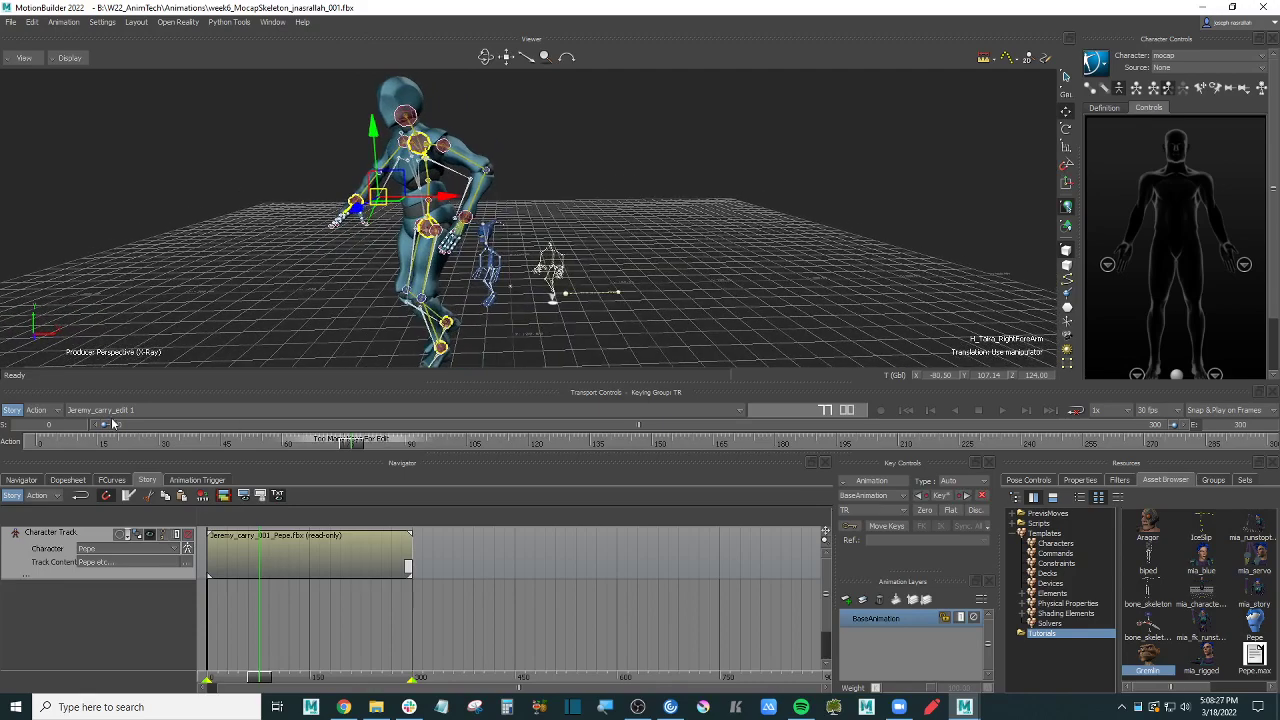
click(142, 412)
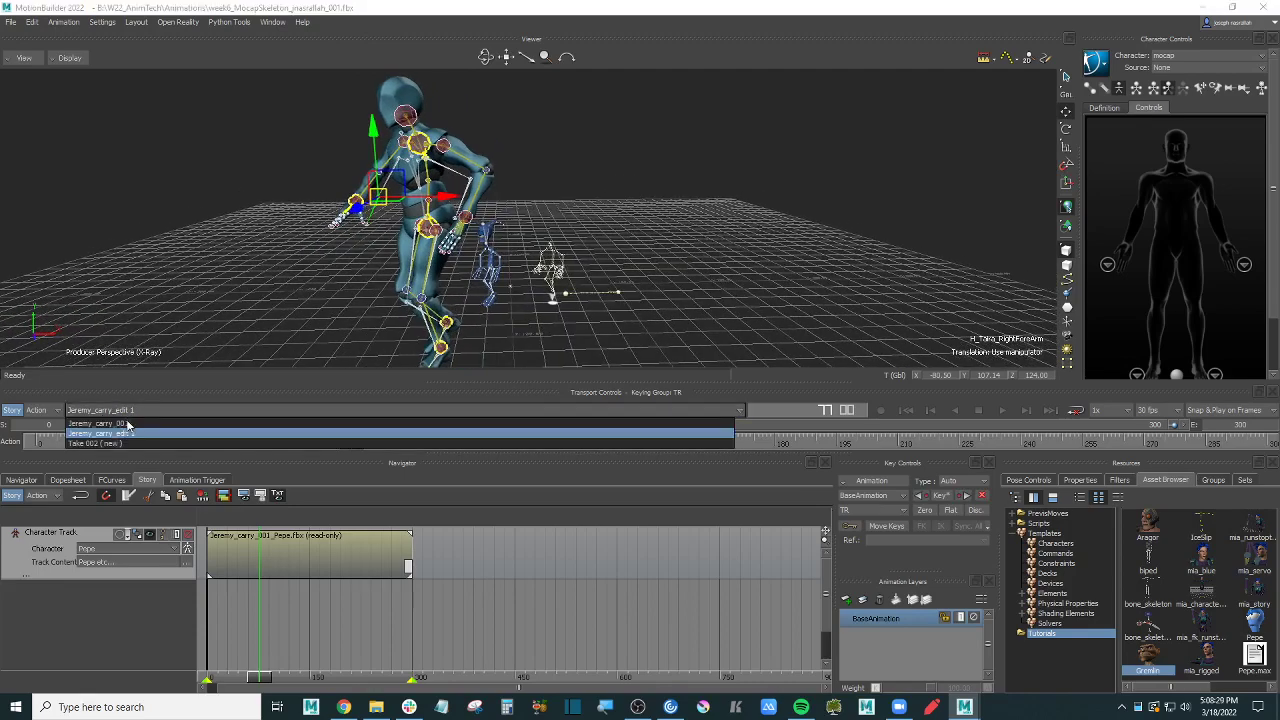
click(136, 436)
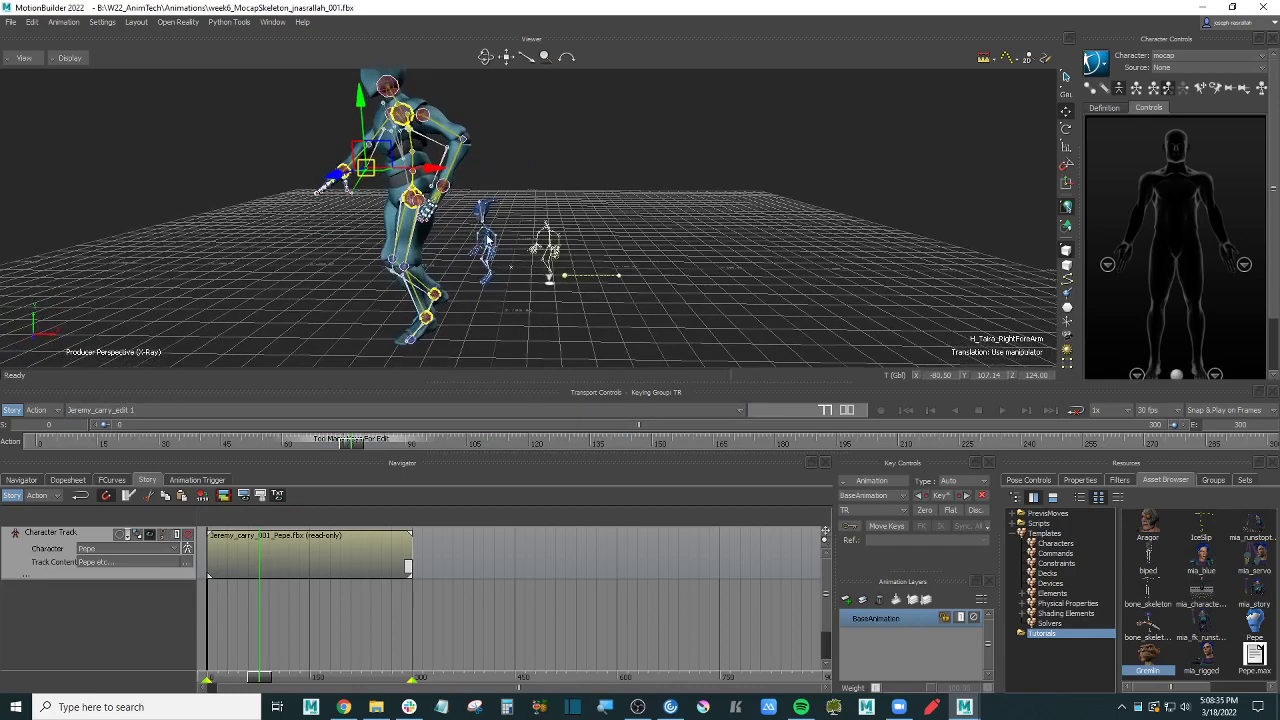
scroll(517, 194, up, 3)
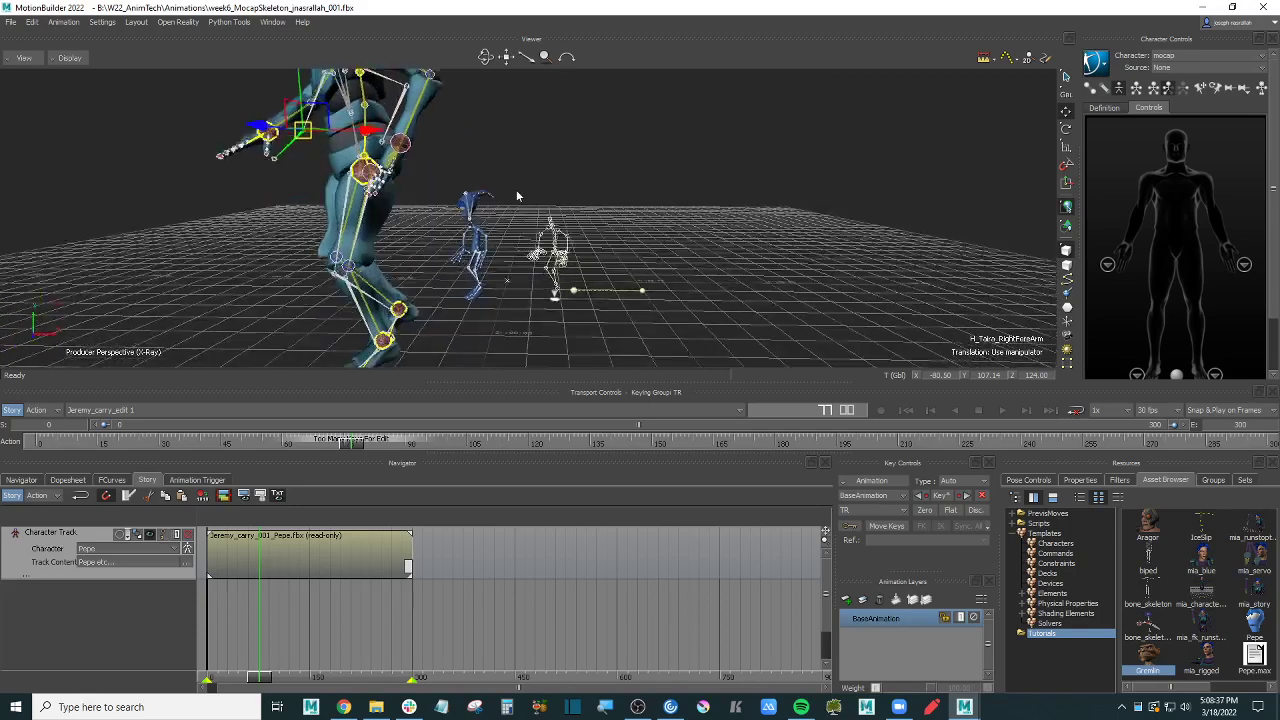
scroll(516, 190, up, 2)
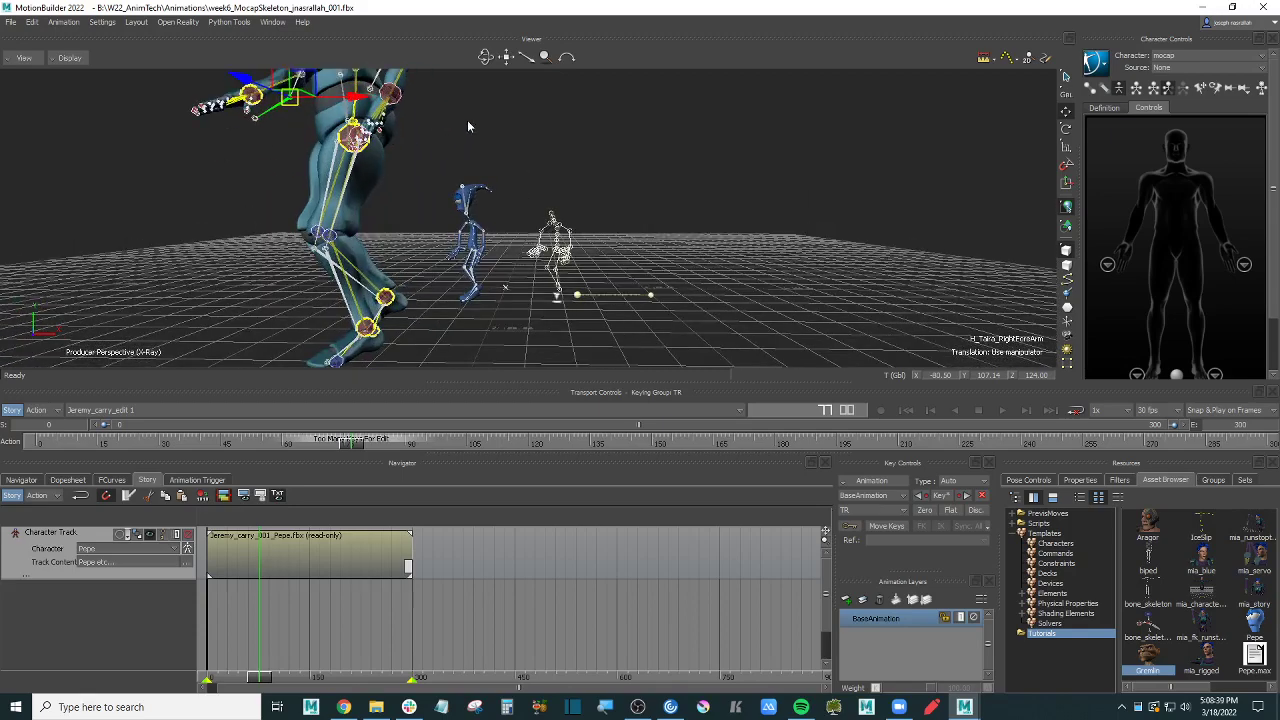
scroll(467, 126, down, 3)
alt+drag(467, 126, 464, 178)
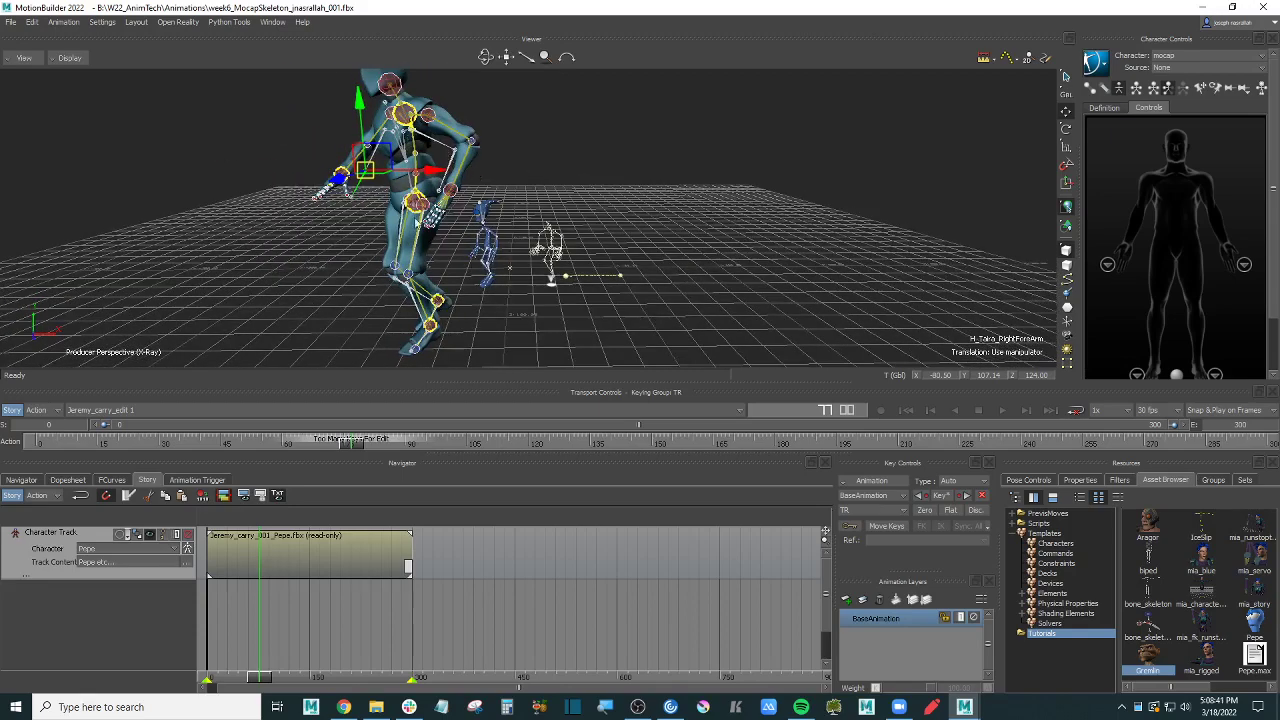
Step: Look at the MocapActorC3D scene in the other MotionBuilder window, minimize it, and deselect the forearm in the MocapSkeleton scene
click(965, 709)
click(890, 648)
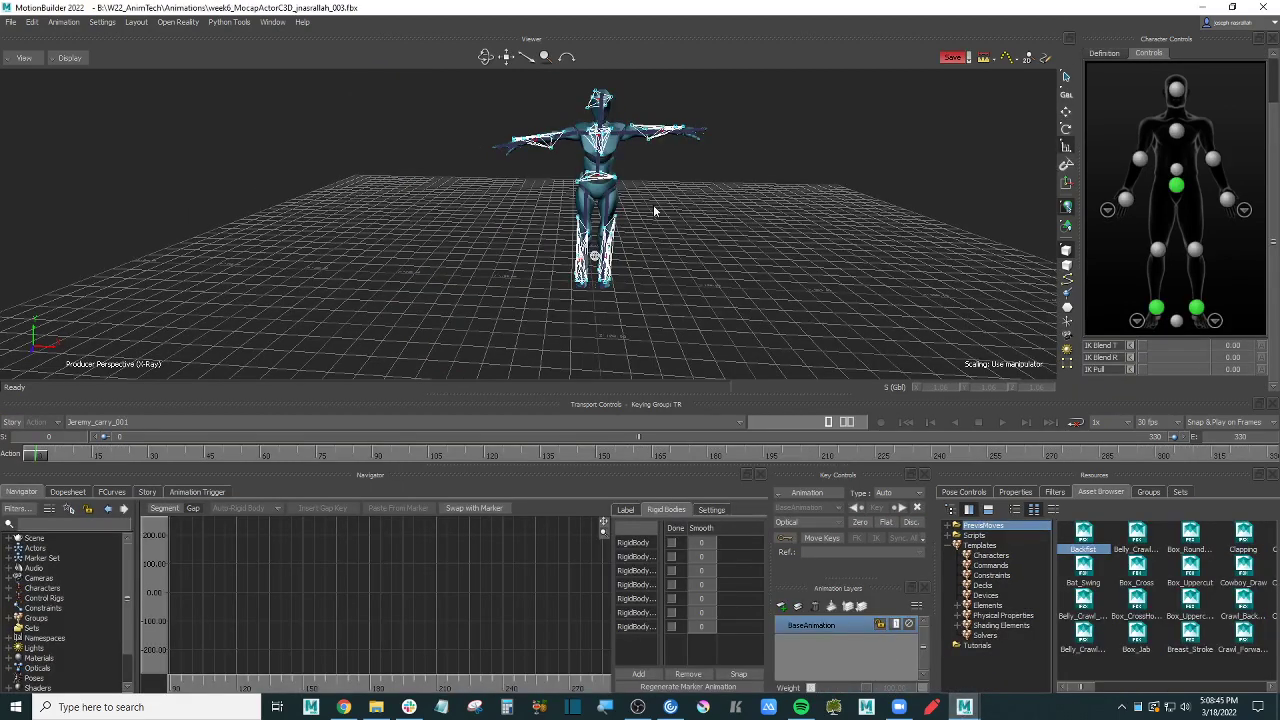
click(1203, 7)
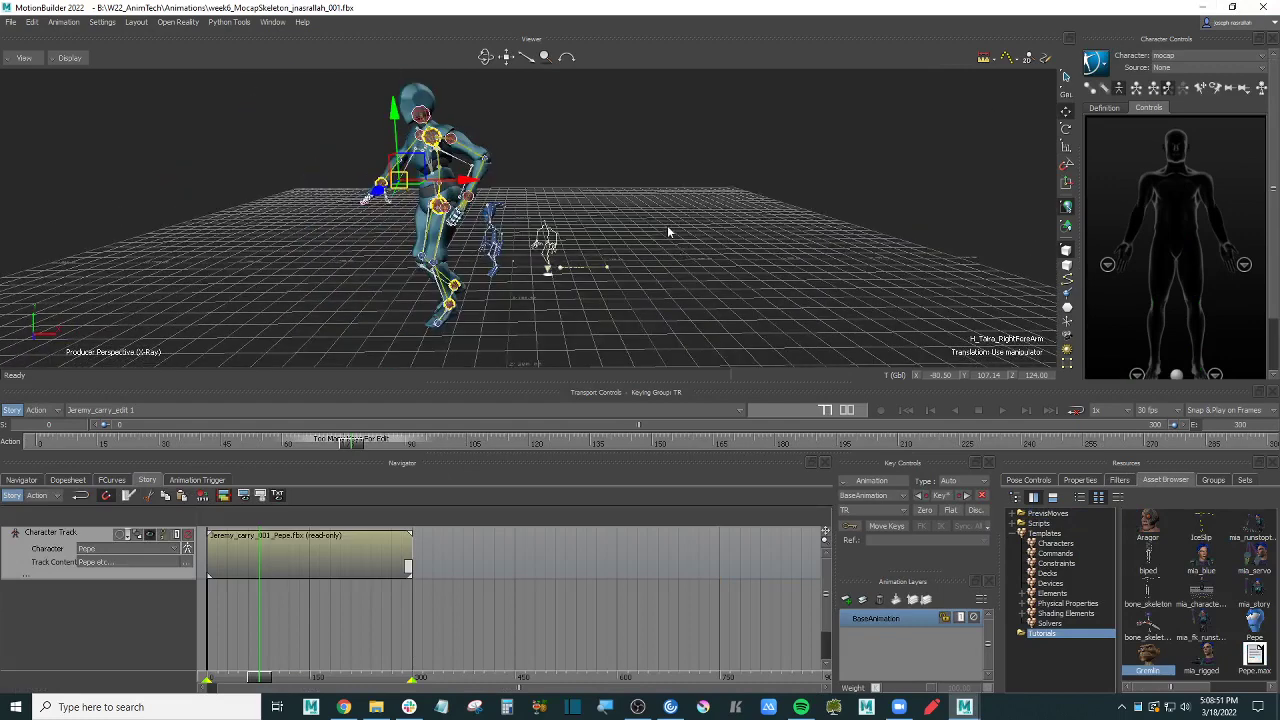
click(596, 304)
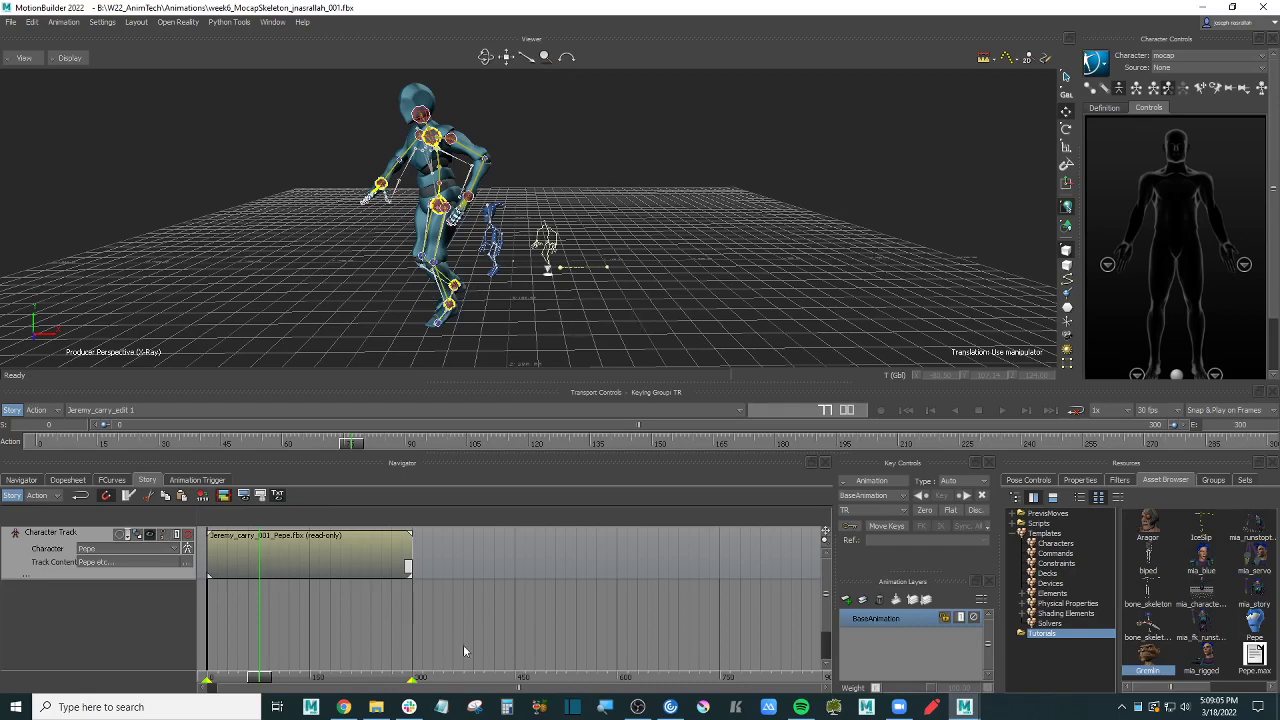
Step: Switch to Chrome and open the Week 8 - Skeleton Motion Capture & Retargeting assignment from the Moodle course page
click(343, 707)
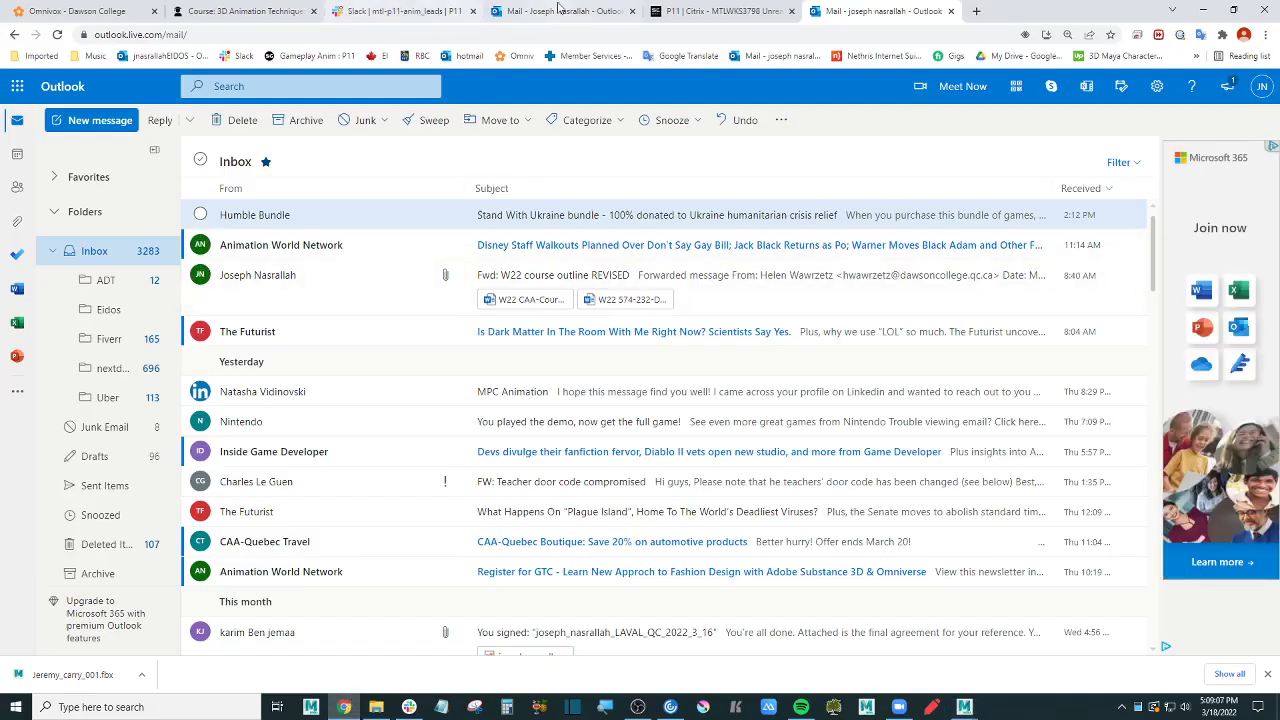
click(558, 10)
click(245, 11)
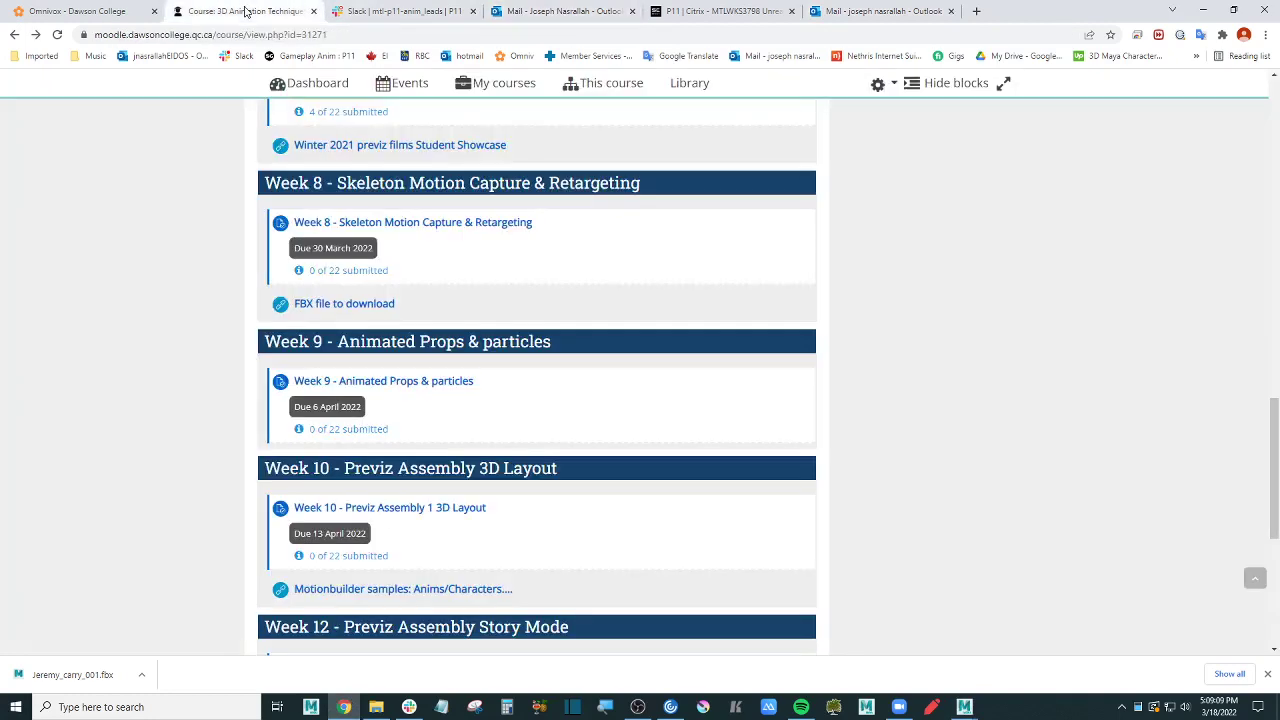
scroll(508, 246, up, 1)
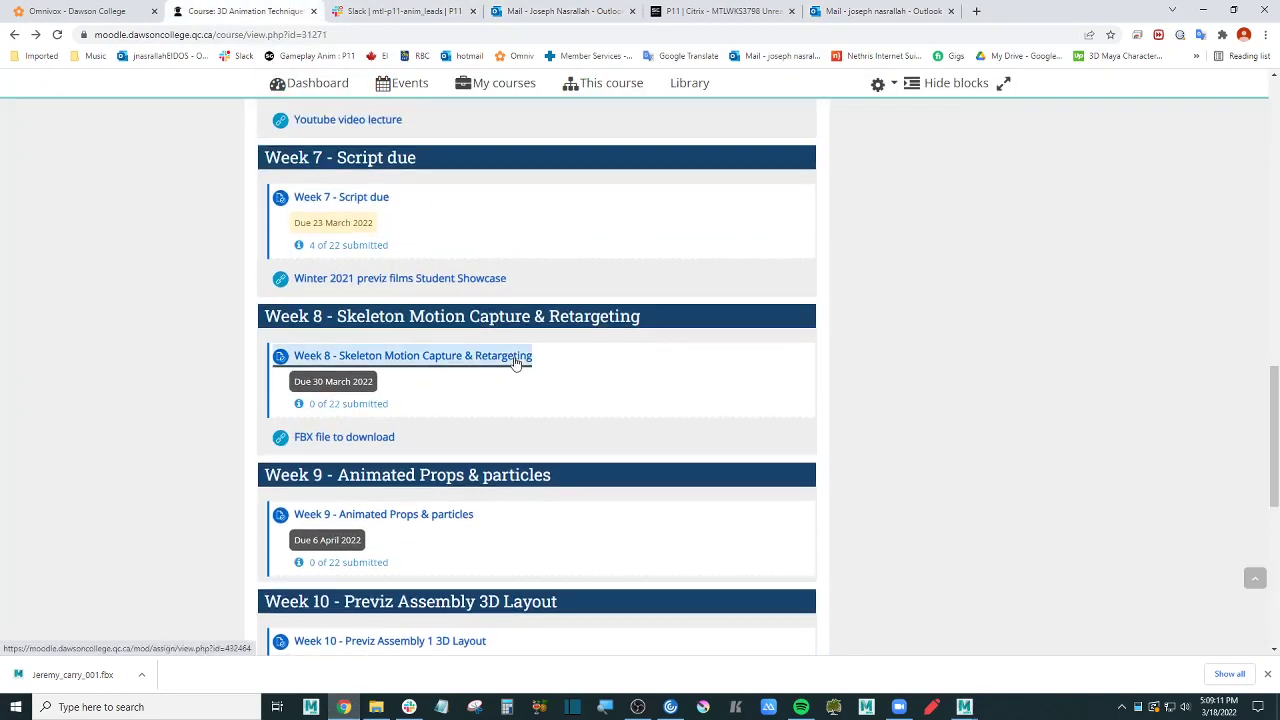
click(516, 356)
scroll(296, 300, down, 1)
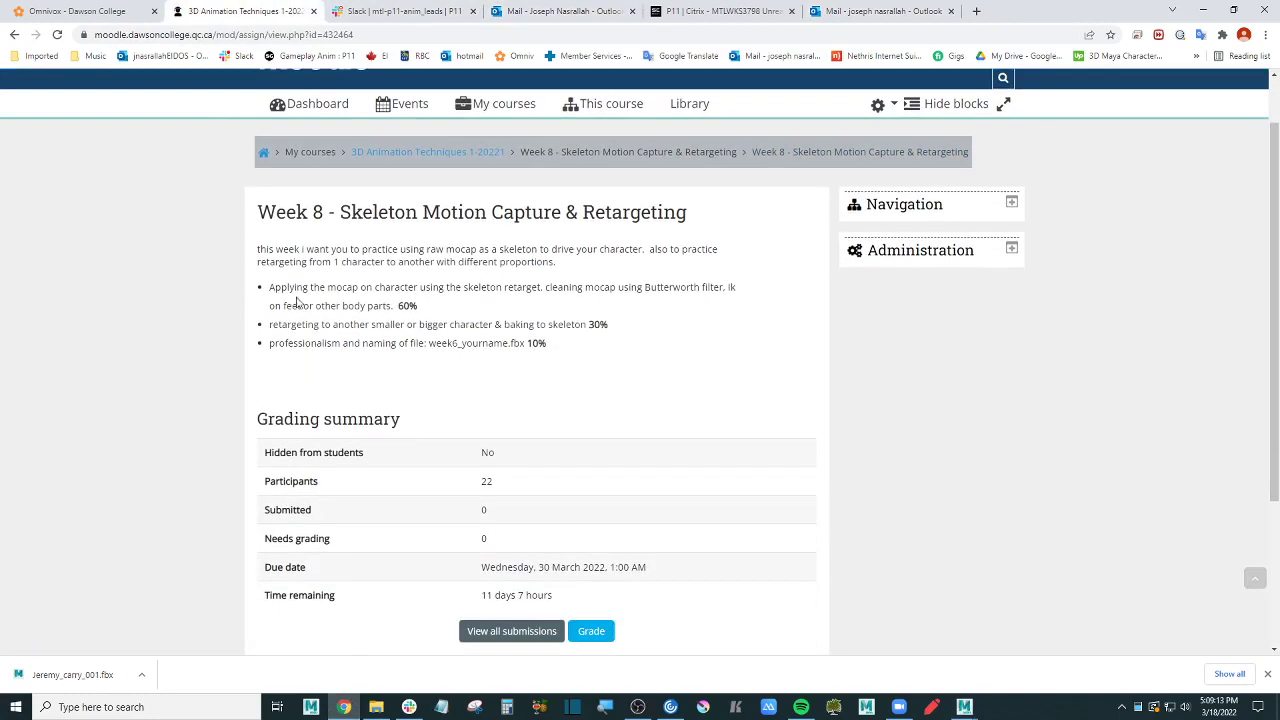
Step: Read the assignment's criteria on mocap cleaning, body-part IK and retargeting with baking to skeleton, and return to the MocapSkeleton scene in MotionBuilder
drag(289, 287, 706, 288)
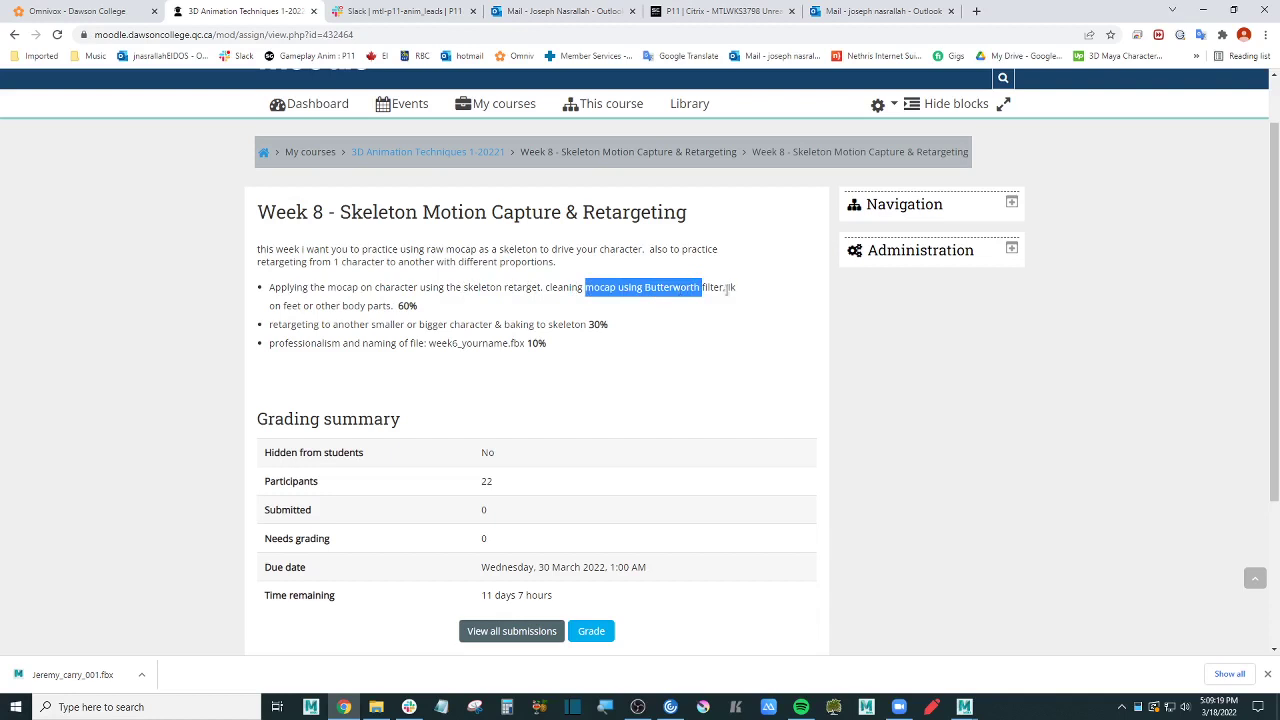
drag(300, 306, 405, 309)
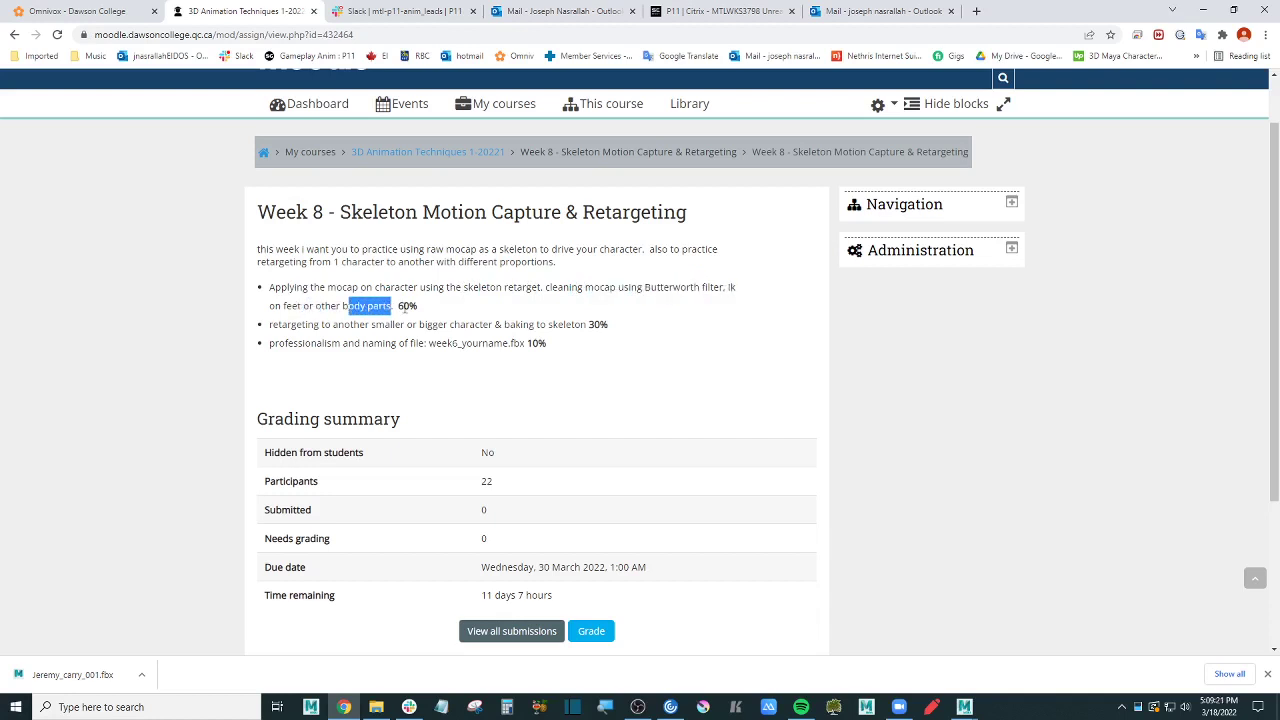
drag(281, 324, 587, 324)
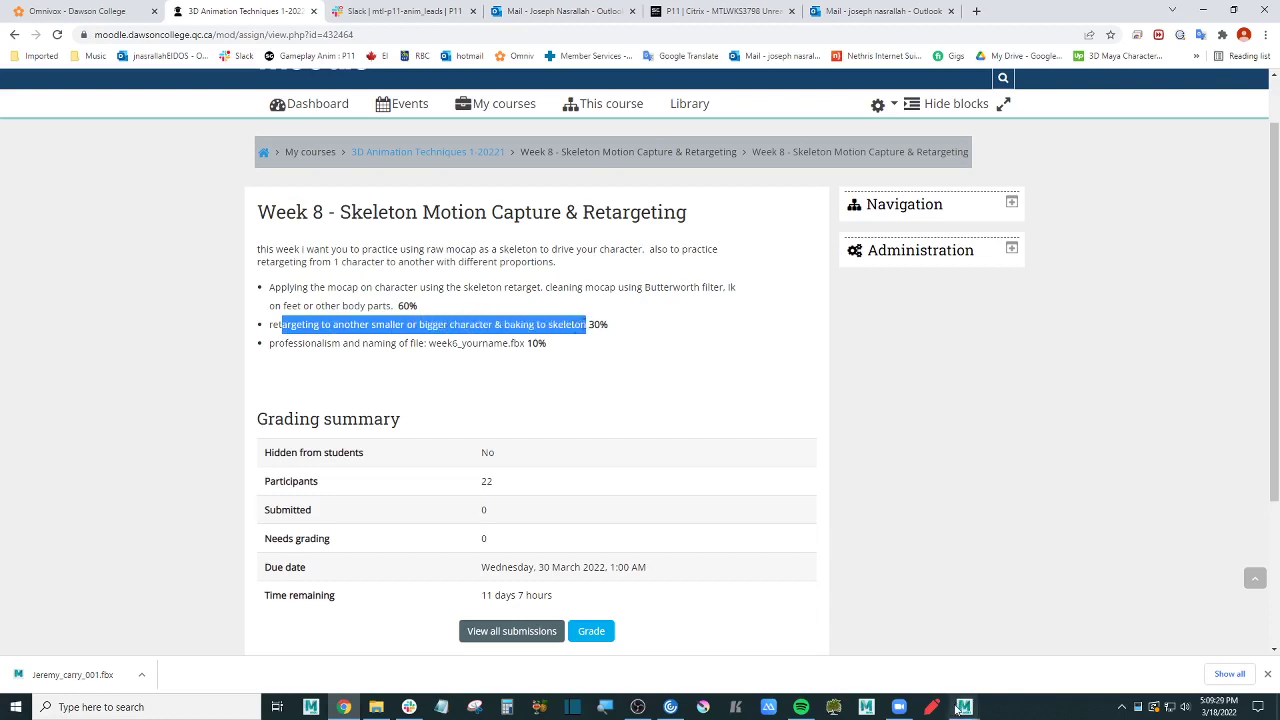
mouse_move(964, 706)
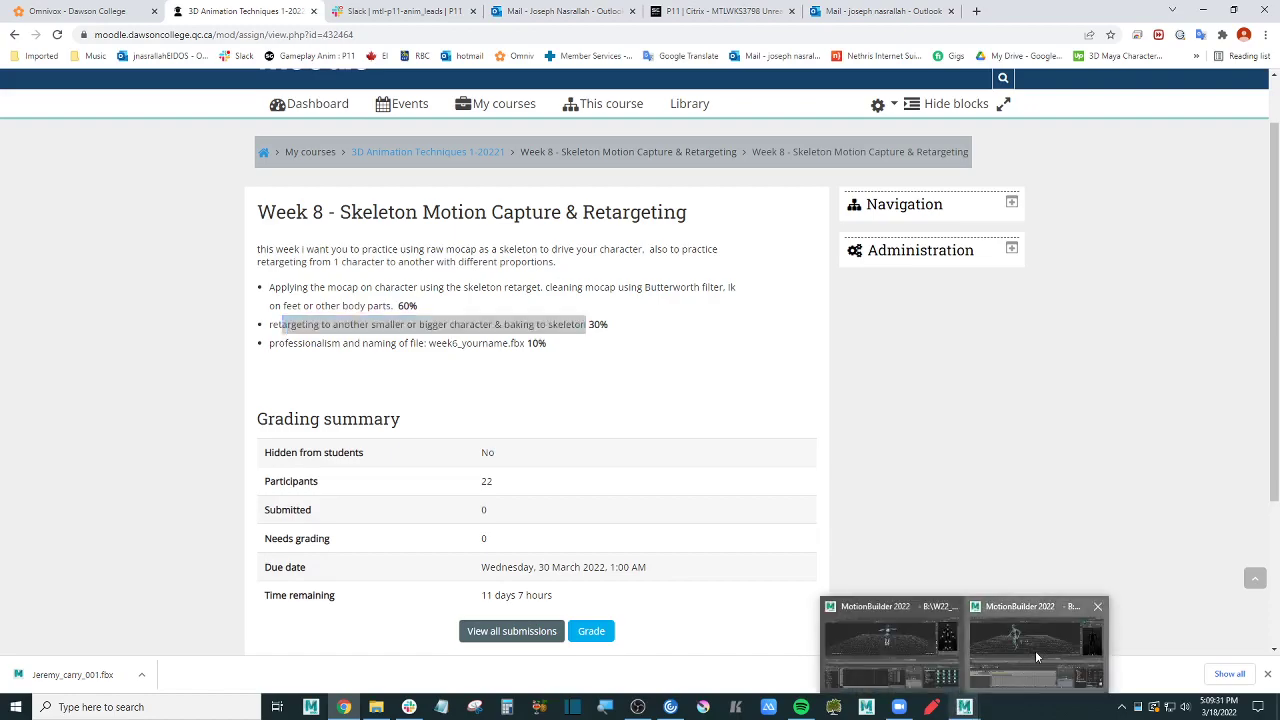
click(1048, 640)
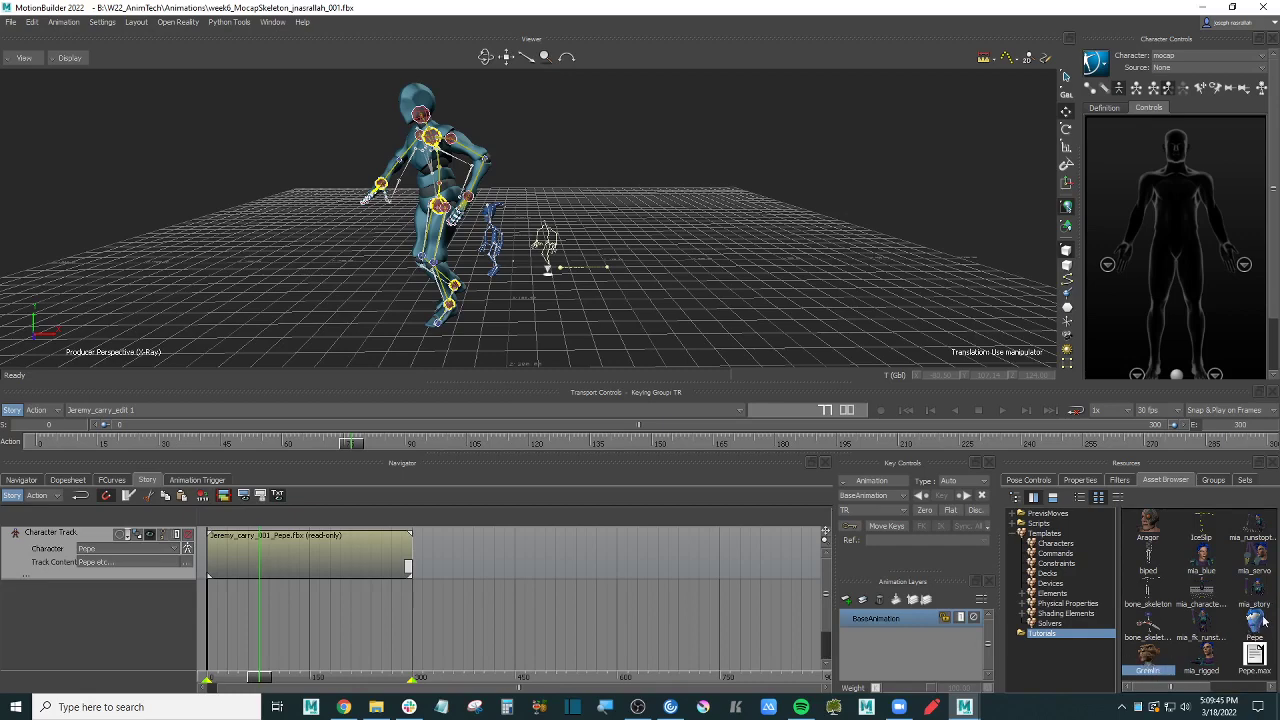
Step: Return to the Week 8 assignment in Chrome and review each criterion's grade weighting and the file naming requirement
click(343, 707)
double_click(407, 305)
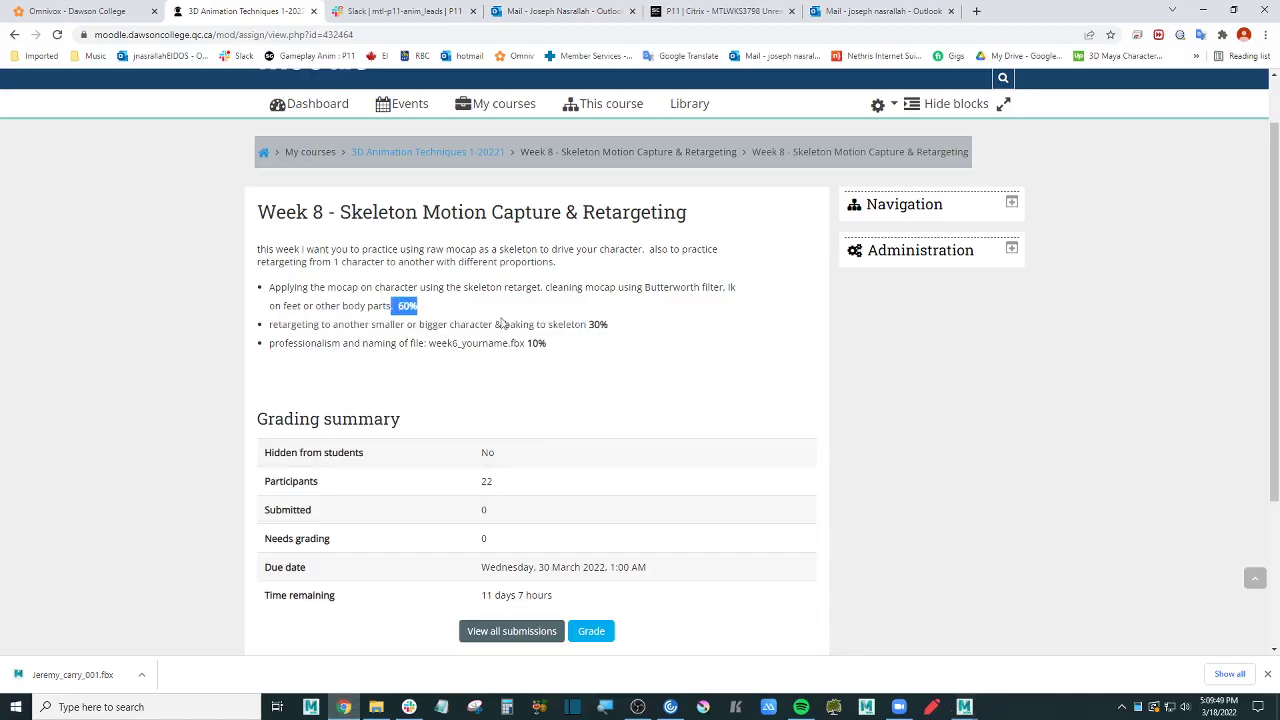
drag(600, 324, 632, 328)
drag(429, 343, 563, 348)
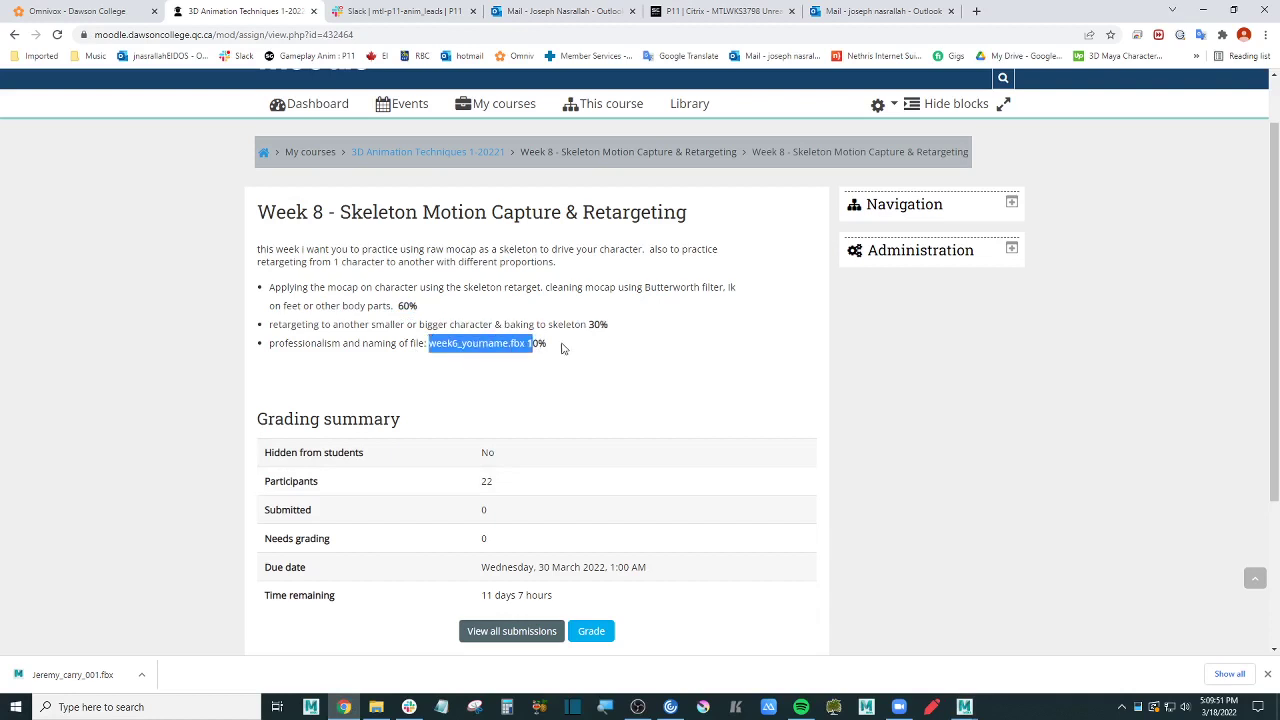
click(600, 360)
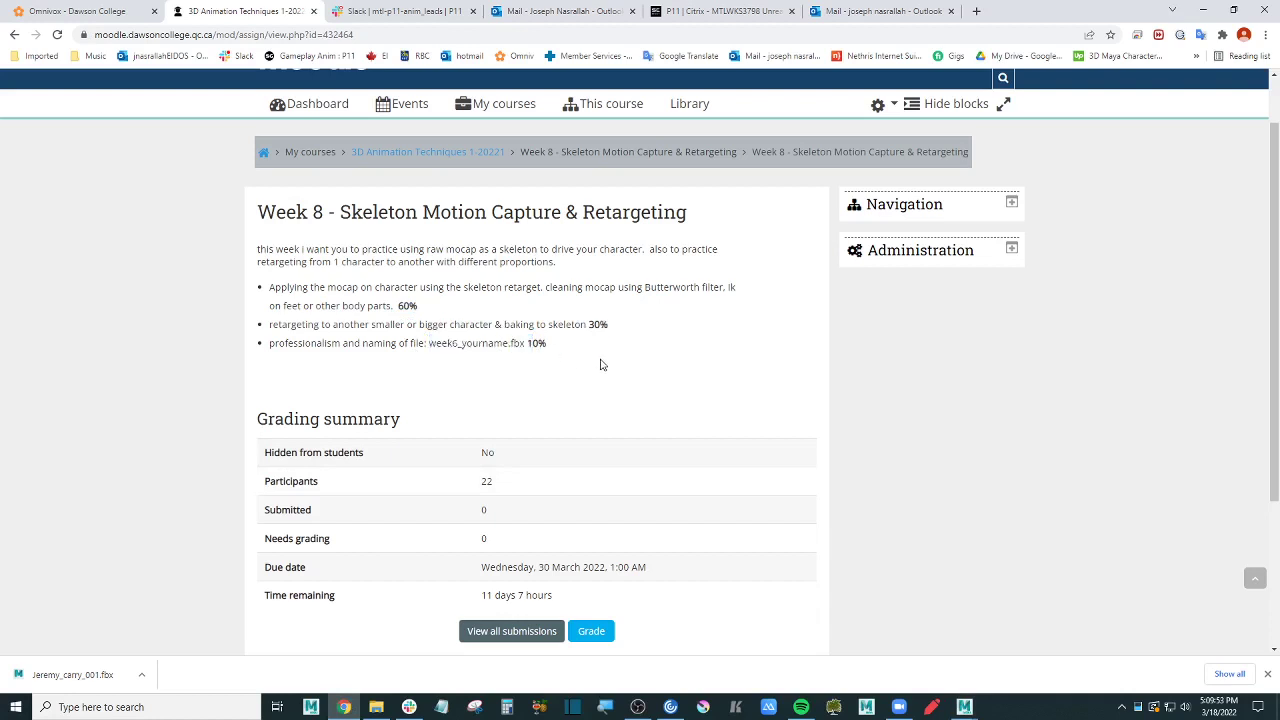
double_click(568, 345)
click(652, 353)
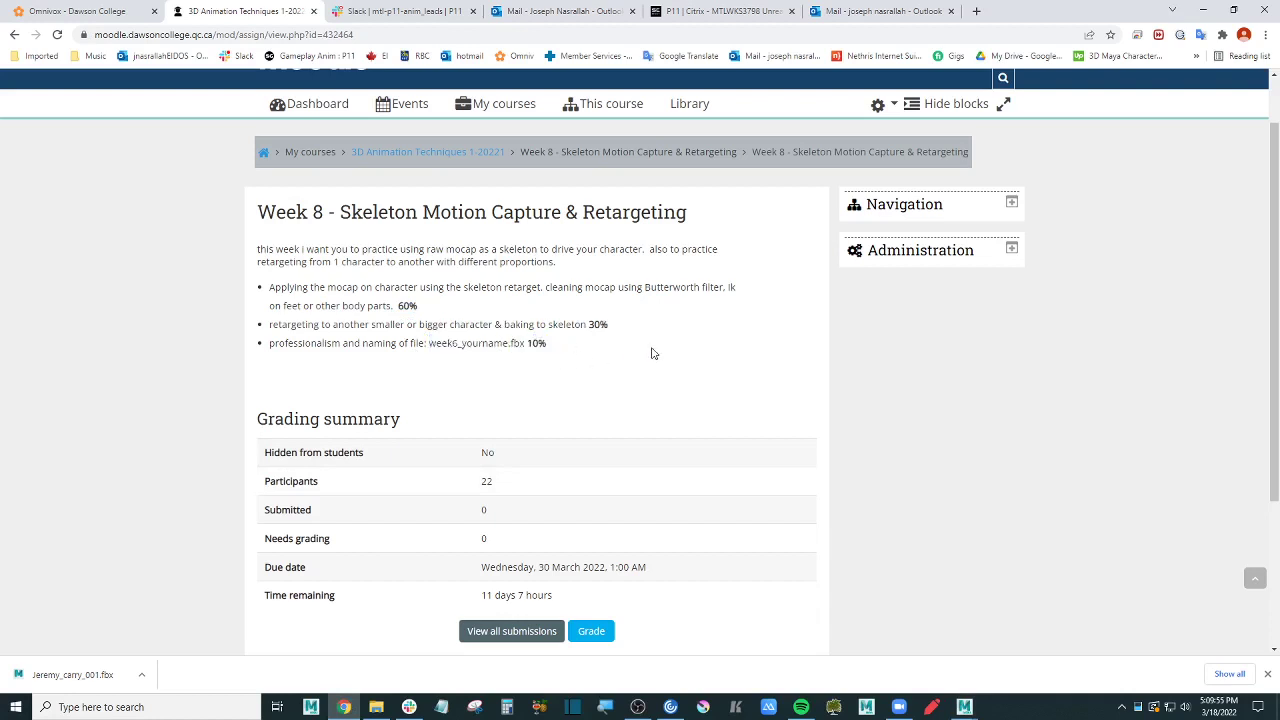